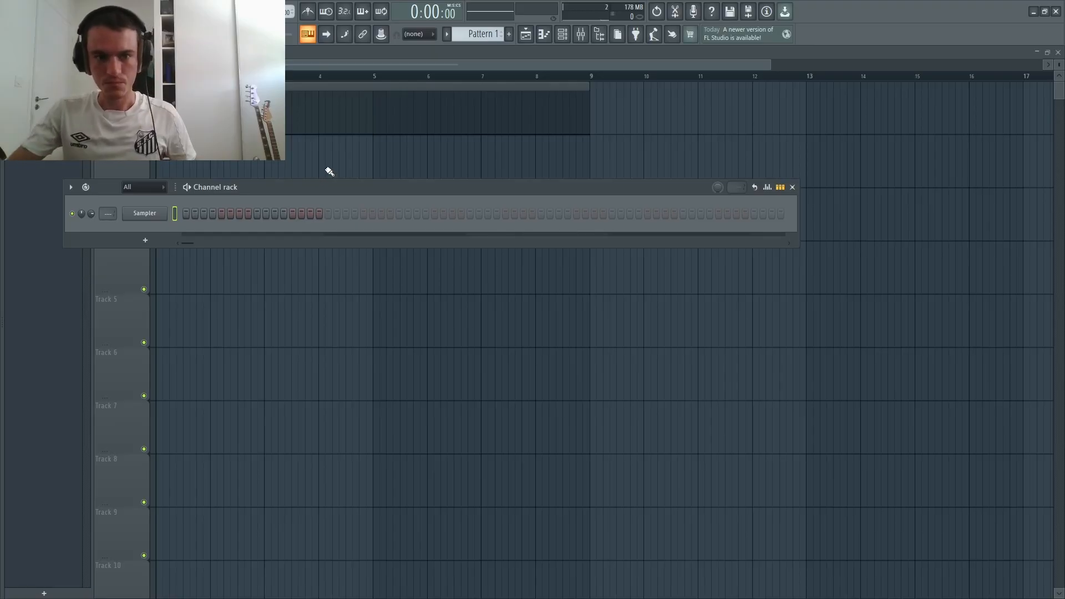
# Step: Create a new project from the Basic template without saving the changes to untitled.flp
pyautogui.rightClick(398, 132)
pyautogui.click(12, 11)
pyautogui.moveTo(45, 36)
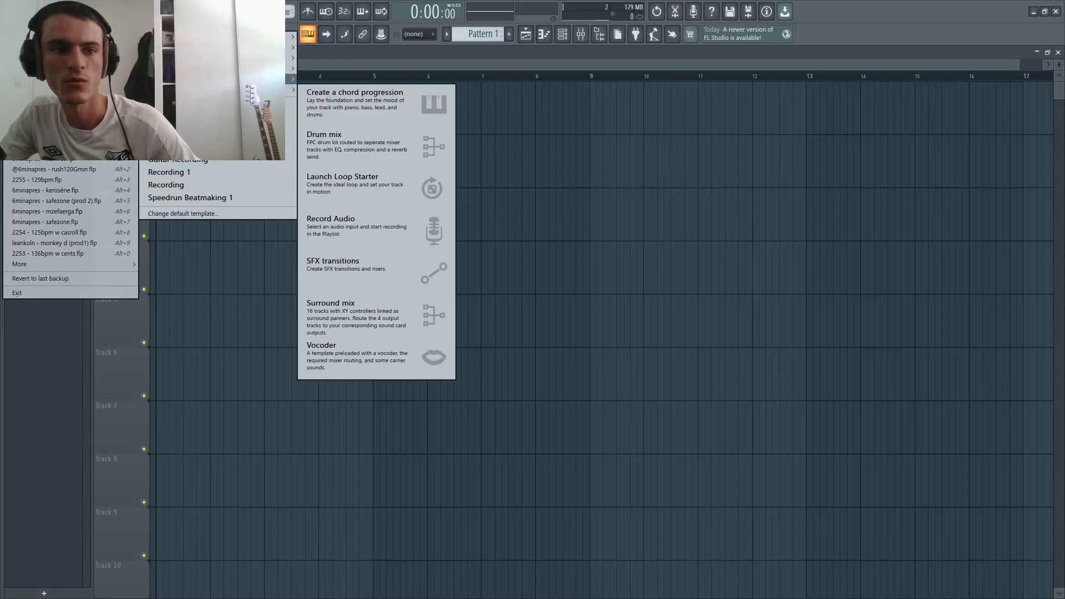
pyautogui.moveTo(216, 36)
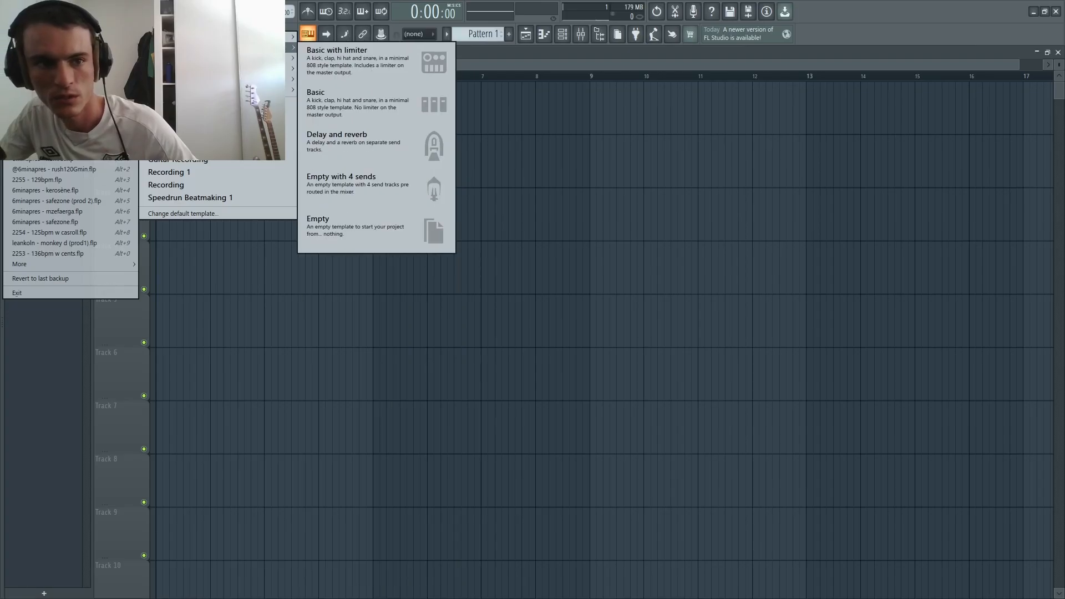
pyautogui.click(355, 61)
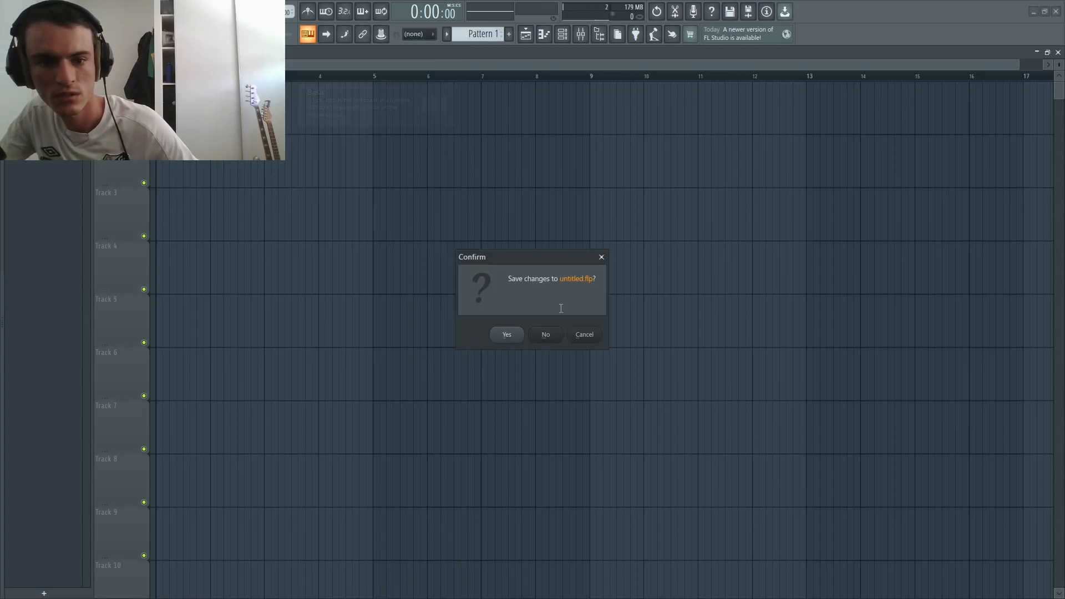
pyautogui.click(547, 334)
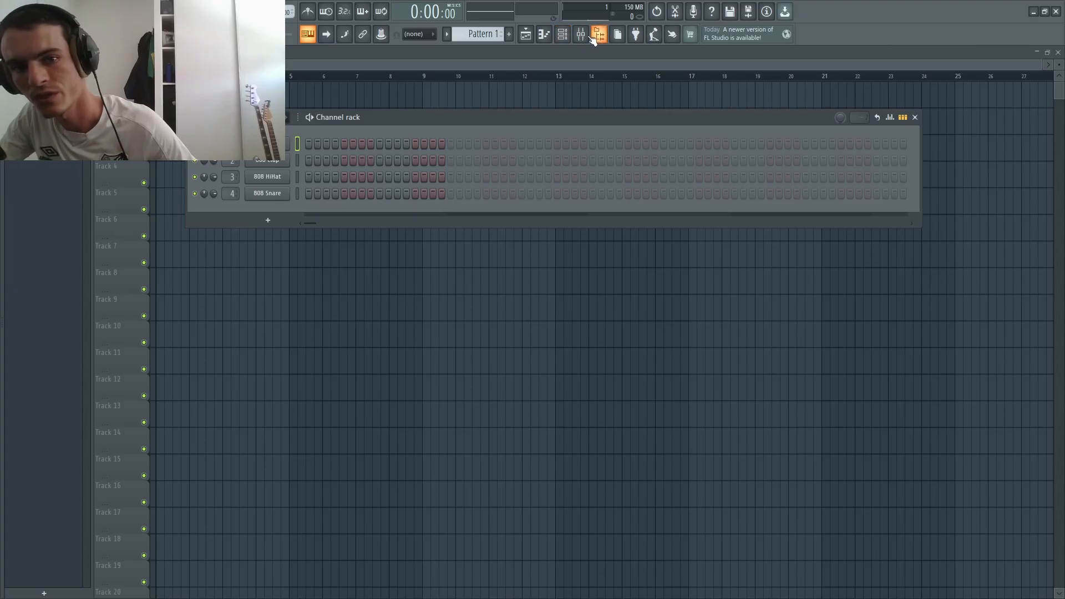
# Step: View the playlist, piano roll, channel rack and mixer windows one after another
pyautogui.click(527, 35)
pyautogui.click(545, 35)
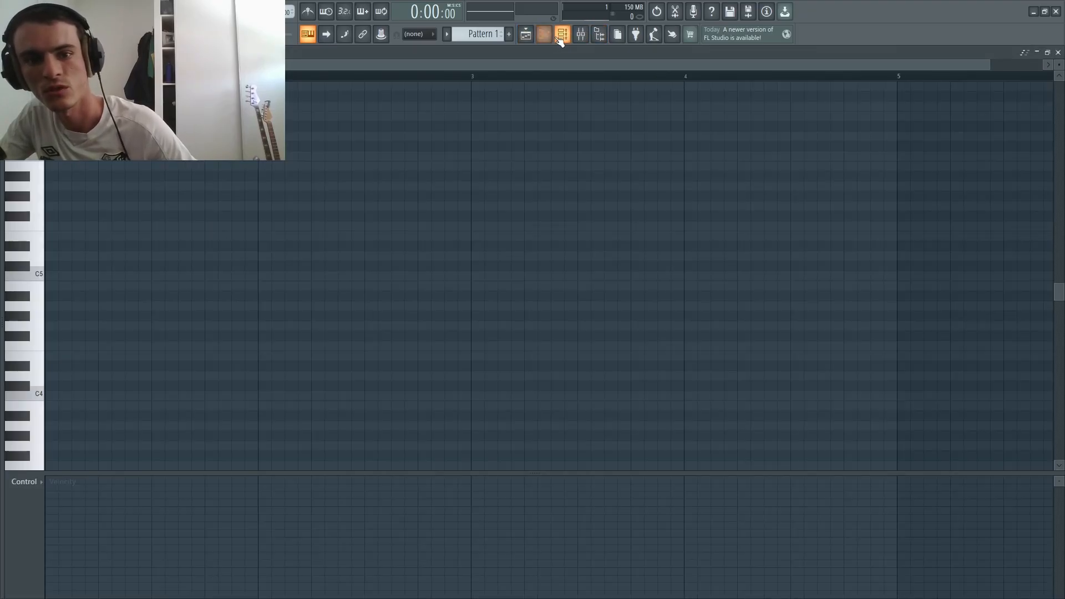
pyautogui.click(586, 39)
pyautogui.click(583, 36)
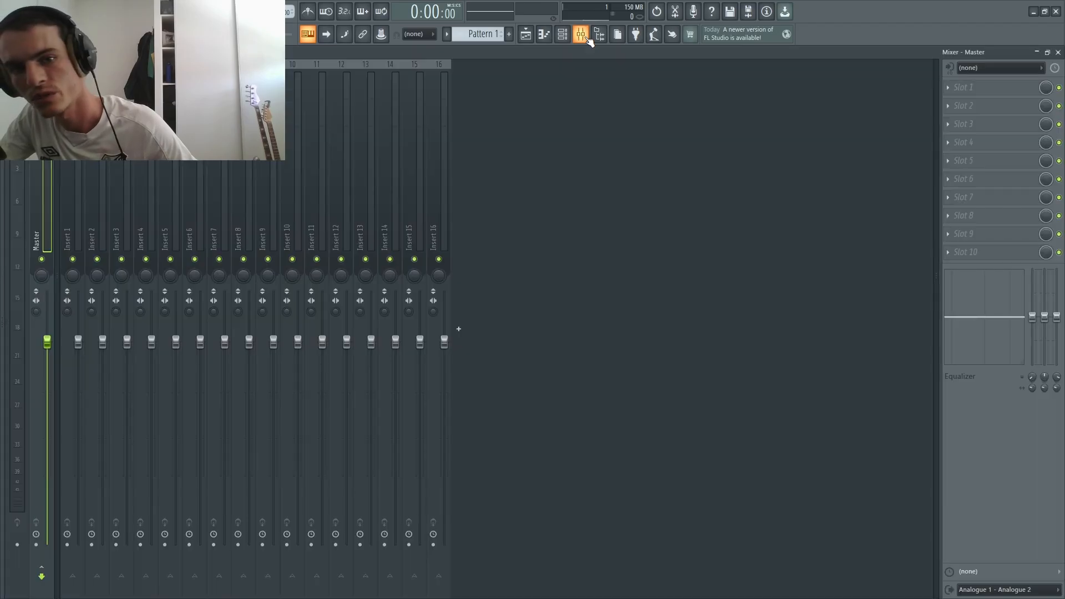
# Step: Toggle the browser's visibility and leave the browser shown beside the mixer
pyautogui.click(599, 34)
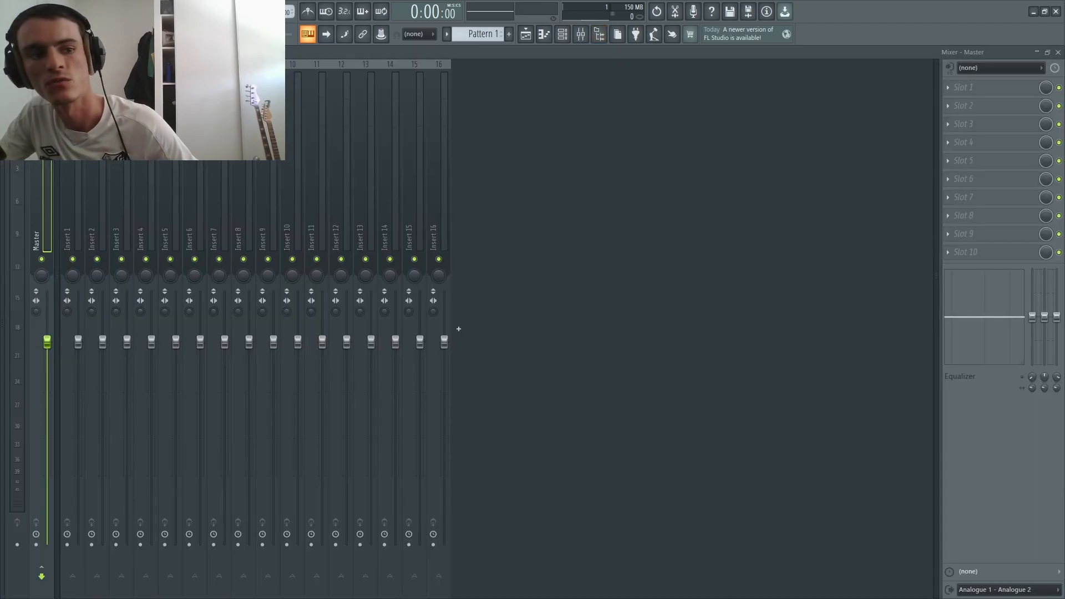
pyautogui.click(599, 34)
pyautogui.click(599, 35)
pyautogui.click(599, 35)
pyautogui.click(599, 34)
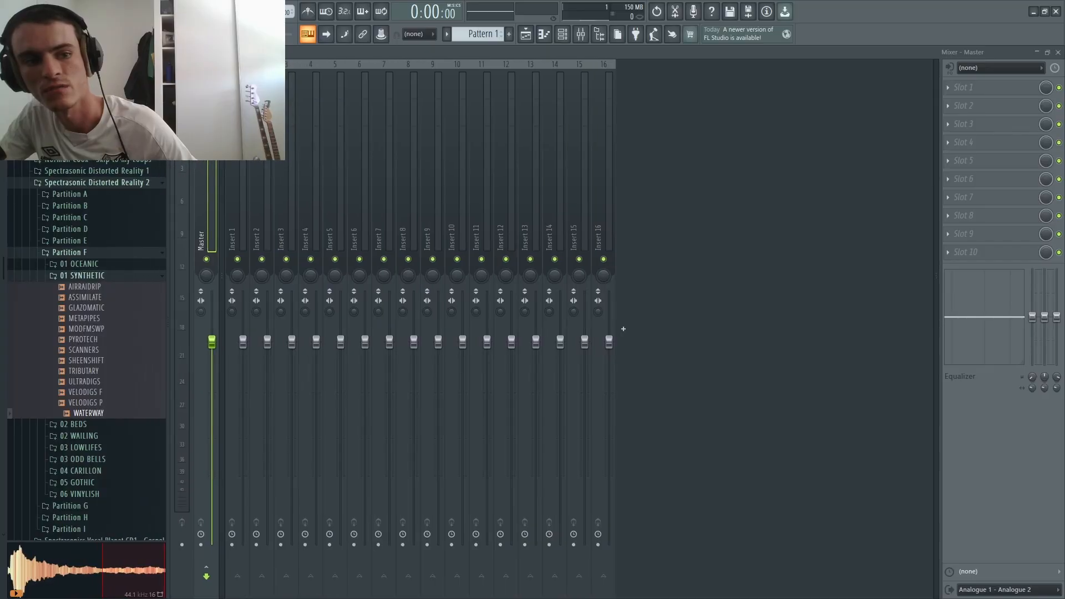
# Step: Cycle through the playlist, piano roll, channel rack and mixer windows, leaving only the playlist open
pyautogui.click(526, 34)
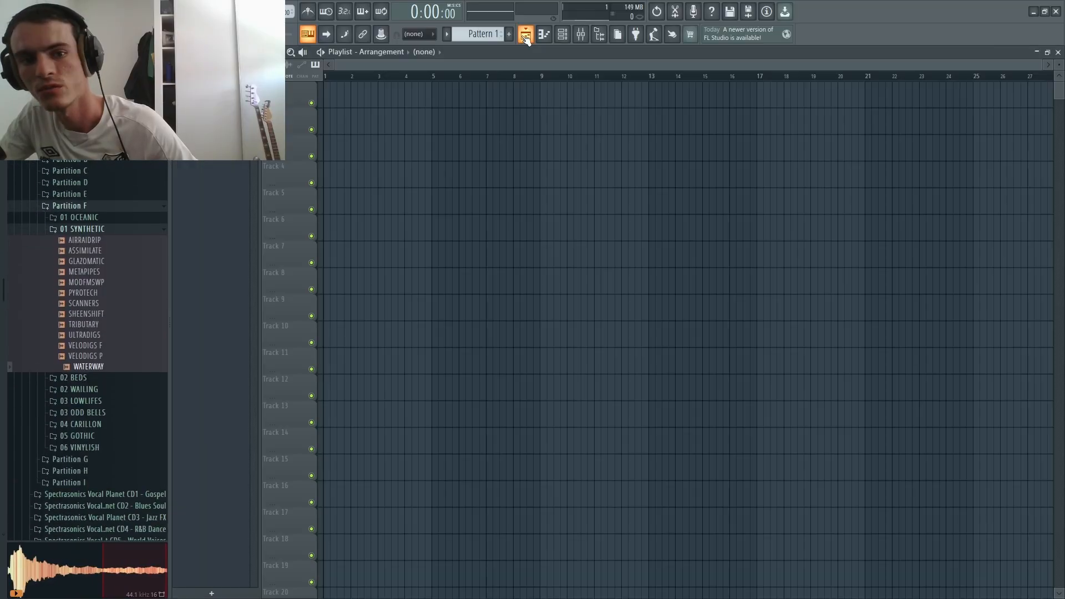
pyautogui.click(525, 34)
pyautogui.click(544, 35)
pyautogui.click(562, 34)
pyautogui.click(580, 35)
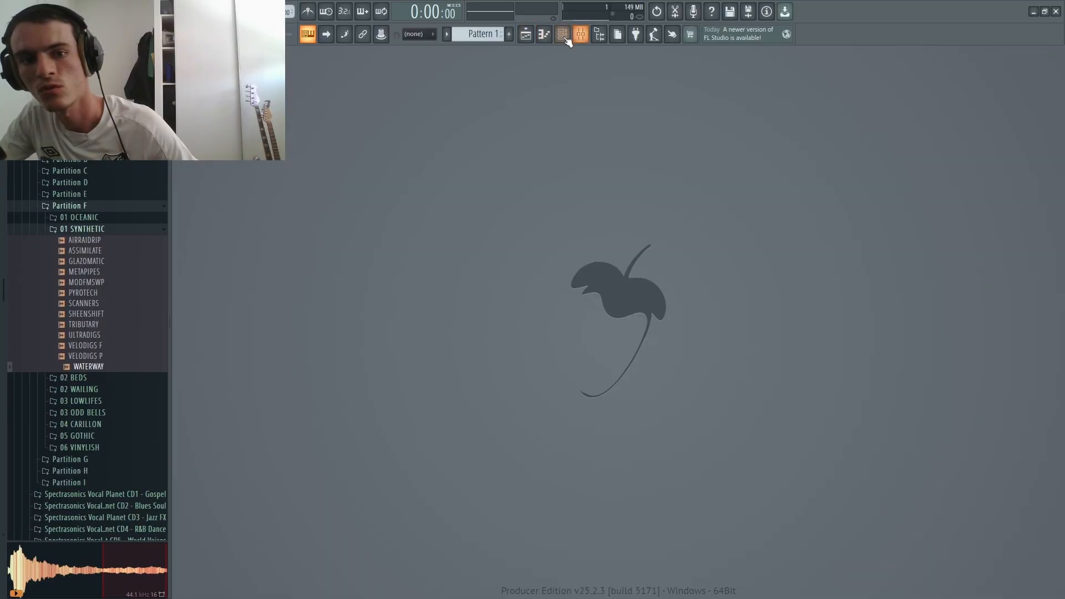
pyautogui.click(562, 35)
pyautogui.click(543, 35)
pyautogui.click(525, 34)
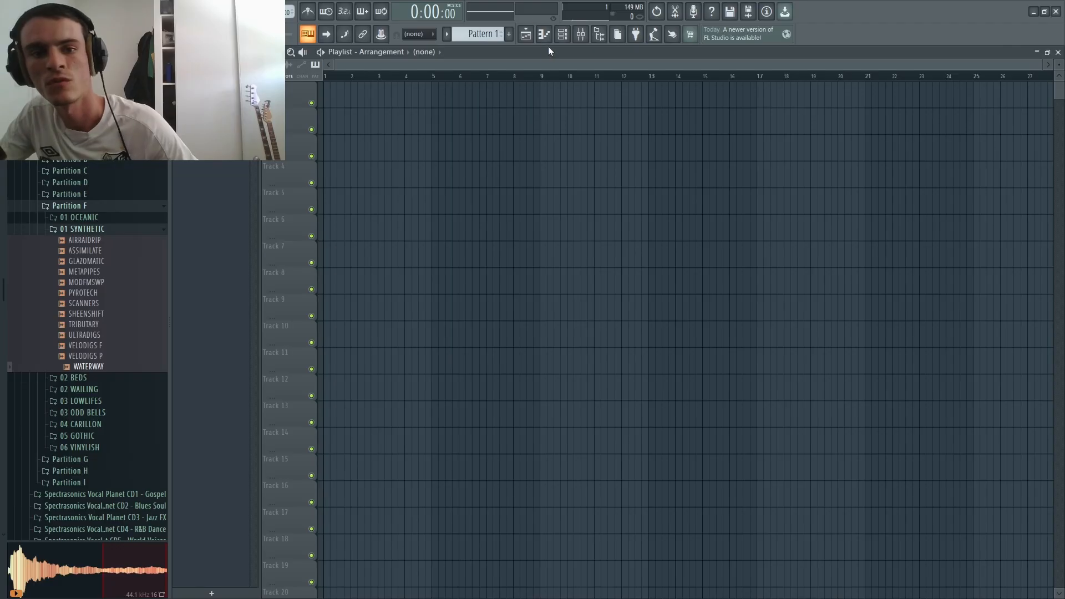
# Step: Show the channel rack and open the sampler settings of the 808 Kick, Clap, HiHat and Snare channels in turn
pyautogui.press('F6')
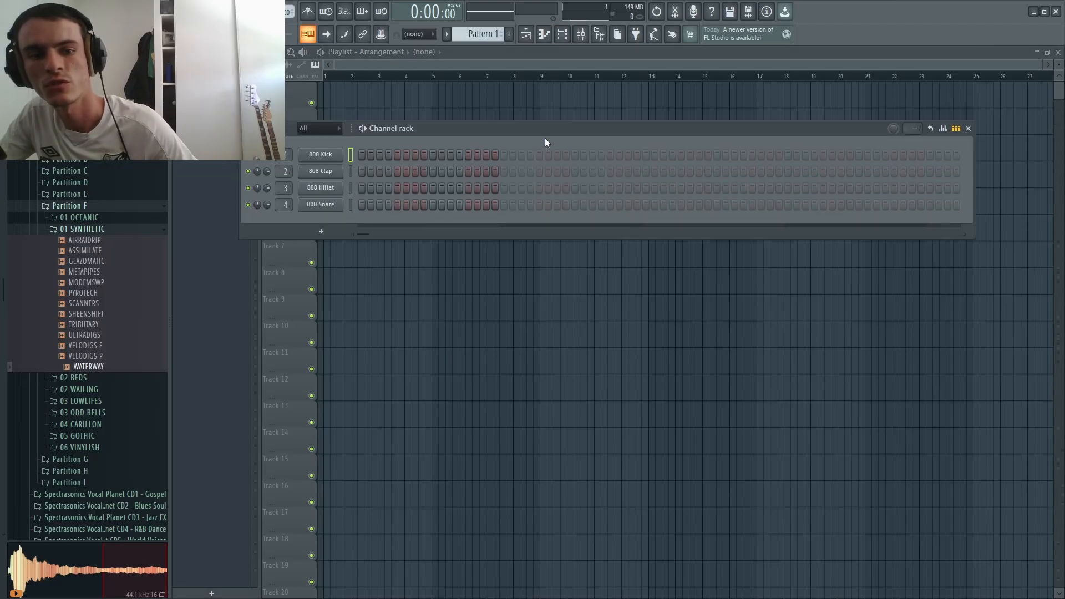
pyautogui.click(328, 159)
pyautogui.click(334, 172)
pyautogui.click(333, 189)
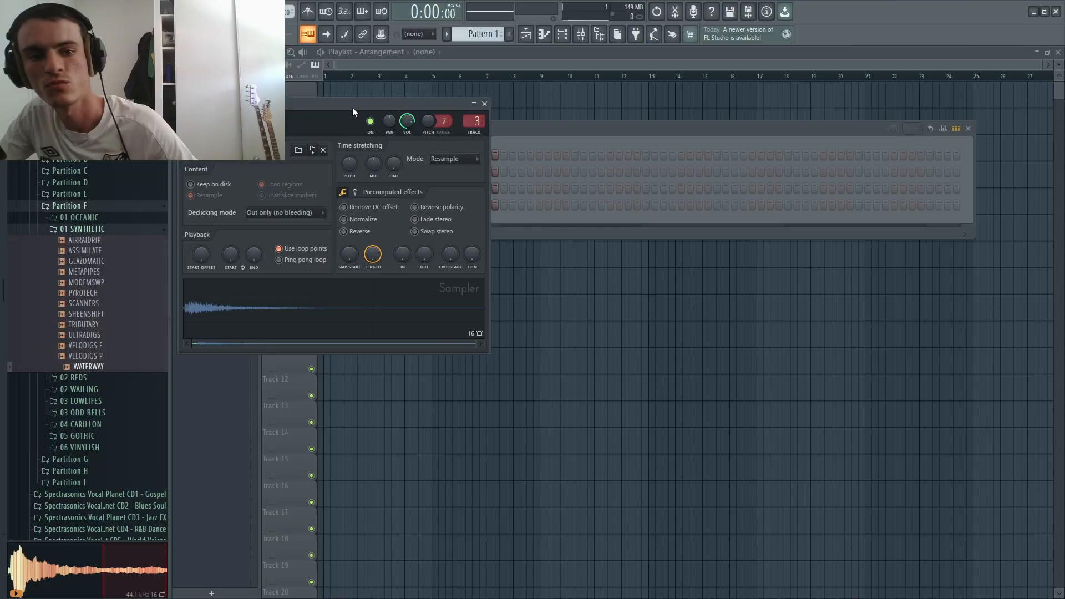
pyautogui.moveTo(352, 108); pyautogui.dragTo(814, 153)
pyautogui.click(335, 204)
# Step: Examine the 808 Snare's envelope, miscellaneous and sample settings pages and preview its waveform
pyautogui.moveTo(625, 137); pyautogui.dragTo(538, 153)
pyautogui.click(468, 172)
pyautogui.click(492, 173)
pyautogui.click(444, 173)
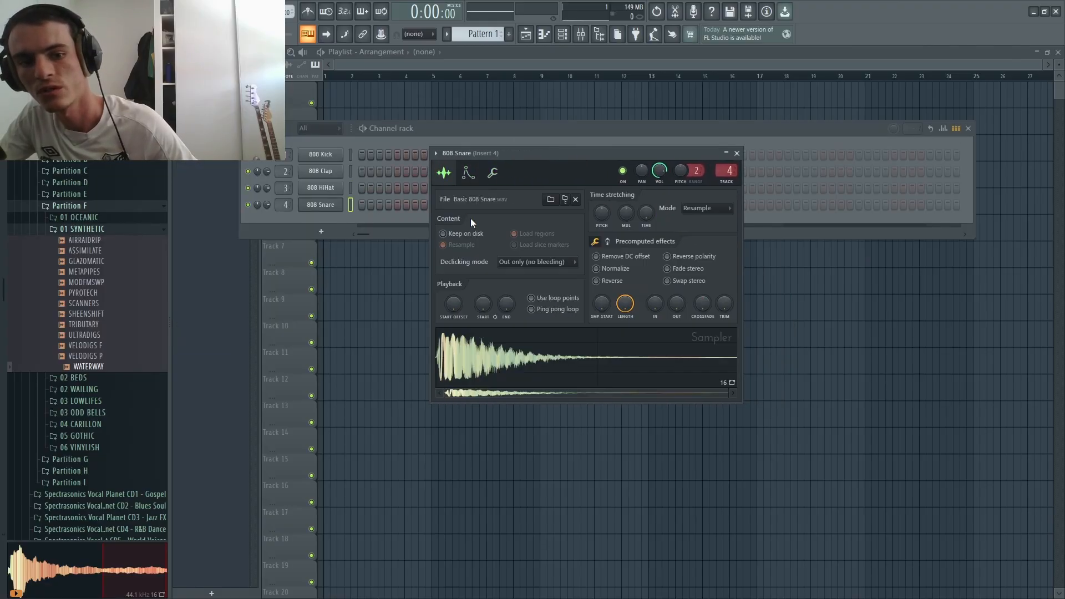
pyautogui.click(606, 362)
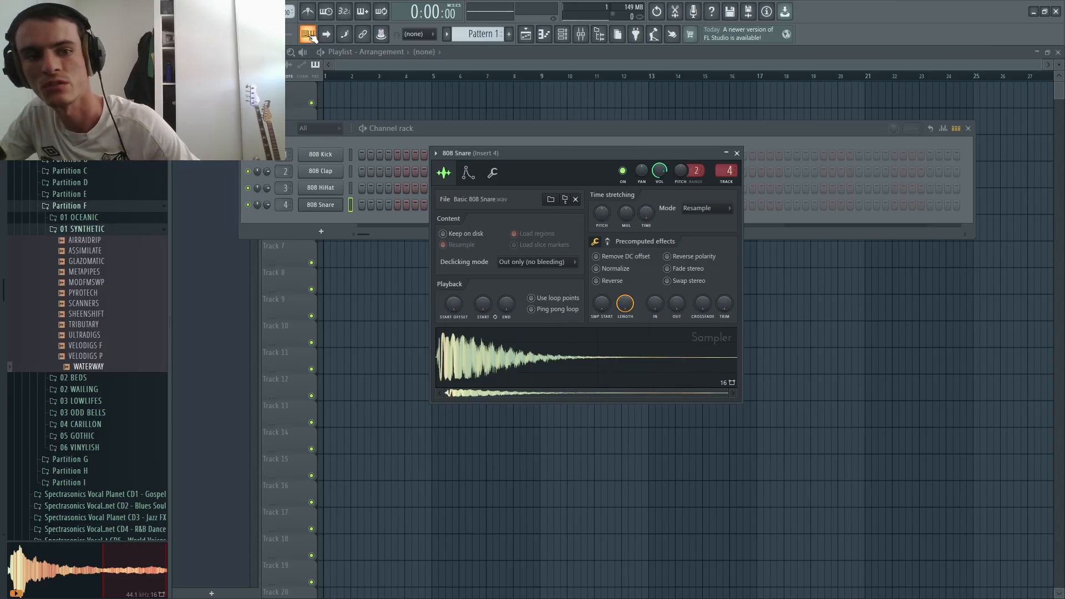
# Step: Audition the 808 Snare channel by playing several notes on the typing keyboard
pyautogui.press('z')
pyautogui.press('z')
pyautogui.press('z')
pyautogui.press('z')
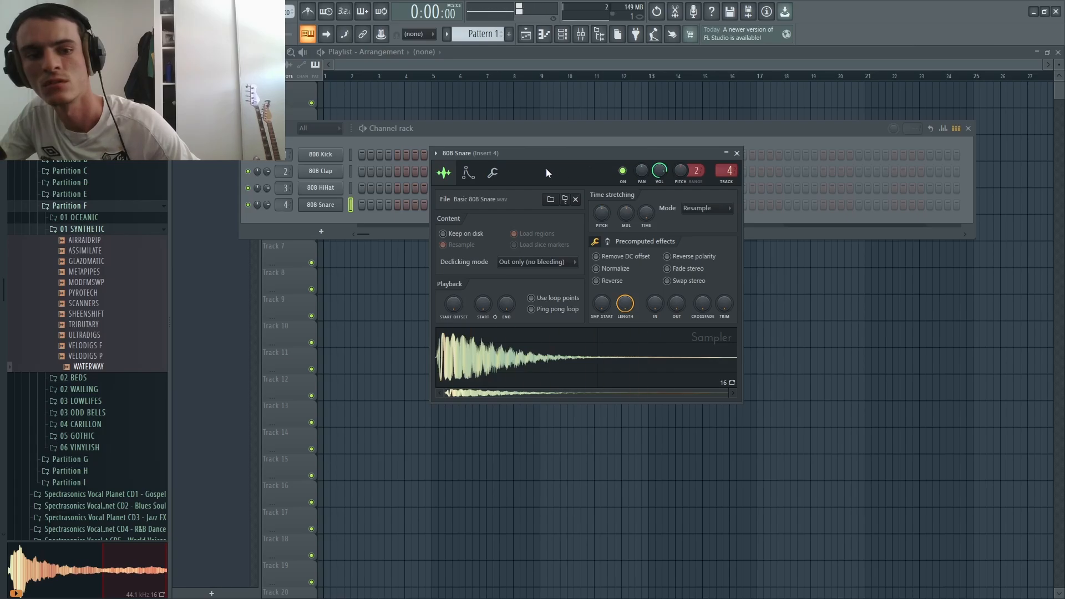
pyautogui.press('z')
pyautogui.press('z')
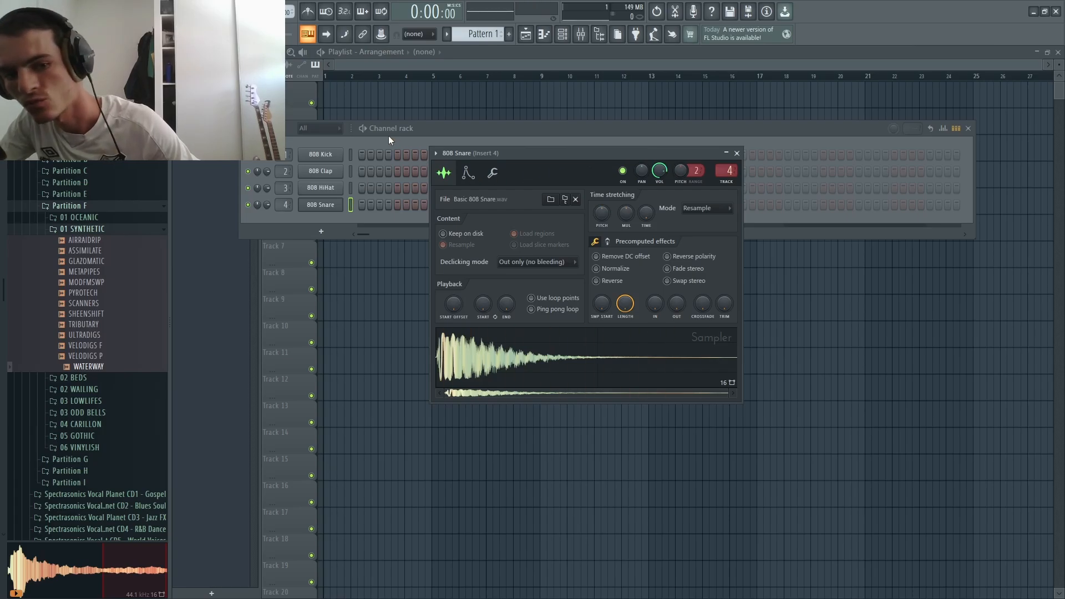
# Step: Audition the 808 HiHat, 808 Clap and 808 Kick channels by selecting each one and playing notes
pyautogui.click(352, 188)
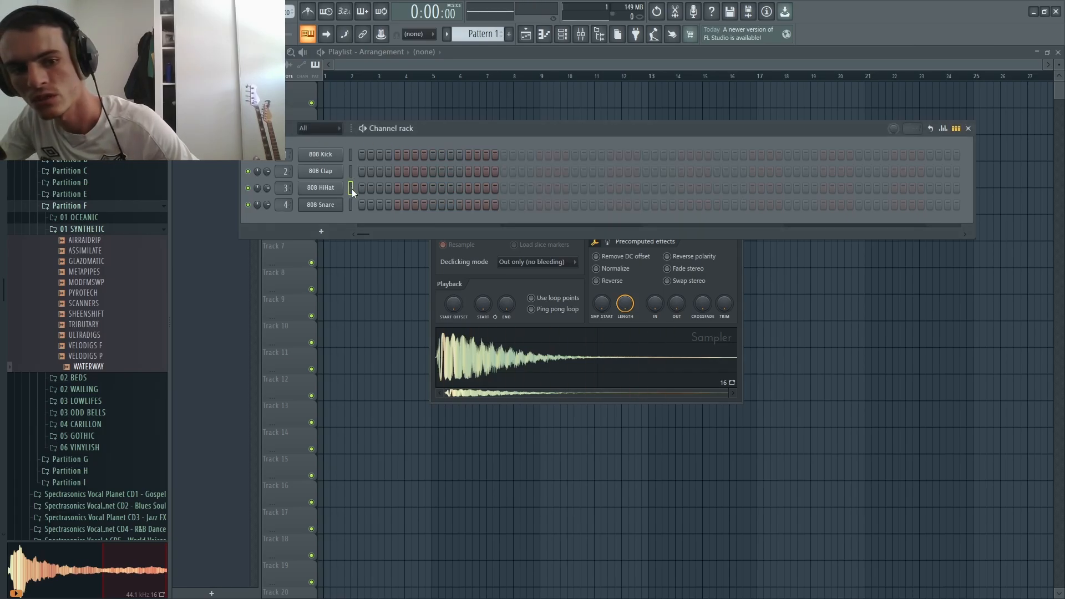
pyautogui.press('z')
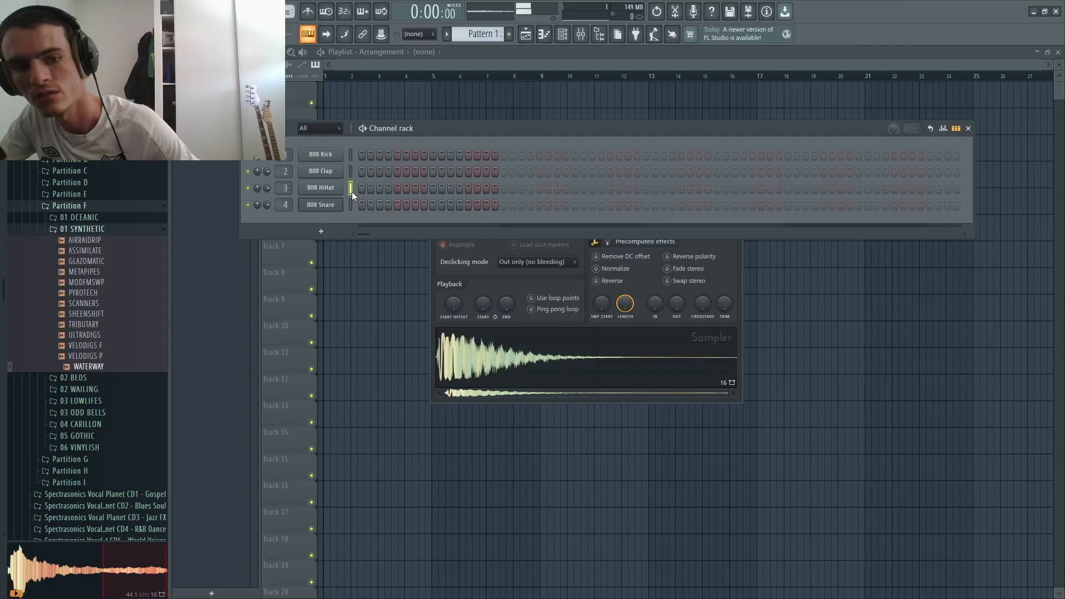
pyautogui.press('z')
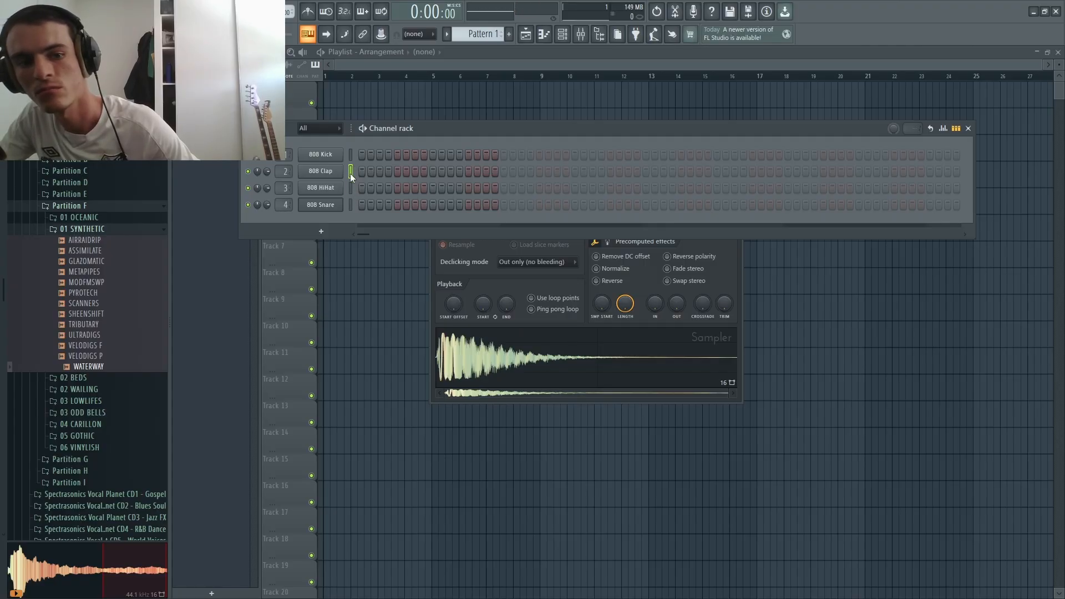
pyautogui.press('z')
pyautogui.press('z')
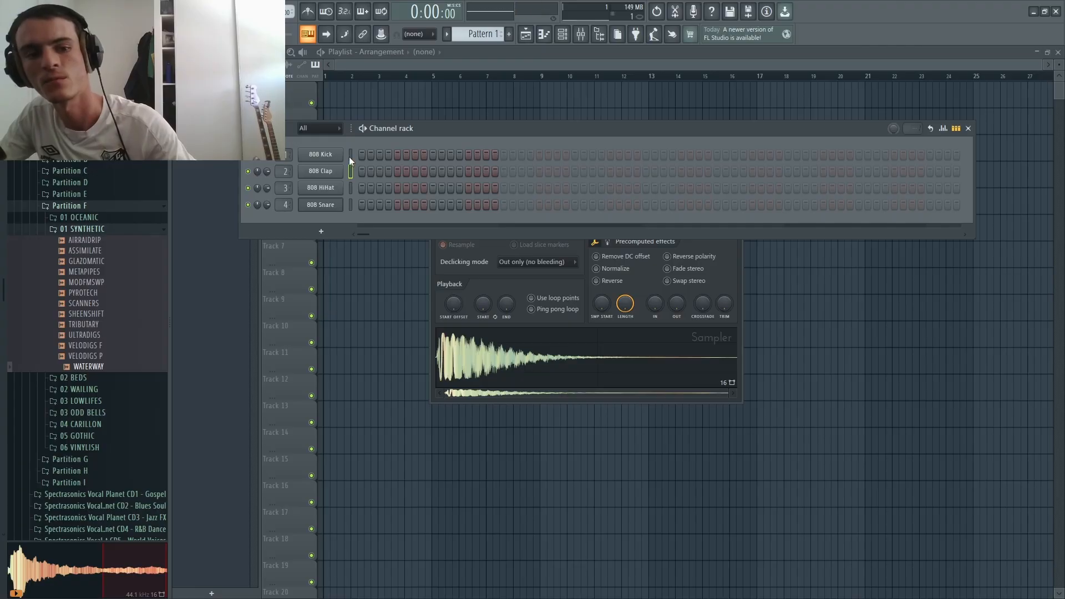
pyautogui.press('z')
pyautogui.press('z')
pyautogui.press('z')
pyautogui.press('z')
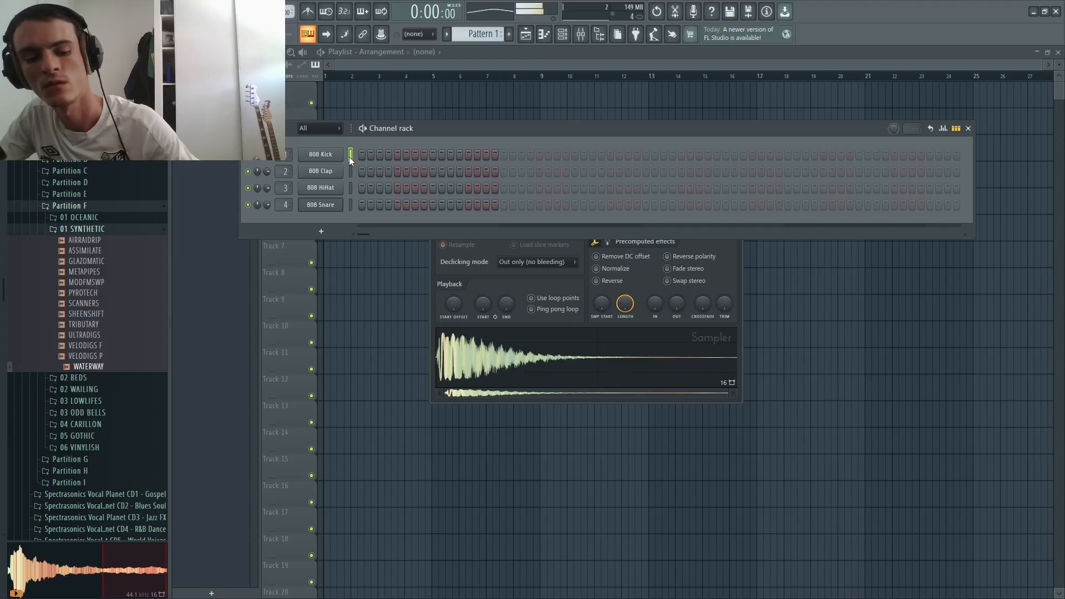
# Step: Select all four 808 drum channels and delete them from the channel rack
pyautogui.click(351, 206)
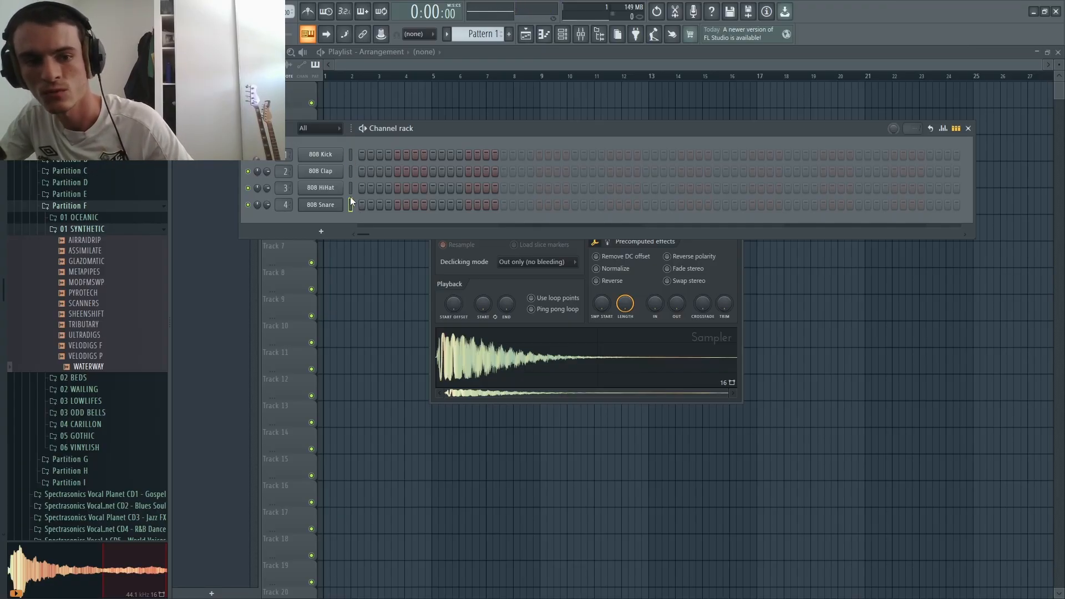
pyautogui.click(351, 150)
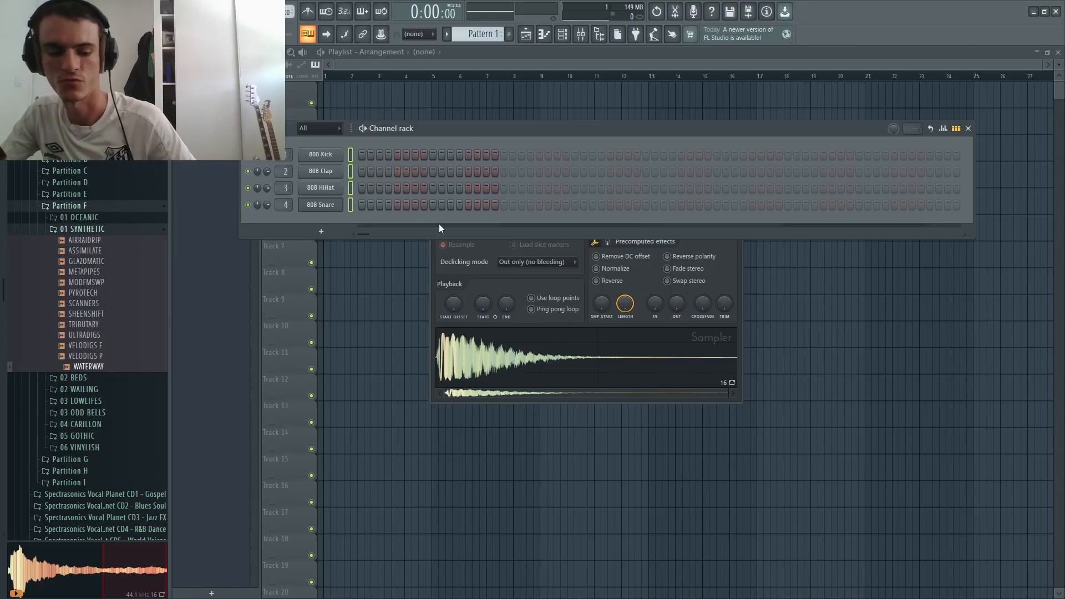
pyautogui.hotkey('alt', 'Delete')
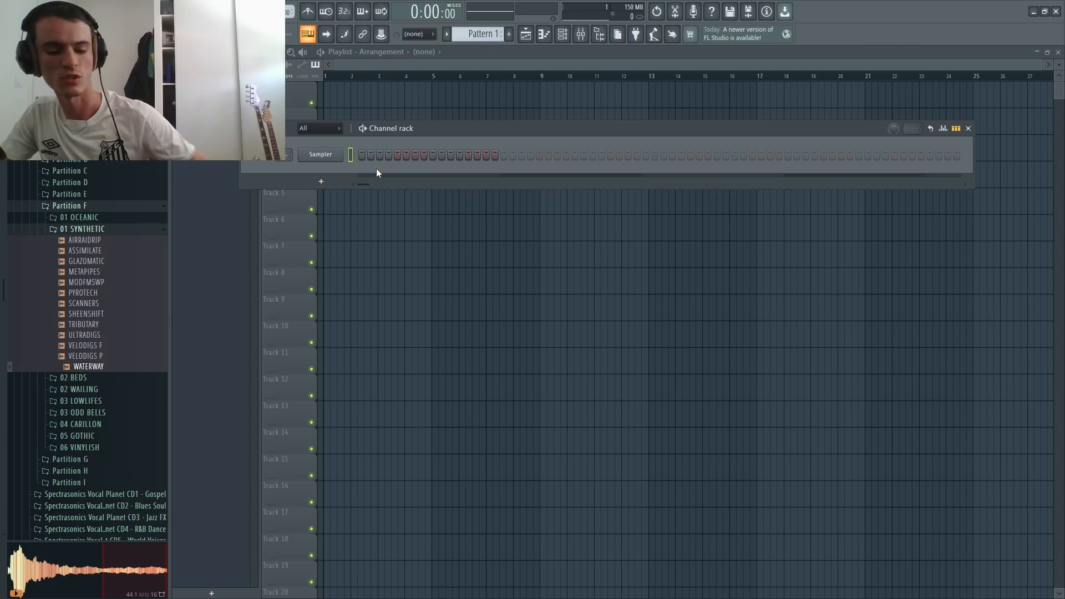
# Step: Replace the remaining Sampler channel with the ZENOLOGY instrument and move its window clear of the channel rack
pyautogui.rightClick(320, 155)
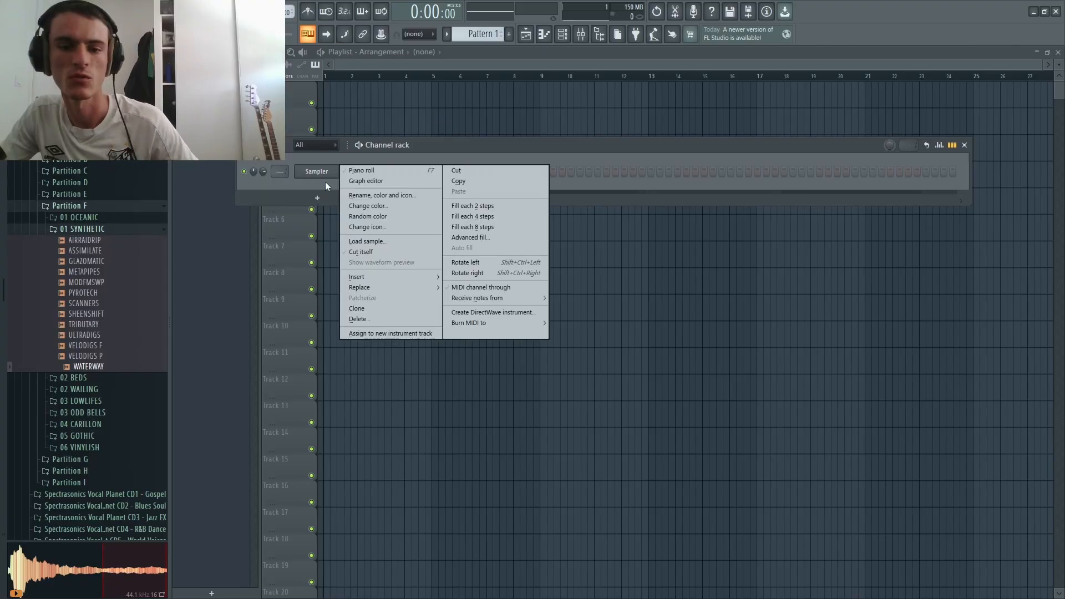
pyautogui.moveTo(407, 285)
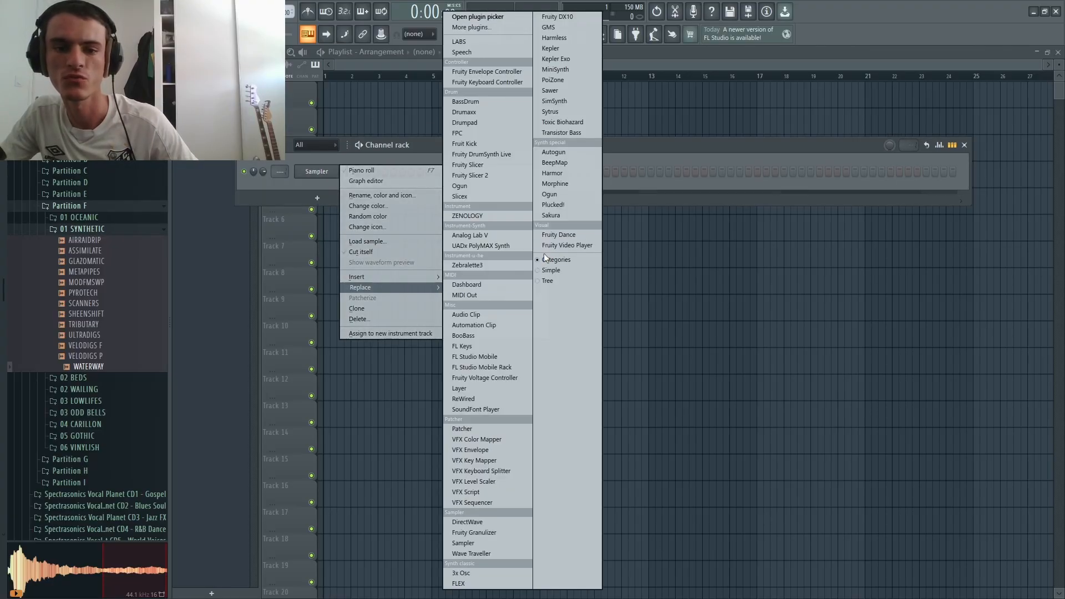
pyautogui.click(522, 216)
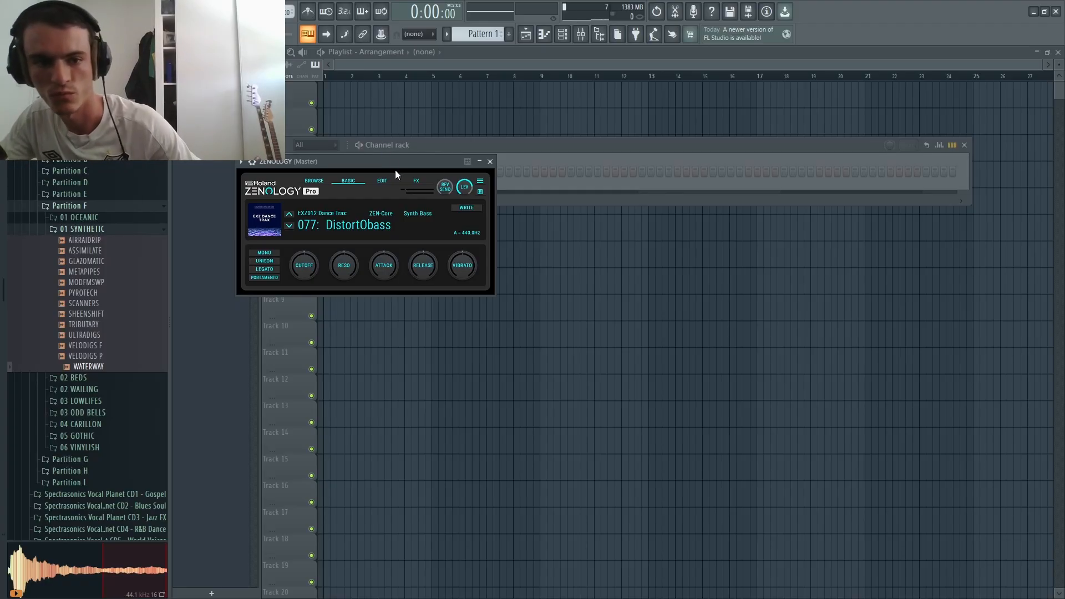
pyautogui.moveTo(408, 162); pyautogui.dragTo(435, 254)
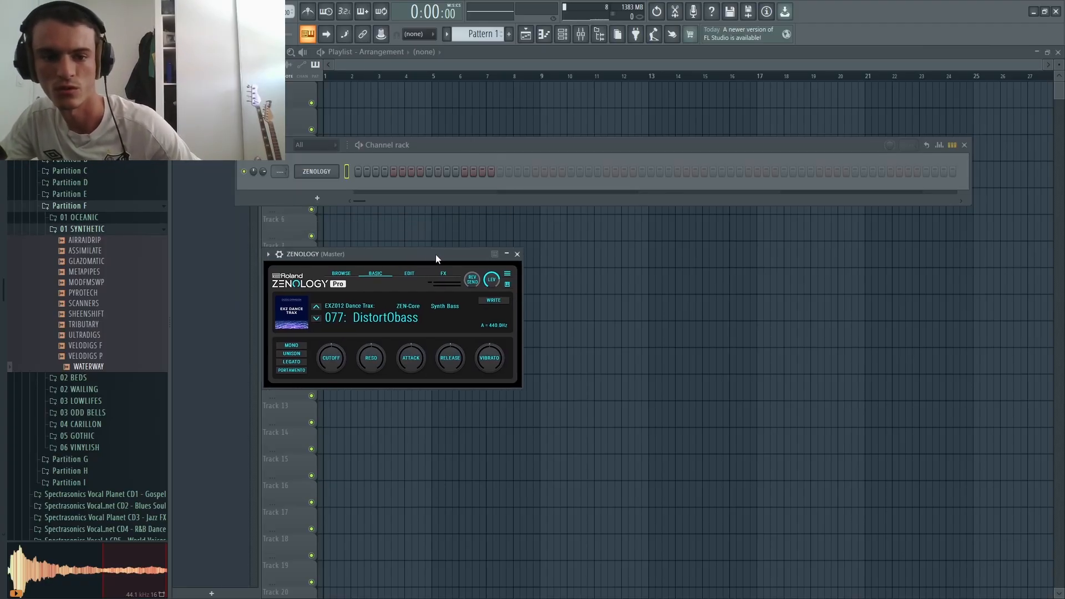
# Step: Open ZENOLOGY's preset browser and search it for "keys"
pyautogui.click(388, 317)
pyautogui.moveTo(551, 256); pyautogui.dragTo(532, 206)
pyautogui.write('keys')
pyautogui.press('Return')
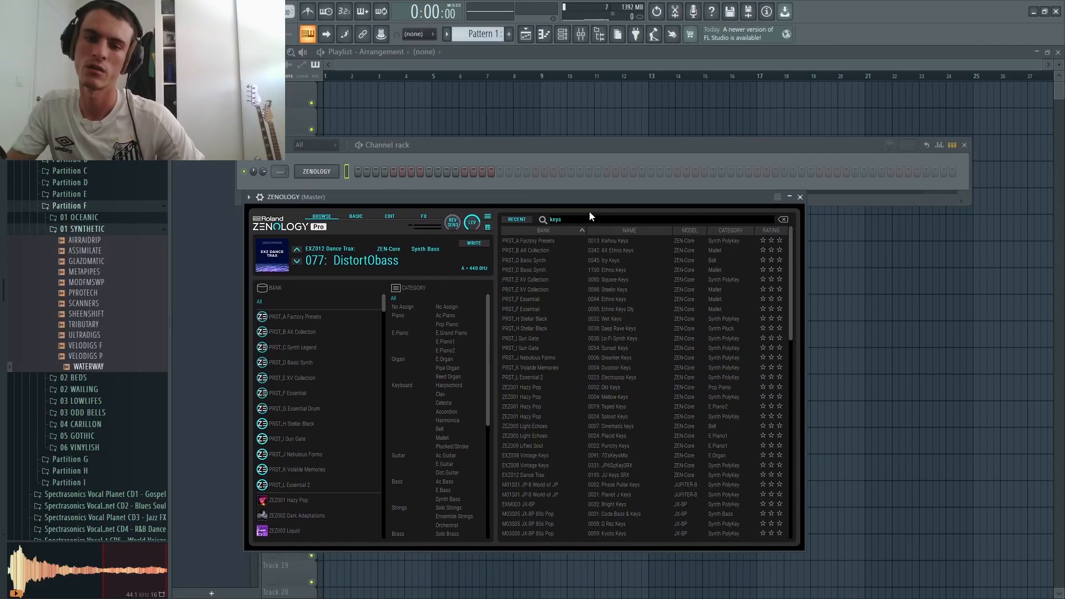
# Step: Audition Outdoor Keys, Dreamer Keys, Mellow Keys and Taped Keys, and load Soloist Keys from the ZEZ001 Hazy Pop bank
pyautogui.click(637, 368)
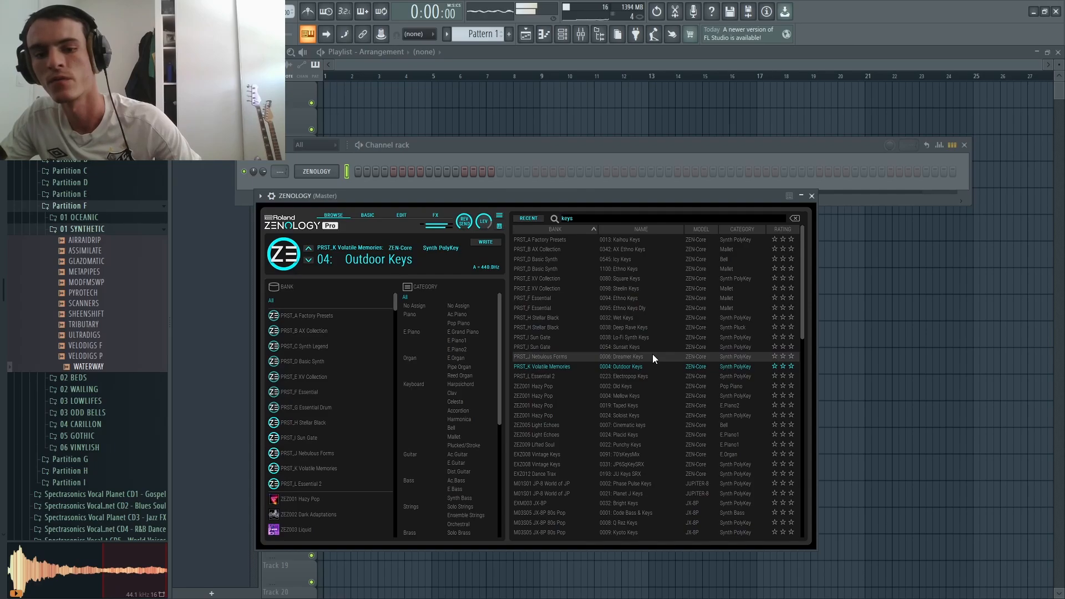
pyautogui.click(653, 356)
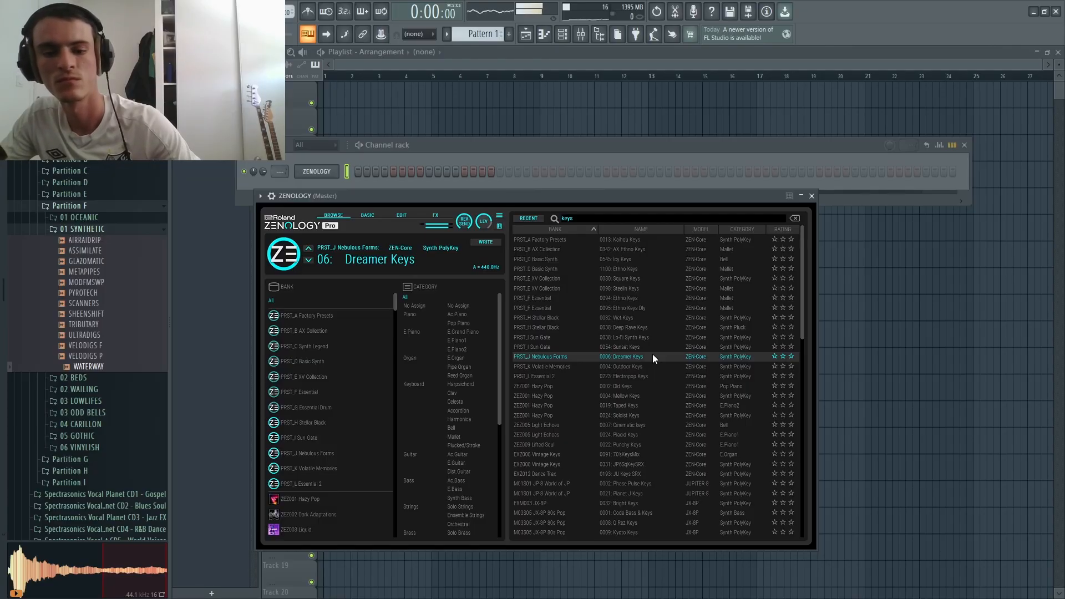
pyautogui.click(634, 367)
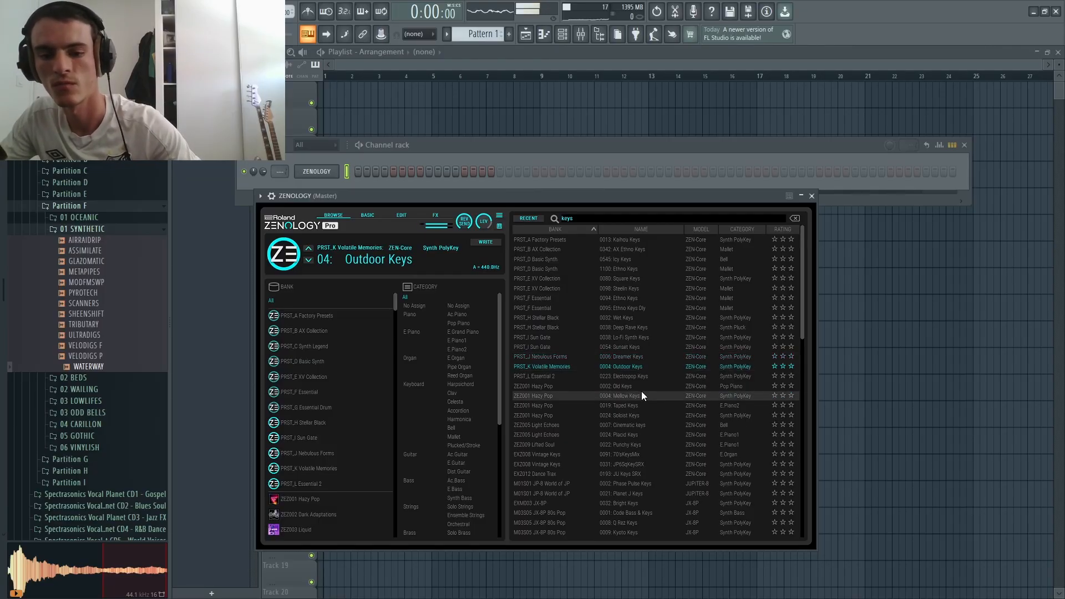
pyautogui.click(642, 395)
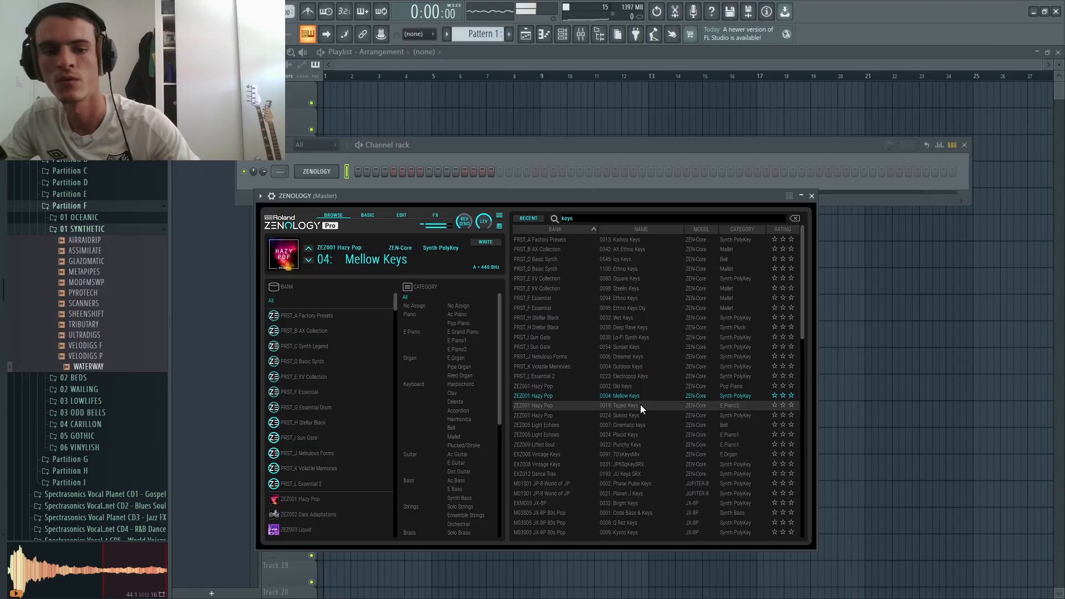
pyautogui.click(649, 408)
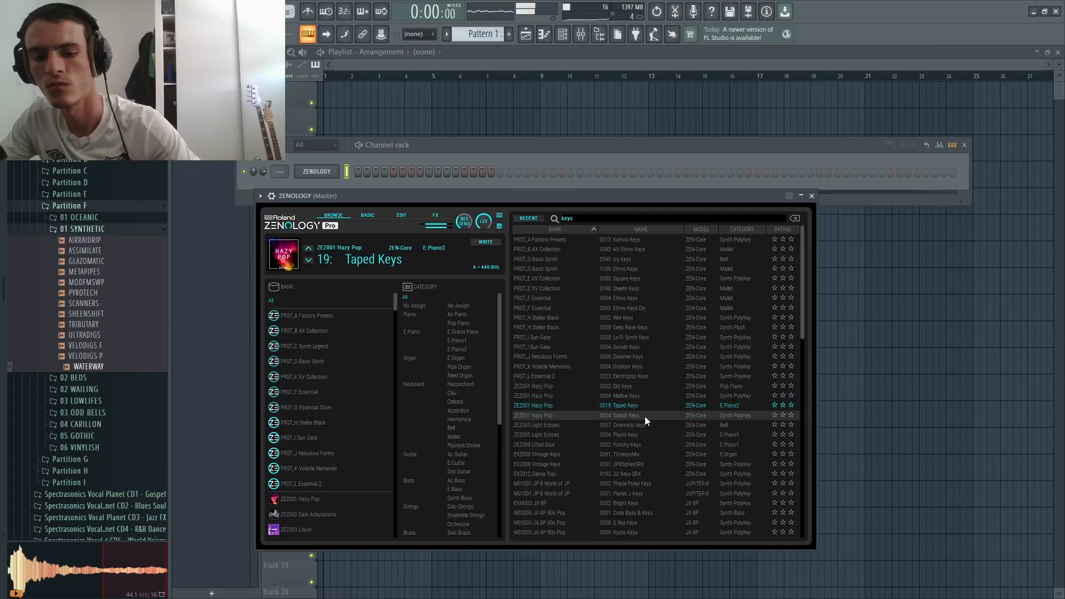
pyautogui.click(645, 416)
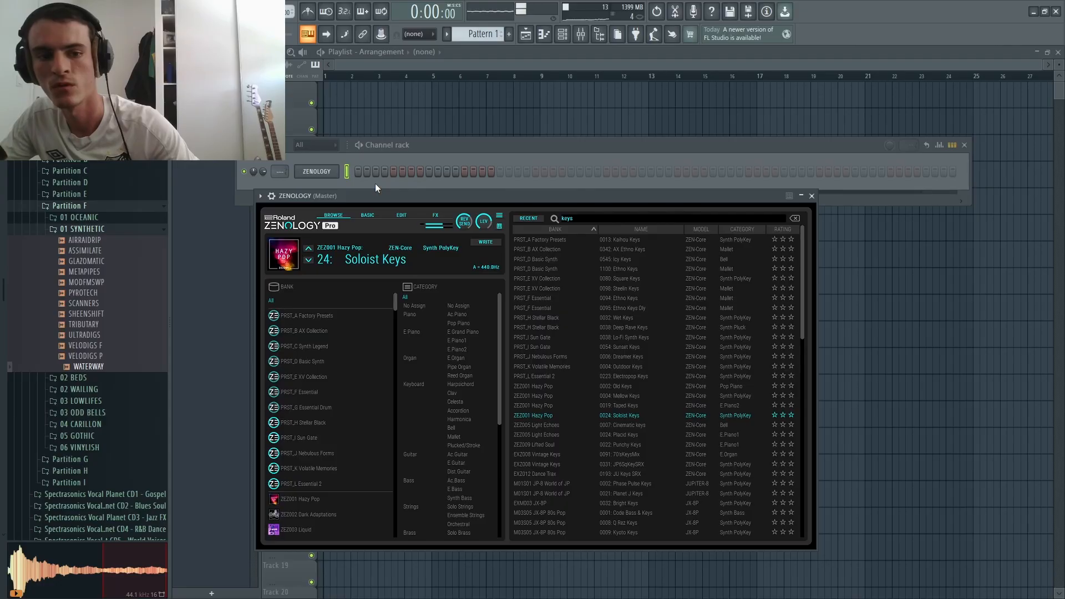
# Step: Open the ZENOLOGY channel's piano roll, return to the channel rack and reopen the piano roll from the channel's options
pyautogui.press('F7')
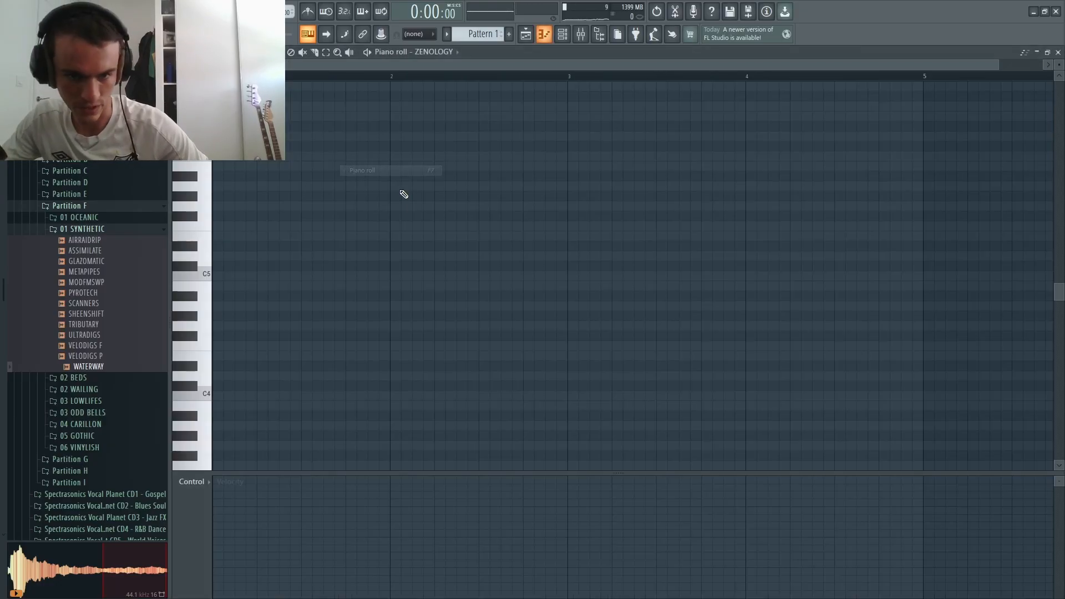
pyautogui.click(562, 34)
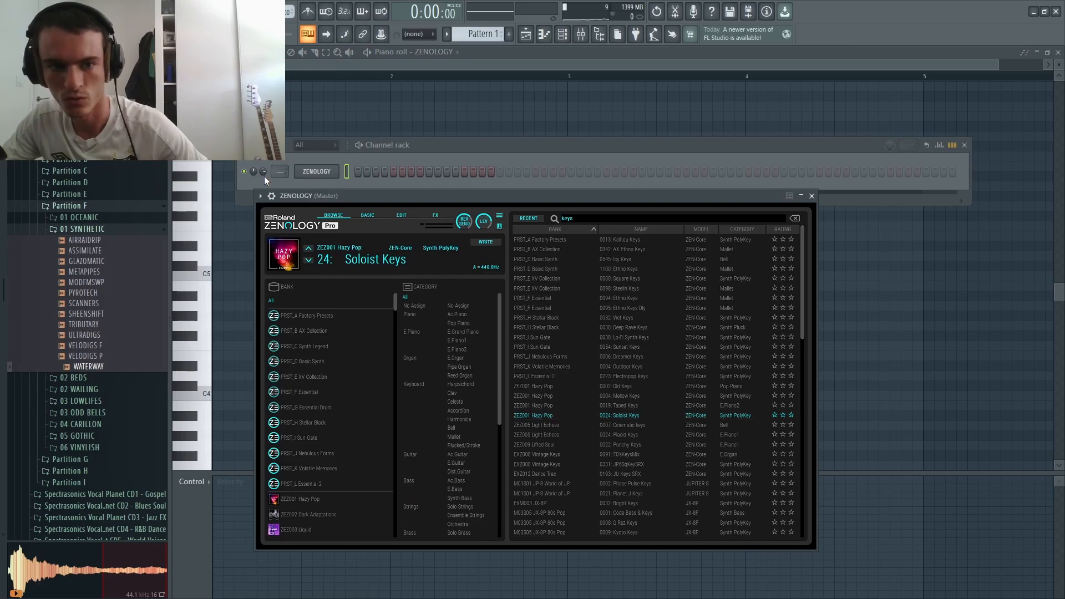
pyautogui.rightClick(317, 171)
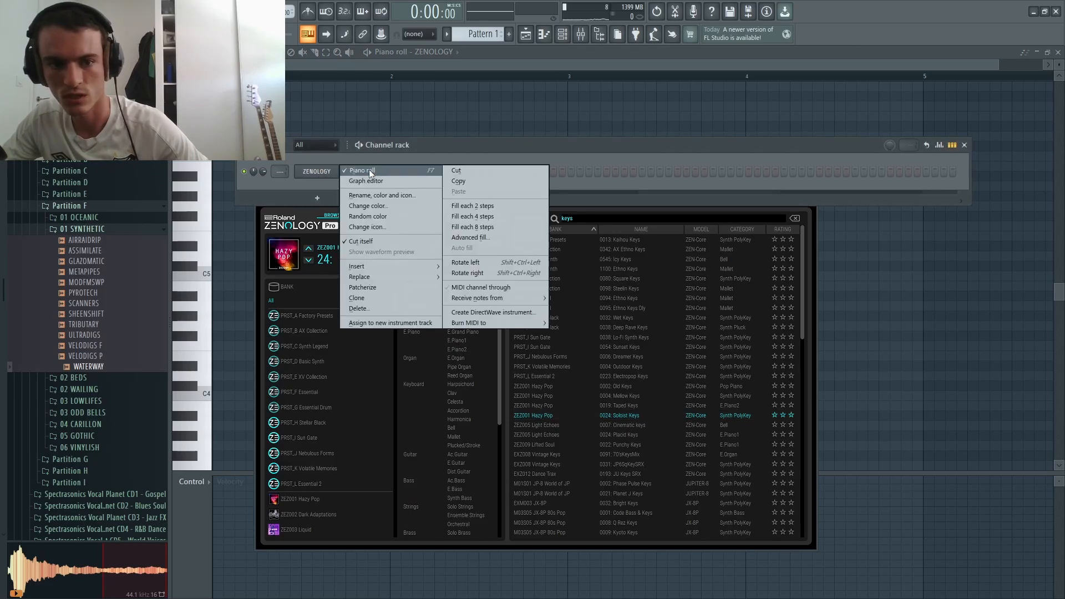
pyautogui.click(347, 170)
pyautogui.rightClick(323, 171)
pyautogui.click(370, 171)
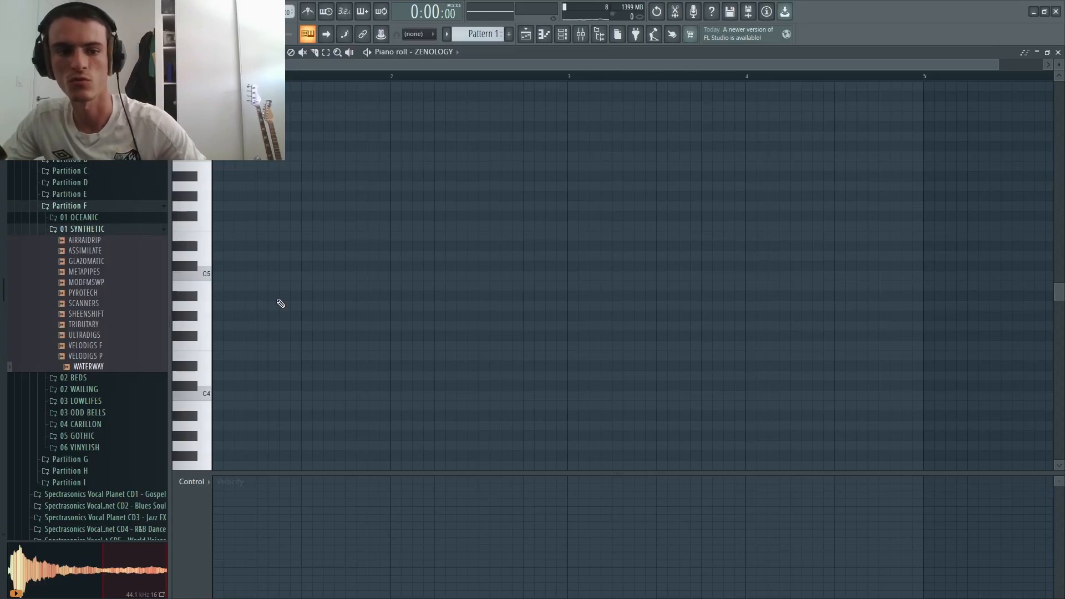
# Step: Play several notes from the computer keyboard to audition the ZENOLOGY sound in the piano roll
pyautogui.press('x')
pyautogui.press('b')
pyautogui.press('j')
pyautogui.press('r')
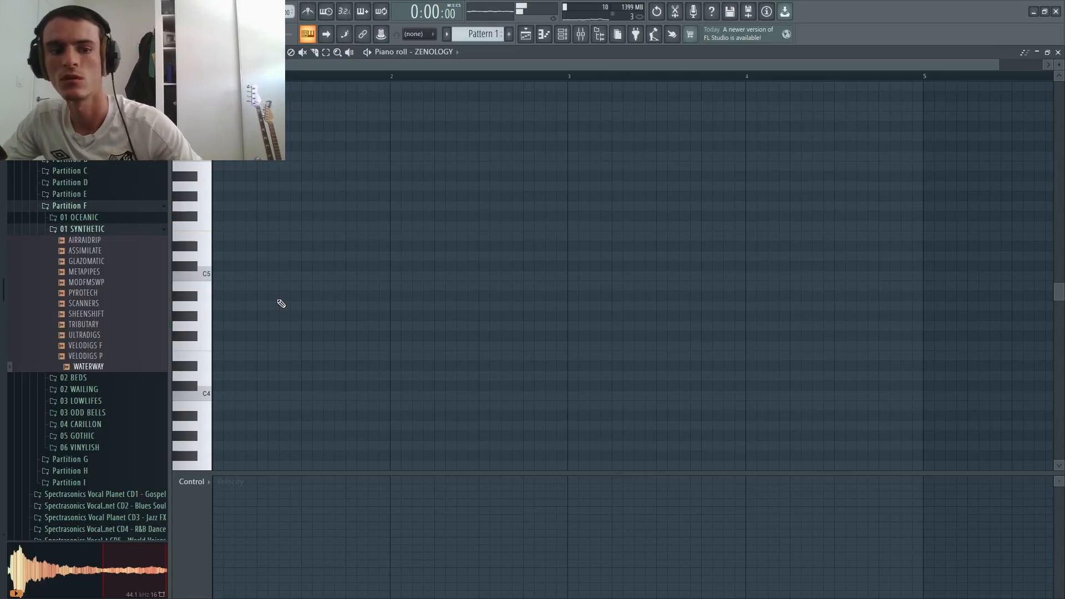
pyautogui.press('d')
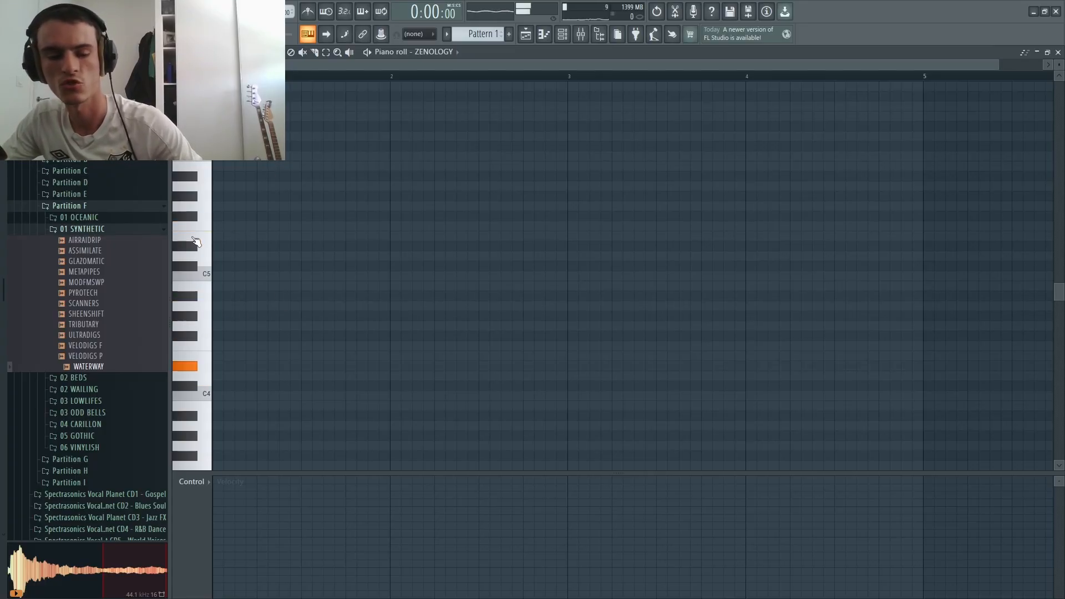
pyautogui.press('h')
pyautogui.press('q')
pyautogui.press('t')
# Step: Switch the typing keyboard to piano input off, test a note key, and switch the input back on
pyautogui.click(312, 37)
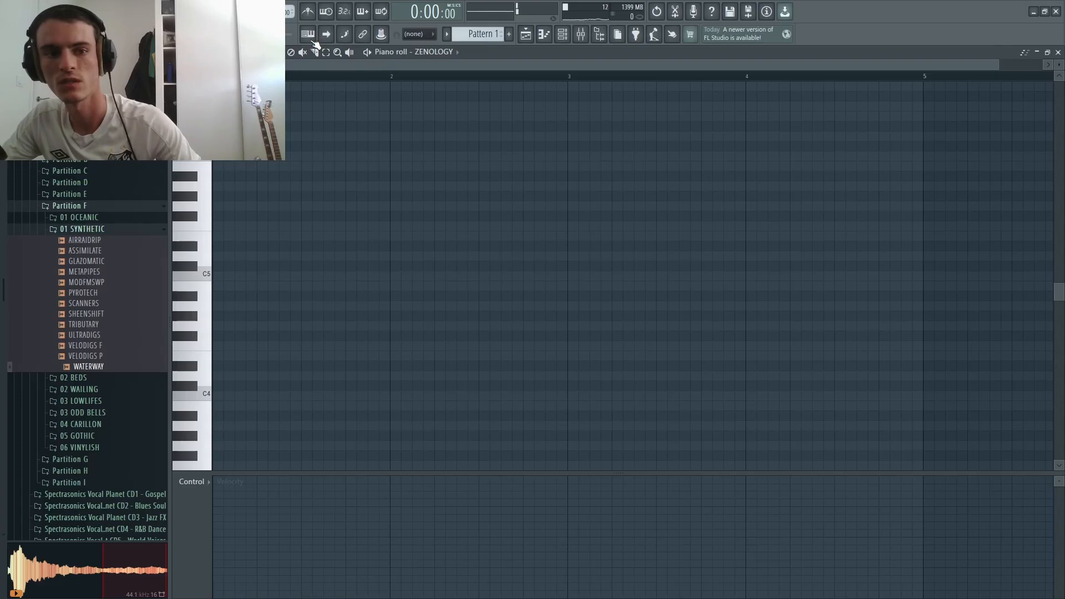
pyautogui.press('d')
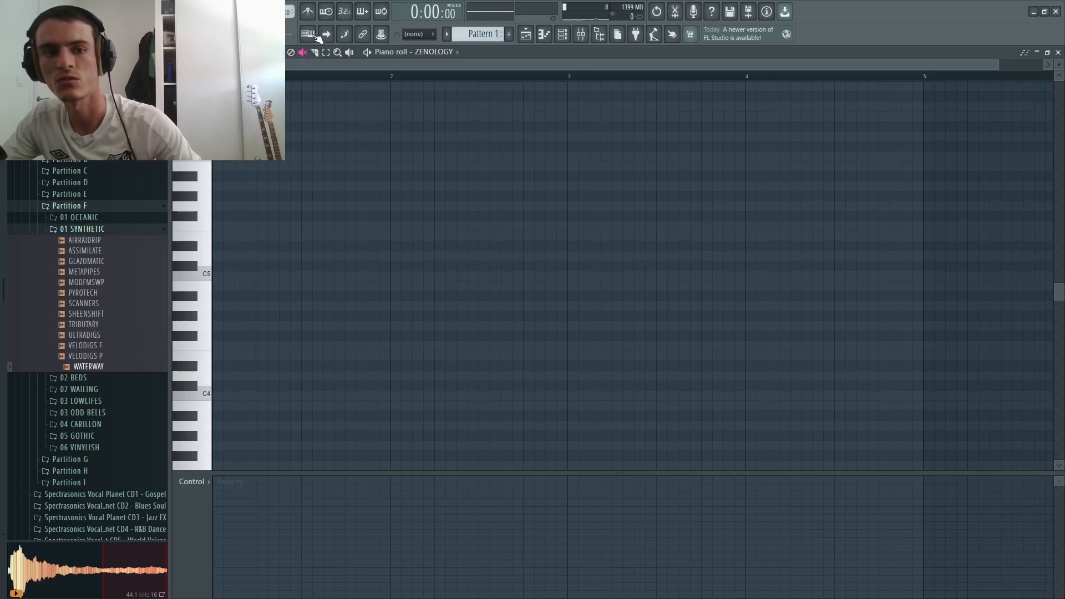
pyautogui.click(311, 35)
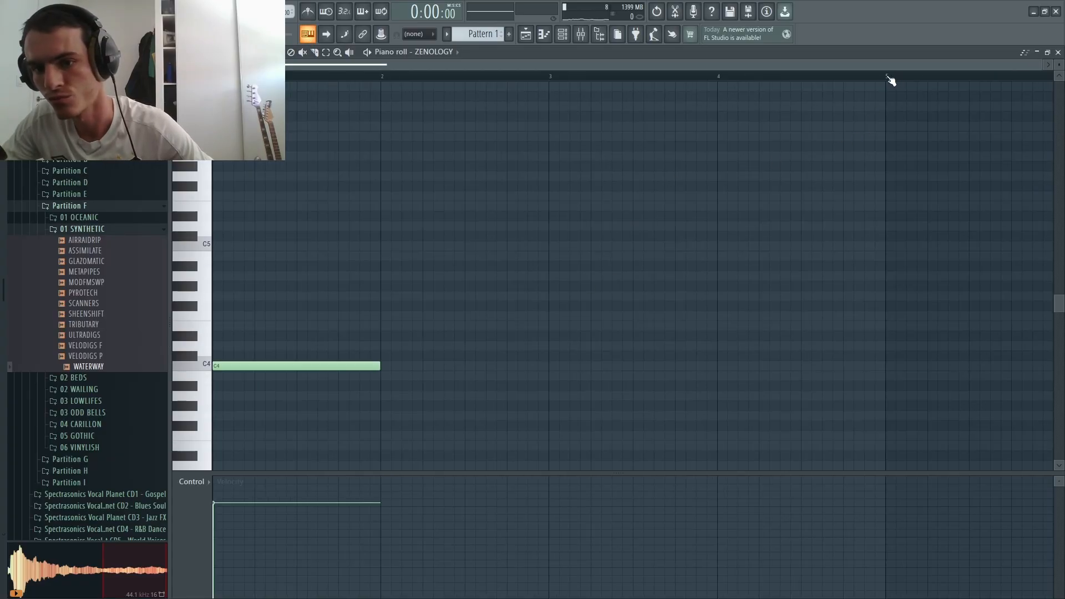
# Step: Select the first four bars and duplicate the one-bar C4 note until it fills them
pyautogui.moveTo(887, 79); pyautogui.dragTo(213, 78)
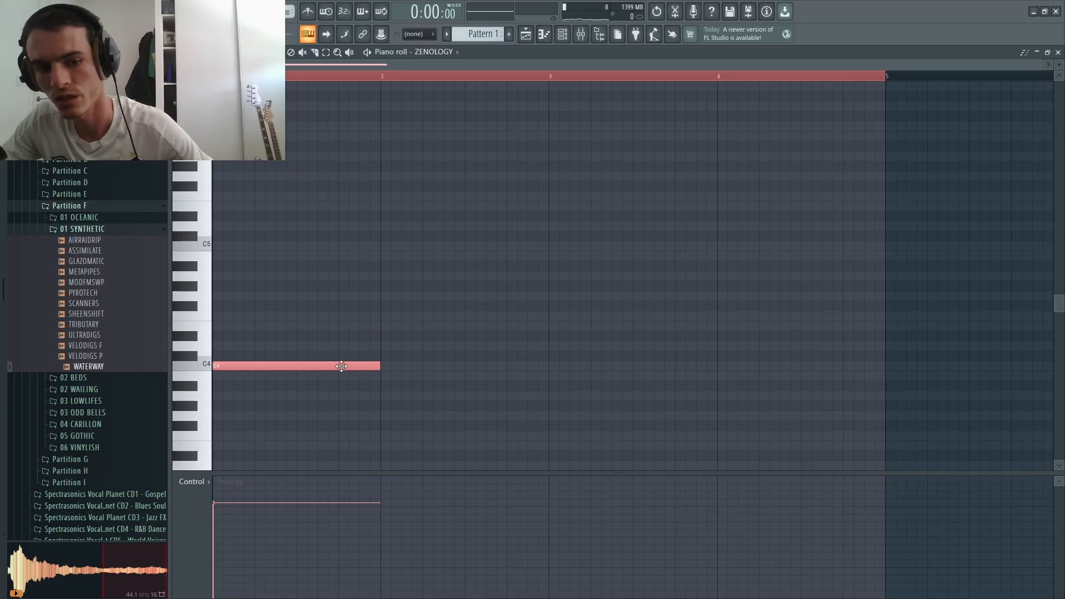
pyautogui.moveTo(367, 356); pyautogui.dragTo(363, 366)
pyautogui.moveTo(420, 336); pyautogui.dragTo(401, 344)
pyautogui.hotkey('ctrl', 'b')
pyautogui.hotkey('ctrl', 'b')
pyautogui.hotkey('ctrl', 'b')
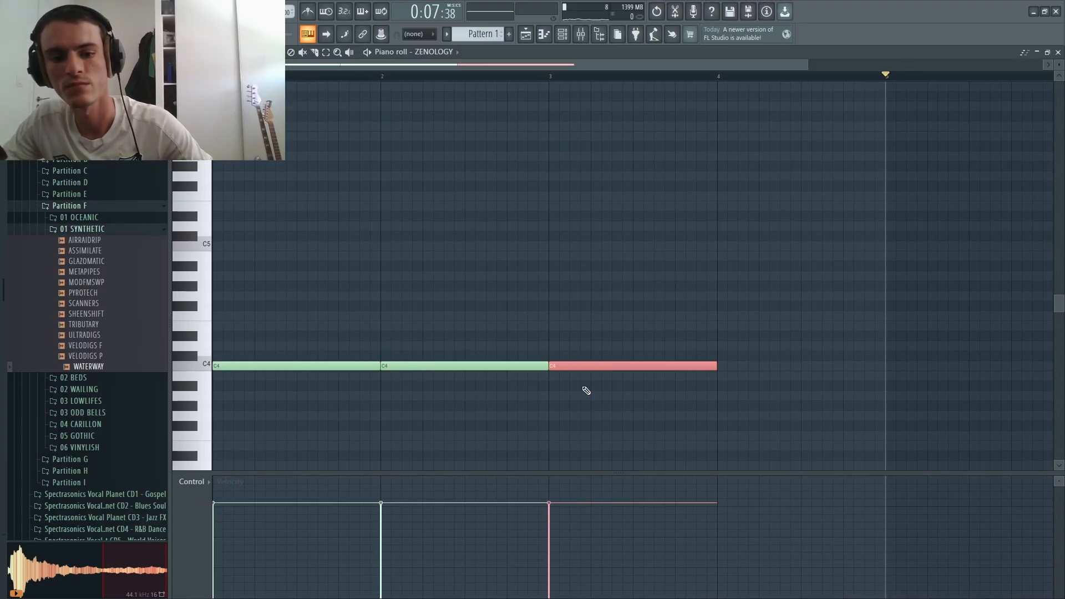
# Step: Point out the C4 note in each of the four bars by selecting the notes one after another
pyautogui.keyDown('ctrl'); pyautogui.click(650, 382); pyautogui.keyUp('ctrl')
pyautogui.scroll(-3, 651, 382)
pyautogui.moveTo(313, 349); pyautogui.dragTo(315, 383)
pyautogui.moveTo(375, 356); pyautogui.dragTo(397, 404)
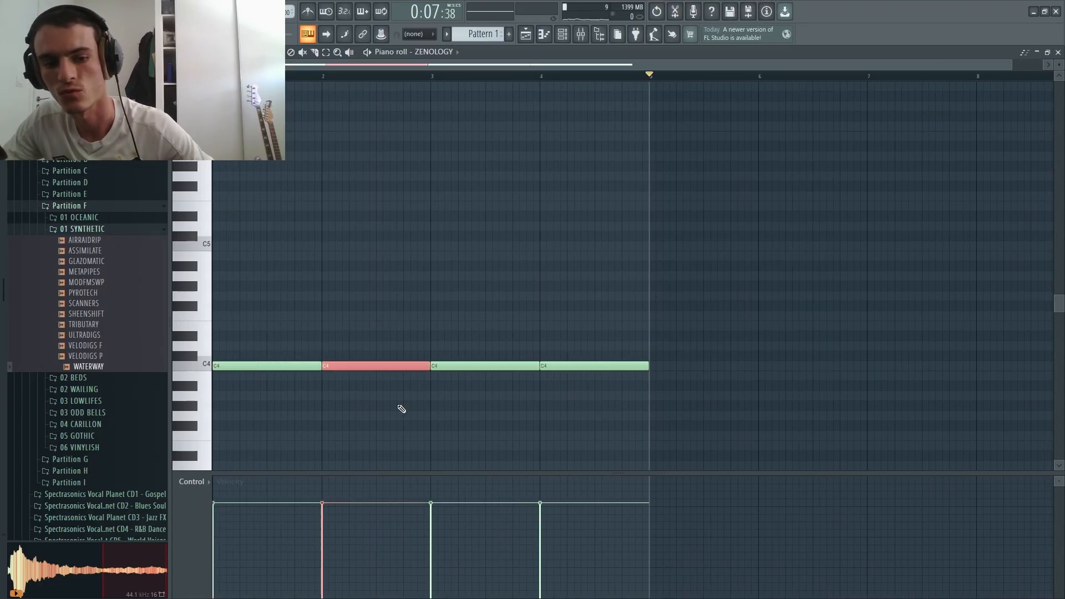
pyautogui.moveTo(481, 352); pyautogui.dragTo(495, 391)
pyautogui.moveTo(582, 355); pyautogui.dragTo(590, 389)
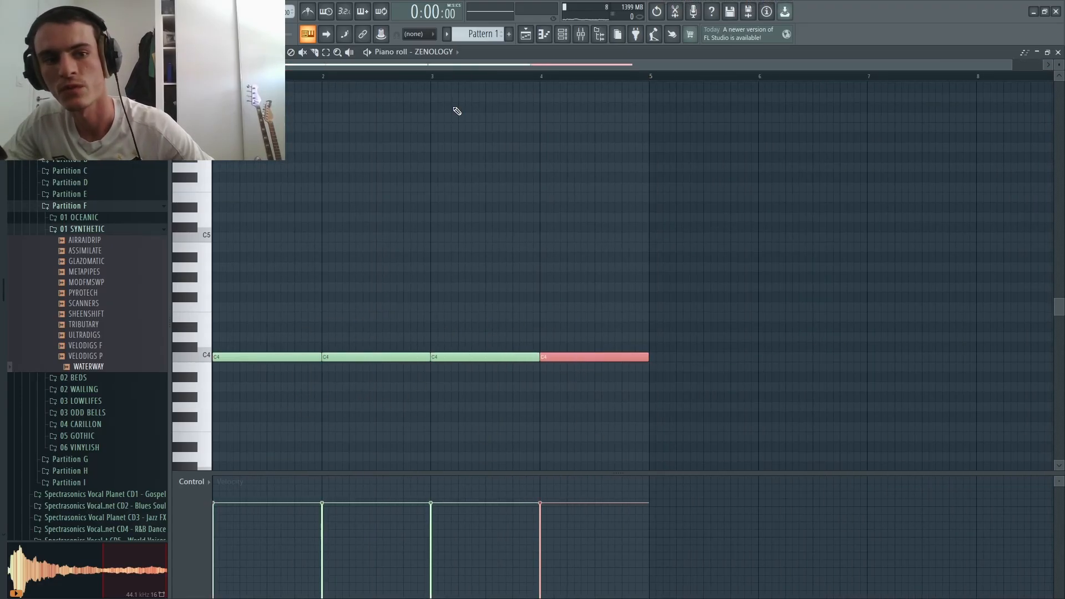
# Step: Turn on the metronome, play the four-bar C4 pattern and stop playback
pyautogui.click(311, 13)
pyautogui.press('space')
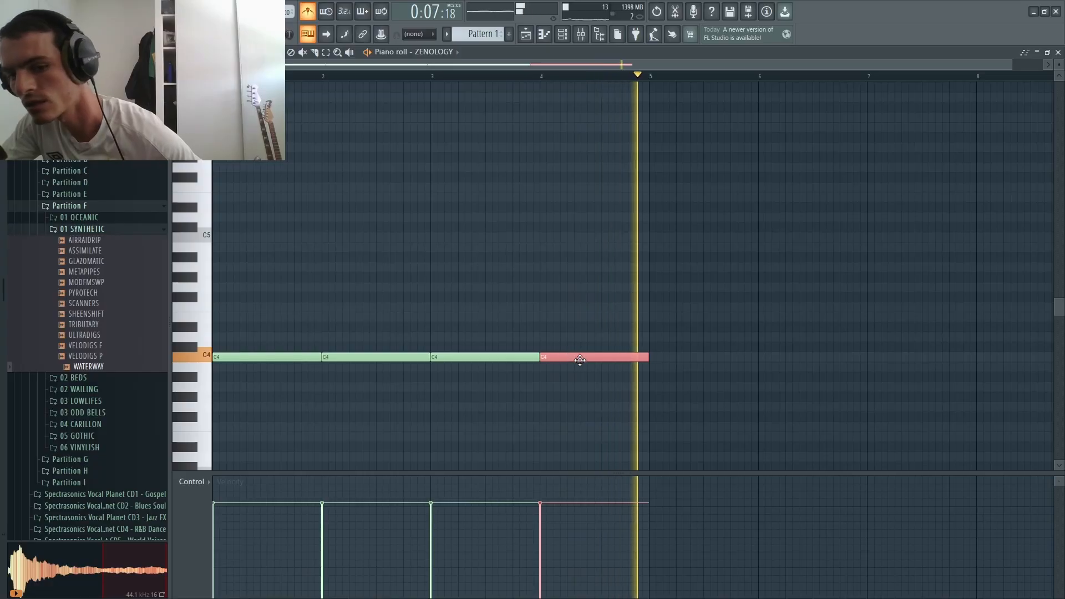
pyautogui.press('space')
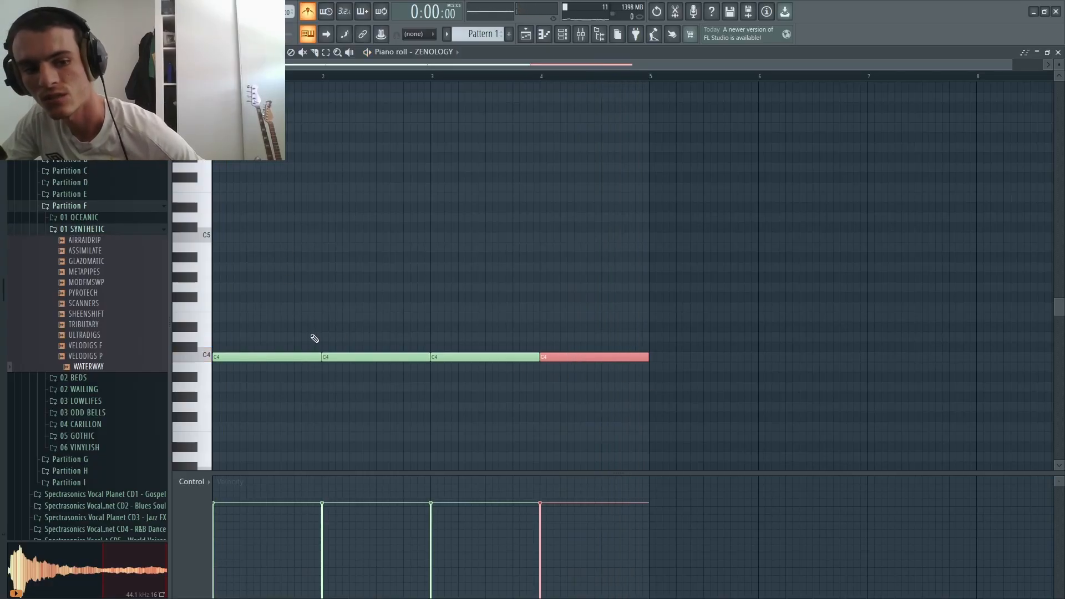
# Step: Go through the four C4 notes once more and clear the note selection
pyautogui.moveTo(311, 335); pyautogui.dragTo(280, 406)
pyautogui.moveTo(386, 337); pyautogui.dragTo(402, 391)
pyautogui.moveTo(524, 332); pyautogui.dragTo(521, 392)
pyautogui.moveTo(594, 341); pyautogui.dragTo(599, 407)
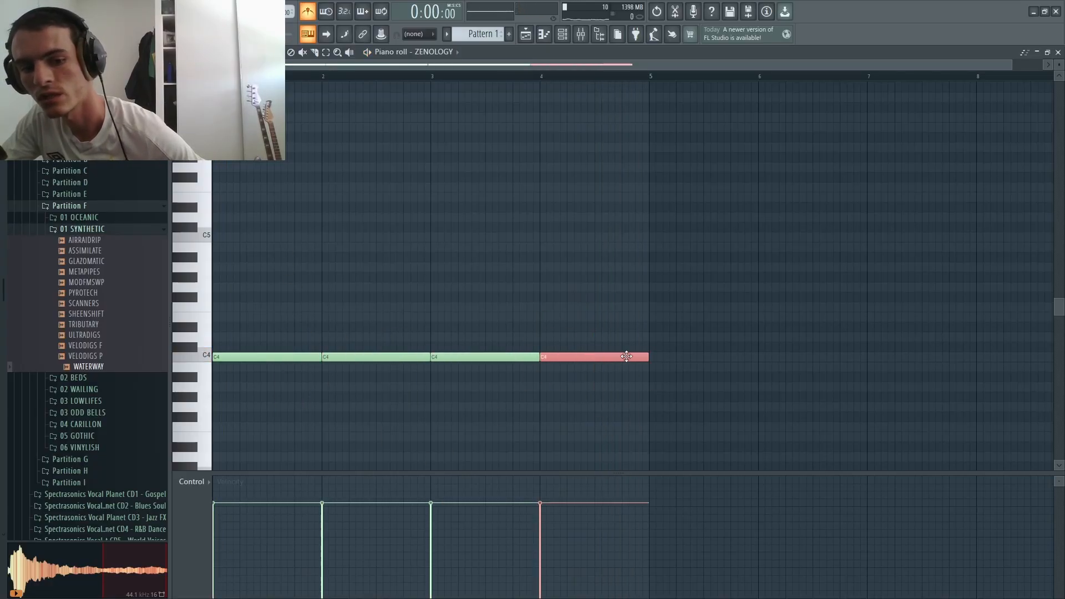
pyautogui.scroll(-2, 628, 338)
pyautogui.scroll(-1, 375, 276)
pyautogui.keyDown('ctrl'); pyautogui.click(375, 275); pyautogui.keyUp('ctrl')
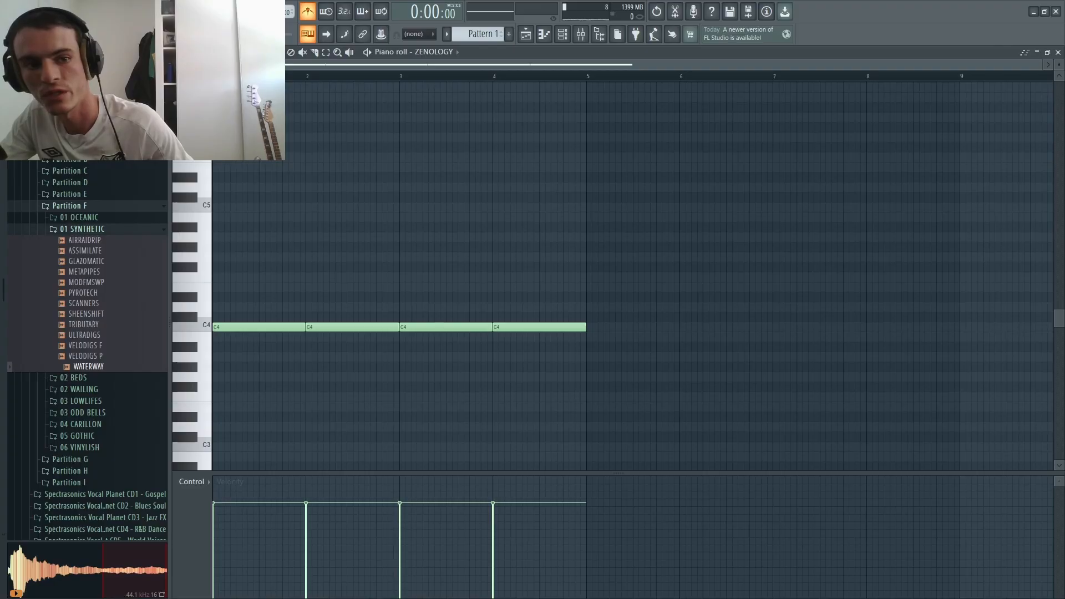
# Step: Highlight the bars one at a time on the timeline, clear the selection and place the playhead at bar 5
pyautogui.press('space')
pyautogui.press('space')
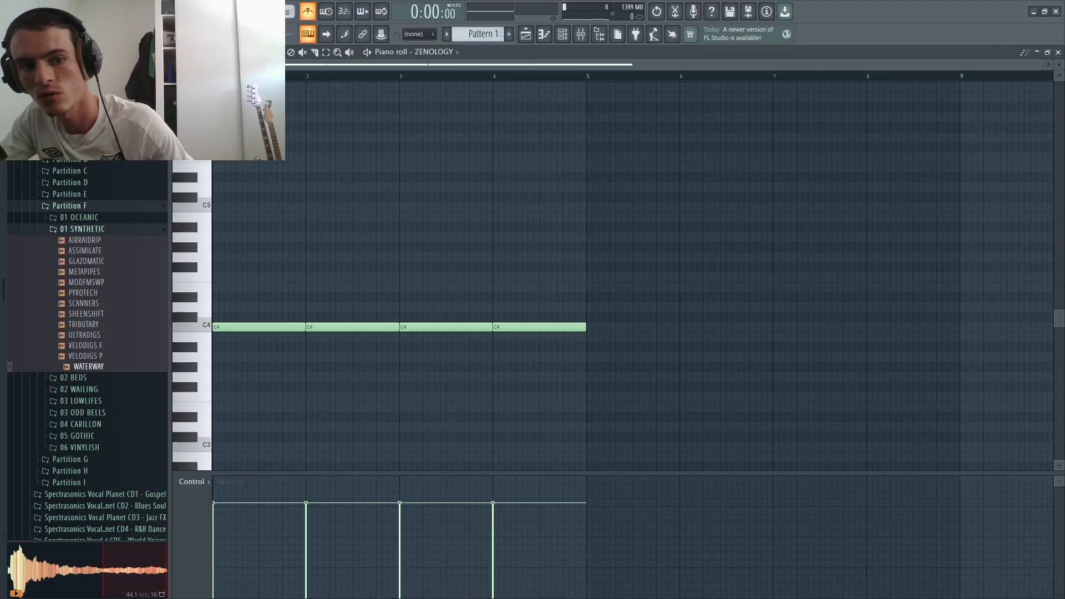
pyautogui.moveTo(289, 77); pyautogui.dragTo(319, 91)
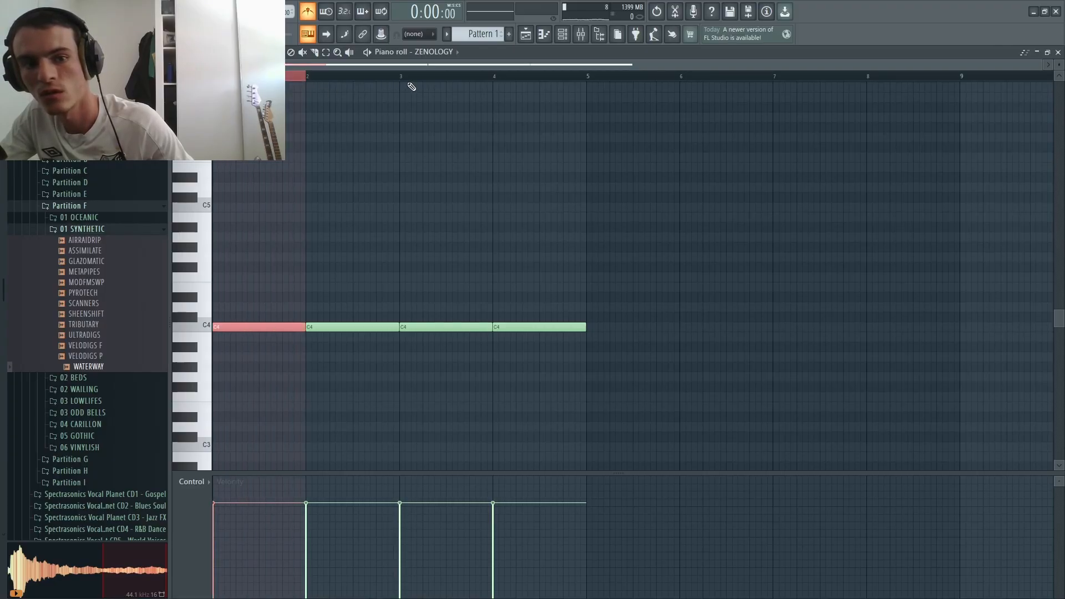
pyautogui.moveTo(406, 79); pyautogui.dragTo(307, 83)
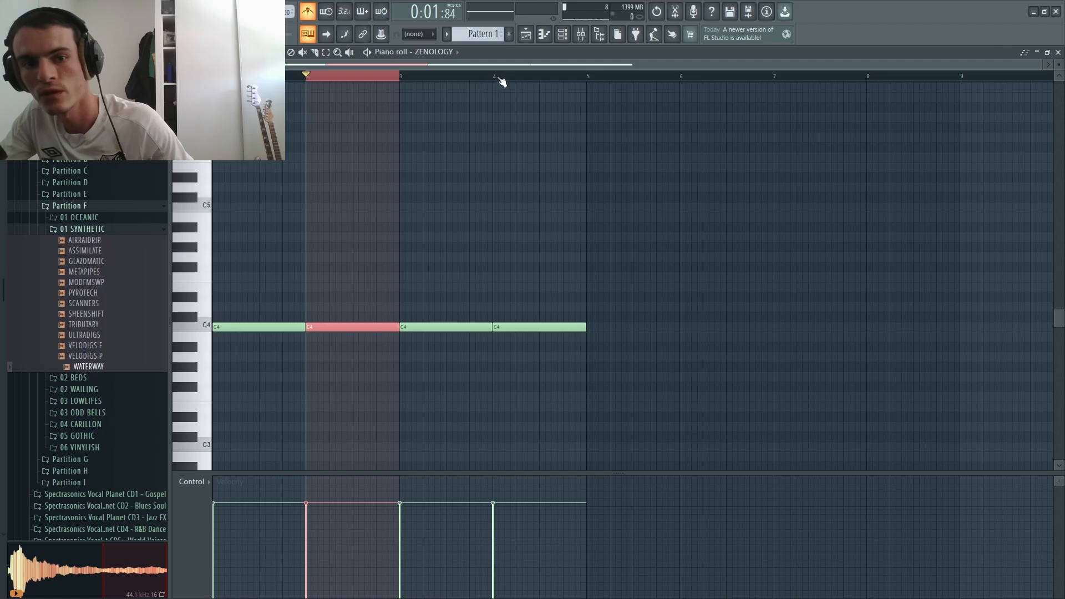
pyautogui.moveTo(495, 81); pyautogui.dragTo(399, 78)
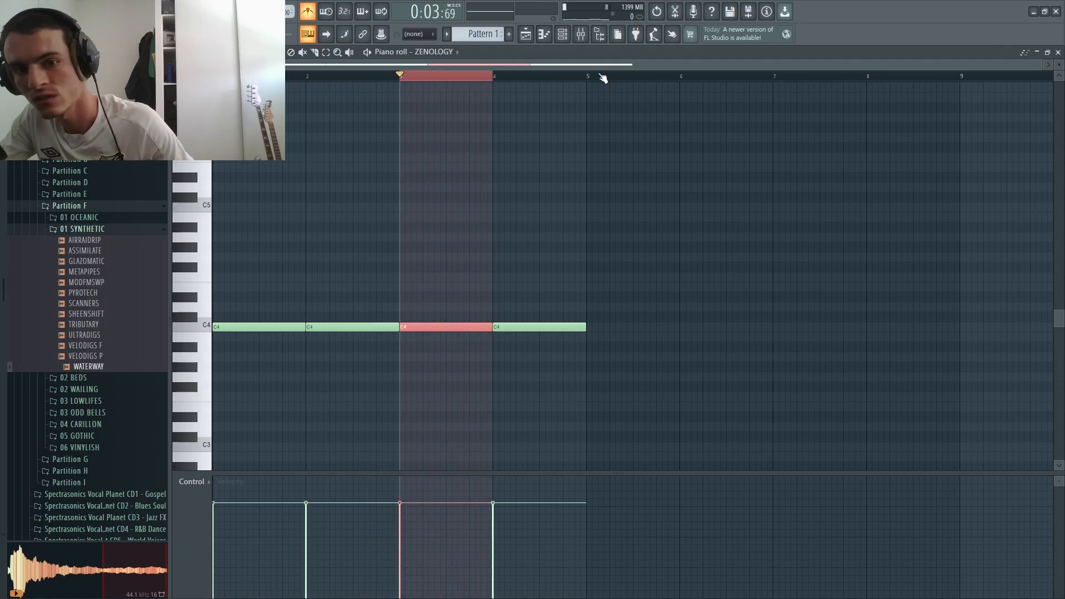
pyautogui.keyDown('ctrl'); pyautogui.click(485, 103); pyautogui.keyUp('ctrl')
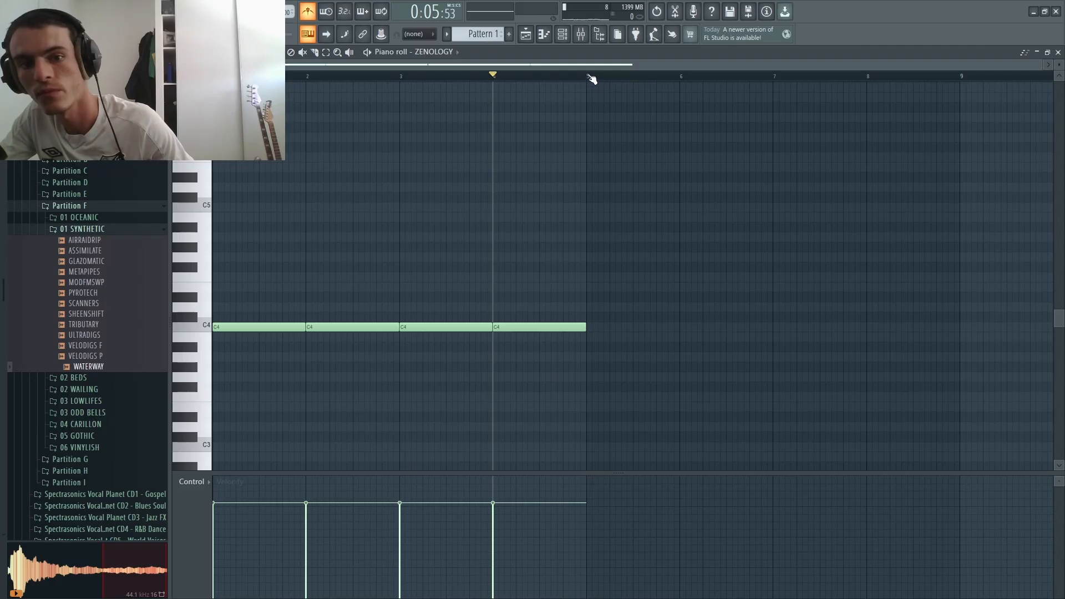
pyautogui.click(589, 76)
# Step: Replace the four one-bar C4 notes with a single two-bar C4 note starting at bar 1
pyautogui.keyDown('ctrl'); pyautogui.rightClick(560, 289); pyautogui.keyUp('ctrl')
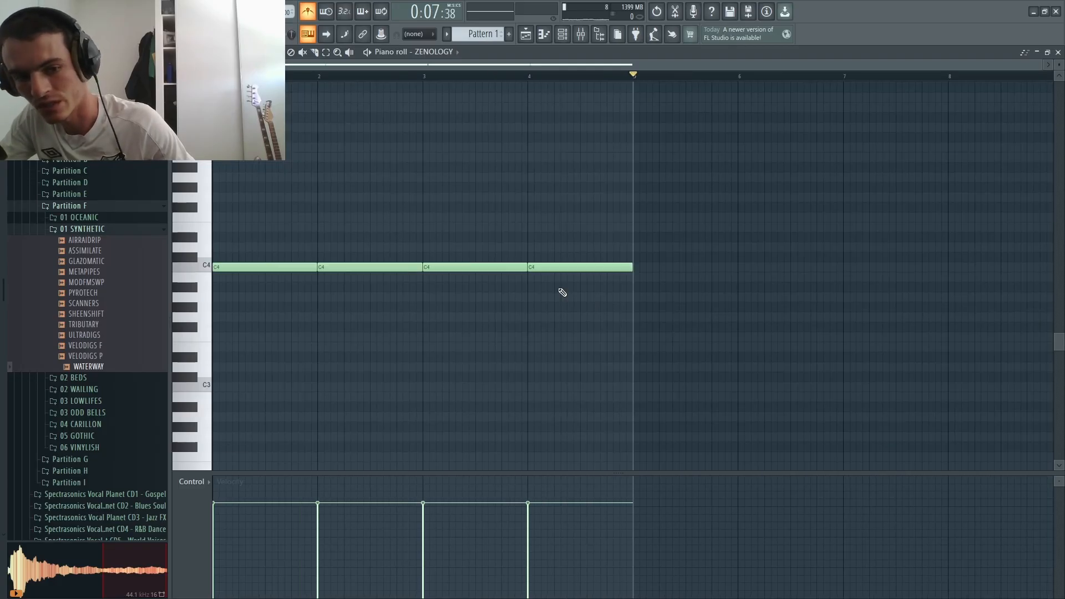
pyautogui.scroll(-1, 562, 292)
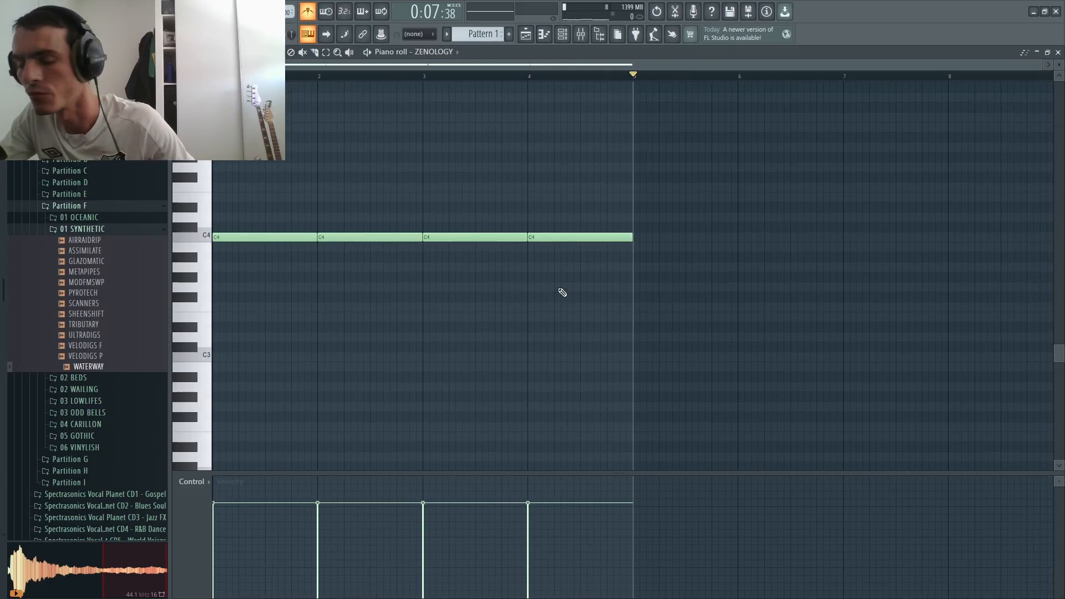
pyautogui.scroll(3, 562, 292)
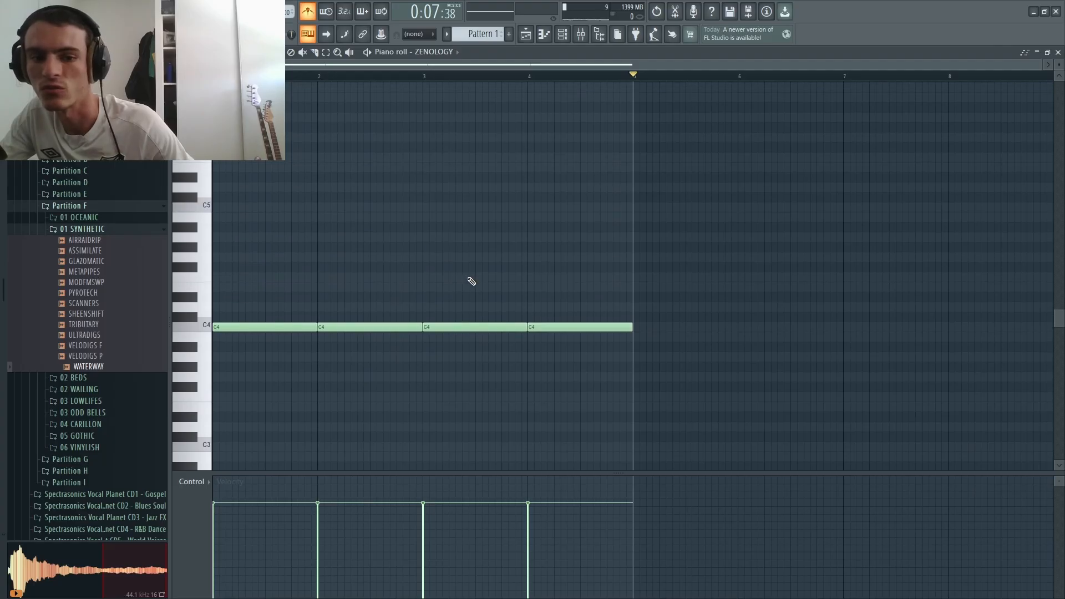
pyautogui.moveTo(668, 254); pyautogui.dragTo(398, 365)
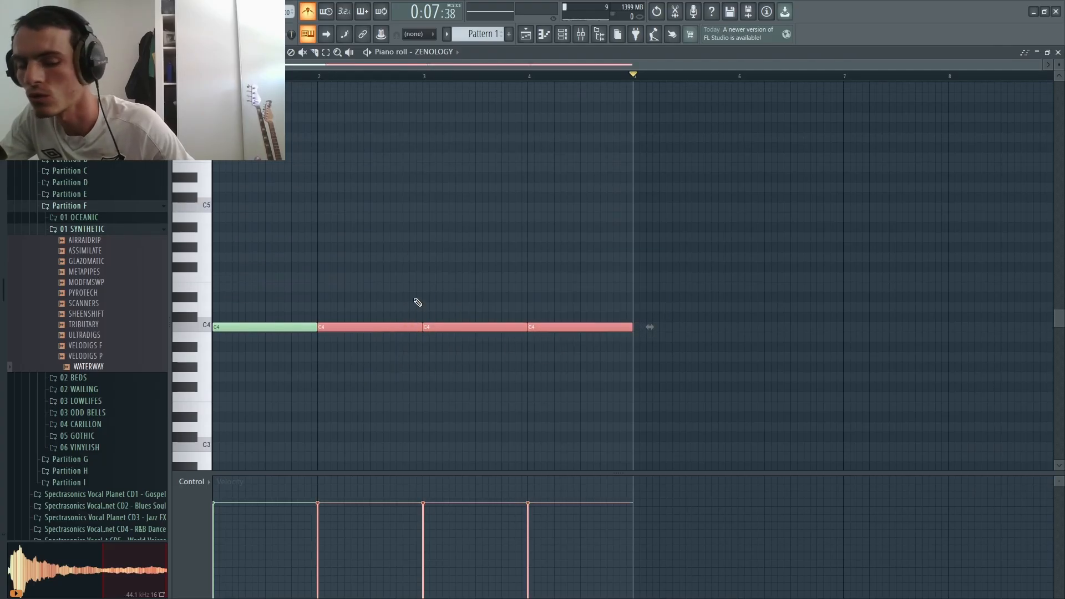
pyautogui.hotkey('ctrl', 'z')
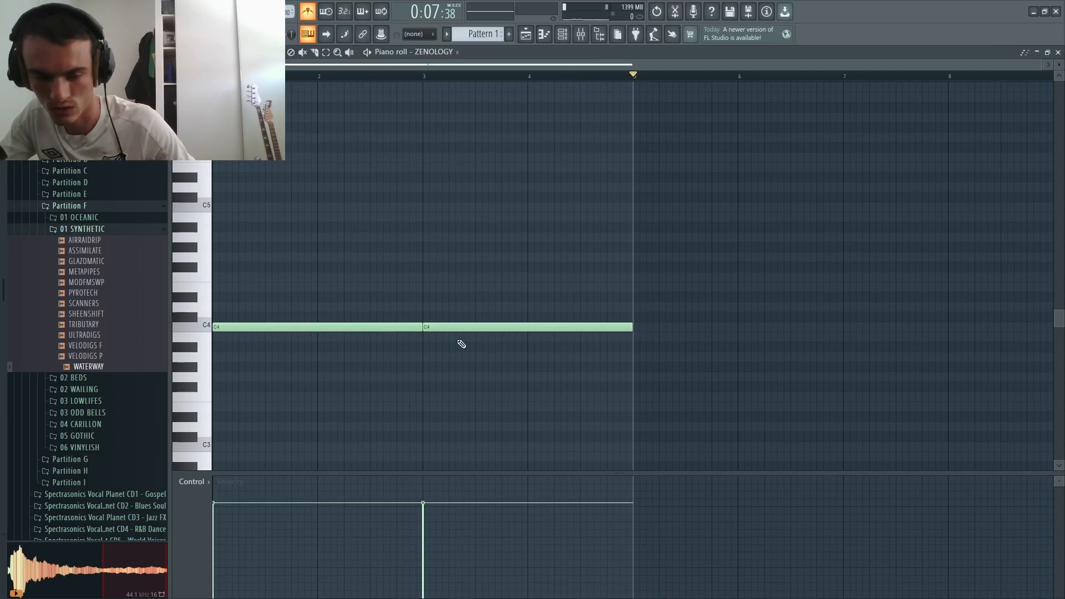
pyautogui.keyDown('ctrl'); pyautogui.click(454, 330); pyautogui.keyUp('ctrl')
pyautogui.press('Delete')
# Step: Add two-bar E4 and G4 notes above the C4 note at bar 1 to form a C major chord
pyautogui.scroll(5, 164, 351)
pyautogui.scroll(1, 289, 300)
pyautogui.moveTo(301, 288); pyautogui.dragTo(135, 294)
pyautogui.moveTo(274, 258); pyautogui.dragTo(159, 255)
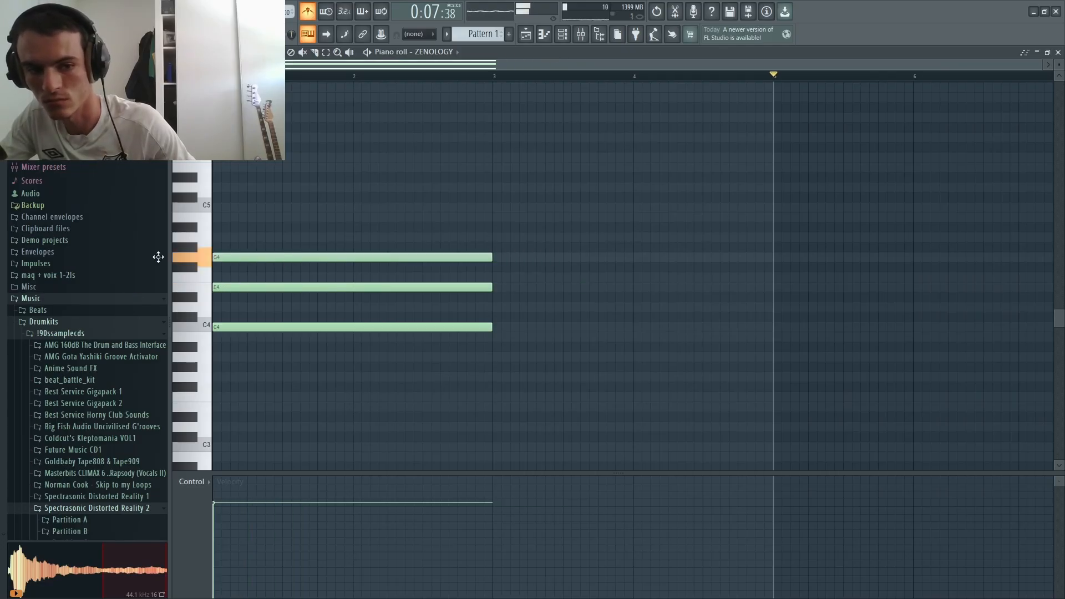
pyautogui.keyDown('alt'); pyautogui.rightClick(306, 269); pyautogui.keyUp('alt')
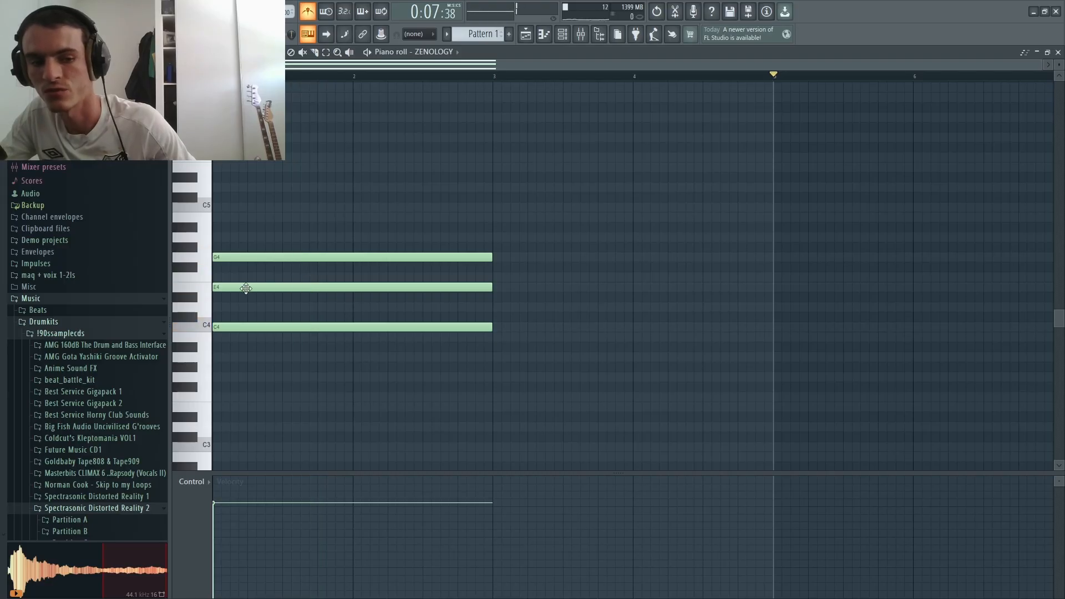
# Step: Lower the chord's E4 note to D#4 to form a C minor chord and preview it
pyautogui.scroll(2, 219, 284)
pyautogui.moveTo(219, 283); pyautogui.dragTo(219, 297)
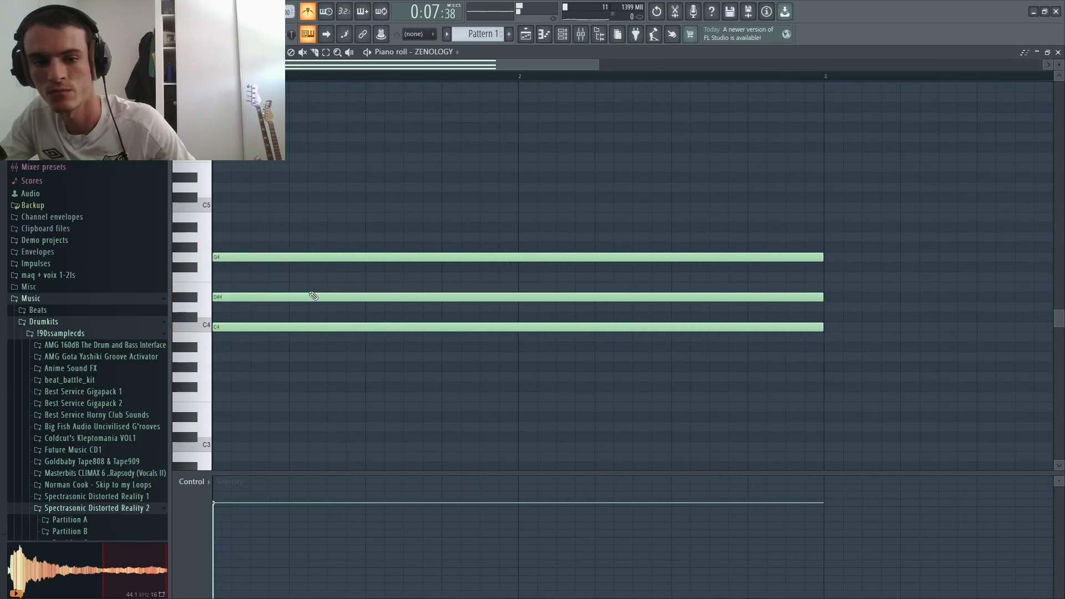
pyautogui.keyDown('alt'); pyautogui.rightClick(349, 283); pyautogui.keyUp('alt')
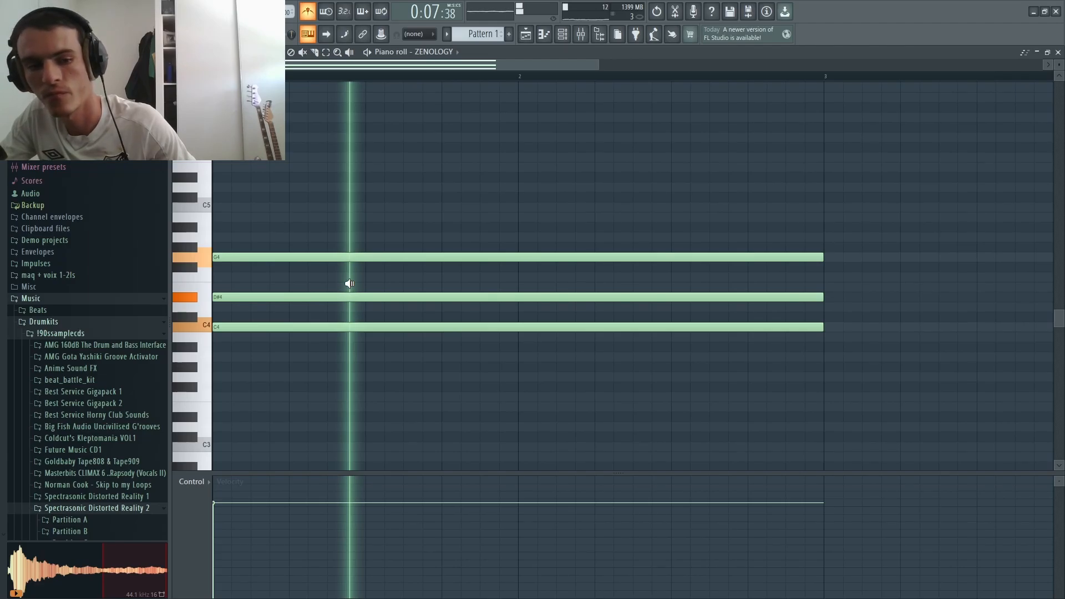
pyautogui.scroll(-3, 388, 198)
pyautogui.scroll(1, 228, 237)
pyautogui.scroll(-1, 249, 249)
pyautogui.scroll(2, 207, 293)
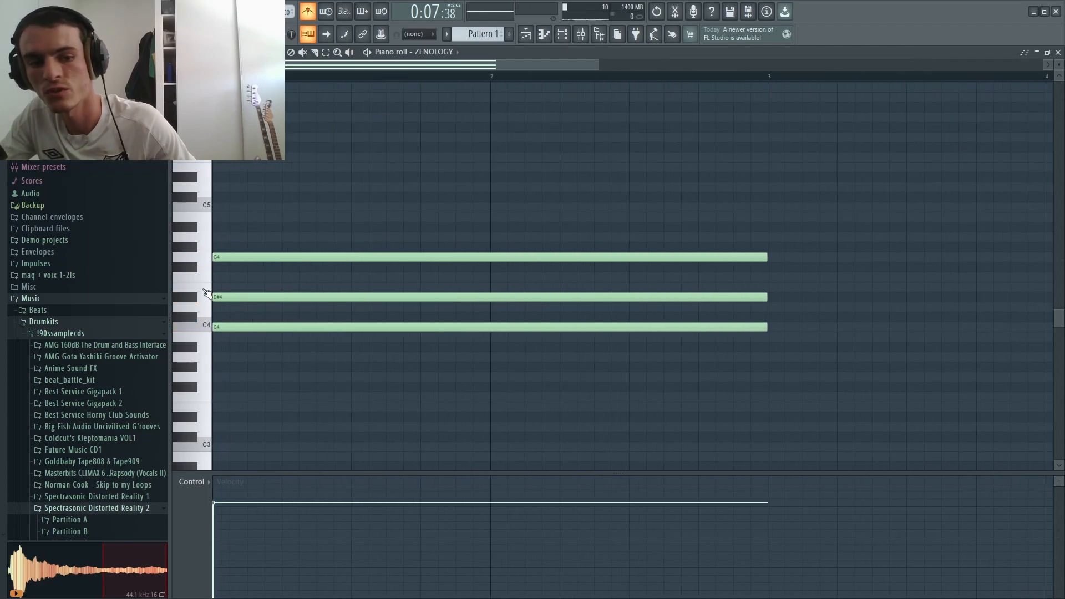
pyautogui.scroll(1, 206, 294)
pyautogui.click(302, 299)
pyautogui.scroll(-2, 303, 299)
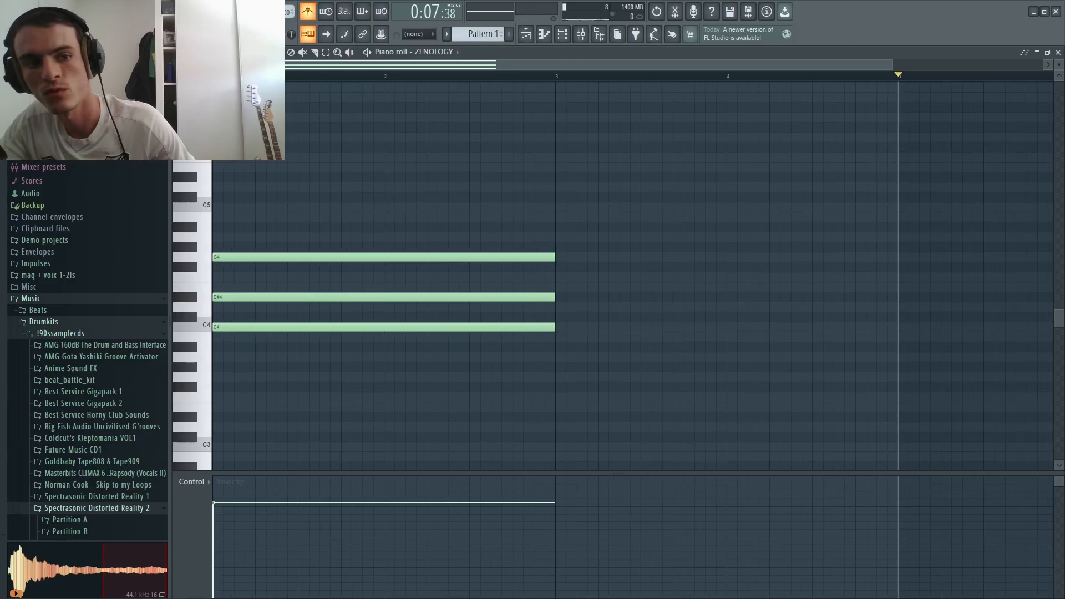
pyautogui.click(178, 52)
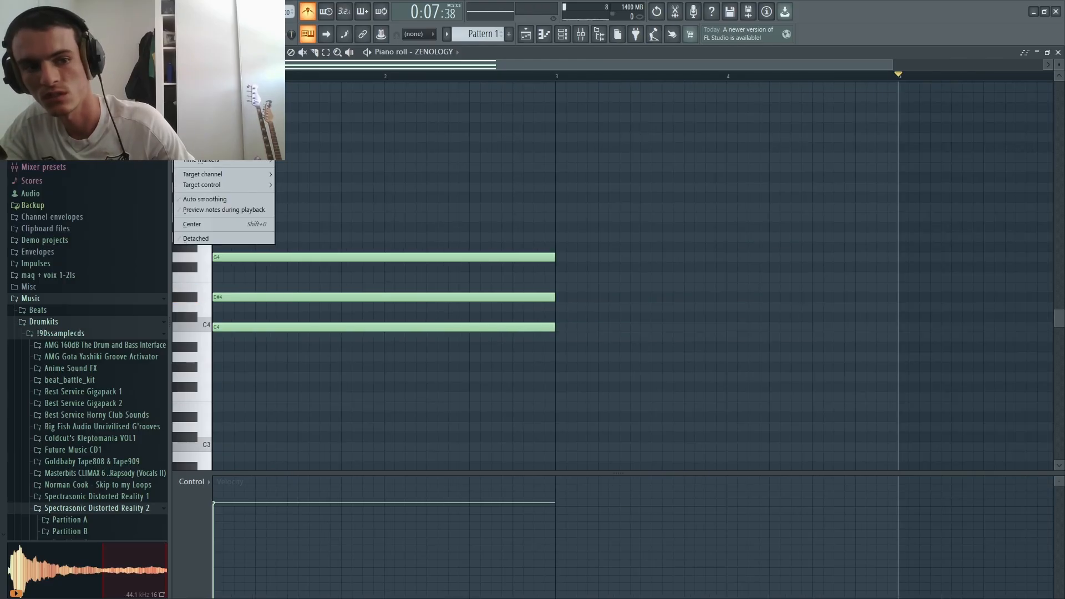
pyautogui.click(622, 195)
pyautogui.rightClick(638, 199)
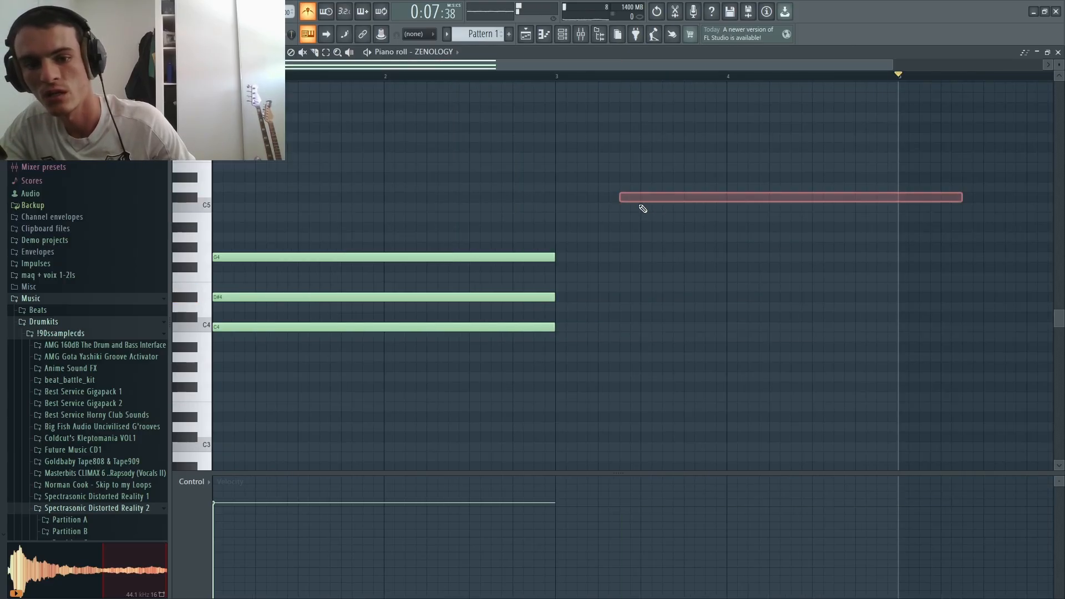
# Step: Stack two-bar notes C5, B4, A4, G4, F4, E4, D4 and C4 at bar 3, then remove the stack
pyautogui.click(560, 207)
pyautogui.click(561, 219)
pyautogui.click(557, 237)
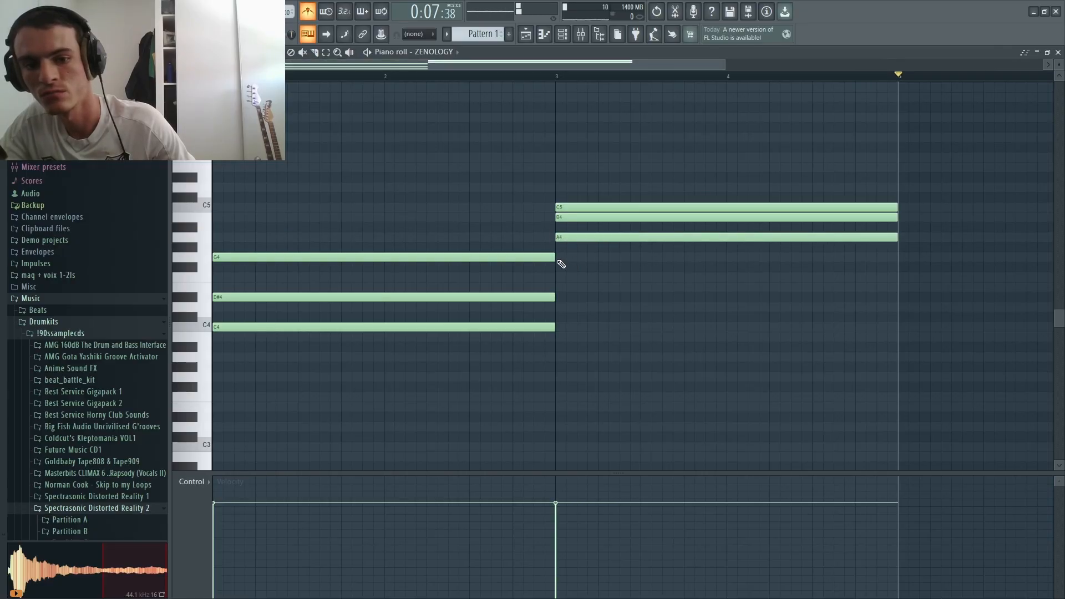
pyautogui.click(557, 258)
pyautogui.click(556, 277)
pyautogui.click(556, 287)
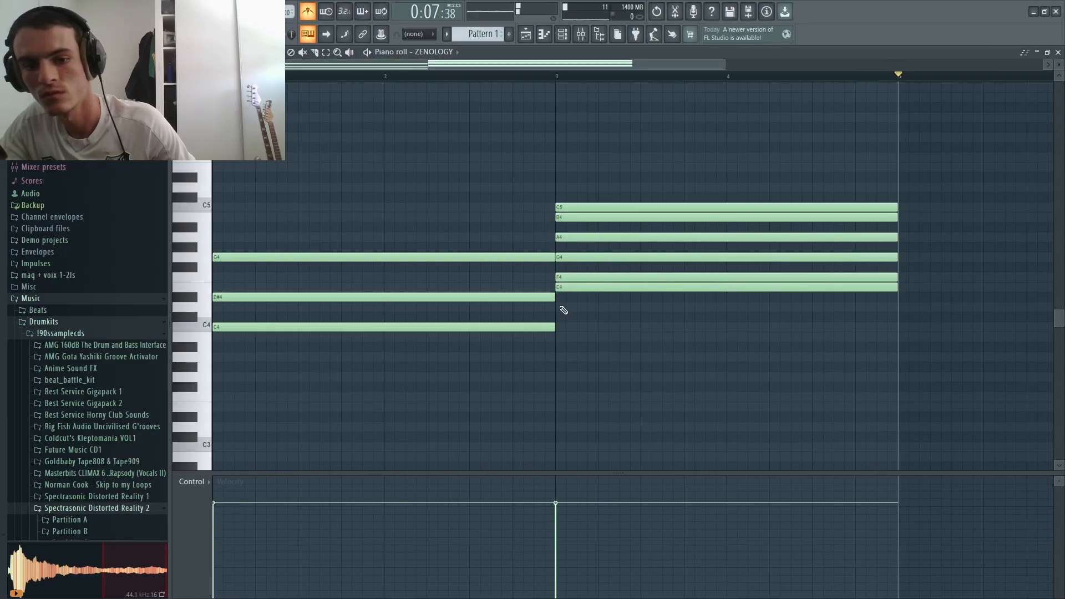
pyautogui.click(562, 307)
pyautogui.click(563, 328)
pyautogui.moveTo(608, 363); pyautogui.dragTo(604, 189)
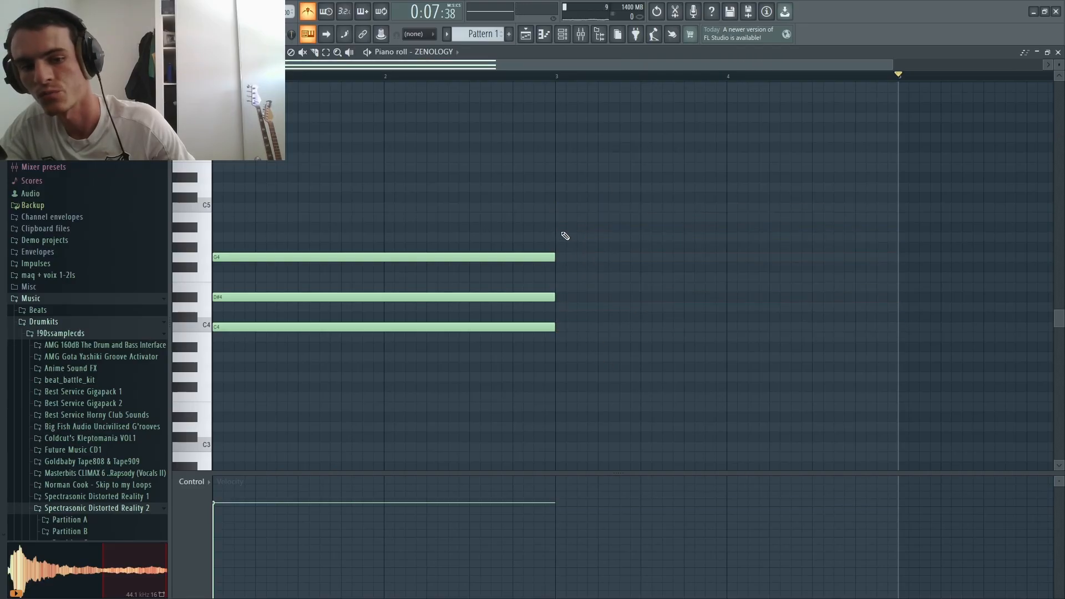
# Step: Place rising two-bar notes B4, C5, D5, E5 and F5, each starting half a bar after the previous one, from bar 3
pyautogui.click(557, 217)
pyautogui.click(643, 207)
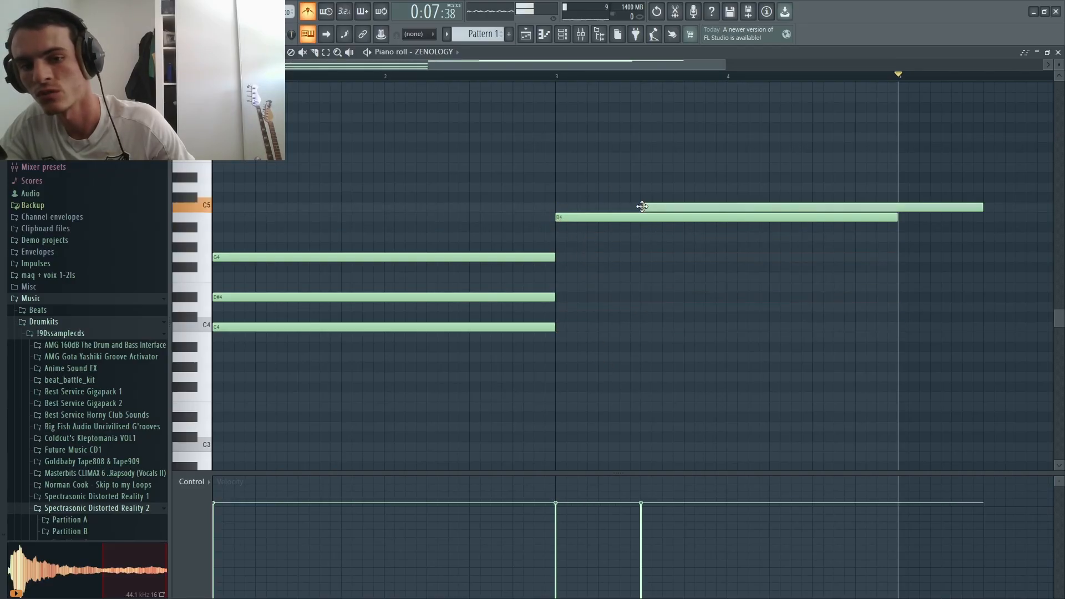
pyautogui.click(730, 188)
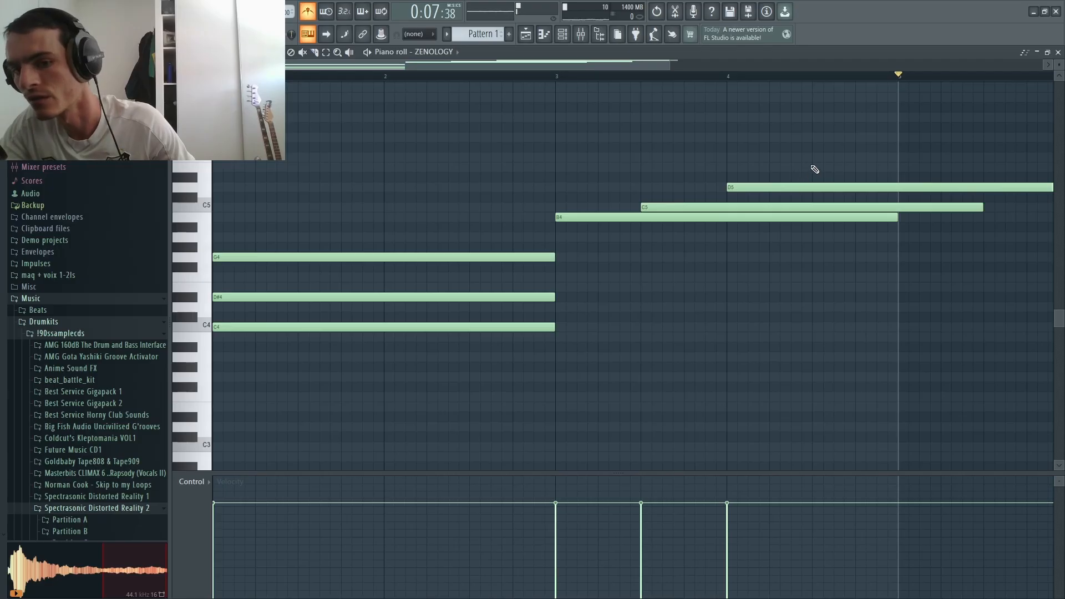
pyautogui.click(812, 167)
pyautogui.scroll(-2, 655, 199)
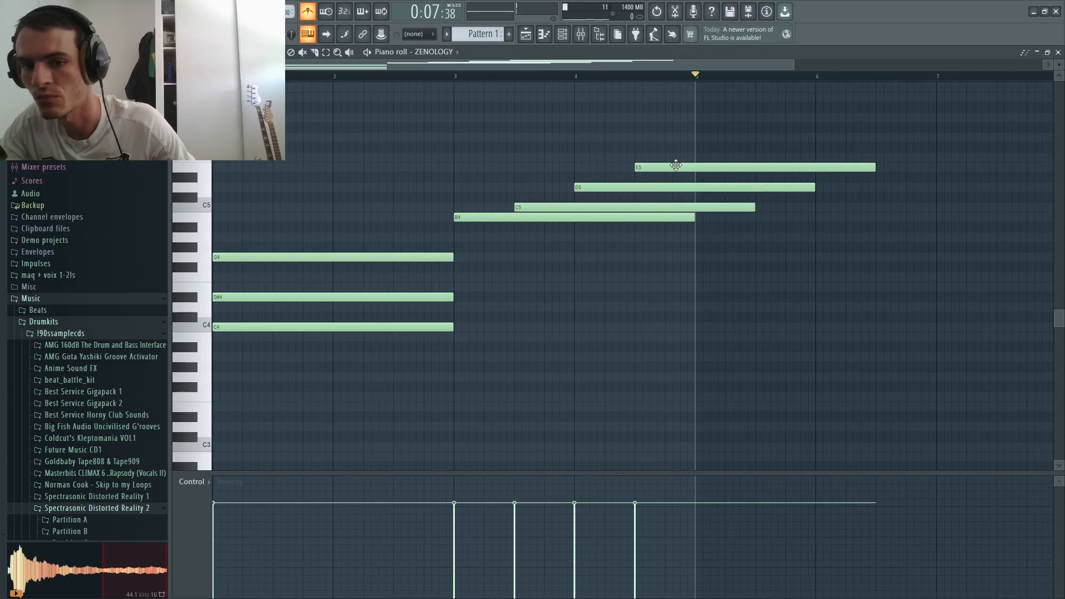
pyautogui.click(701, 157)
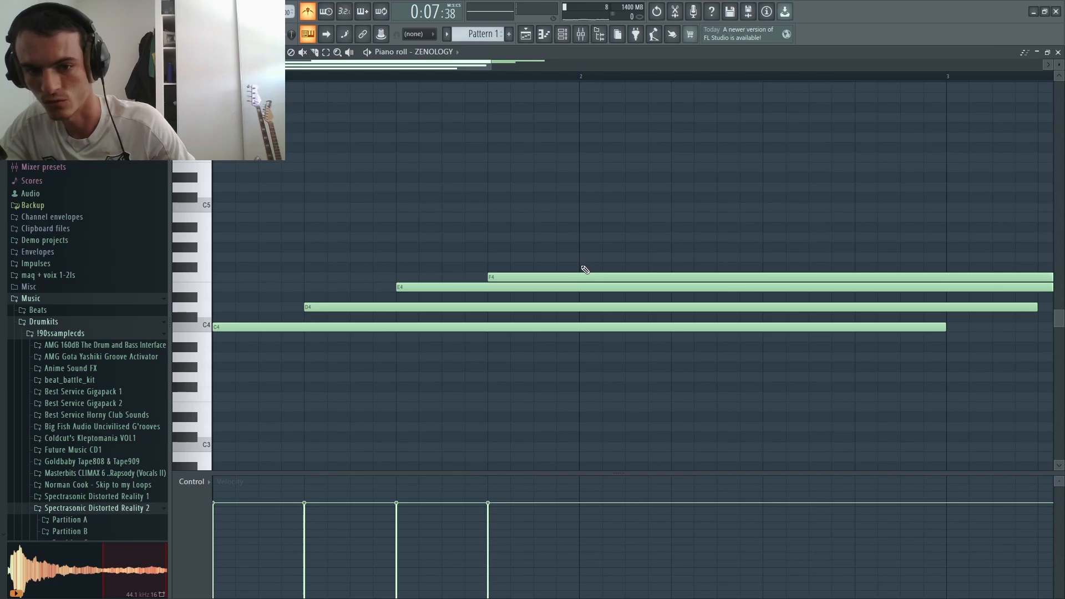
# Step: Extend the staggered C4 to F4 run with a two-bar note at bar 2, raise it to G4 and play the run
pyautogui.click(583, 267)
pyautogui.scroll(-2, 535, 179)
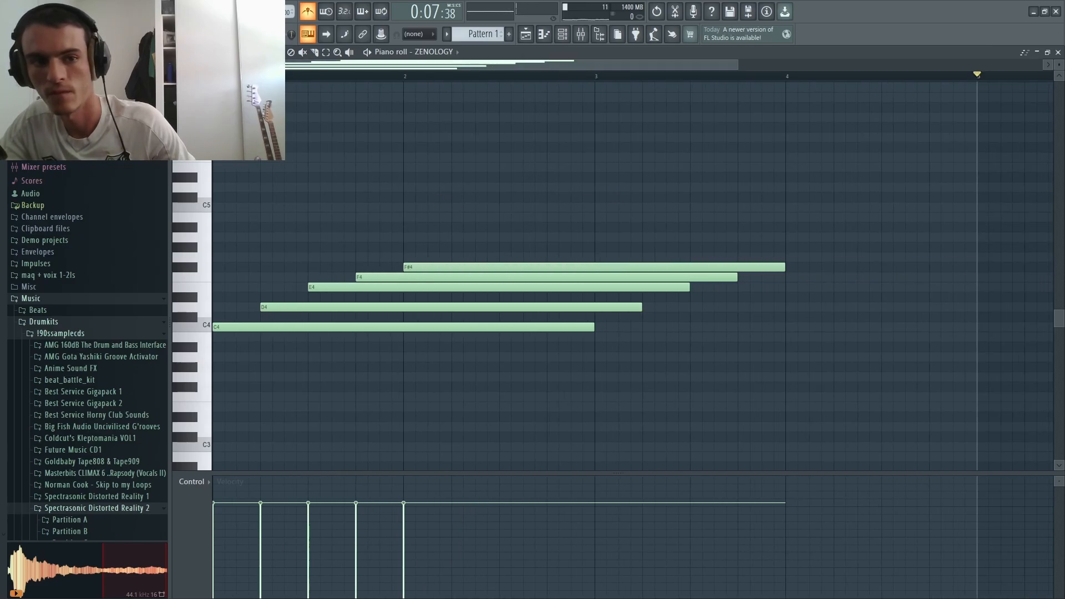
pyautogui.press('space')
pyautogui.moveTo(435, 266); pyautogui.dragTo(477, 253)
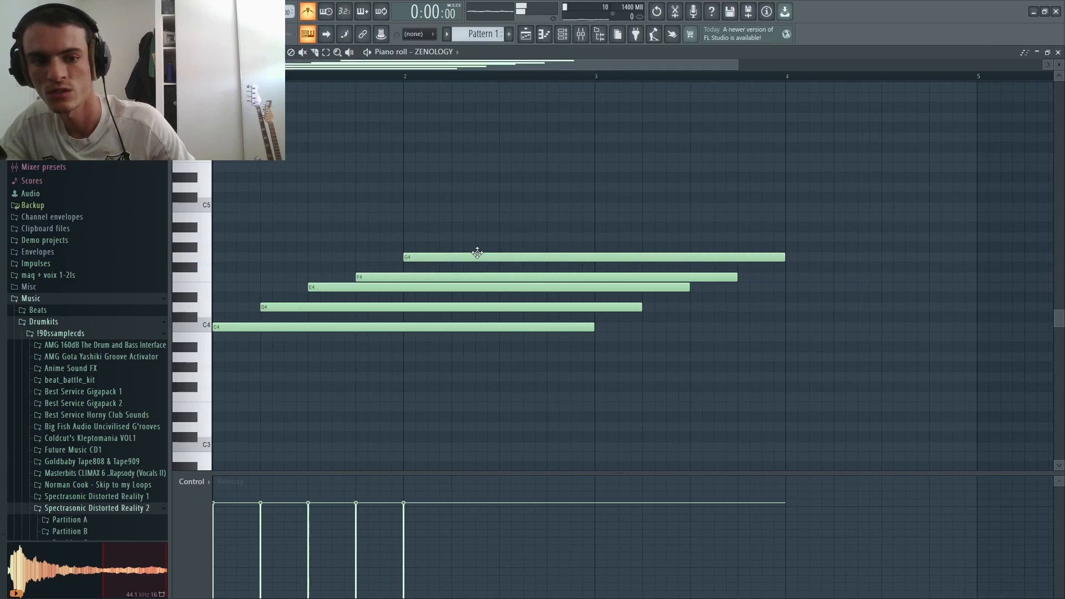
pyautogui.press('space')
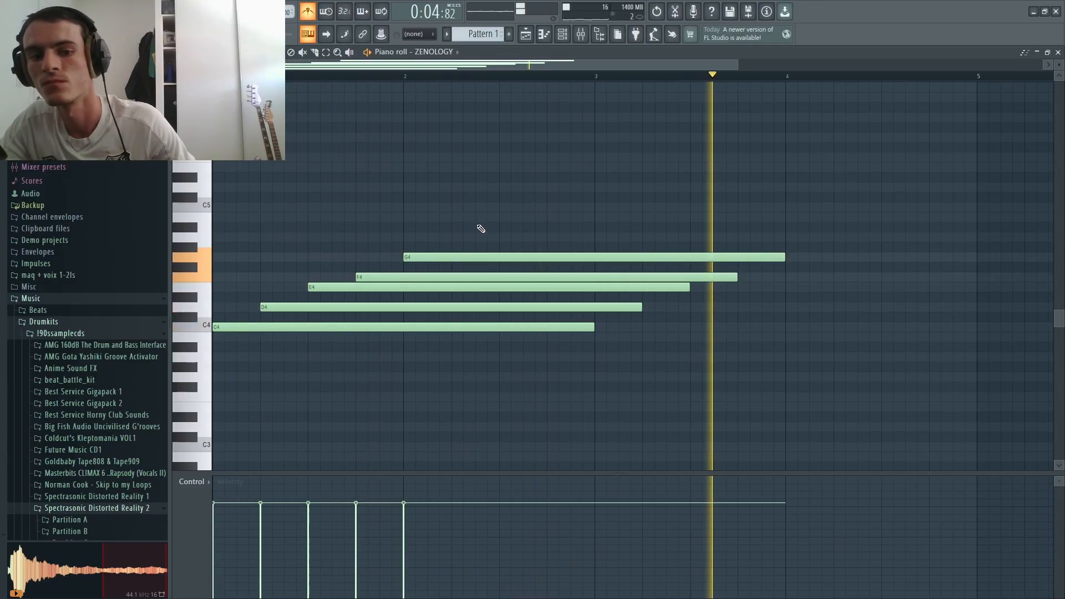
pyautogui.press('space')
# Step: Lower the last note of the staggered run to F#4 and play the run
pyautogui.moveTo(436, 253); pyautogui.dragTo(436, 267)
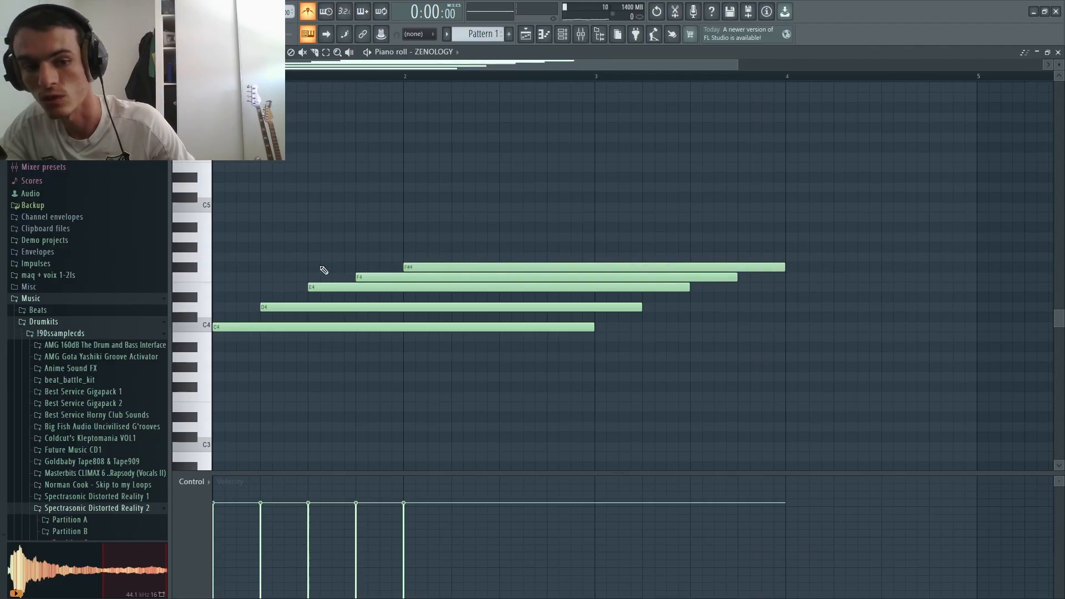
pyautogui.press('space')
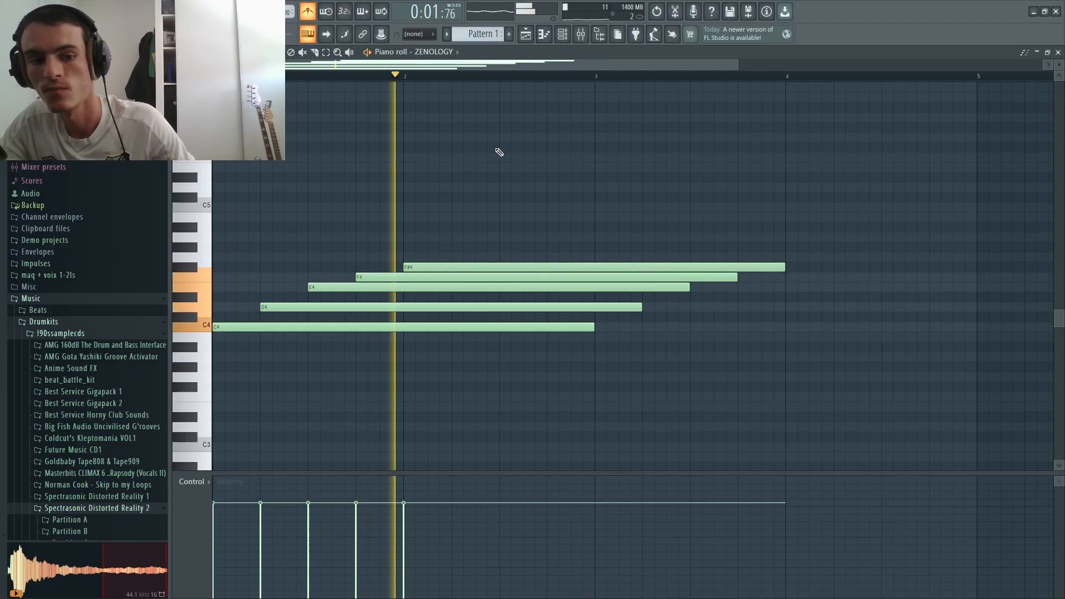
pyautogui.press('space')
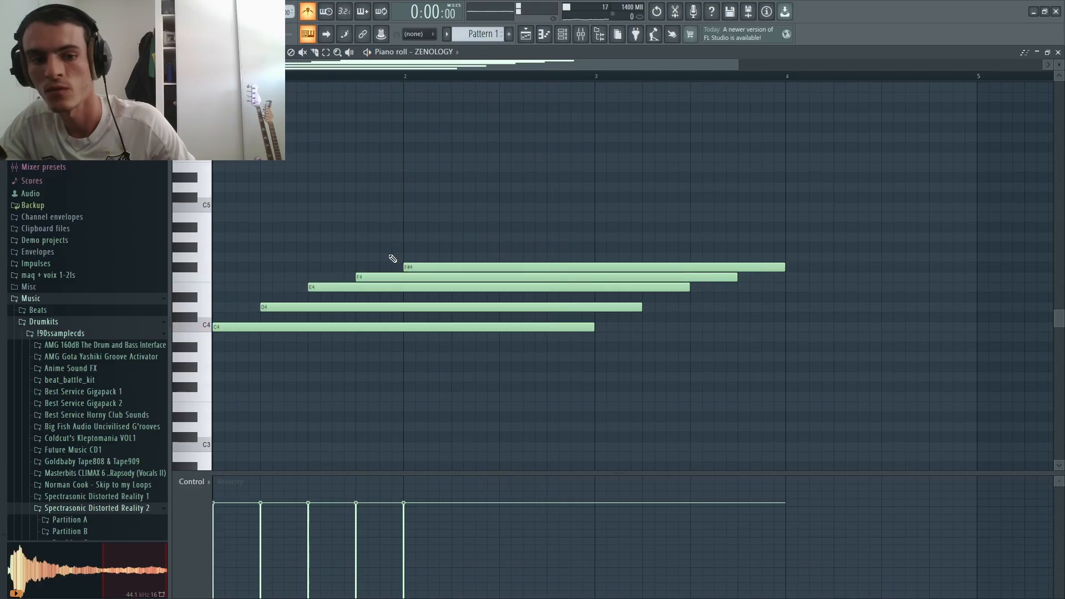
pyautogui.moveTo(388, 254); pyautogui.dragTo(416, 255)
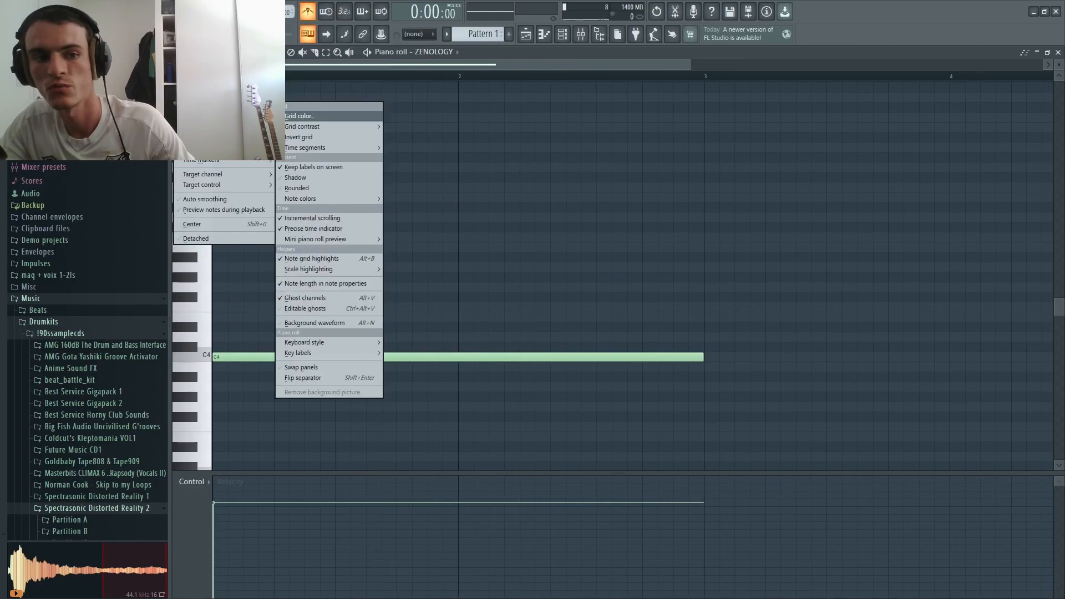
# Step: Choose the Minor Natural (Aeolian) scale for the piano roll's scale highlighting
pyautogui.moveTo(335, 274)
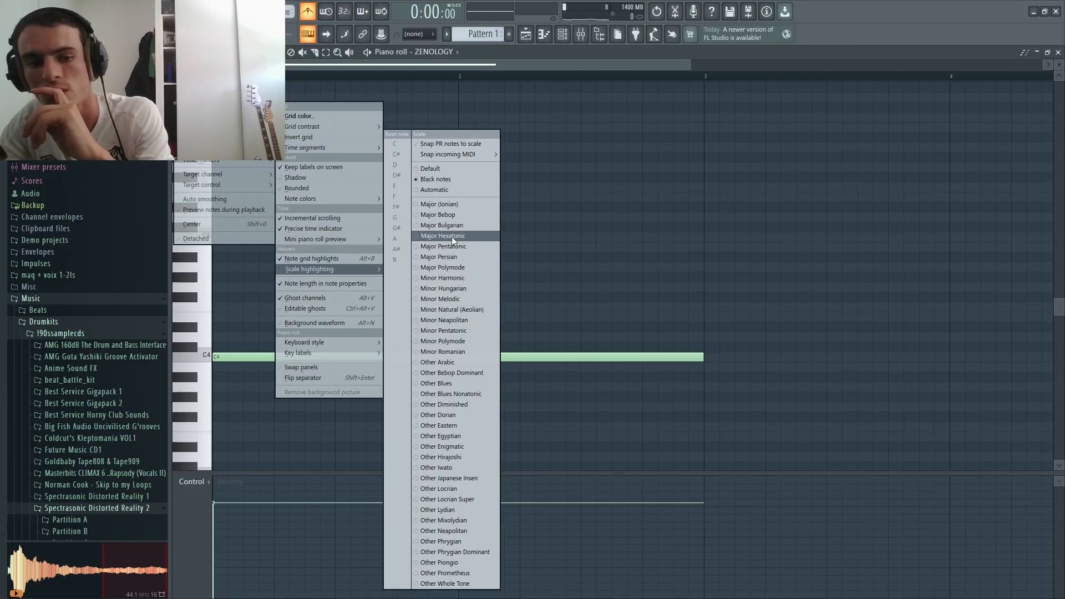
pyautogui.click(458, 309)
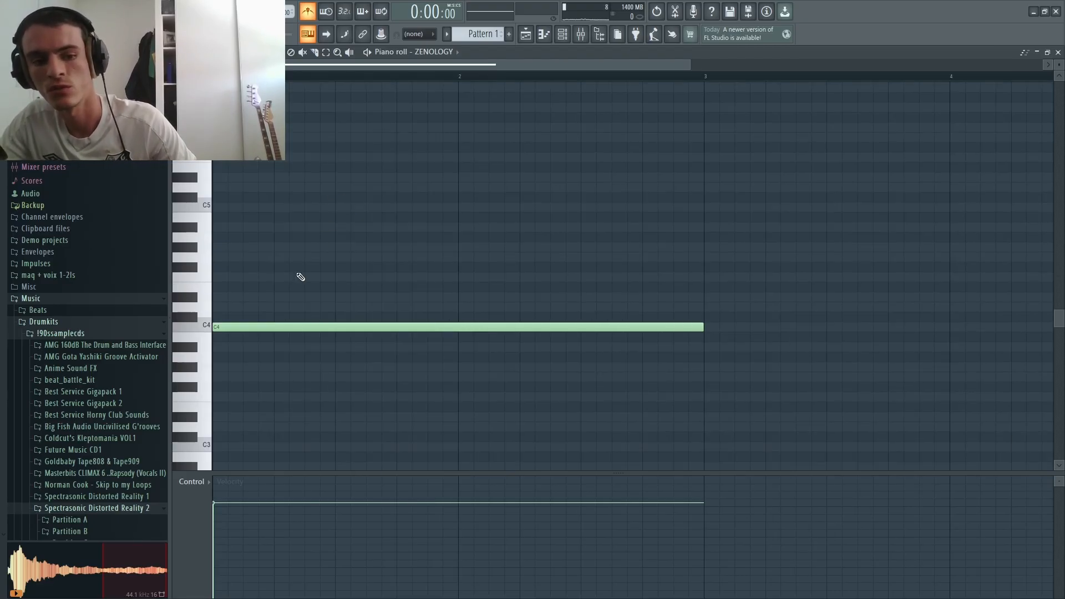
# Step: Add two-bar D#4 and G4 notes above the C4 note at bar 1 to form a C minor chord
pyautogui.moveTo(282, 283); pyautogui.dragTo(264, 352)
pyautogui.scroll(-3, 229, 337)
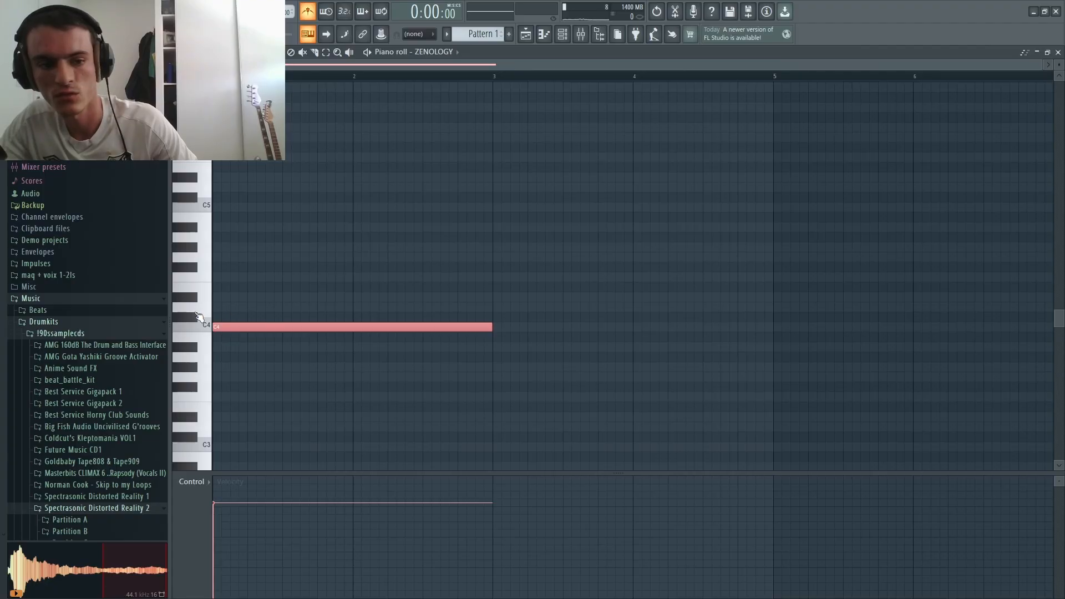
pyautogui.scroll(3, 228, 316)
pyautogui.moveTo(233, 300); pyautogui.dragTo(149, 300)
pyautogui.click(226, 258)
# Step: Highlight all three notes of the C minor chord, then only its G4 note
pyautogui.moveTo(847, 223); pyautogui.dragTo(779, 413)
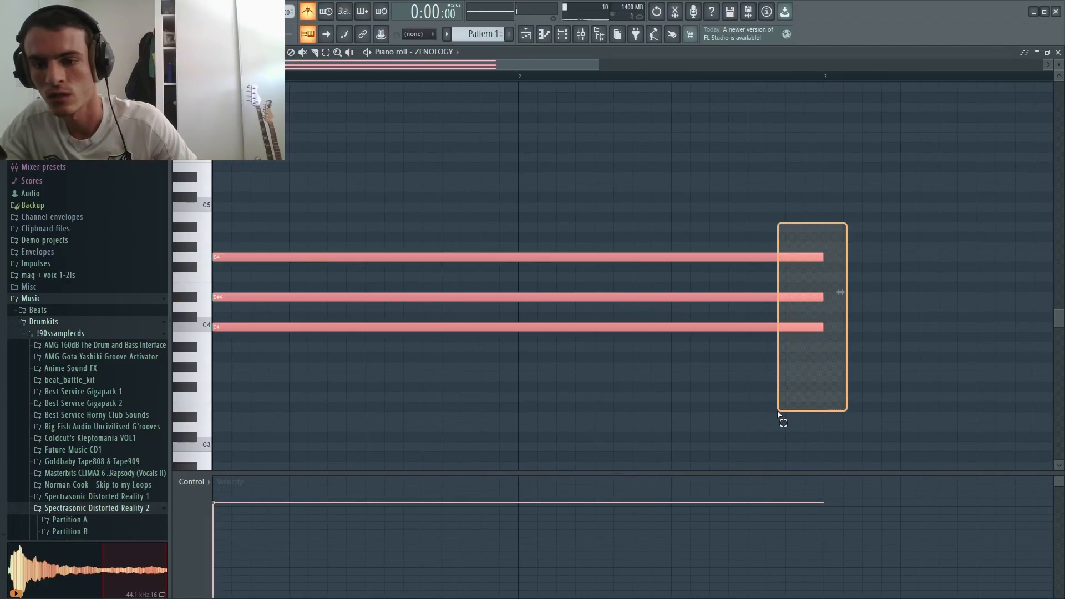
pyautogui.scroll(-2, 633, 314)
pyautogui.moveTo(589, 312); pyautogui.dragTo(523, 224)
pyautogui.moveTo(456, 306); pyautogui.dragTo(175, 313)
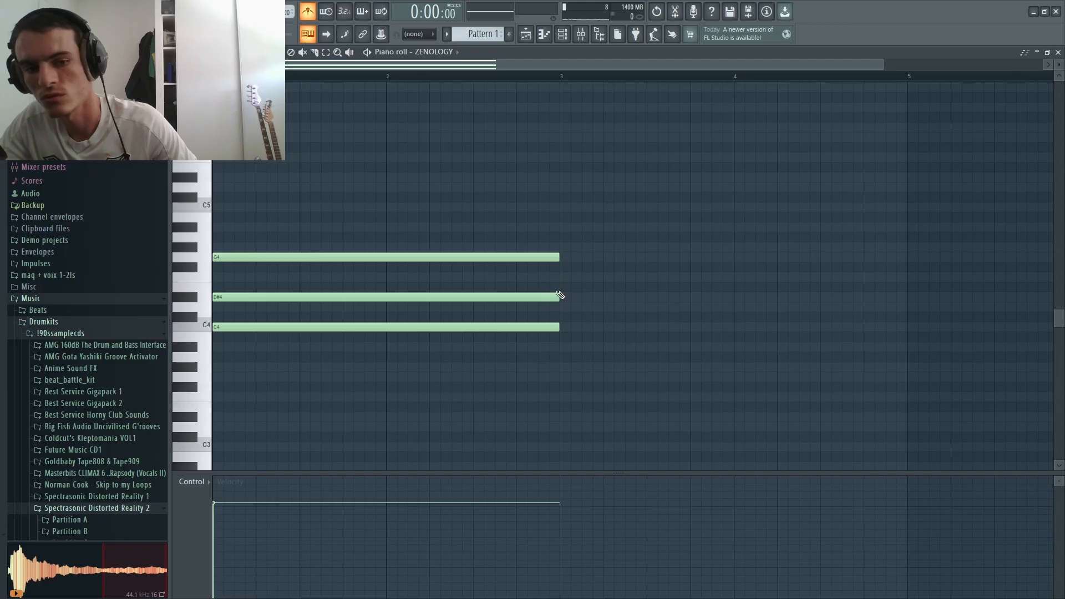
pyautogui.moveTo(557, 290); pyautogui.dragTo(221, 259)
pyautogui.keyDown('ctrl'); pyautogui.click(225, 257); pyautogui.keyUp('ctrl')
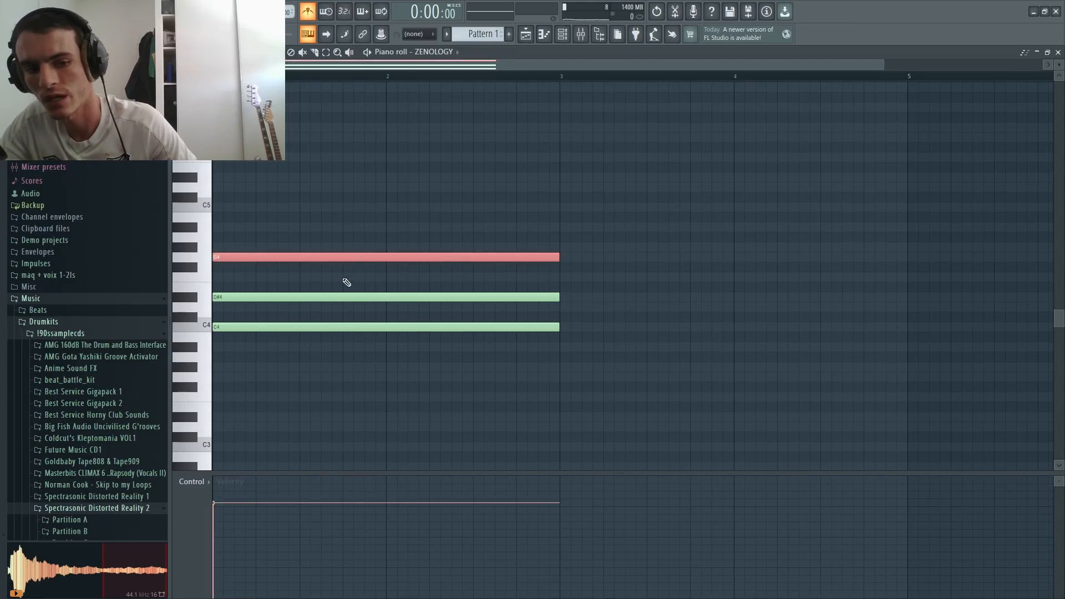
pyautogui.press('y')
pyautogui.moveTo(342, 279); pyautogui.dragTo(343, 279)
# Step: Raise the chord's D#4 note by one semitone to E4 and clear the selection
pyautogui.keyDown('ctrl'); pyautogui.click(399, 298); pyautogui.keyUp('ctrl')
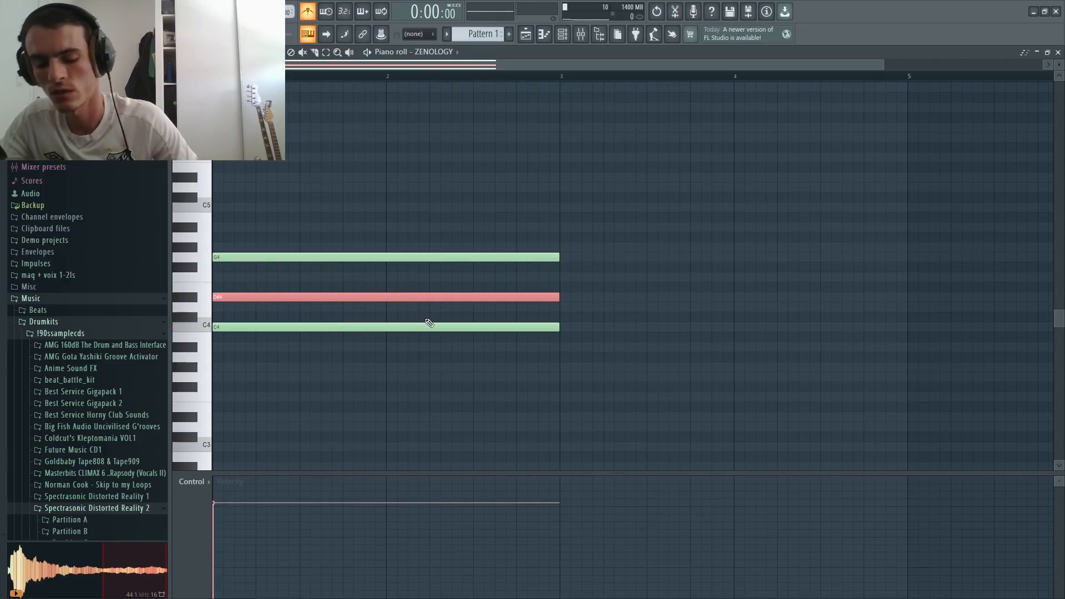
pyautogui.hotkey('shift', 'Up')
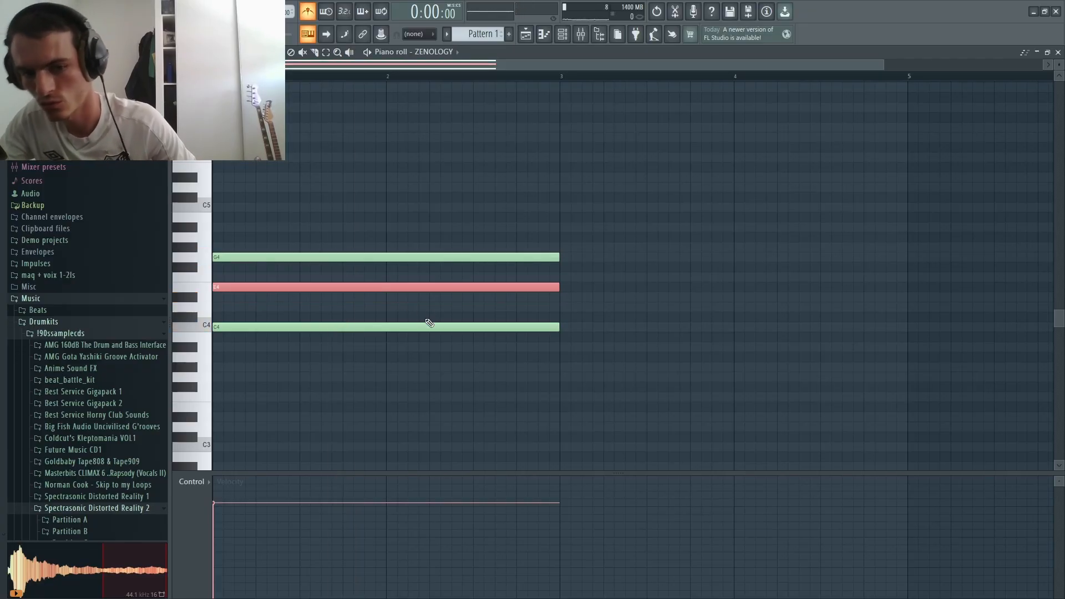
pyautogui.moveTo(432, 319); pyautogui.dragTo(431, 295)
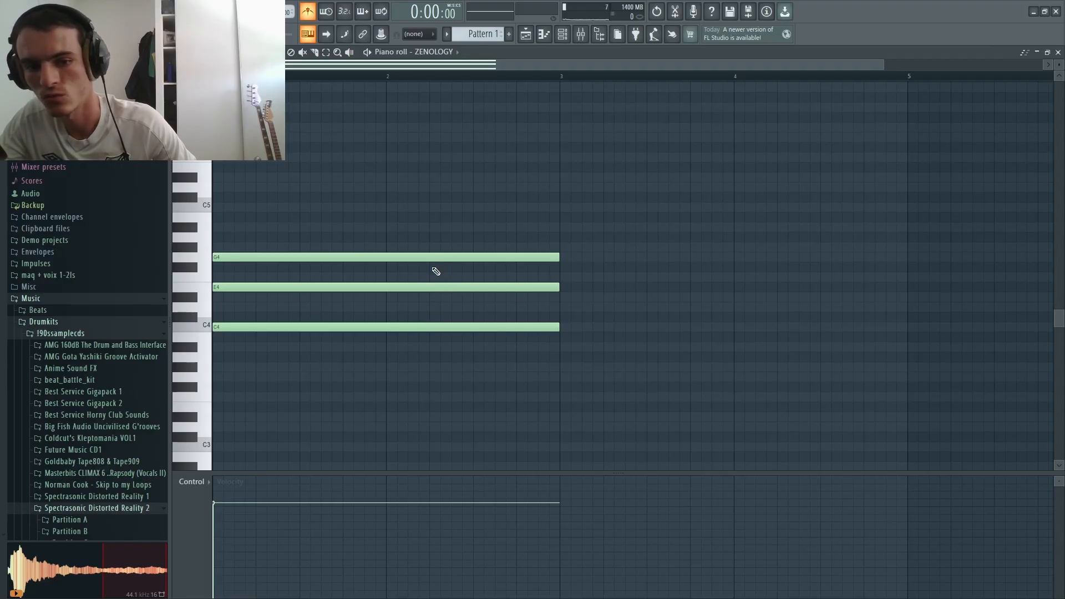
# Step: Fill the gaps in the C major chord at bar 1 with two-bar C#4, D4, D#4, F4 and F#4 notes
pyautogui.click(561, 317)
pyautogui.click(561, 307)
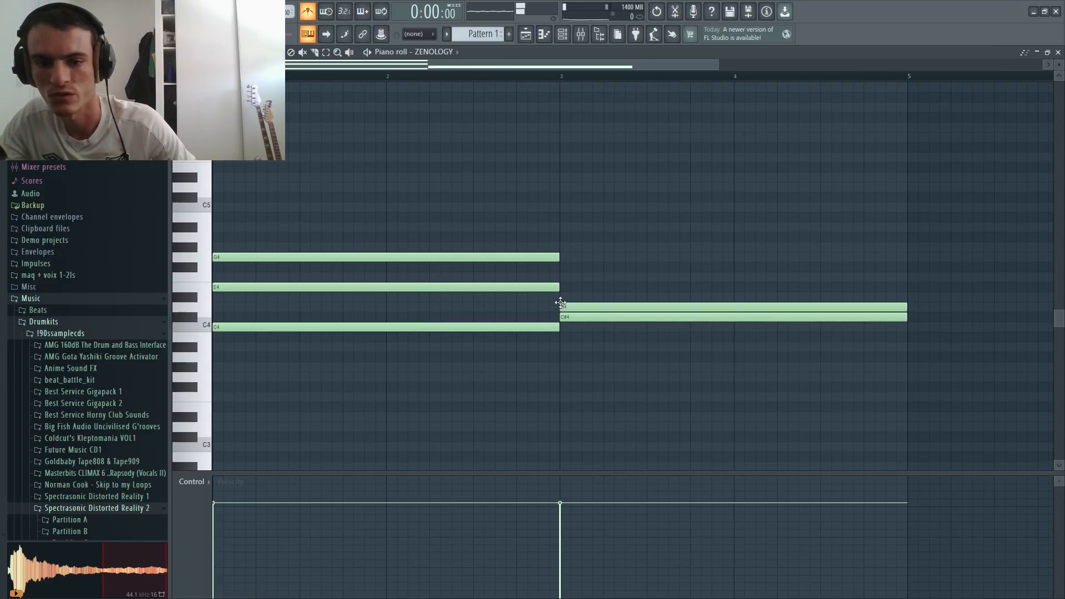
pyautogui.click(560, 299)
pyautogui.moveTo(618, 299)
pyautogui.mouseDown()
pyautogui.moveTo(602, 328)
pyautogui.moveTo(399, 312)
pyautogui.moveTo(226, 322)
pyautogui.mouseUp()
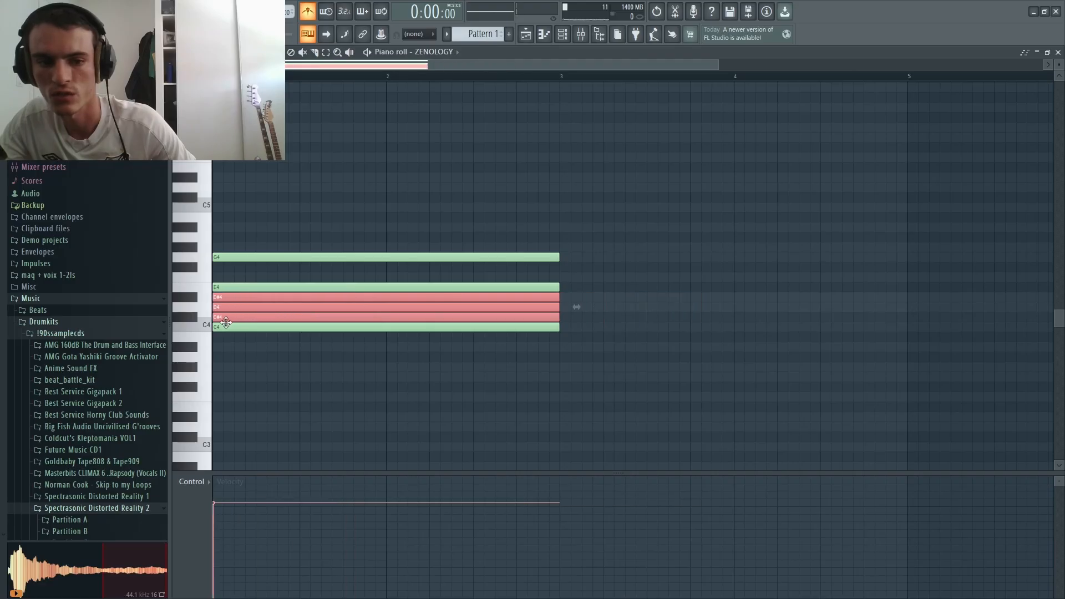
pyautogui.click(216, 276)
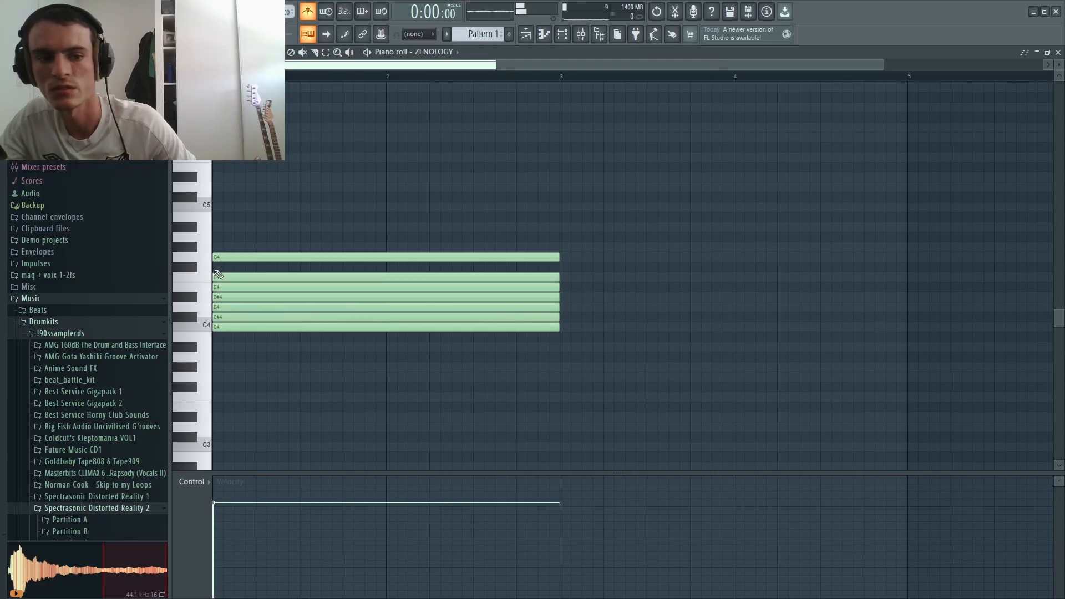
pyautogui.click(215, 267)
# Step: Highlight the five in-between notes F#4, F4, D#4, D4 and C#4, then clear the selection
pyautogui.moveTo(216, 265); pyautogui.dragTo(224, 281)
pyautogui.keyDown('ctrl'); pyautogui.keyDown('shift'); pyautogui.click(230, 299); pyautogui.keyUp('shift'); pyautogui.keyUp('ctrl')
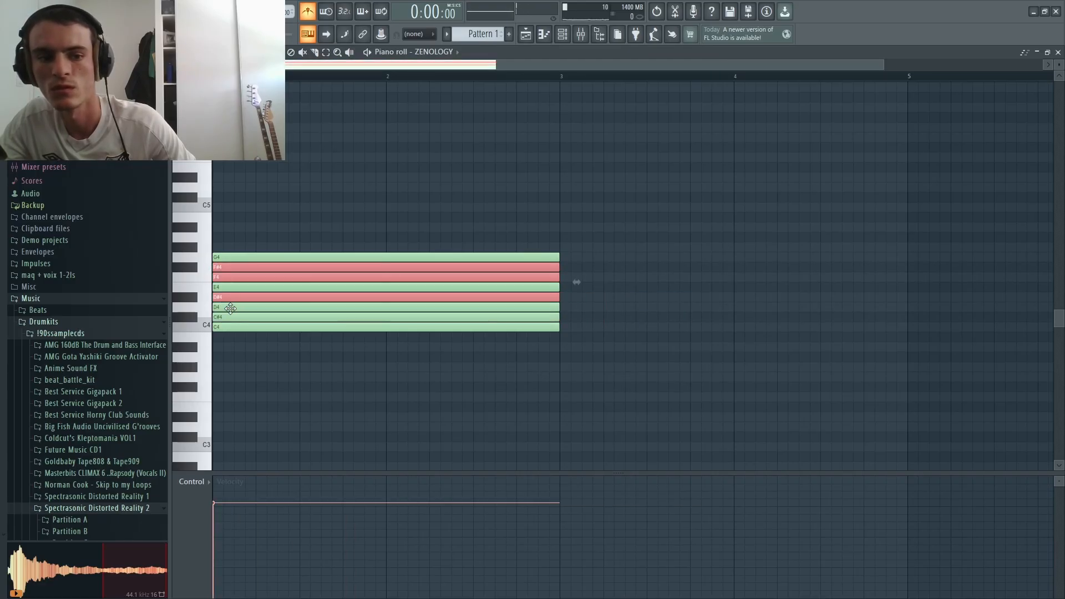
pyautogui.keyDown('ctrl'); pyautogui.keyDown('shift'); pyautogui.click(231, 309); pyautogui.keyUp('shift'); pyautogui.keyUp('ctrl')
pyautogui.keyDown('ctrl'); pyautogui.keyDown('shift'); pyautogui.click(233, 315); pyautogui.keyUp('shift'); pyautogui.keyUp('ctrl')
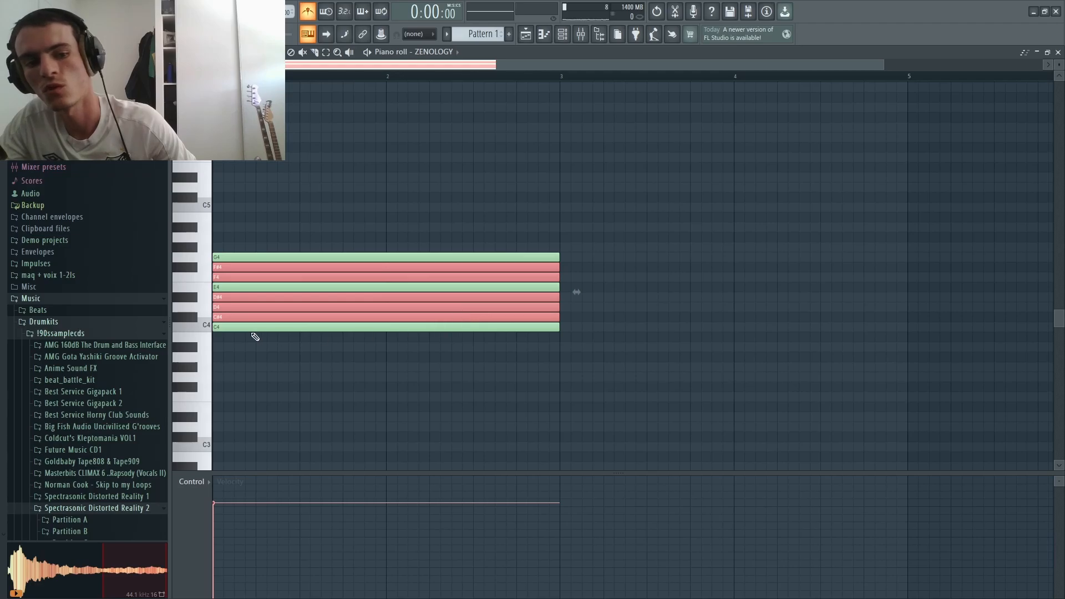
pyautogui.click(226, 289)
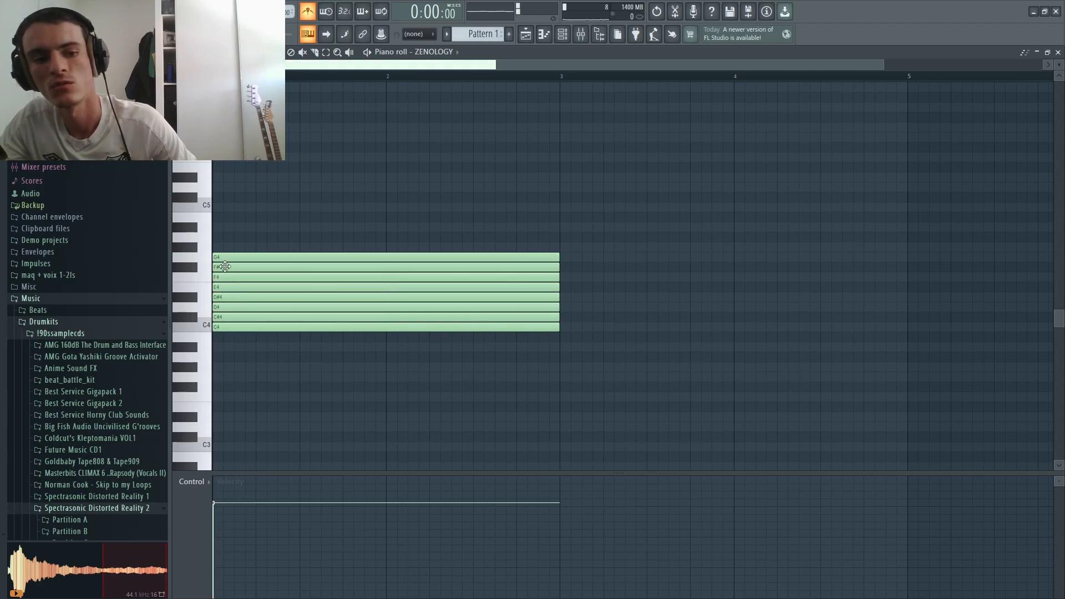
# Step: Delete the in-between notes F#4, F4, E4, D4 and C#4, keeping the C4, D#4 and G4 of the C minor chord
pyautogui.keyDown('ctrl'); pyautogui.click(224, 267); pyautogui.keyUp('ctrl')
pyautogui.keyDown('ctrl'); pyautogui.click(224, 285); pyautogui.keyUp('ctrl')
pyautogui.keyDown('ctrl'); pyautogui.click(229, 278); pyautogui.keyUp('ctrl')
pyautogui.keyDown('ctrl'); pyautogui.click(226, 268); pyautogui.keyUp('ctrl')
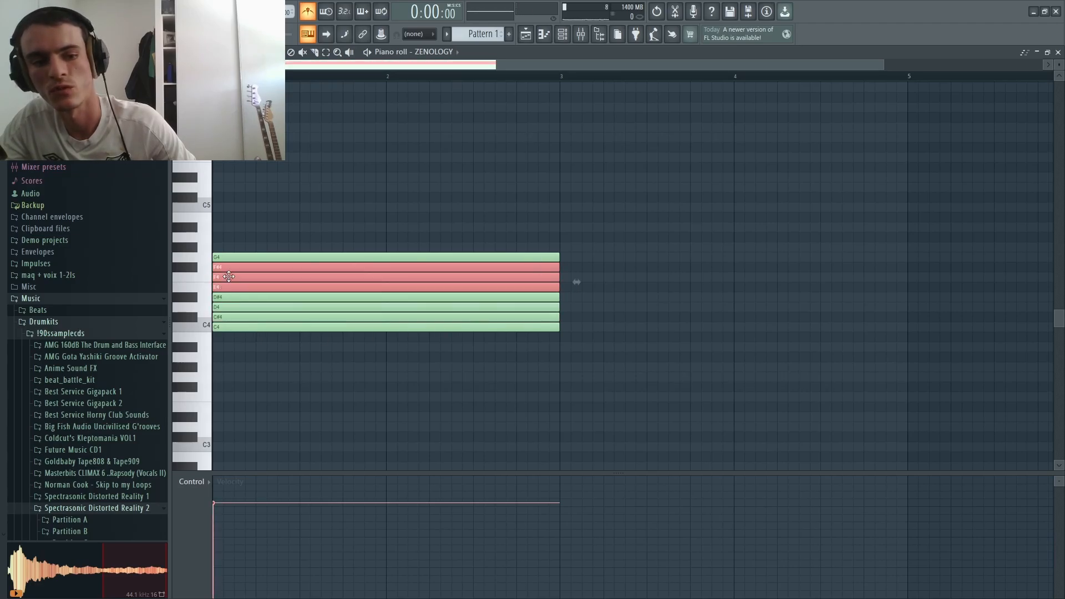
pyautogui.keyDown('ctrl'); pyautogui.click(228, 308); pyautogui.keyUp('ctrl')
pyautogui.keyDown('ctrl'); pyautogui.click(225, 316); pyautogui.keyUp('ctrl')
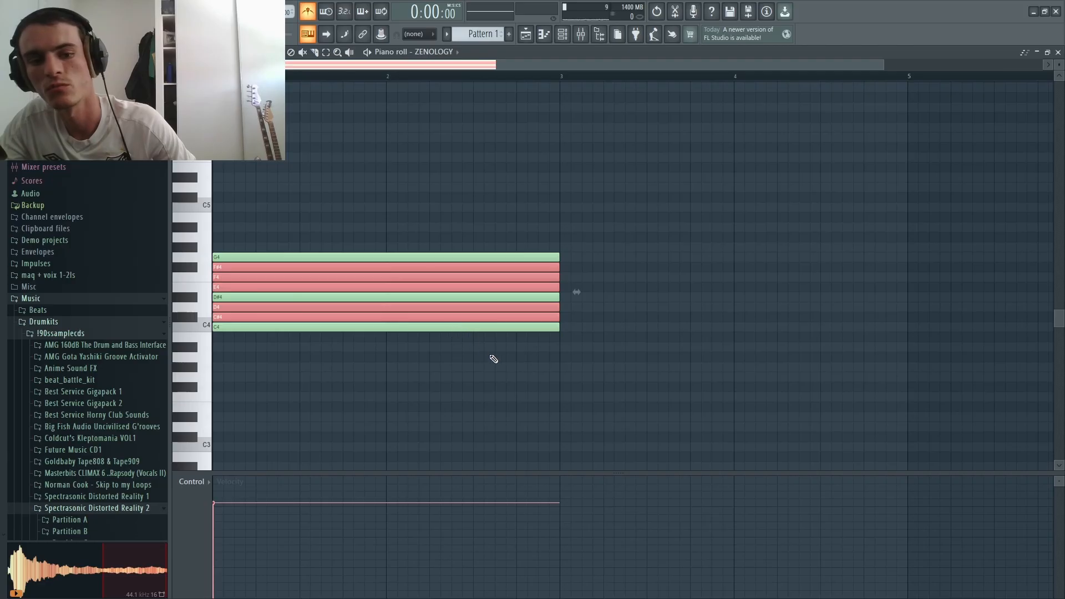
pyautogui.press('Delete')
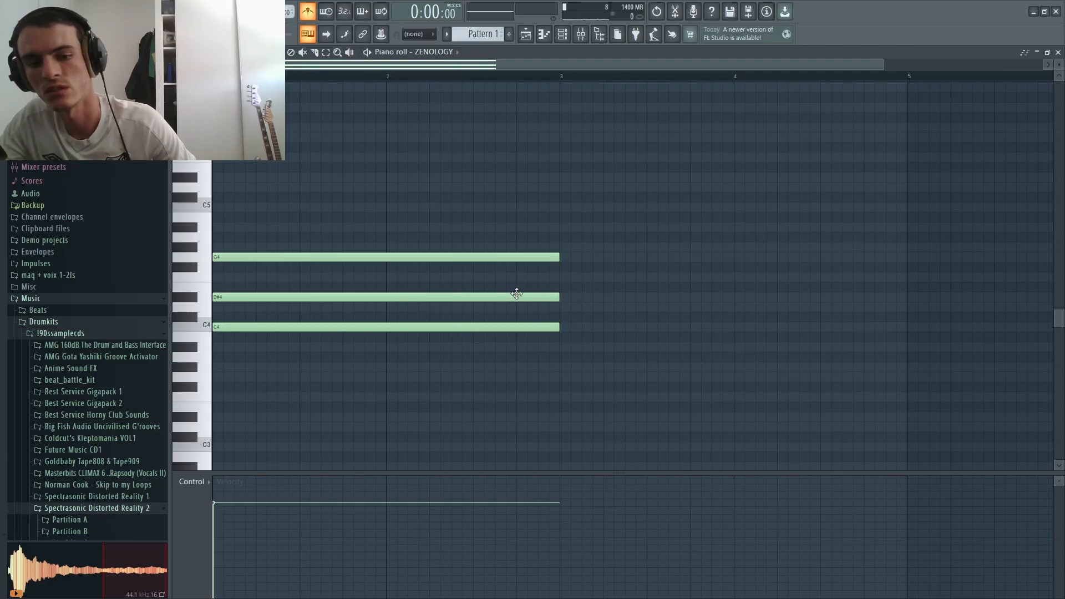
# Step: Raise the chord's D#4 note to E4 and back to compare major with minor, and audition the C minor chord
pyautogui.moveTo(419, 300); pyautogui.dragTo(419, 287)
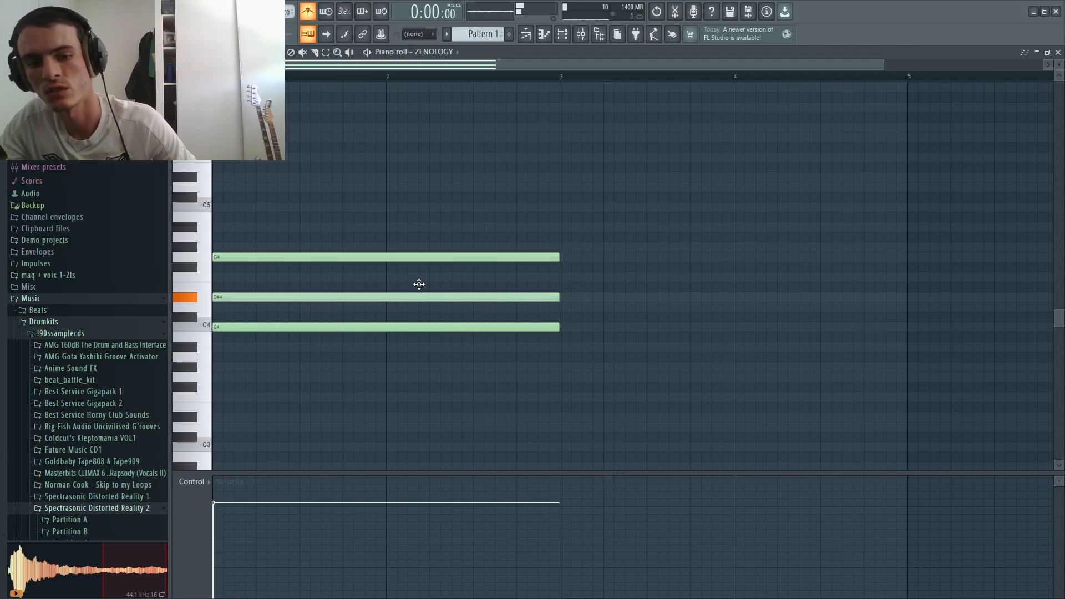
pyautogui.moveTo(533, 288); pyautogui.dragTo(529, 299)
pyautogui.keyDown('alt'); pyautogui.rightClick(477, 279); pyautogui.keyUp('alt')
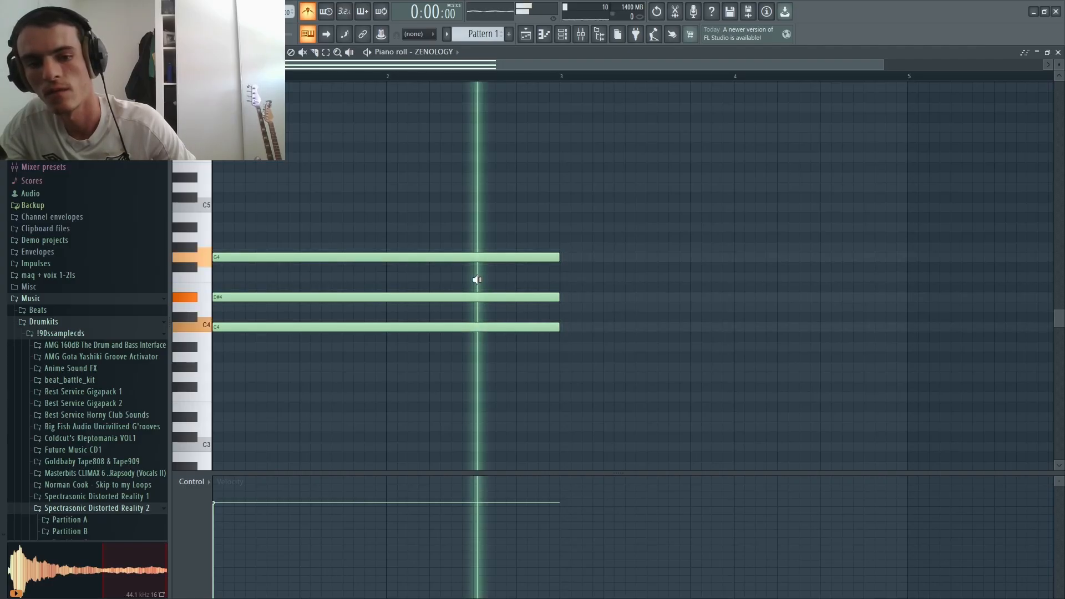
pyautogui.moveTo(583, 195); pyautogui.dragTo(547, 321)
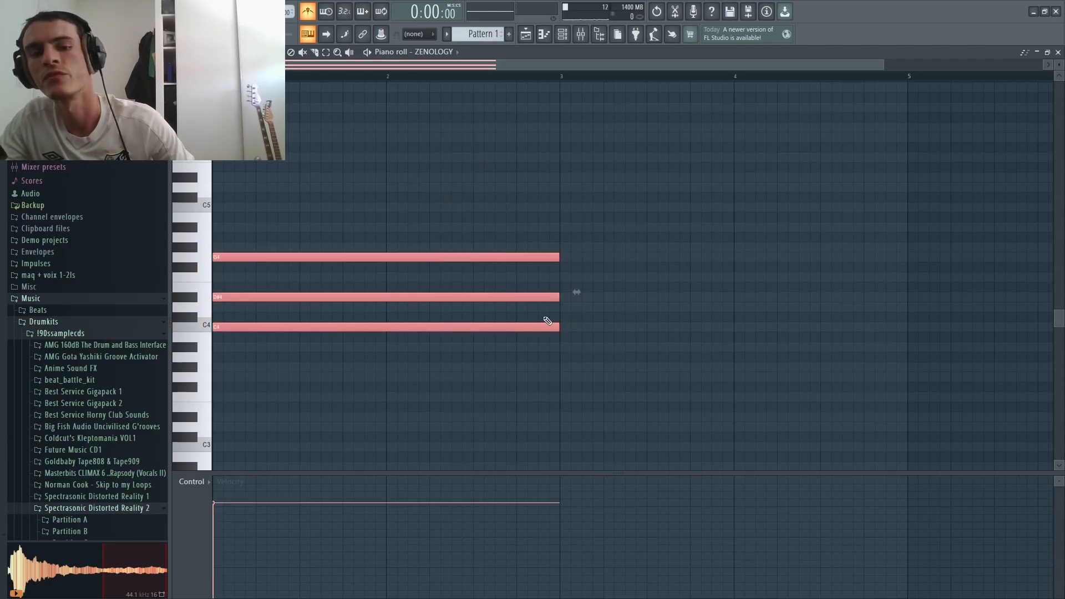
pyautogui.hotkey('ctrl', 'b')
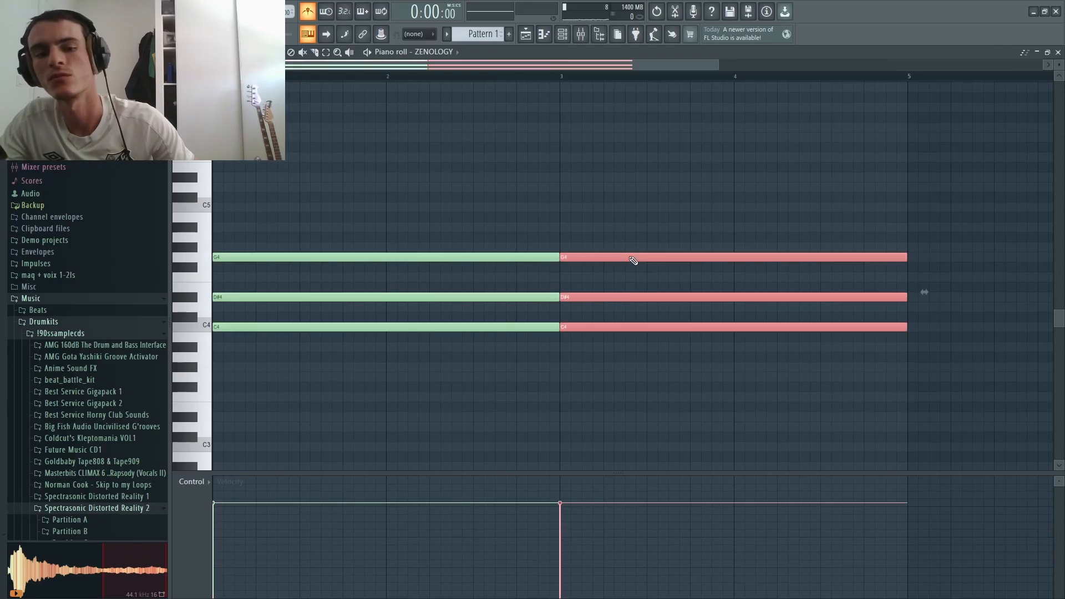
pyautogui.press('Delete')
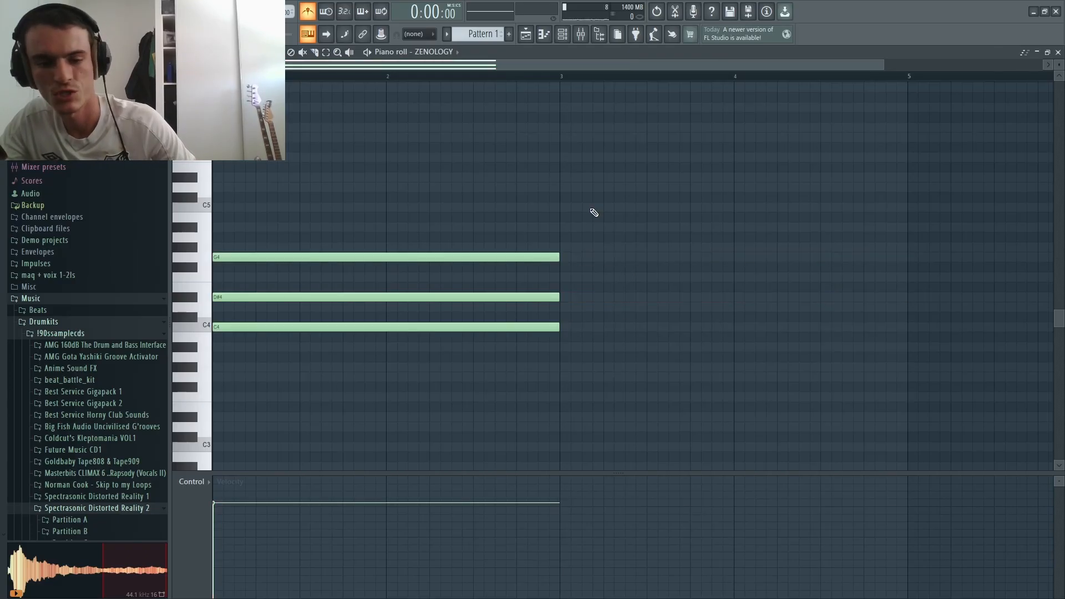
# Step: Duplicate the two-bar C minor chord to bar 3 and clear the selection
pyautogui.moveTo(597, 193); pyautogui.dragTo(497, 369)
pyautogui.moveTo(869, 178); pyautogui.dragTo(388, 162)
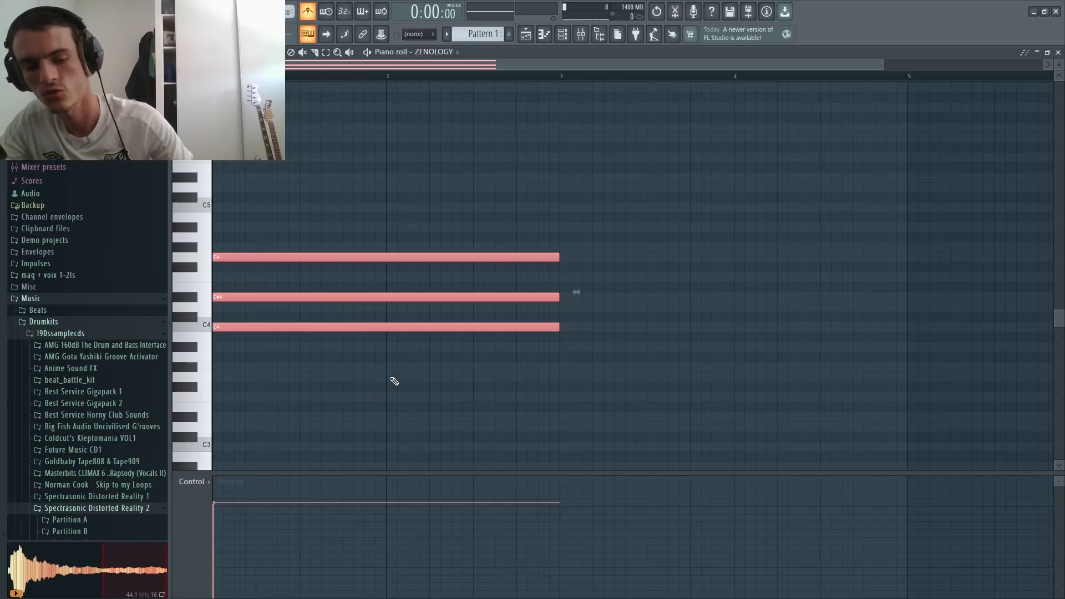
pyautogui.hotkey('ctrl', 'b')
pyautogui.click(591, 281)
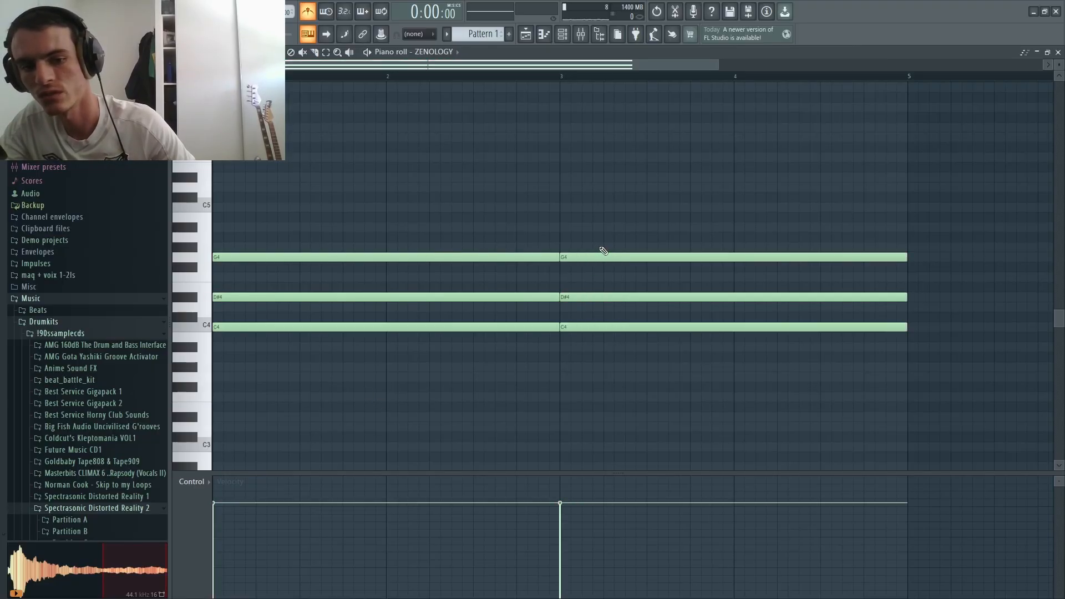
# Step: Draw a trial chord of C4, D#4 and G4 just after bar 5 and delete it
pyautogui.moveTo(603, 244); pyautogui.dragTo(636, 387)
pyautogui.scroll(-2, 827, 340)
pyautogui.click(749, 328)
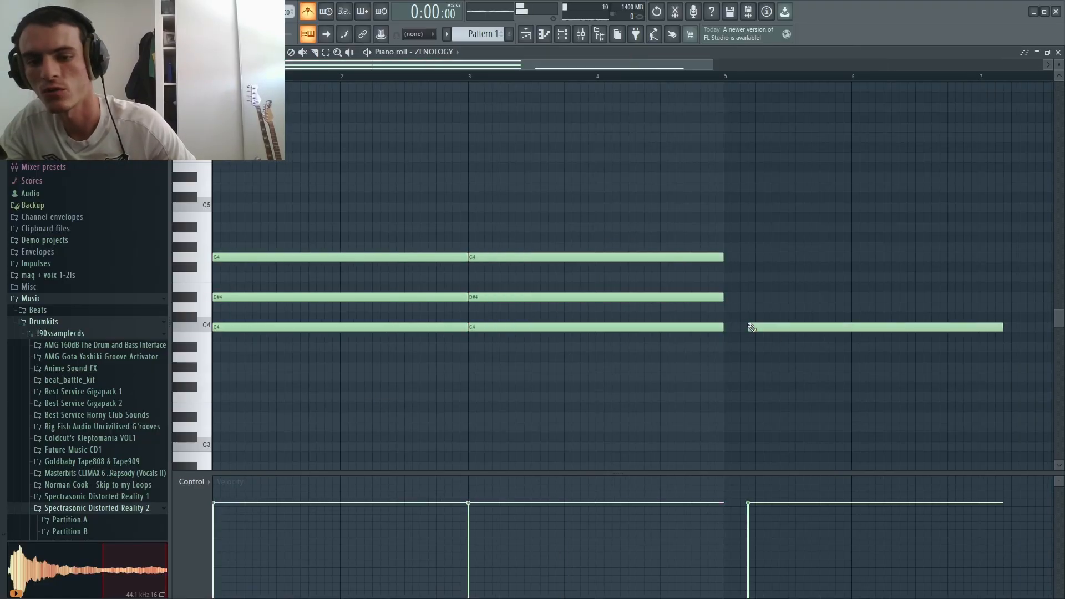
pyautogui.click(756, 298)
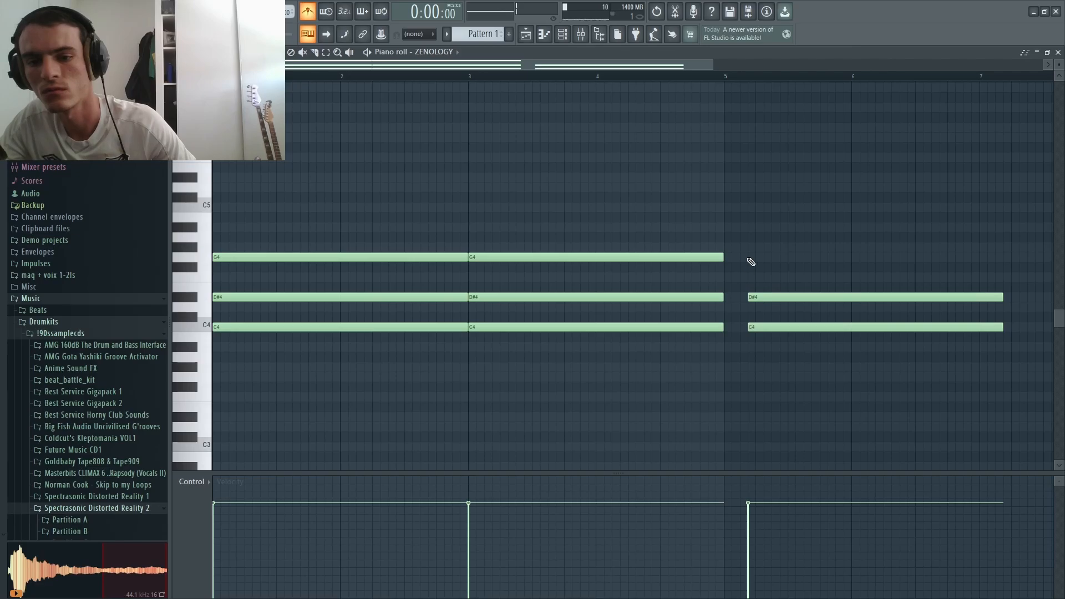
pyautogui.click(748, 259)
pyautogui.moveTo(836, 245); pyautogui.dragTo(852, 355)
pyautogui.press('Delete')
# Step: Transpose the copied chord at bar 3 down to G3 minor and audition it
pyautogui.scroll(2, 444, 324)
pyautogui.moveTo(547, 241); pyautogui.dragTo(577, 354)
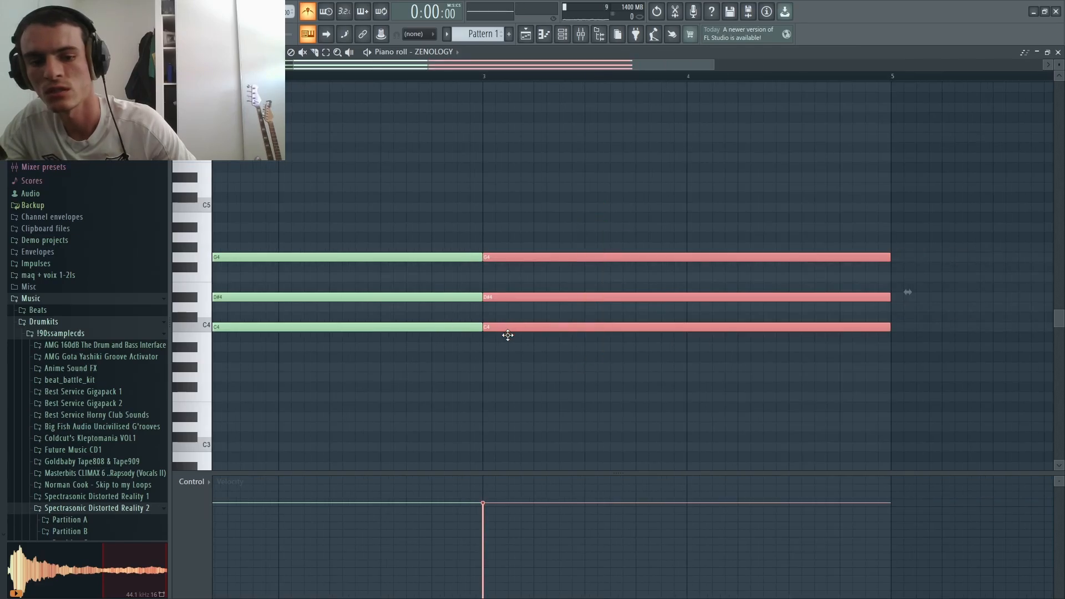
pyautogui.moveTo(508, 335); pyautogui.dragTo(507, 384)
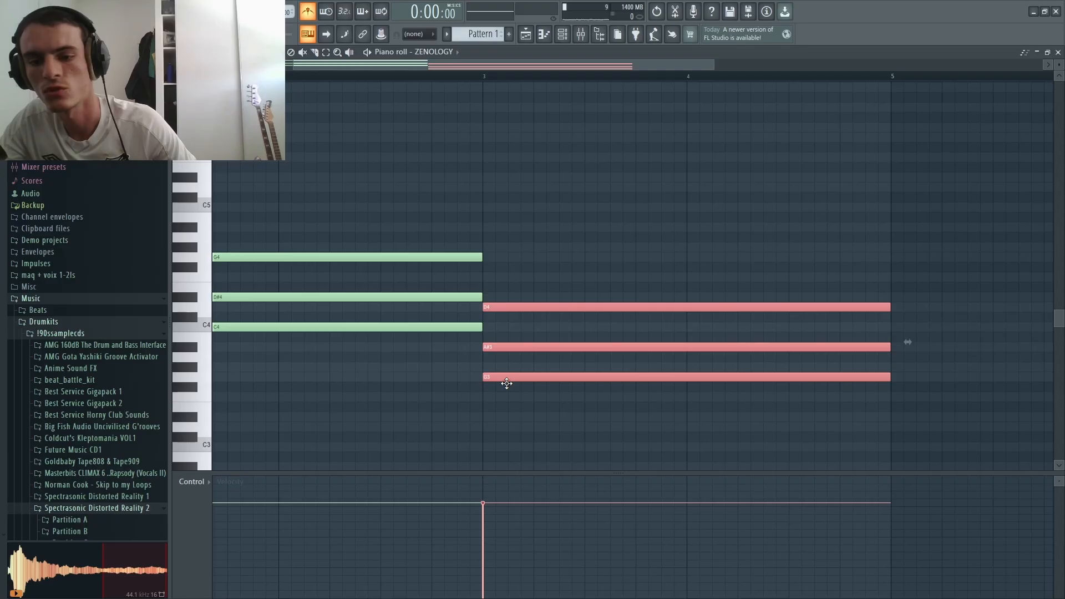
pyautogui.scroll(-1, 585, 252)
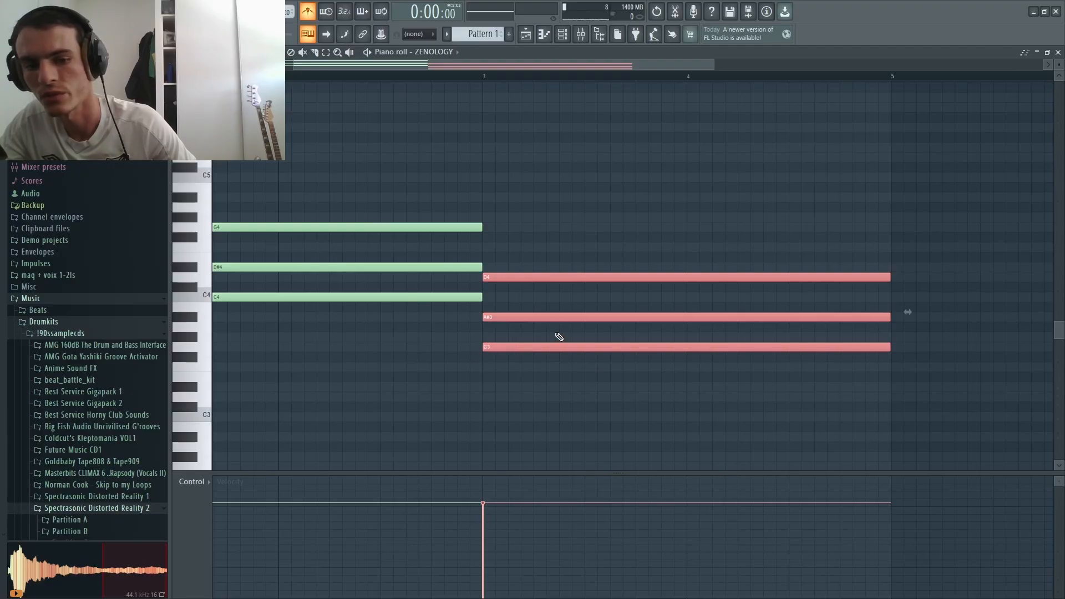
pyautogui.keyDown('alt'); pyautogui.rightClick(554, 332); pyautogui.keyUp('alt')
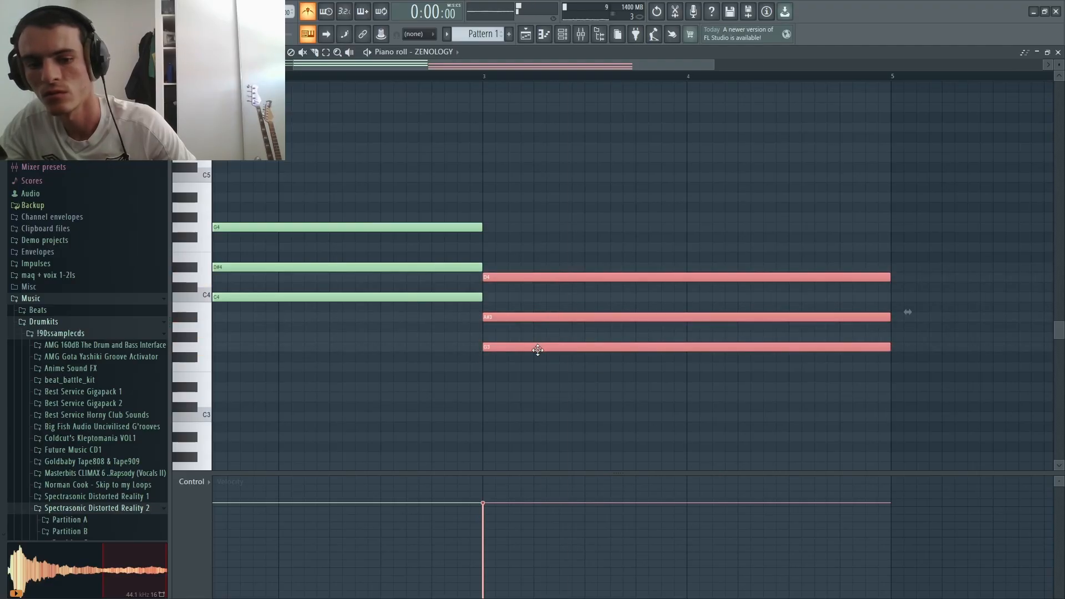
# Step: Transpose the bar 3 chord down to D#3, audition it, and raise its middle note from F#3 to G3
pyautogui.moveTo(537, 354); pyautogui.dragTo(535, 392)
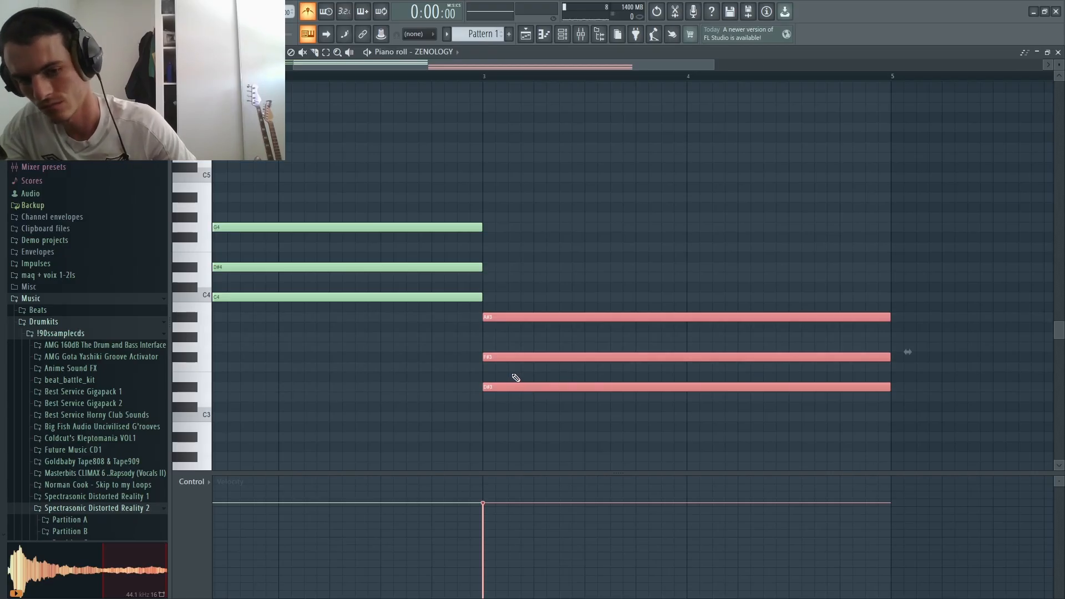
pyautogui.keyDown('alt'); pyautogui.rightClick(512, 375); pyautogui.keyUp('alt')
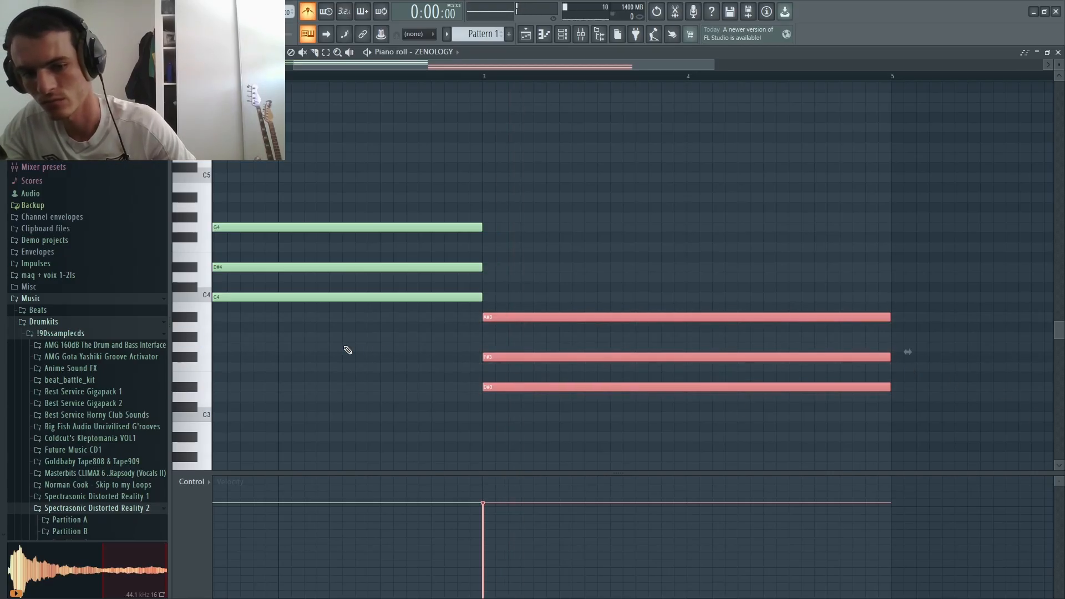
pyautogui.click(363, 358)
pyautogui.click(400, 358)
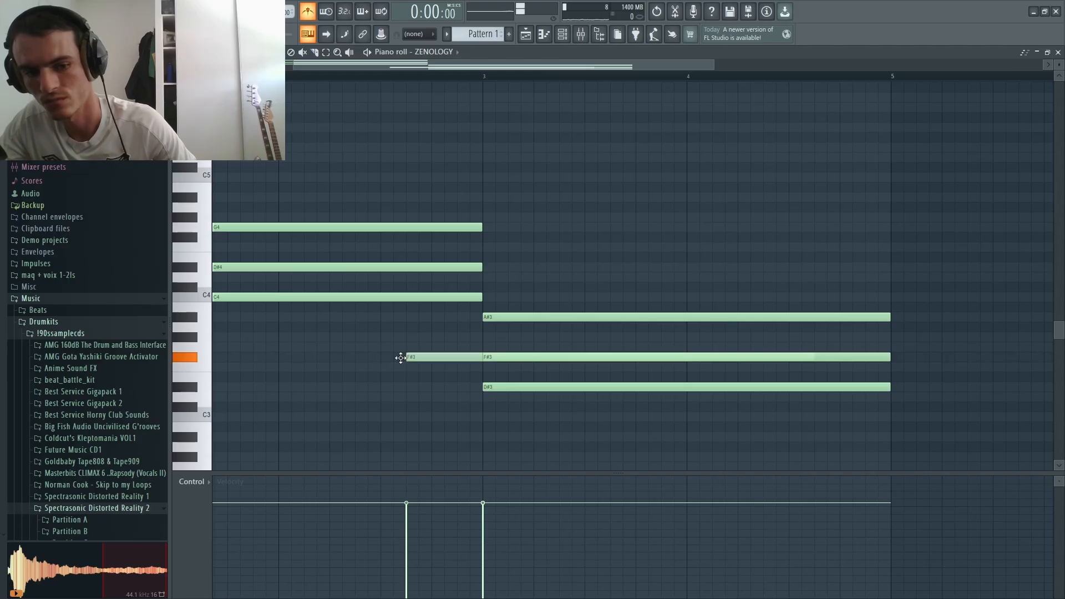
pyautogui.rightClick(415, 359)
pyautogui.click(503, 359)
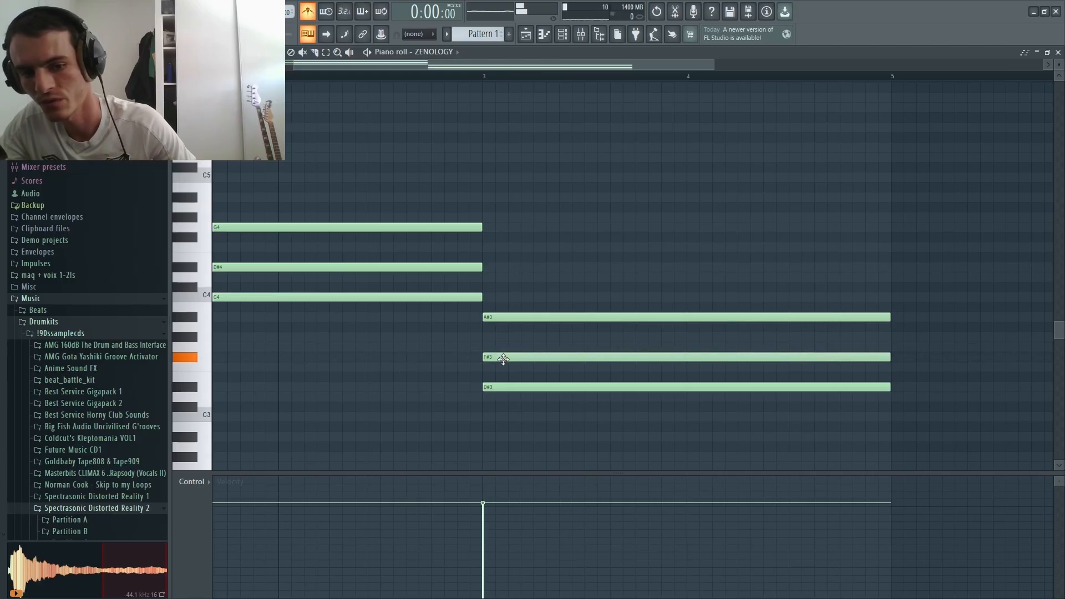
pyautogui.moveTo(503, 359); pyautogui.dragTo(503, 347)
# Step: Bring the bar 3 chord down to C3 minor with D#3 as its middle note, and highlight the C3 root
pyautogui.scroll(-2, 447, 393)
pyautogui.scroll(1, 447, 394)
pyautogui.moveTo(488, 422); pyautogui.dragTo(492, 376)
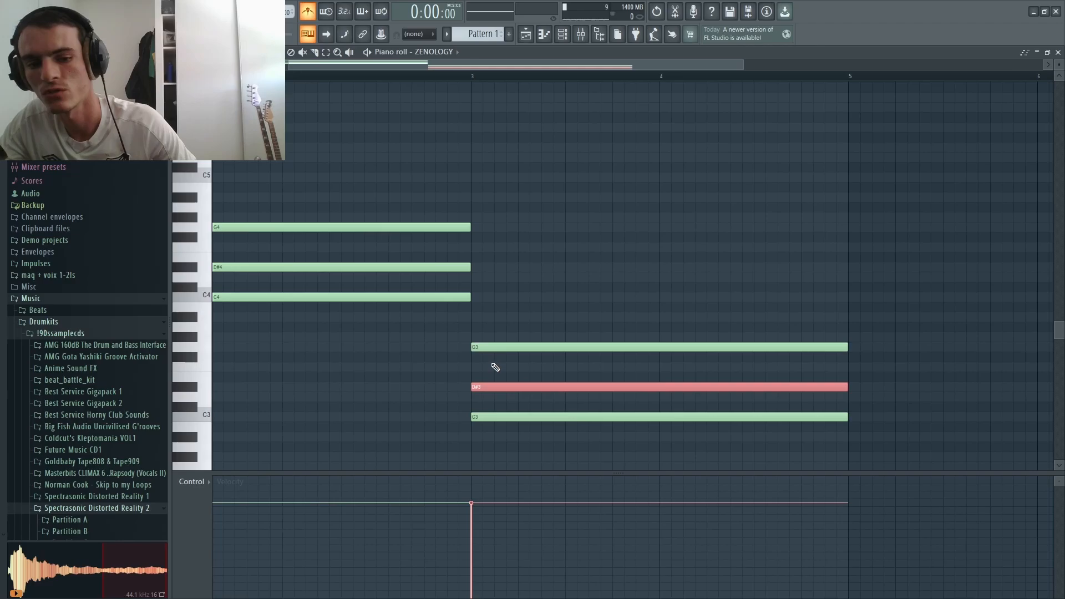
pyautogui.keyDown('ctrl'); pyautogui.moveTo(509, 326); pyautogui.dragTo(533, 426); pyautogui.keyUp('ctrl')
pyautogui.keyDown('ctrl'); pyautogui.click(435, 422); pyautogui.keyUp('ctrl')
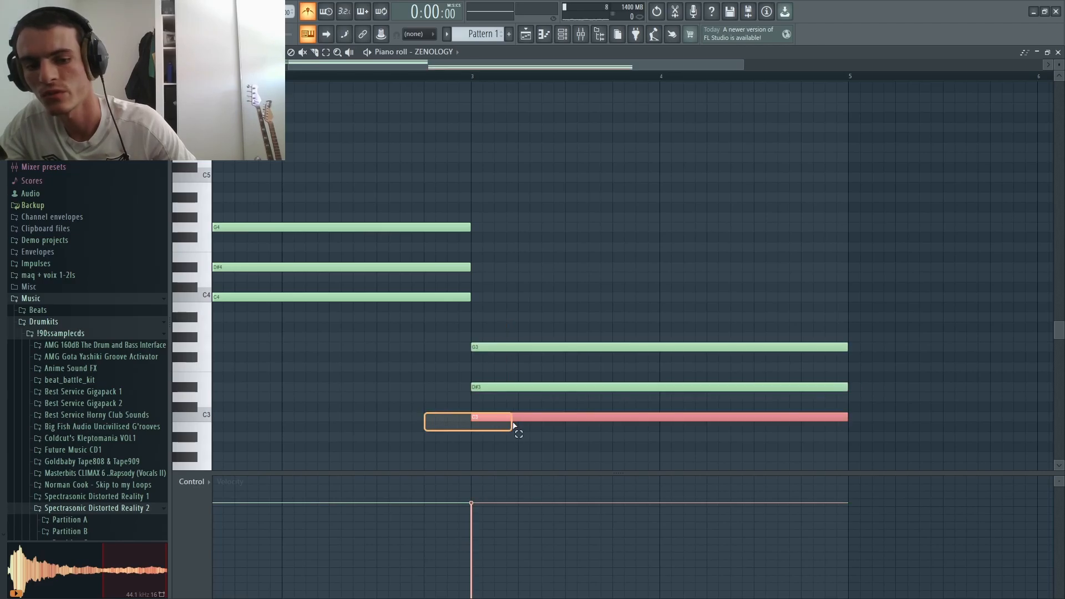
pyautogui.keyDown('ctrl'); pyautogui.click(397, 423); pyautogui.keyUp('ctrl')
# Step: Transpose the bar 3 chord up to D4 minor and on to D#4 major with G4 in the middle, and audition it
pyautogui.keyDown('ctrl'); pyautogui.moveTo(516, 327); pyautogui.dragTo(583, 272); pyautogui.keyUp('ctrl')
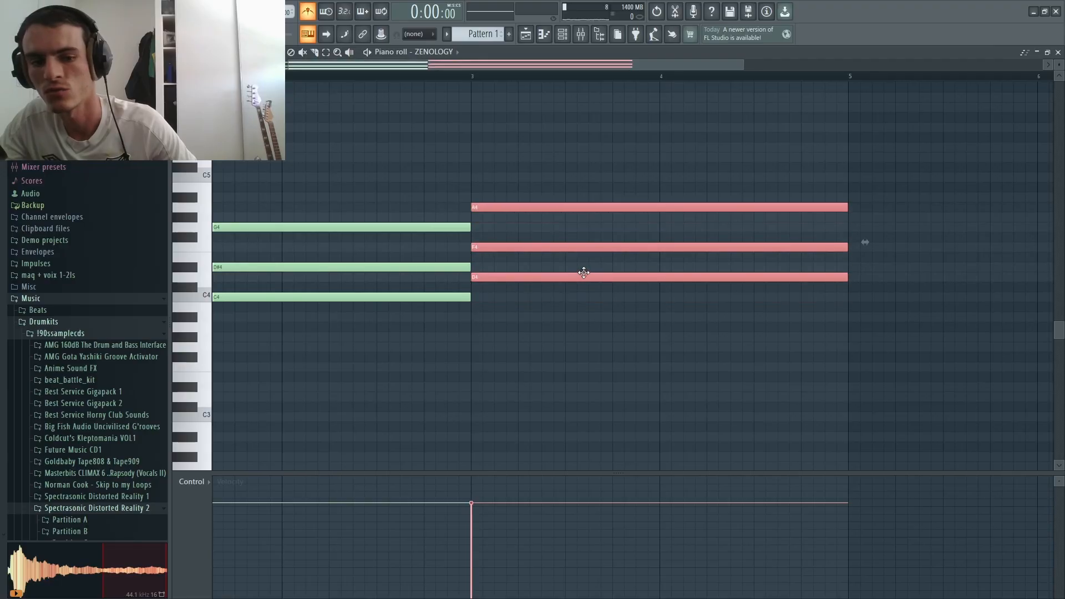
pyautogui.scroll(3, 614, 298)
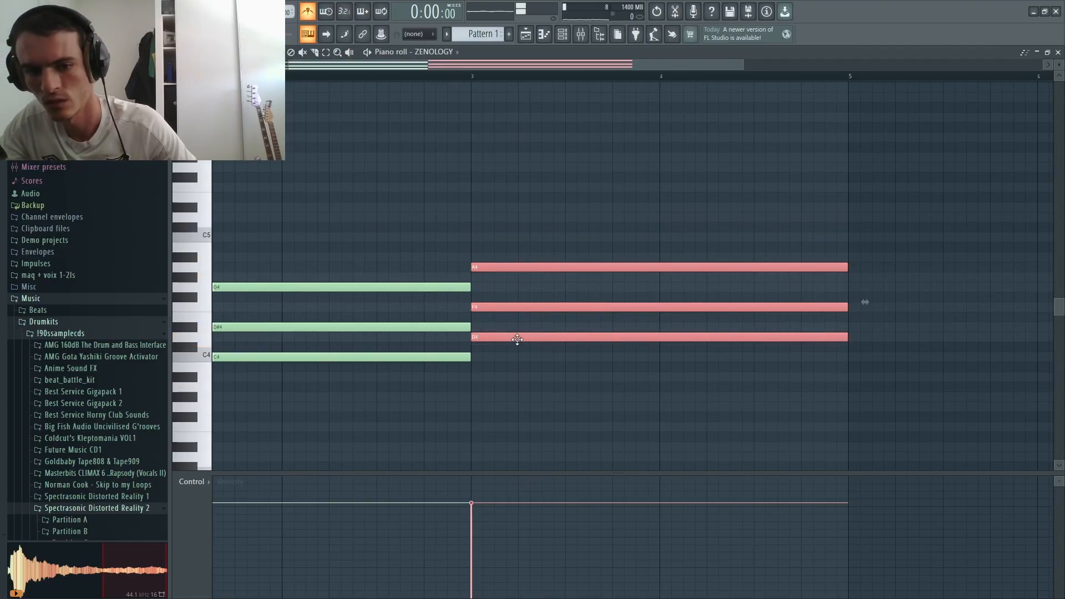
pyautogui.moveTo(516, 336); pyautogui.dragTo(501, 290)
pyautogui.click(516, 317)
pyautogui.keyDown('alt'); pyautogui.rightClick(524, 307); pyautogui.keyUp('alt')
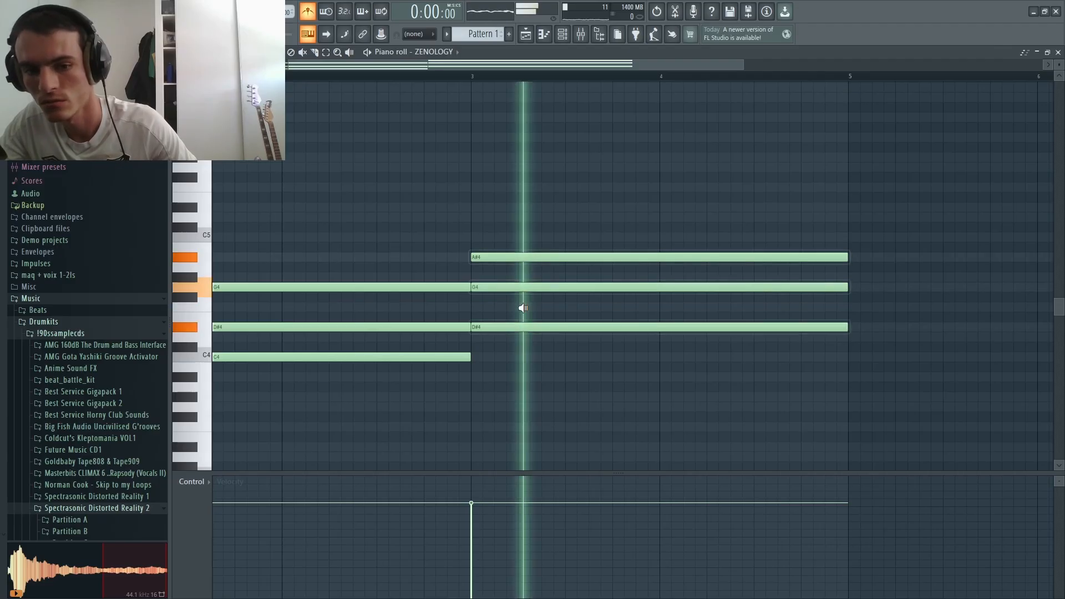
# Step: Transpose the bar 3 chord up to F4 minor and on to G4 minor, auditioning each one
pyautogui.moveTo(527, 341); pyautogui.dragTo(523, 289)
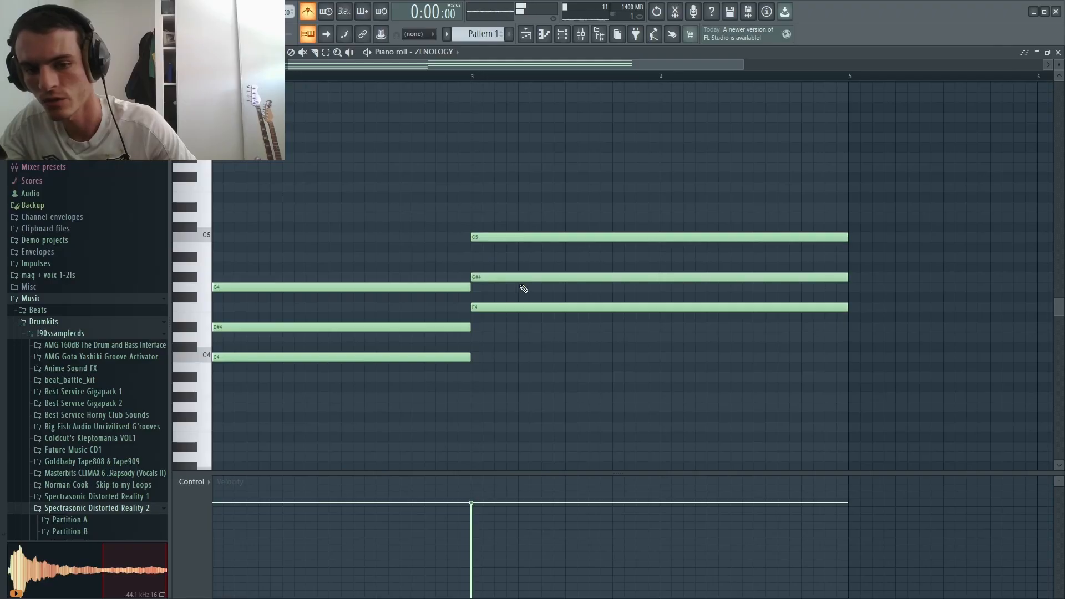
pyautogui.keyDown('alt'); pyautogui.rightClick(524, 282); pyautogui.keyUp('alt')
pyautogui.moveTo(528, 330); pyautogui.dragTo(550, 226)
pyautogui.moveTo(528, 311); pyautogui.dragTo(532, 286)
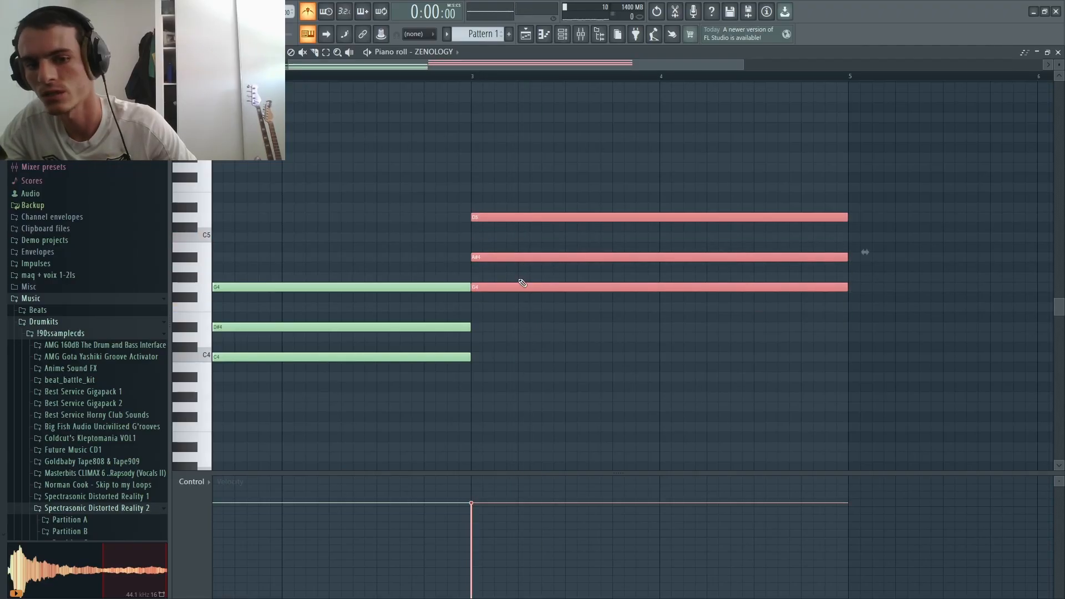
pyautogui.keyDown('alt'); pyautogui.rightClick(527, 256); pyautogui.keyUp('alt')
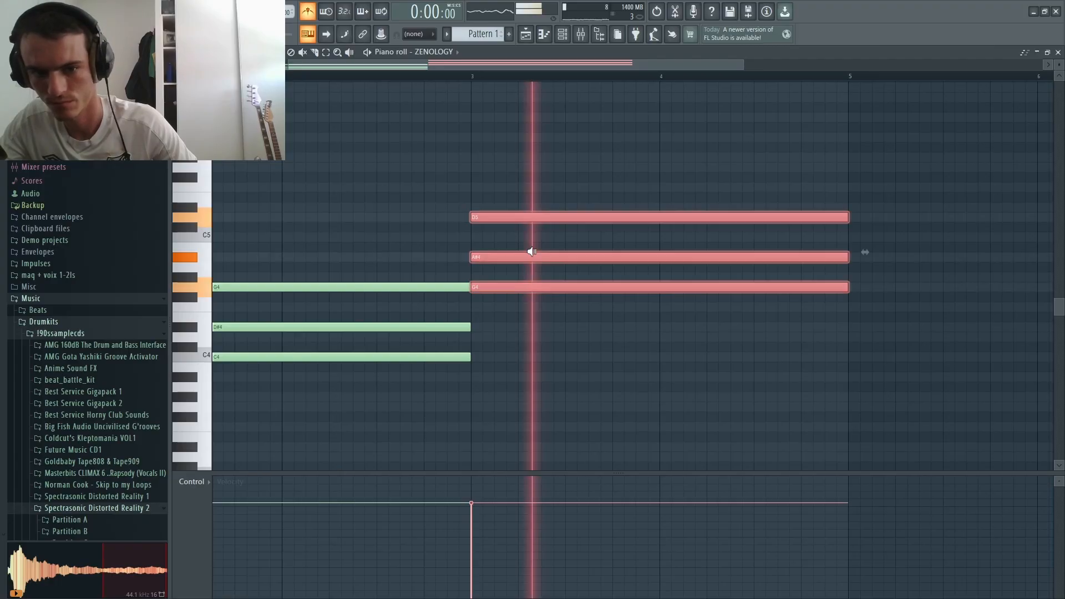
# Step: Move the bar 3 chord up to G#4 major with C5 as its middle note and audition it
pyautogui.moveTo(521, 285); pyautogui.dragTo(517, 238)
pyautogui.click(520, 247)
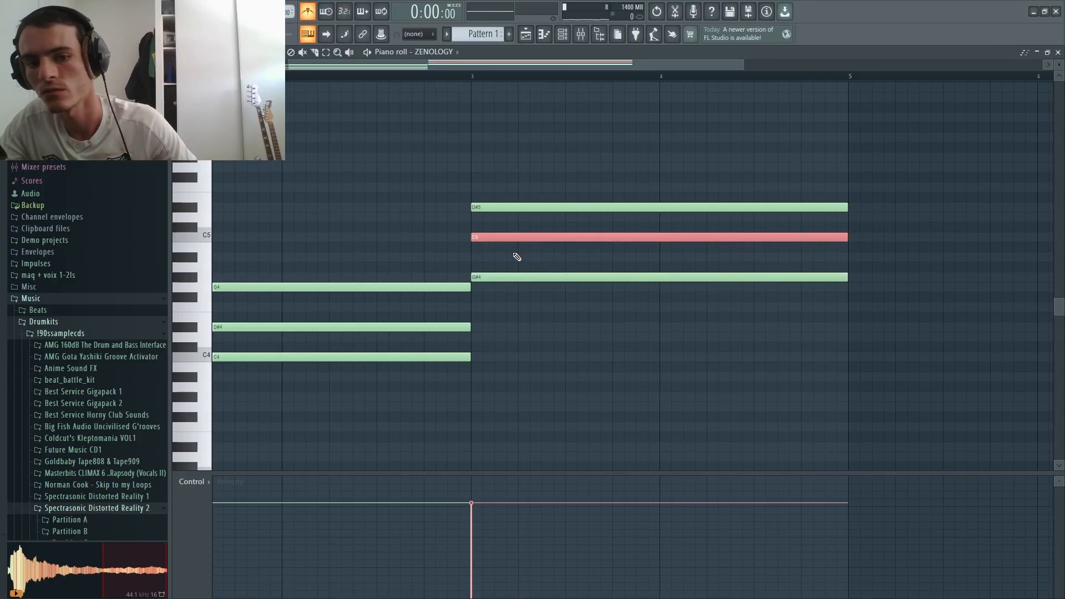
pyautogui.keyDown('alt'); pyautogui.rightClick(515, 254); pyautogui.keyUp('alt')
# Step: Transpose the bar 3 chord up to C5, lower its middle note to D#5 for C minor, and audition it
pyautogui.moveTo(523, 300); pyautogui.dragTo(529, 194)
pyautogui.moveTo(516, 278); pyautogui.dragTo(516, 235)
pyautogui.keyDown('alt'); pyautogui.rightClick(511, 237); pyautogui.keyUp('alt')
pyautogui.click(522, 197)
pyautogui.moveTo(501, 197); pyautogui.dragTo(503, 208)
pyautogui.keyDown('alt'); pyautogui.rightClick(507, 227); pyautogui.keyUp('alt')
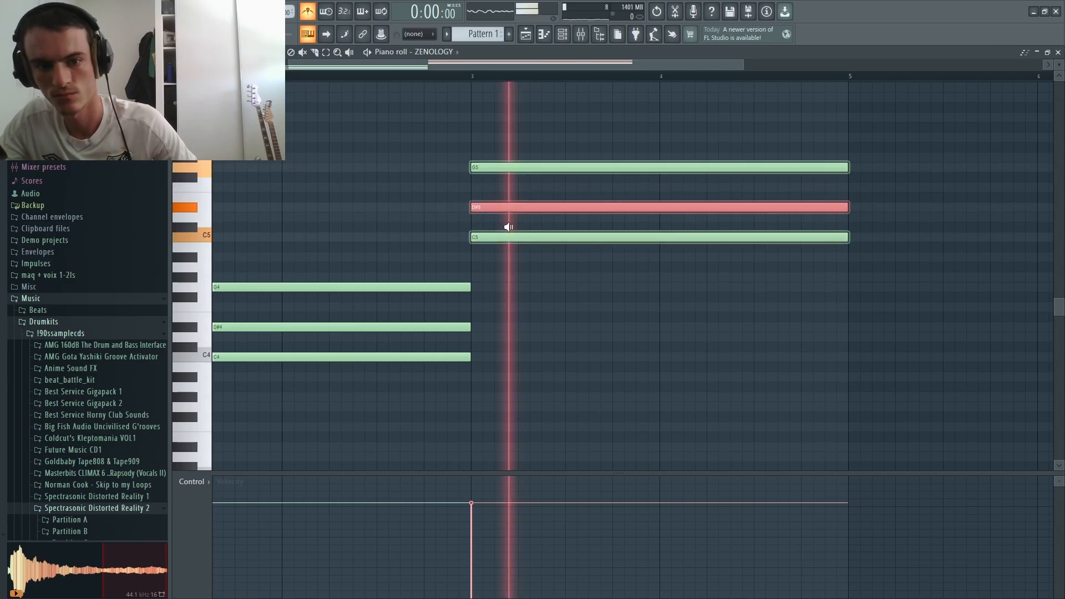
# Step: Move the bar 3 chord back down to C4 minor and shorten its notes to one beat
pyautogui.moveTo(534, 141); pyautogui.dragTo(535, 306)
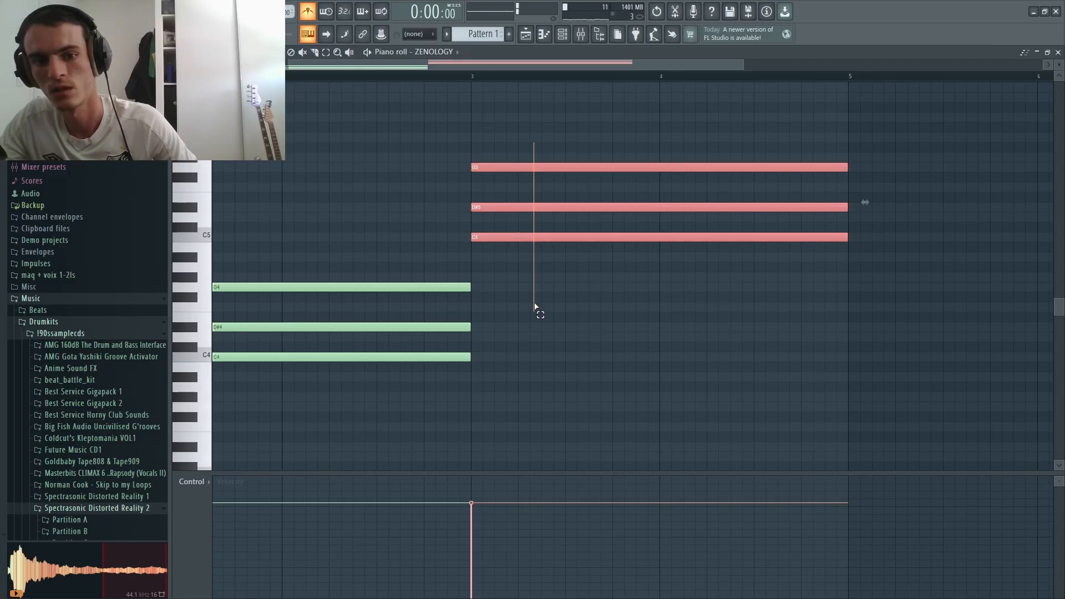
pyautogui.moveTo(583, 233); pyautogui.dragTo(573, 357)
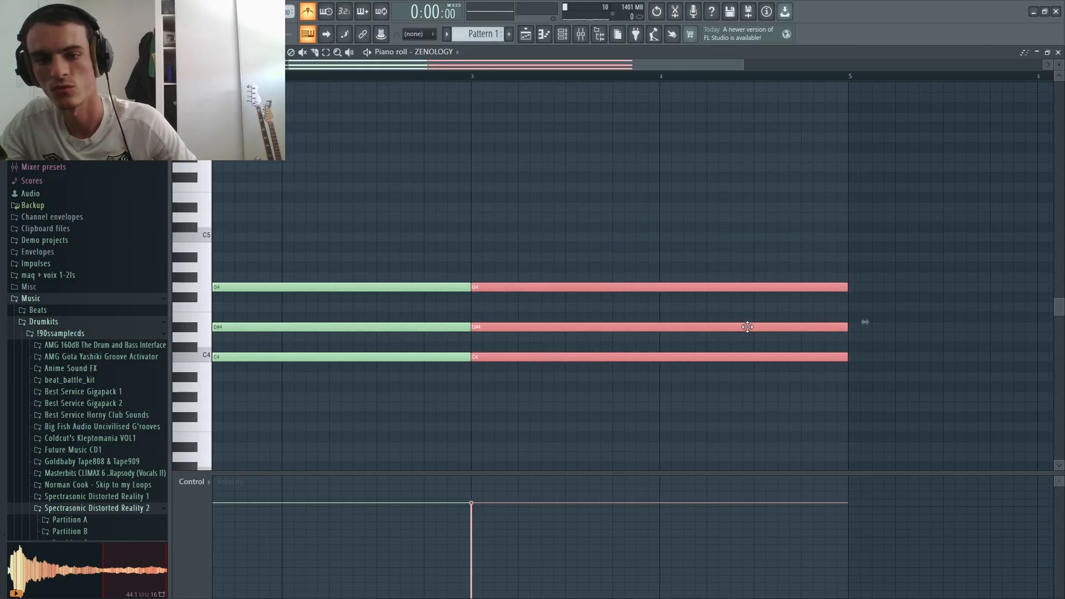
pyautogui.moveTo(846, 285); pyautogui.dragTo(526, 290)
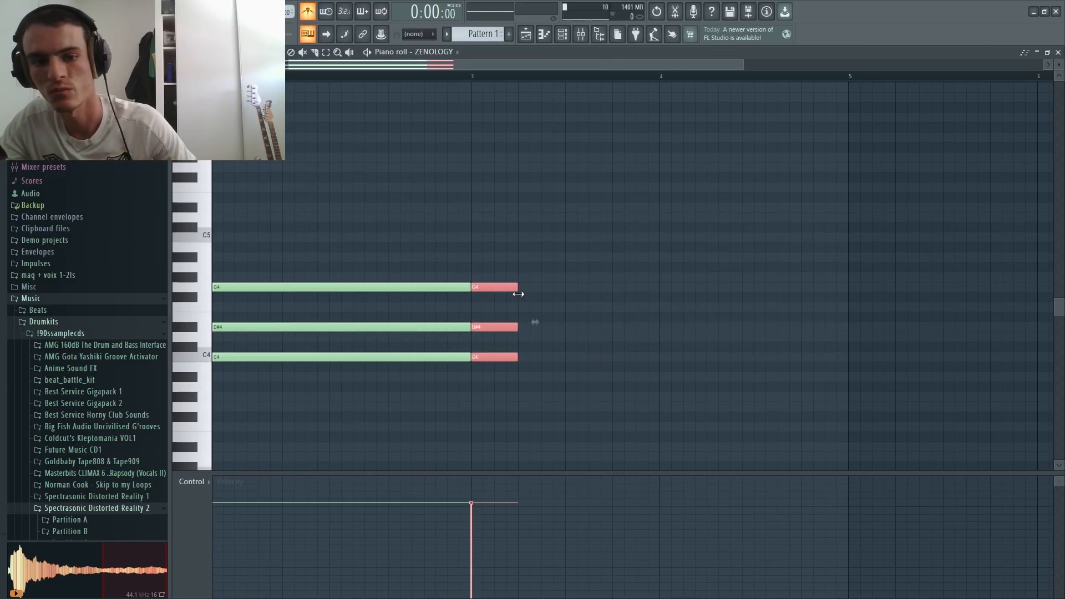
# Step: Repeat the one-beat chord through bar 4, raising the copies to D4, D#4, F4, G4, G#4, A#4 and C5, and select the F#4 note
pyautogui.hotkey('ctrl', 'b')
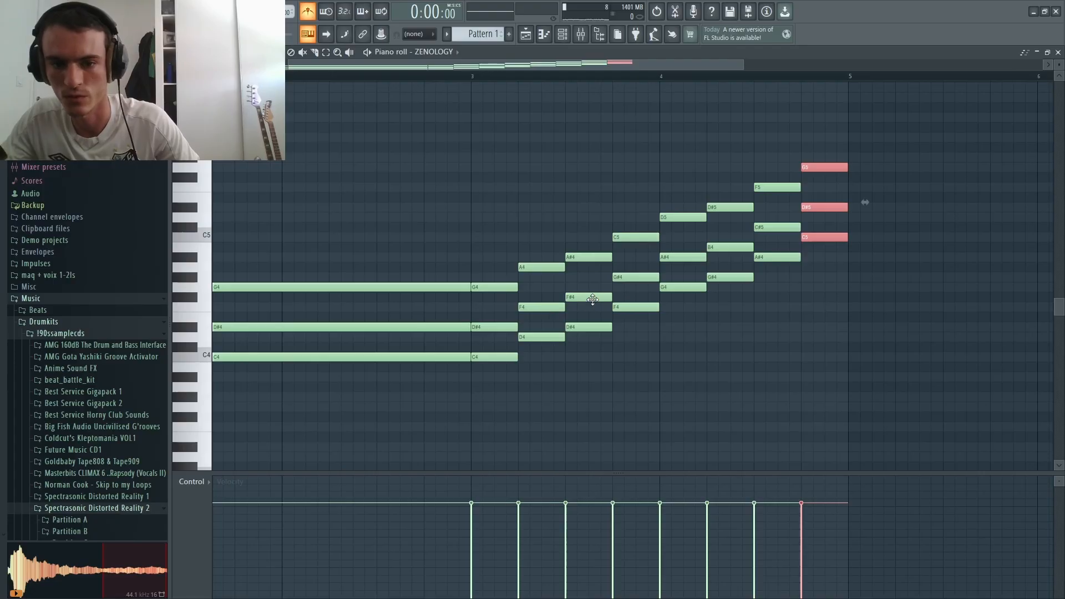
pyautogui.click(592, 300)
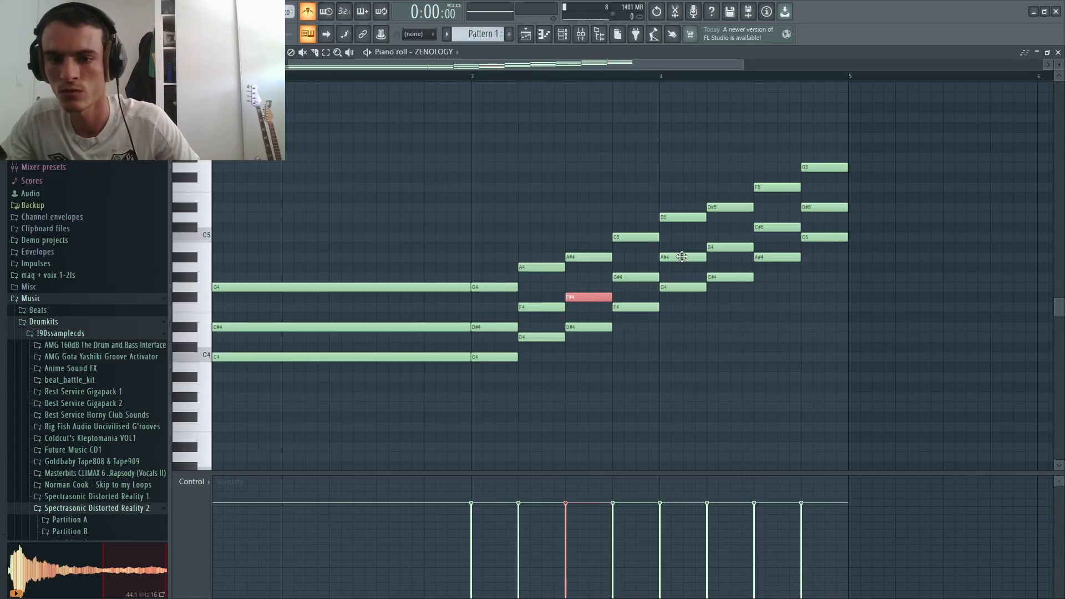
# Step: Raise the middle notes of the D#4, G#4 and A#4 chords by one semitone to G4, C5 and D5
pyautogui.keyDown('ctrl'); pyautogui.click(726, 250); pyautogui.keyUp('ctrl')
pyautogui.keyDown('ctrl'); pyautogui.keyDown('shift'); pyautogui.click(775, 228); pyautogui.keyUp('shift'); pyautogui.keyUp('ctrl')
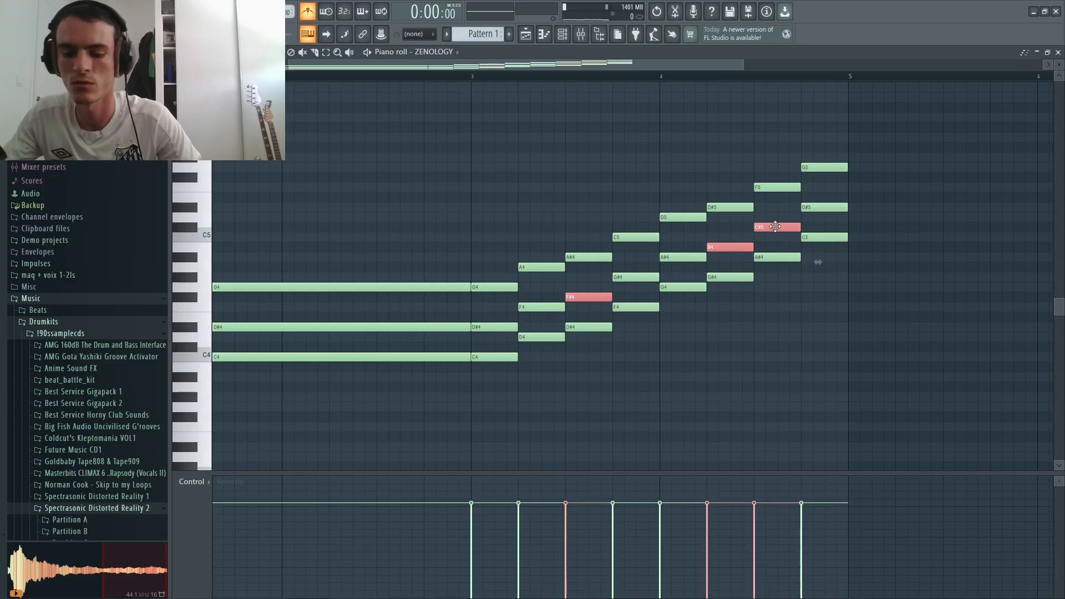
pyautogui.hotkey('shift', 'Up')
pyautogui.keyDown('ctrl'); pyautogui.click(774, 228); pyautogui.keyUp('ctrl')
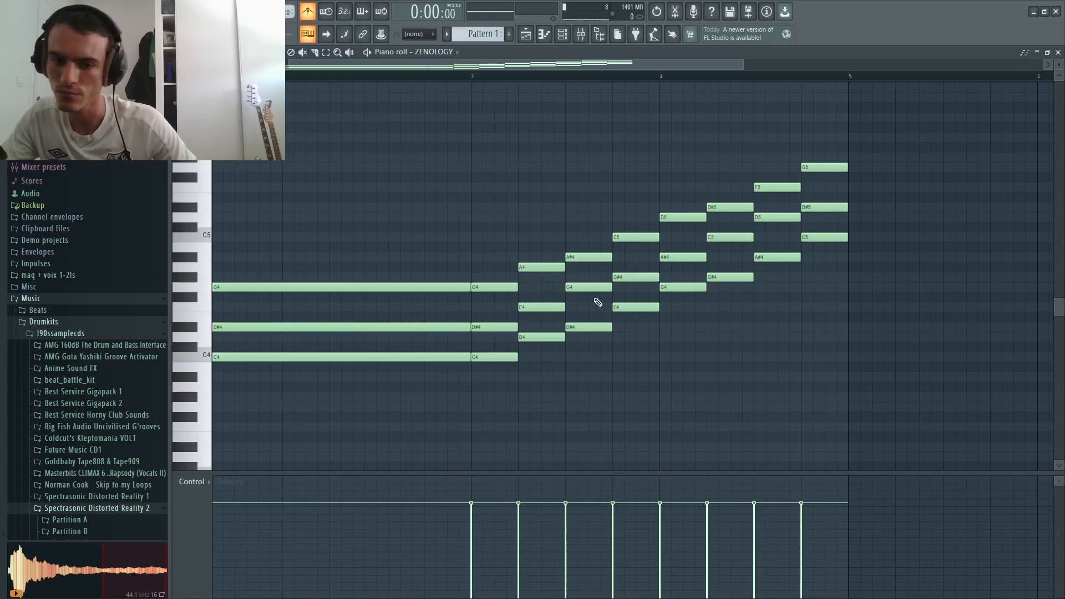
# Step: Delete the closing C5 minor chord of the scale and undo the deletion
pyautogui.moveTo(487, 350); pyautogui.dragTo(610, 356)
pyautogui.moveTo(778, 134); pyautogui.dragTo(492, 399)
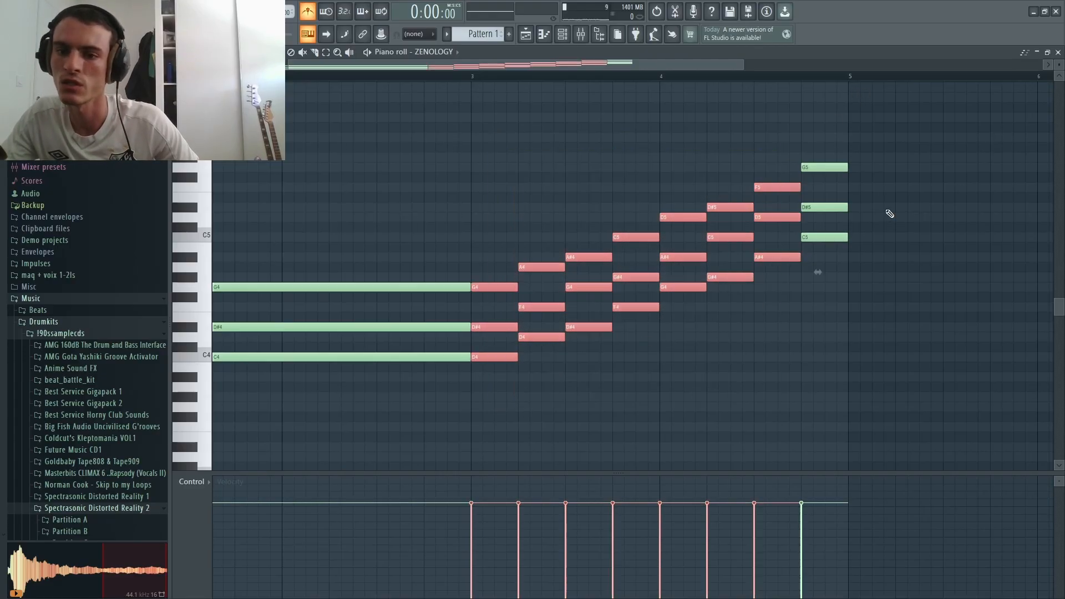
pyautogui.moveTo(878, 147); pyautogui.dragTo(836, 249)
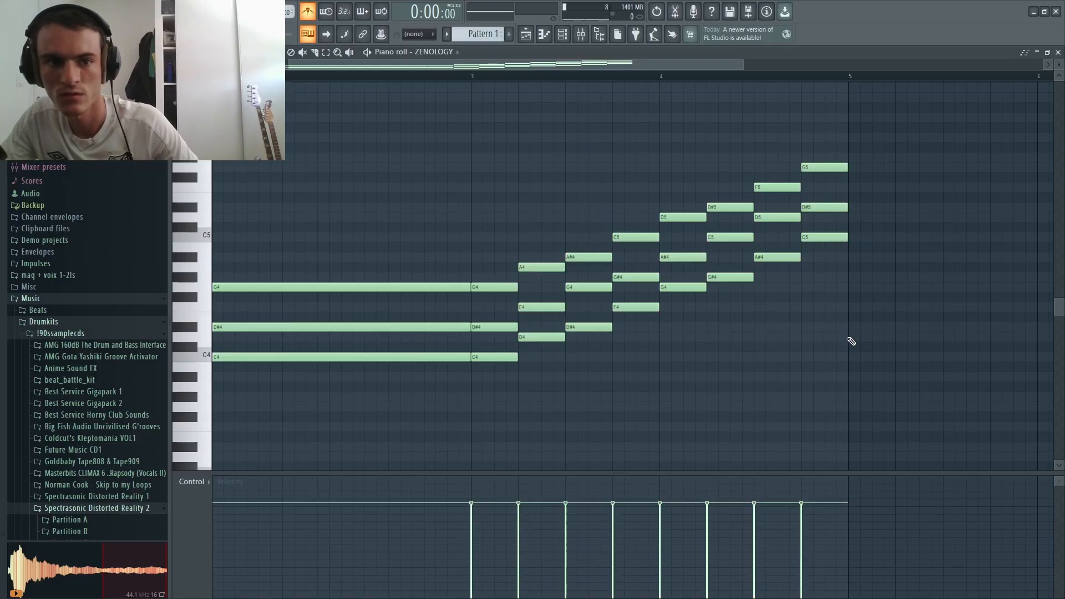
pyautogui.moveTo(858, 132); pyautogui.dragTo(846, 334)
pyautogui.press('Delete')
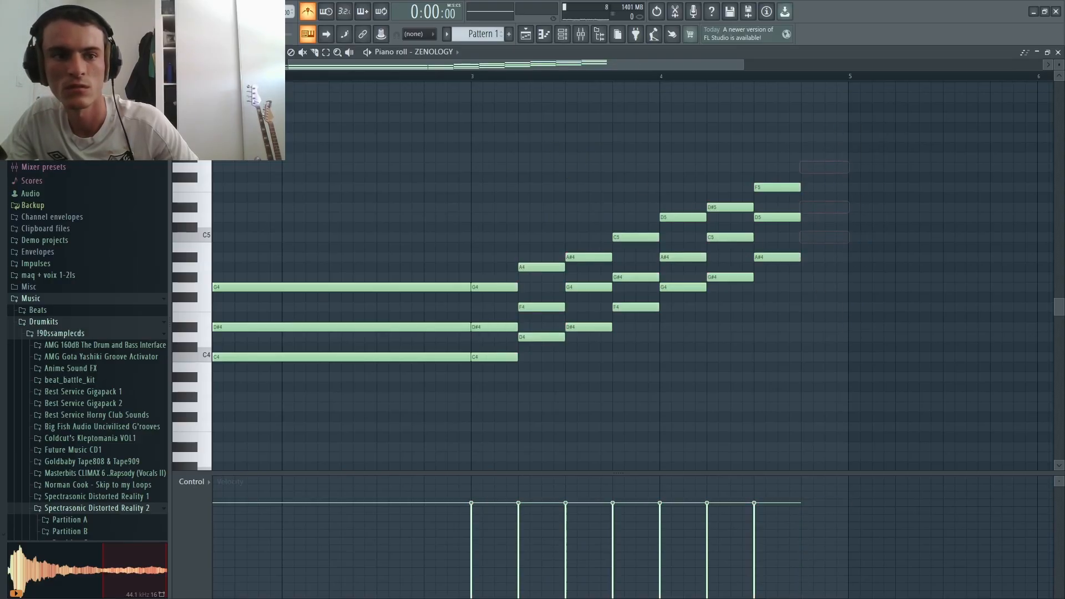
pyautogui.hotkey('ctrl', 'z')
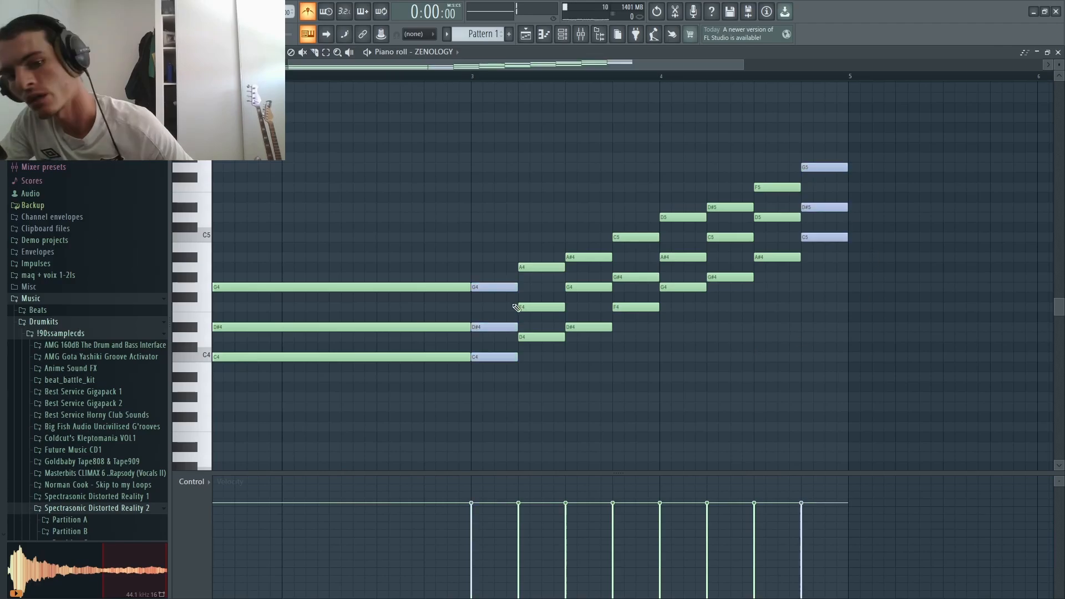
# Step: Compare the scale's opening C4 chord with its closing C5 chord by selecting each and sounding its root note
pyautogui.moveTo(538, 142); pyautogui.dragTo(779, 376)
pyautogui.moveTo(477, 239); pyautogui.dragTo(495, 388)
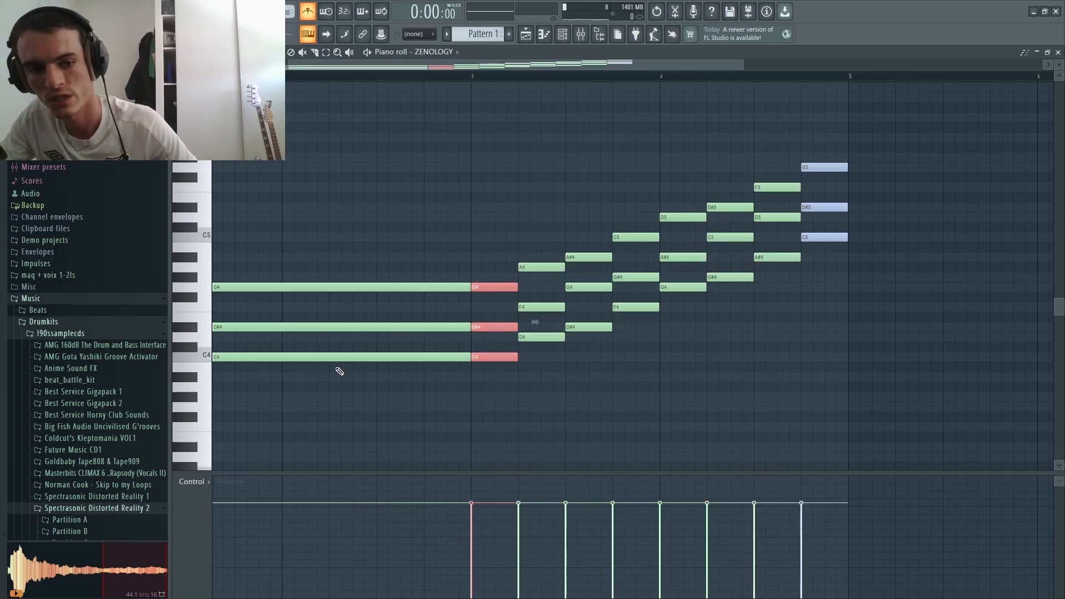
pyautogui.click(197, 360)
pyautogui.click(197, 359)
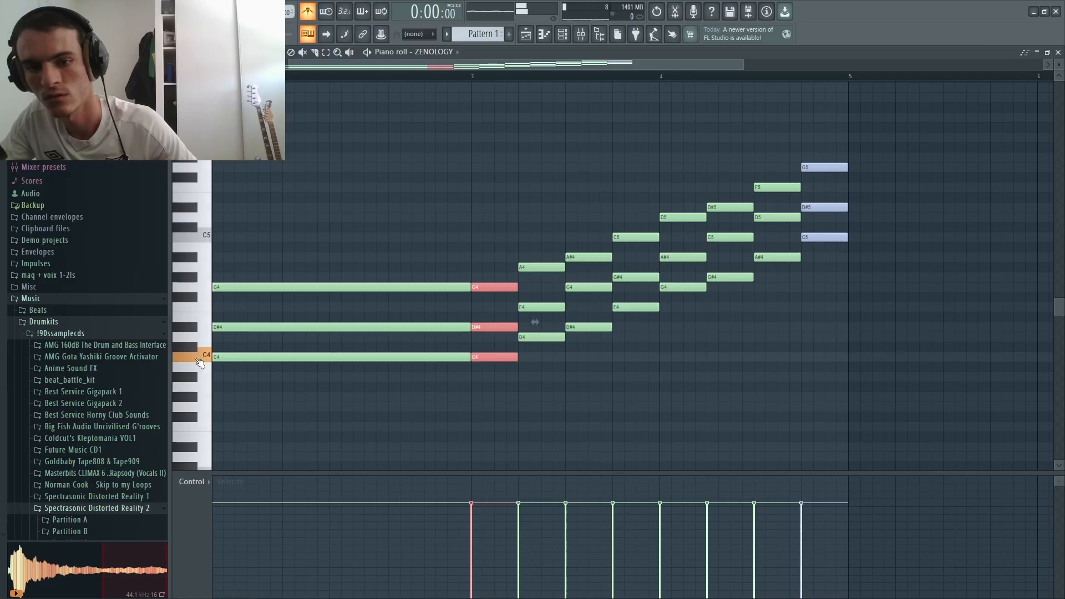
pyautogui.keyDown('ctrl'); pyautogui.click(873, 256); pyautogui.keyUp('ctrl')
pyautogui.moveTo(873, 257); pyautogui.dragTo(840, 123)
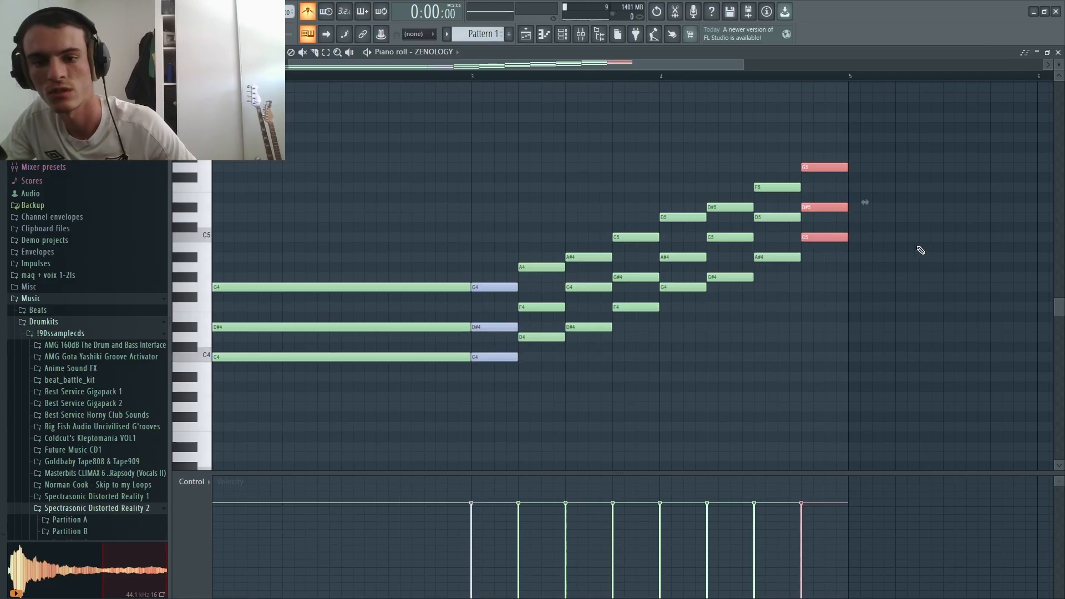
pyautogui.click(189, 237)
pyautogui.click(188, 237)
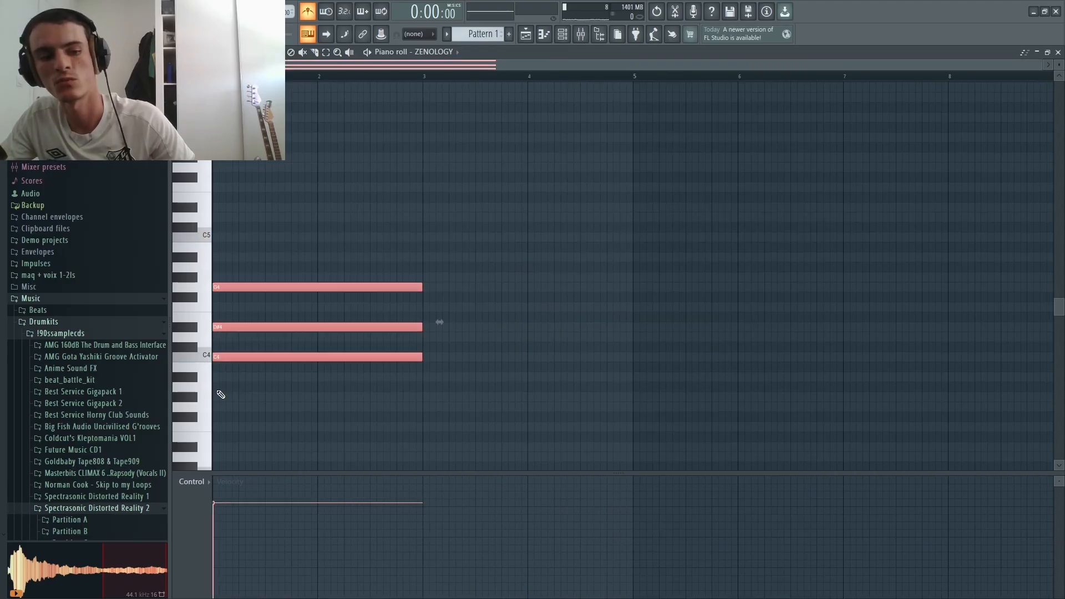
# Step: Duplicate the two-bar C4 minor chord into bars 3 and 4 and transpose the copy up to F4 minor
pyautogui.hotkey('ctrl', 'b')
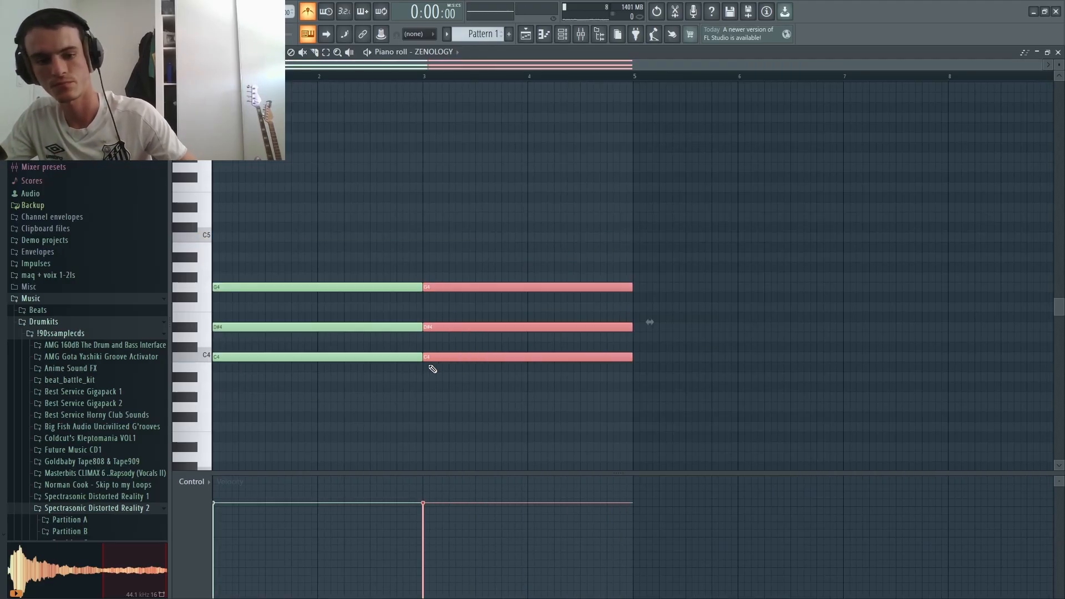
pyautogui.press('Up')
pyautogui.press('Up')
pyautogui.press('Up')
pyautogui.press('Up')
pyautogui.press('Up')
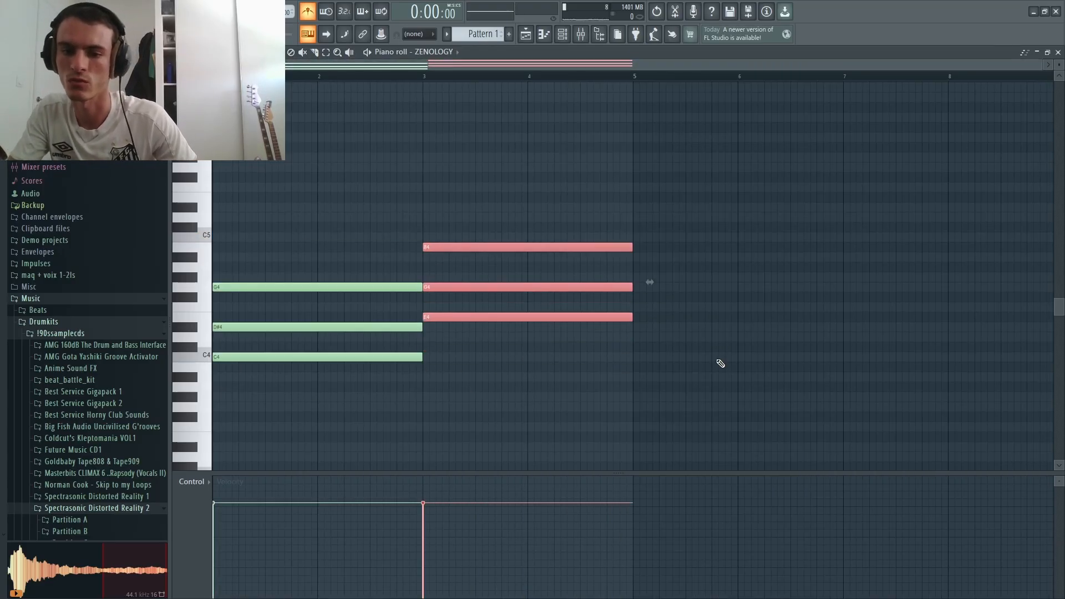
pyautogui.hotkey('ctrl', 'd')
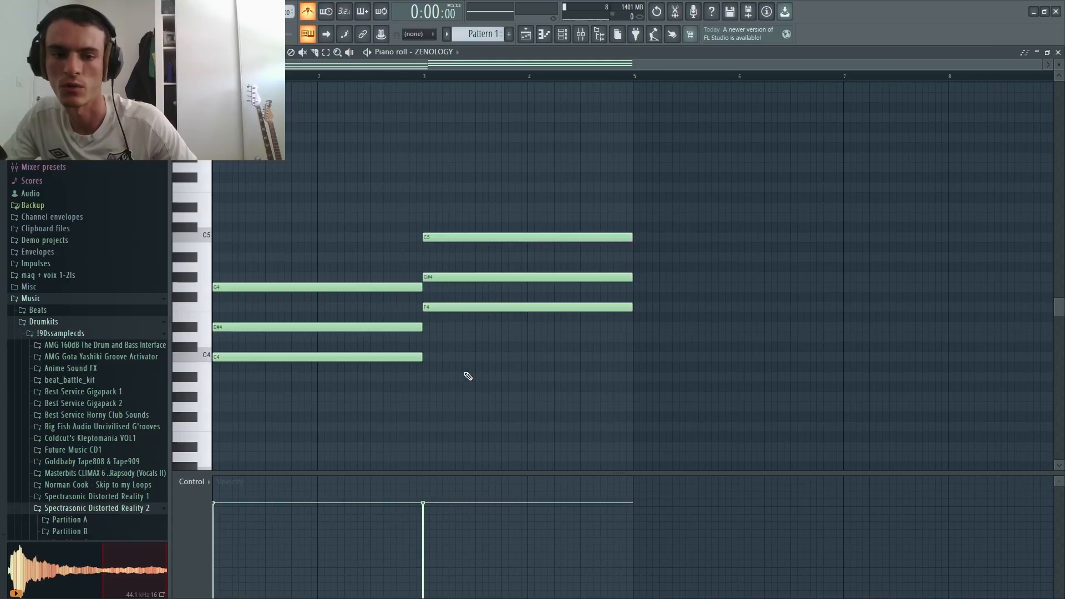
# Step: Play the two-chord progression, open ZENOLOGY and audition its Cinematic keys preset
pyautogui.scroll(-3, 466, 372)
pyautogui.press('space')
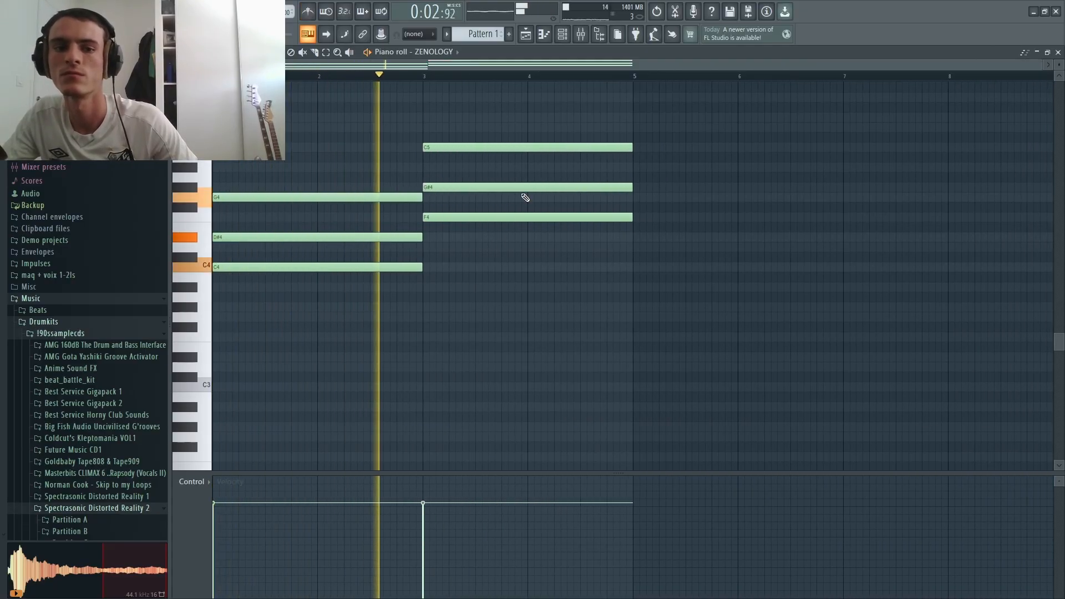
pyautogui.click(563, 37)
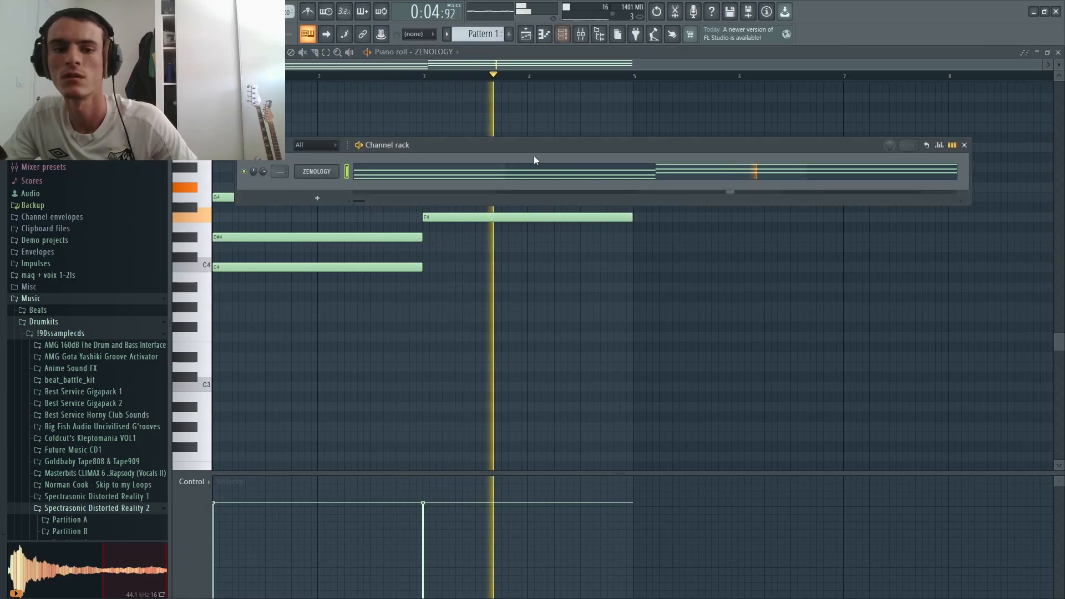
pyautogui.click(316, 171)
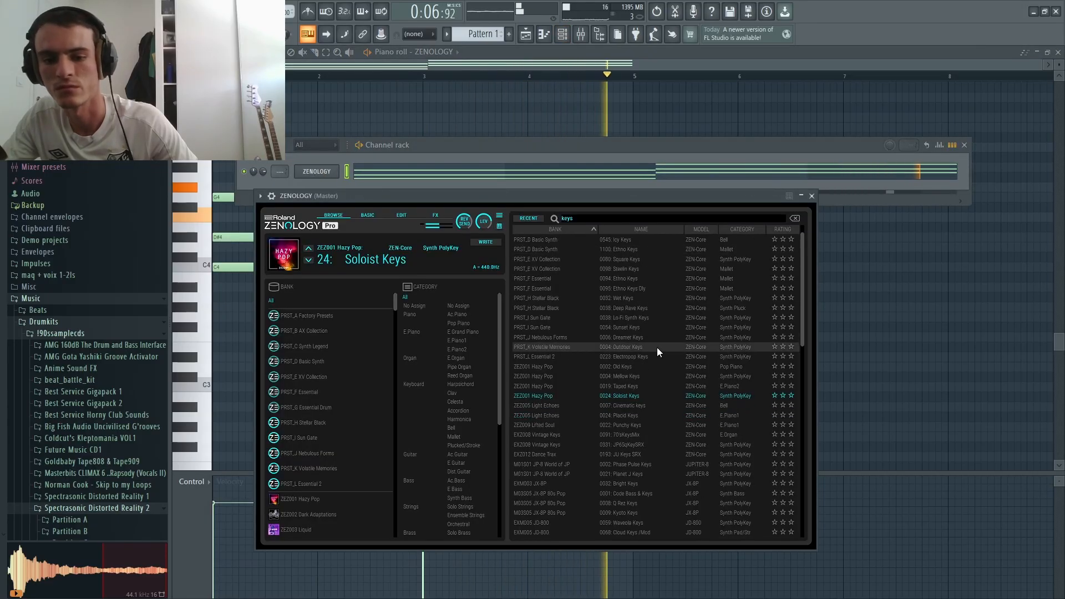
pyautogui.scroll(-2, 657, 348)
pyautogui.click(648, 386)
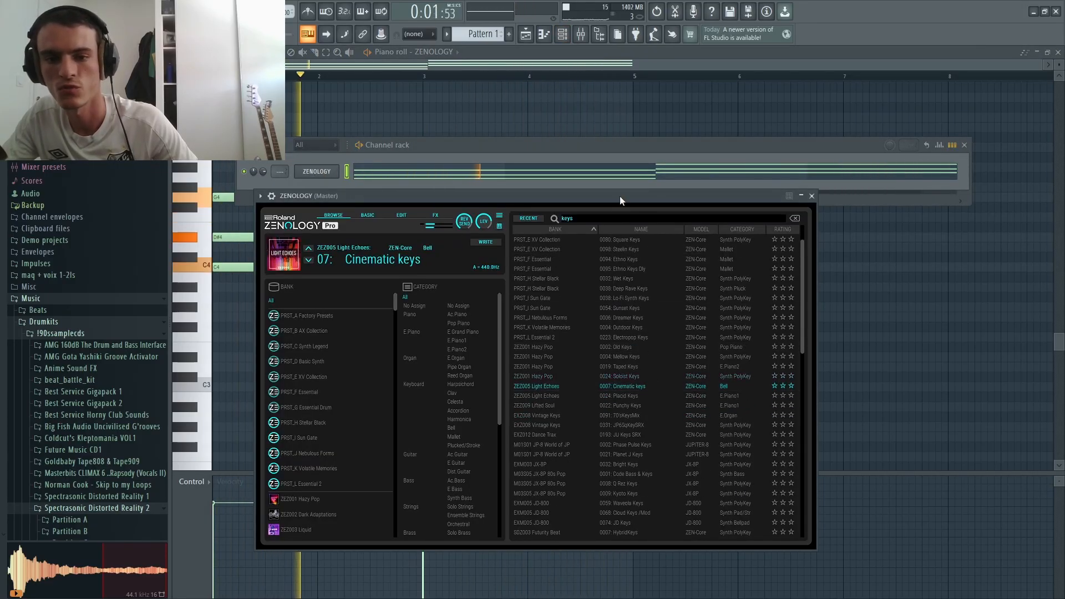
pyautogui.moveTo(620, 196); pyautogui.dragTo(666, 220)
pyautogui.press('space')
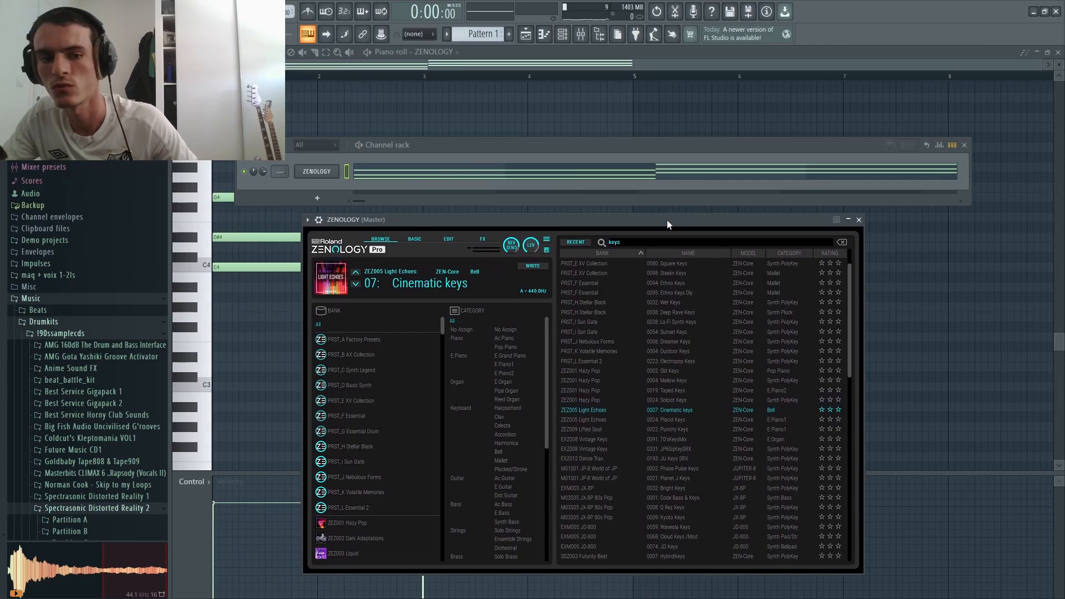
pyautogui.press('space')
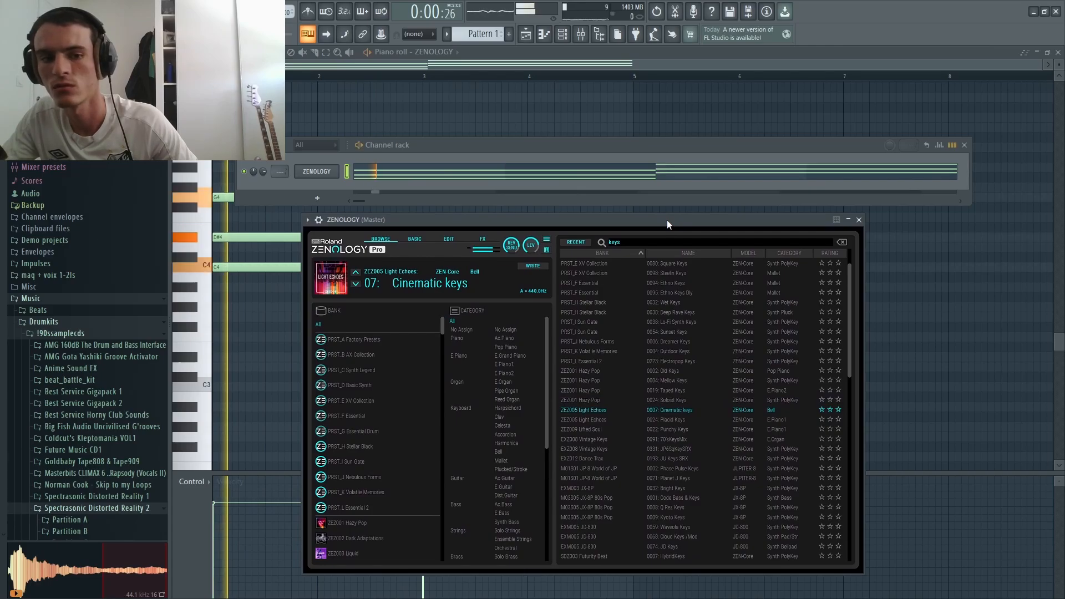
# Step: Audition the Placid Keys preset, load Jeans Keys as the sound, and return to the piano roll with playback stopped
pyautogui.click(700, 419)
pyautogui.moveTo(683, 219); pyautogui.dragTo(699, 220)
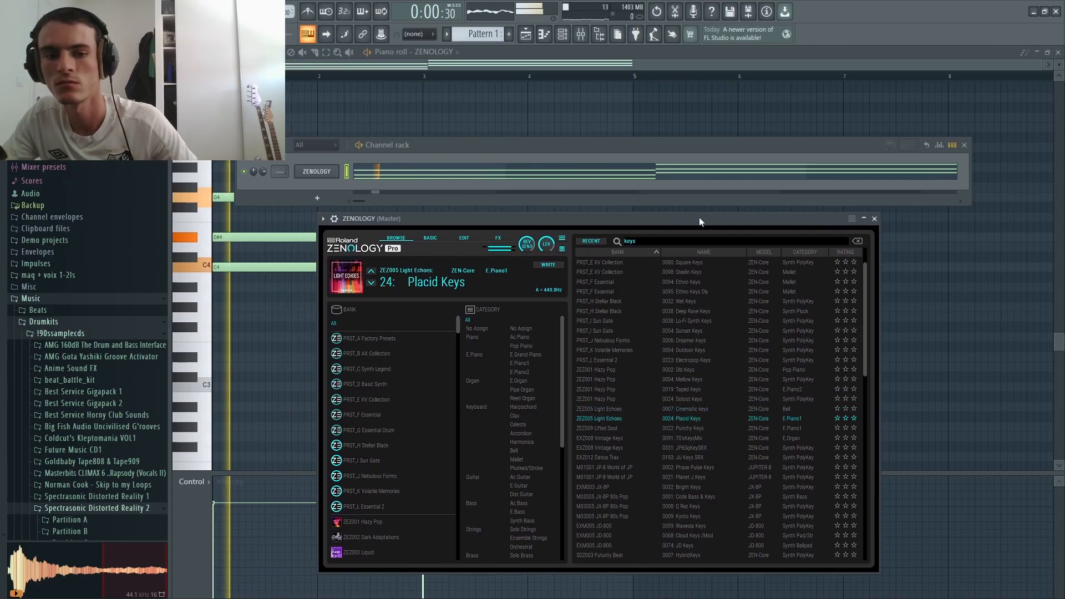
pyautogui.click(699, 450)
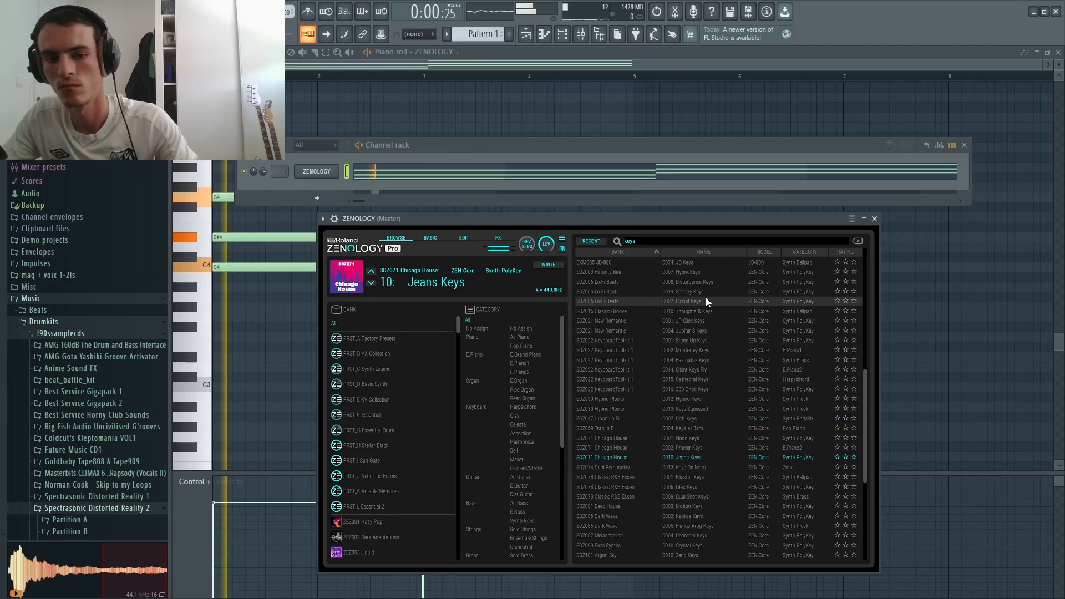
pyautogui.click(549, 120)
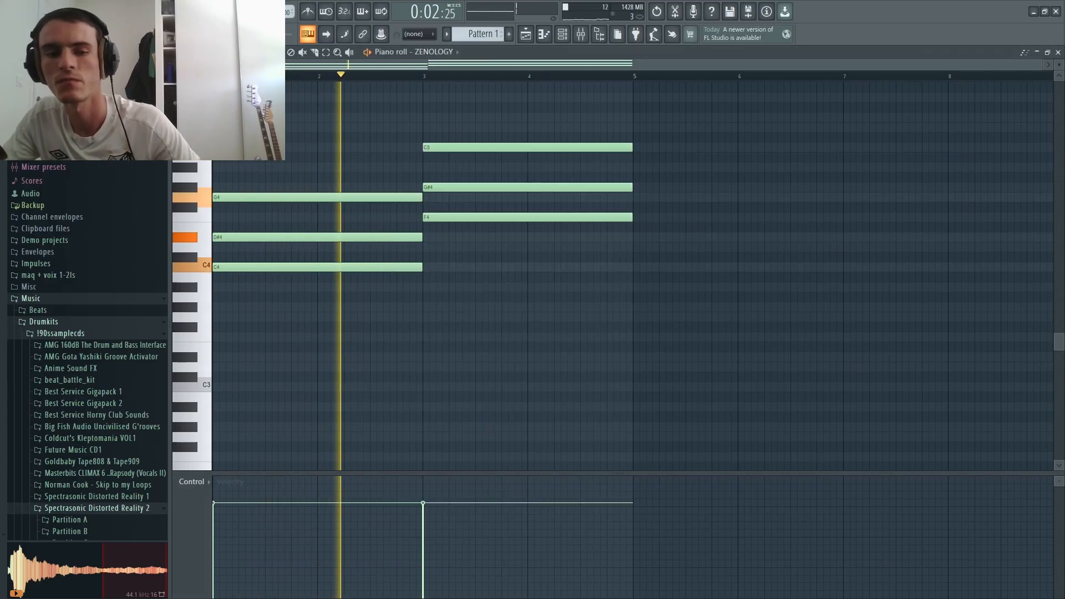
pyautogui.press('space')
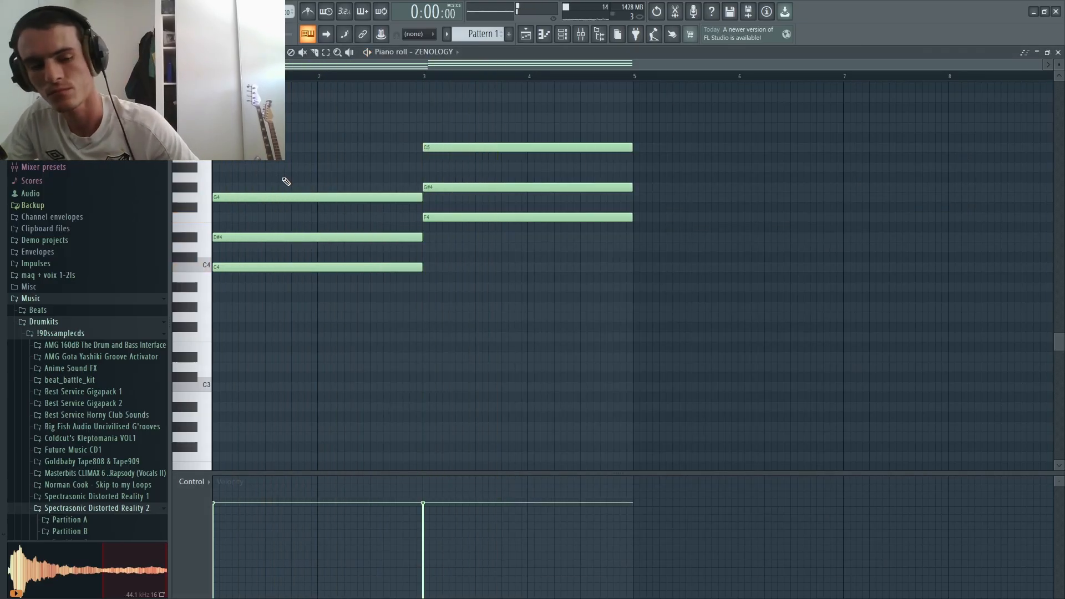
# Step: Play the C minor and F minor chords from the start and stop playback
pyautogui.scroll(2, 295, 234)
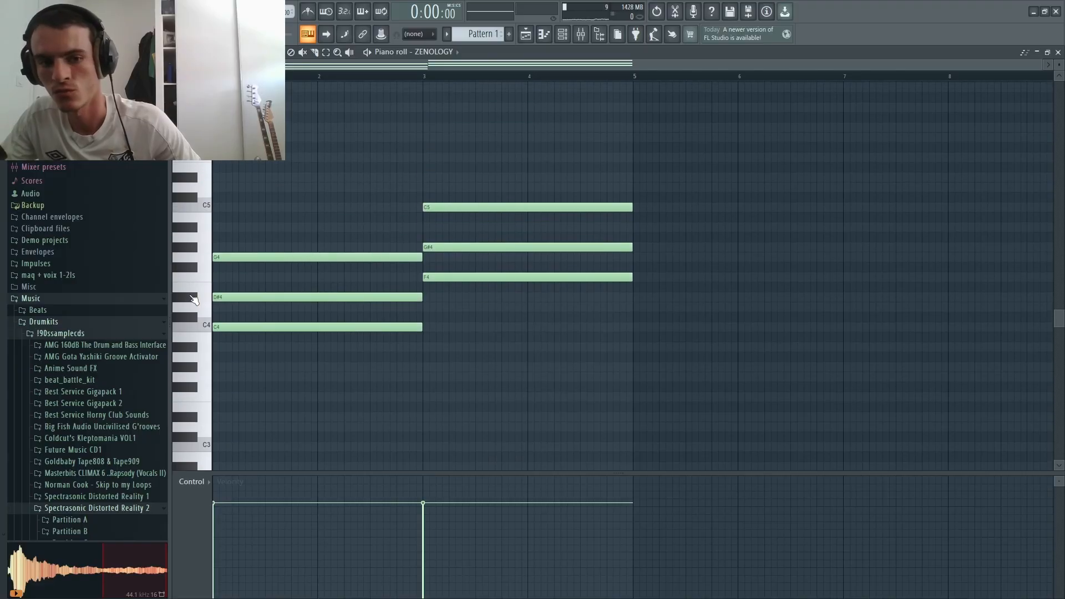
pyautogui.moveTo(534, 163); pyautogui.dragTo(355, 371)
pyautogui.scroll(1, 437, 204)
pyautogui.keyDown('ctrl'); pyautogui.click(438, 203); pyautogui.keyUp('ctrl')
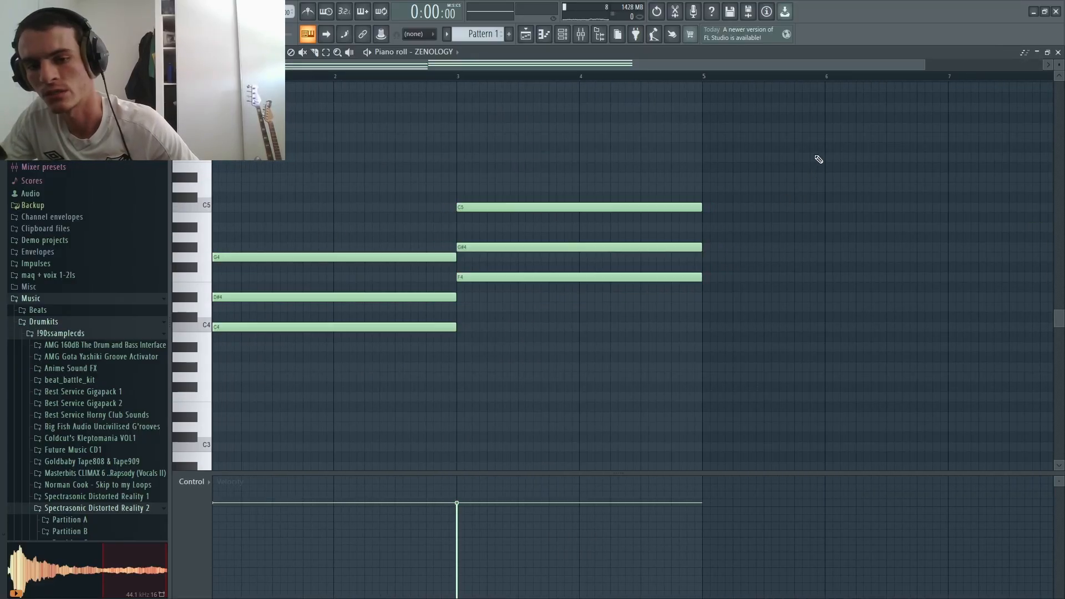
pyautogui.moveTo(815, 156); pyautogui.dragTo(180, 412)
pyautogui.scroll(2, 242, 294)
pyautogui.scroll(-1, 308, 244)
pyautogui.keyDown('ctrl'); pyautogui.click(309, 244); pyautogui.keyUp('ctrl')
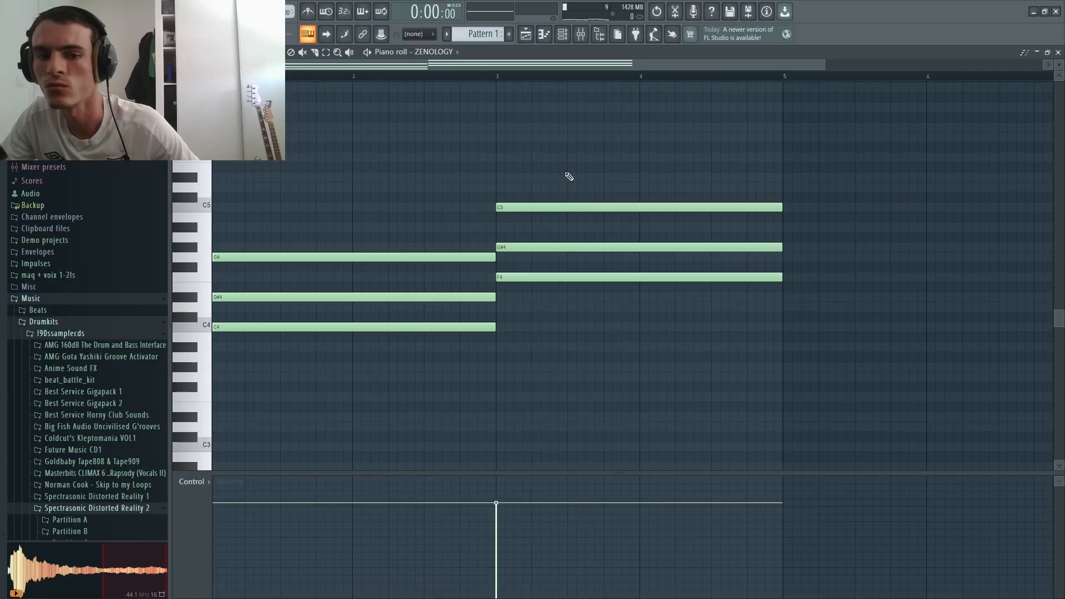
pyautogui.press('space')
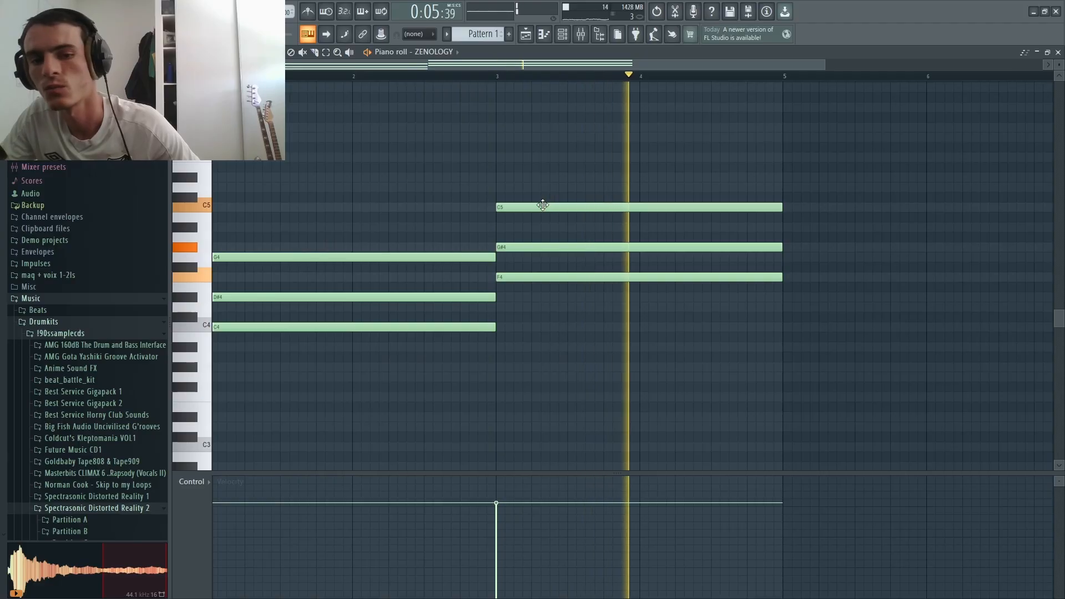
pyautogui.press('space')
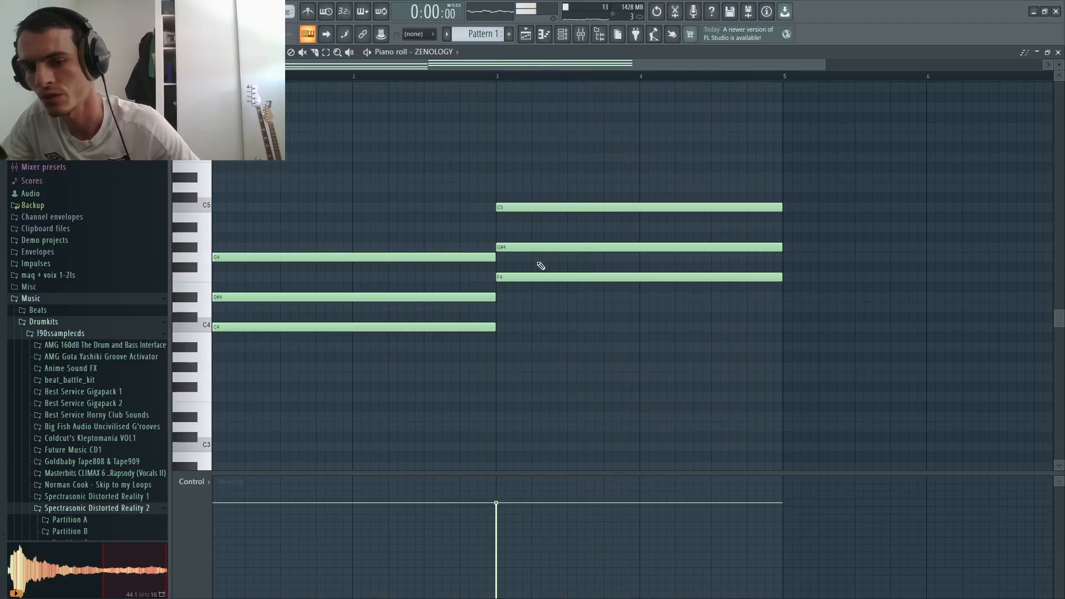
# Step: Copy the root notes C4 and F4 one octave up to C5 and F5 and play the progression
pyautogui.moveTo(505, 319); pyautogui.dragTo(453, 392)
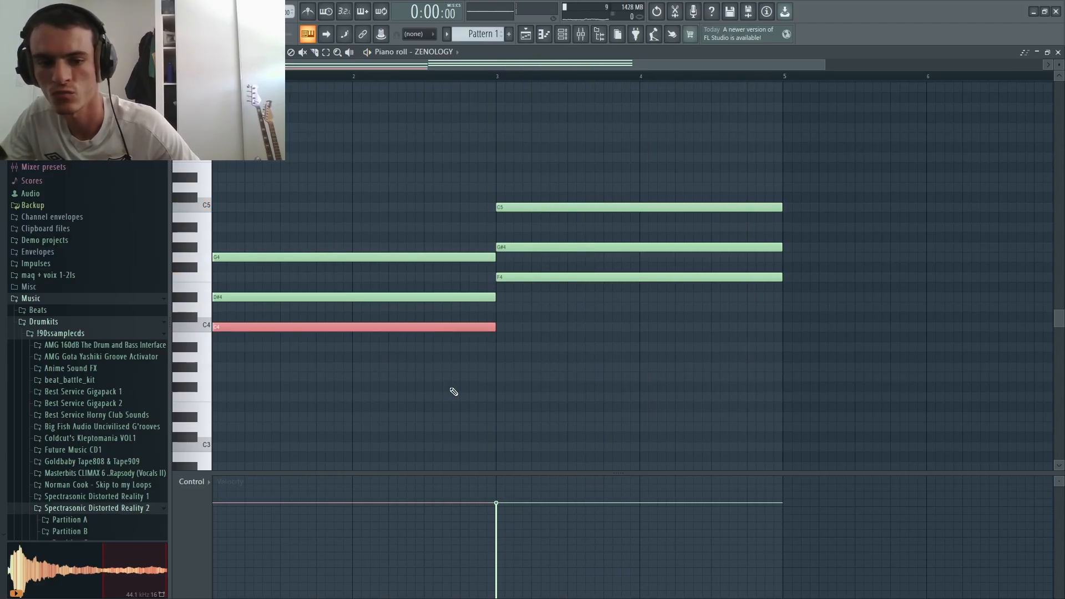
pyautogui.keyDown('ctrl'); pyautogui.click(523, 277); pyautogui.keyUp('ctrl')
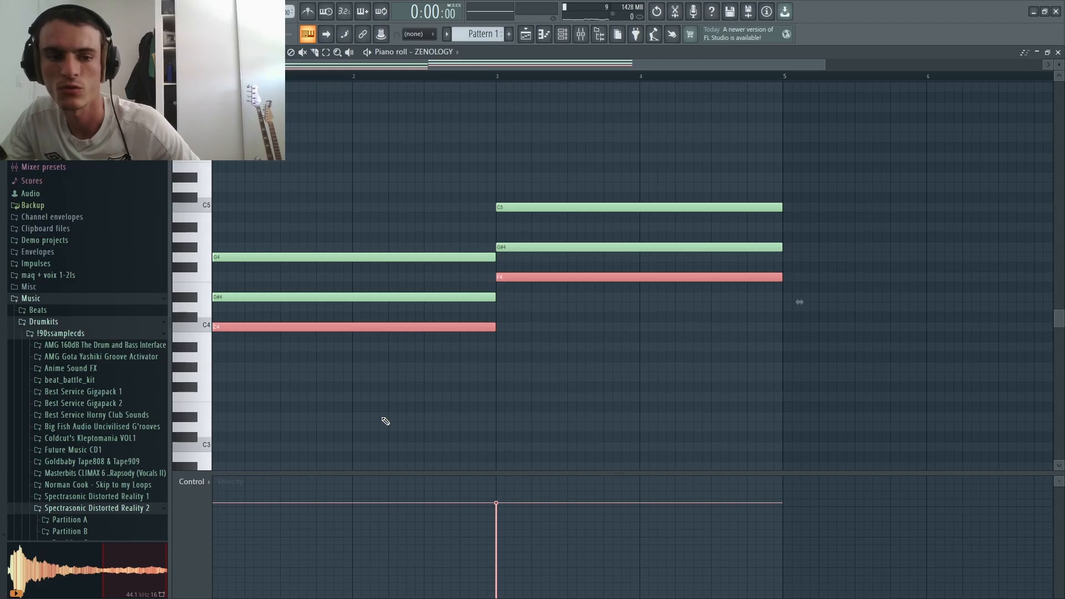
pyautogui.rightClick(523, 276)
pyautogui.hotkey('ctrl', 'z')
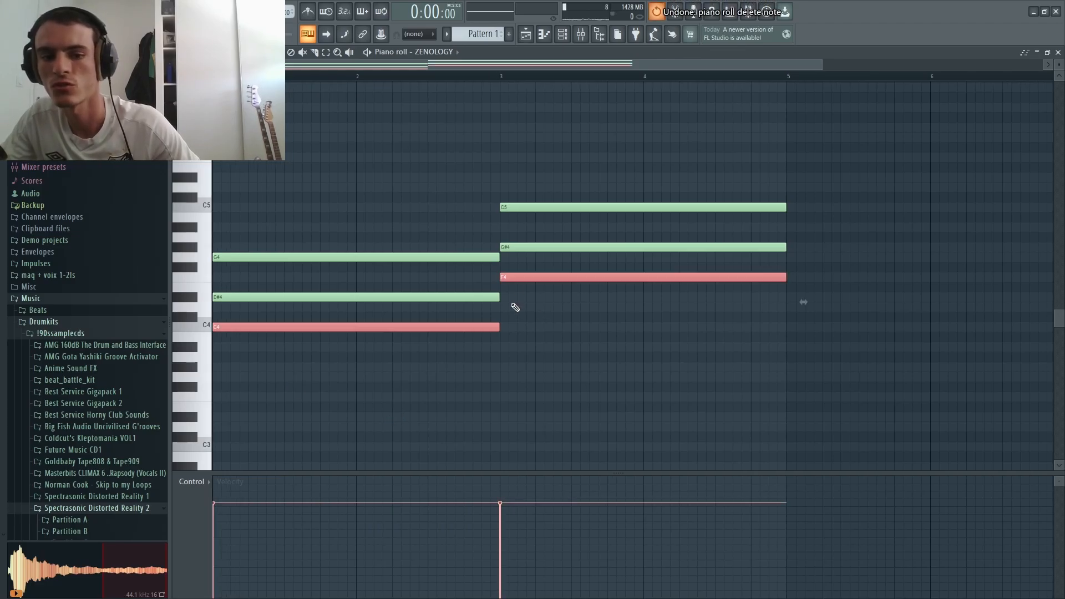
pyautogui.keyDown('ctrl'); pyautogui.click(557, 310); pyautogui.keyUp('ctrl')
pyautogui.keyDown('ctrl'); pyautogui.click(563, 277); pyautogui.keyUp('ctrl')
pyautogui.keyDown('ctrl'); pyautogui.click(521, 327); pyautogui.keyUp('ctrl')
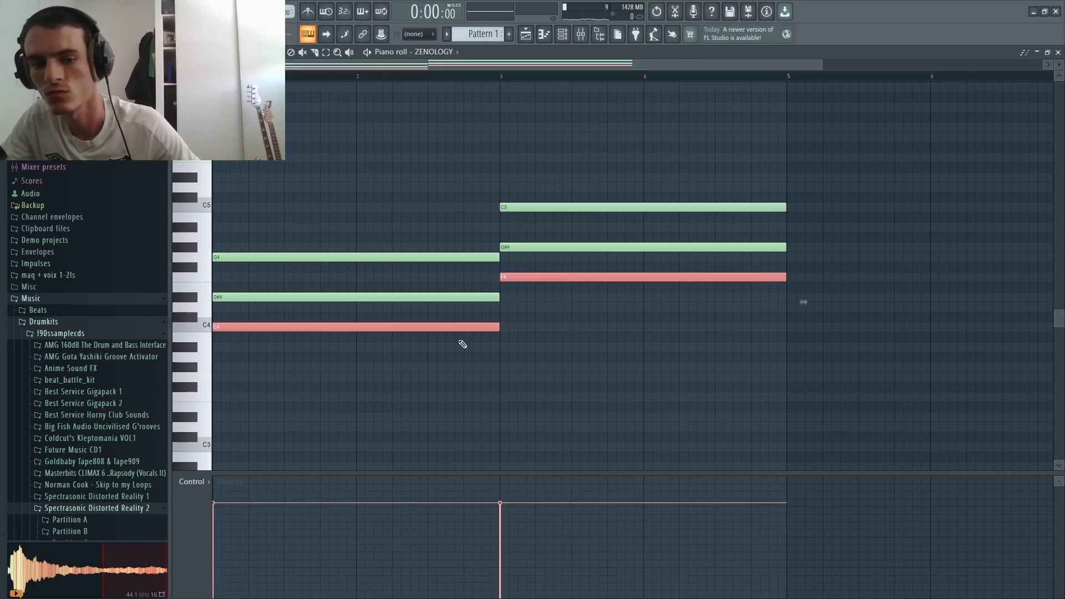
pyautogui.moveTo(251, 330); pyautogui.dragTo(221, 332)
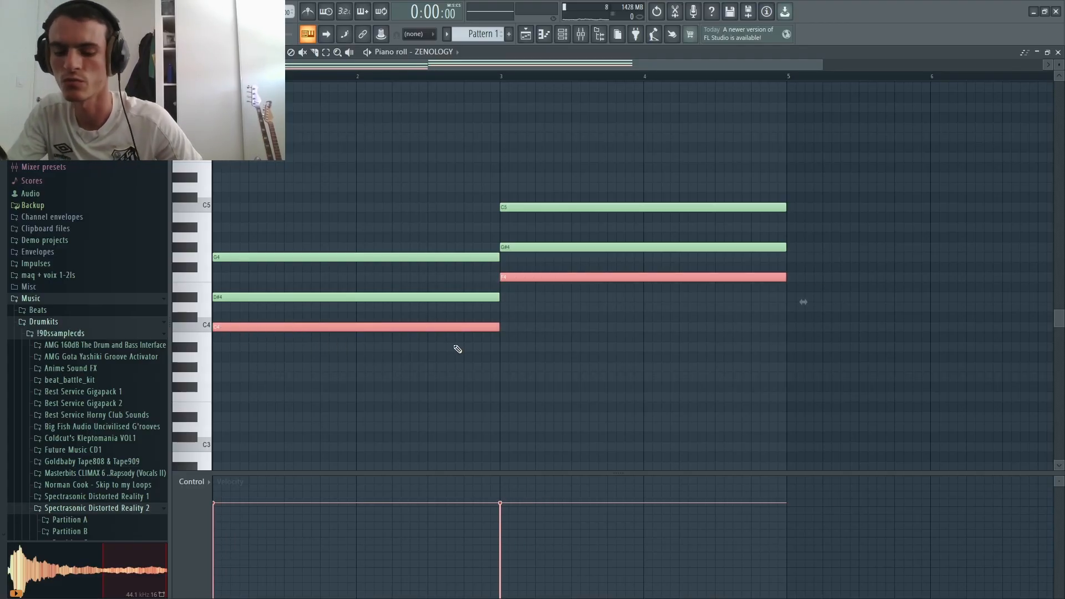
pyautogui.hotkey('ctrl', 'Up')
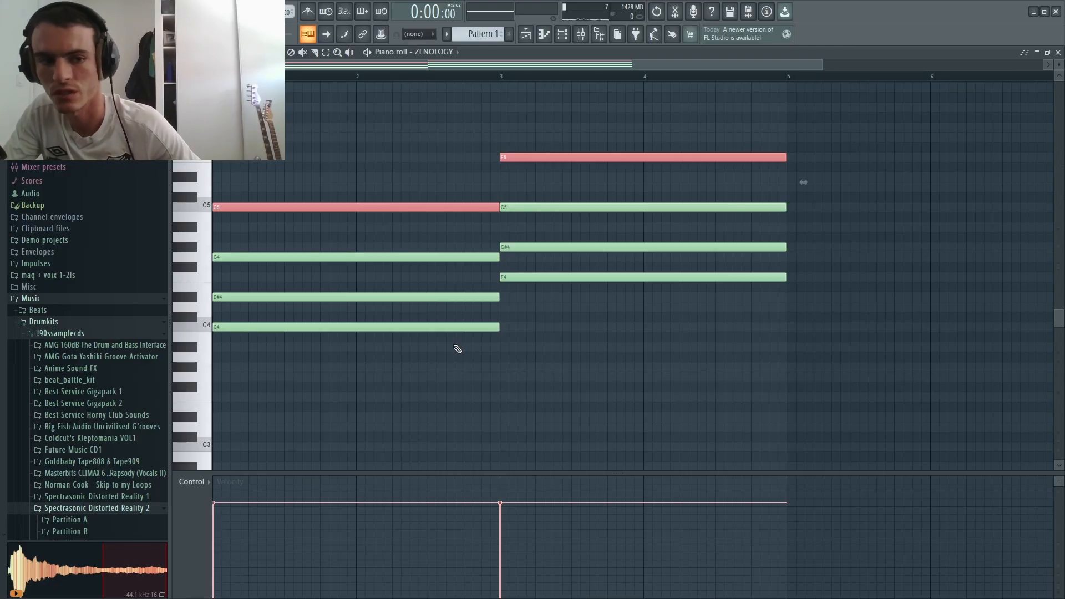
pyautogui.press('space')
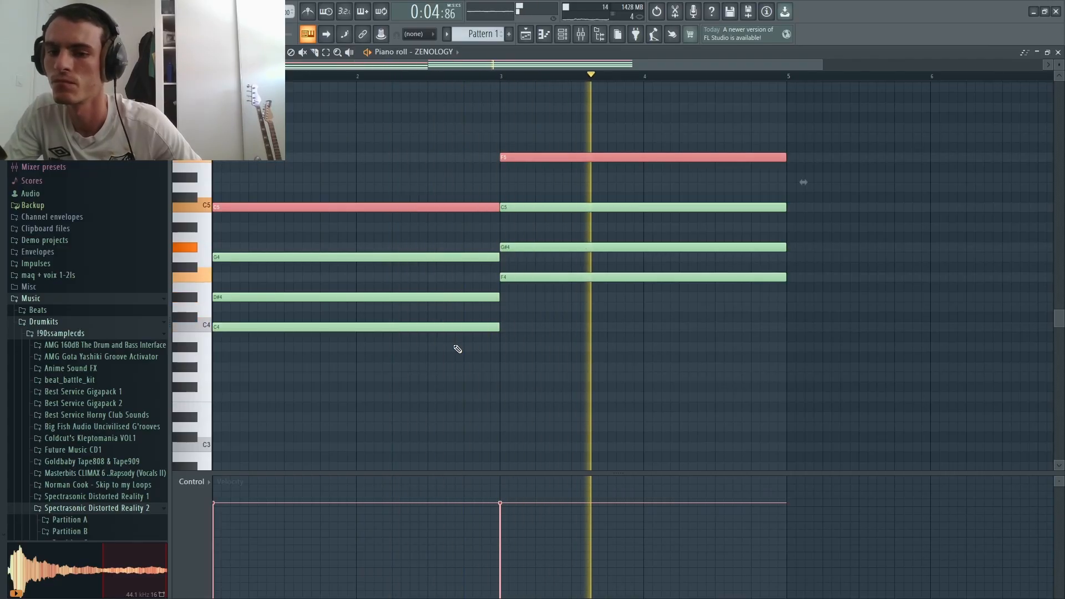
# Step: Move the copied root notes C5 and F5 down two octaves to C3 and F3 and play the progression
pyautogui.press('space')
pyautogui.hotkey('ctrl', 'Down')
pyautogui.hotkey('ctrl', 'Down')
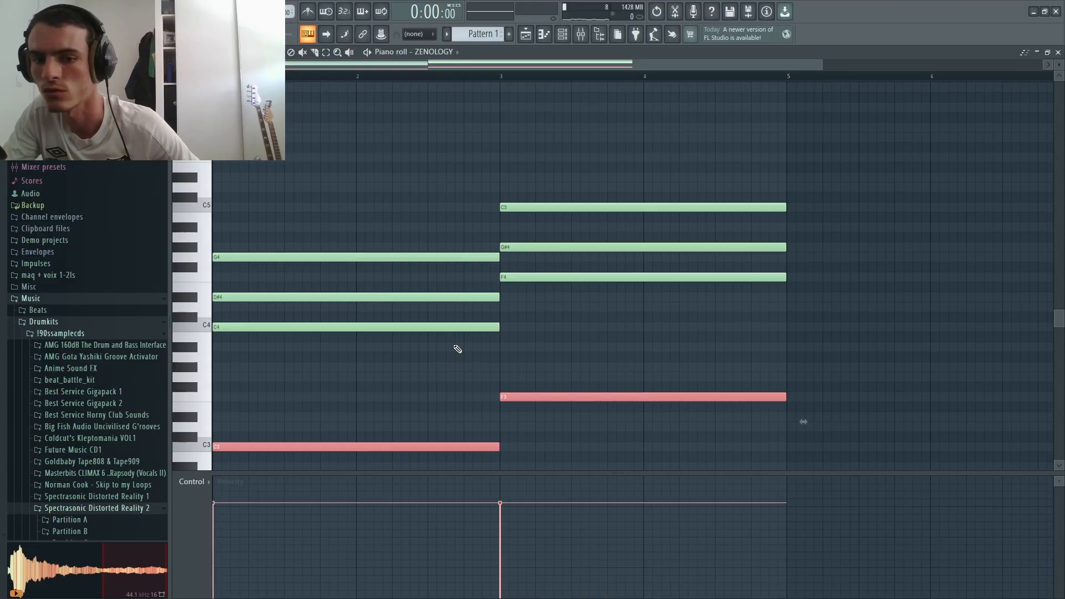
pyautogui.press('space')
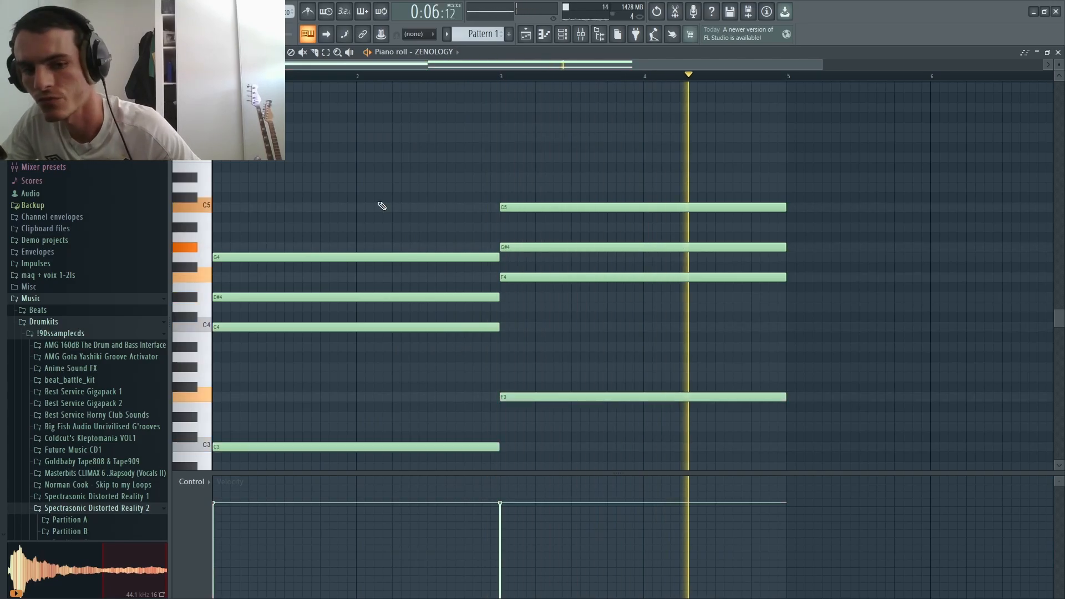
pyautogui.press('space')
# Step: Lower the top C5 of the F minor chord one octave to C4 and play the progression
pyautogui.scroll(-2, 396, 219)
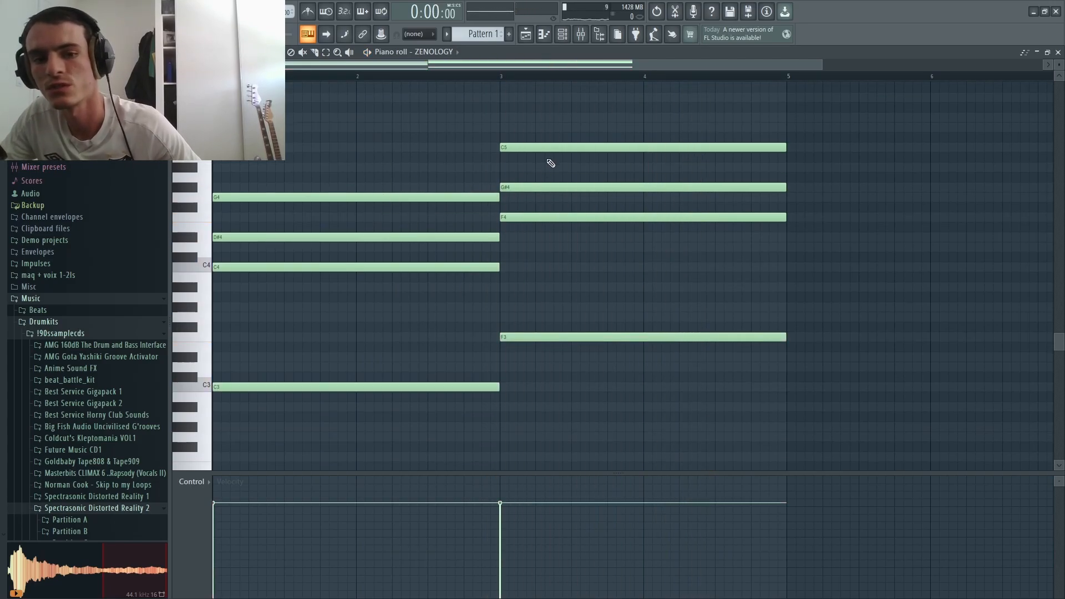
pyautogui.moveTo(550, 123); pyautogui.dragTo(553, 194)
pyautogui.keyDown('ctrl'); pyautogui.click(555, 181); pyautogui.keyUp('ctrl')
pyautogui.keyDown('ctrl'); pyautogui.click(542, 147); pyautogui.keyUp('ctrl')
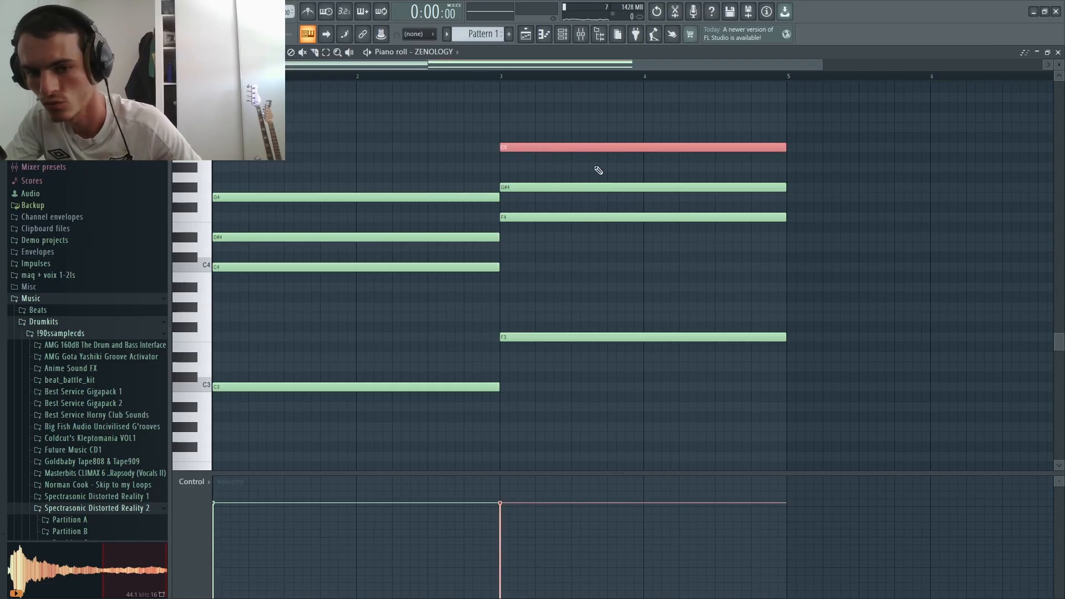
pyautogui.hotkey('ctrl', 'Down')
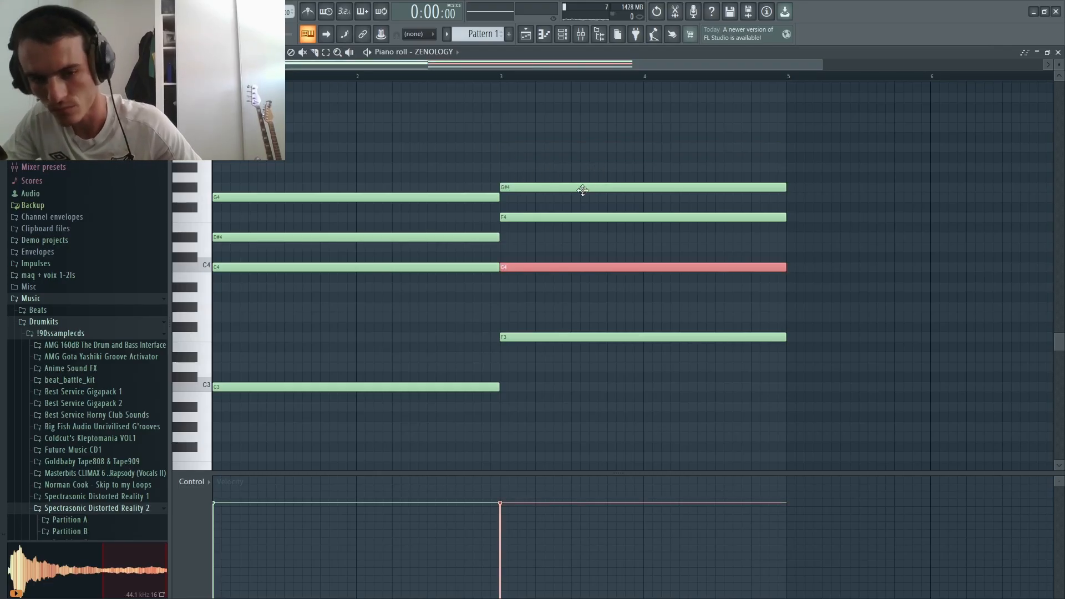
pyautogui.keyDown('ctrl'); pyautogui.click(599, 275); pyautogui.keyUp('ctrl')
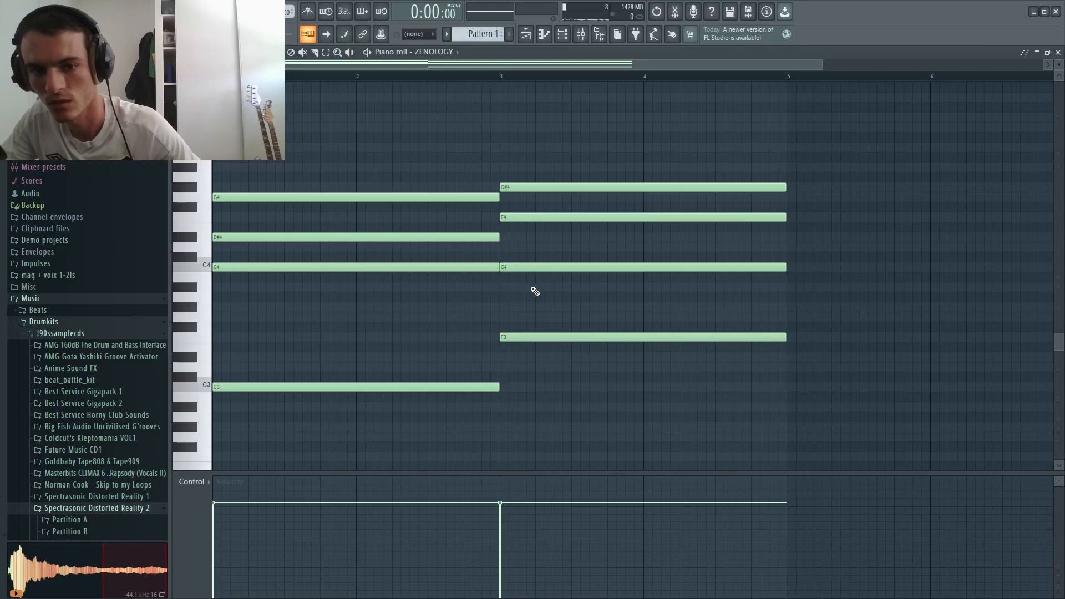
pyautogui.press('space')
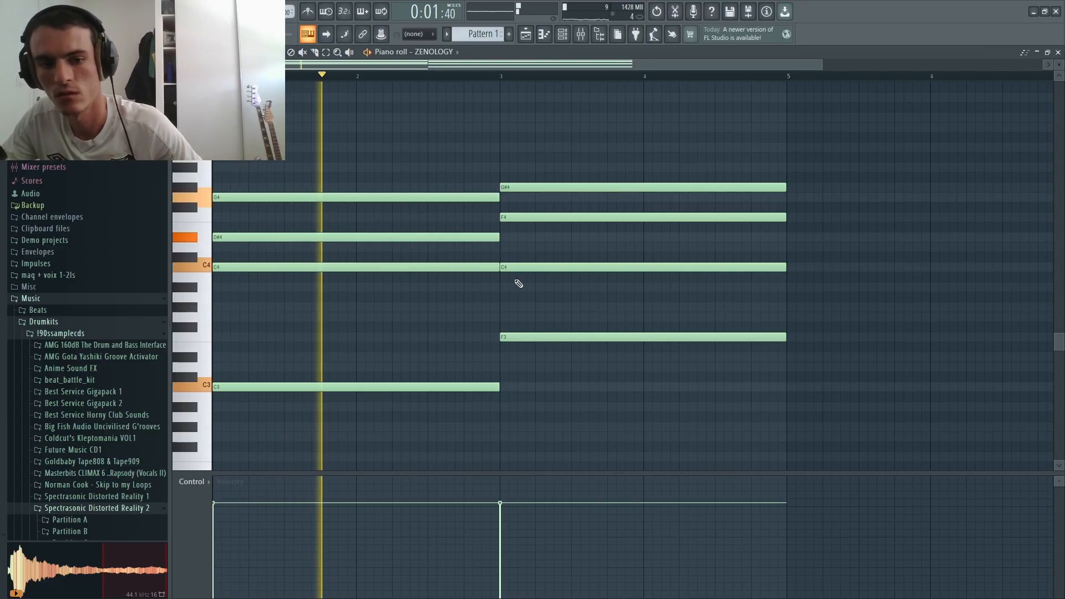
pyautogui.keyDown('ctrl'); pyautogui.click(522, 267); pyautogui.keyUp('ctrl')
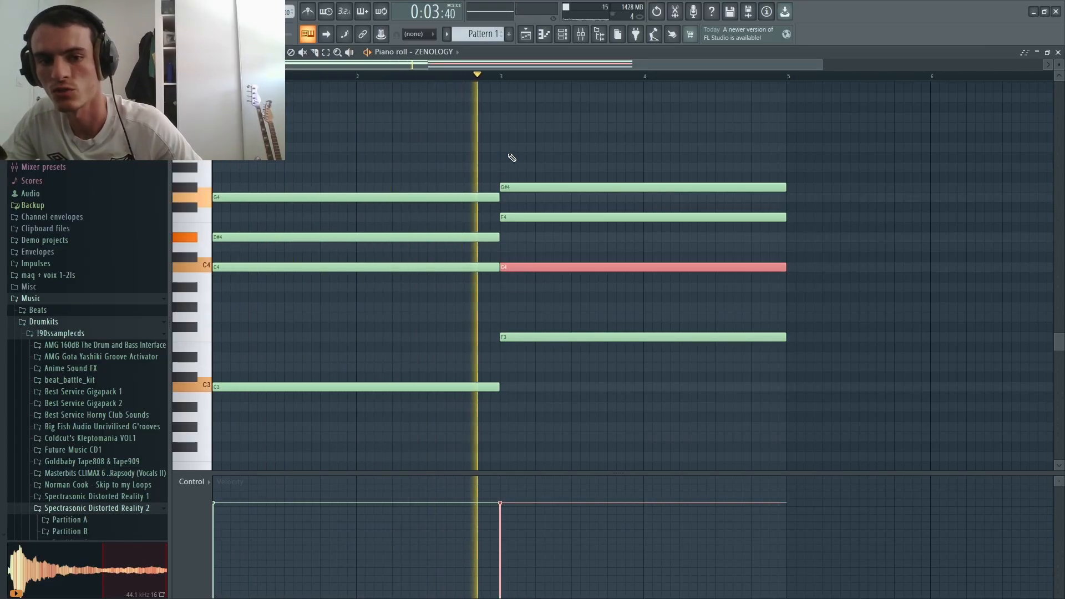
pyautogui.moveTo(667, 143); pyautogui.dragTo(671, 277)
pyautogui.keyDown('ctrl'); pyautogui.click(892, 271); pyautogui.keyUp('ctrl')
pyautogui.press('space')
# Step: Draw a two-bar F minor chord of F4, G#4 and C5 starting at bar 5
pyautogui.scroll(2, 892, 271)
pyautogui.click(561, 218)
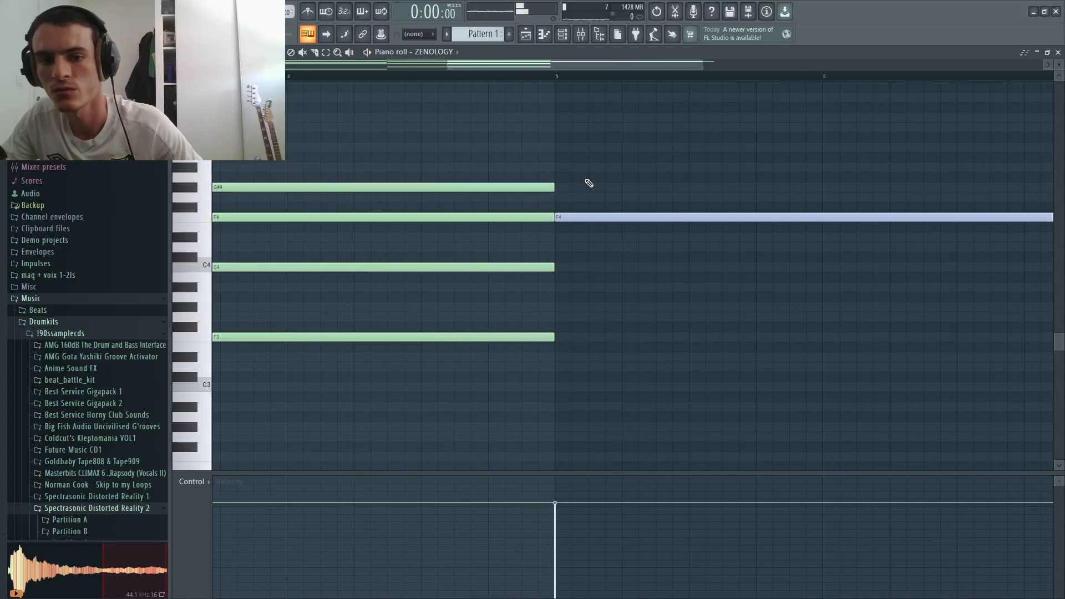
pyautogui.click(560, 188)
pyautogui.click(561, 148)
pyautogui.scroll(-2, 350, 231)
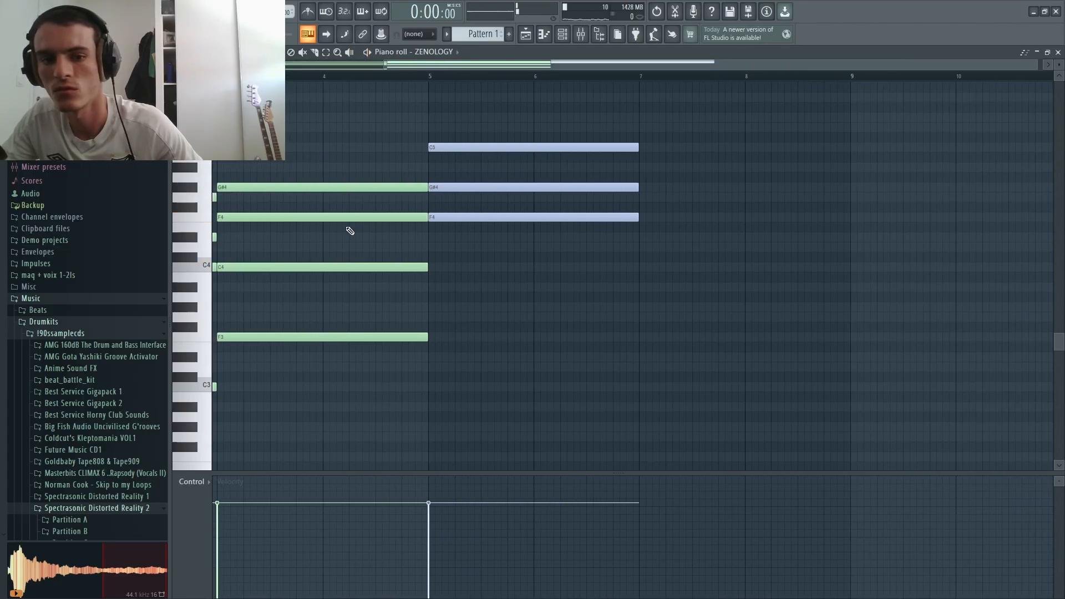
# Step: Lower the C5 of the bar 5 chord one octave to C4 and clear the selection
pyautogui.scroll(2, 516, 214)
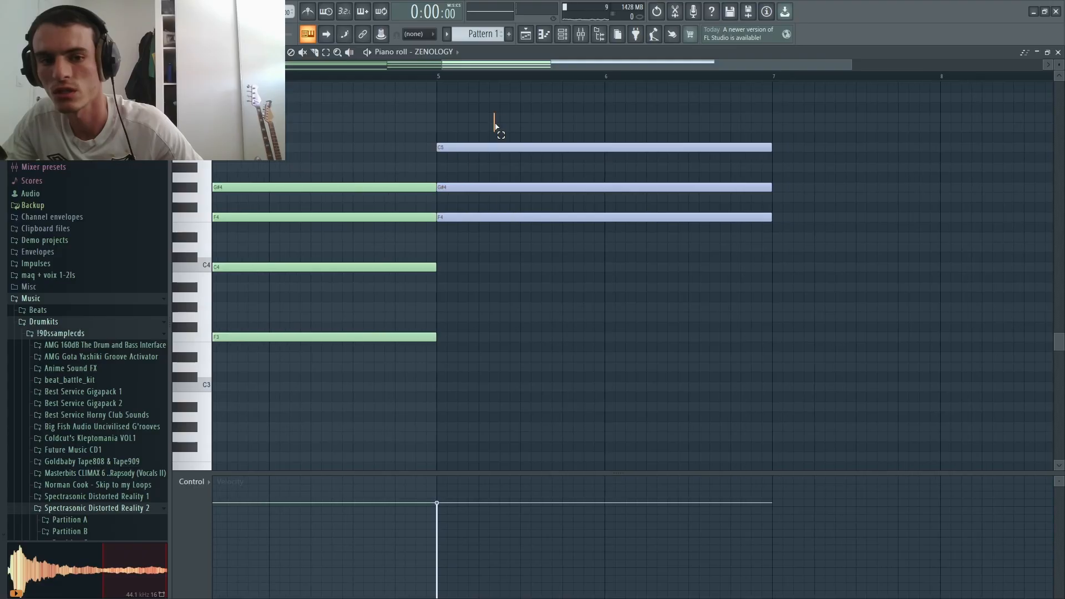
pyautogui.moveTo(495, 119); pyautogui.dragTo(467, 279)
pyautogui.scroll(3, 467, 279)
pyautogui.keyDown('ctrl'); pyautogui.click(482, 219); pyautogui.keyUp('ctrl')
pyautogui.keyDown('ctrl'); pyautogui.click(482, 177); pyautogui.keyUp('ctrl')
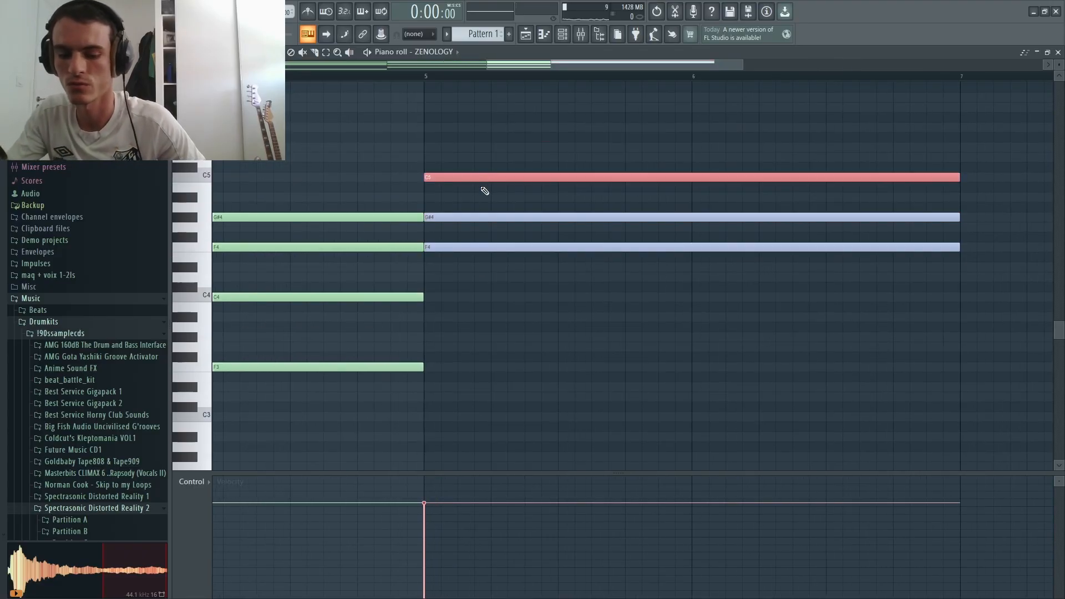
pyautogui.hotkey('ctrl', 'Down')
pyautogui.keyDown('ctrl'); pyautogui.click(438, 285); pyautogui.keyUp('ctrl')
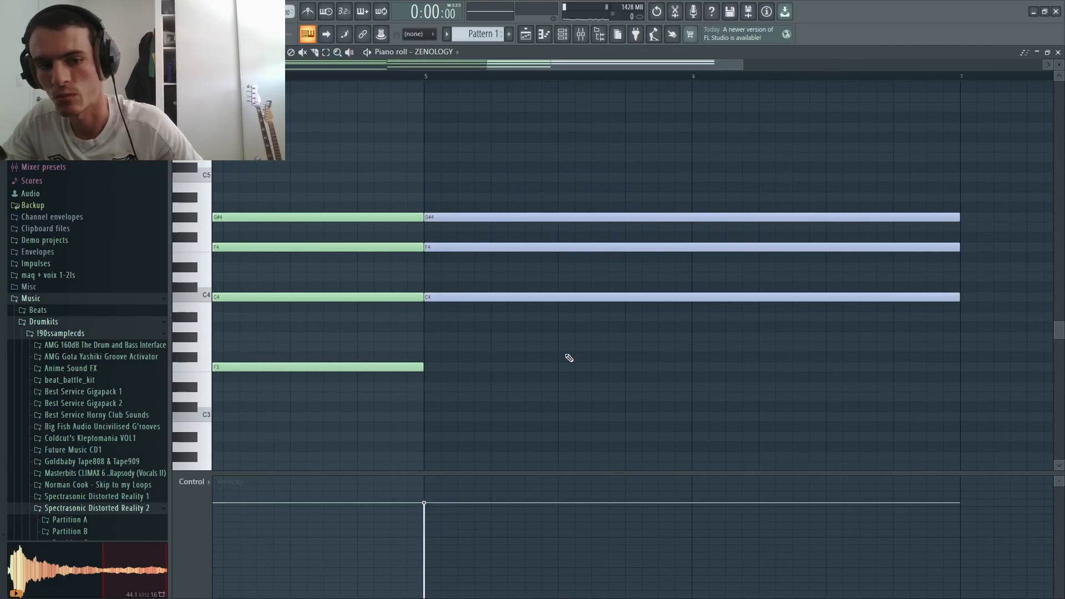
# Step: Lower the bar 5 chord's G#4 to G#3, raise it back an octave, and audition the chord
pyautogui.keyDown('ctrl'); pyautogui.click(520, 218); pyautogui.keyUp('ctrl')
pyautogui.hotkey('ctrl', 'Down')
pyautogui.keyDown('ctrl'); pyautogui.click(524, 218); pyautogui.keyUp('ctrl')
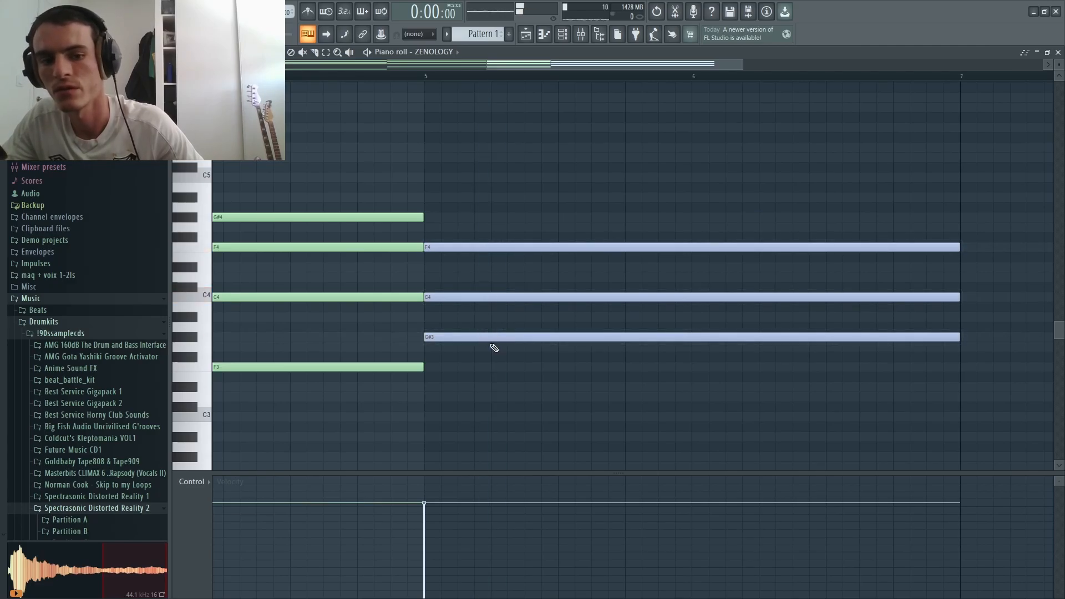
pyautogui.keyDown('ctrl'); pyautogui.click(494, 337); pyautogui.keyUp('ctrl')
pyautogui.hotkey('ctrl', 'Up')
pyautogui.keyDown('alt'); pyautogui.rightClick(532, 341); pyautogui.keyUp('alt')
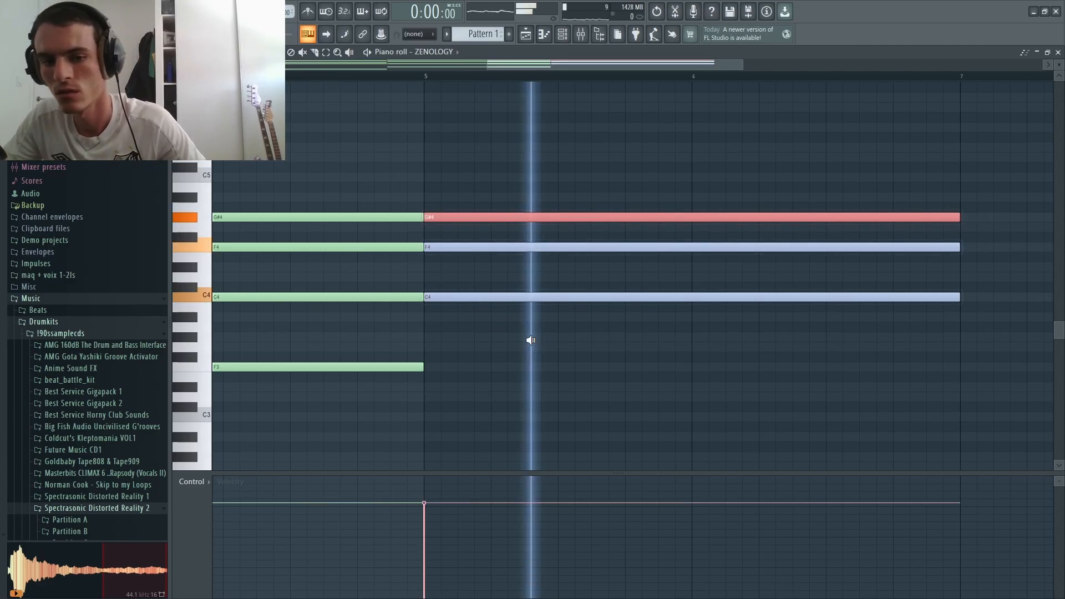
# Step: Raise C4 to C5 and F4 to F5 in the bar 5 chord and audition the inversion
pyautogui.moveTo(549, 286); pyautogui.dragTo(557, 323)
pyautogui.hotkey('ctrl', 'Up')
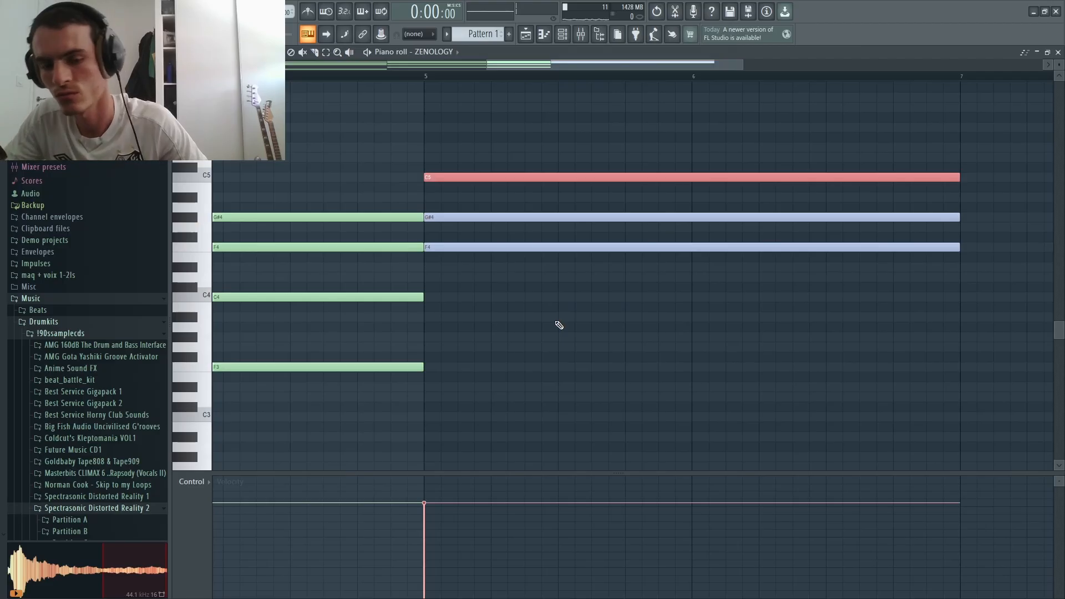
pyautogui.keyDown('ctrl'); pyautogui.click(503, 248); pyautogui.keyUp('ctrl')
pyautogui.hotkey('ctrl', 'Up')
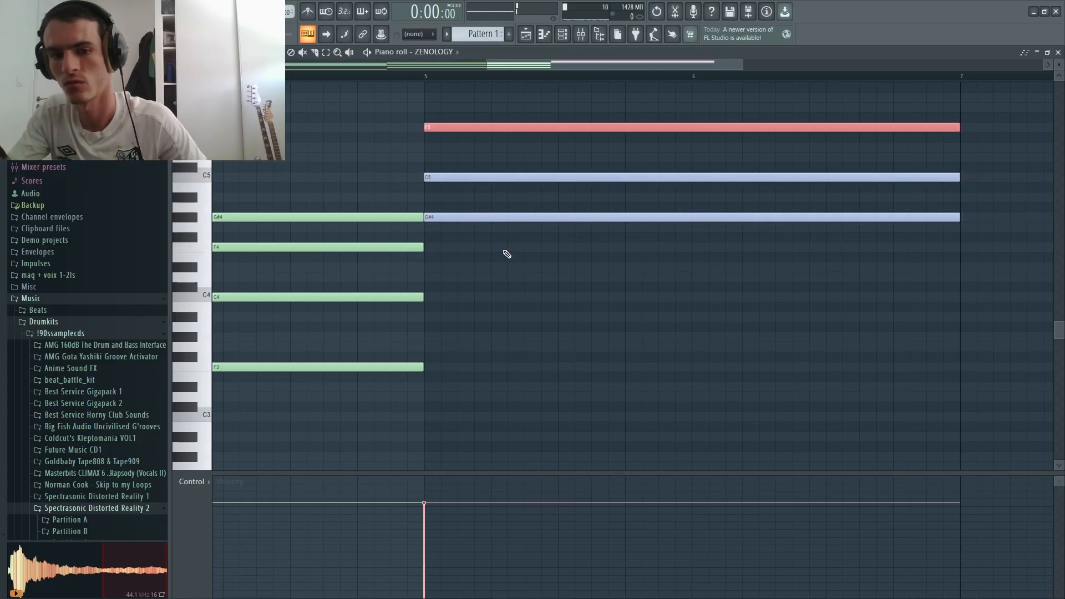
pyautogui.keyDown('alt'); pyautogui.rightClick(501, 268); pyautogui.keyUp('alt')
# Step: Raise G#4 to G#5 and C5 to C6 in the bar 5 chord, auditioning each inversion
pyautogui.scroll(2, 501, 270)
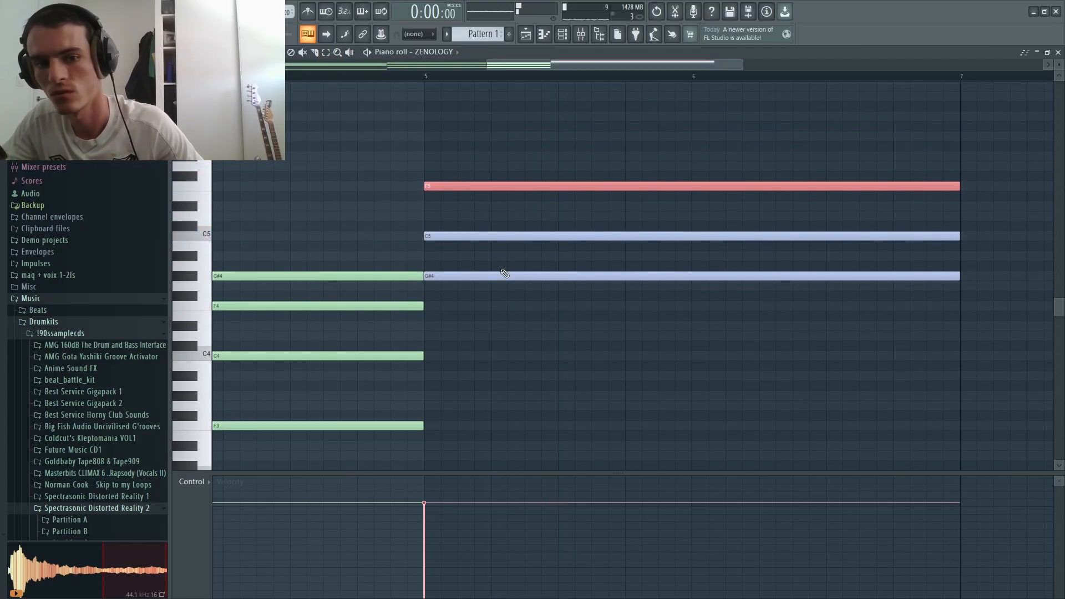
pyautogui.keyDown('ctrl'); pyautogui.click(503, 276); pyautogui.keyUp('ctrl')
pyautogui.hotkey('ctrl', 'Up')
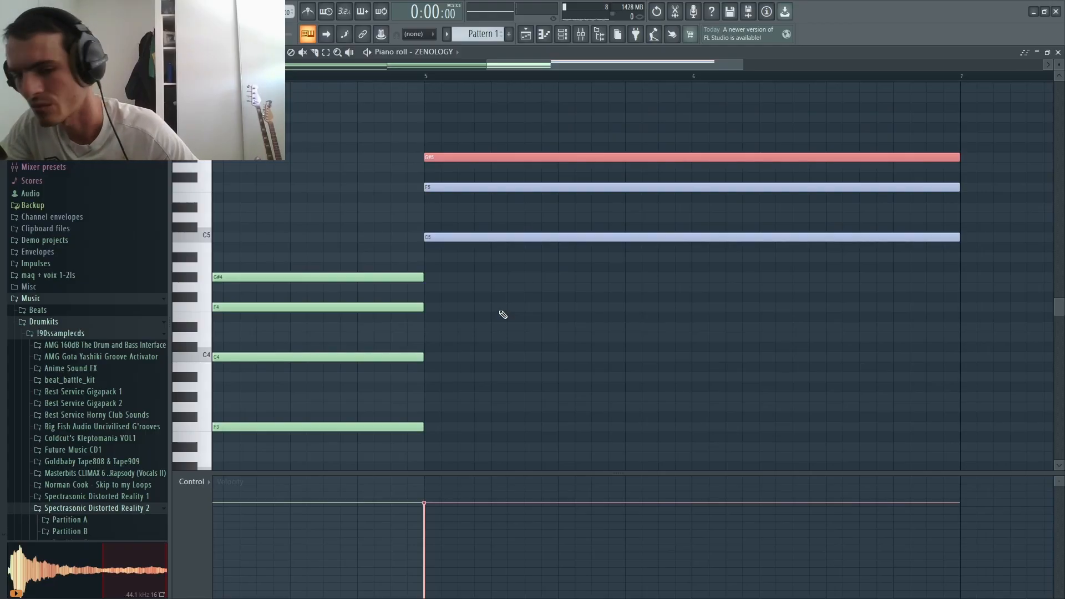
pyautogui.keyDown('alt'); pyautogui.rightClick(516, 301); pyautogui.keyUp('alt')
pyautogui.scroll(1, 516, 302)
pyautogui.moveTo(547, 227); pyautogui.dragTo(548, 255)
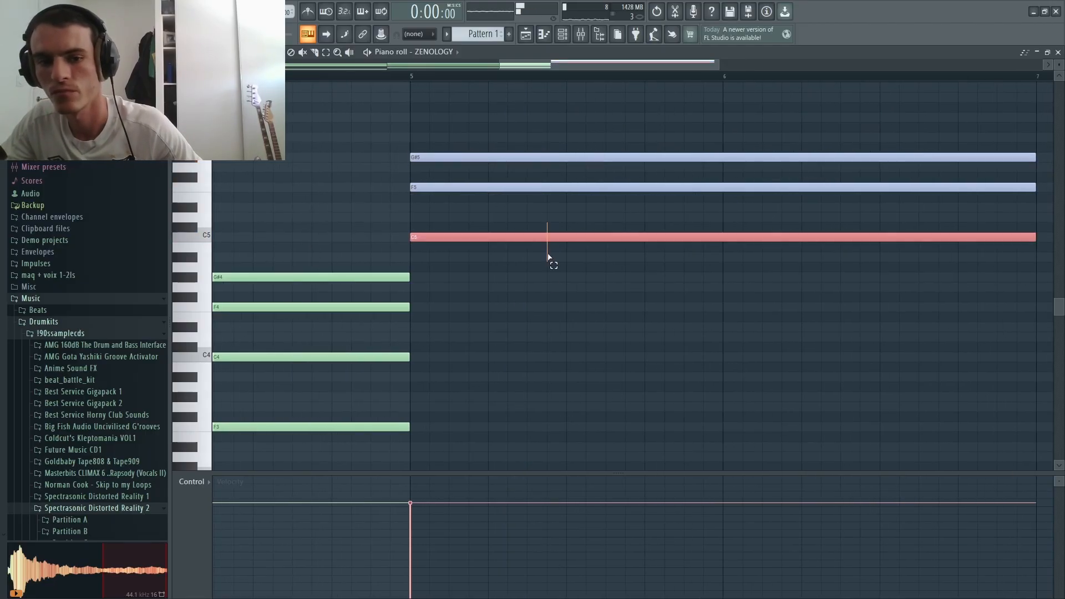
pyautogui.hotkey('ctrl', 'Up')
pyautogui.keyDown('alt'); pyautogui.rightClick(508, 423); pyautogui.keyUp('alt')
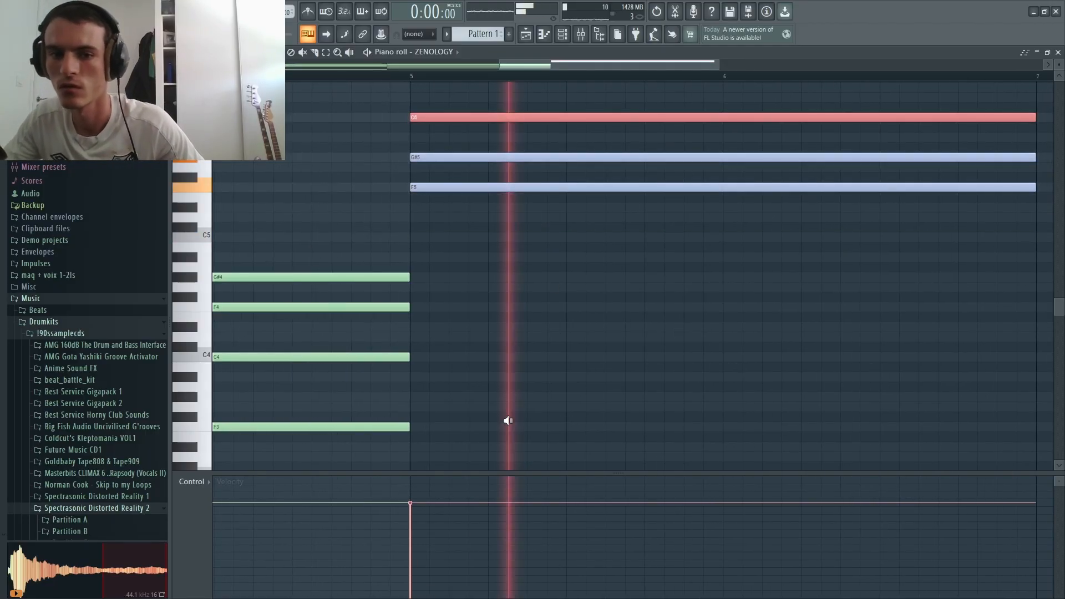
# Step: Raise one more note of the bar 5 chord an octave and shift the whole chord down two octaves
pyautogui.scroll(3, 523, 240)
pyautogui.keyDown('ctrl'); pyautogui.scroll(-1, 523, 244); pyautogui.keyUp('ctrl')
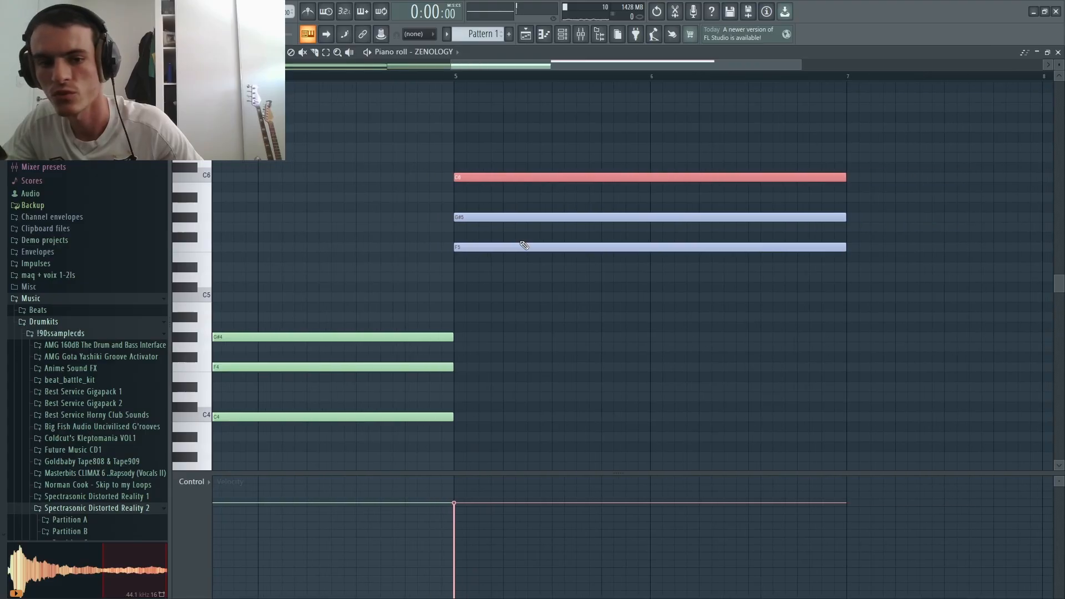
pyautogui.moveTo(541, 204); pyautogui.dragTo(546, 228)
pyautogui.hotkey('ctrl', 'Up')
pyautogui.scroll(2, 577, 166)
pyautogui.moveTo(598, 129); pyautogui.dragTo(587, 333)
pyautogui.hotkey('ctrl', 'Down')
pyautogui.hotkey('ctrl', 'Down')
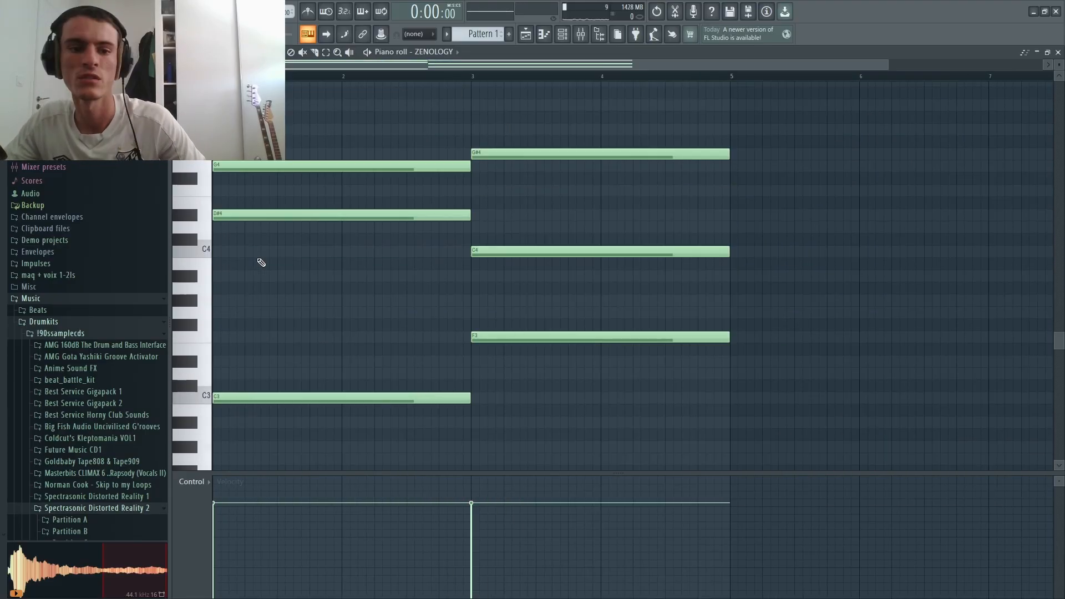
# Step: Add a C4 note to the first chord and an F4 note to the second, and select both
pyautogui.click(219, 253)
pyautogui.moveTo(515, 192); pyautogui.dragTo(465, 184)
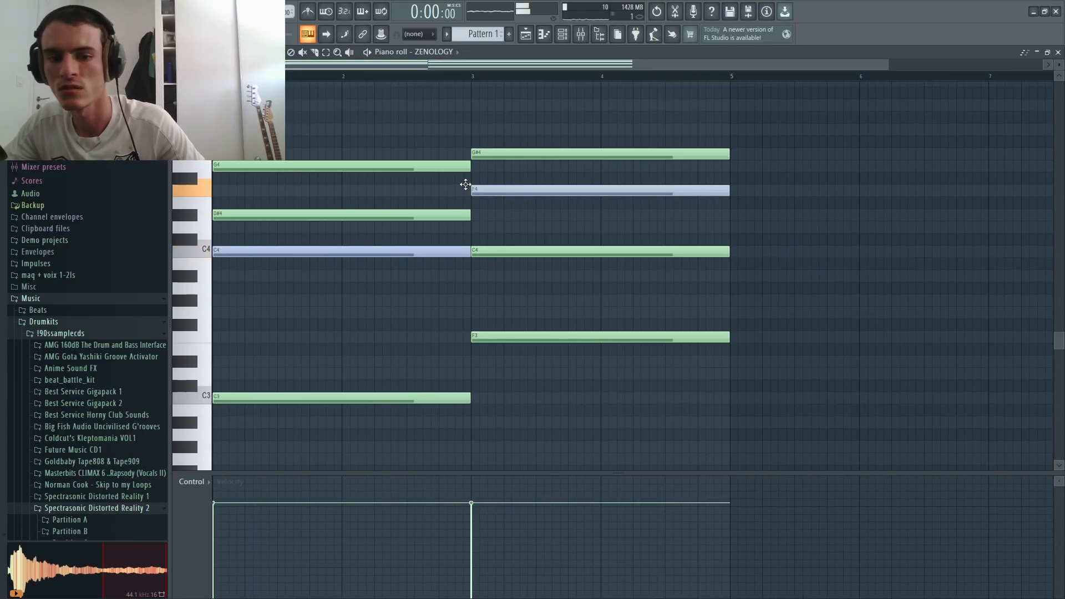
pyautogui.keyDown('ctrl'); pyautogui.keyDown('shift'); pyautogui.click(446, 252); pyautogui.keyUp('shift'); pyautogui.keyUp('ctrl')
pyautogui.keyDown('ctrl'); pyautogui.keyDown('shift'); pyautogui.click(567, 192); pyautogui.keyUp('shift'); pyautogui.keyUp('ctrl')
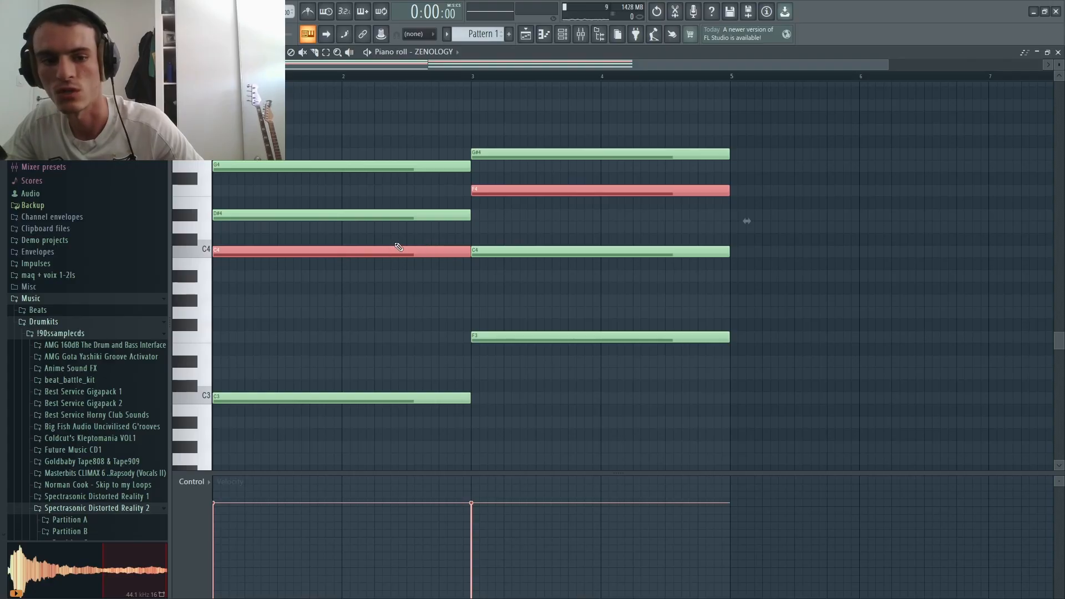
# Step: Highlight the added C4 and F4 notes in turn and clear the selection
pyautogui.keyDown('ctrl'); pyautogui.click(407, 250); pyautogui.keyUp('ctrl')
pyautogui.keyDown('ctrl'); pyautogui.keyDown('shift'); pyautogui.click(533, 187); pyautogui.keyUp('shift'); pyautogui.keyUp('ctrl')
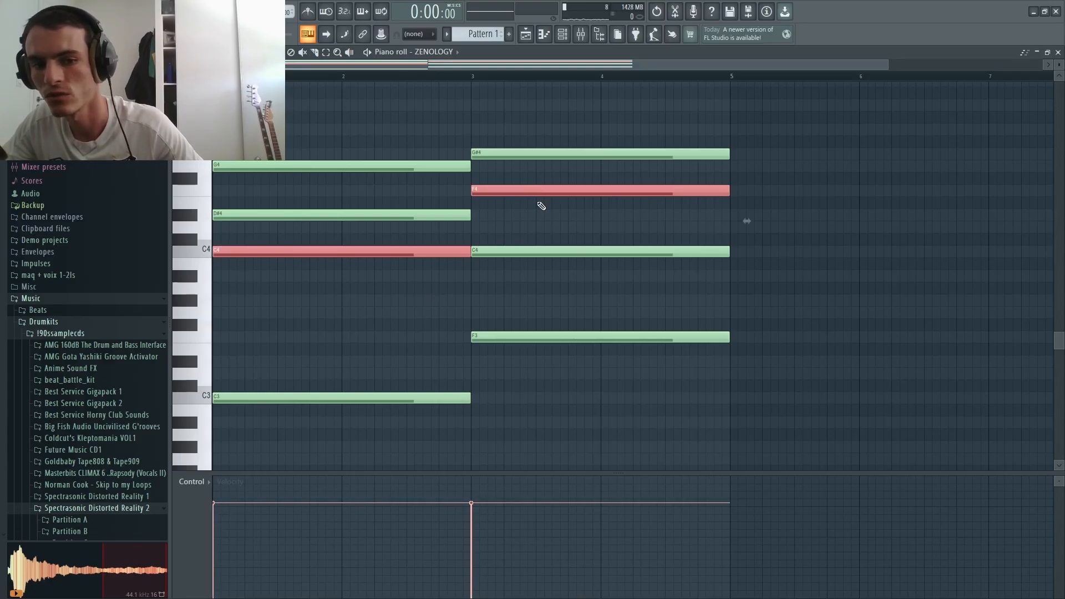
pyautogui.keyDown('ctrl'); pyautogui.click(543, 232); pyautogui.keyUp('ctrl')
pyautogui.keyDown('ctrl'); pyautogui.click(339, 250); pyautogui.keyUp('ctrl')
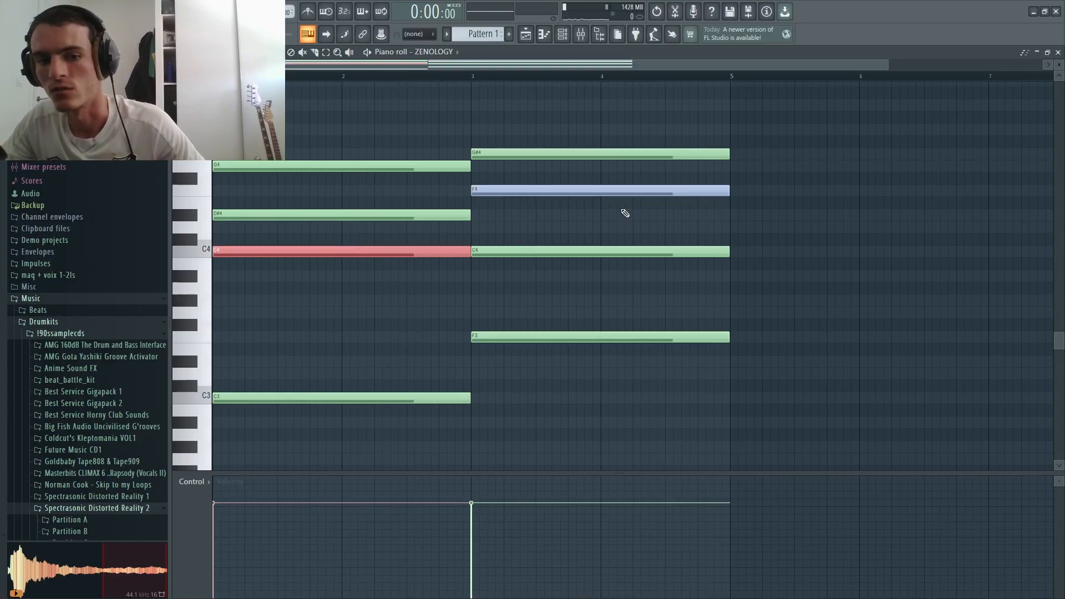
pyautogui.keyDown('ctrl'); pyautogui.keyDown('shift'); pyautogui.click(620, 190); pyautogui.keyUp('shift'); pyautogui.keyUp('ctrl')
pyautogui.keyDown('ctrl'); pyautogui.click(522, 229); pyautogui.keyUp('ctrl')
pyautogui.keyDown('ctrl'); pyautogui.keyDown('shift'); pyautogui.click(534, 190); pyautogui.keyUp('shift'); pyautogui.keyUp('ctrl')
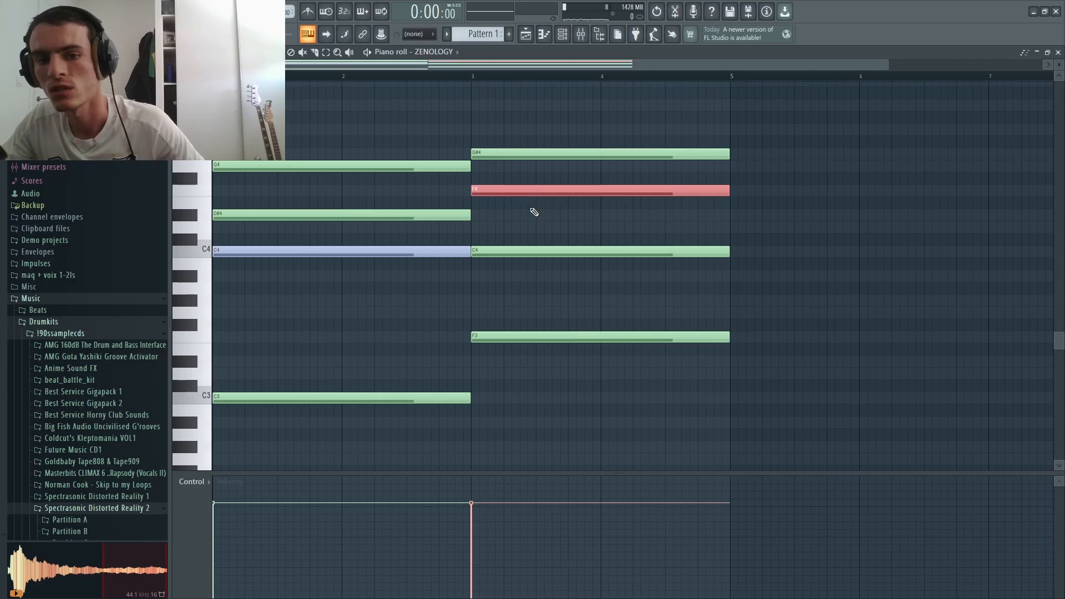
pyautogui.keyDown('ctrl'); pyautogui.click(421, 251); pyautogui.keyUp('ctrl')
pyautogui.keyDown('ctrl'); pyautogui.click(541, 289); pyautogui.keyUp('ctrl')
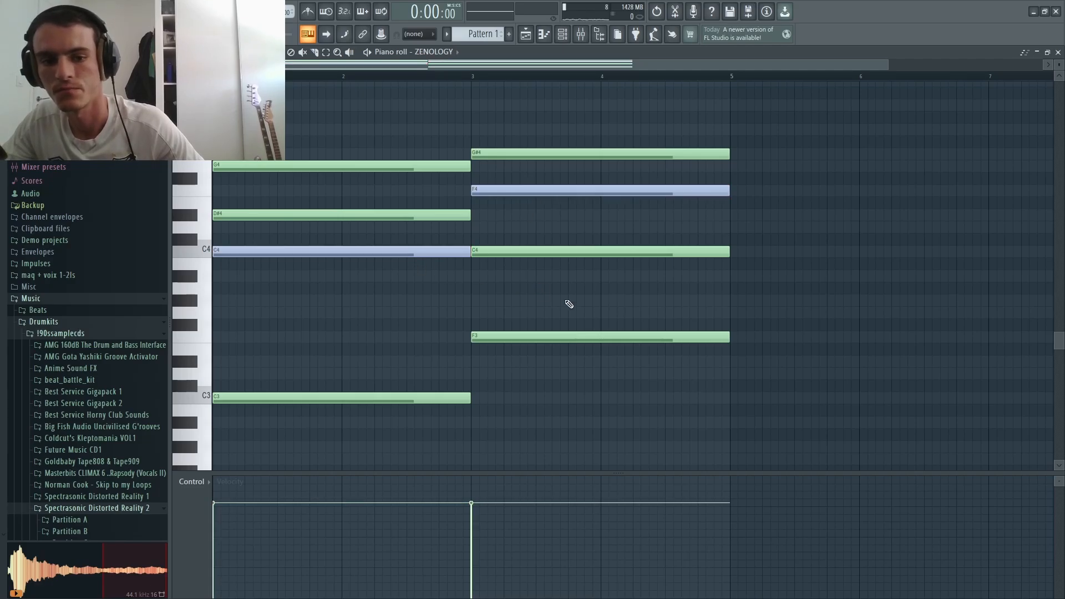
# Step: Play the progression from the start, highlighting its bass notes C3 and F3, and stop playback
pyautogui.press('space')
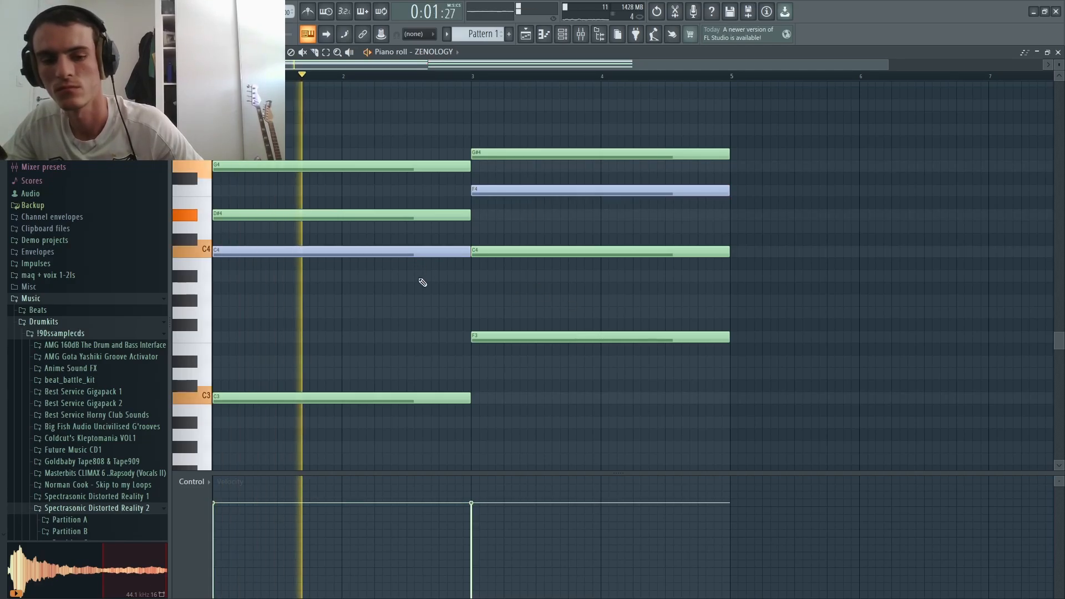
pyautogui.moveTo(670, 304); pyautogui.dragTo(432, 408)
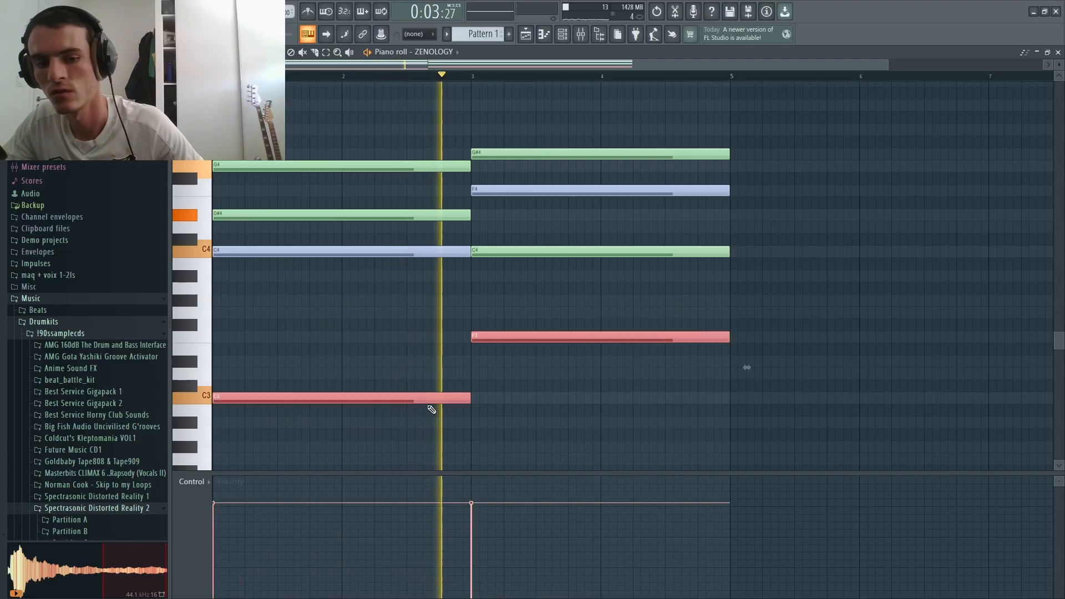
pyautogui.press('space')
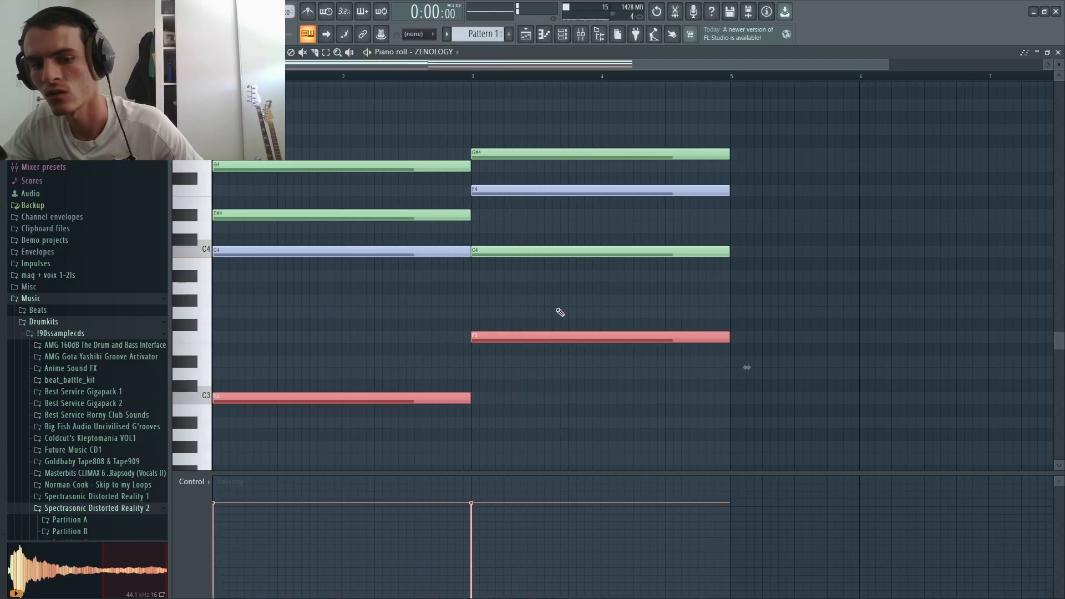
pyautogui.moveTo(562, 295); pyautogui.dragTo(430, 429)
pyautogui.keyDown('ctrl'); pyautogui.click(593, 287); pyautogui.keyUp('ctrl')
# Step: Show the channel rack and clone the ZENOLOGY channel
pyautogui.scroll(-1, 594, 287)
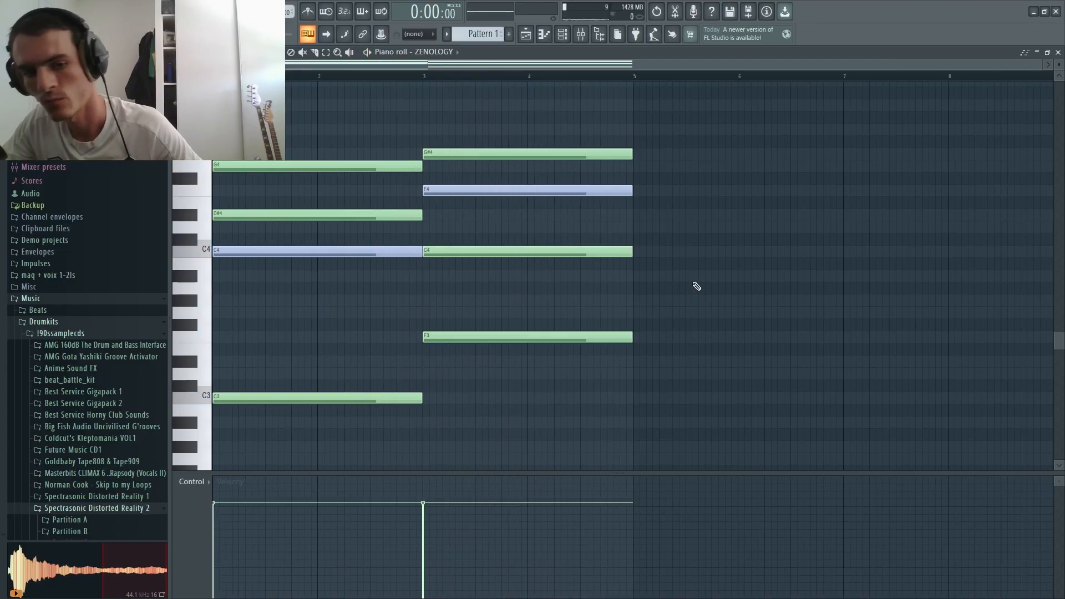
pyautogui.scroll(2, 697, 286)
pyautogui.press('F6')
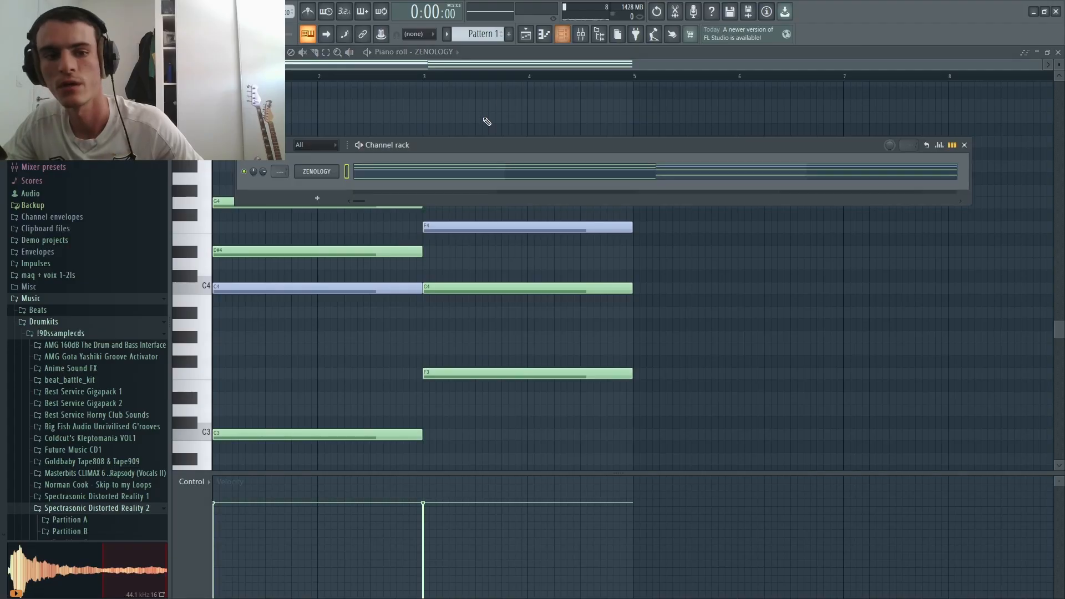
pyautogui.rightClick(319, 172)
pyautogui.click(407, 298)
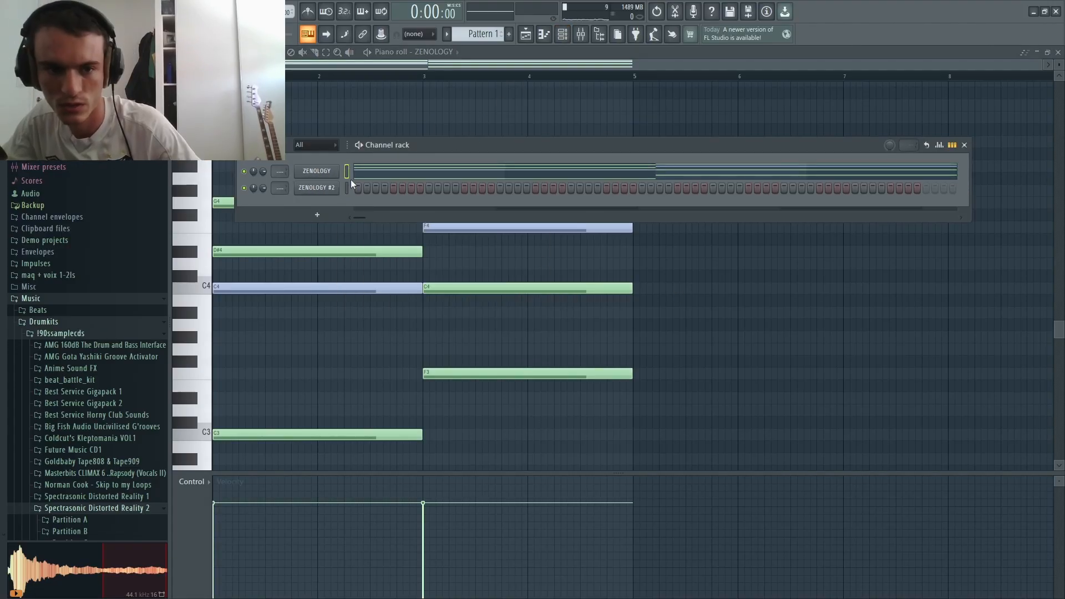
# Step: Copy the chord progression into the ZENOLOGY #2 channel, load Minor O Stab, and search the plugin's presets for "pad"
pyautogui.click(346, 193)
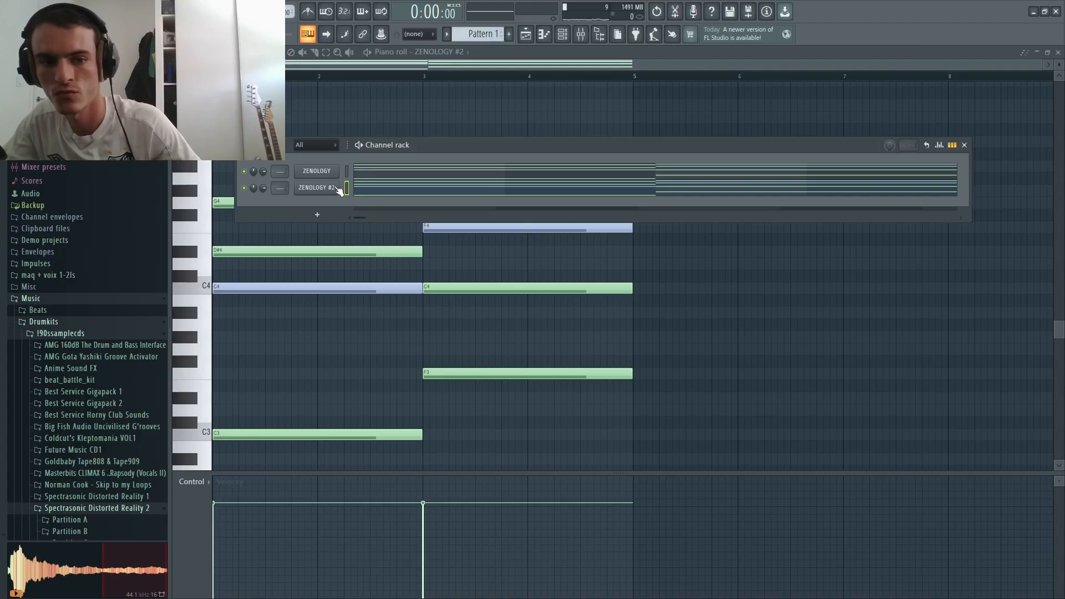
pyautogui.click(434, 302)
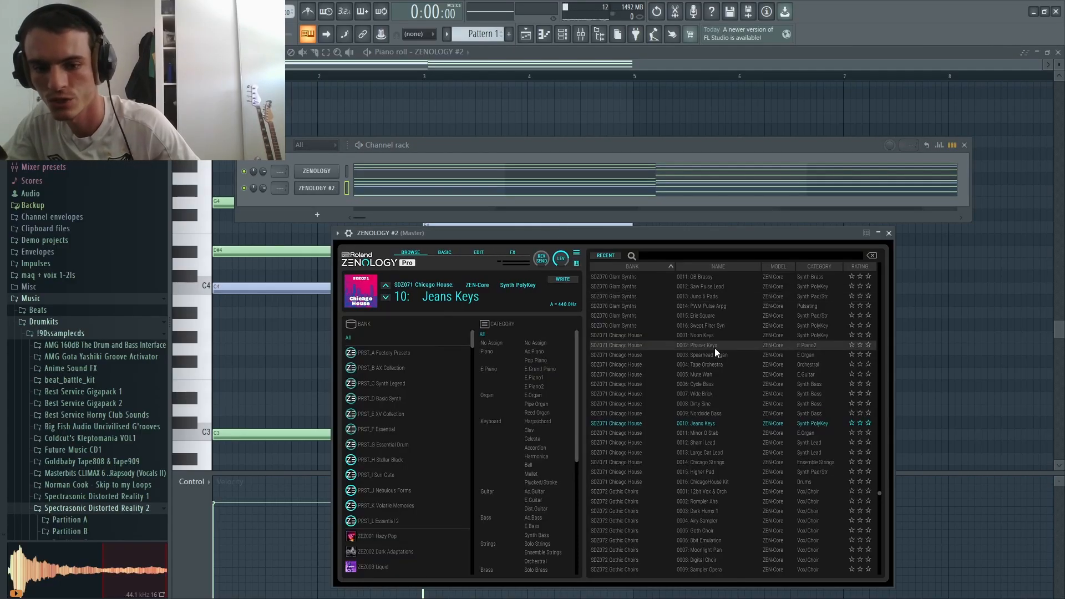
pyautogui.click(713, 365)
pyautogui.click(664, 256)
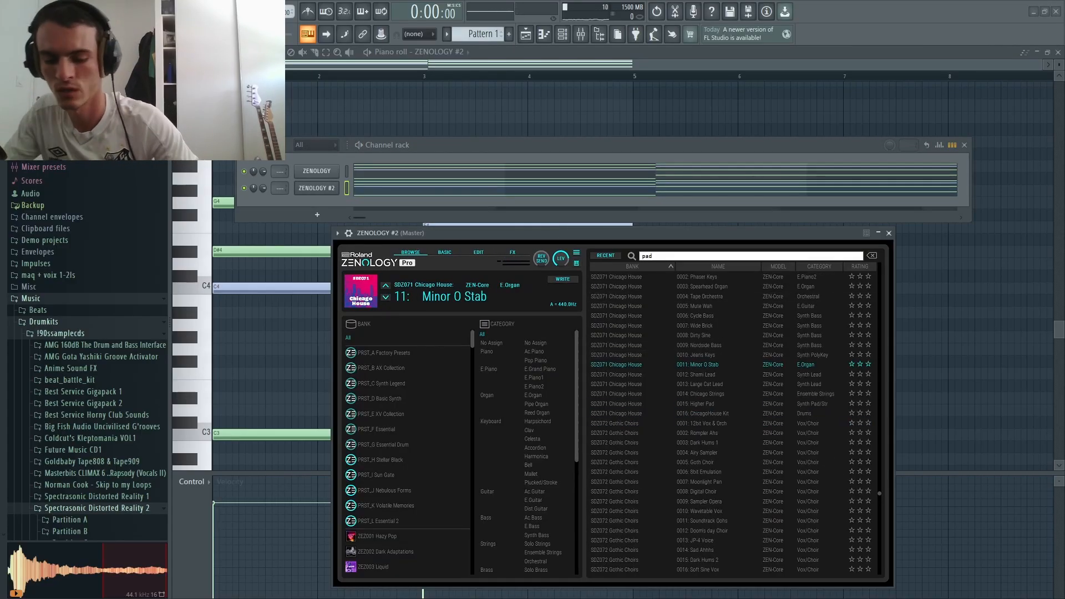
pyautogui.write('pad')
pyautogui.press('Return')
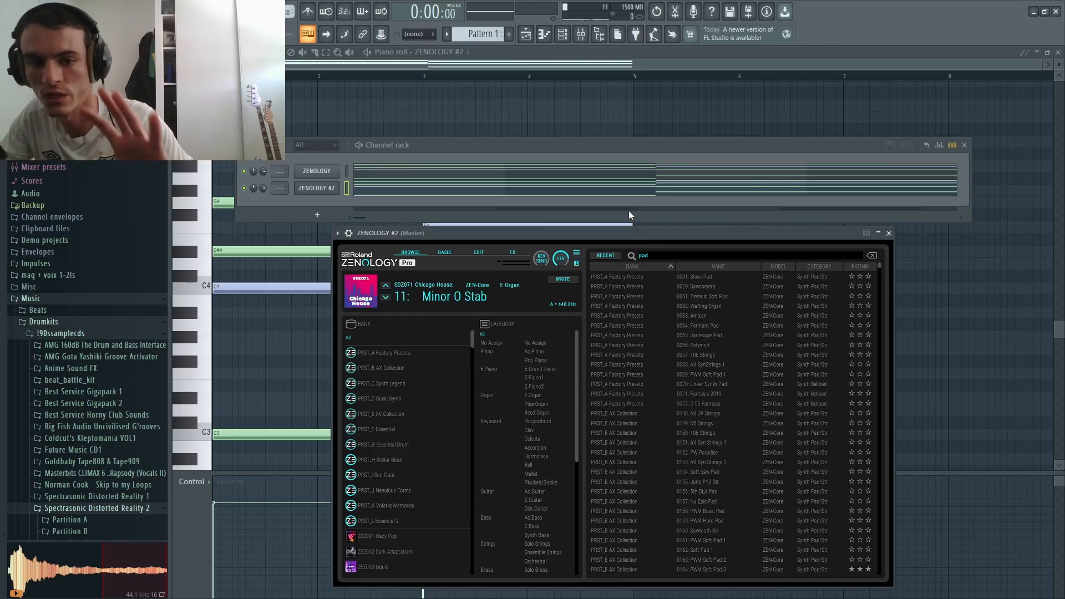
# Step: Load the PWM Soft Pad 1 preset on ZENOLOGY #2 and play the layered chord progression
pyautogui.moveTo(314, 93); pyautogui.dragTo(320, 93)
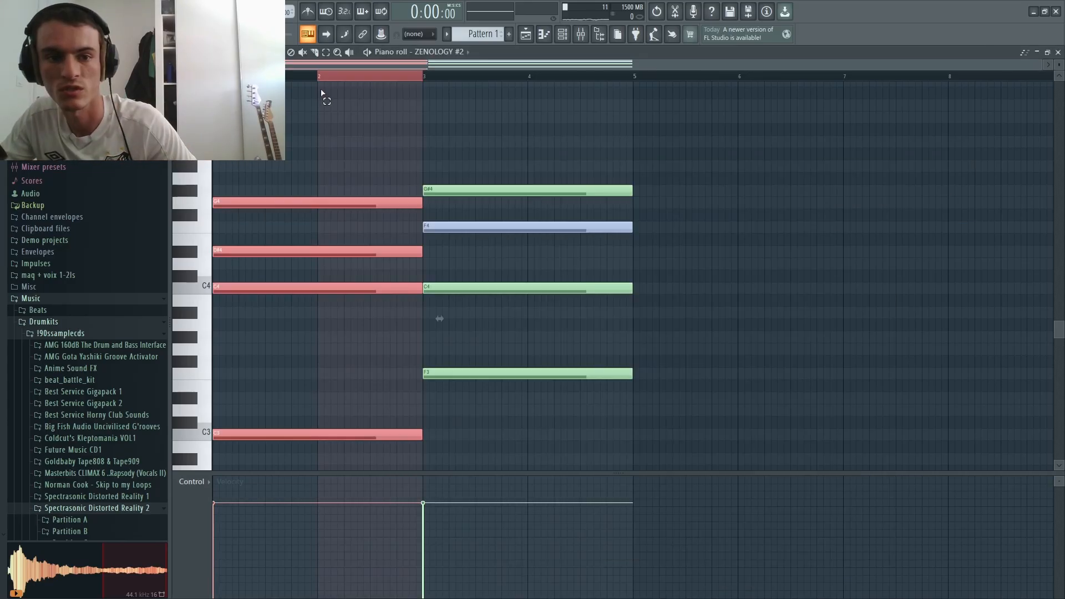
pyautogui.click(528, 75)
pyautogui.click(564, 35)
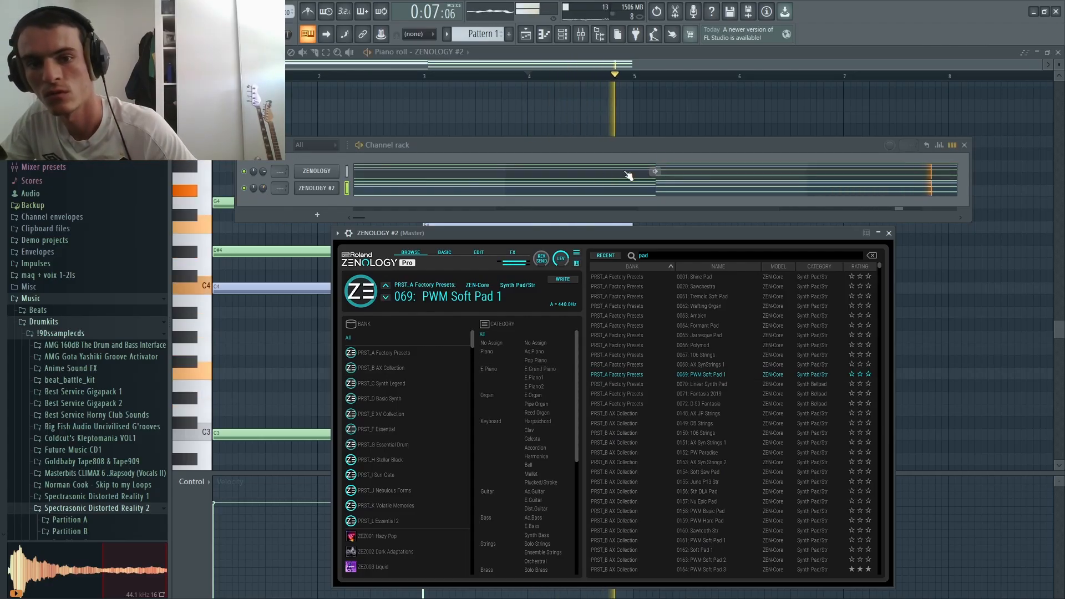
pyautogui.click(735, 113)
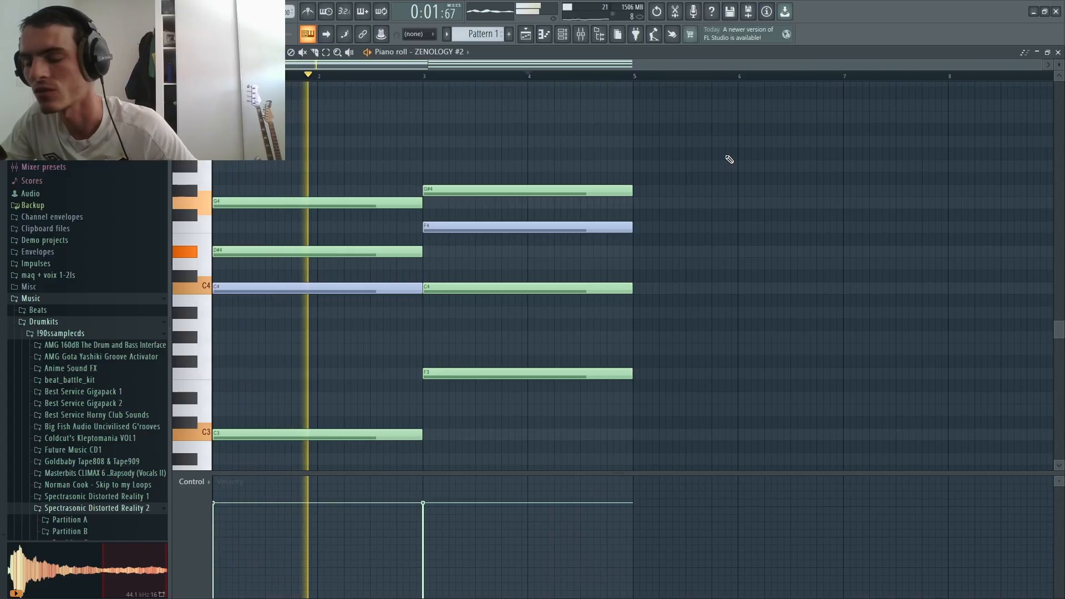
# Step: Show the channel rack, play the two ZENOLOGY layers together, and stop playback
pyautogui.press('F6')
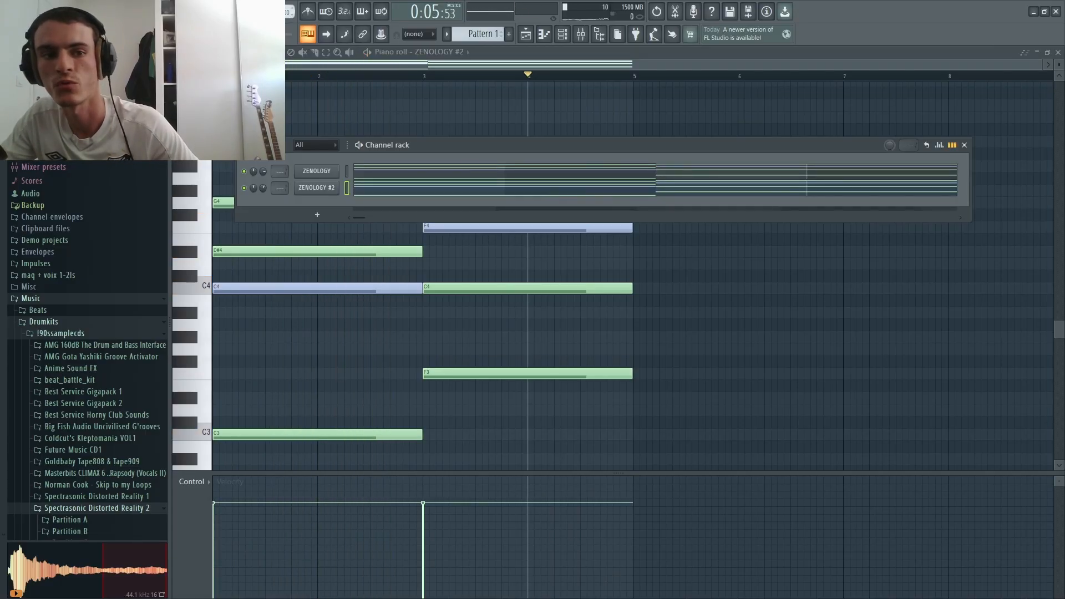
pyautogui.press('space')
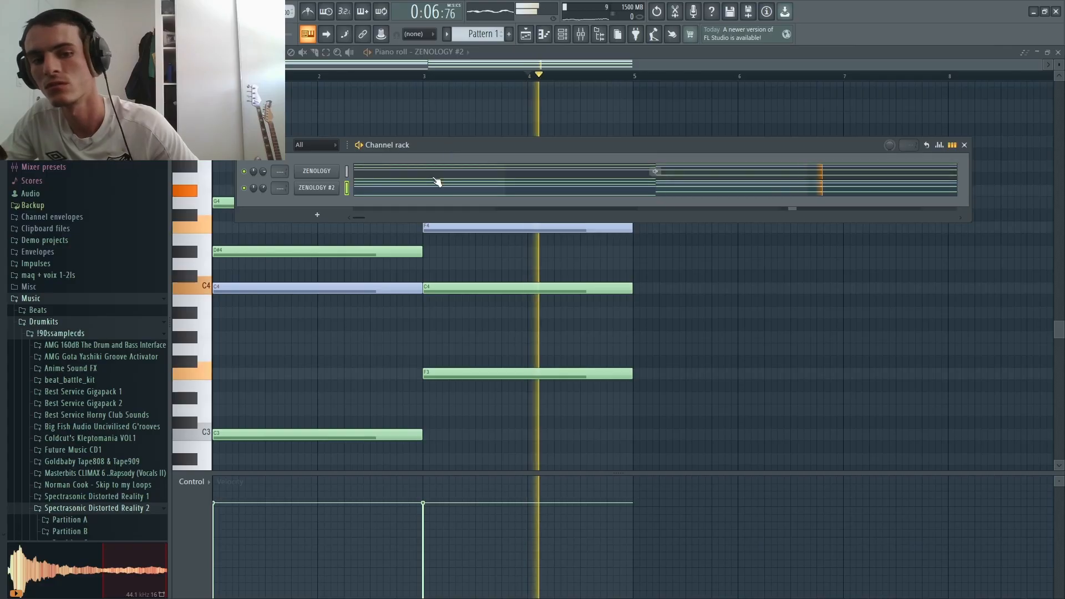
pyautogui.click(337, 190)
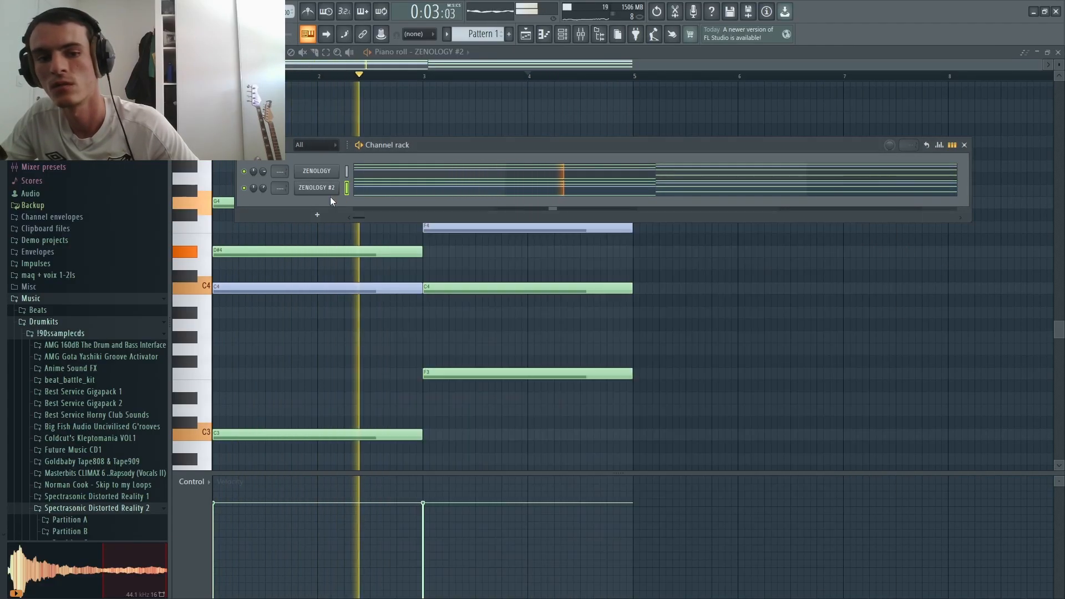
pyautogui.click(331, 190)
pyautogui.press('space')
# Step: Clone the ZENOLOGY #2 channel and open the clone's plugin window
pyautogui.rightClick(319, 190)
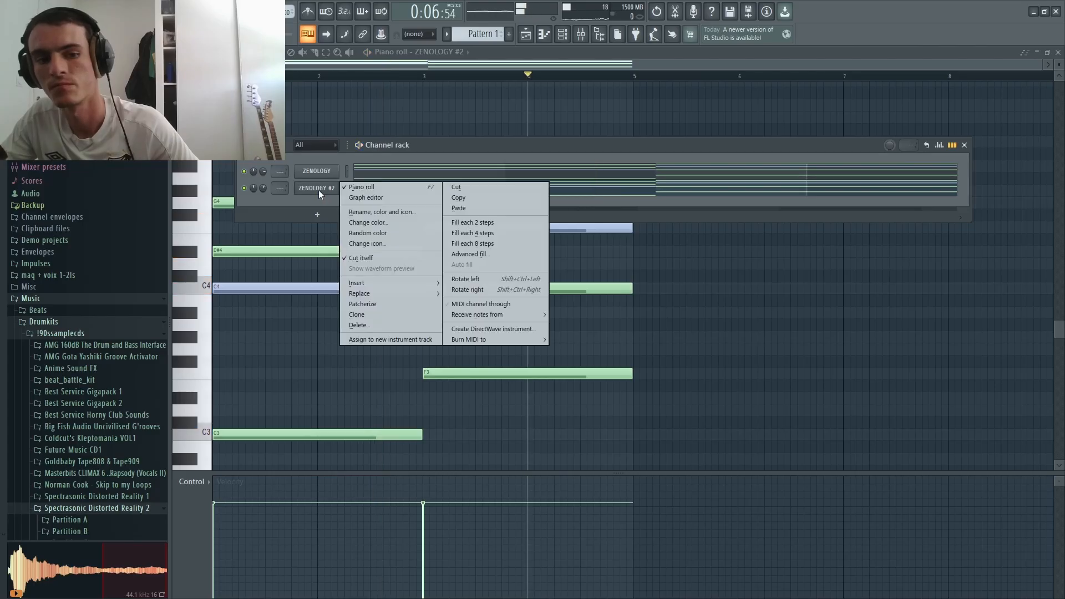
pyautogui.click(364, 314)
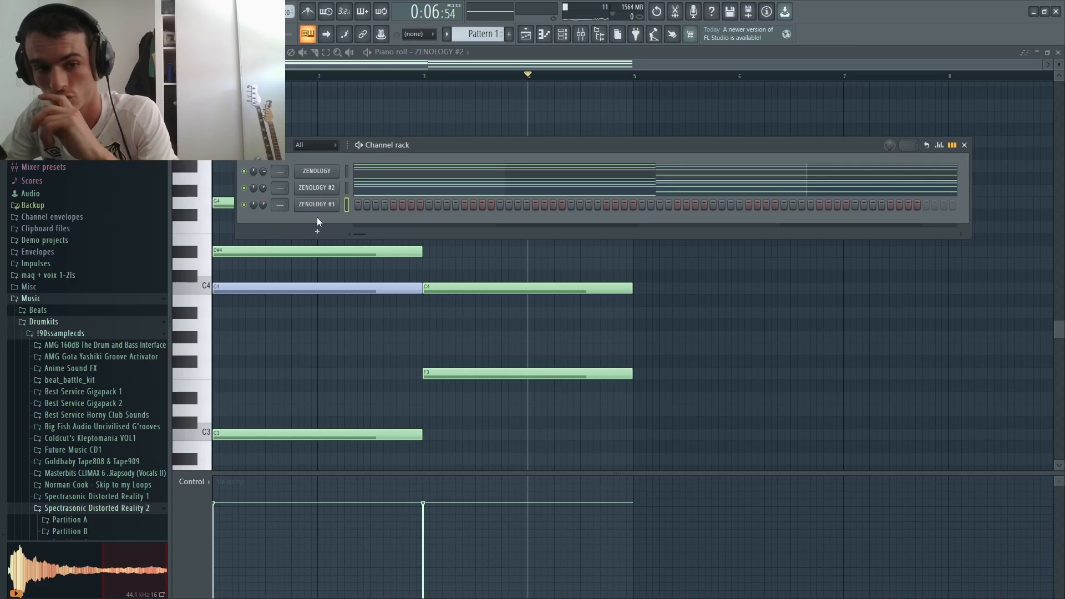
pyautogui.click(317, 206)
pyautogui.moveTo(770, 248); pyautogui.dragTo(764, 150)
# Step: Load the Formant Pad preset on ZENOLOGY #3 and search its preset browser for "lead"
pyautogui.click(711, 172)
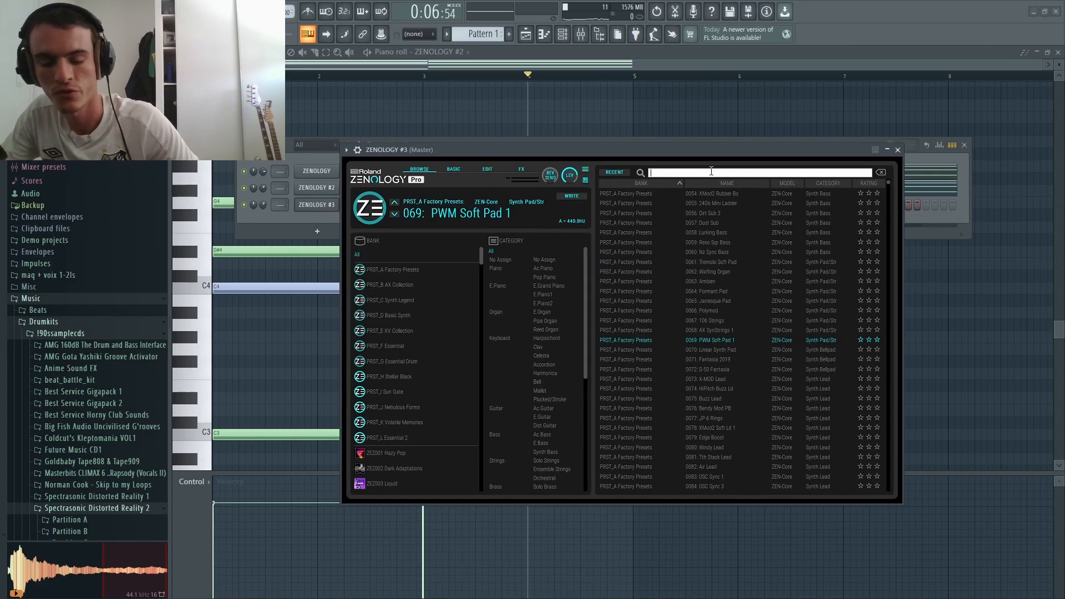
pyautogui.doubleClick(734, 291)
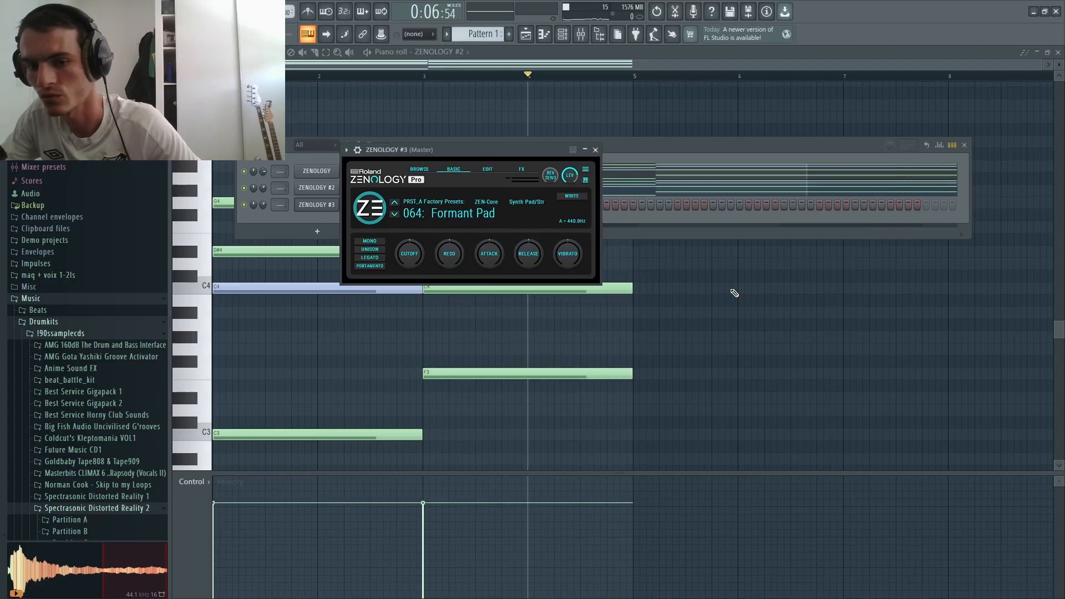
pyautogui.moveTo(470, 151); pyautogui.dragTo(564, 155)
pyautogui.click(549, 214)
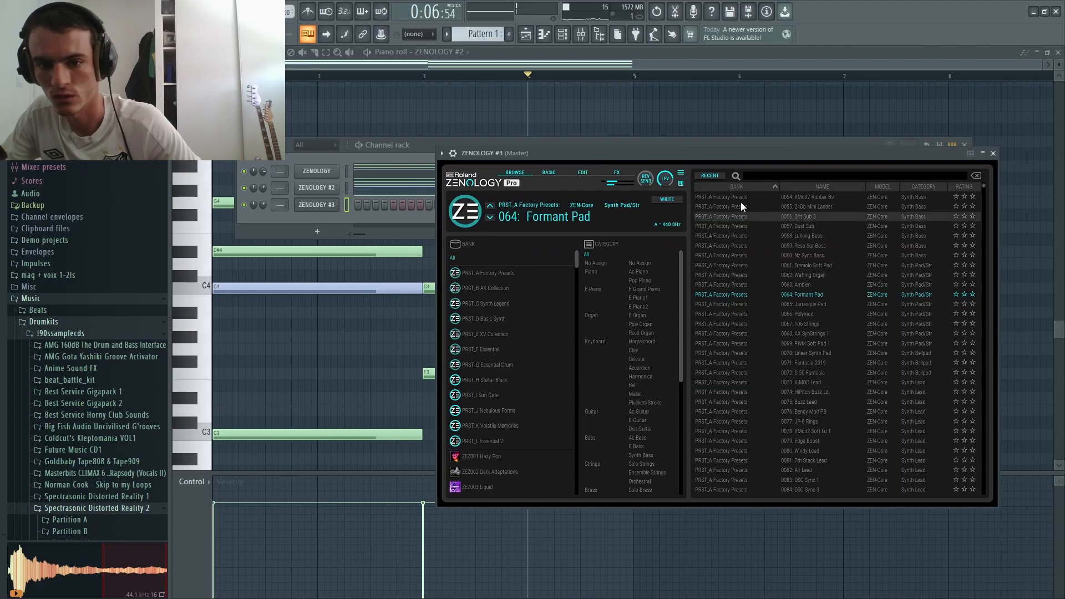
pyautogui.click(781, 176)
pyautogui.write('lead')
# Step: Audition Legato Tkno and Tekno Lead 2, load another lead preset on ZENOLOGY #3, and close its window
pyautogui.click(830, 325)
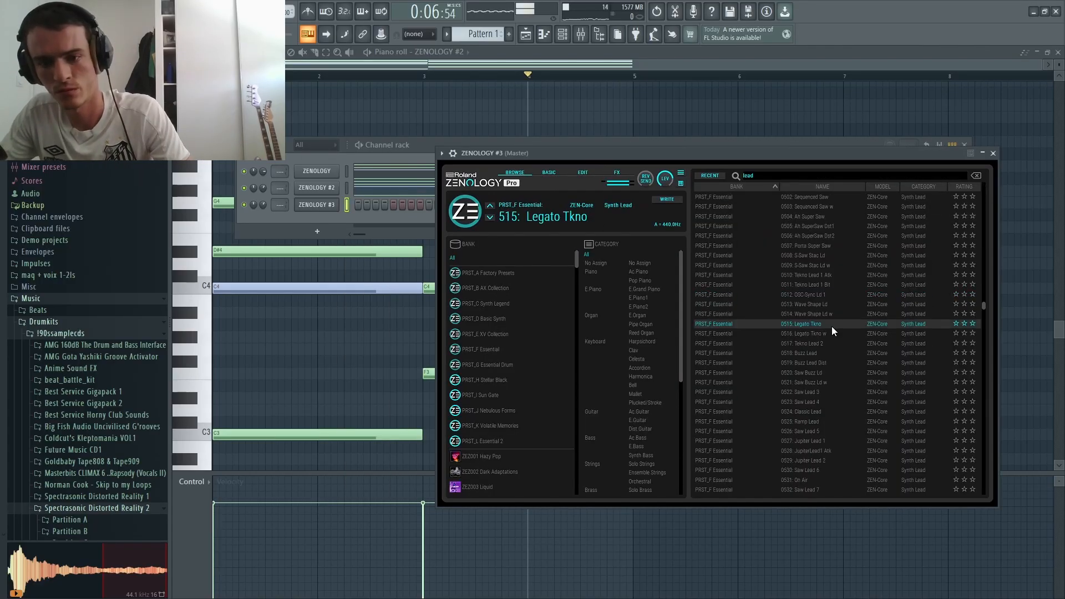
pyautogui.click(820, 344)
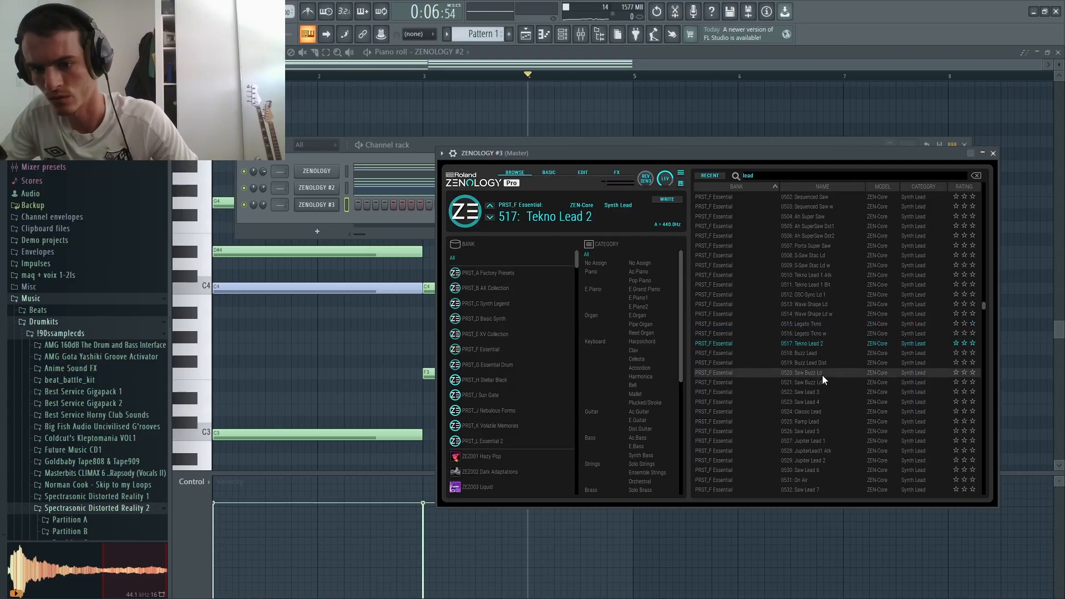
pyautogui.click(824, 366)
pyautogui.click(993, 153)
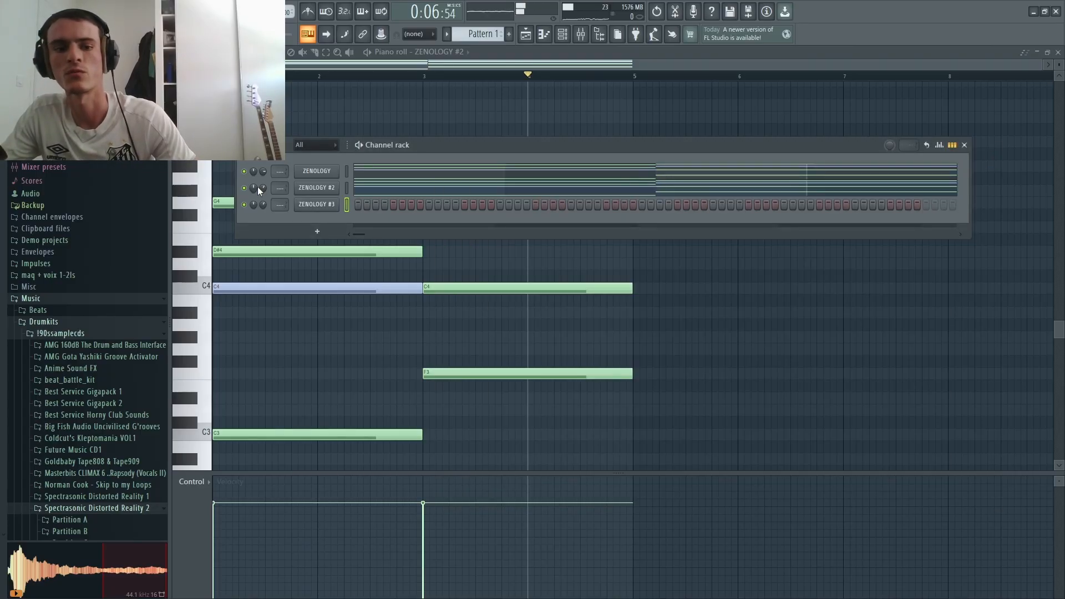
# Step: Open the piano roll of ZENOLOGY #3, play the chords, and place a short G4 note at the start of bar 1
pyautogui.rightClick(326, 204)
pyautogui.click(362, 204)
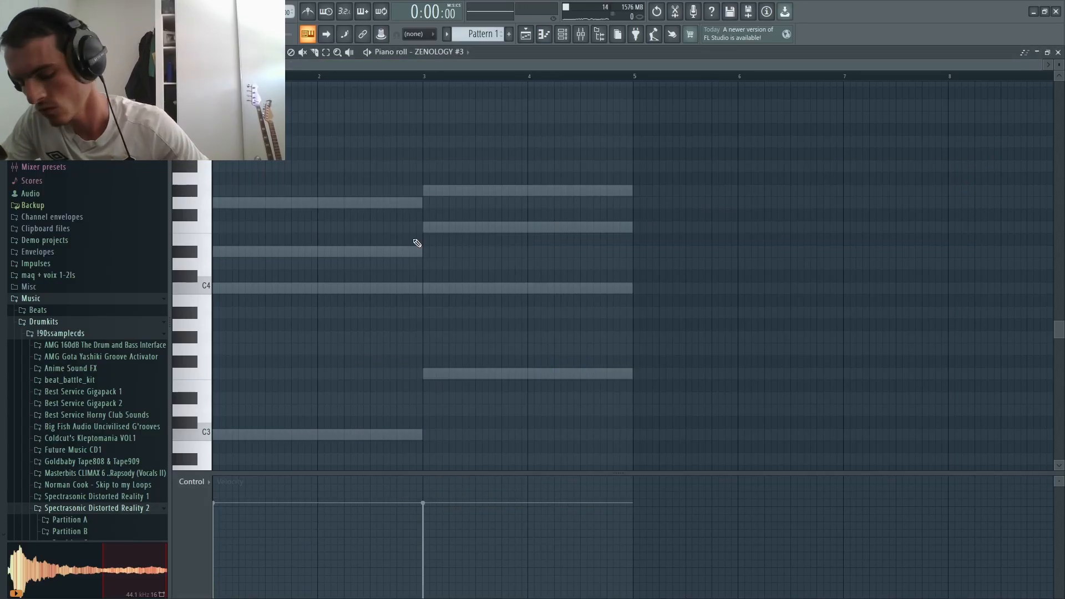
pyautogui.press('space')
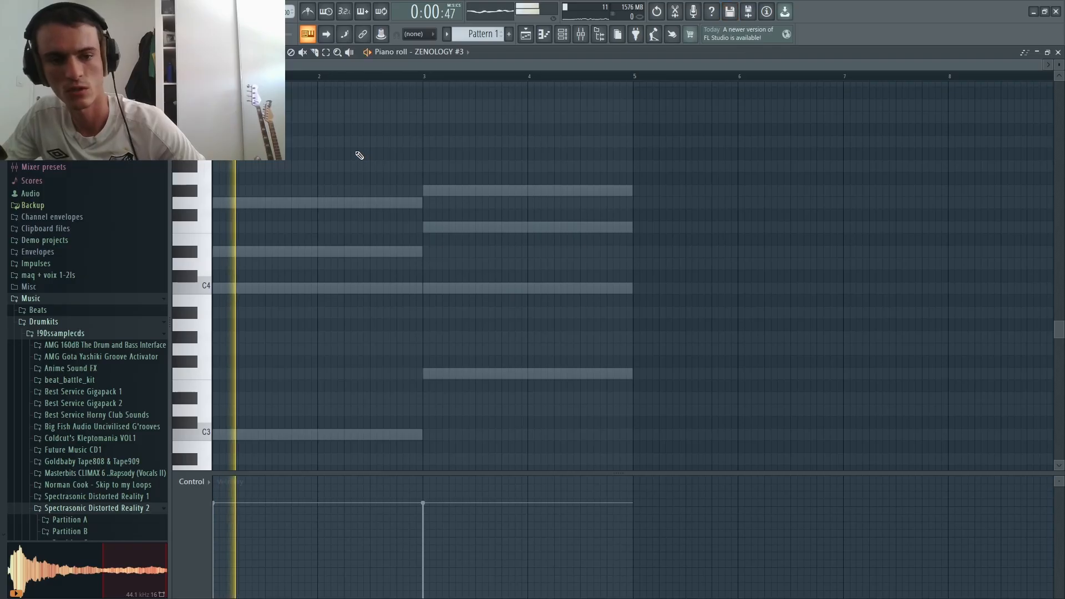
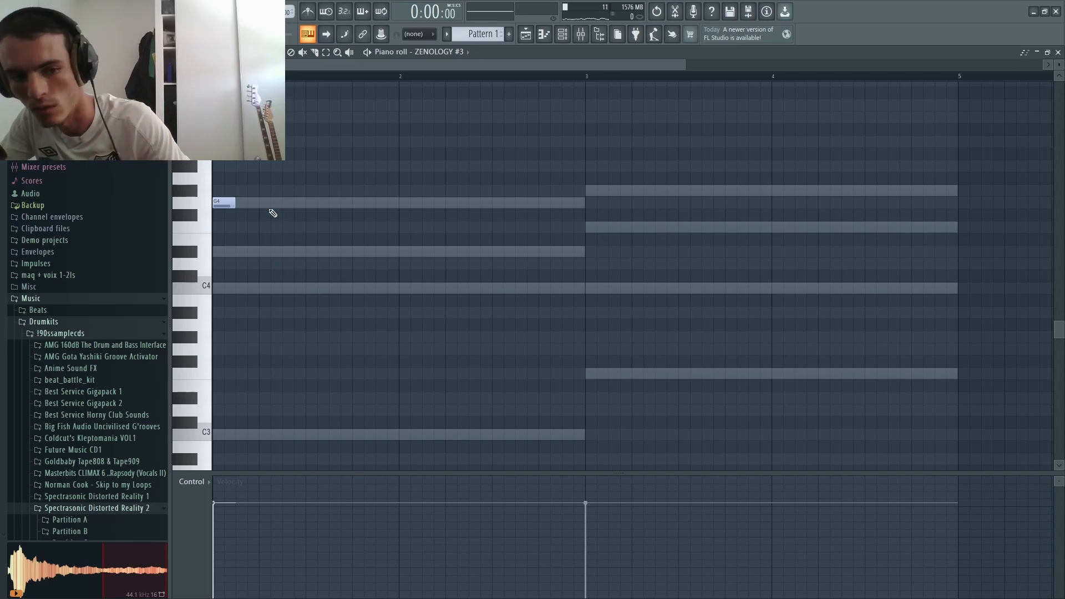
pyautogui.press('space')
pyautogui.scroll(1, 266, 216)
pyautogui.press('space')
# Step: Add equal-length melody notes G4, F4, G4, D#4, D4 and D#4 in sequence to the end of bar 1
pyautogui.click(263, 203)
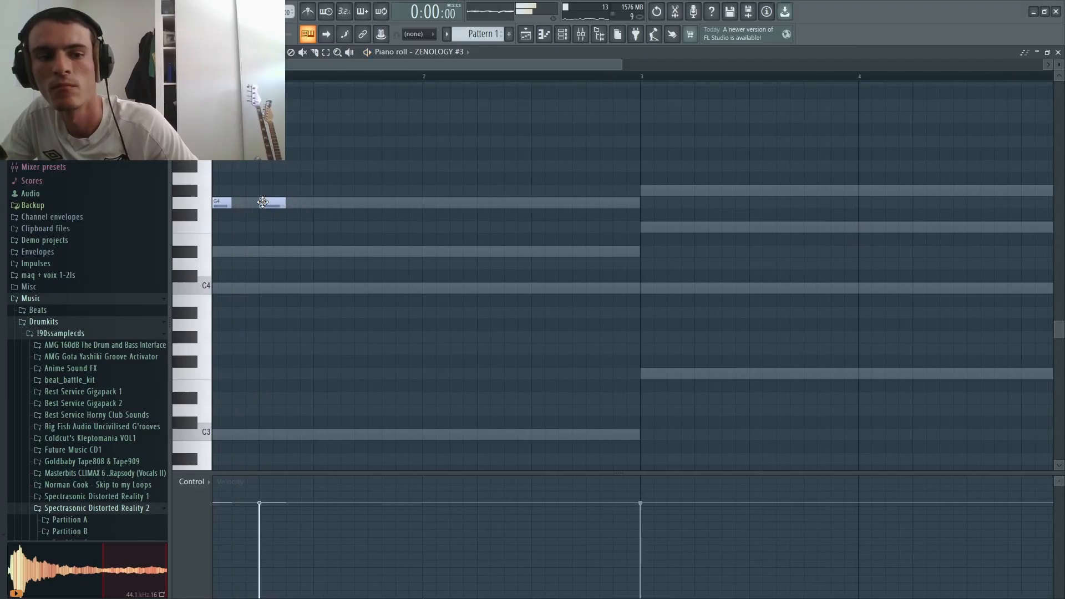
pyautogui.scroll(3, 262, 205)
pyautogui.click(321, 250)
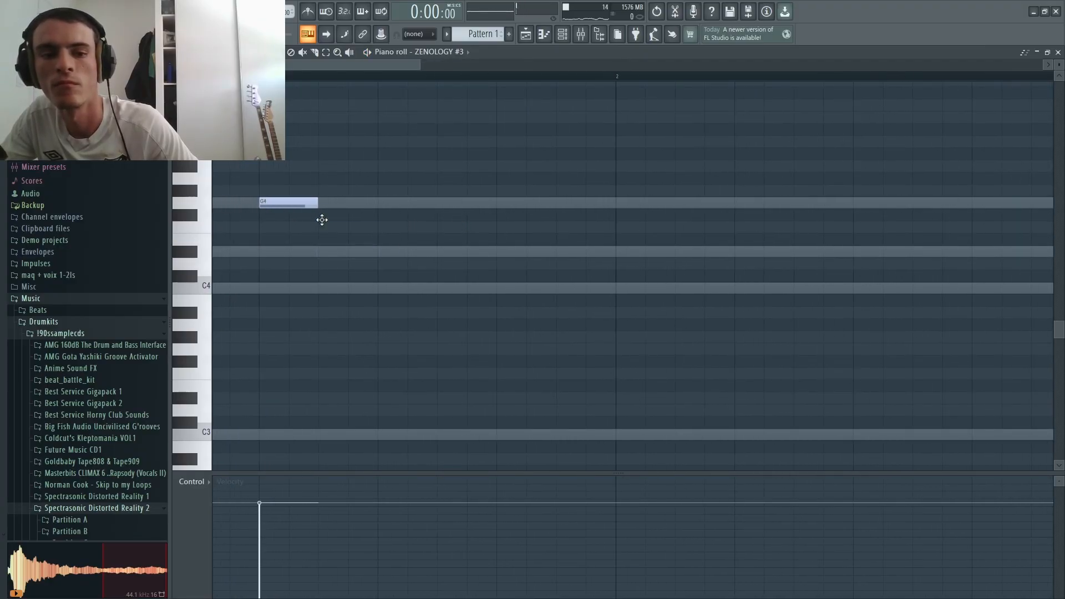
pyautogui.click(331, 225)
pyautogui.click(385, 200)
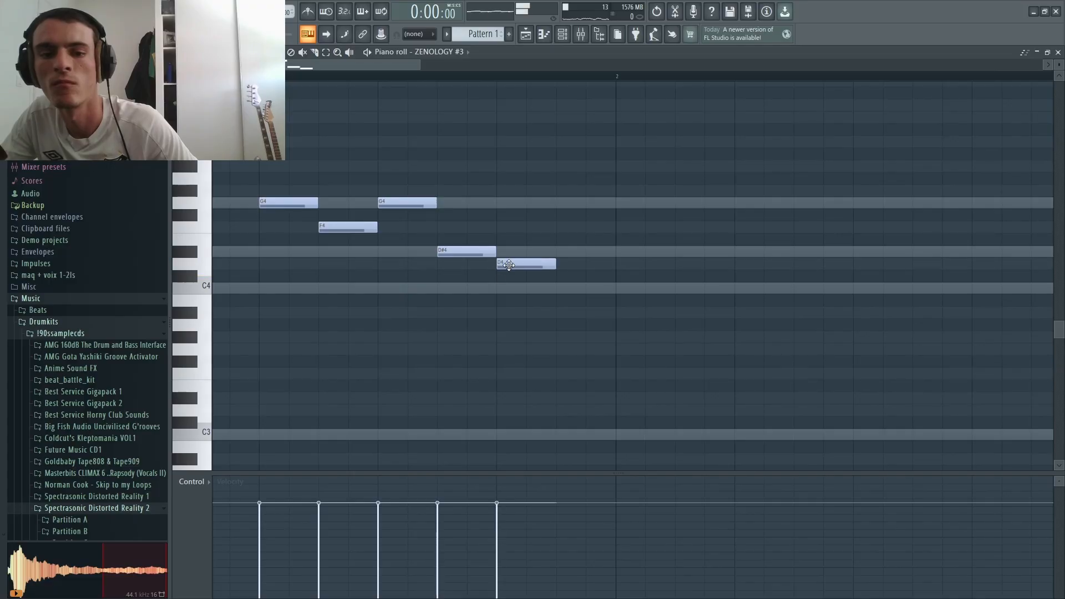
pyautogui.click(560, 251)
pyautogui.scroll(-2, 577, 199)
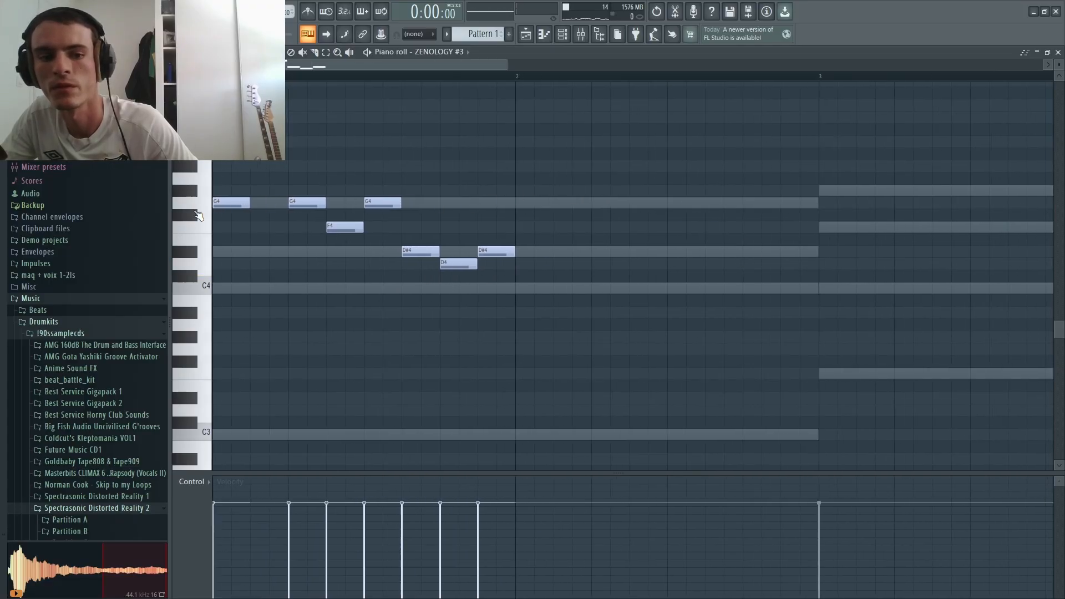
# Step: Play the bar 1 melody over the chords from the start and stop
pyautogui.scroll(2, 205, 219)
pyautogui.press('space')
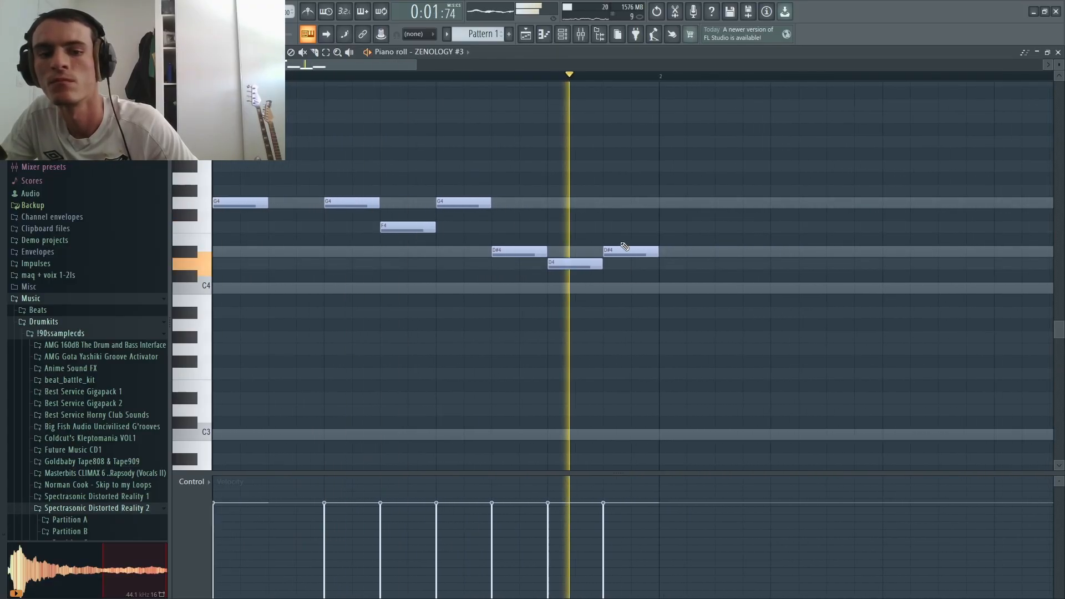
pyautogui.press('space')
# Step: Add a very short F4 grace note where the second G4 starts and shift that G4 slightly later
pyautogui.scroll(3, 337, 238)
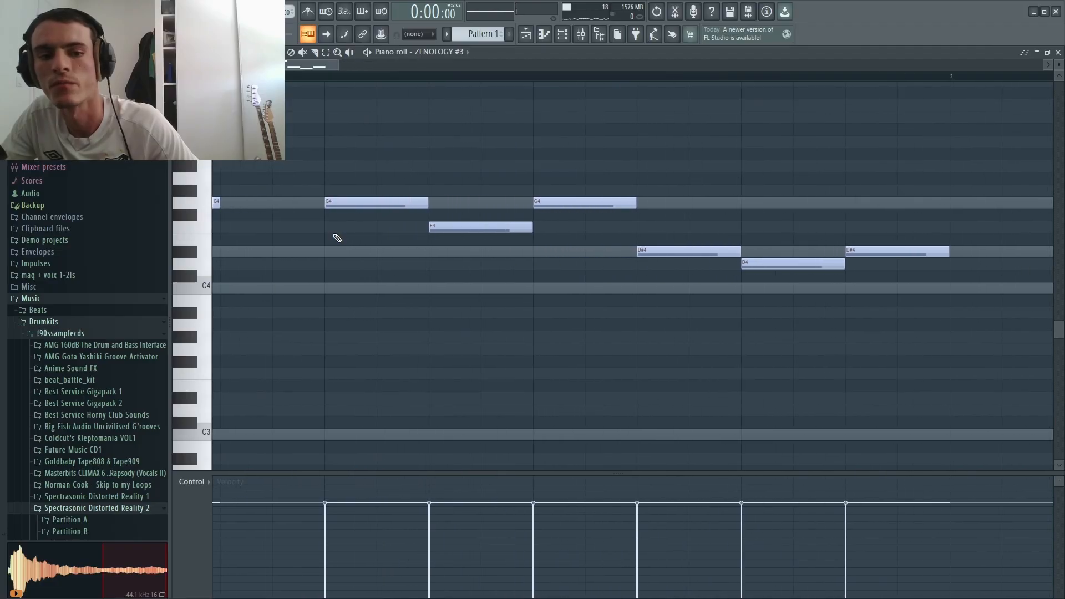
pyautogui.scroll(-4, 337, 238)
pyautogui.scroll(1, 277, 241)
pyautogui.scroll(2, 277, 241)
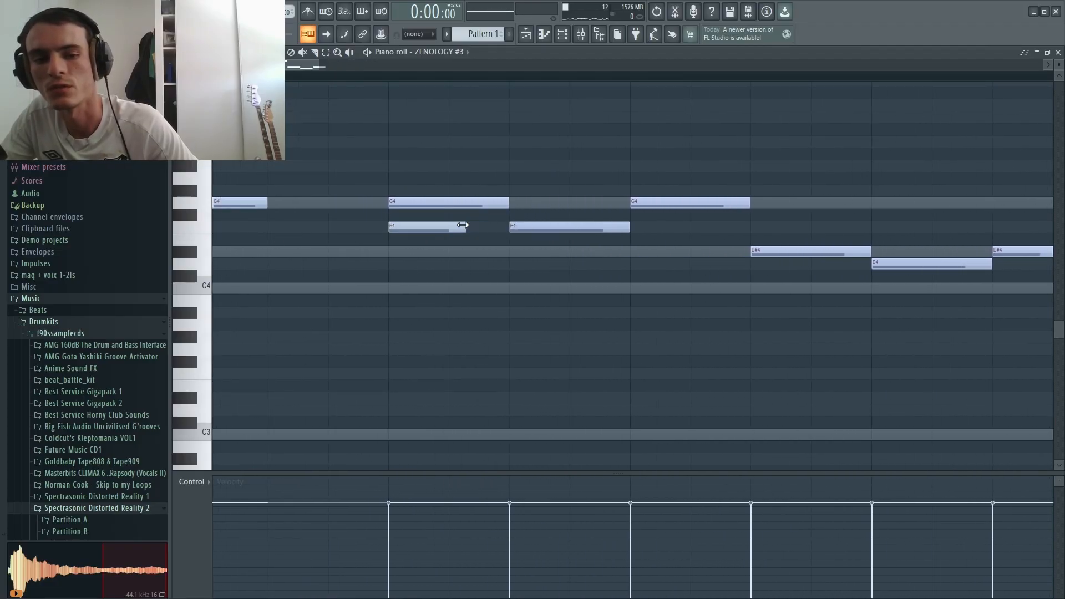
pyautogui.moveTo(420, 203); pyautogui.dragTo(436, 201)
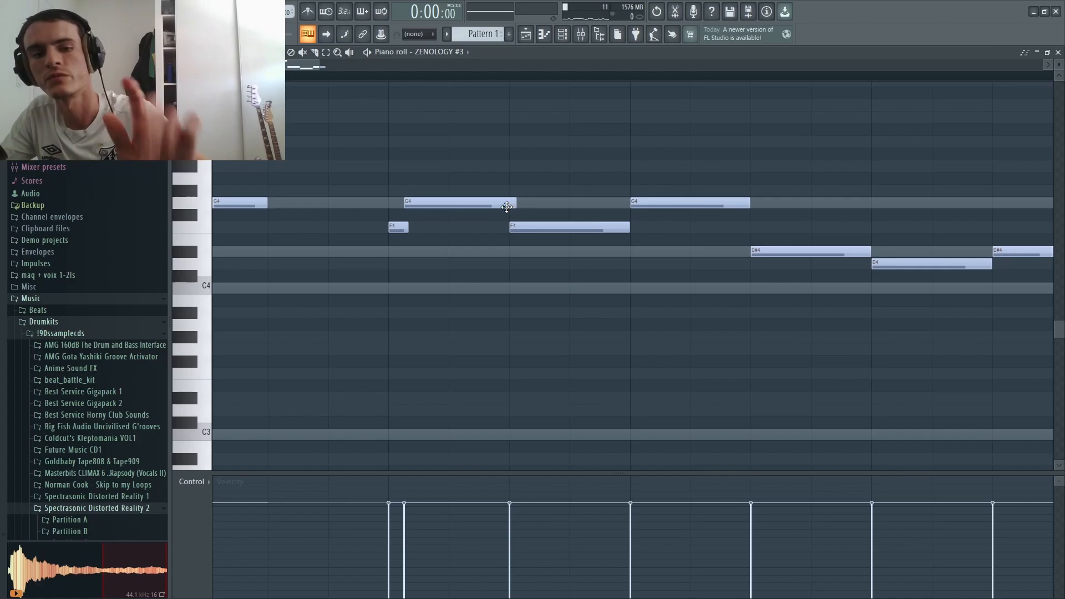
# Step: Play the melody with the F4 grace note from the start and stop playback
pyautogui.scroll(-4, 373, 214)
pyautogui.press('space')
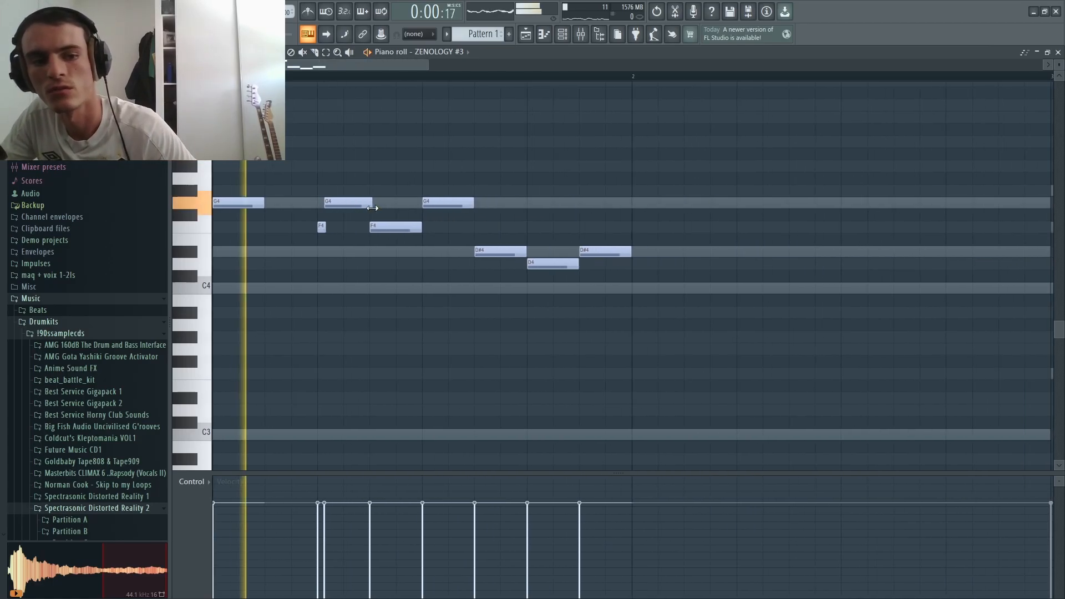
pyautogui.scroll(2, 395, 232)
pyautogui.scroll(1, 396, 232)
pyautogui.press('space')
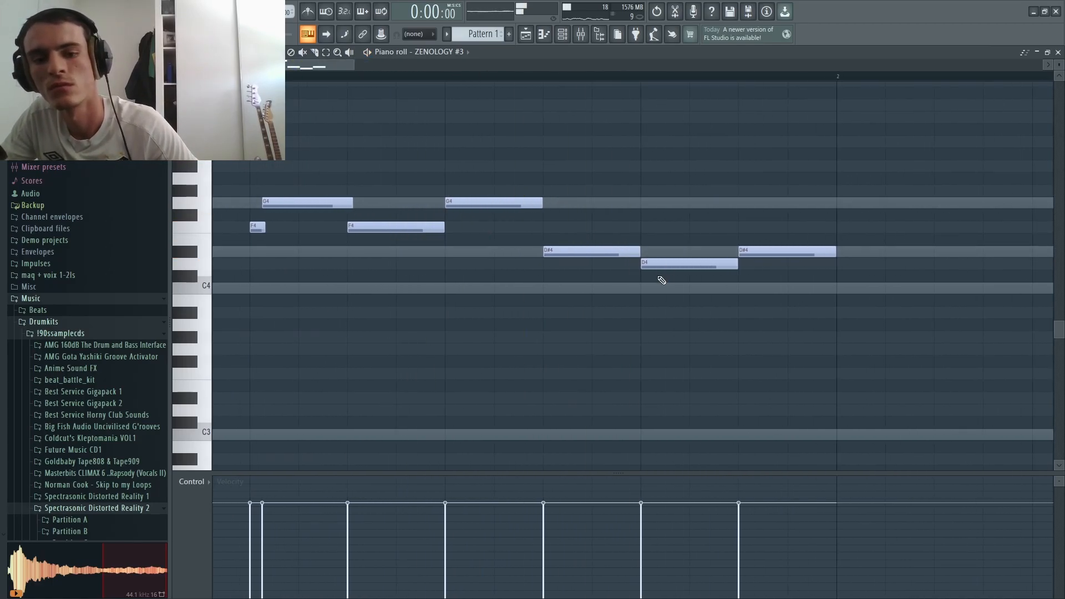
# Step: Add a short C4 grace note before the D4, shift the D4 slightly later, and play the melody
pyautogui.moveTo(663, 264)
pyautogui.mouseDown()
pyautogui.moveTo(662, 250)
pyautogui.moveTo(665, 265)
pyautogui.mouseUp()
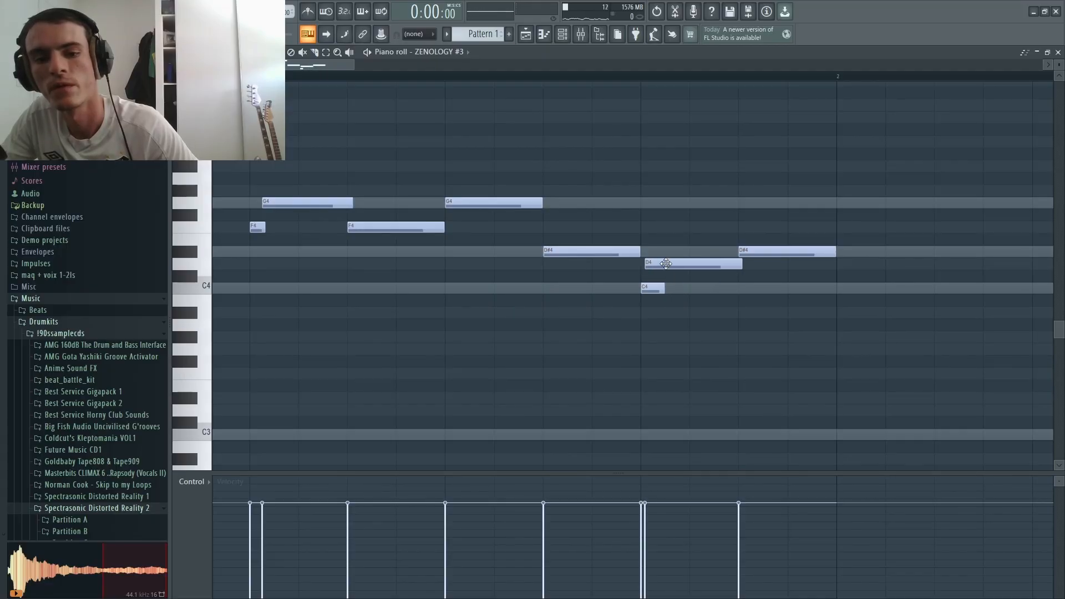
pyautogui.press('space')
pyautogui.scroll(-4, 683, 250)
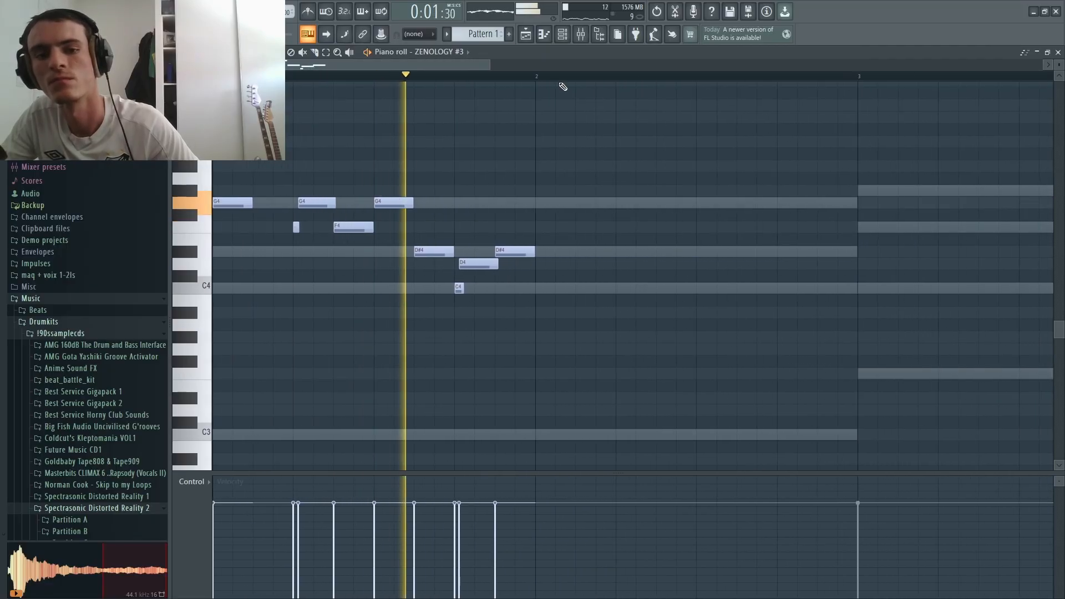
# Step: Duplicate the bar 1 melody into bar 2 and delete the copy's opening G4
pyautogui.click(538, 78)
pyautogui.hotkey('ctrl', 'b')
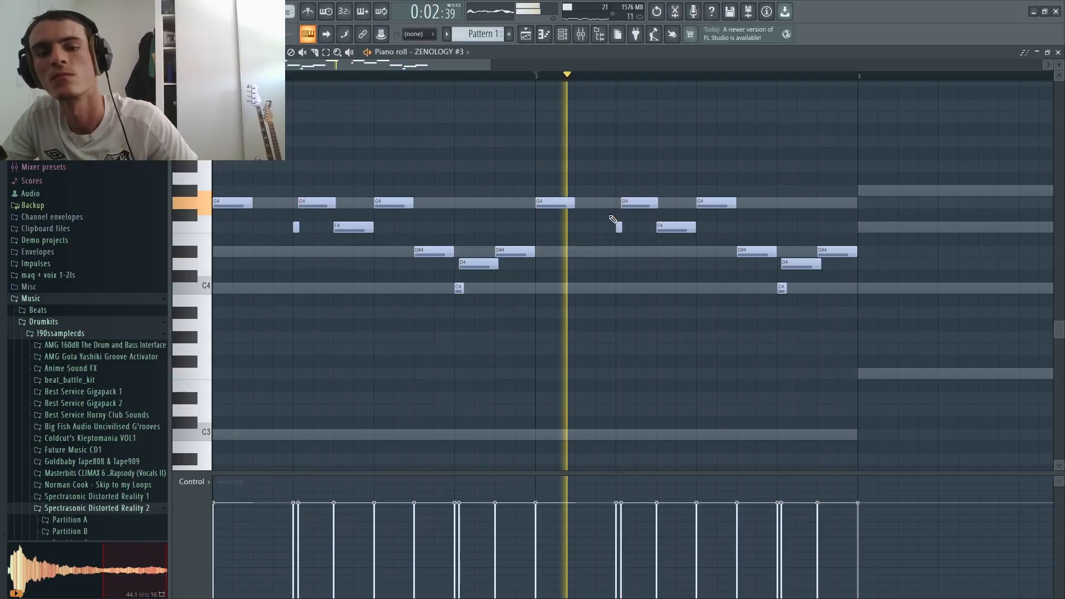
pyautogui.moveTo(588, 173); pyautogui.dragTo(565, 205)
# Step: Duplicate the two-bar melody into bars 3 and 4 and raise the copy's G4 notes to G#4
pyautogui.scroll(-2, 577, 183)
pyautogui.hotkey('ctrl', 'a')
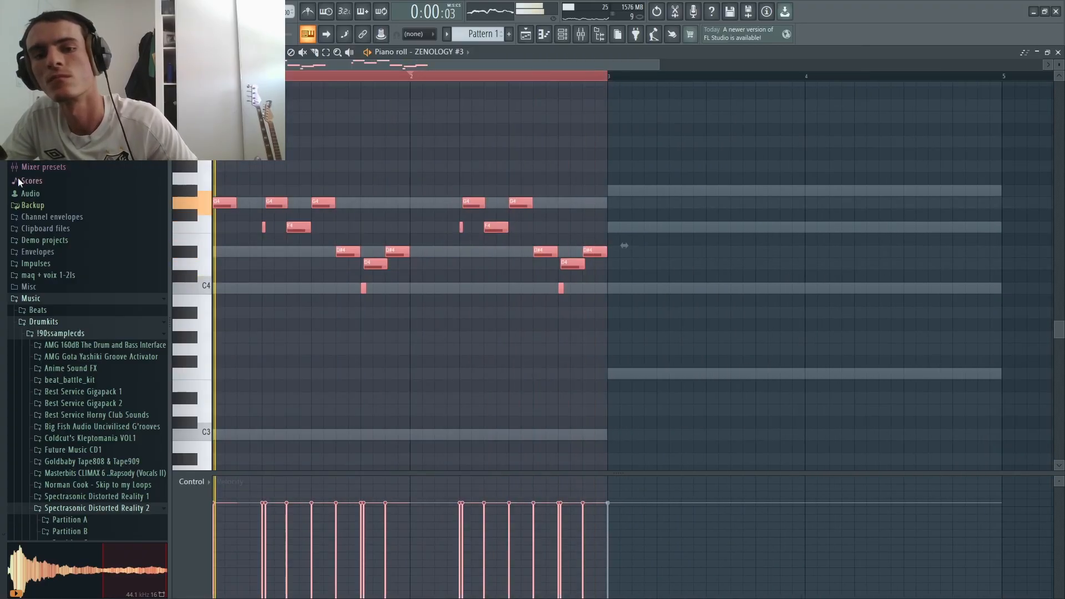
pyautogui.hotkey('ctrl', 'b')
pyautogui.moveTo(951, 173); pyautogui.dragTo(610, 207)
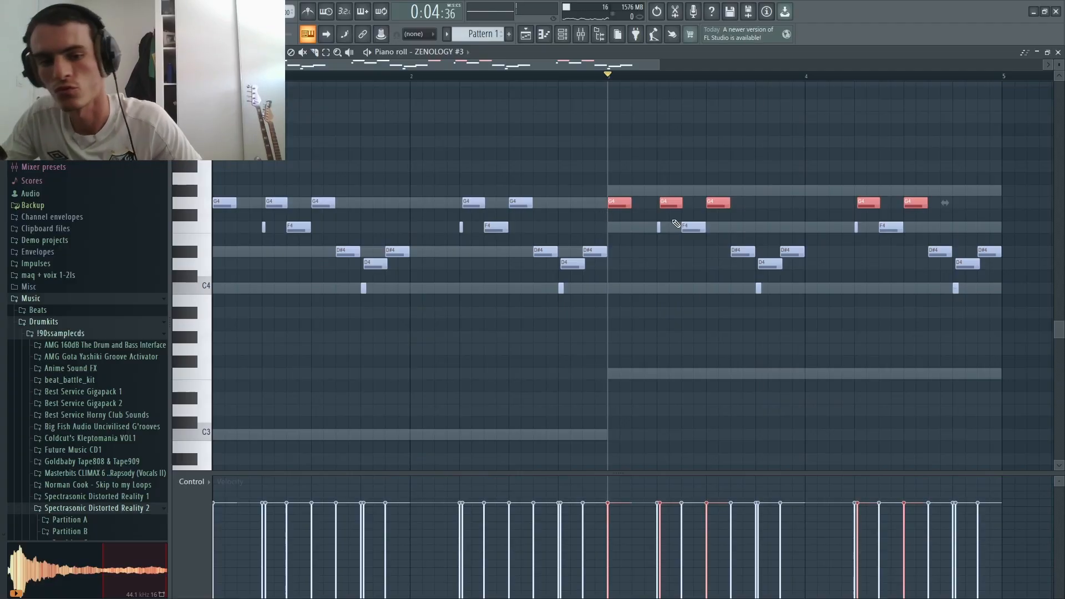
pyautogui.hotkey('shift', 'Up')
pyautogui.keyDown('ctrl'); pyautogui.click(771, 192); pyautogui.keyUp('ctrl')
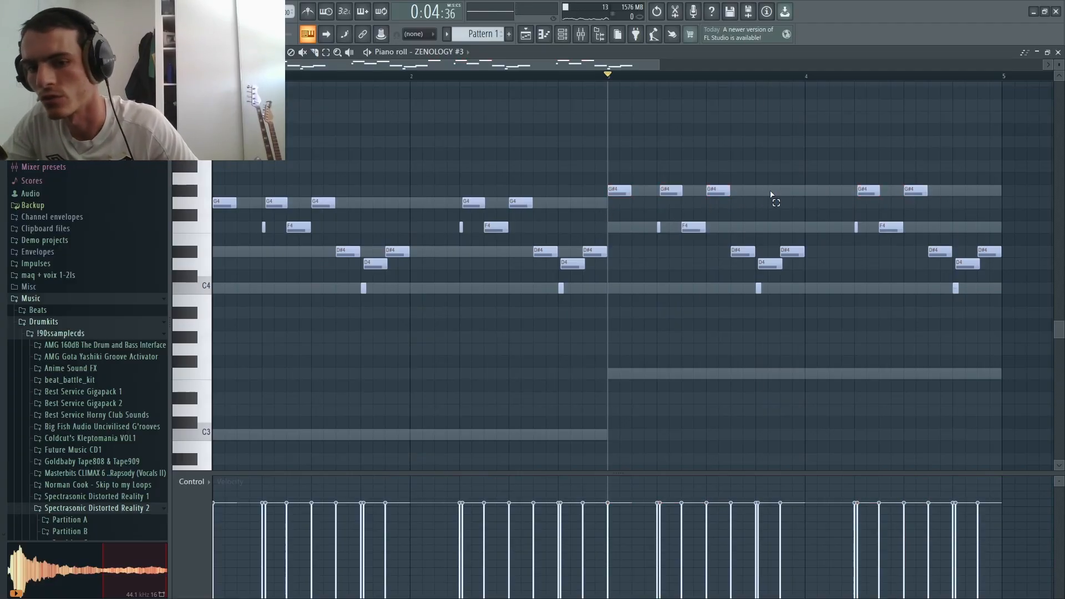
# Step: Select the G#4 notes in bars 3 and 4 and play the melody from bar 3
pyautogui.moveTo(968, 172); pyautogui.dragTo(599, 207)
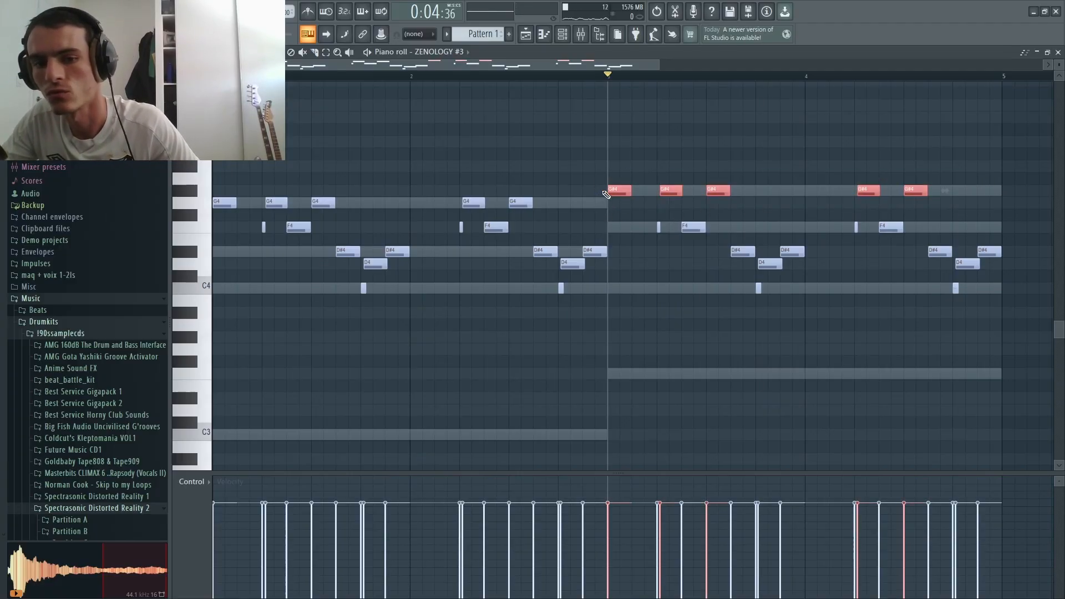
pyautogui.scroll(-2, 639, 192)
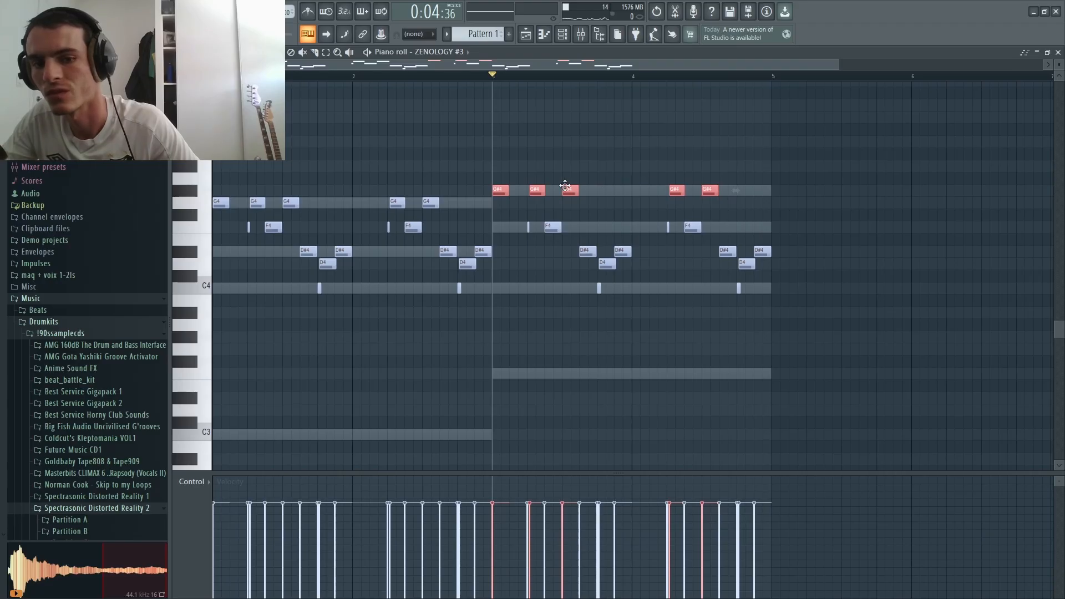
pyautogui.press('space')
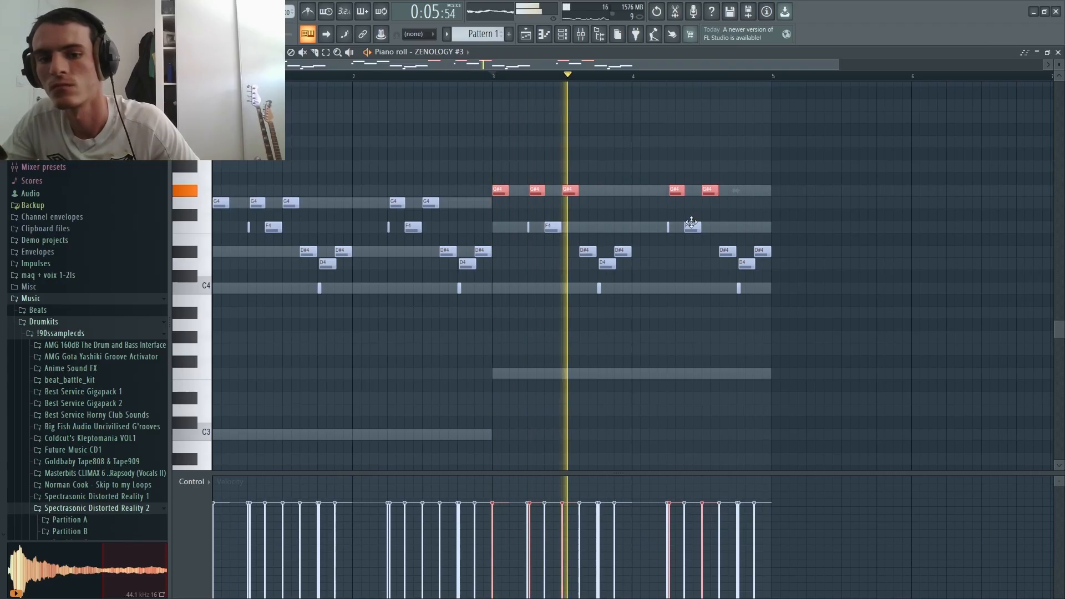
pyautogui.scroll(-2, 594, 228)
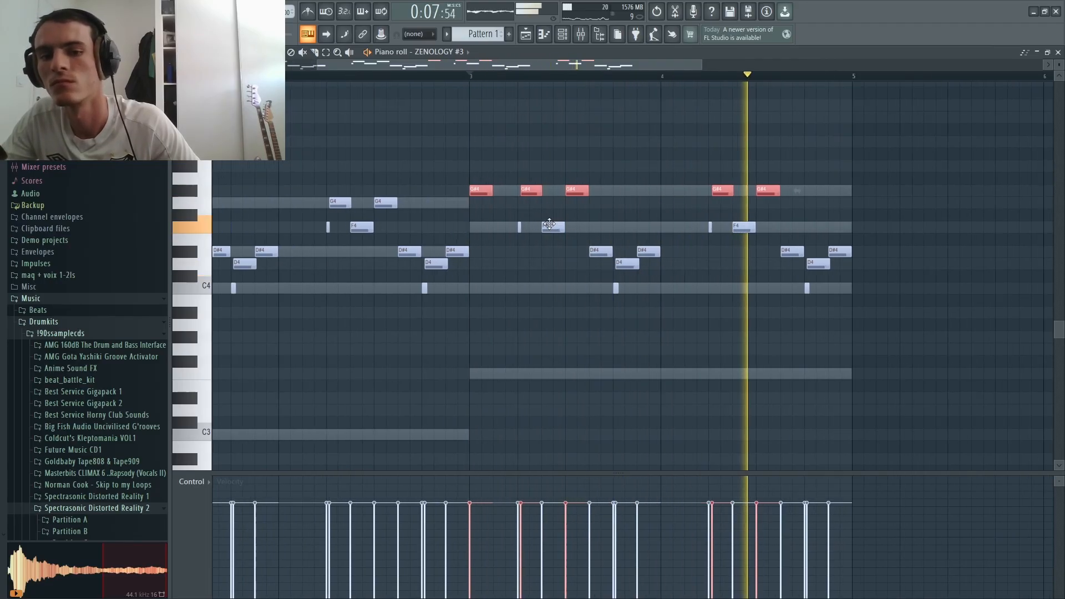
# Step: Open ZENOLOGY #3 and audition lead presets from Saw Lead 12 onward through the Chiffer Lead sounds while the melody plays
pyautogui.click(562, 34)
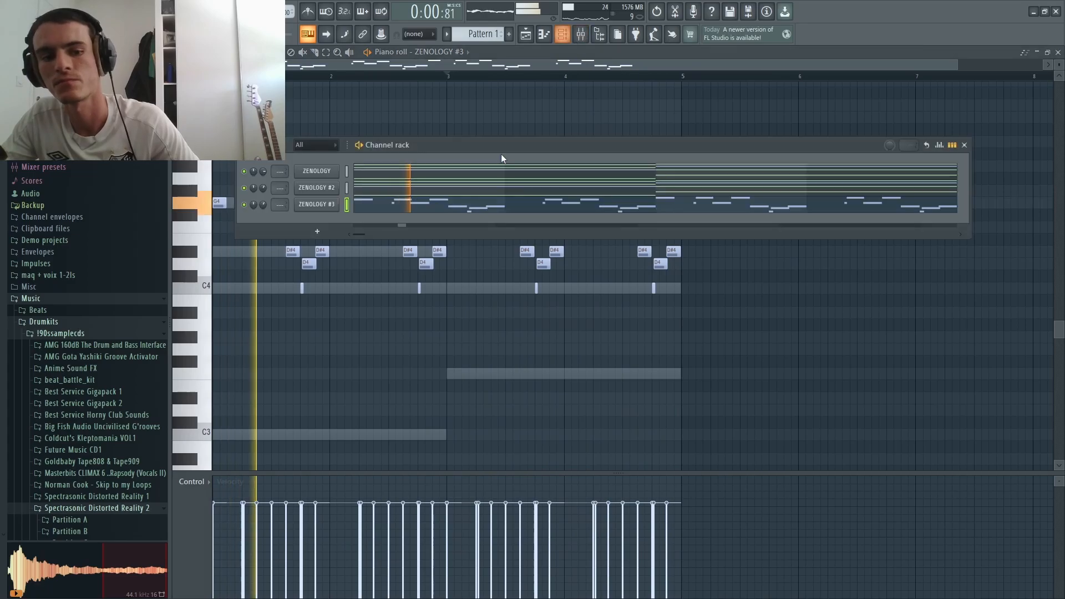
pyautogui.click(337, 204)
pyautogui.click(833, 401)
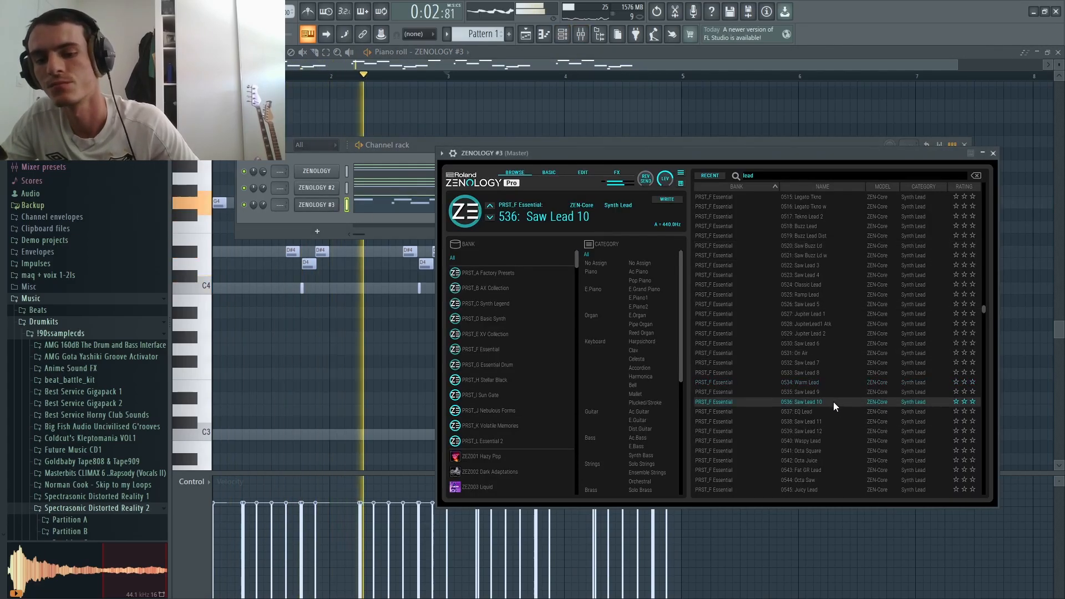
pyautogui.click(800, 415)
pyautogui.scroll(-2, 821, 408)
pyautogui.click(821, 384)
pyautogui.scroll(-1, 821, 385)
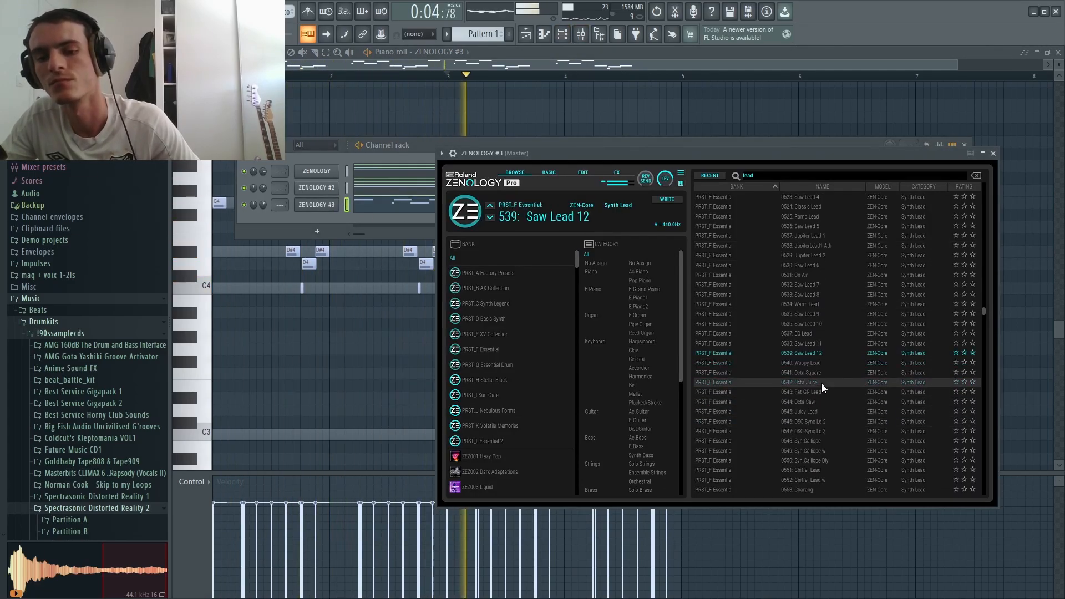
pyautogui.click(821, 383)
pyautogui.scroll(-1, 821, 384)
pyautogui.click(821, 384)
pyautogui.scroll(-1, 821, 384)
pyautogui.click(821, 384)
pyautogui.scroll(-1, 821, 384)
pyautogui.click(821, 384)
pyautogui.scroll(-1, 821, 384)
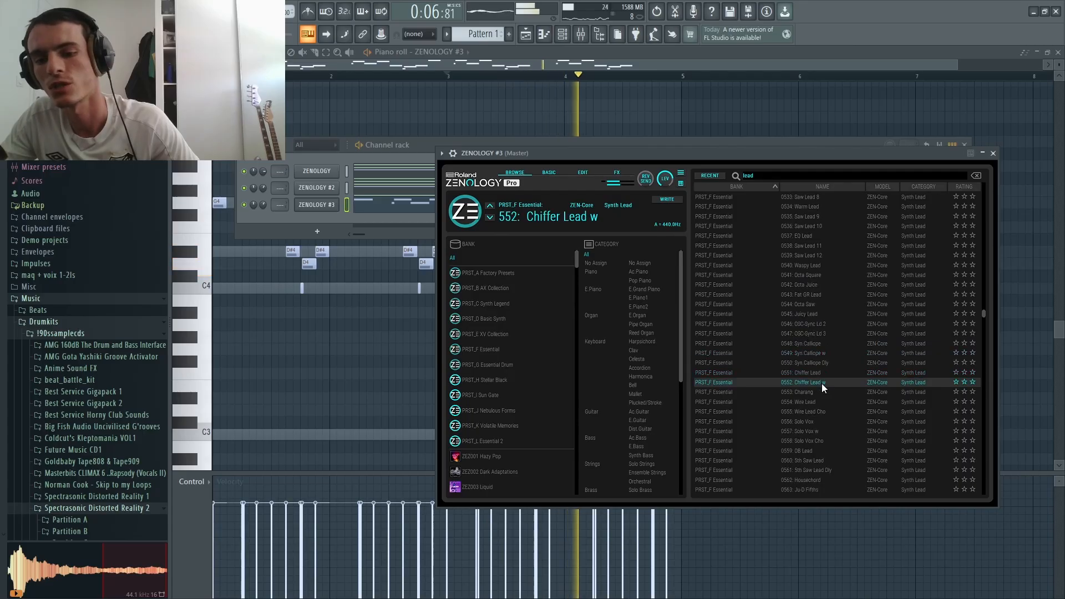
pyautogui.click(818, 375)
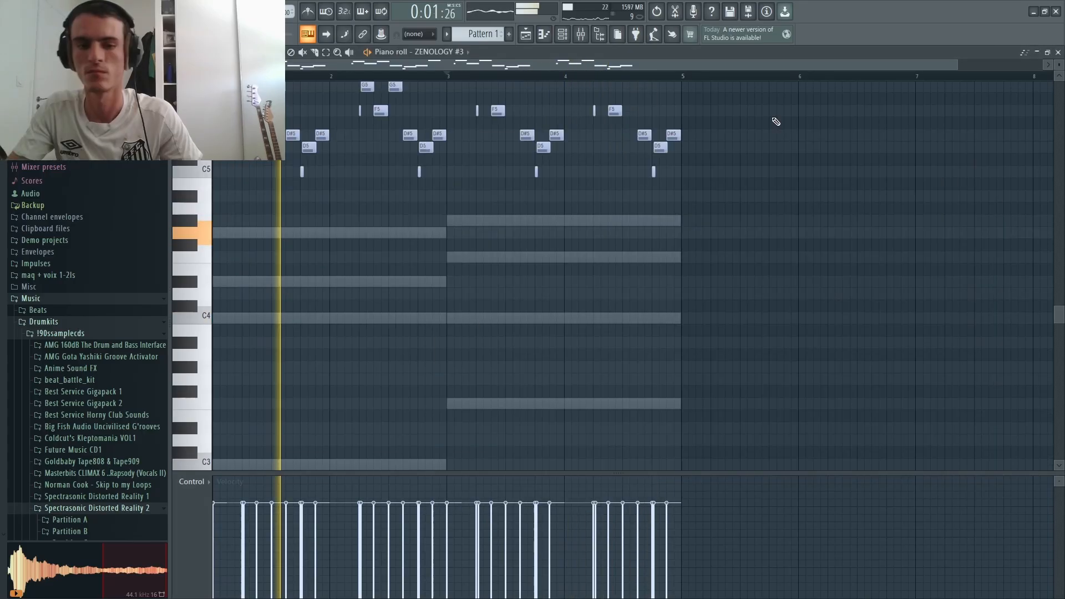
# Step: Transpose the whole melody up another octave, listen to it, and stop playback
pyautogui.scroll(1, 772, 119)
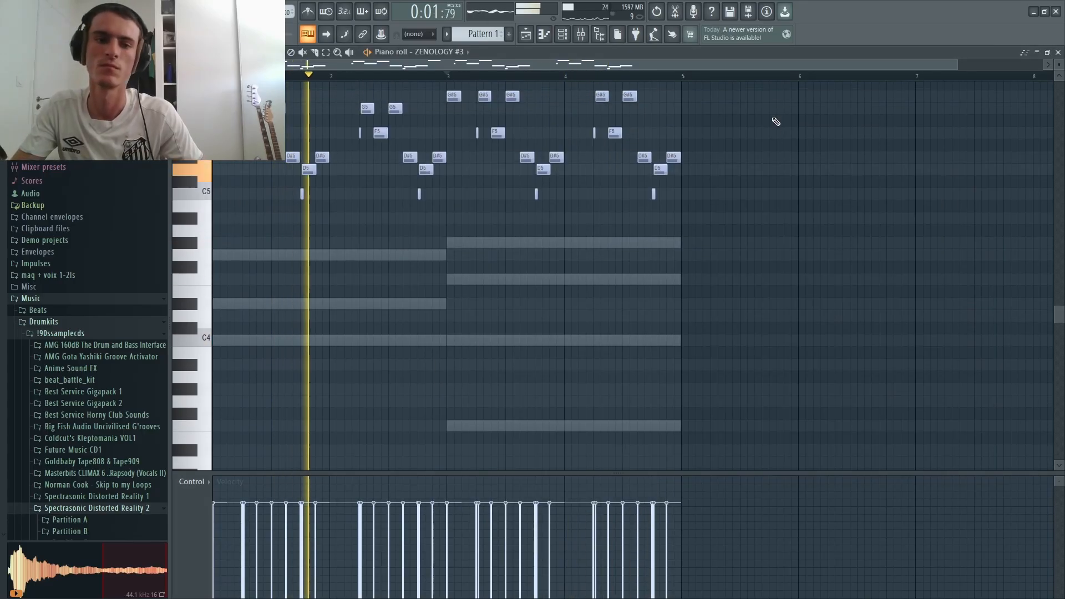
pyautogui.hotkey('ctrl', 'Up')
pyautogui.scroll(-2, 704, 243)
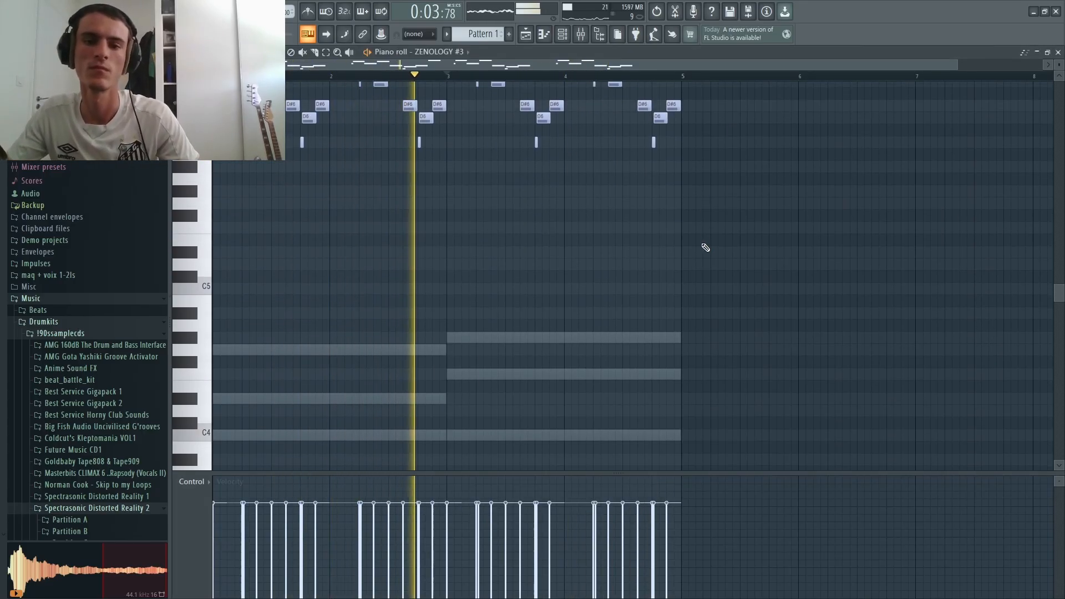
pyautogui.scroll(3, 660, 258)
pyautogui.scroll(3, 657, 253)
pyautogui.scroll(-5, 657, 261)
pyautogui.press('space')
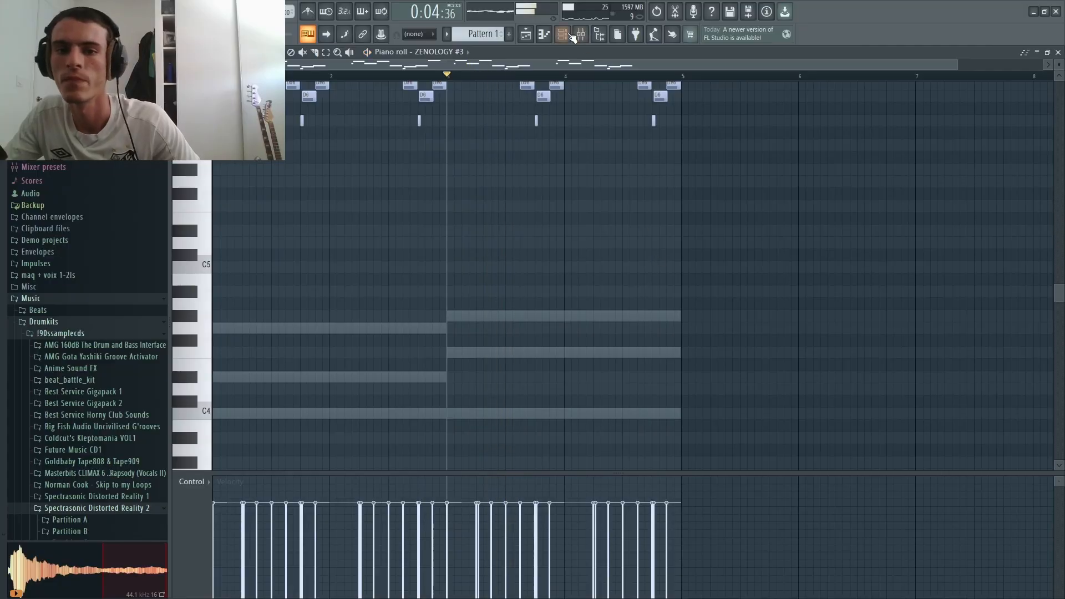
# Step: Mute ZENOLOGY #2 and #3 and cut the notes from all three ZENOLOGY channels
pyautogui.press('F6')
pyautogui.press('2')
pyautogui.press('3')
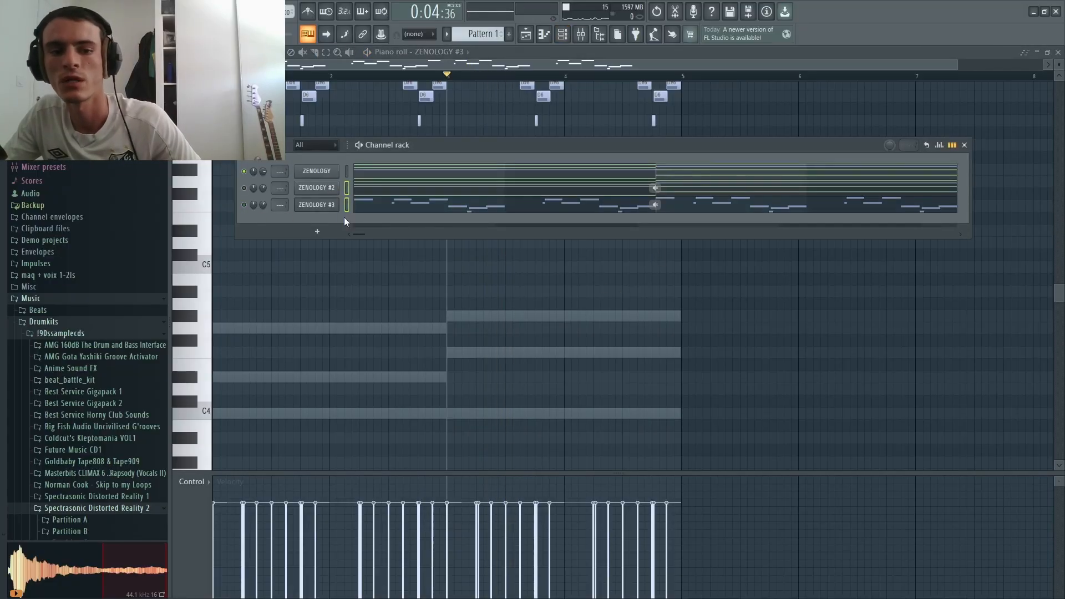
pyautogui.hotkey('ctrl', 'x')
pyautogui.click(348, 169)
pyautogui.hotkey('ctrl', 'x')
# Step: Draw a sequence of root notes C4, G3, A#3 and F3 in the first ZENOLOGY channel's piano roll
pyautogui.press('F7')
pyautogui.scroll(-3, 399, 261)
pyautogui.scroll(3, 278, 252)
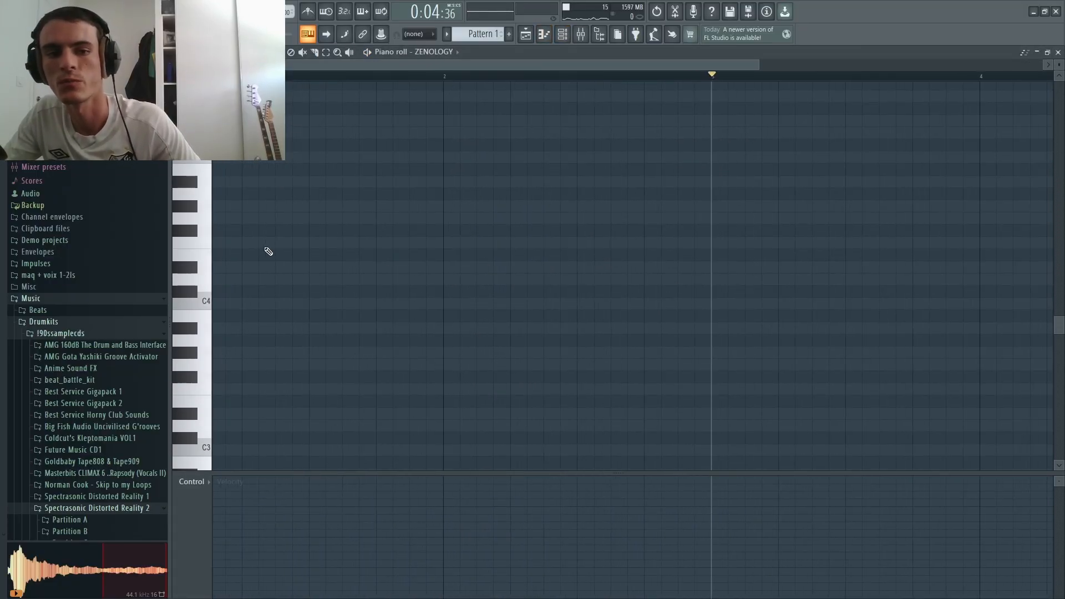
pyautogui.scroll(-2, 269, 252)
pyautogui.click(323, 304)
pyautogui.scroll(-2, 324, 311)
pyautogui.click(340, 328)
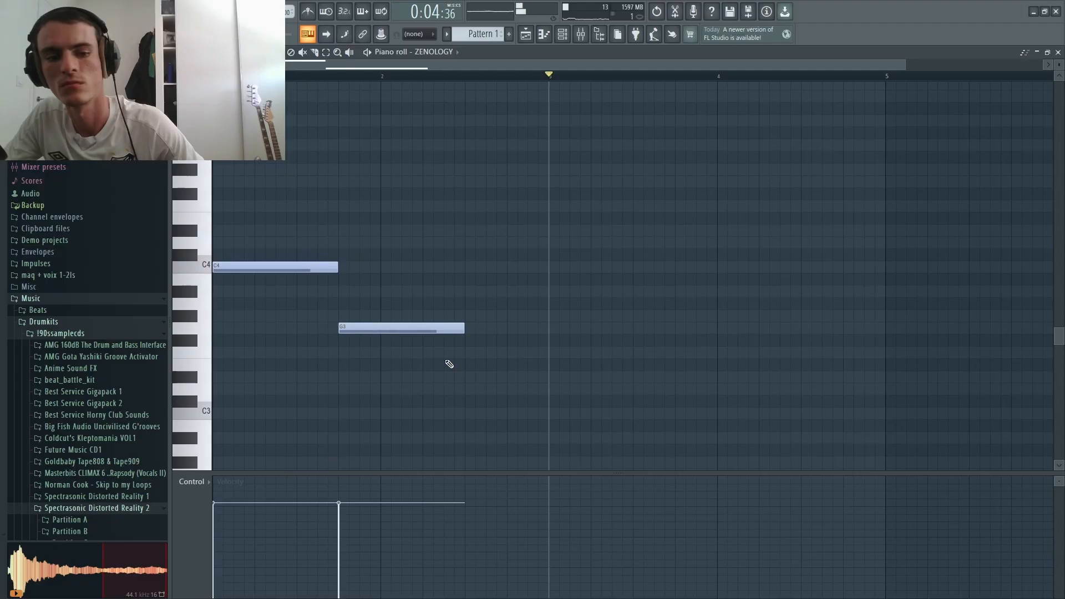
pyautogui.click(553, 291)
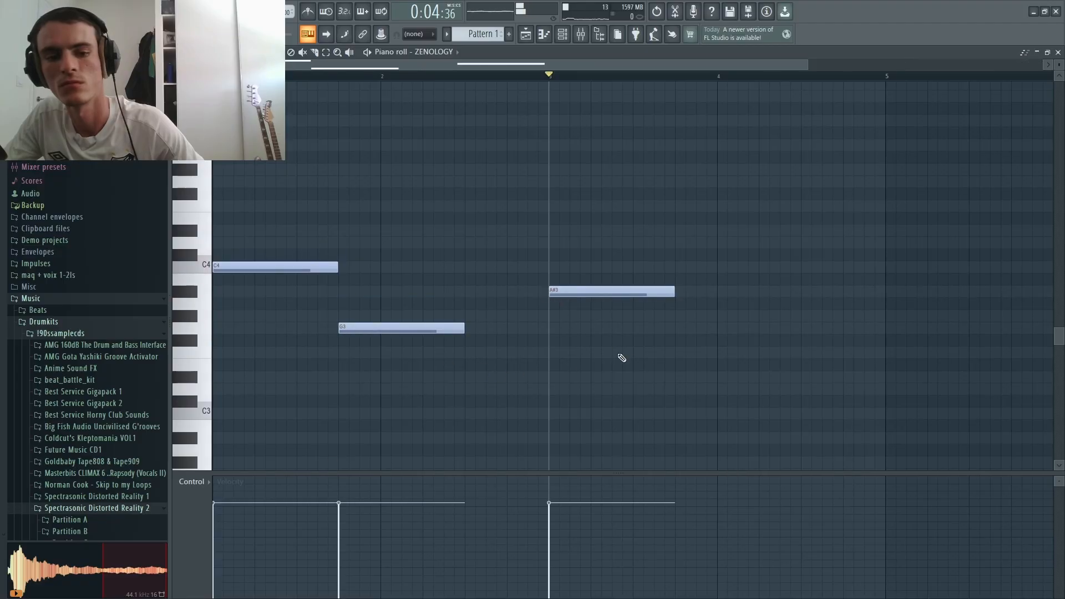
pyautogui.rightClick(570, 295)
pyautogui.click(555, 294)
pyautogui.click(718, 355)
# Step: Adjust the four root notes so that each fills exactly one bar
pyautogui.scroll(-2, 471, 369)
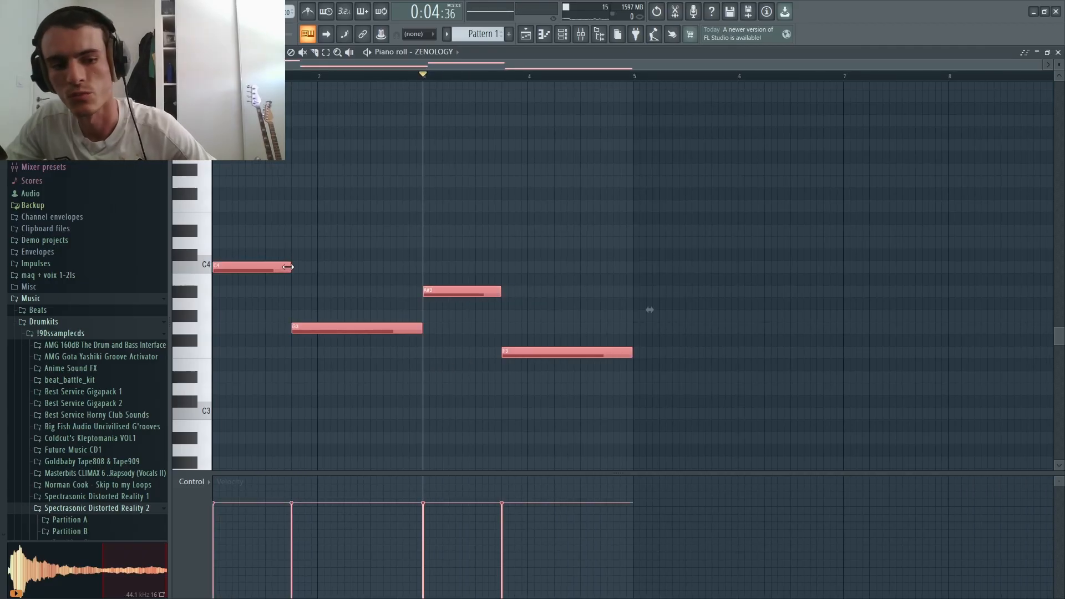
pyautogui.moveTo(288, 267); pyautogui.dragTo(318, 267)
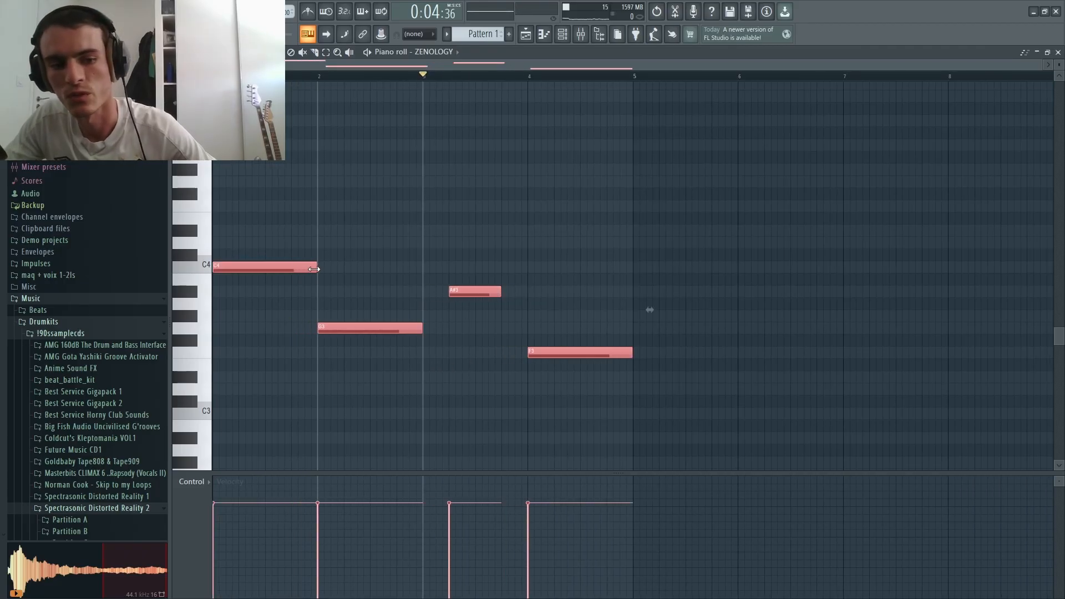
pyautogui.click(441, 253)
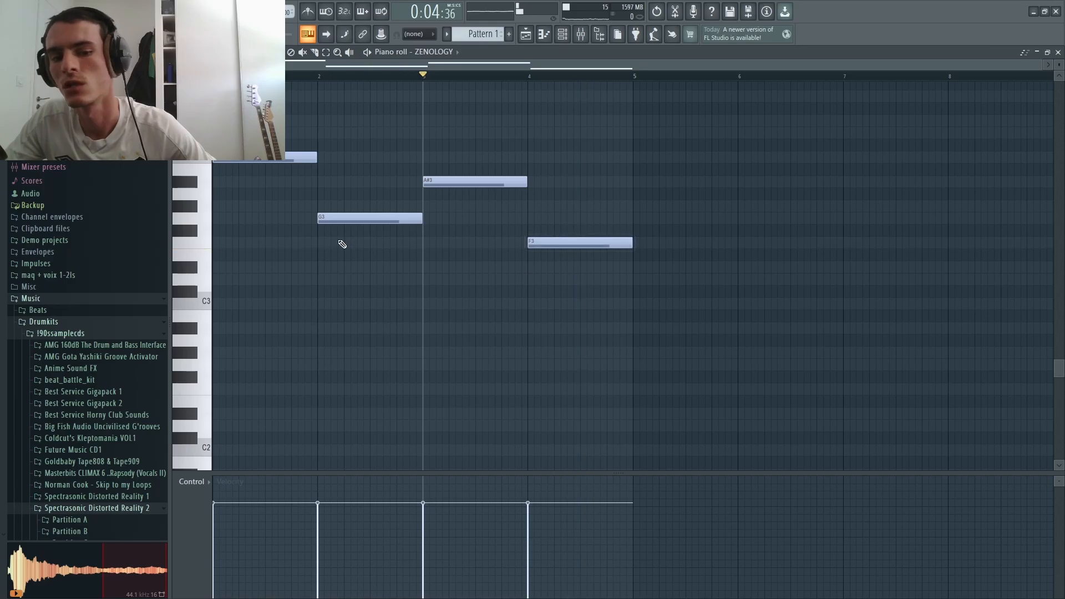
# Step: Add the thirds D#4, A#3, D4 and G#3 above the roots in green, one per bar
pyautogui.scroll(3, 338, 245)
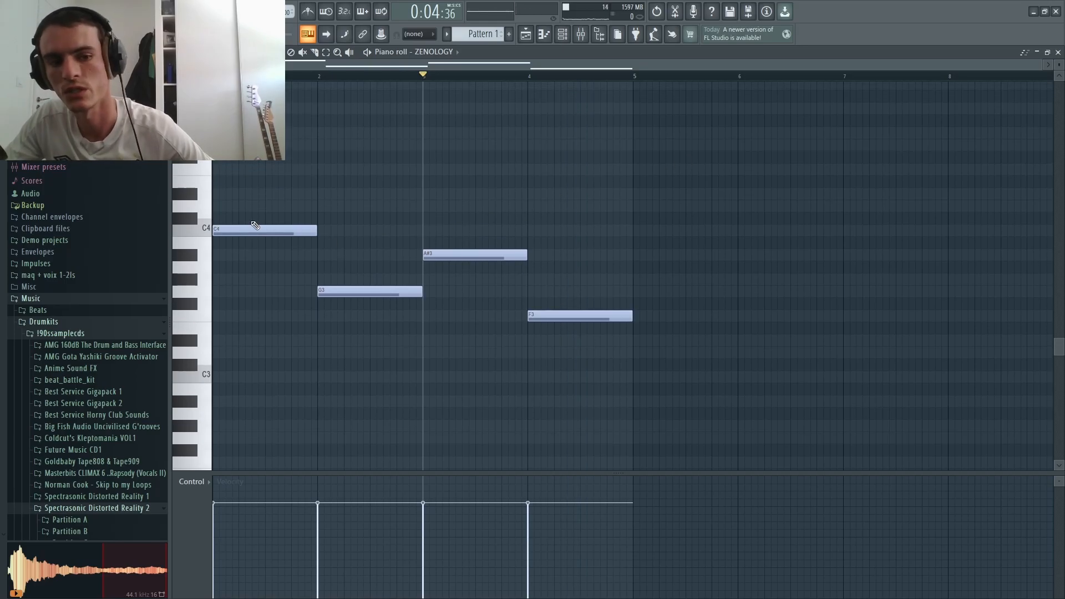
pyautogui.click(238, 195)
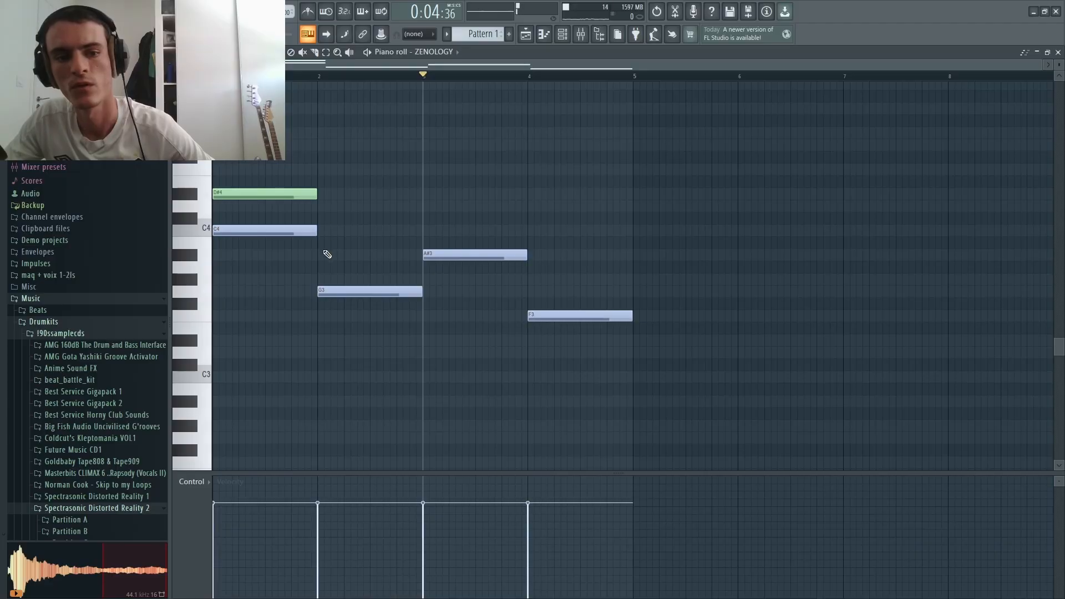
pyautogui.click(428, 209)
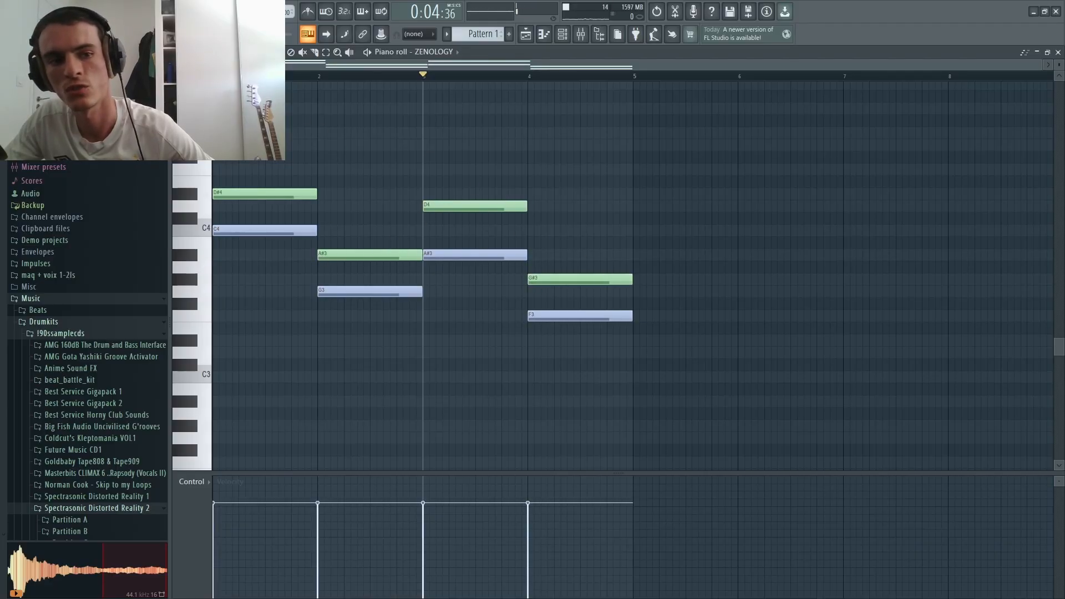
# Step: Add the top chord notes G4, D#4, F4 and C4 in pink, one per bar
pyautogui.click(227, 146)
pyautogui.click(327, 194)
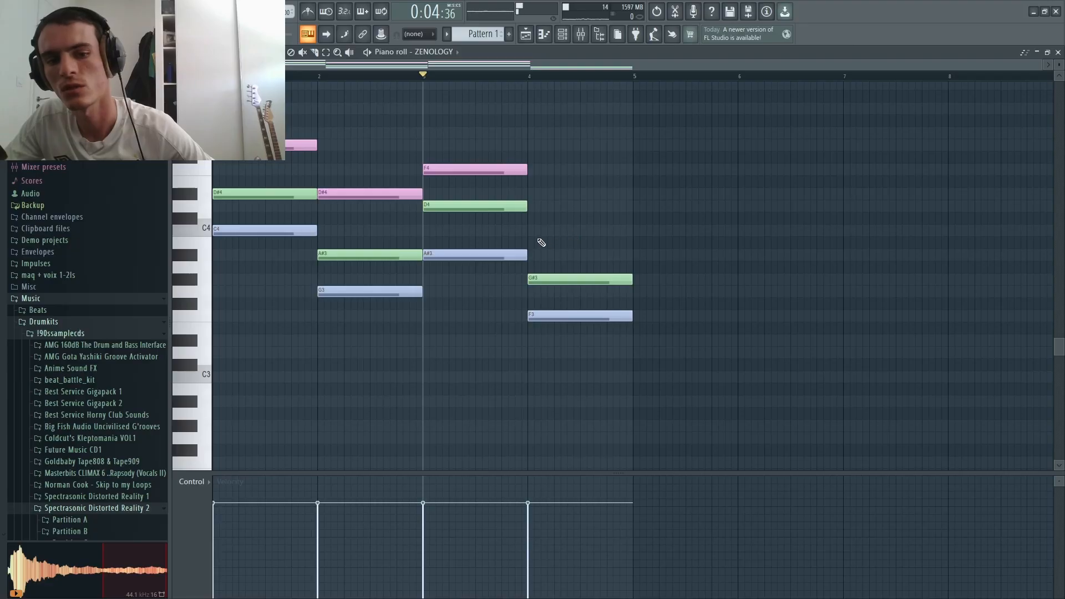
pyautogui.click(529, 231)
pyautogui.scroll(2, 307, 161)
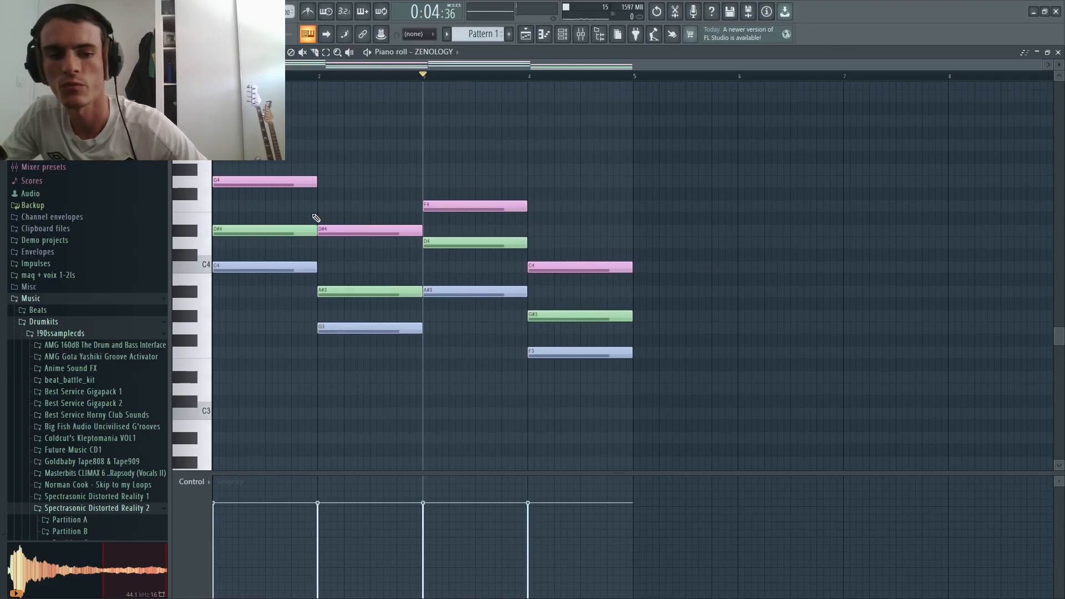
# Step: Select the root notes and then the thirds across the four bars to examine each layer of the chords
pyautogui.keyDown('ctrl'); pyautogui.click(374, 327); pyautogui.keyUp('ctrl')
pyautogui.keyDown('ctrl'); pyautogui.click(466, 292); pyautogui.keyUp('ctrl')
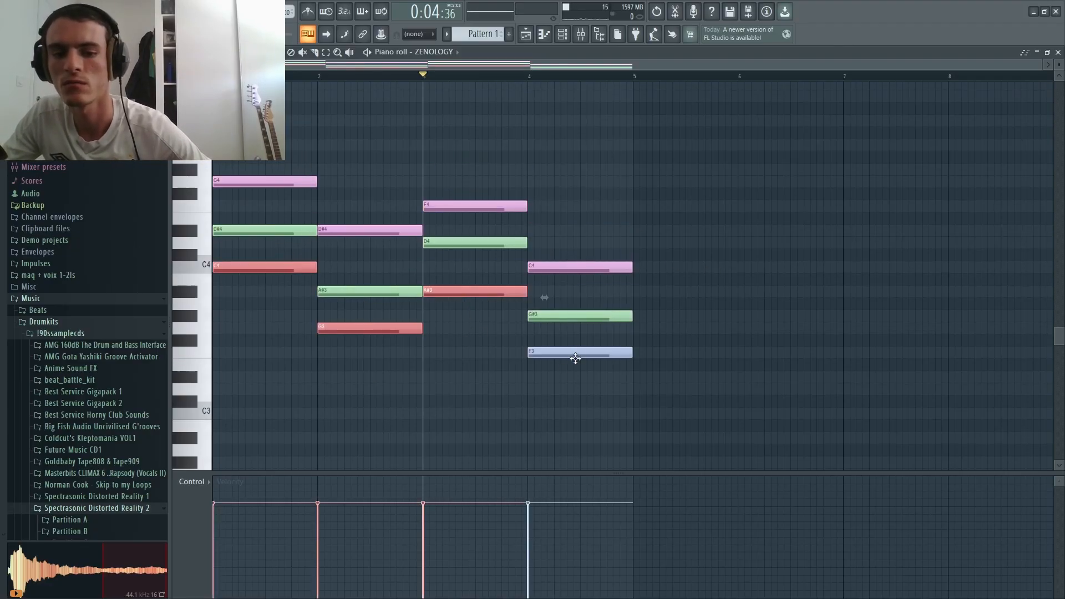
pyautogui.moveTo(576, 359); pyautogui.dragTo(572, 378)
pyautogui.moveTo(257, 214); pyautogui.dragTo(259, 245)
pyautogui.moveTo(381, 274); pyautogui.dragTo(383, 316)
pyautogui.moveTo(466, 230); pyautogui.dragTo(475, 273)
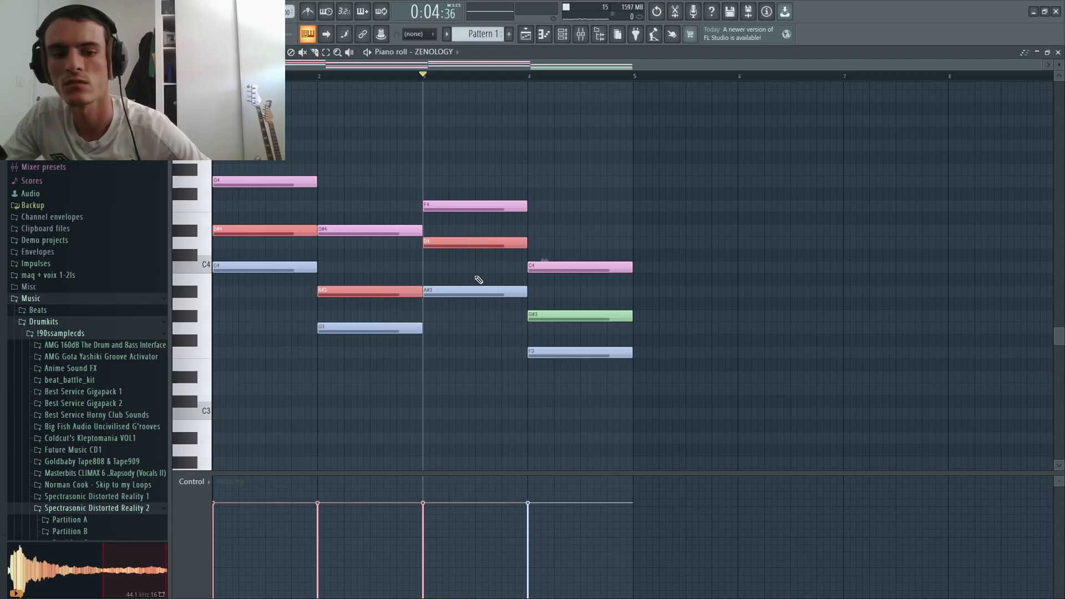
pyautogui.moveTo(583, 310); pyautogui.dragTo(578, 350)
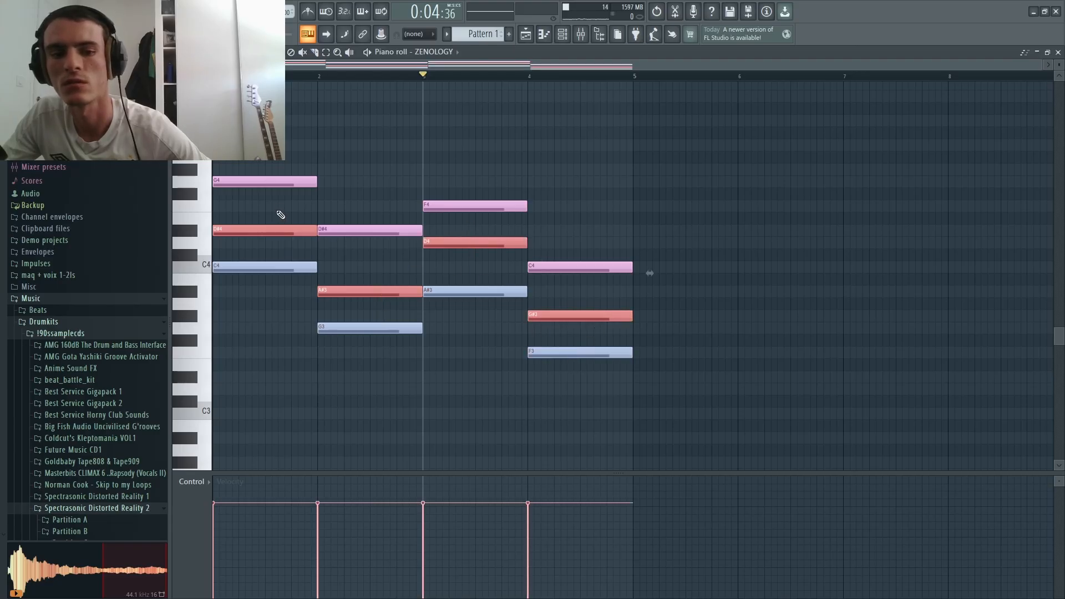
# Step: Correct the bar 2 chord's top note to D4 and double the roots an octave lower at C3, G2, A#2 and F2
pyautogui.hotkey('ctrl', 'd')
pyautogui.moveTo(293, 166); pyautogui.dragTo(293, 185)
pyautogui.moveTo(361, 217); pyautogui.dragTo(360, 243)
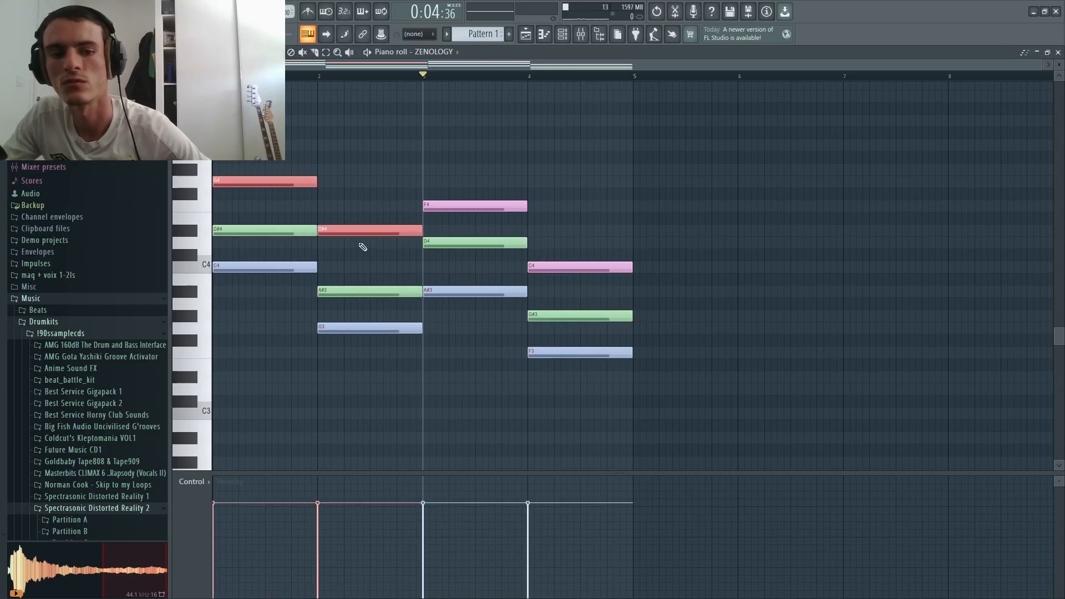
pyautogui.moveTo(490, 188); pyautogui.dragTo(492, 205)
pyautogui.moveTo(606, 262); pyautogui.dragTo(605, 280)
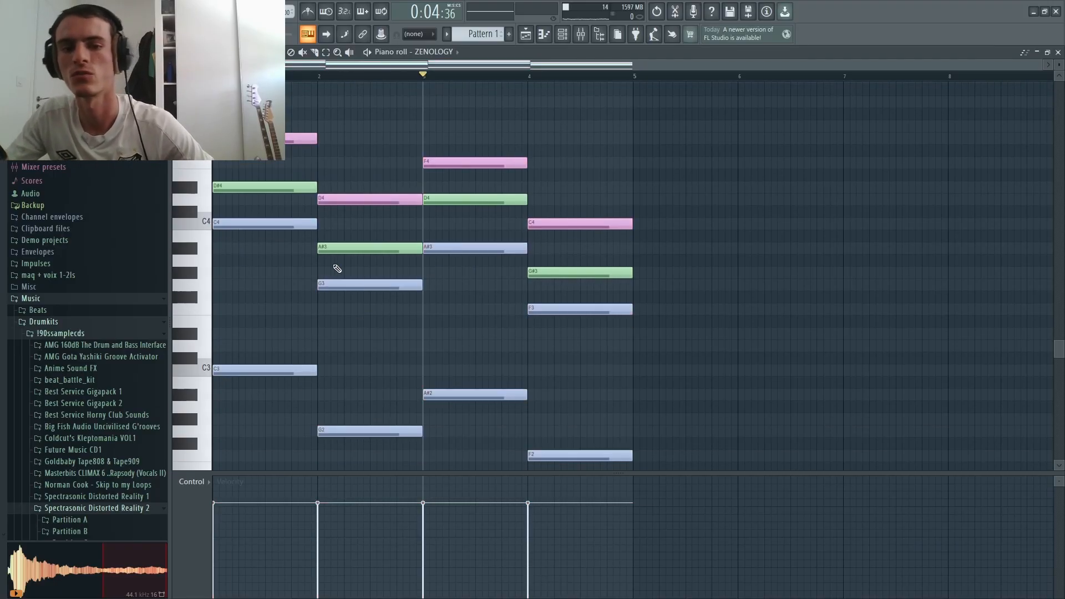
pyautogui.scroll(3, 400, 327)
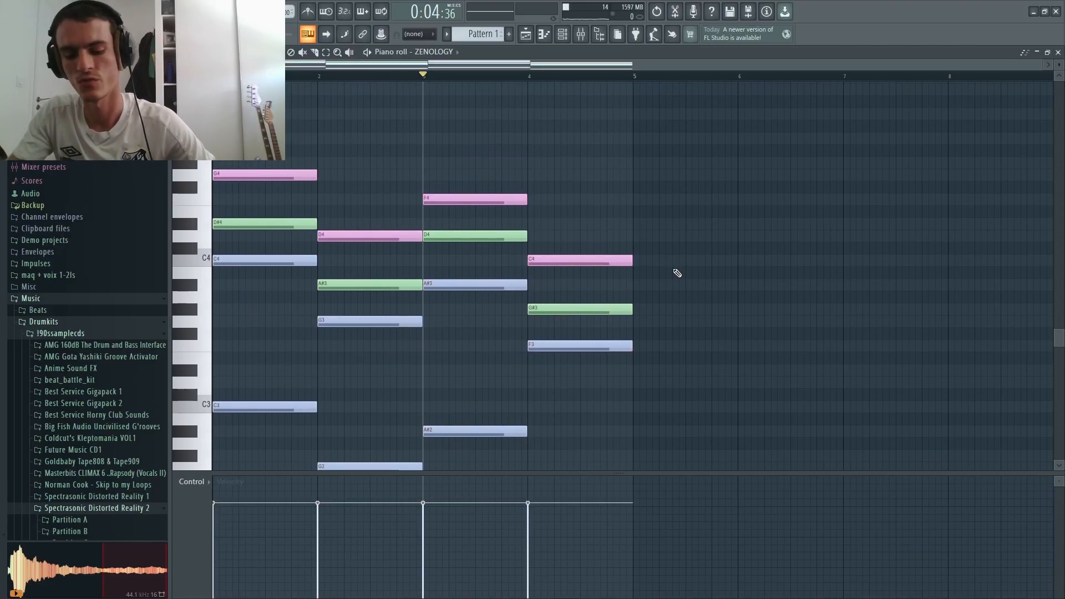
# Step: Transpose the whole chord progression up five semitones so that it starts on F minor
pyautogui.hotkey('shift', 'Up')
pyautogui.hotkey('shift', 'Up')
pyautogui.hotkey('shift', 'Up')
pyautogui.hotkey('shift', 'Up')
pyautogui.hotkey('shift', 'Up')
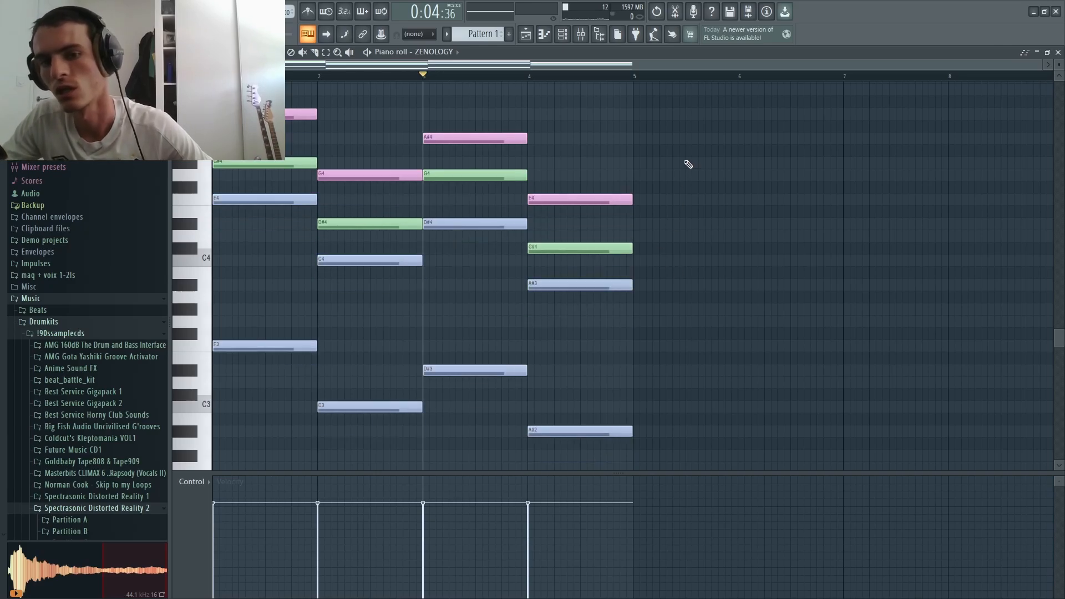
pyautogui.moveTo(668, 133); pyautogui.dragTo(883, 416)
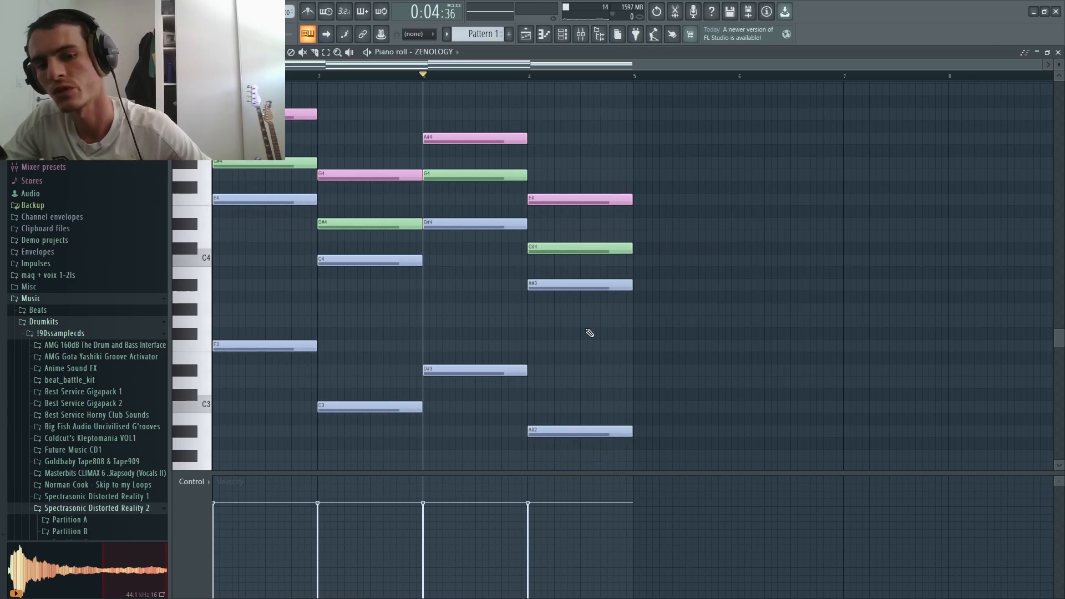
# Step: Play back the transposed four-chord progression from the start to hear it through to the last chord
pyautogui.scroll(3, 589, 333)
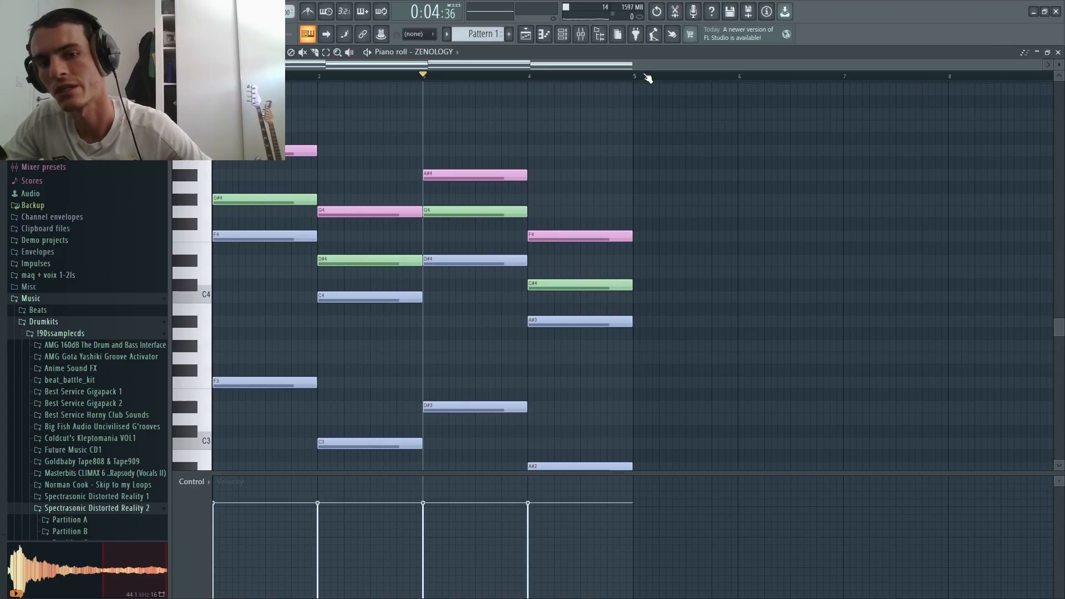
pyautogui.moveTo(635, 76); pyautogui.dragTo(213, 76)
pyautogui.keyDown('ctrl'); pyautogui.click(466, 159); pyautogui.keyUp('ctrl')
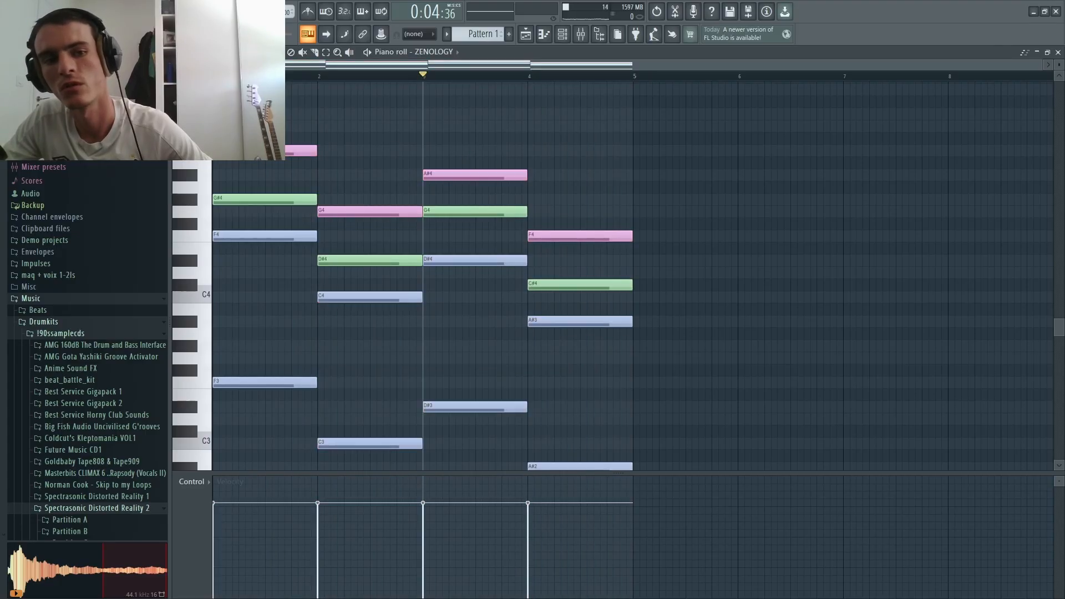
pyautogui.press('space')
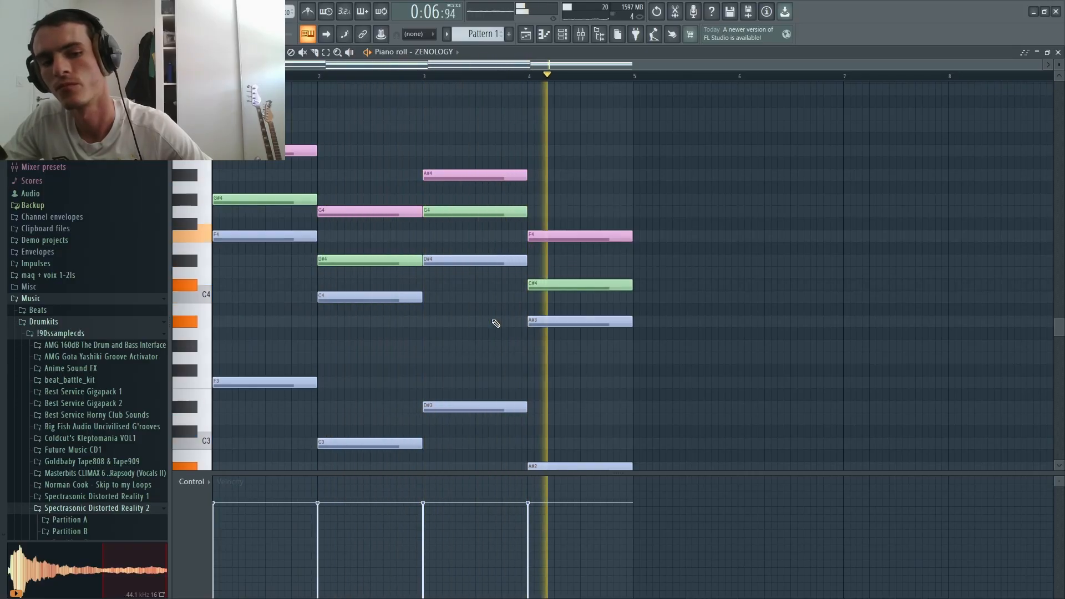
pyautogui.press('space')
# Step: Select the chords of bars 1 and 2, add those of bars 3 and 4 to examine the two pairs, and clear the selection
pyautogui.moveTo(361, 116); pyautogui.dragTo(281, 468)
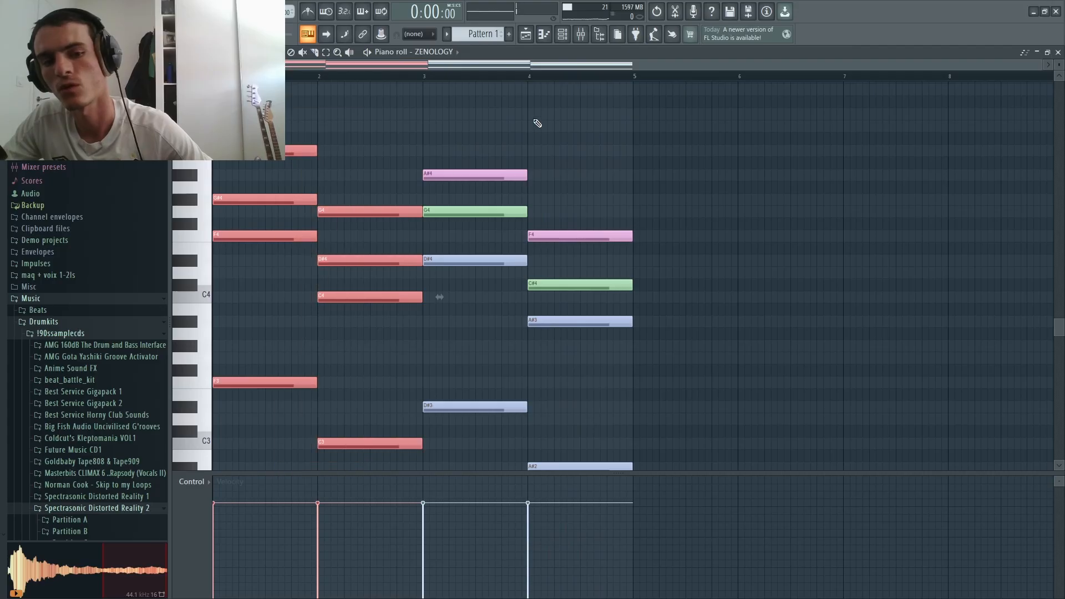
pyautogui.moveTo(607, 95); pyautogui.dragTo(507, 449)
pyautogui.scroll(-4, 522, 166)
pyautogui.scroll(5, 523, 177)
pyautogui.keyDown('ctrl'); pyautogui.scroll(2, 530, 202); pyautogui.keyUp('ctrl')
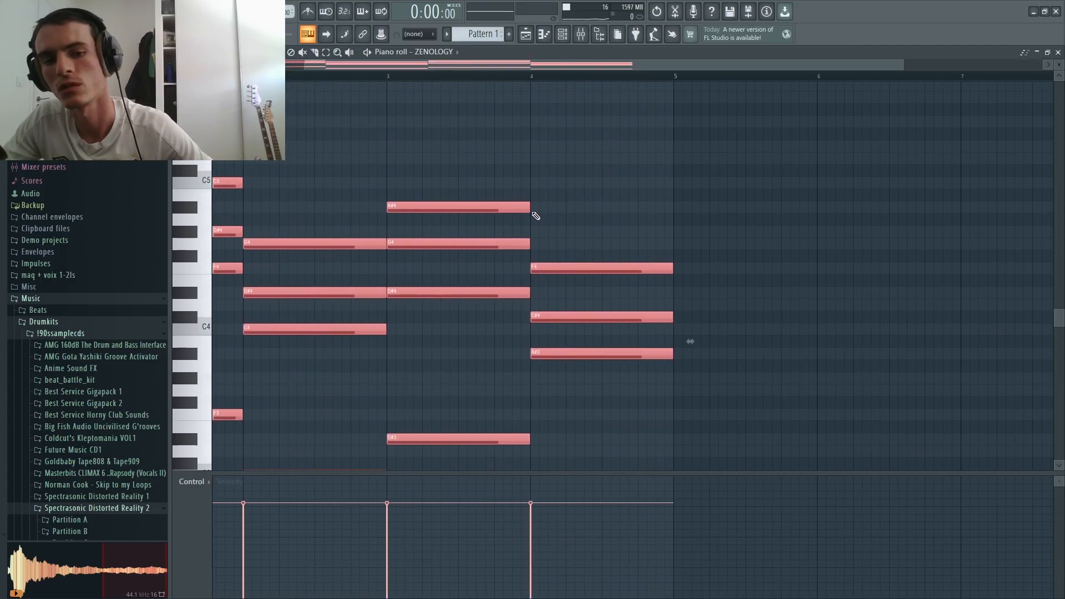
pyautogui.keyDown('ctrl'); pyautogui.click(385, 181); pyautogui.keyUp('ctrl')
# Step: Move the change between the first two chords one beat earlier, shortening the first chord and extending the second back to meet it
pyautogui.keyDown('ctrl'); pyautogui.scroll(-1, 333, 194); pyautogui.keyUp('ctrl')
pyautogui.keyDown('ctrl'); pyautogui.scroll(3, 245, 218); pyautogui.keyUp('ctrl')
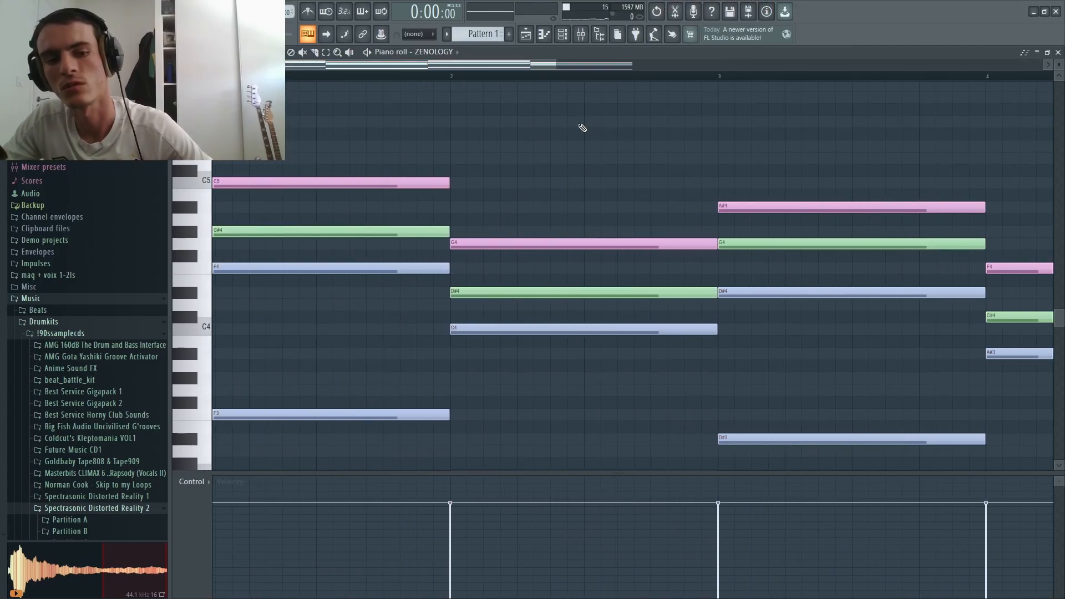
pyautogui.scroll(1, 533, 161)
pyautogui.moveTo(442, 218); pyautogui.dragTo(375, 223)
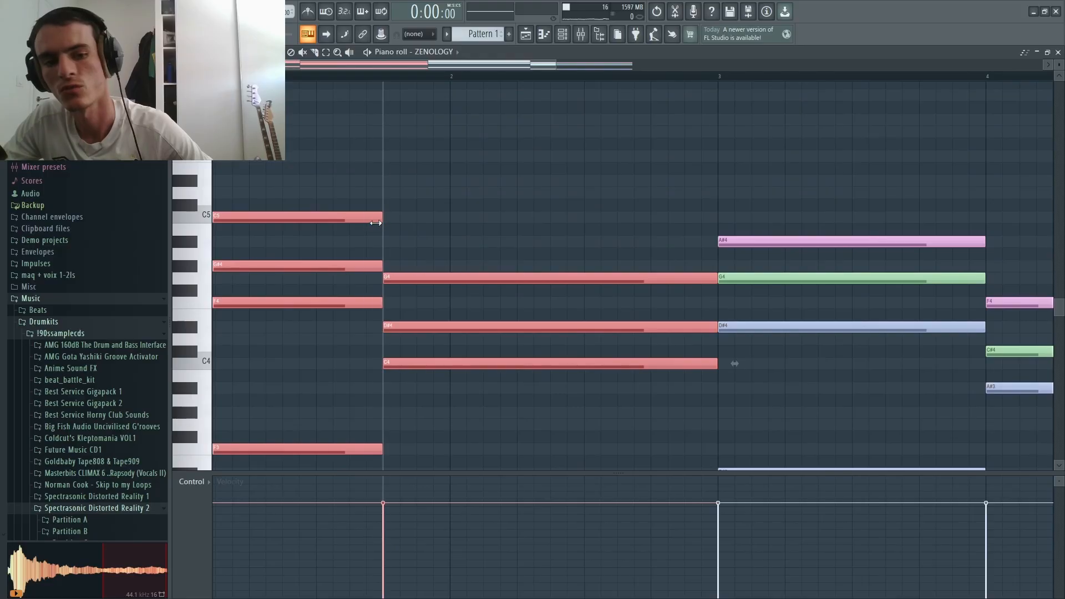
pyautogui.keyDown('ctrl'); pyautogui.scroll(-3, 432, 253); pyautogui.keyUp('ctrl')
pyautogui.scroll(-1, 255, 259)
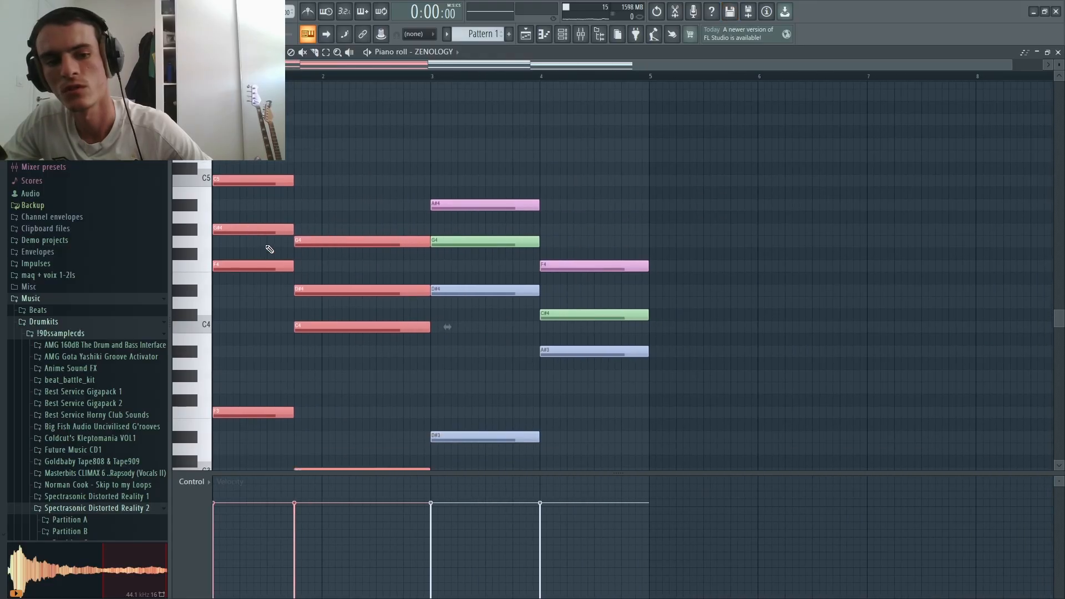
# Step: Shorten the third chord to three quarters of a bar and extend the start of the fourth chord back to meet it
pyautogui.keyDown('ctrl'); pyautogui.click(289, 214); pyautogui.keyUp('ctrl')
pyautogui.scroll(-1, 333, 219)
pyautogui.keyDown('ctrl'); pyautogui.moveTo(599, 136); pyautogui.dragTo(490, 476); pyautogui.keyUp('ctrl')
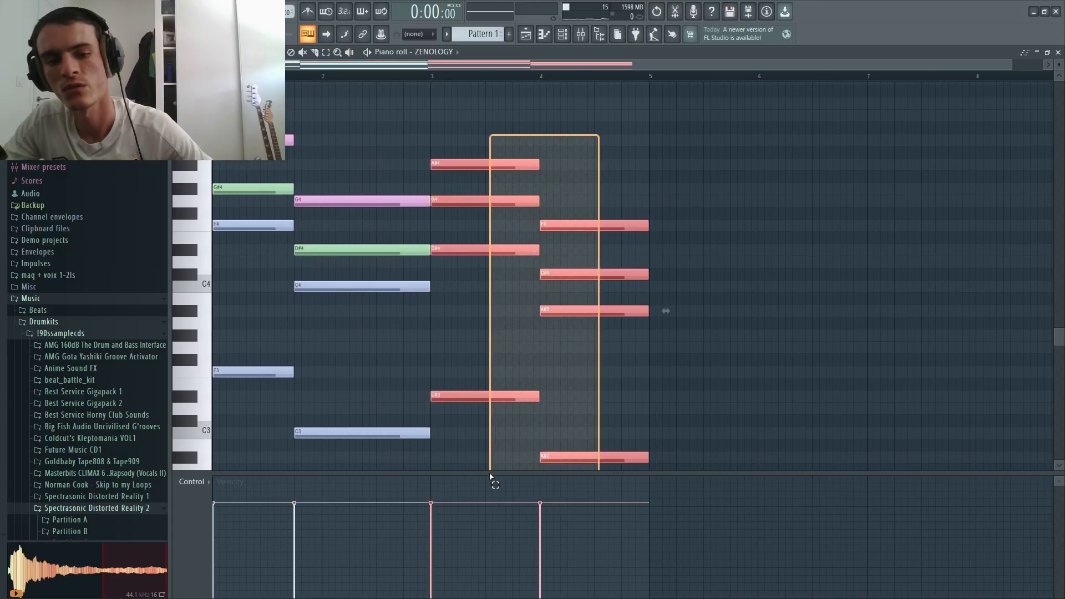
pyautogui.keyDown('ctrl'); pyautogui.scroll(2, 549, 207); pyautogui.keyUp('ctrl')
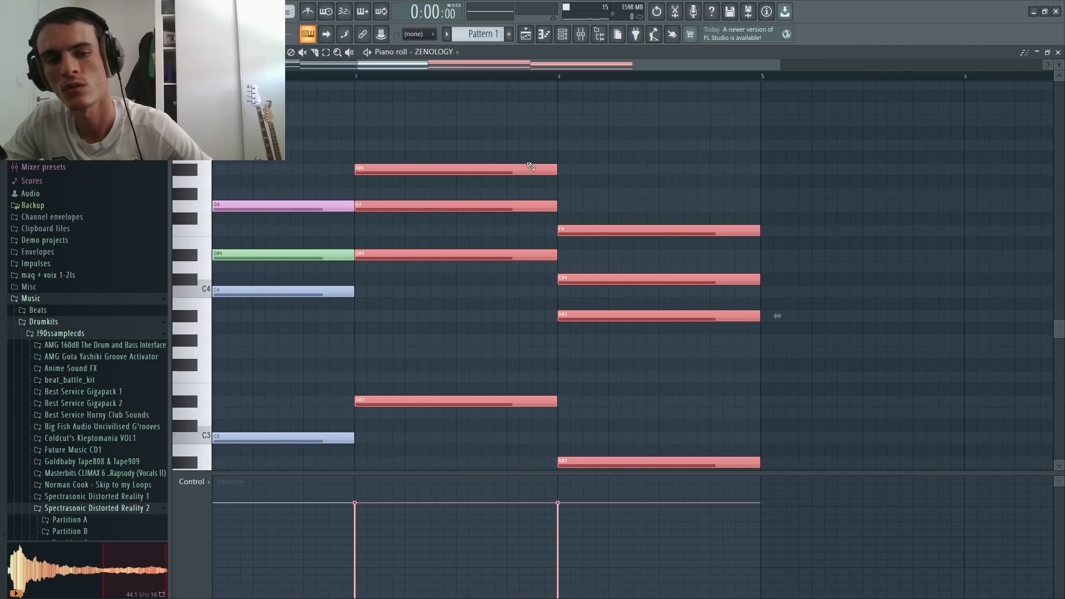
pyautogui.moveTo(524, 174); pyautogui.dragTo(505, 177)
pyautogui.keyDown('ctrl'); pyautogui.scroll(-2, 503, 186); pyautogui.keyUp('ctrl')
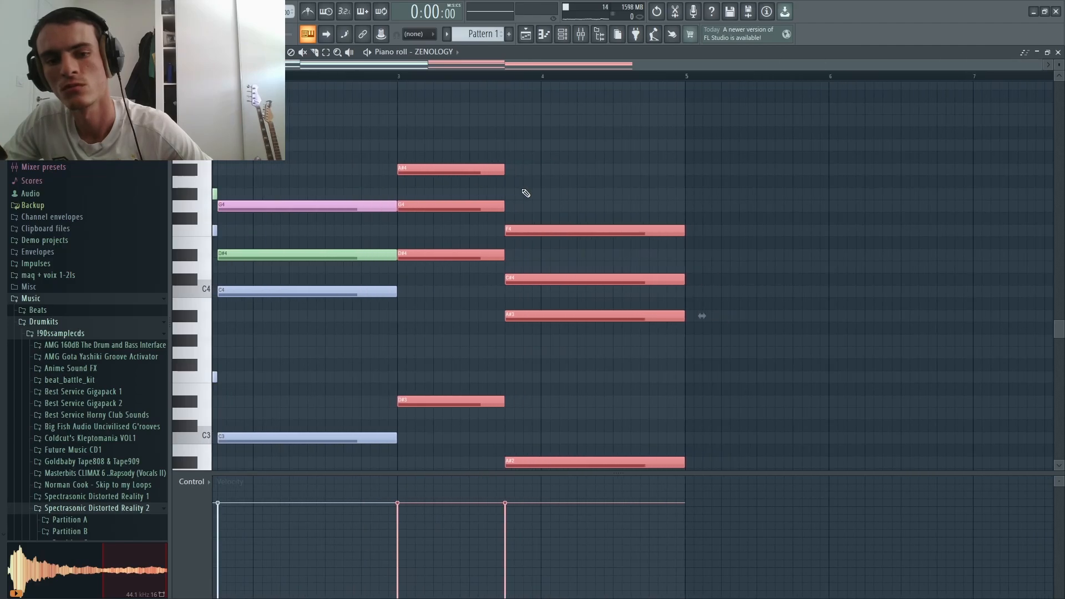
pyautogui.keyDown('ctrl'); pyautogui.click(451, 149); pyautogui.keyUp('ctrl')
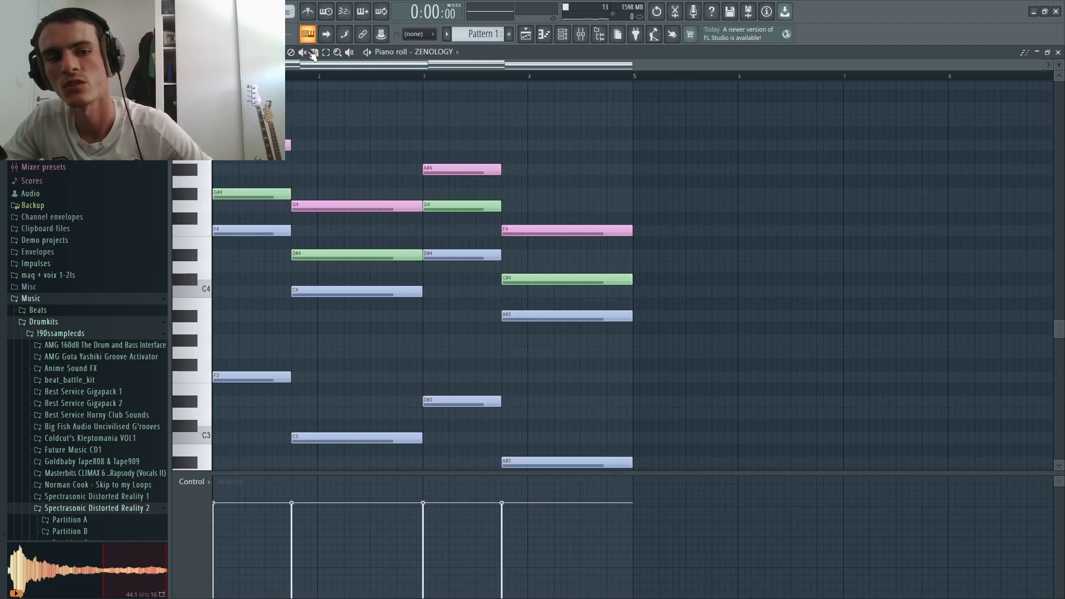
# Step: Play the pattern from the start to listen to the four-chord progression with its new timing
pyautogui.click(317, 11)
pyautogui.keyDown('ctrl'); pyautogui.scroll(3, 389, 187); pyautogui.keyUp('ctrl')
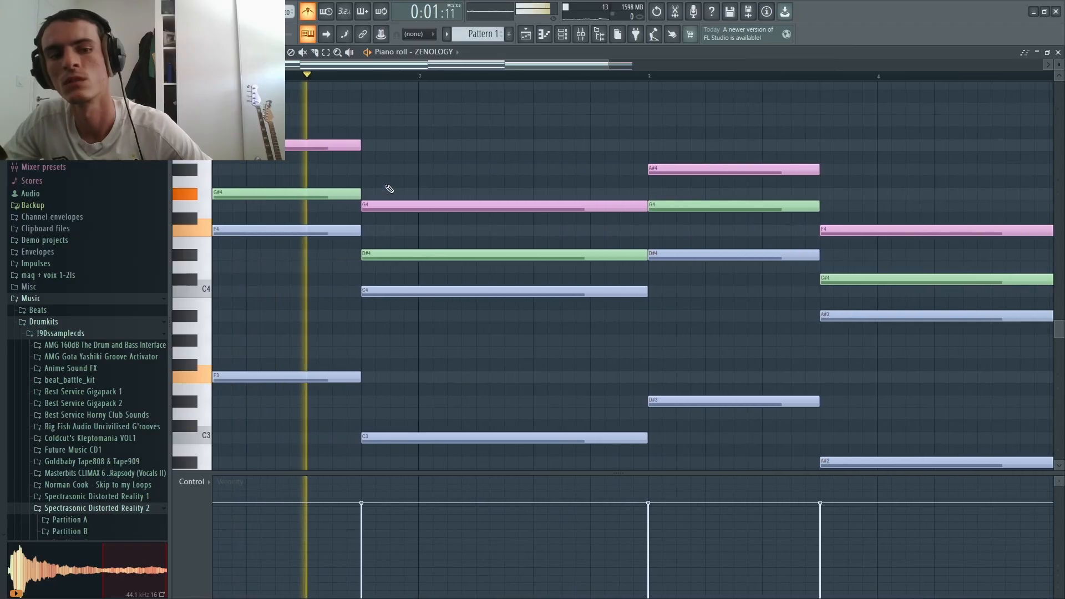
pyautogui.keyDown('ctrl'); pyautogui.scroll(-1, 388, 187); pyautogui.keyUp('ctrl')
pyautogui.keyDown('ctrl'); pyautogui.scroll(-2, 389, 187); pyautogui.keyUp('ctrl')
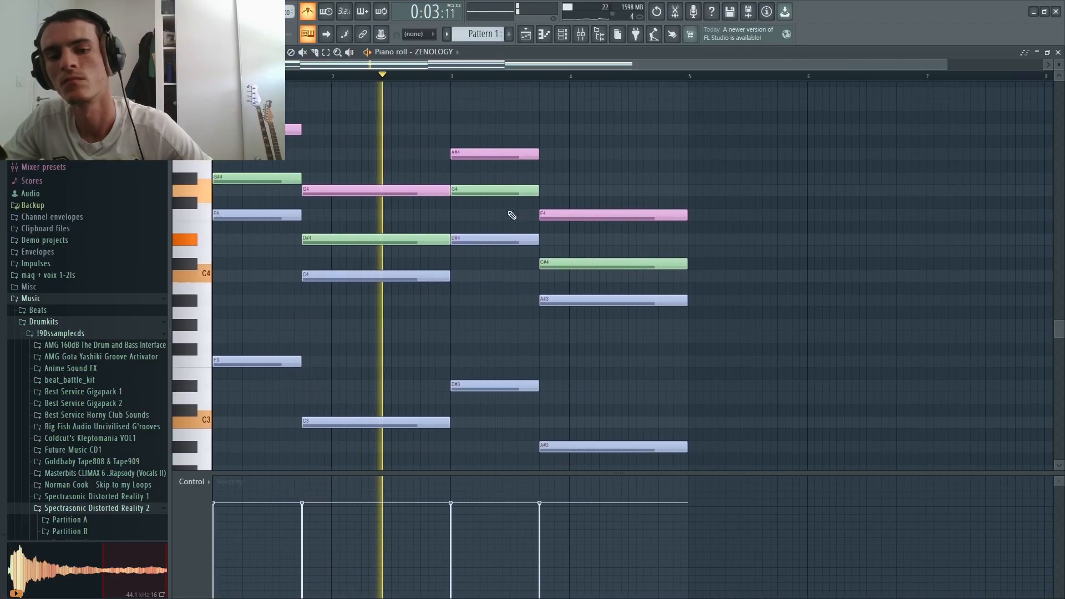
pyautogui.scroll(1, 537, 204)
pyautogui.scroll(-2, 539, 205)
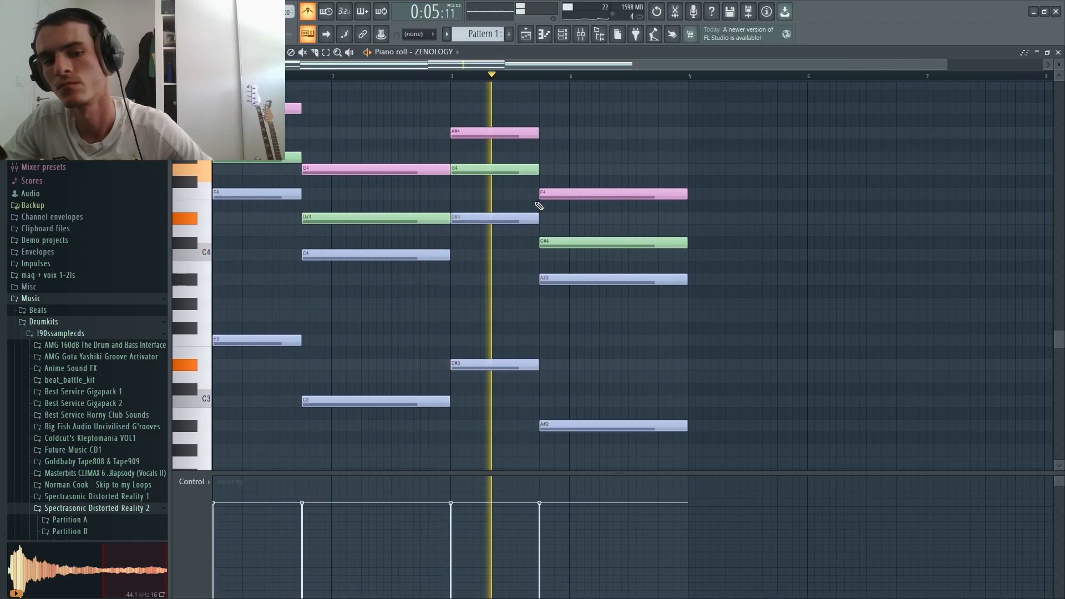
pyautogui.scroll(1, 535, 202)
pyautogui.keyDown('ctrl'); pyautogui.scroll(-1, 534, 202); pyautogui.keyUp('ctrl')
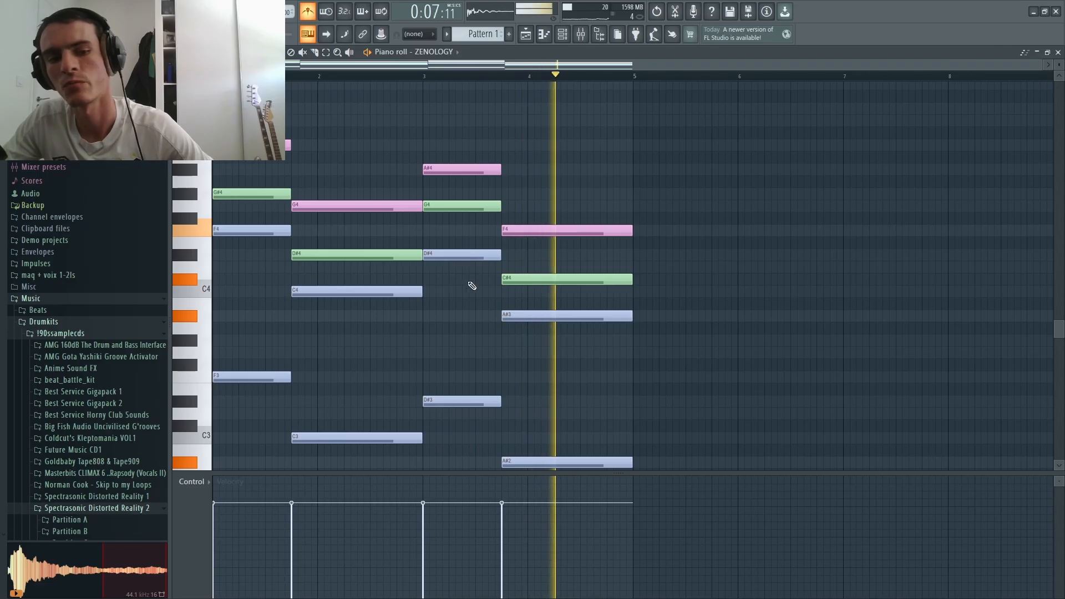
# Step: Transpose the C4, D#4, A#3 and C#4 notes in the last three chords up one octave
pyautogui.moveTo(558, 248); pyautogui.dragTo(358, 360)
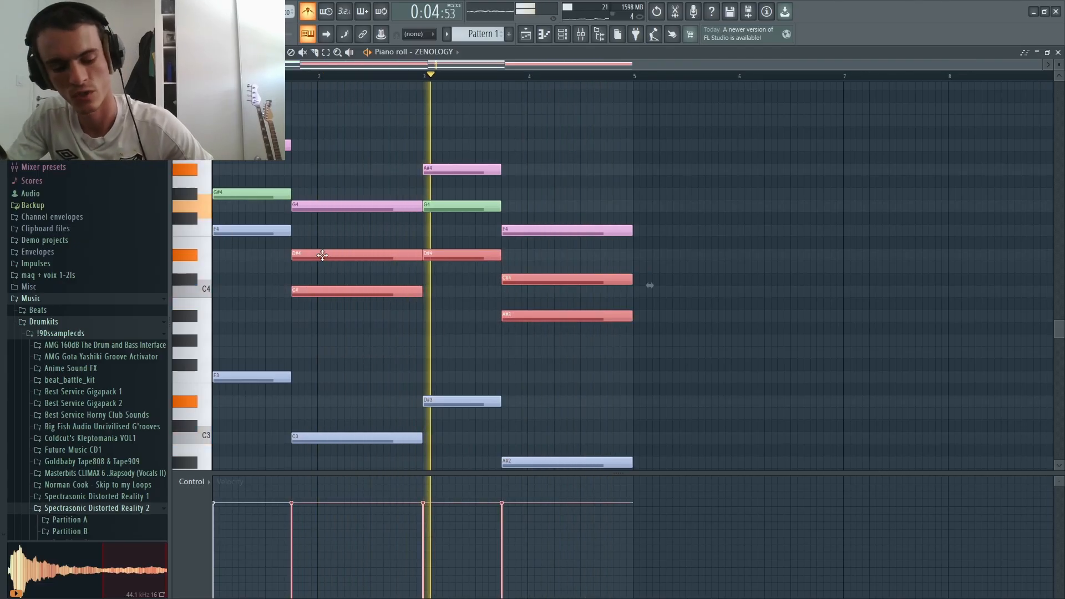
pyautogui.hotkey('ctrl', 'Up')
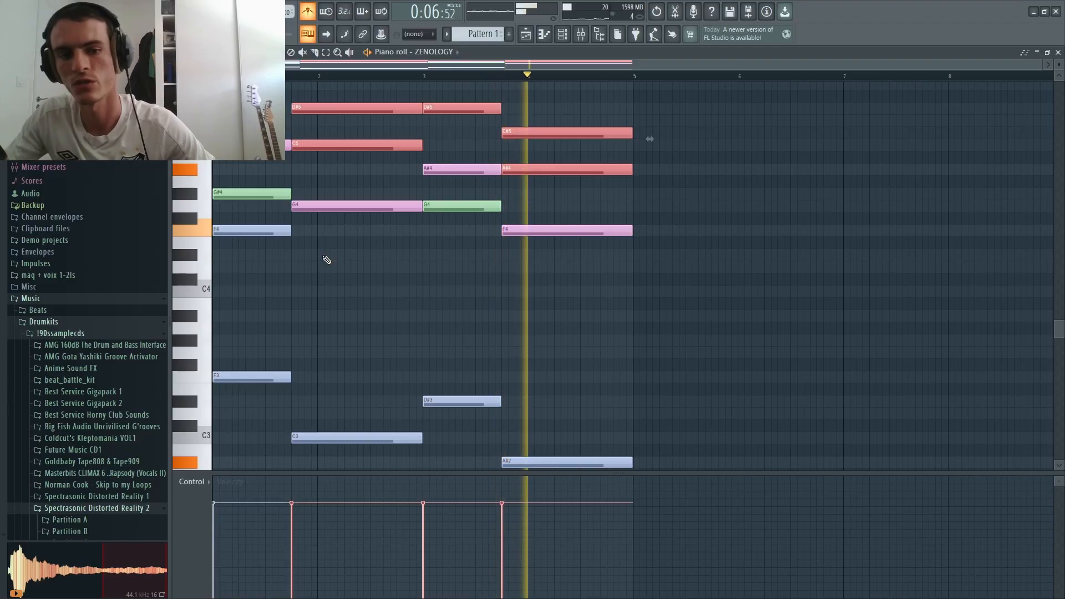
pyautogui.scroll(2, 417, 346)
pyautogui.keyDown('ctrl'); pyautogui.click(416, 347); pyautogui.keyUp('ctrl')
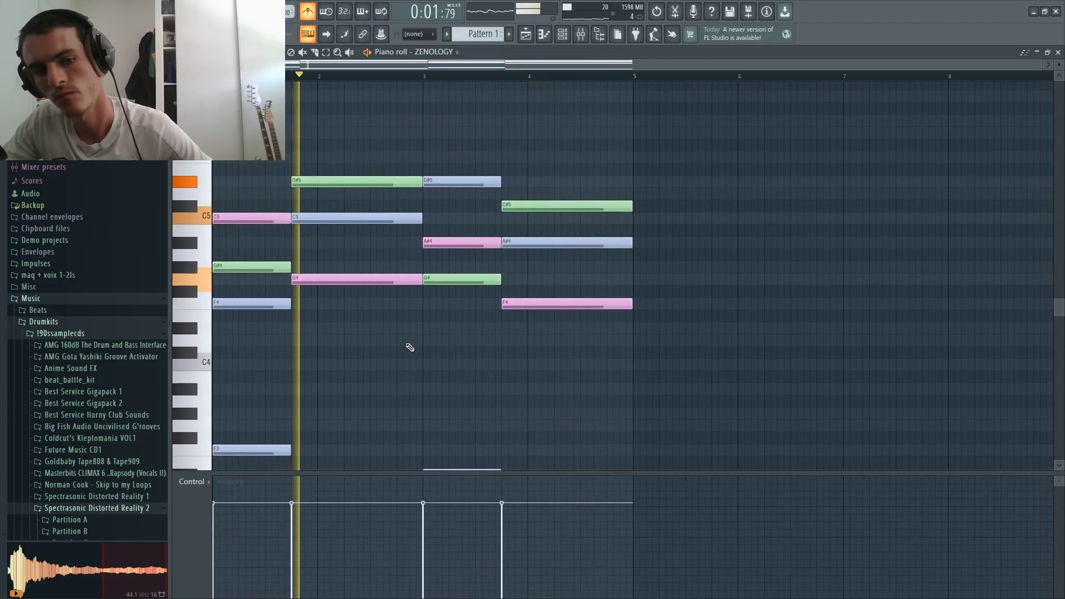
# Step: Try the fourth chord's C#5 note on D#5 during playback, undo the move and stop playing
pyautogui.scroll(-1, 410, 347)
pyautogui.scroll(-2, 410, 348)
pyautogui.scroll(3, 385, 300)
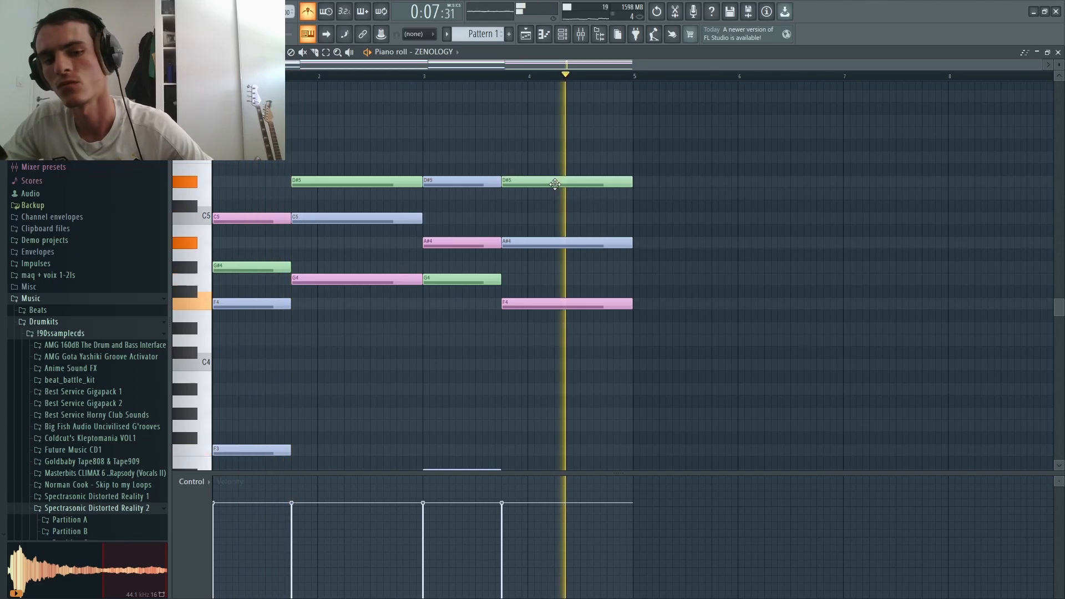
pyautogui.hotkey('ctrl', 'z')
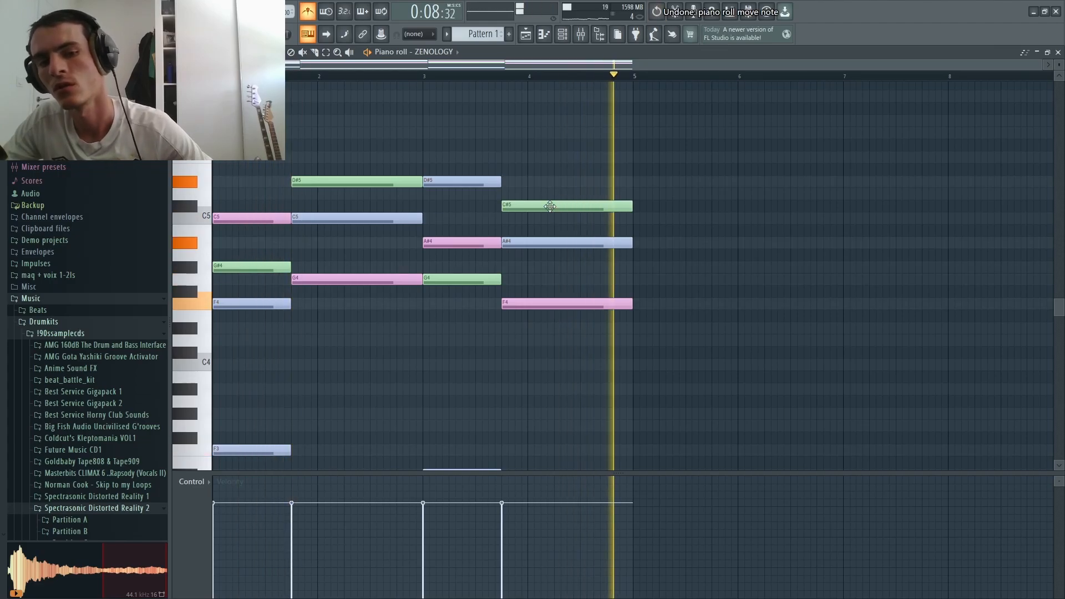
pyautogui.press('space')
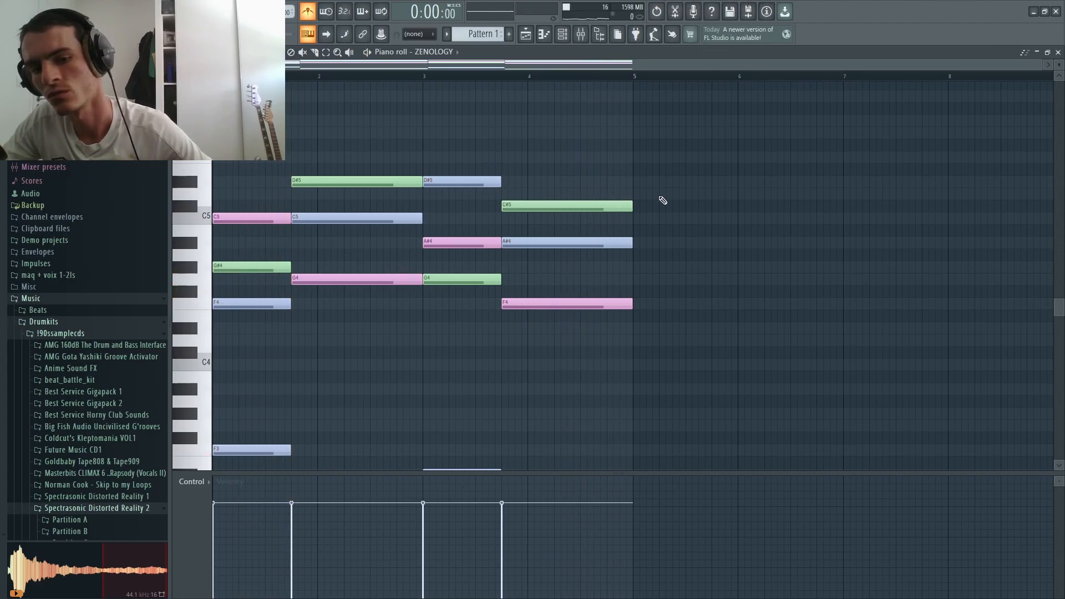
# Step: Raise the fourth chord's C#5 note to D#5, try it an octave lower and undo that drop
pyautogui.moveTo(656, 225)
pyautogui.mouseDown()
pyautogui.moveTo(586, 189)
pyautogui.moveTo(532, 193)
pyautogui.moveTo(532, 177)
pyautogui.mouseUp()
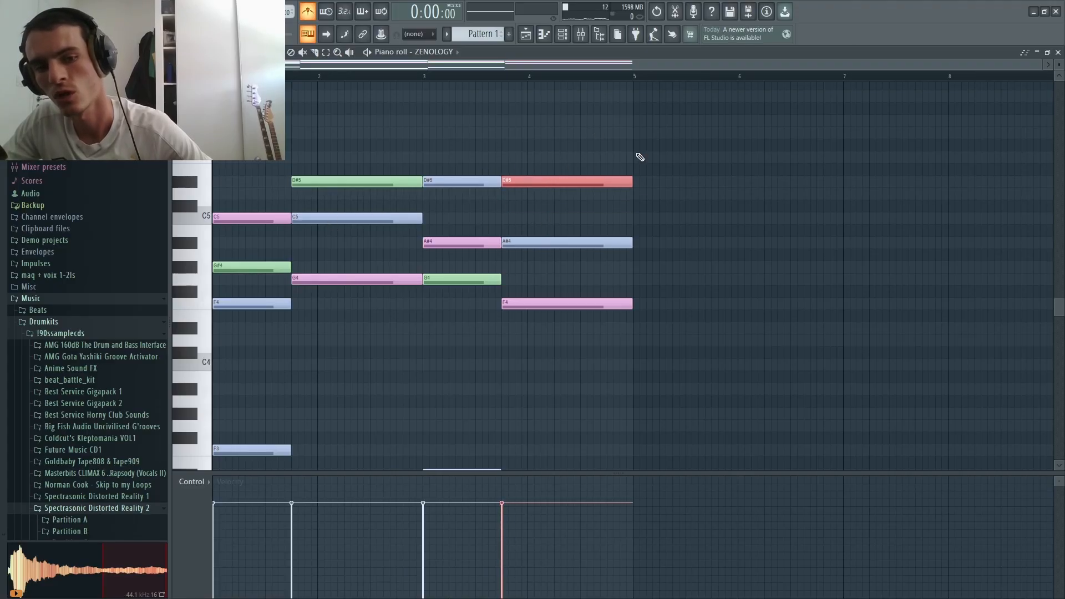
pyautogui.keyDown('ctrl'); pyautogui.click(641, 157); pyautogui.keyUp('ctrl')
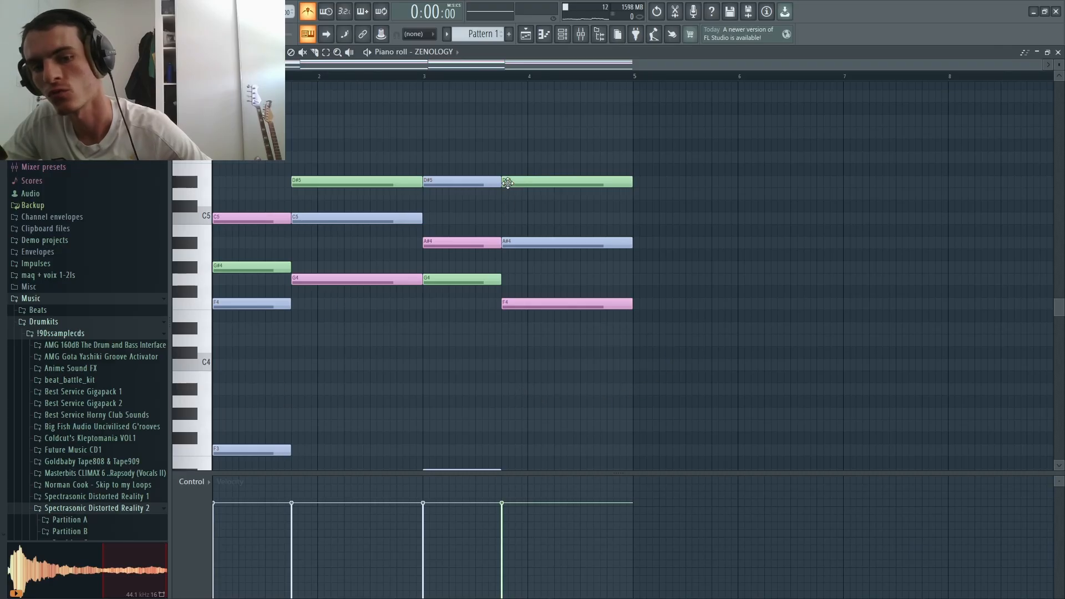
pyautogui.click(512, 183)
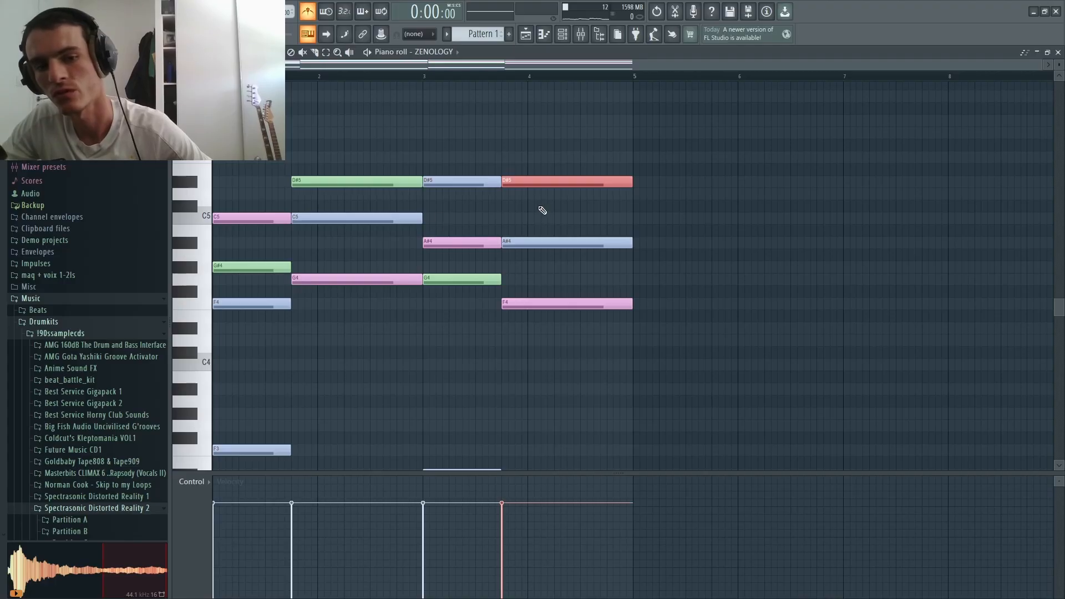
pyautogui.hotkey('ctrl', 'Down')
pyautogui.hotkey('ctrl', 'z')
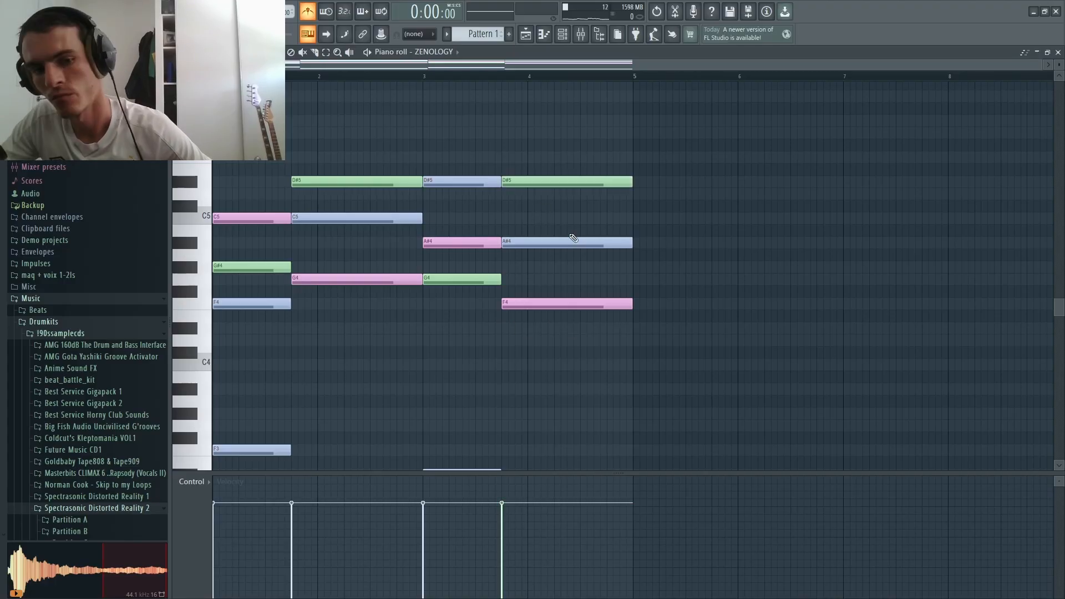
# Step: Audition each of the four chords one after another without starting playback
pyautogui.scroll(-3, 573, 237)
pyautogui.scroll(2, 270, 246)
pyautogui.keyDown('alt'); pyautogui.rightClick(251, 347); pyautogui.keyUp('alt')
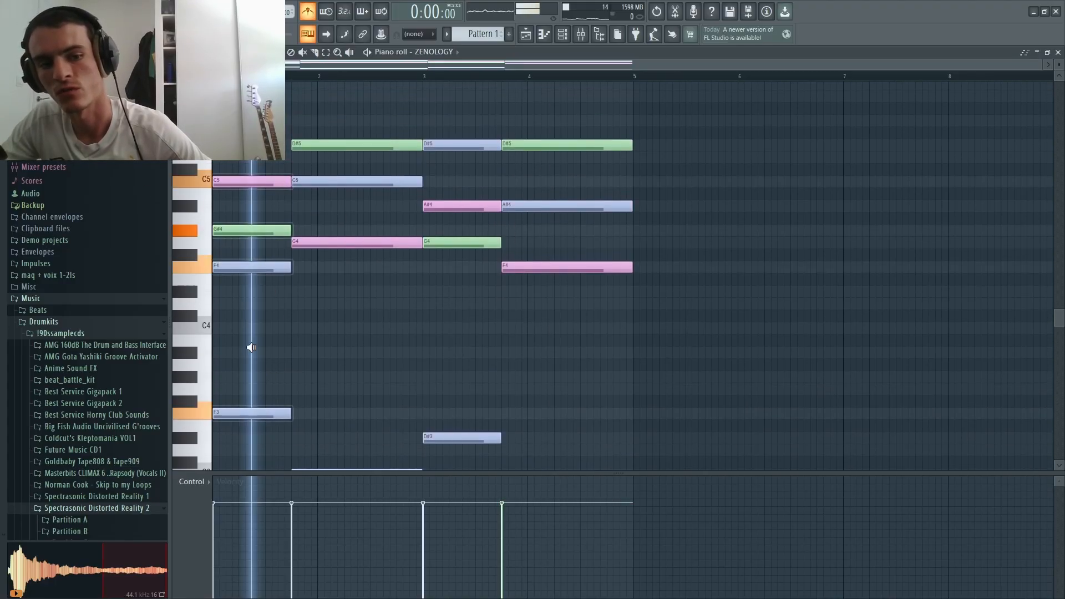
pyautogui.keyDown('alt'); pyautogui.rightClick(413, 343); pyautogui.keyUp('alt')
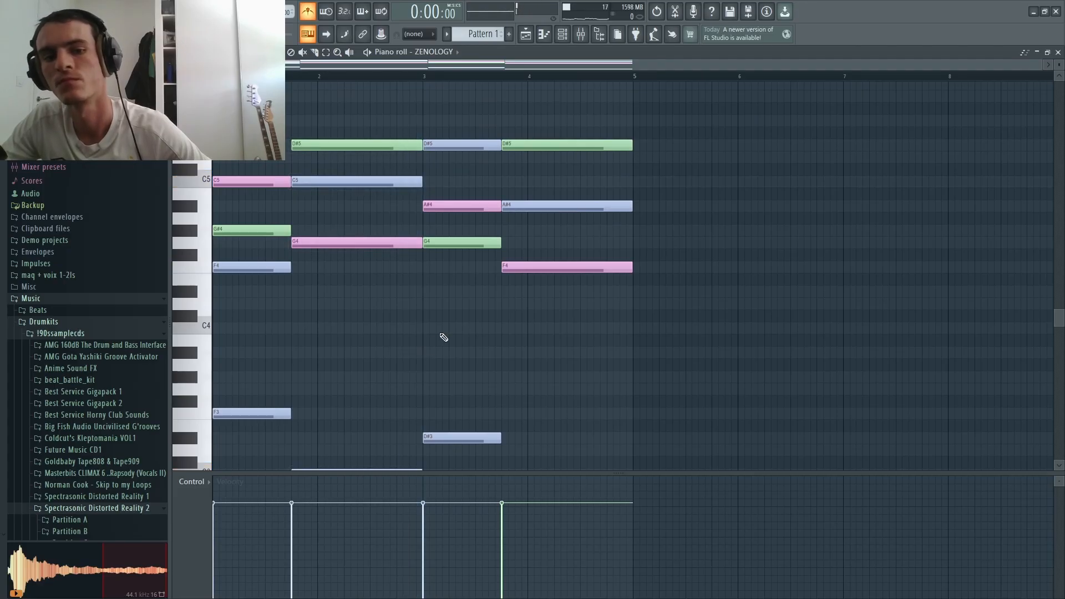
pyautogui.keyDown('alt'); pyautogui.rightClick(456, 325); pyautogui.keyUp('alt')
pyautogui.keyDown('alt'); pyautogui.rightClick(569, 333); pyautogui.keyUp('alt')
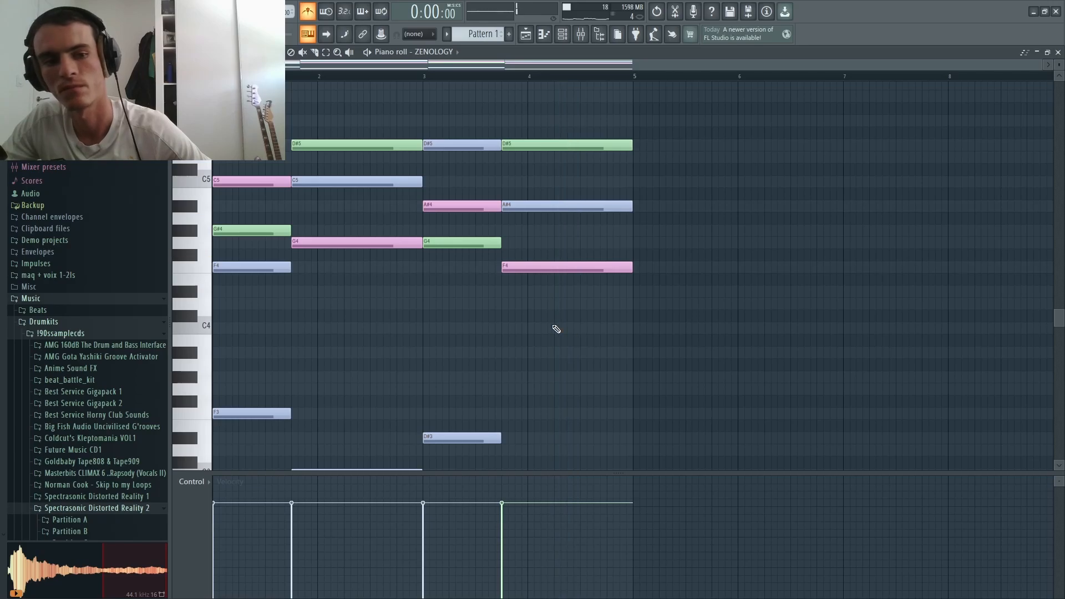
# Step: Copy the chord notes from the ZENOLOGY channel to ZENOLOGY #2 and play both layers together
pyautogui.press('F6')
pyautogui.click(317, 189)
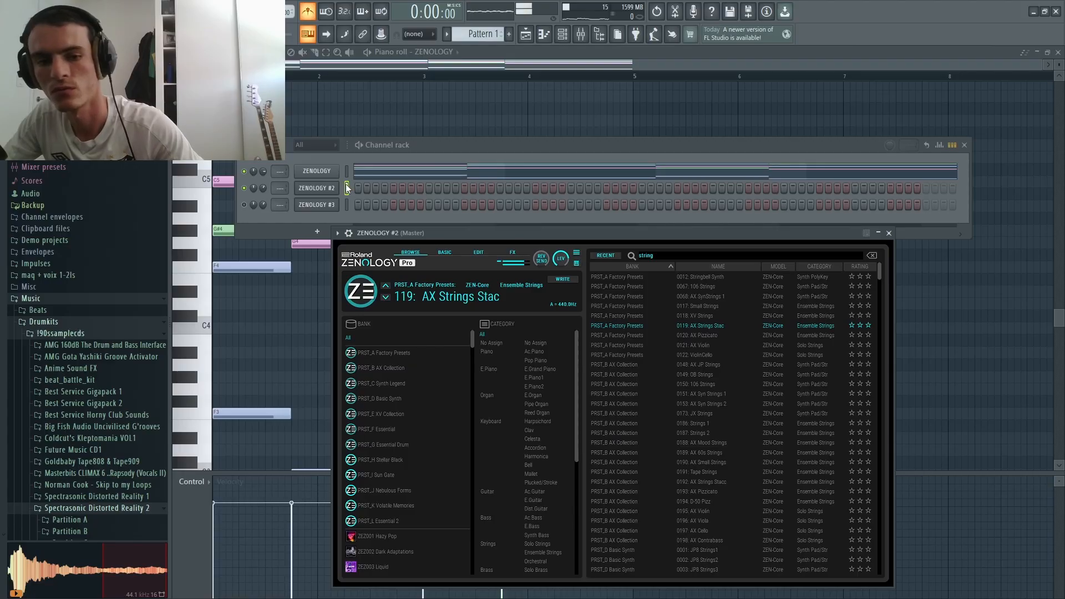
pyautogui.click(347, 171)
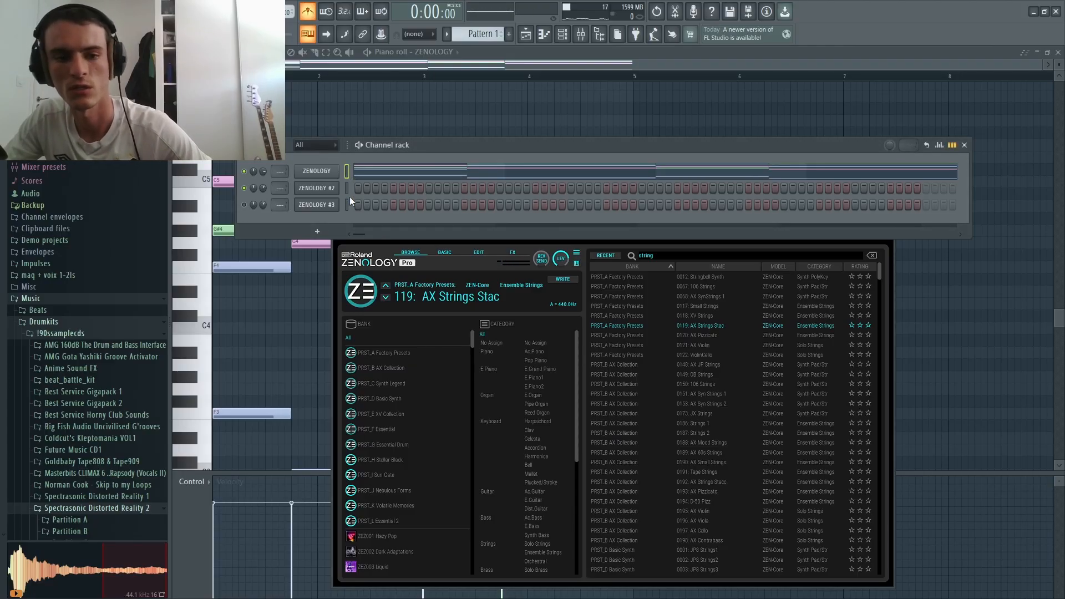
pyautogui.click(347, 192)
pyautogui.press('space')
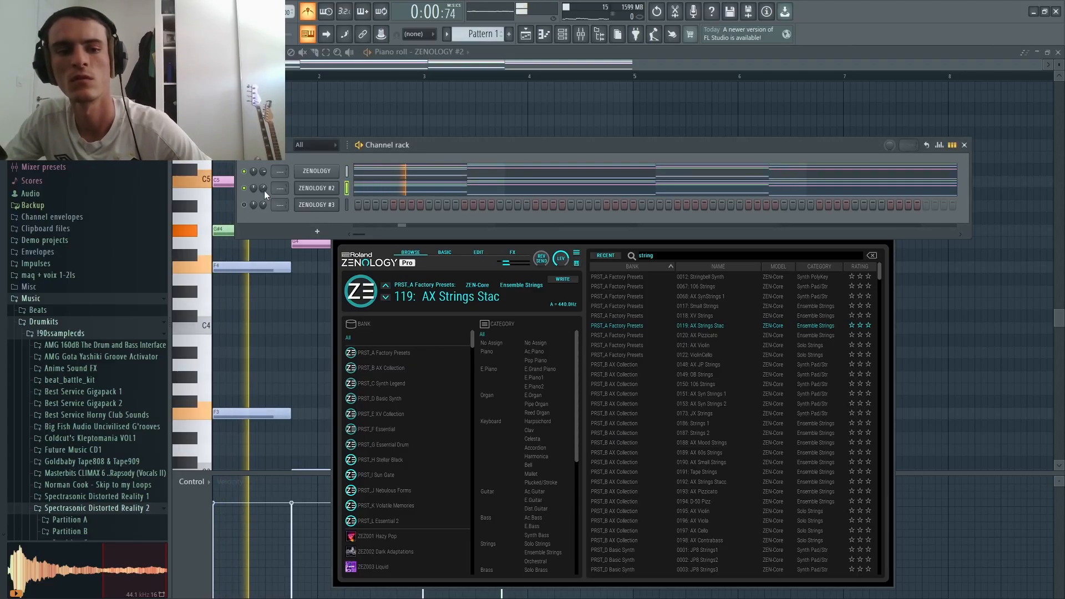
# Step: Stop playback, unmute the ZENOLOGY #3 channel and open its empty piano roll
pyautogui.rightClick(323, 189)
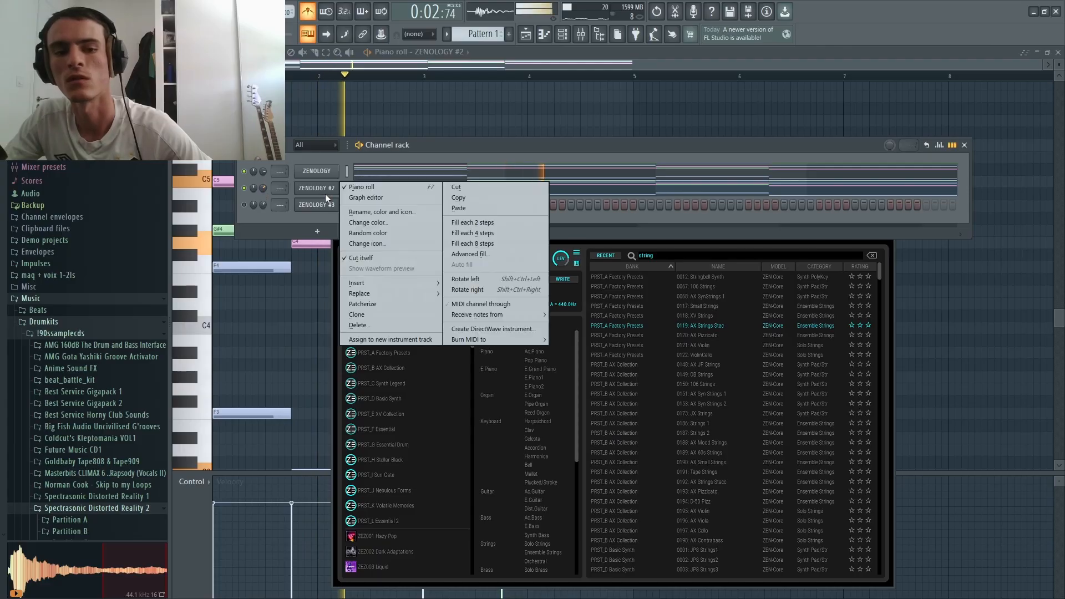
pyautogui.click(307, 195)
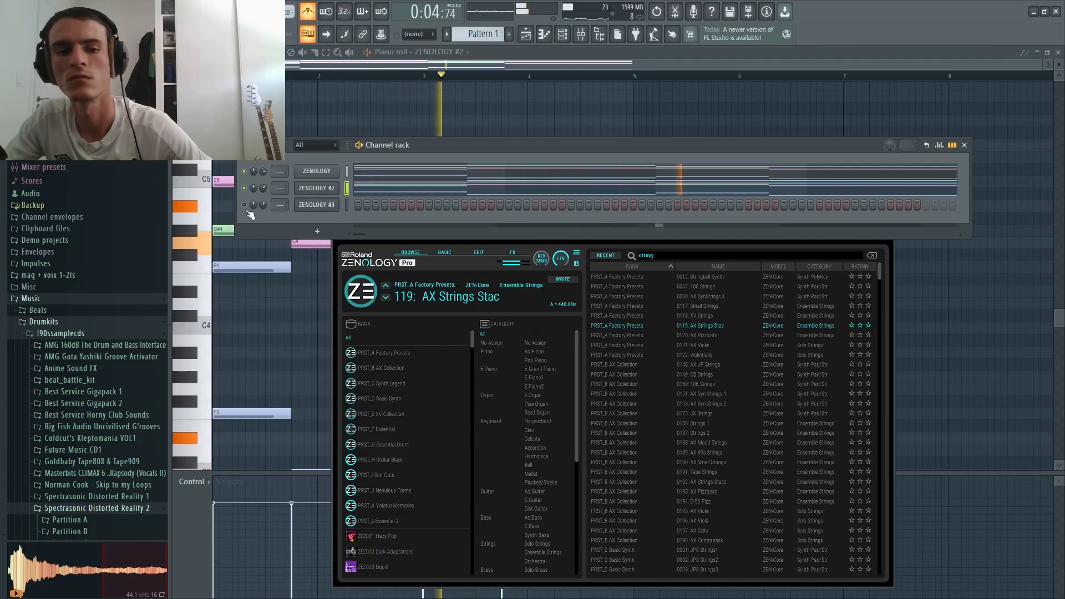
pyautogui.click(324, 190)
pyautogui.press('space')
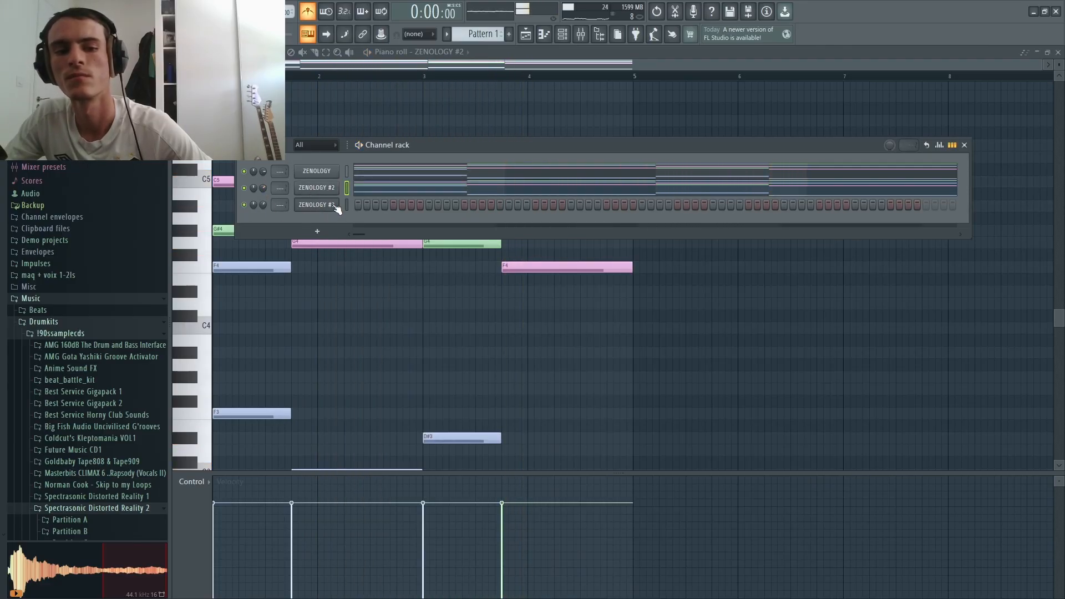
pyautogui.rightClick(333, 205)
pyautogui.click(358, 204)
pyautogui.scroll(2, 319, 220)
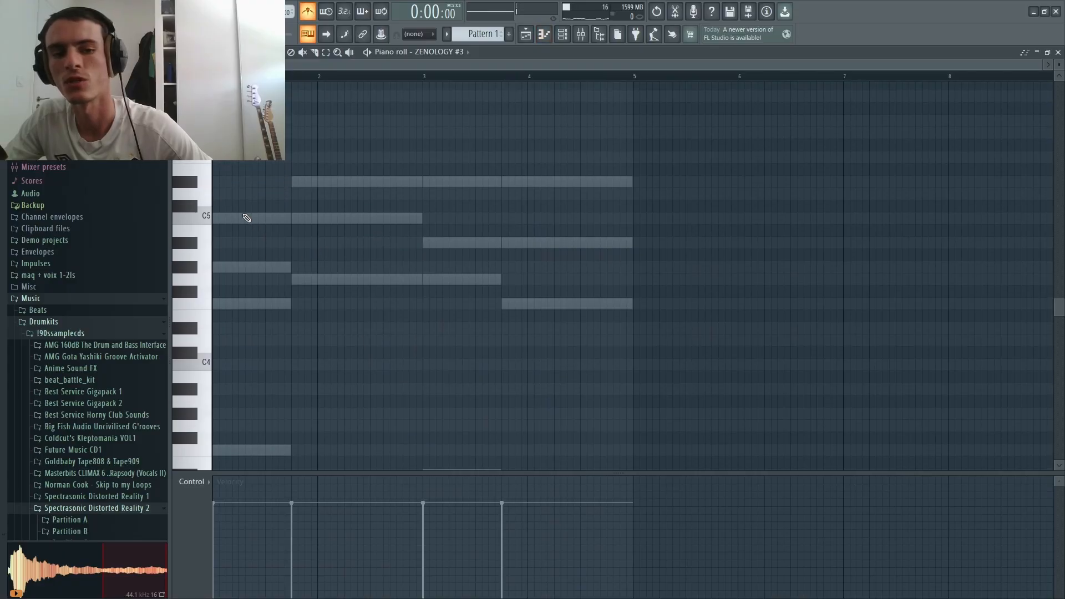
# Step: Start a melody with a D#5 note at the beginning of bar 1, followed directly by a G5 note
pyautogui.scroll(2, 229, 226)
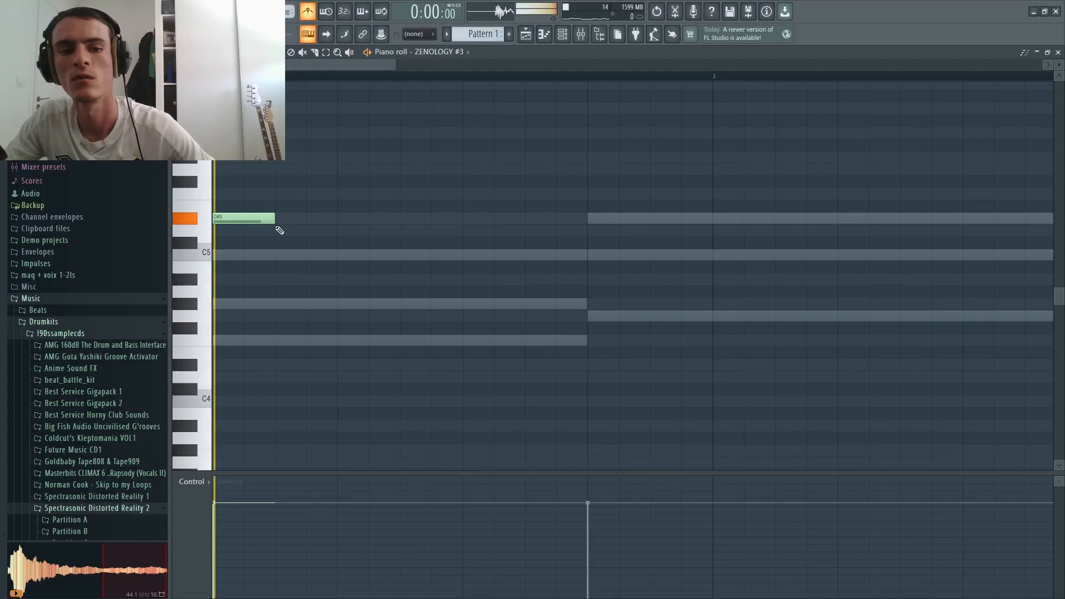
pyautogui.press('space')
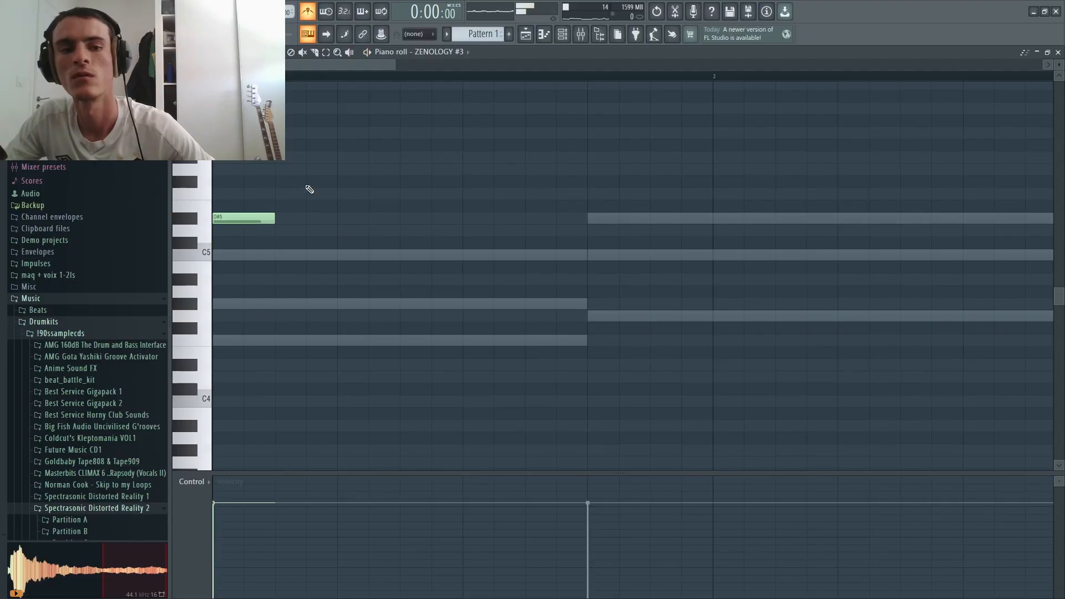
pyautogui.moveTo(311, 170); pyautogui.dragTo(276, 171)
pyautogui.press('space')
pyautogui.press('space')
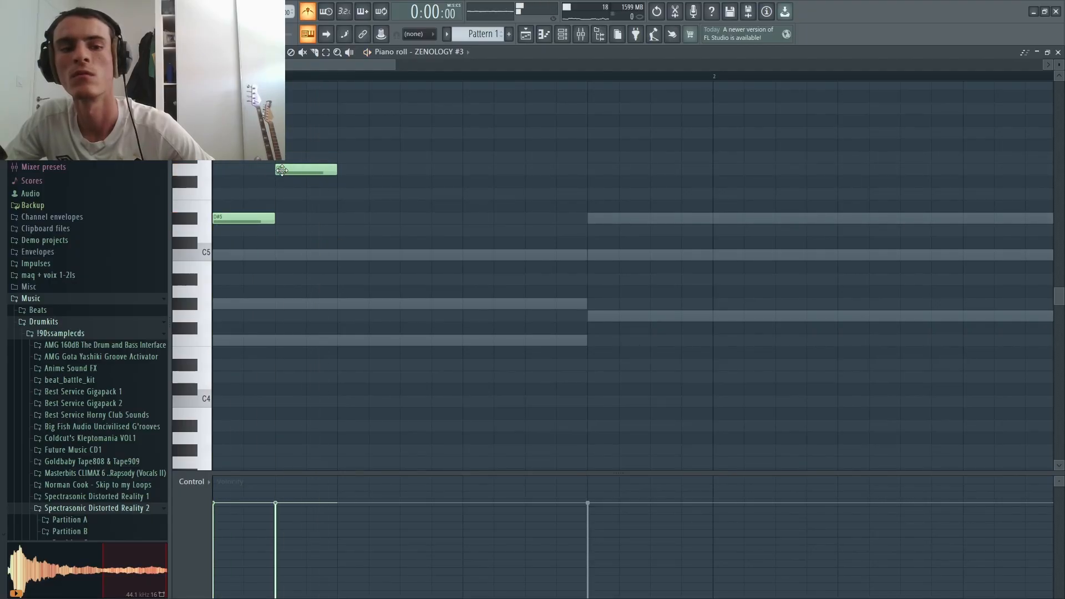
# Step: Shorten the opening D#5 note, continue the melody after G5 with F5 and D#5, and lead into G5 with a short F5
pyautogui.moveTo(274, 215); pyautogui.dragTo(239, 216)
pyautogui.click(341, 193)
pyautogui.press('space')
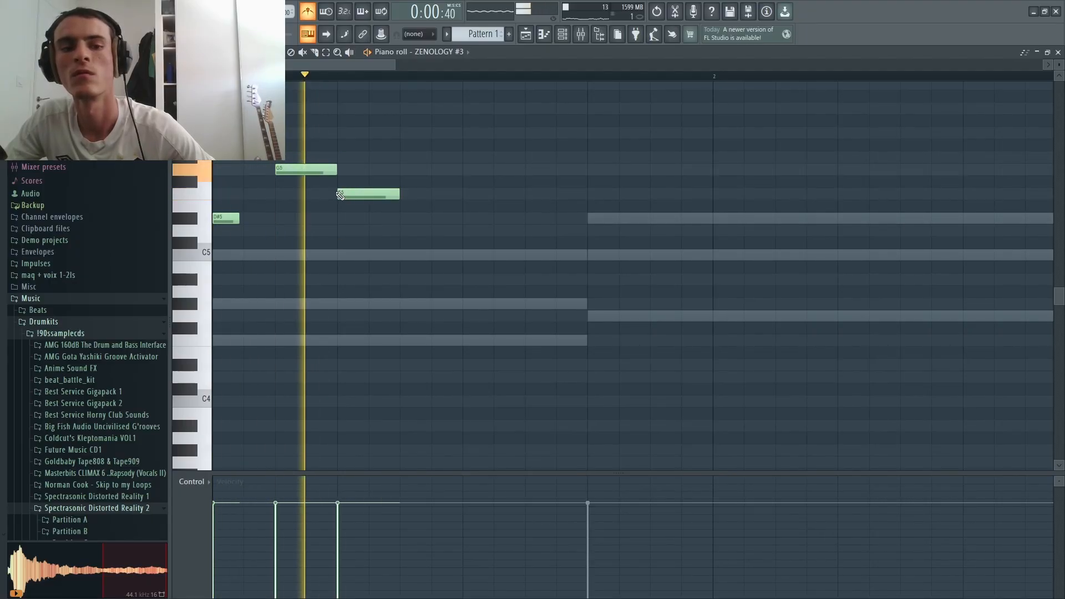
pyautogui.press('space')
pyautogui.click(408, 220)
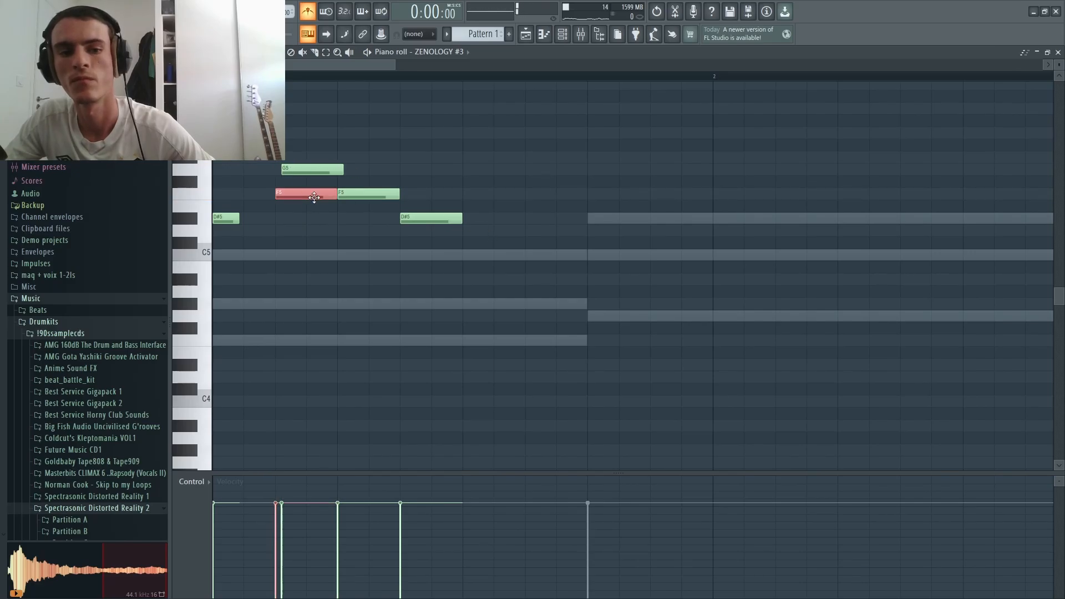
pyautogui.scroll(-8, 289, 210)
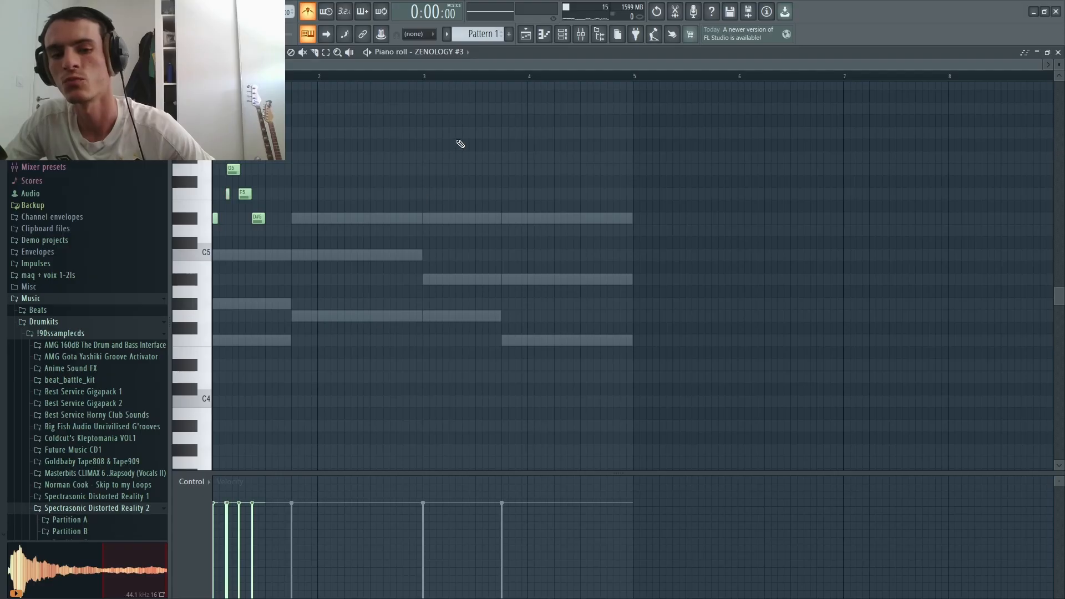
pyautogui.moveTo(624, 75); pyautogui.dragTo(217, 76)
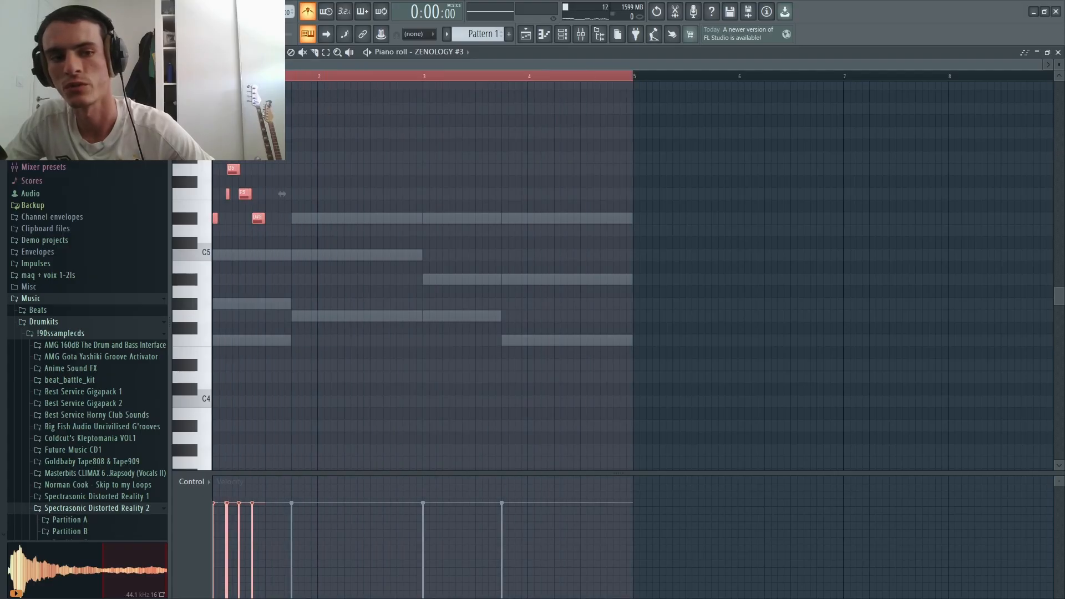
pyautogui.click(344, 235)
pyautogui.scroll(6, 215, 237)
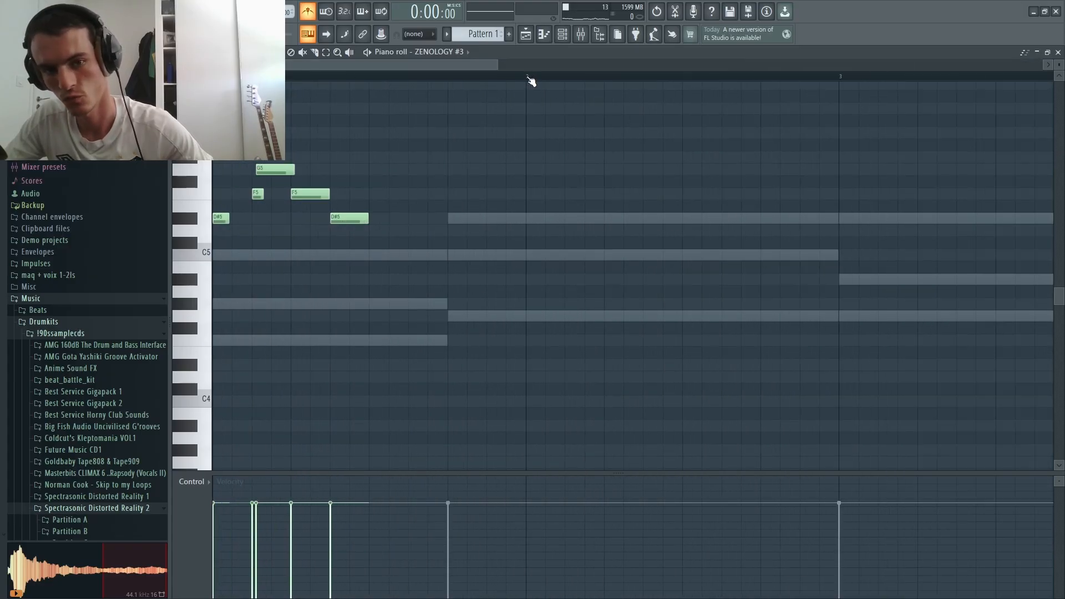
pyautogui.moveTo(528, 77); pyautogui.dragTo(217, 77)
pyautogui.scroll(-2, 424, 238)
# Step: Select the half-bar melody phrase at the start of bar 1 and duplicate it three times to fill bars 1 and 2
pyautogui.moveTo(323, 77); pyautogui.dragTo(216, 76)
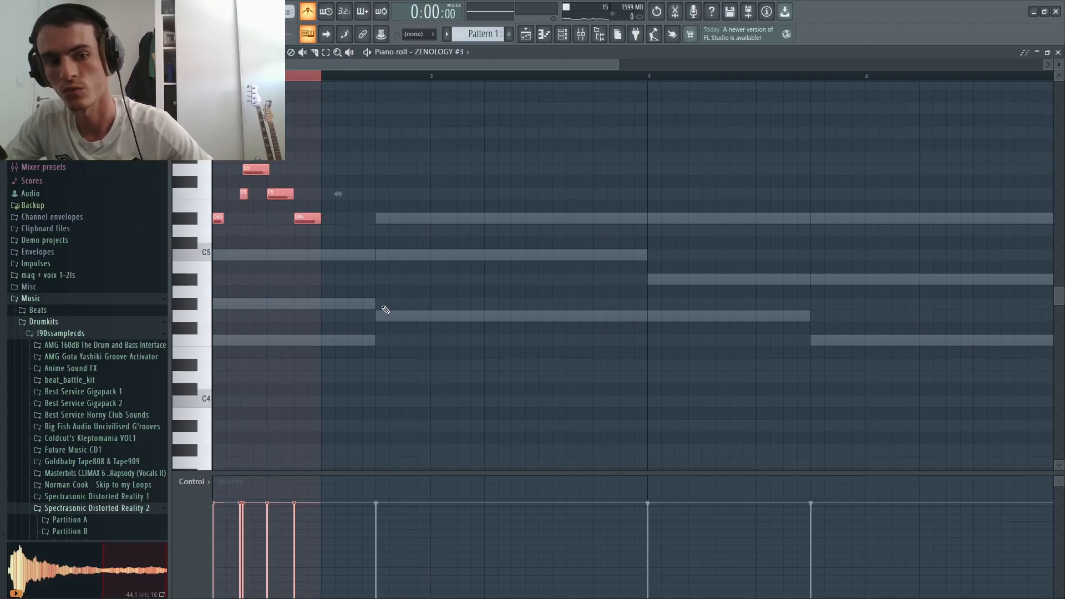
pyautogui.hotkey('ctrl', 'b')
pyautogui.scroll(-2, 338, 294)
pyautogui.hotkey('ctrl', 'b')
pyautogui.hotkey('ctrl', 'b')
pyautogui.click(331, 224)
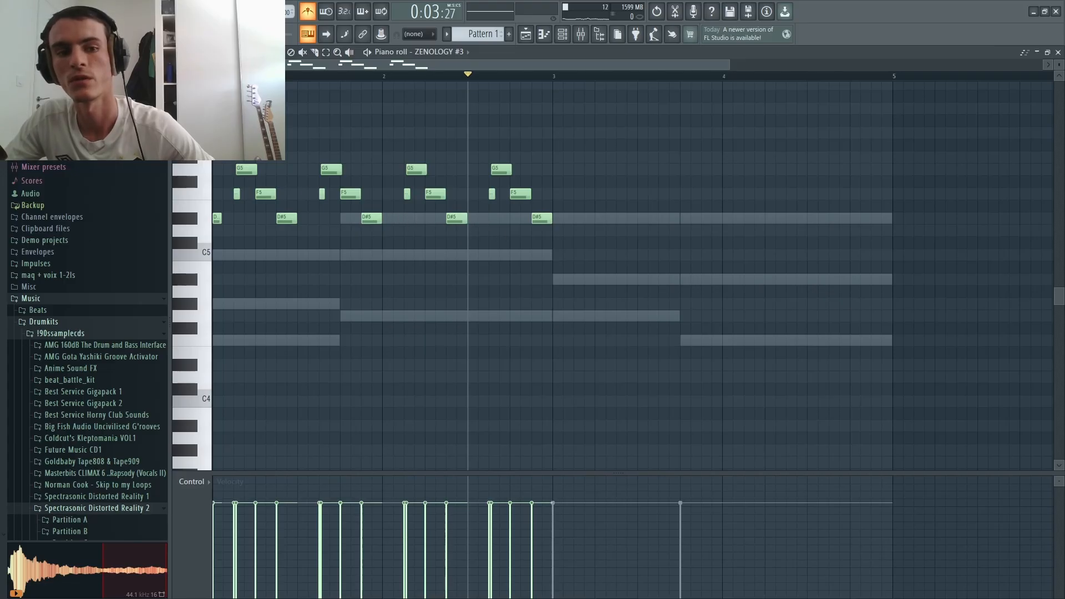
# Step: Play the melody briefly, remove the last D#5 note of bar 2, and duplicate the two-bar melody into bars 3 and 4
pyautogui.press('space')
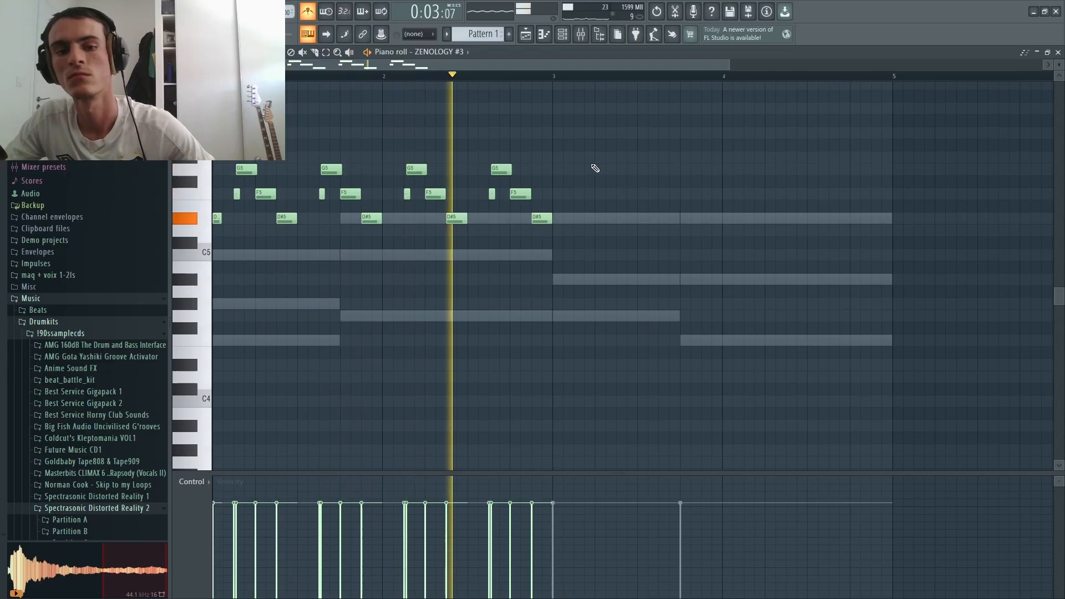
pyautogui.press('space')
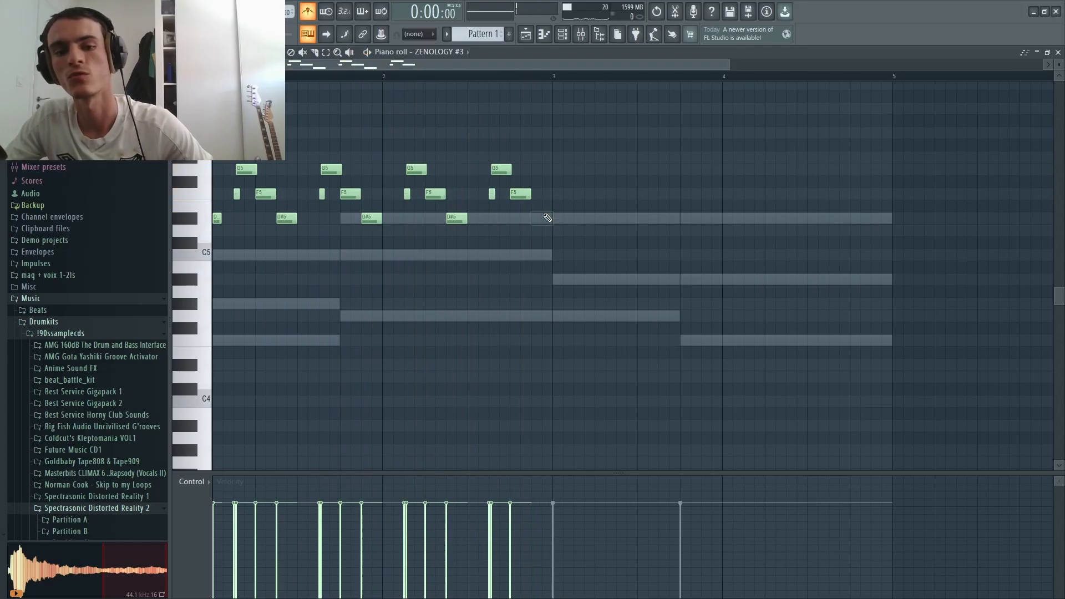
pyautogui.hotkey('ctrl', 'a')
pyautogui.hotkey('ctrl', 'b')
pyautogui.hotkey('ctrl', 'd')
pyautogui.scroll(-1, 606, 329)
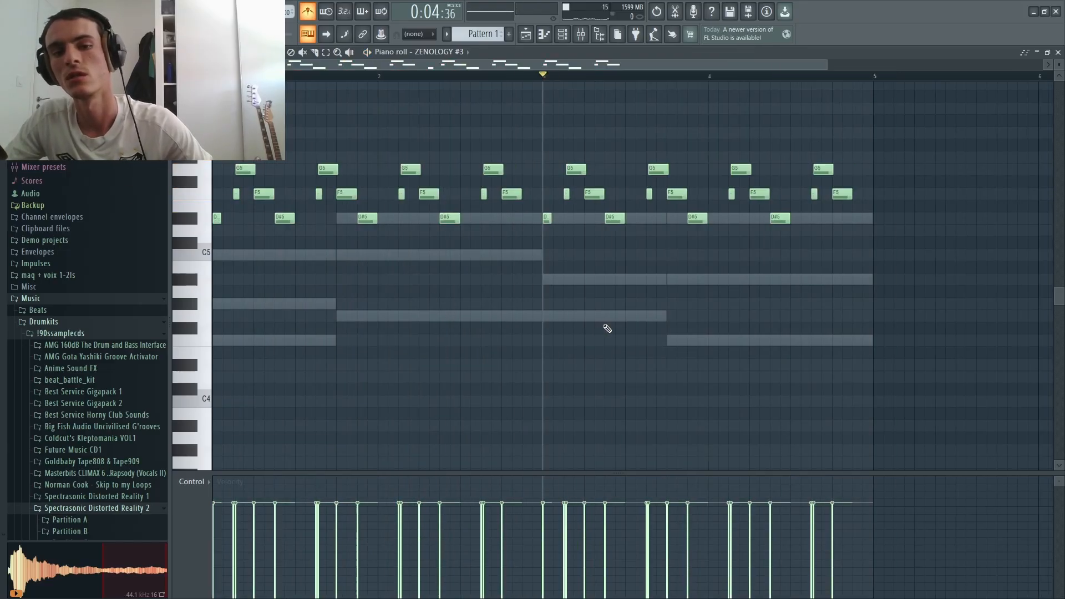
# Step: Play the four-bar melody together with the chord layers, bring up the channel rack and stop playback
pyautogui.press('space')
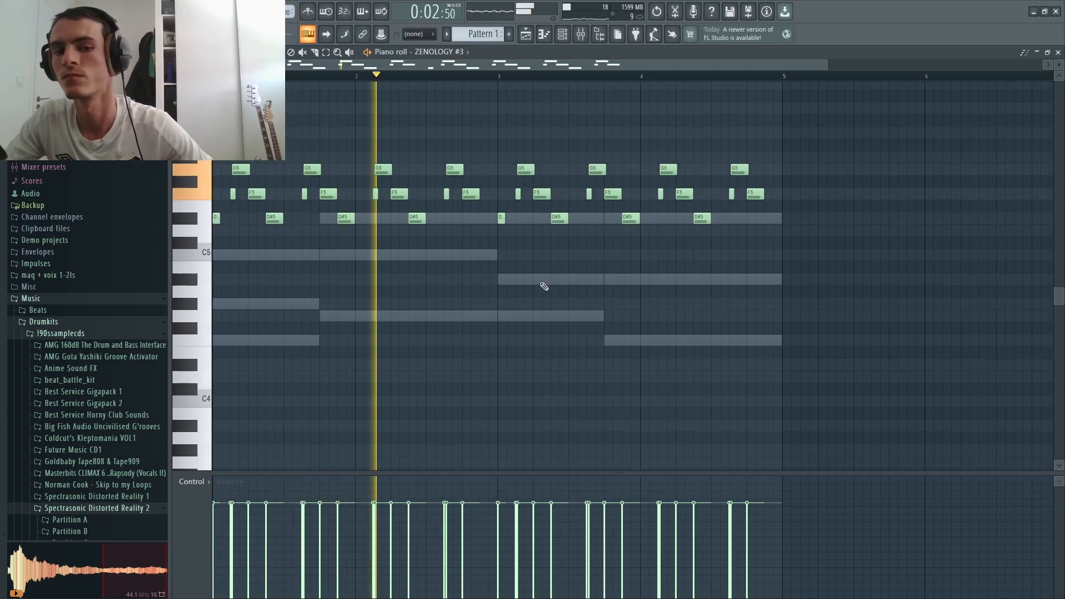
pyautogui.scroll(1, 542, 290)
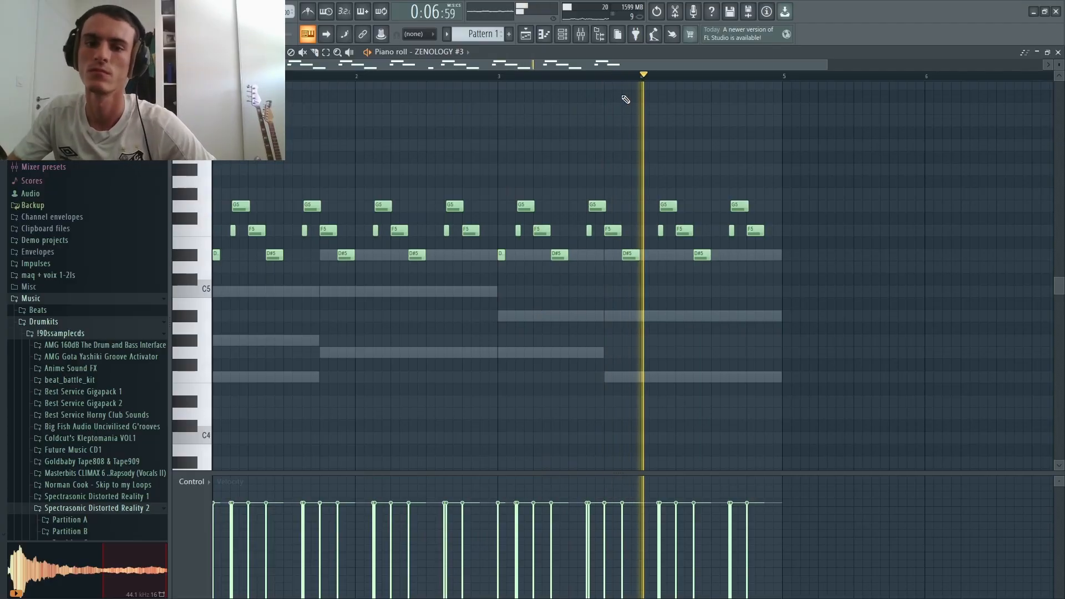
pyautogui.press('F6')
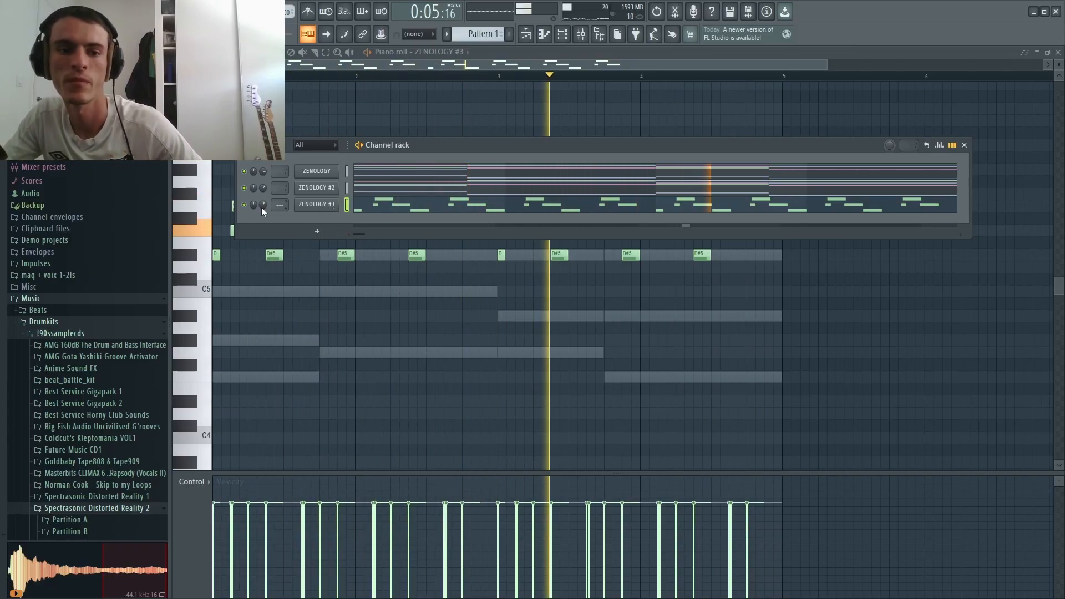
pyautogui.press('space')
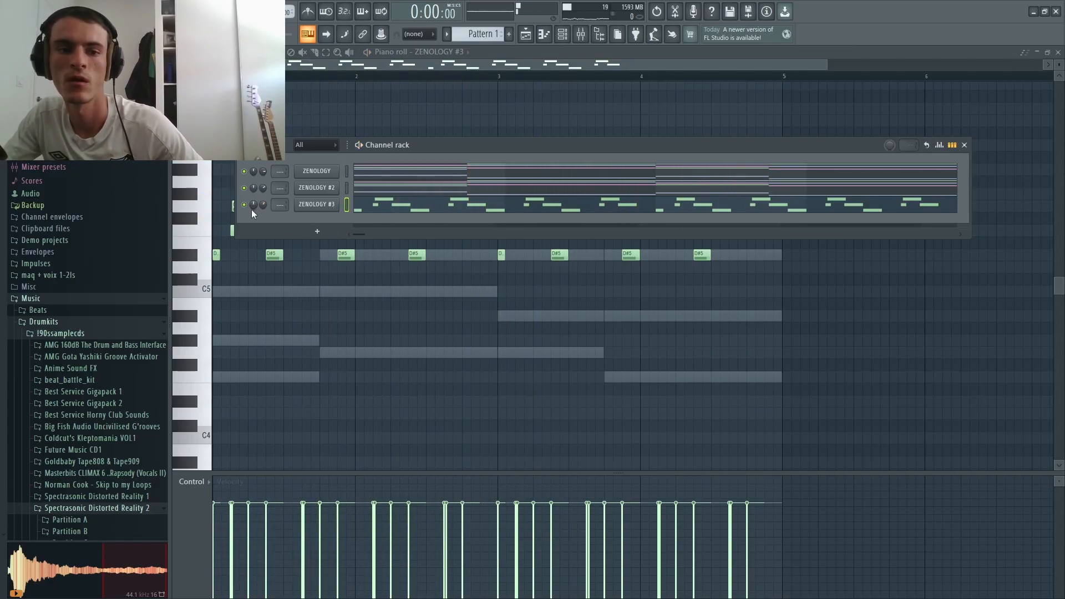
# Step: Cut the notes from the ZENOLOGY channels, open the empty ZENOLOGY piano roll and delete the long trial note
pyautogui.hotkey('ctrl', 'x')
pyautogui.click(348, 189)
pyautogui.hotkey('ctrl', 'x')
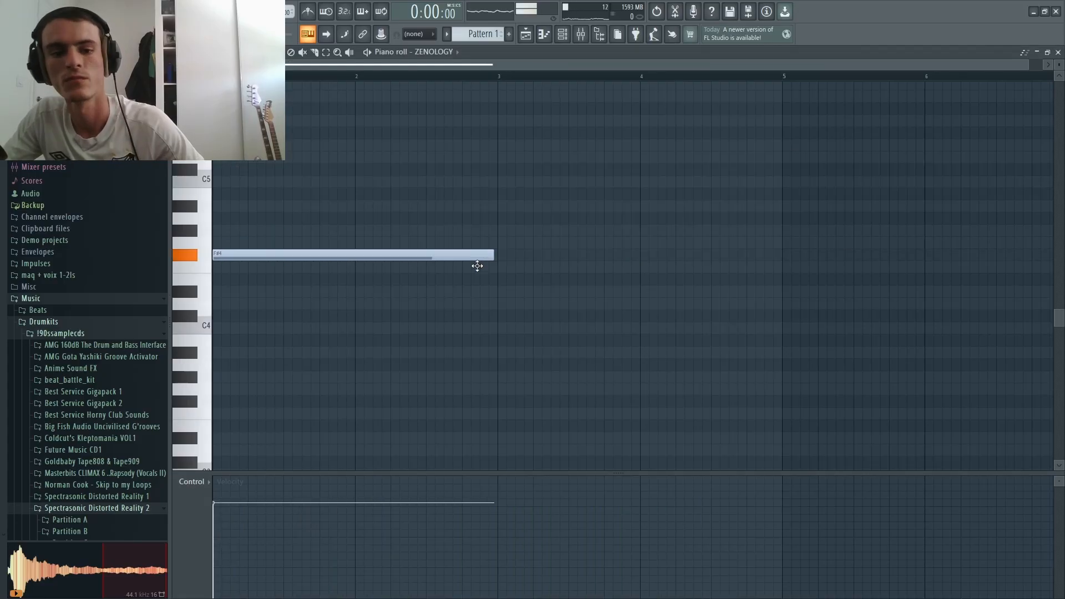
pyautogui.moveTo(476, 264); pyautogui.dragTo(458, 332)
pyautogui.rightClick(458, 332)
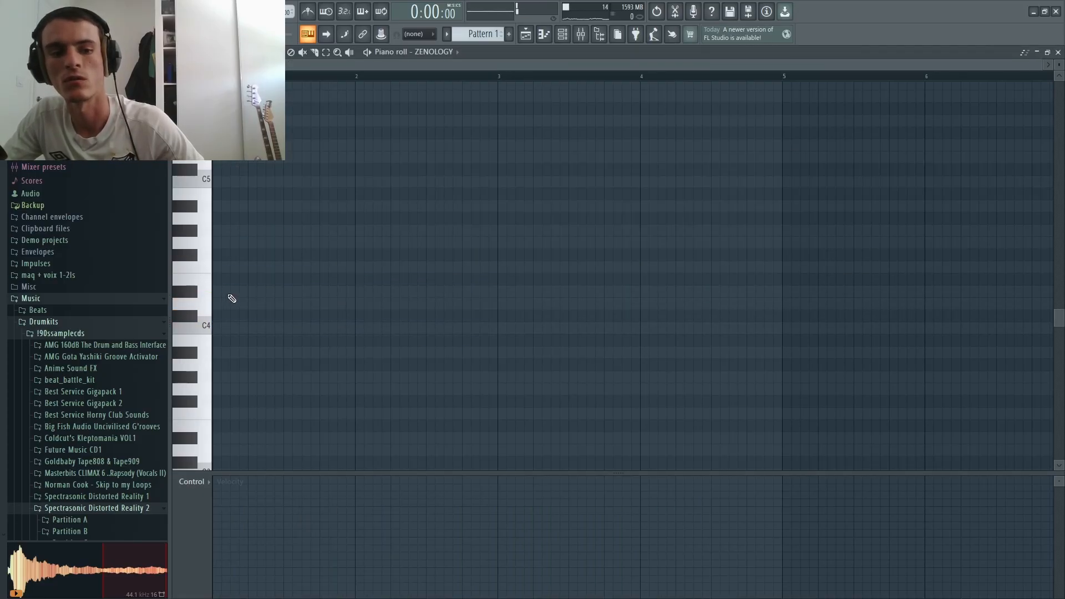
# Step: Place a D#4 note at the start of bar 1, shorten it to about a third of a bar and play it
pyautogui.click(230, 292)
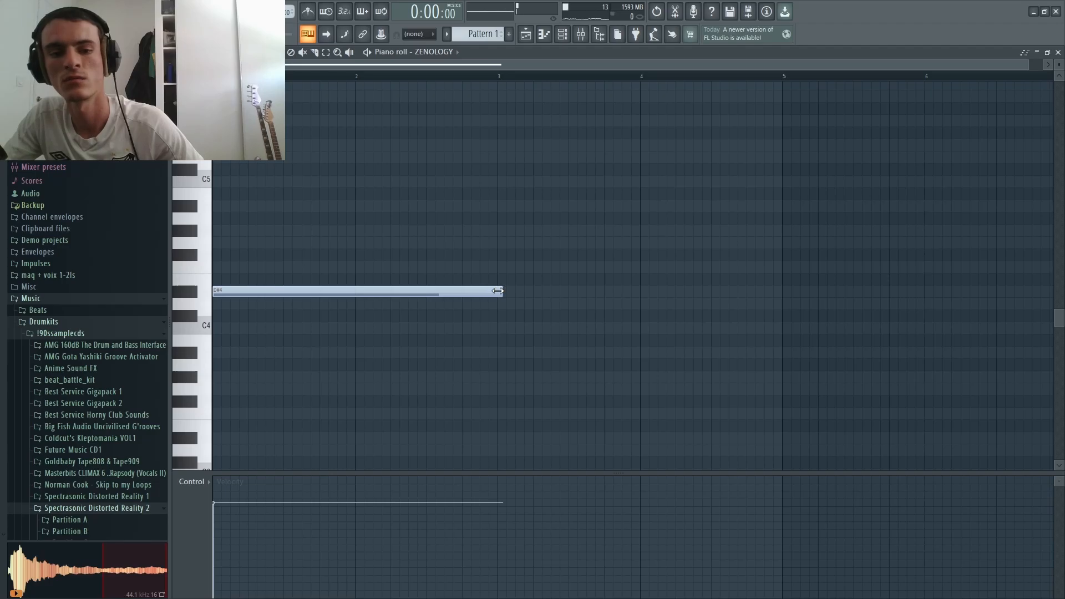
pyautogui.moveTo(497, 290); pyautogui.dragTo(283, 308)
pyautogui.scroll(3, 238, 312)
pyautogui.scroll(-3, 197, 303)
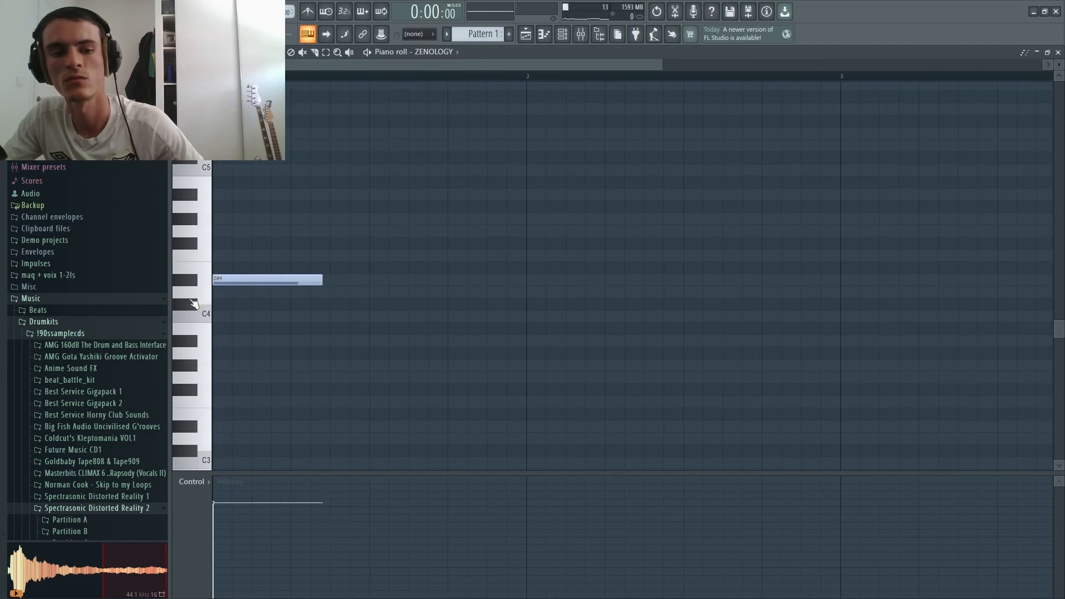
pyautogui.scroll(-2, 314, 254)
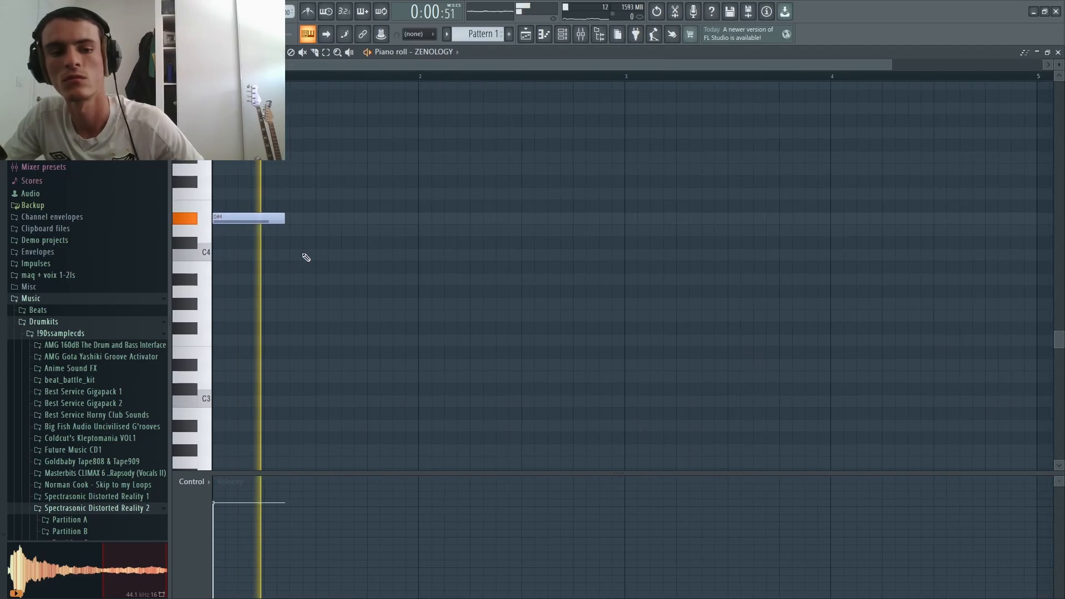
# Step: Add D4 and G3 notes after the D#4, and apply quick legato so the G3 extends to the end of bar 2
pyautogui.click(290, 231)
pyautogui.moveTo(371, 281); pyautogui.dragTo(370, 316)
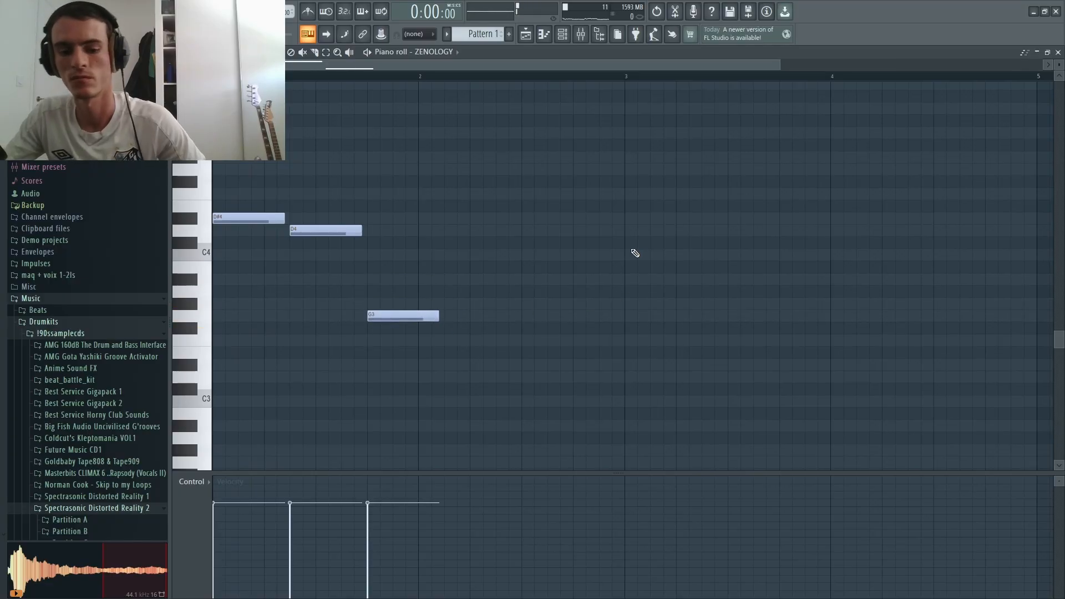
pyautogui.hotkey('ctrl', 'l')
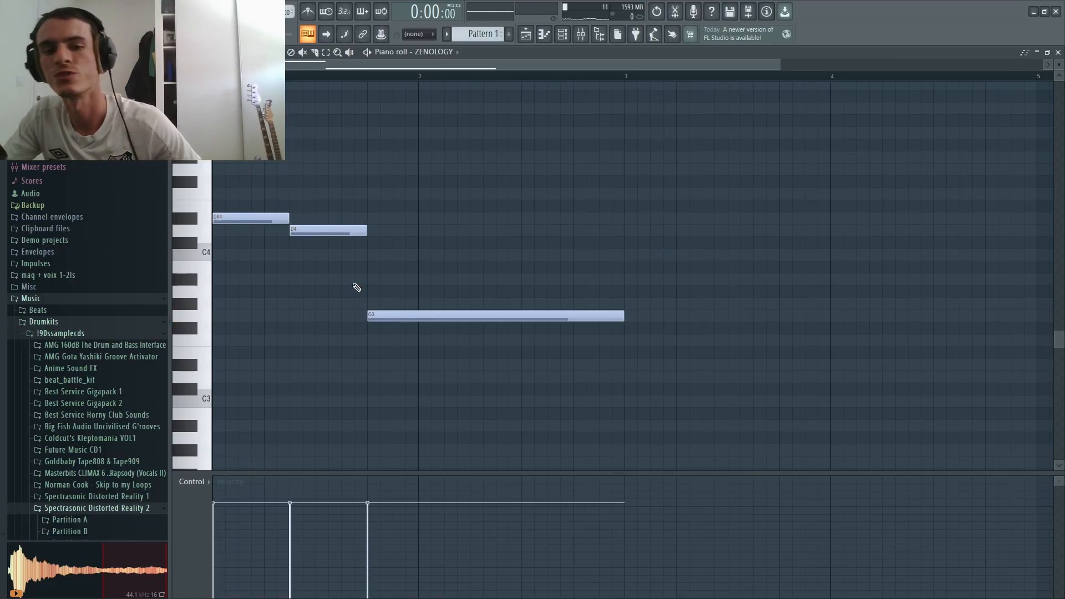
pyautogui.moveTo(627, 77); pyautogui.dragTo(214, 77)
pyautogui.scroll(-2, 670, 251)
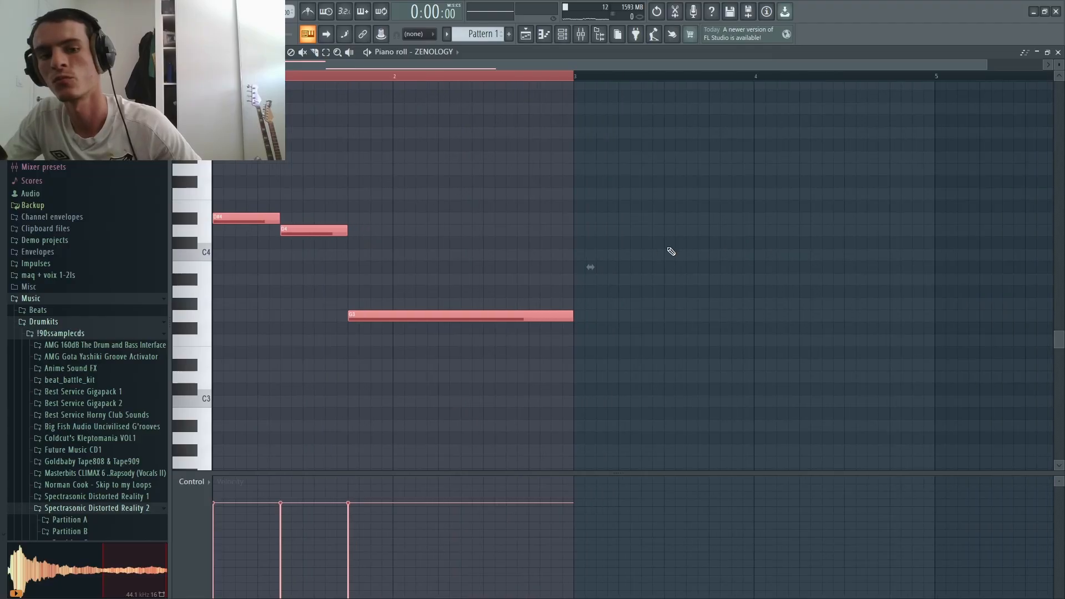
pyautogui.click(468, 265)
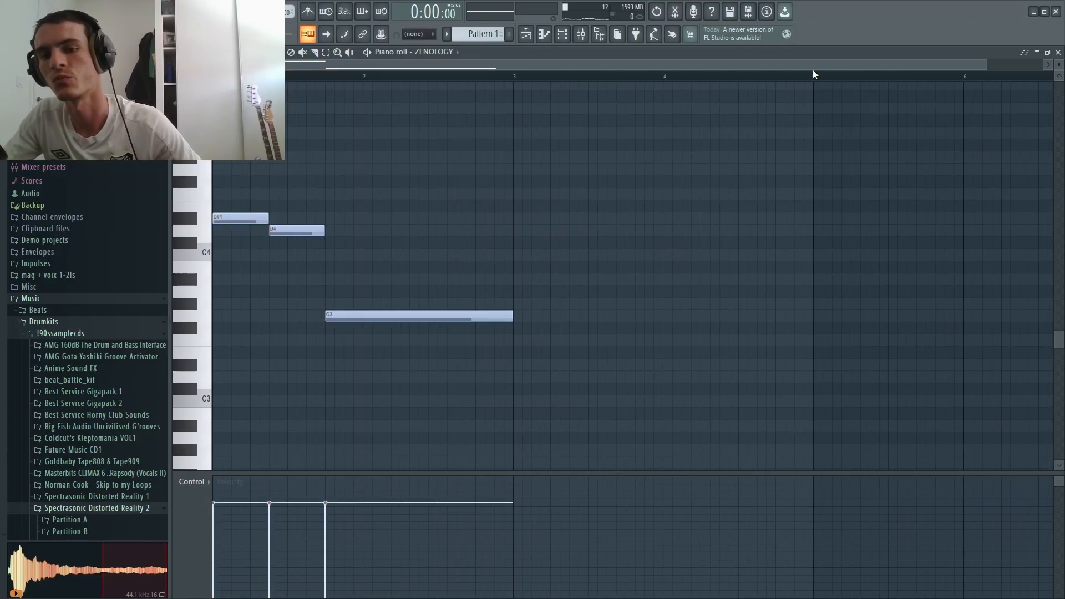
pyautogui.scroll(2, 368, 209)
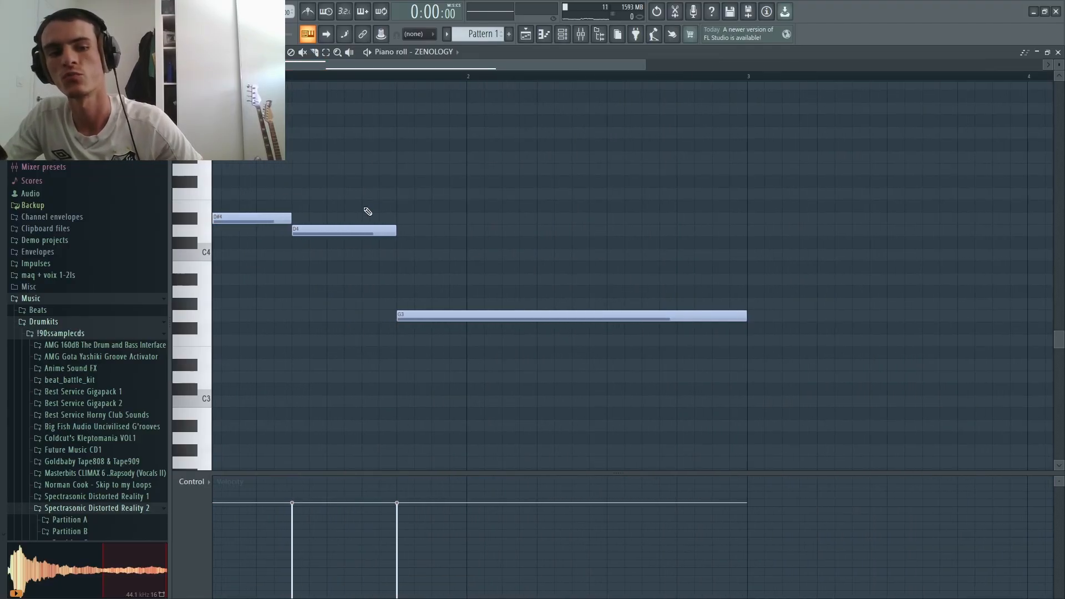
pyautogui.scroll(1, 239, 287)
pyautogui.press('y')
# Step: Audition the D#4, D4 and G3 bass notes one by one in the piano roll
pyautogui.click(244, 294)
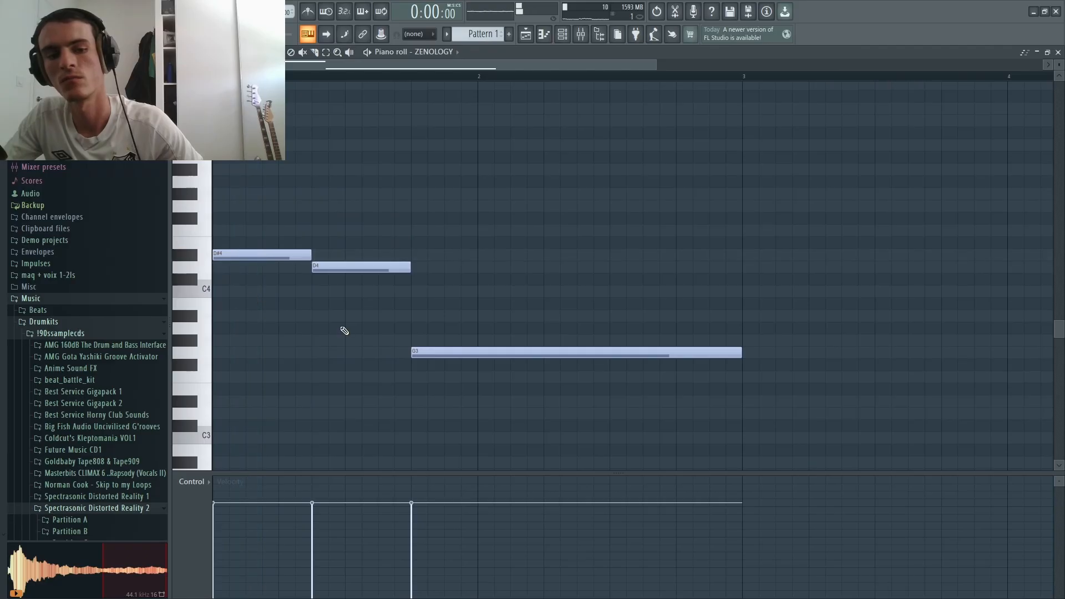
pyautogui.click(340, 327)
pyautogui.click(528, 326)
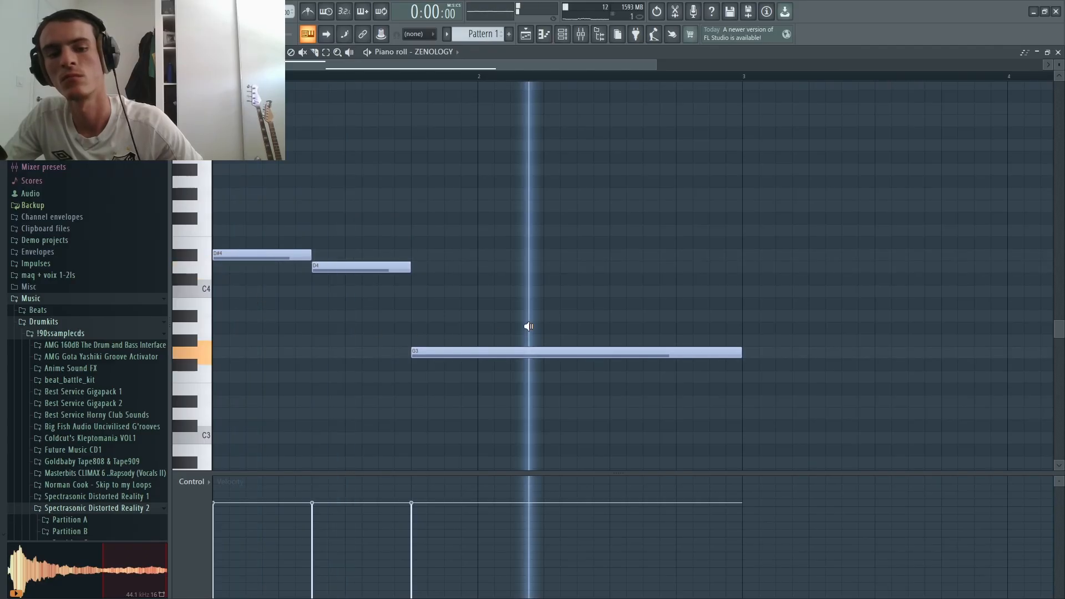
pyautogui.click(257, 310)
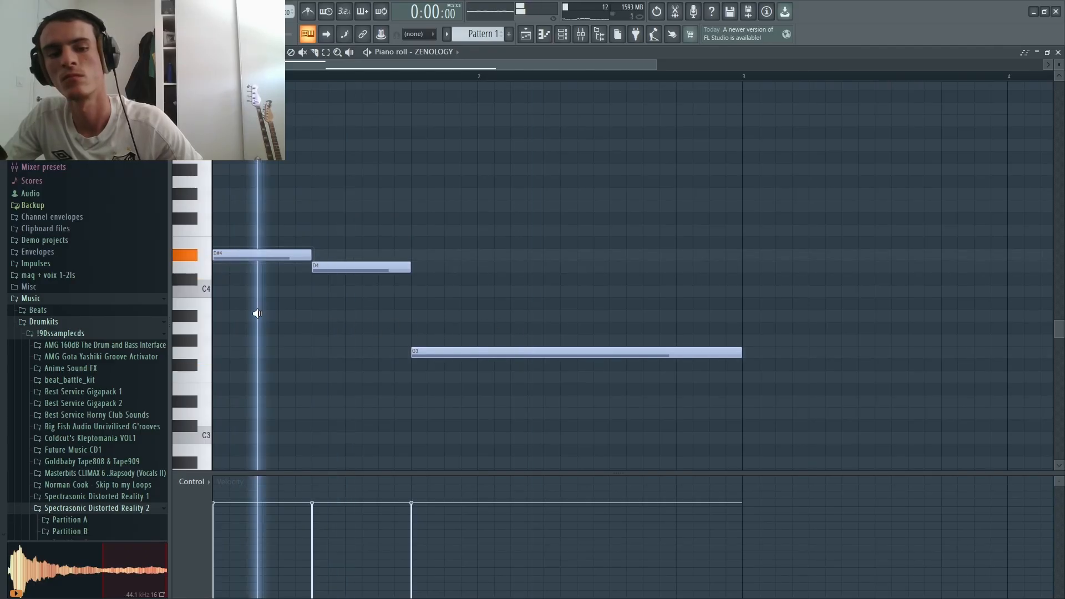
pyautogui.click(345, 324)
pyautogui.click(454, 328)
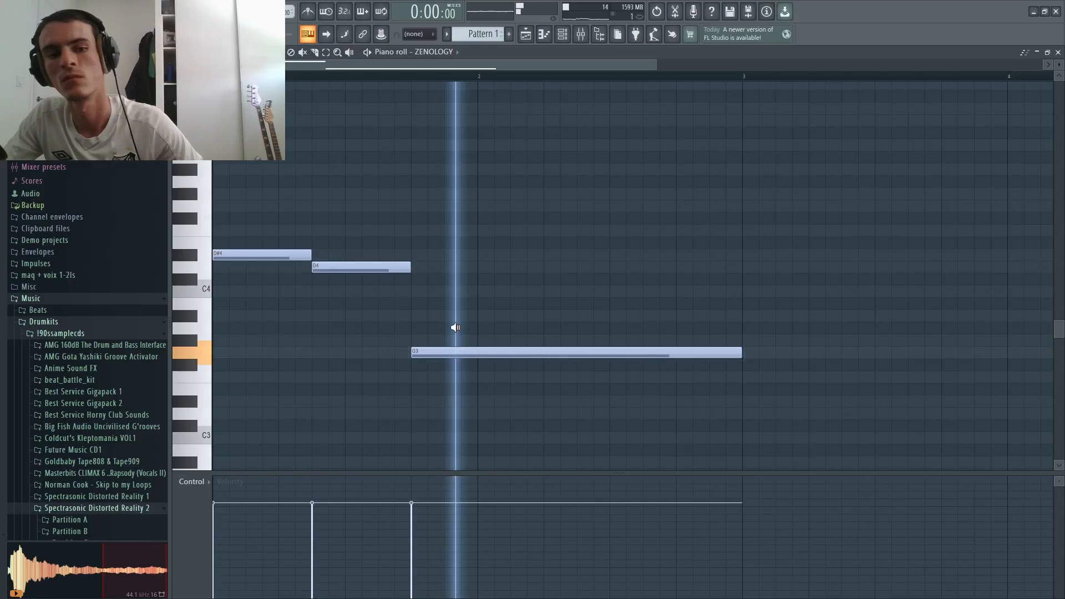
# Step: Switch the note colour to green and add G4 above D#4, F4 above D4 and A#3 above G3
pyautogui.click(200, 76)
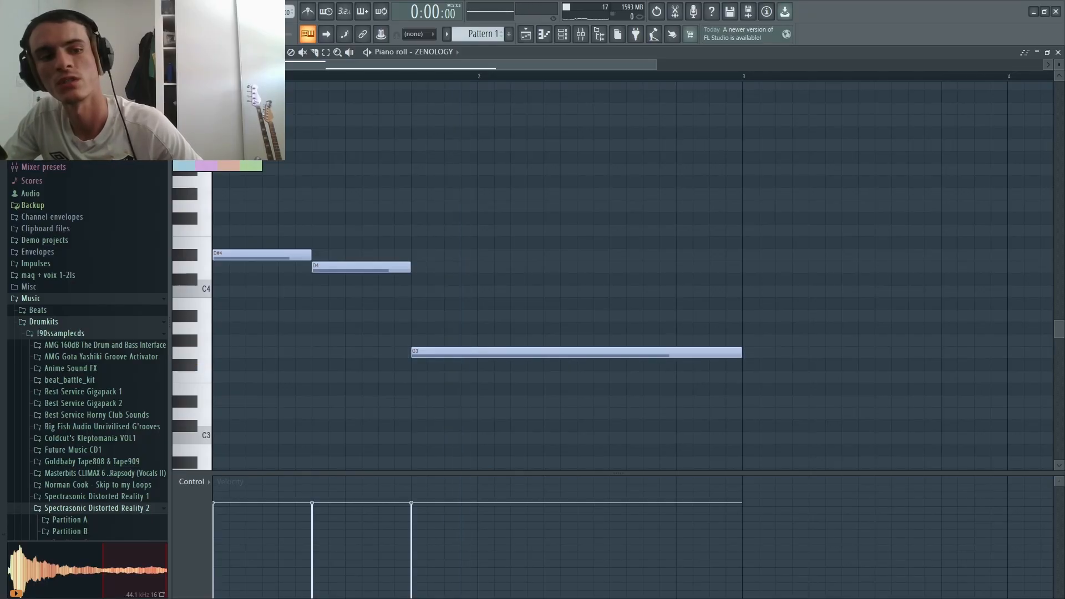
pyautogui.click(184, 94)
pyautogui.moveTo(296, 209); pyautogui.dragTo(148, 207)
pyautogui.click(305, 232)
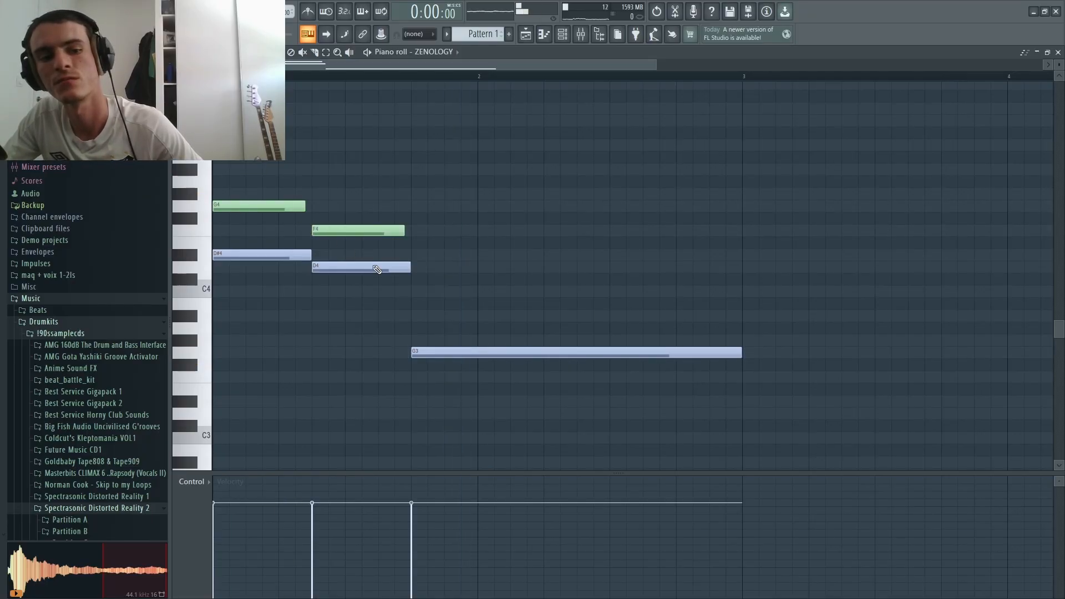
pyautogui.click(417, 316)
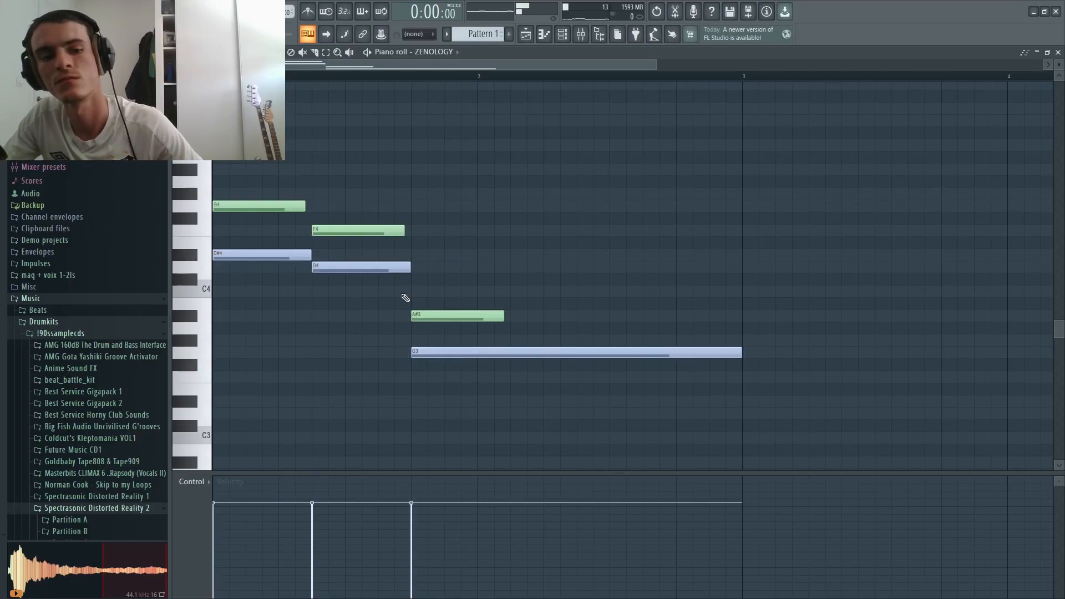
# Step: Audition each two-note harmony of bass note and green note in sequence
pyautogui.click(258, 222)
pyautogui.rightClick(255, 223)
pyautogui.moveTo(357, 243); pyautogui.dragTo(357, 231)
pyautogui.keyDown('ctrl'); pyautogui.click(417, 242); pyautogui.keyUp('ctrl')
pyautogui.click(352, 246)
pyautogui.rightClick(364, 245)
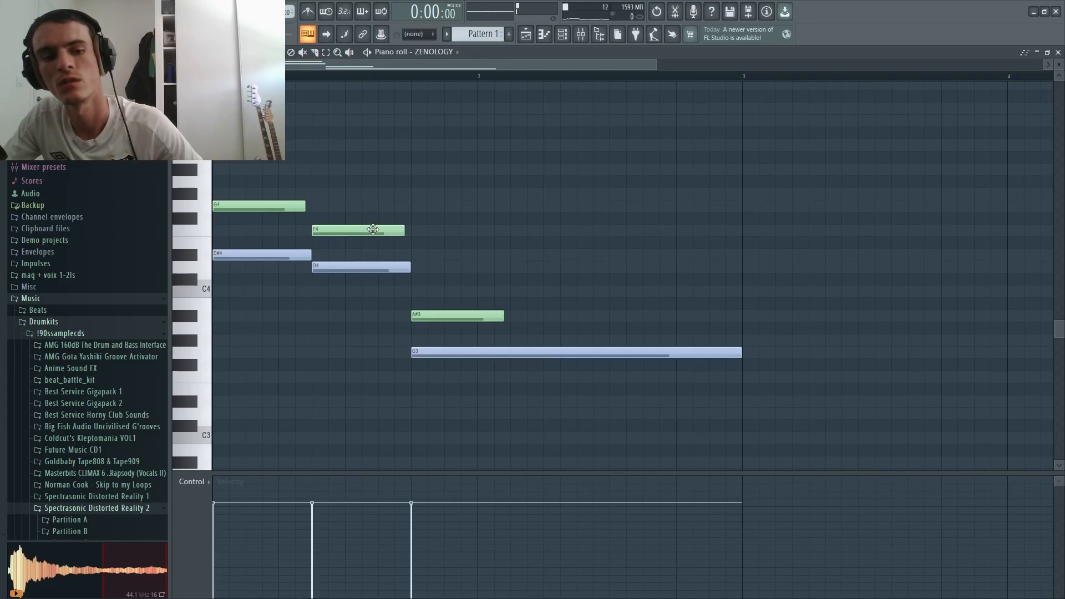
pyautogui.click(373, 229)
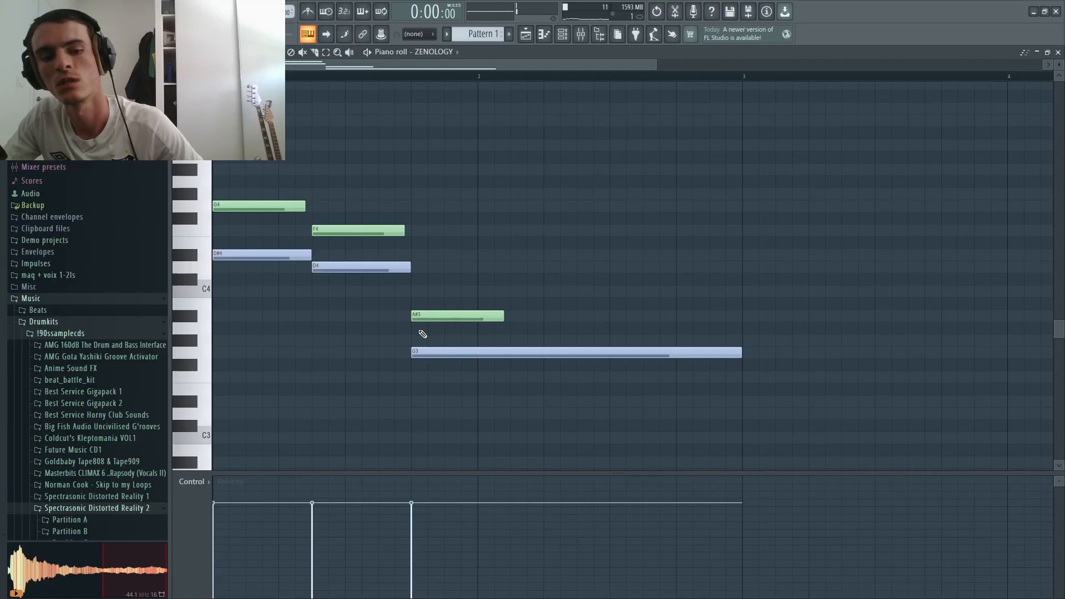
pyautogui.keyDown('alt'); pyautogui.rightClick(255, 227); pyautogui.keyUp('alt')
pyautogui.keyDown('alt'); pyautogui.rightClick(335, 249); pyautogui.keyUp('alt')
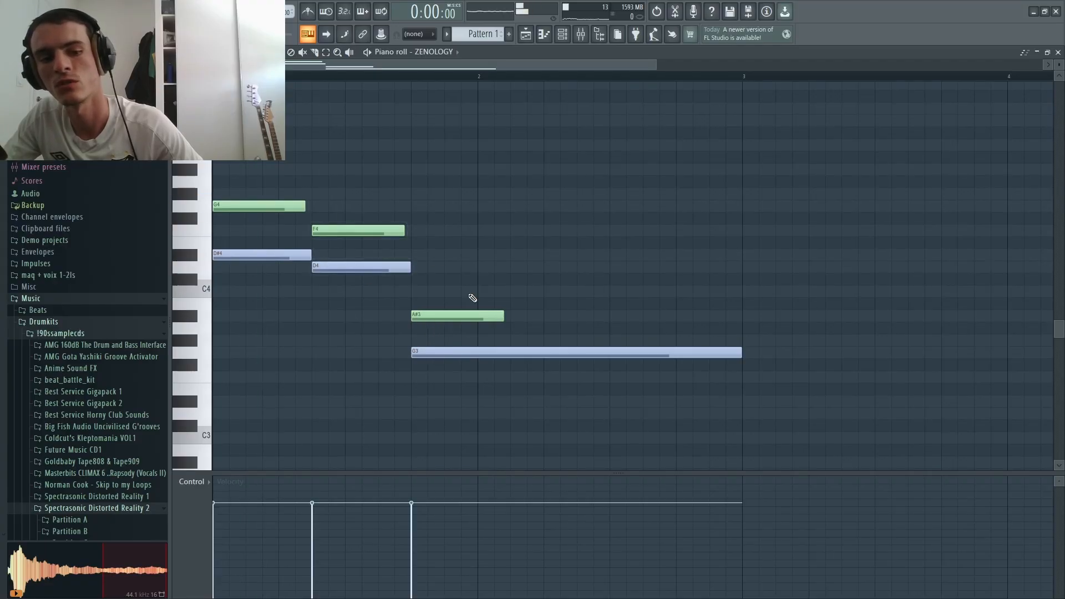
pyautogui.keyDown('alt'); pyautogui.rightClick(477, 298); pyautogui.keyUp('alt')
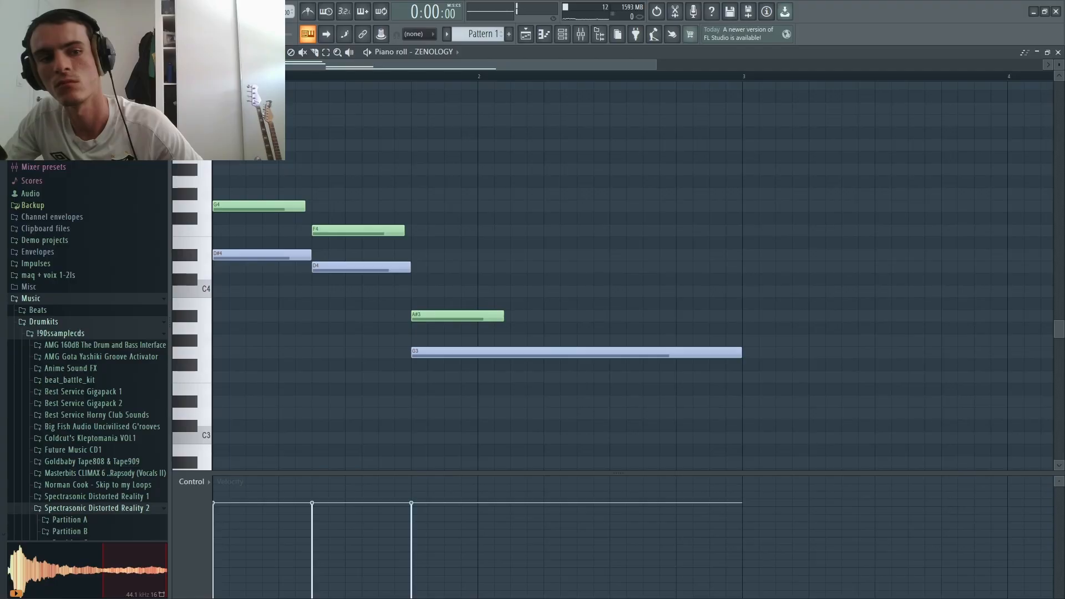
# Step: Add pink A#4 and G#4 notes above the first two pairs and a blue D4 above the A#3 and G3 pair
pyautogui.click(201, 52)
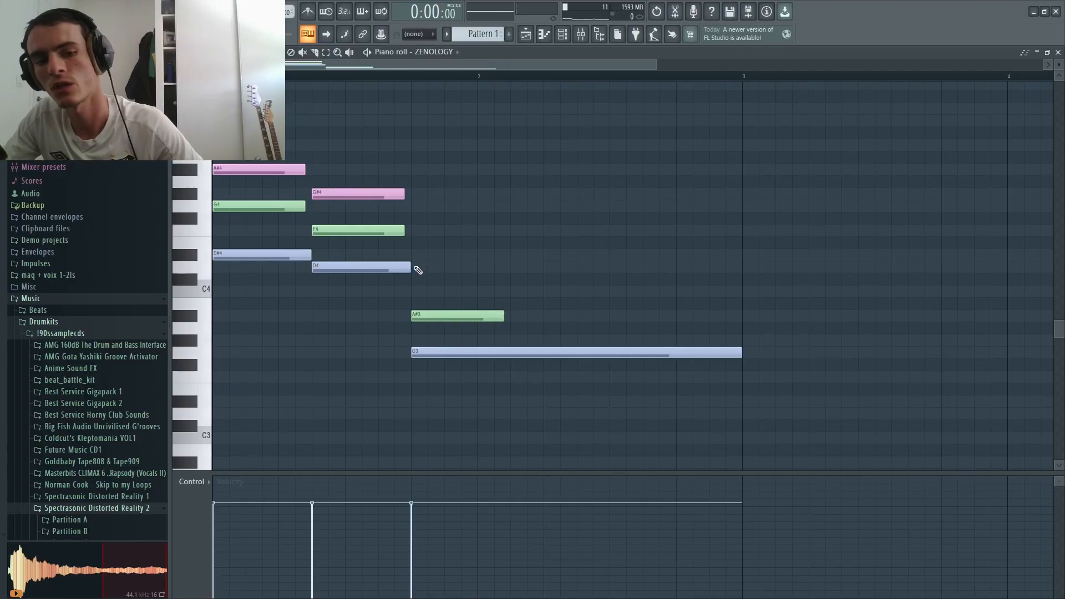
pyautogui.click(417, 268)
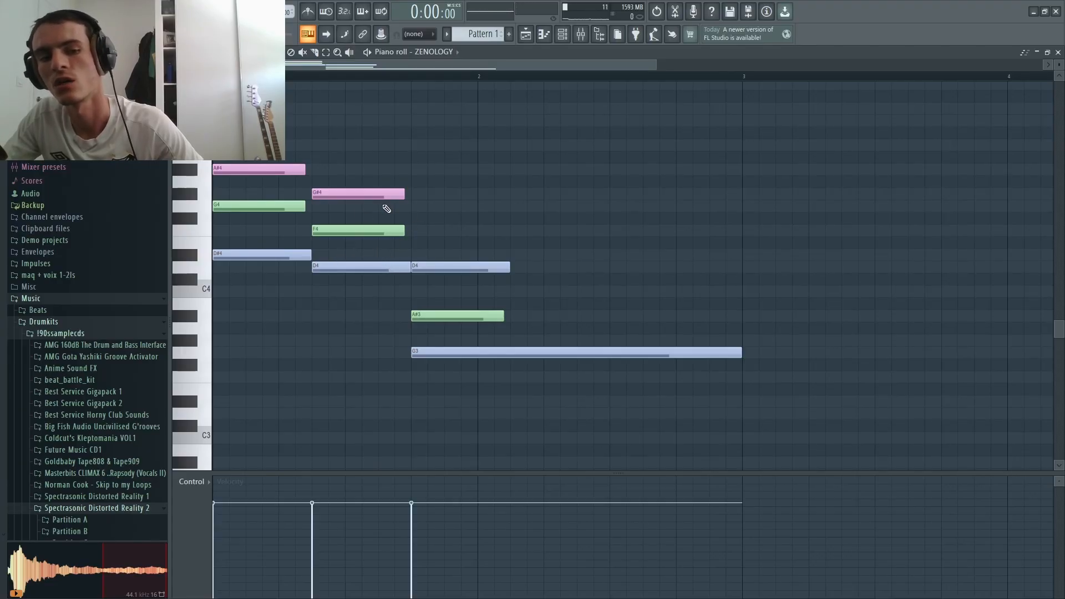
# Step: Extend the chord notes with legato so each chord reaches the next and the last ends at bar 3, and recolour the long D4 pink
pyautogui.moveTo(392, 247)
pyautogui.mouseDown()
pyautogui.moveTo(395, 268)
pyautogui.moveTo(401, 257)
pyautogui.mouseUp()
pyautogui.scroll(-3, 345, 253)
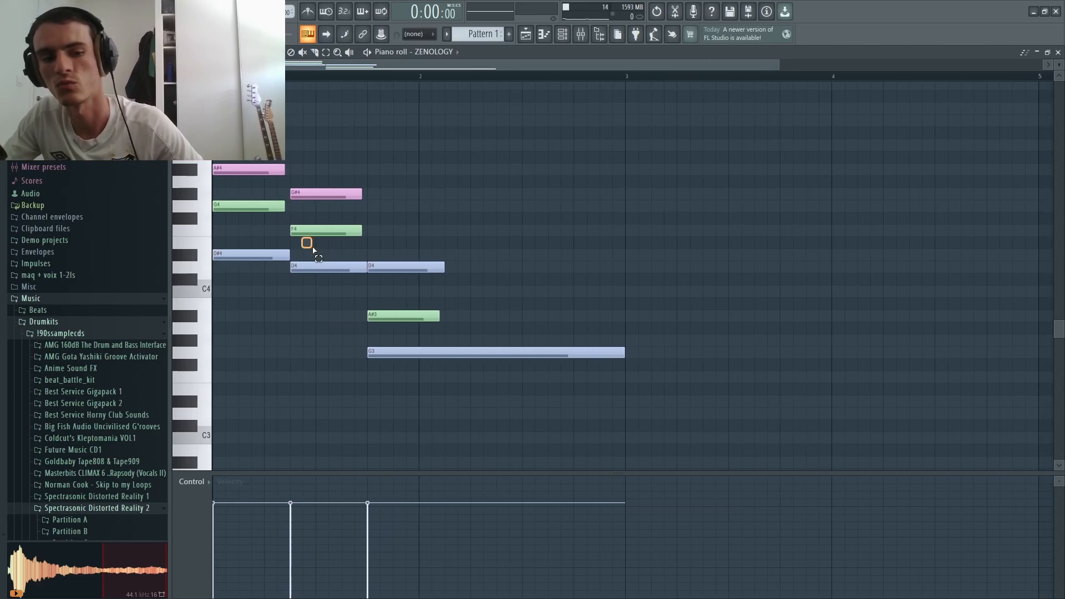
pyautogui.moveTo(313, 248); pyautogui.dragTo(328, 253)
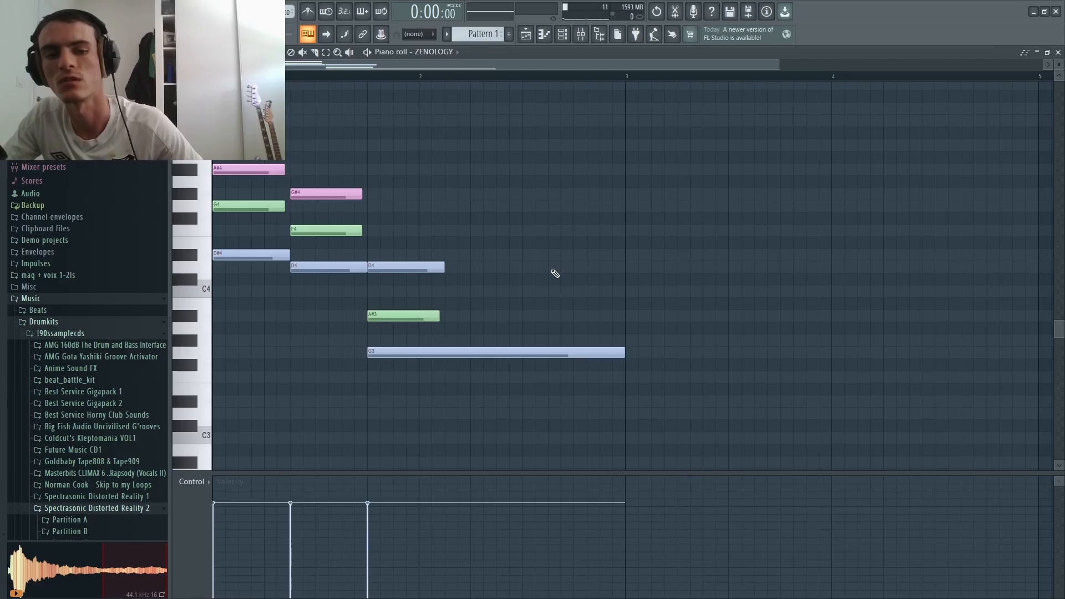
pyautogui.scroll(-1, 447, 312)
pyautogui.hotkey('ctrl', 'l')
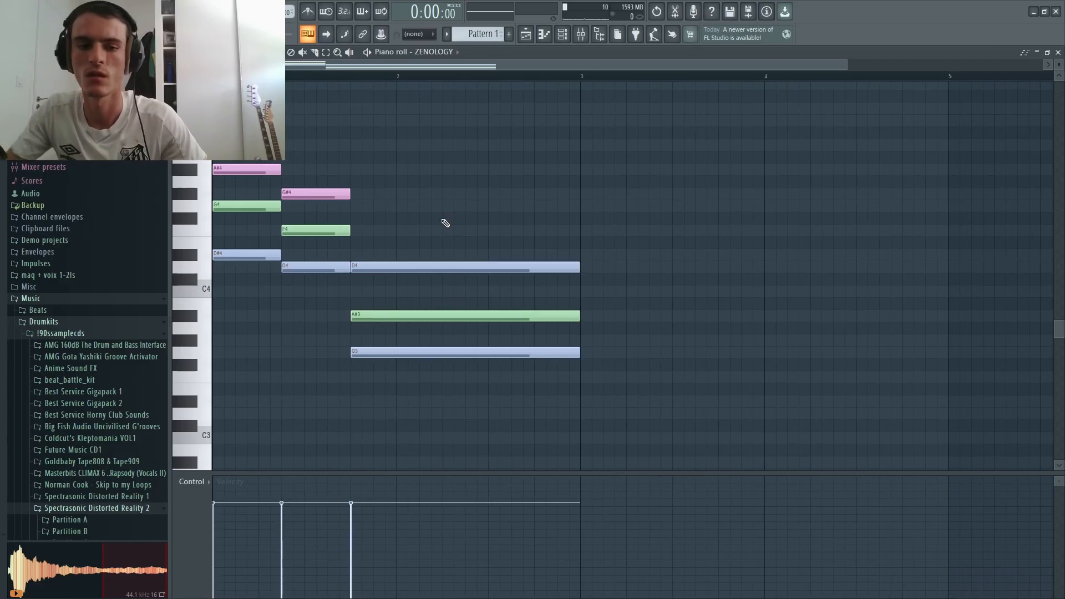
pyautogui.moveTo(428, 272); pyautogui.dragTo(578, 280)
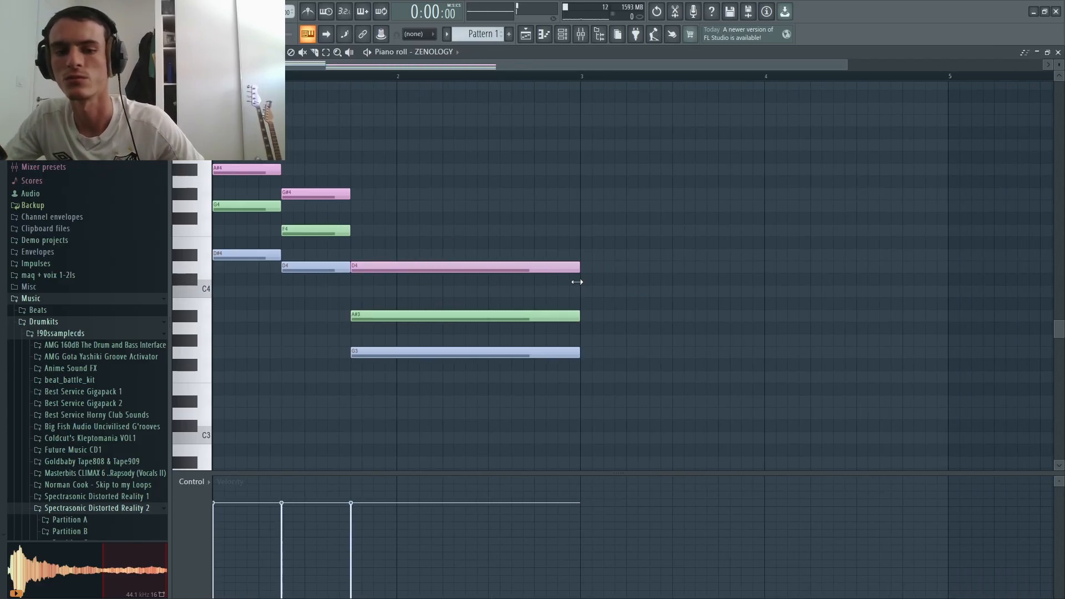
# Step: Play back the progression and transpose all its notes so the blue bass notes become G#4, G4 and C4
pyautogui.press('space')
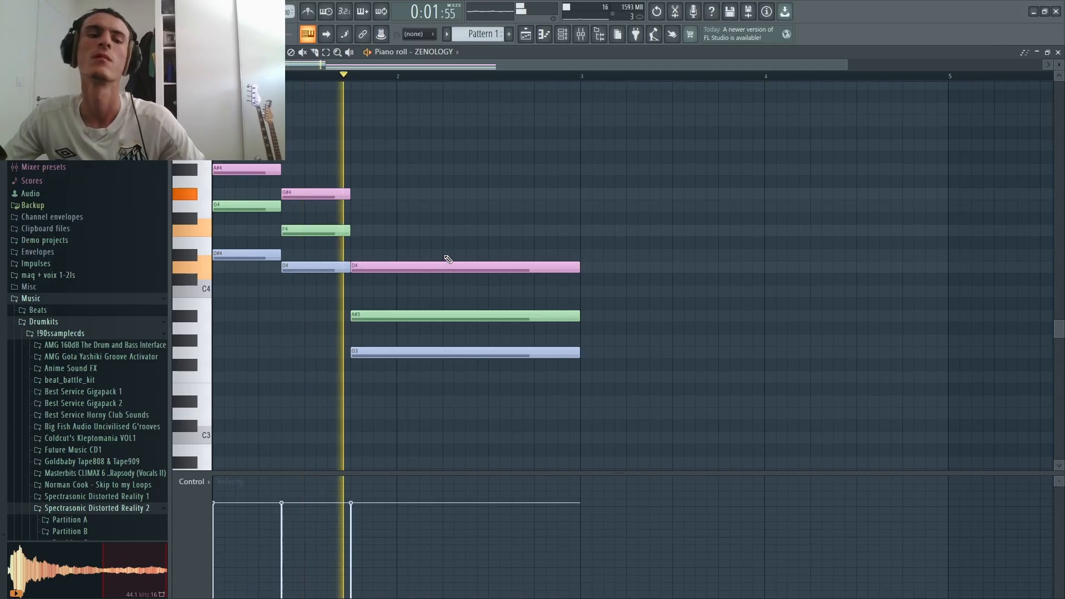
pyautogui.press('space')
pyautogui.moveTo(460, 107); pyautogui.dragTo(228, 403)
pyautogui.moveTo(245, 250); pyautogui.dragTo(246, 288)
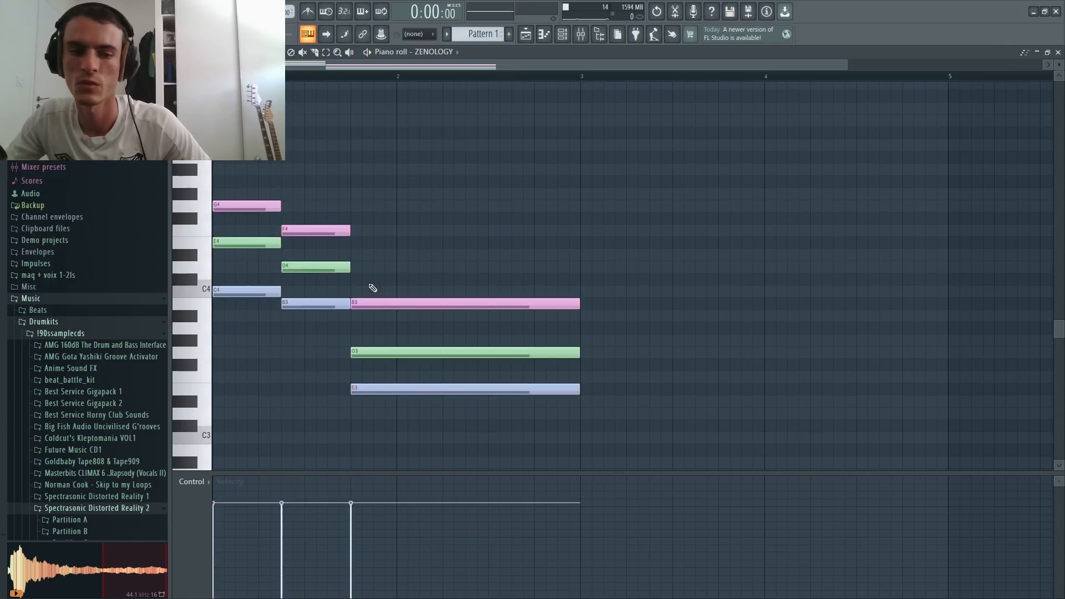
pyautogui.moveTo(488, 114); pyautogui.dragTo(261, 409)
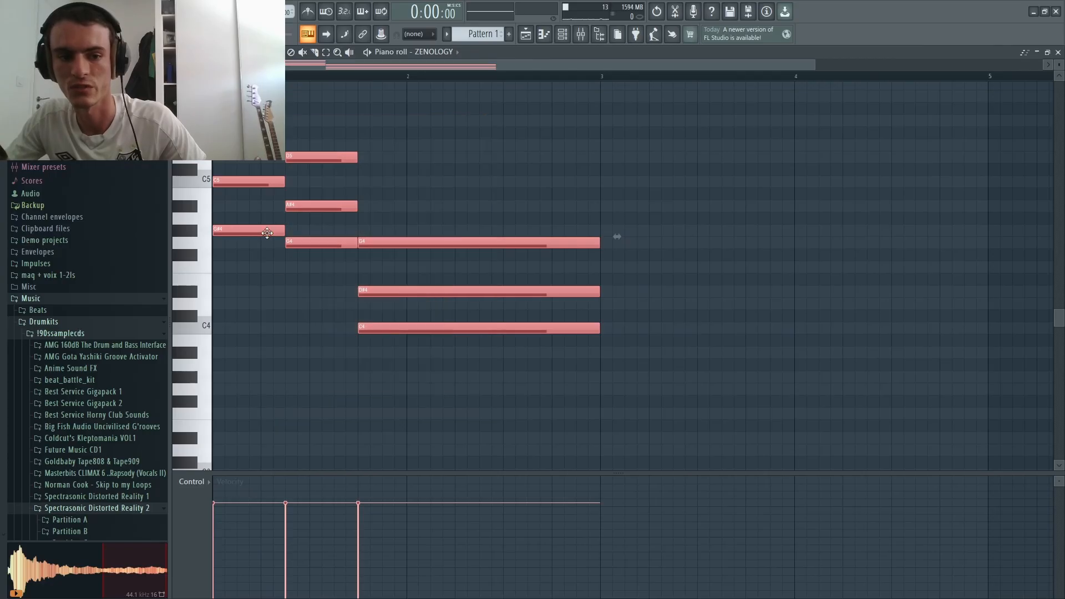
pyautogui.click(253, 252)
# Step: Try lowering the pink D5 note of the second chord to C#5 and undo the move
pyautogui.click(214, 233)
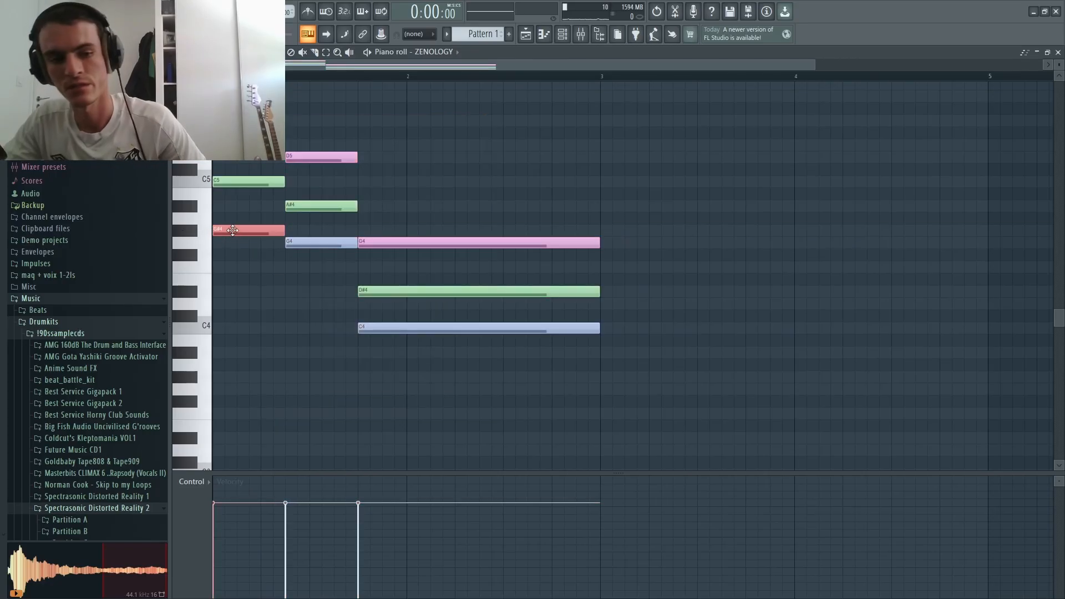
pyautogui.moveTo(329, 149); pyautogui.dragTo(311, 349)
pyautogui.click(357, 195)
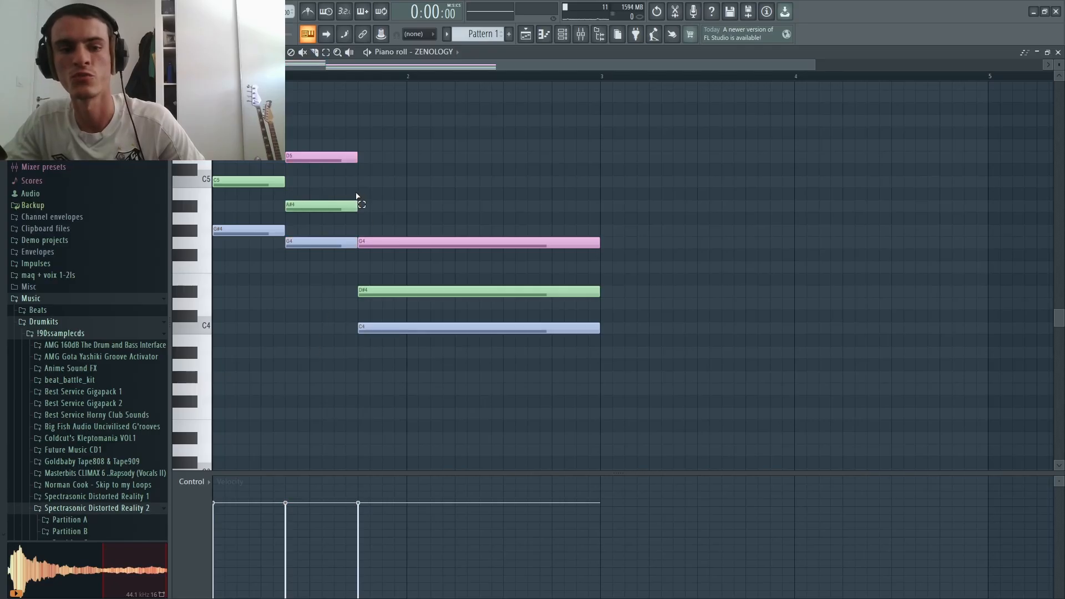
pyautogui.moveTo(347, 160); pyautogui.dragTo(346, 174)
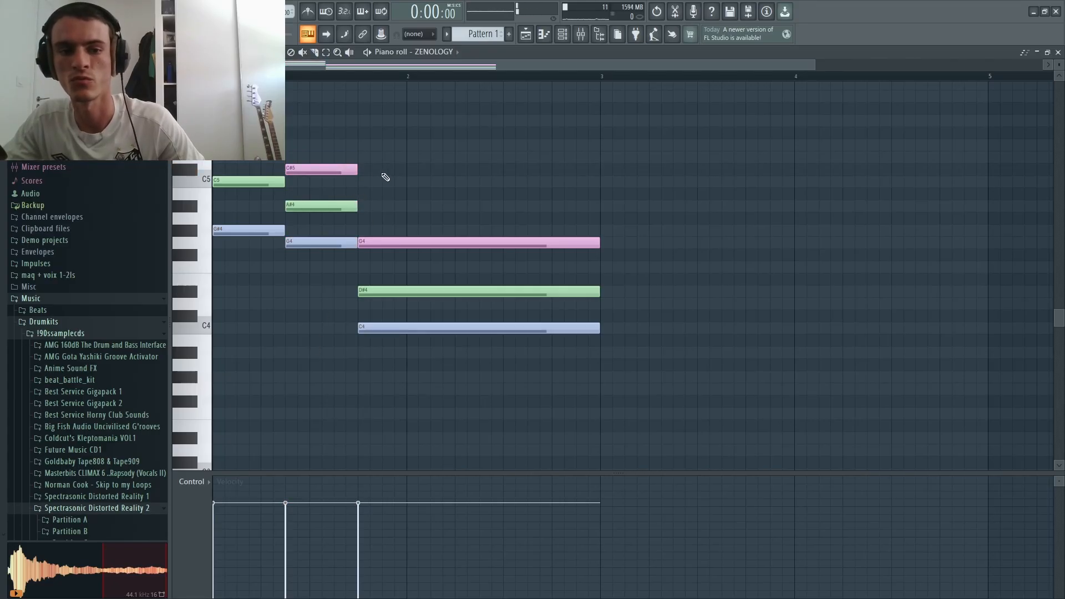
pyautogui.hotkey('ctrl', 'z')
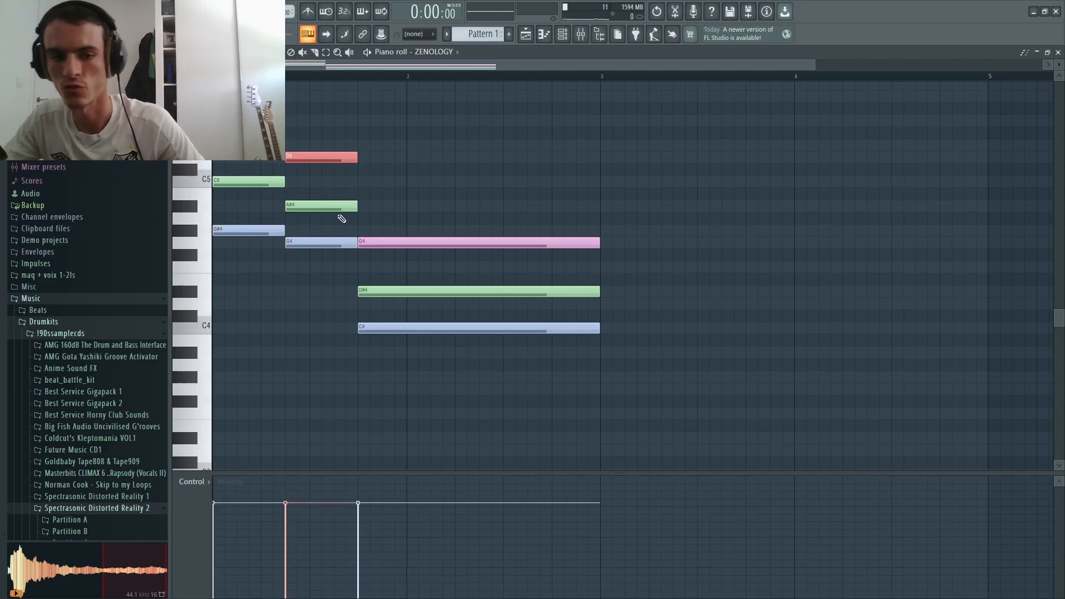
# Step: Highlight the G4 and D#4 notes of the last chord in turn to examine its structure
pyautogui.moveTo(355, 164); pyautogui.dragTo(366, 244)
pyautogui.keyDown('ctrl'); pyautogui.click(690, 272); pyautogui.keyUp('ctrl')
pyautogui.moveTo(618, 235); pyautogui.dragTo(560, 270)
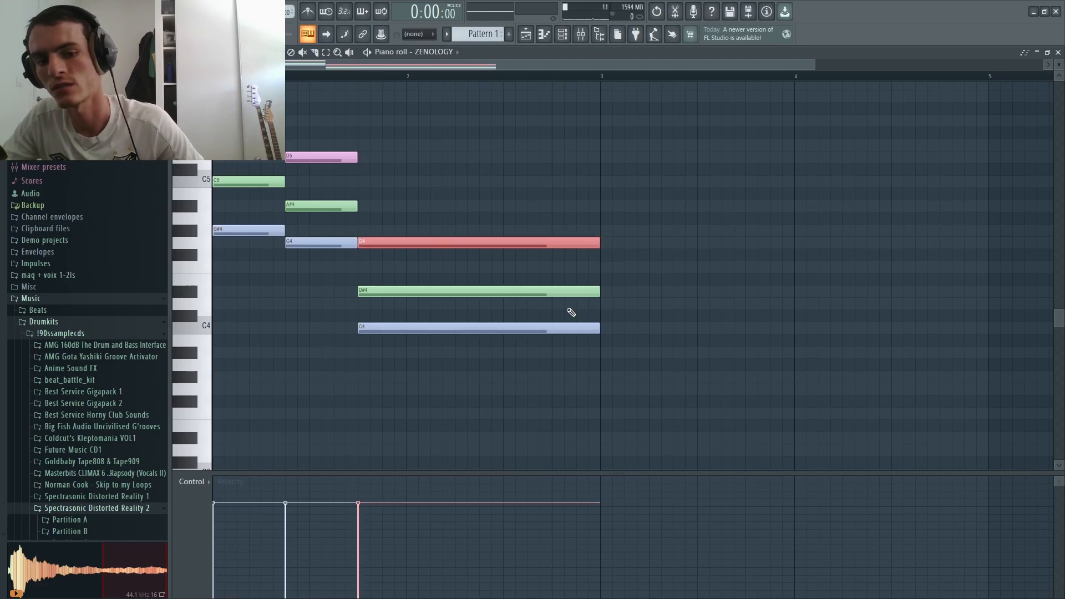
pyautogui.moveTo(571, 312); pyautogui.dragTo(556, 352)
pyautogui.keyDown('ctrl'); pyautogui.click(398, 284); pyautogui.keyUp('ctrl')
# Step: Try duplicating the blue C4 note at bar 3 and raising it by semitones to F#4, and undo the duplicate
pyautogui.moveTo(648, 323); pyautogui.dragTo(563, 375)
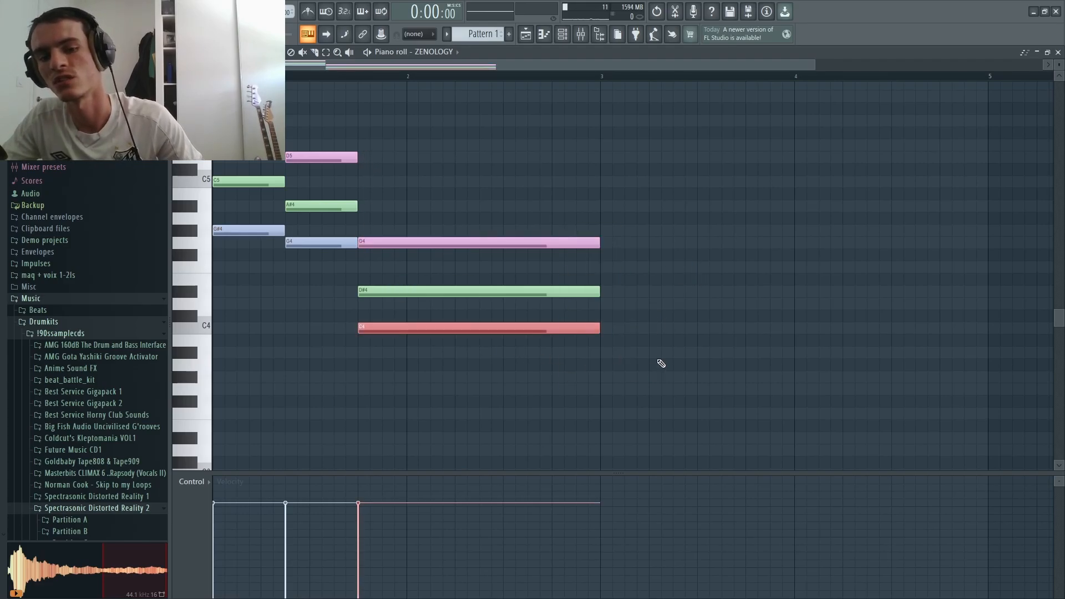
pyautogui.hotkey('ctrl', 'b')
pyautogui.press('Up')
pyautogui.press('Up')
pyautogui.press('Up')
pyautogui.press('Up')
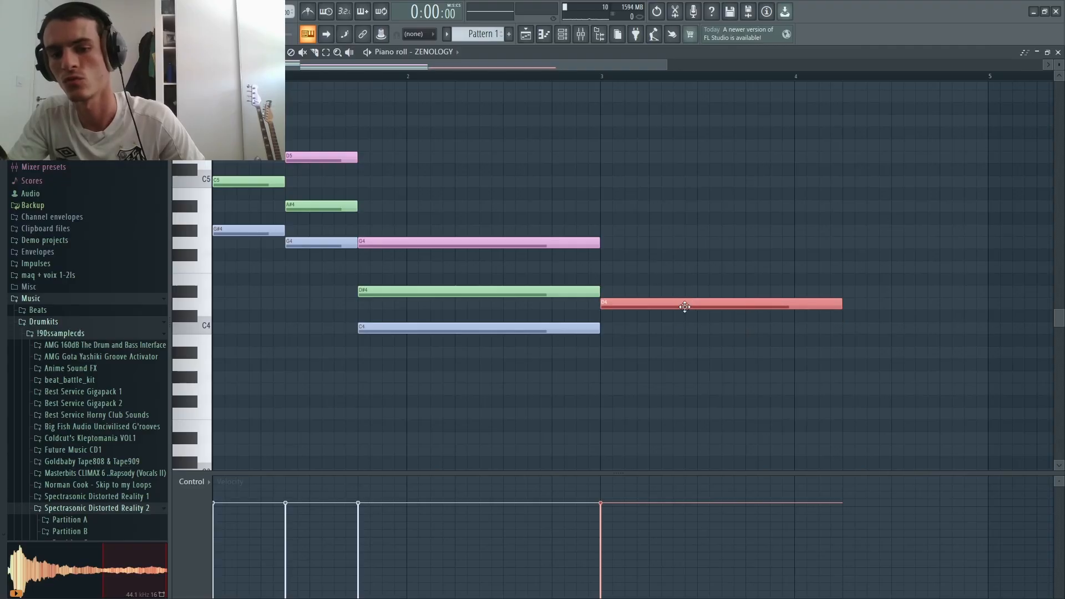
pyautogui.press('Up')
pyautogui.press('Up')
pyautogui.press('Up')
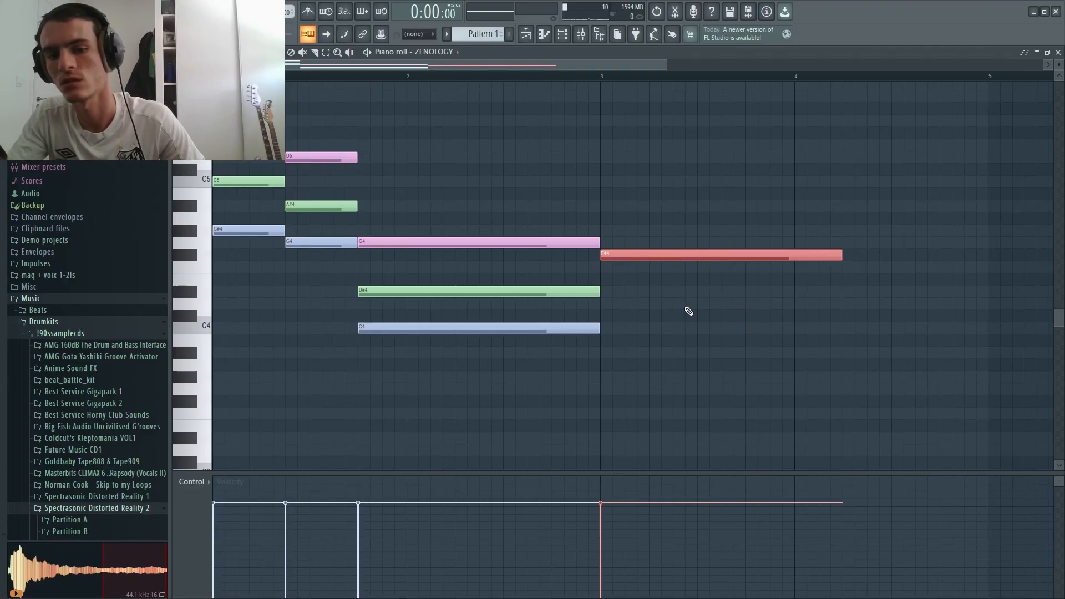
pyautogui.hotkey('ctrl', 'z')
pyautogui.hotkey('ctrl', 'z')
# Step: Alternate the middle note of the last chord between E4 and D#4 to compare the two versions, ending on D#4
pyautogui.click(582, 245)
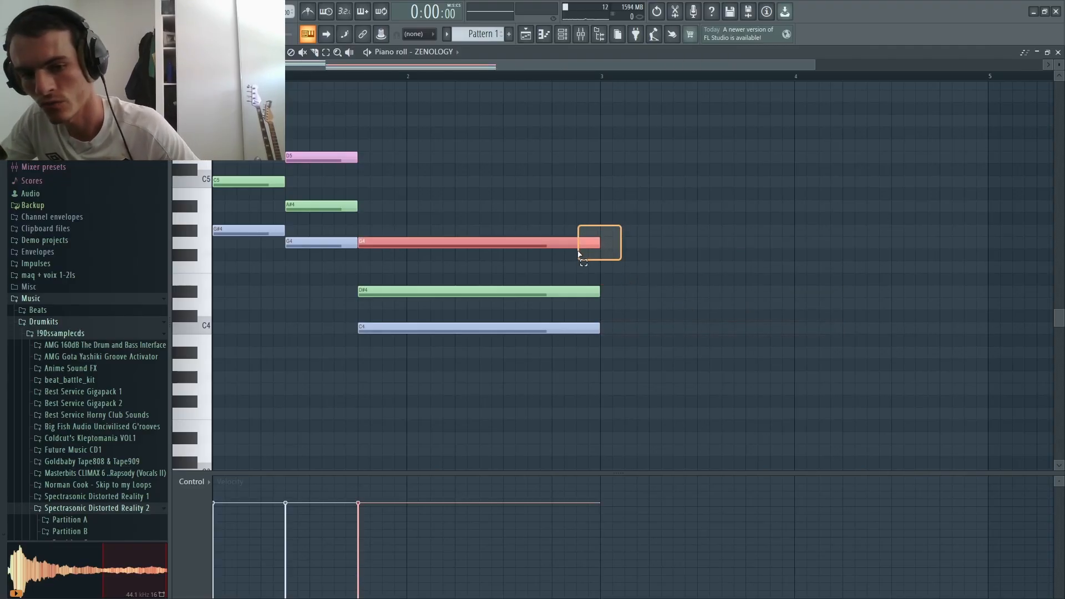
pyautogui.moveTo(623, 232); pyautogui.dragTo(499, 260)
pyautogui.moveTo(377, 146); pyautogui.dragTo(351, 158)
pyautogui.moveTo(562, 293); pyautogui.dragTo(556, 301)
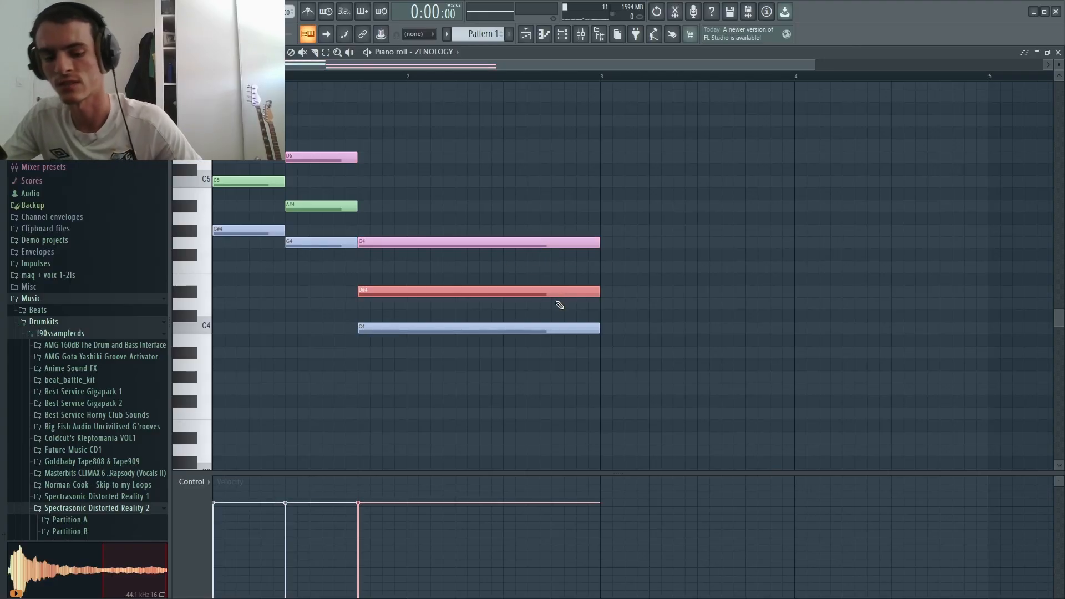
pyautogui.hotkey('shift', 'Up')
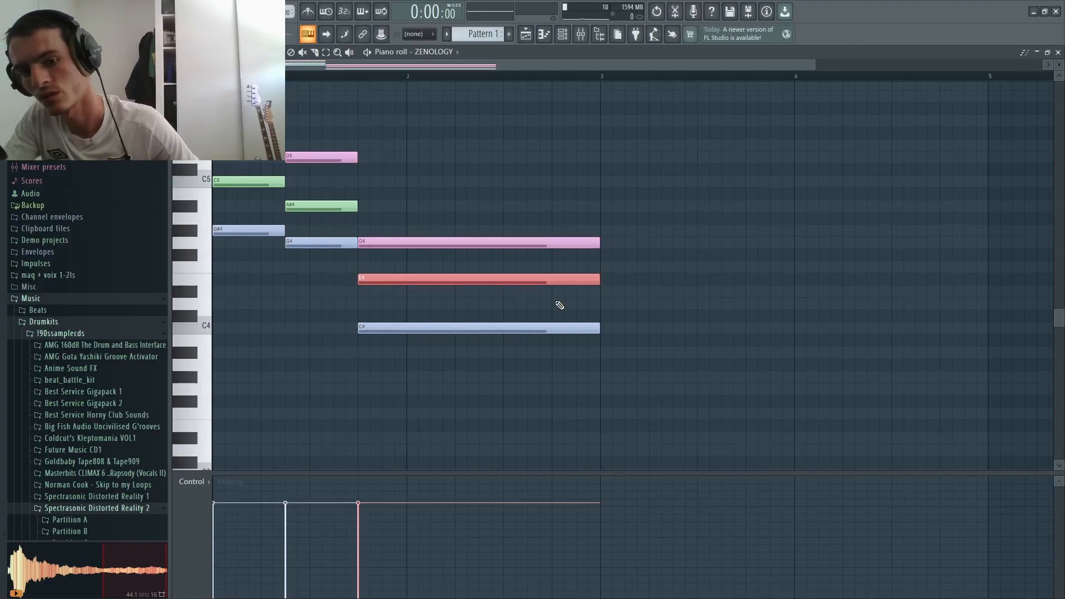
pyautogui.hotkey('shift', 'Down')
pyautogui.hotkey('shift', 'Up')
pyautogui.hotkey('shift', 'Down')
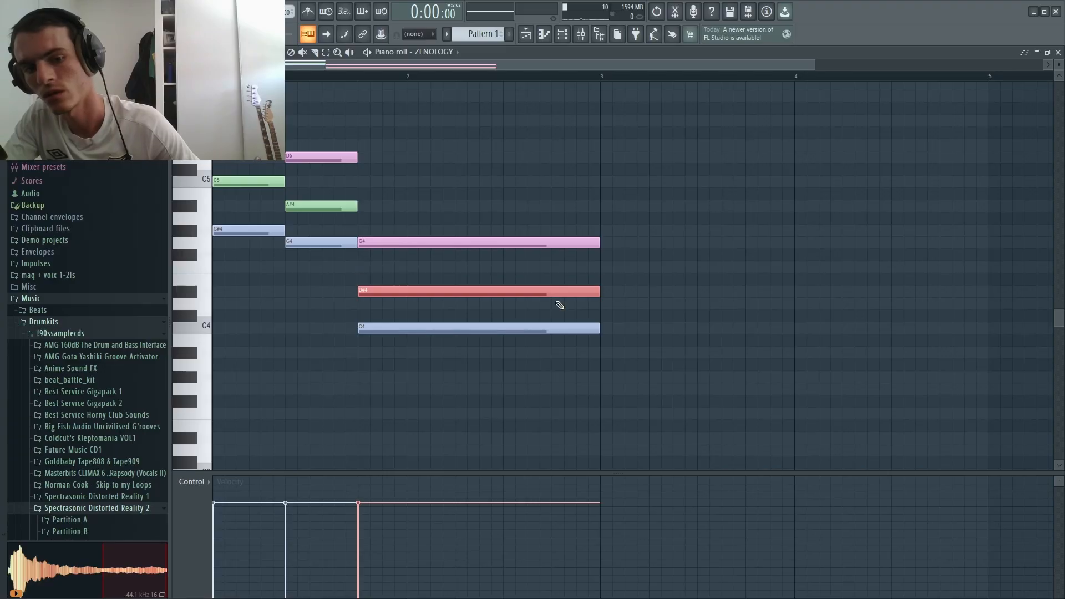
pyautogui.hotkey('shift', 'Up')
pyautogui.hotkey('shift', 'Down')
pyautogui.hotkey('shift', 'Up')
pyautogui.hotkey('shift', 'Down')
pyautogui.hotkey('shift', 'Up')
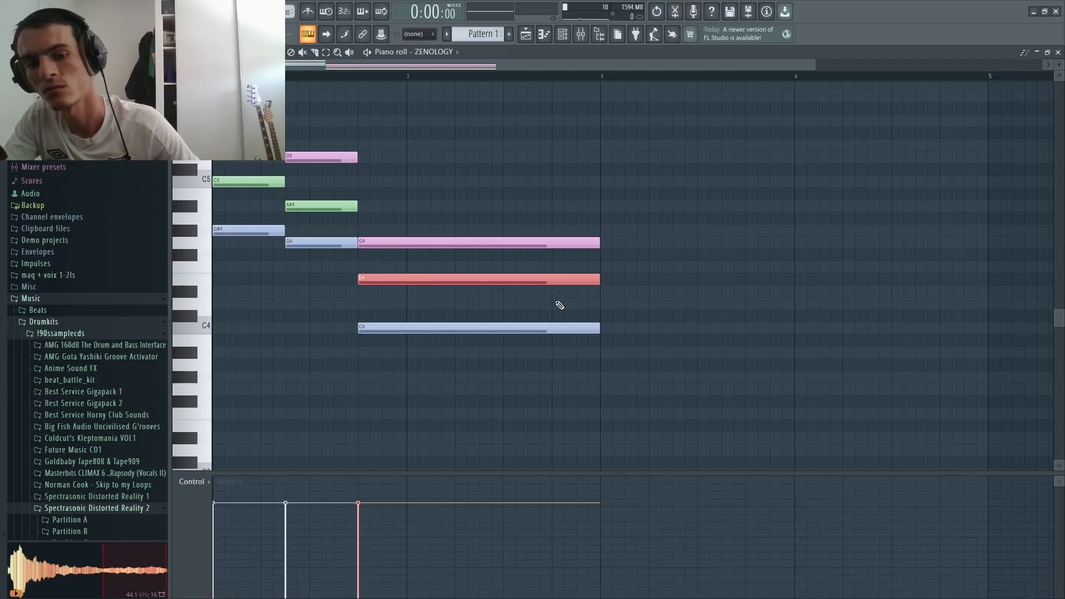
pyautogui.hotkey('shift', 'Down')
pyautogui.hotkey('shift', 'Up')
pyautogui.hotkey('shift', 'Down')
pyautogui.hotkey('ctrl', 'd')
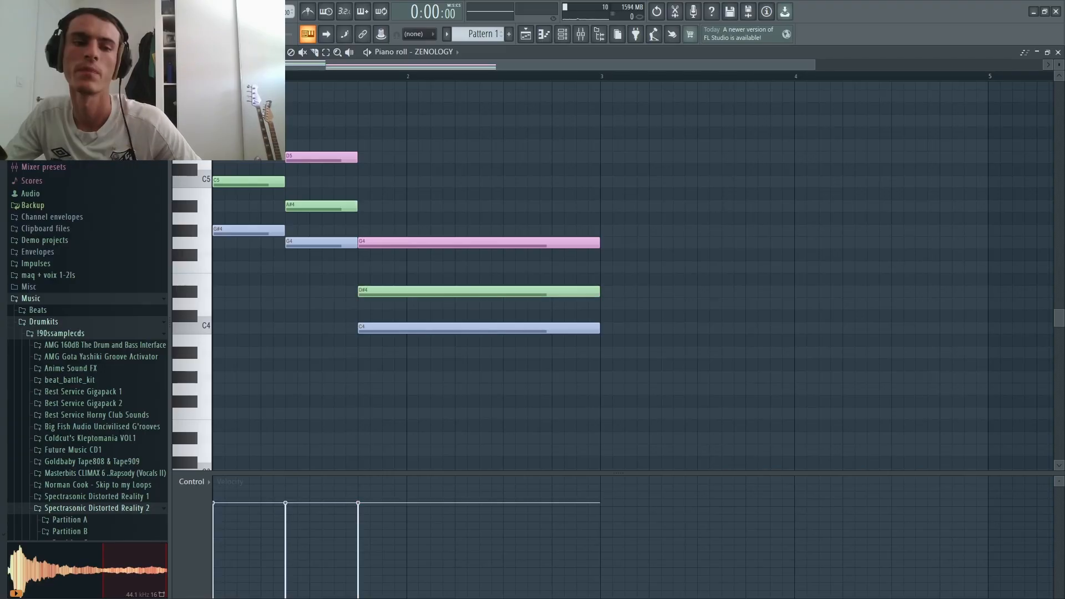
# Step: With the pattern playing, copy the three blue bass notes an octave lower to G#3, G3 and C3
pyautogui.press('space')
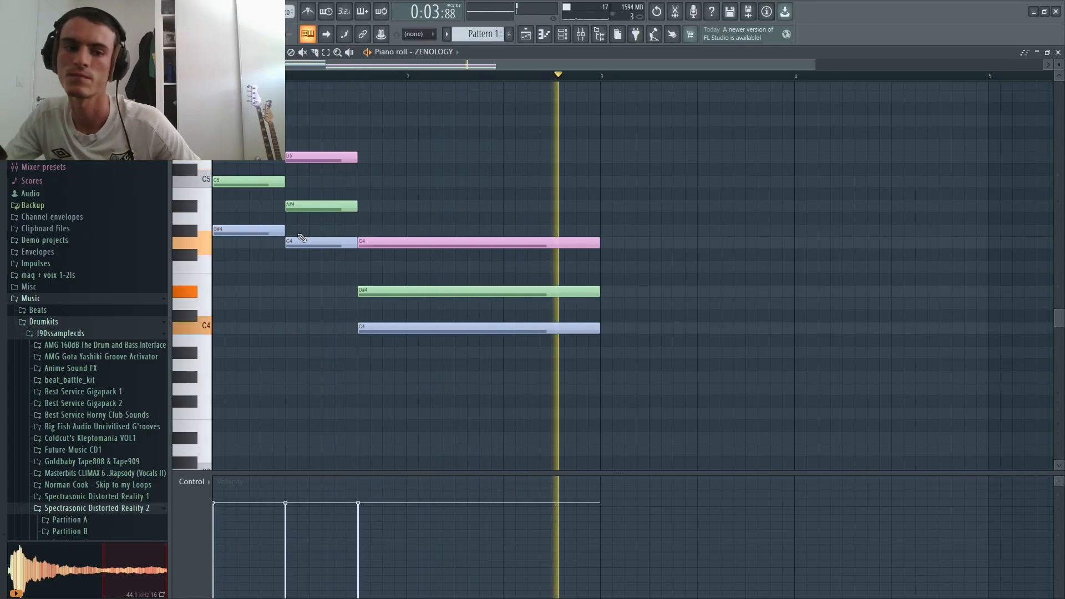
pyautogui.keyDown('ctrl'); pyautogui.keyDown('shift'); pyautogui.click(299, 242); pyautogui.keyUp('shift'); pyautogui.keyUp('ctrl')
pyautogui.keyDown('ctrl'); pyautogui.keyDown('shift'); pyautogui.click(274, 231); pyautogui.keyUp('shift'); pyautogui.keyUp('ctrl')
pyautogui.keyDown('ctrl'); pyautogui.keyDown('shift'); pyautogui.click(369, 328); pyautogui.keyUp('shift'); pyautogui.keyUp('ctrl')
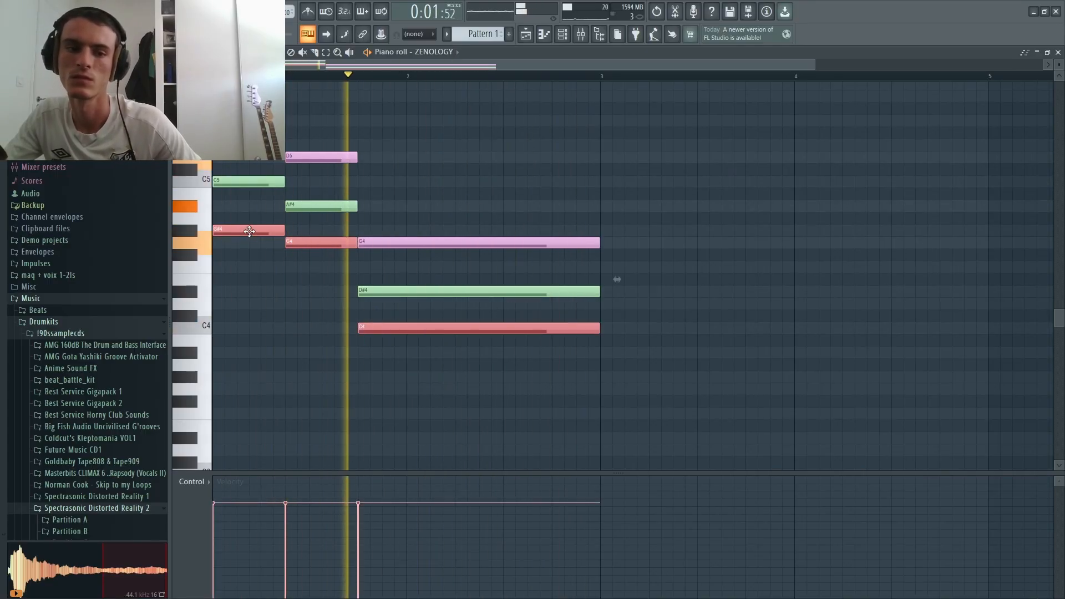
pyautogui.hotkey('ctrl', 'c')
pyautogui.hotkey('ctrl', 'v')
pyautogui.hotkey('ctrl', 'Down')
pyautogui.hotkey('ctrl', 'd')
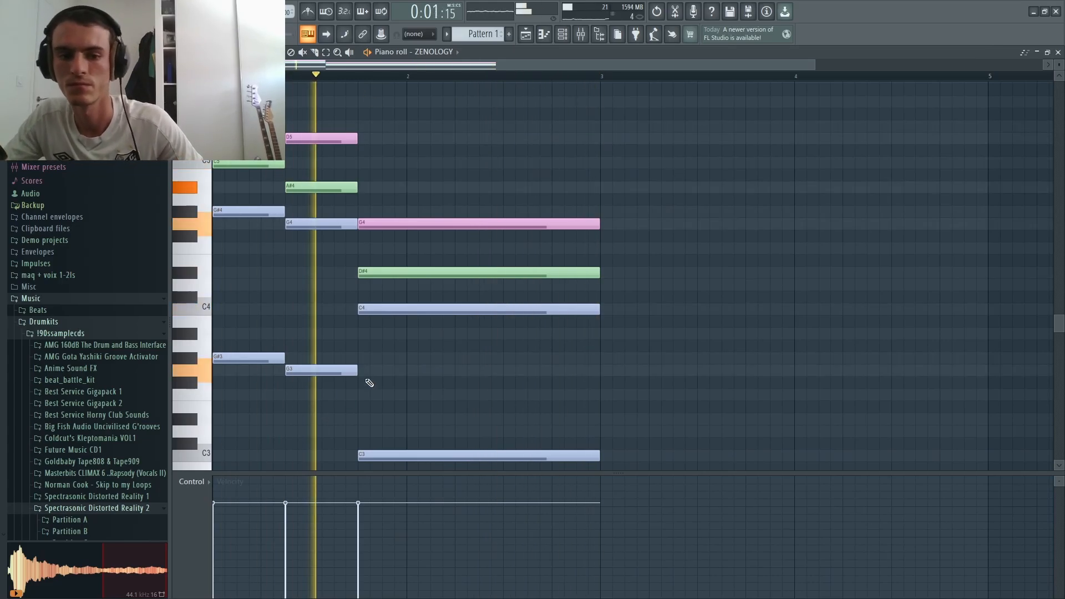
# Step: Move the pink top notes of the first two chords down an octave to D#4 and D4
pyautogui.scroll(2, 368, 380)
pyautogui.moveTo(360, 154); pyautogui.dragTo(268, 188)
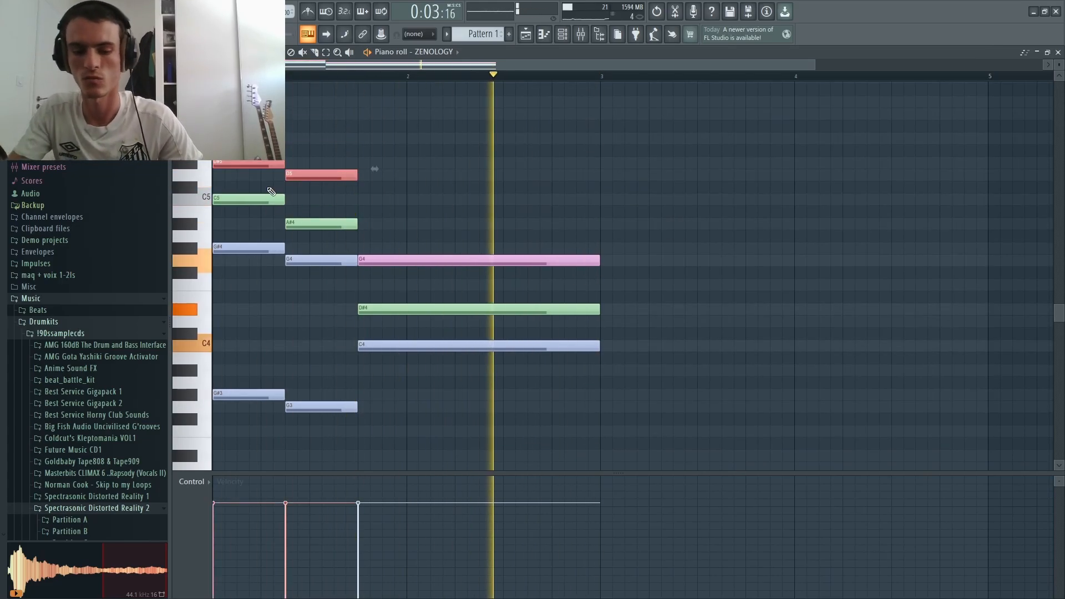
pyautogui.hotkey('ctrl', 'Down')
pyautogui.hotkey('ctrl', 'd')
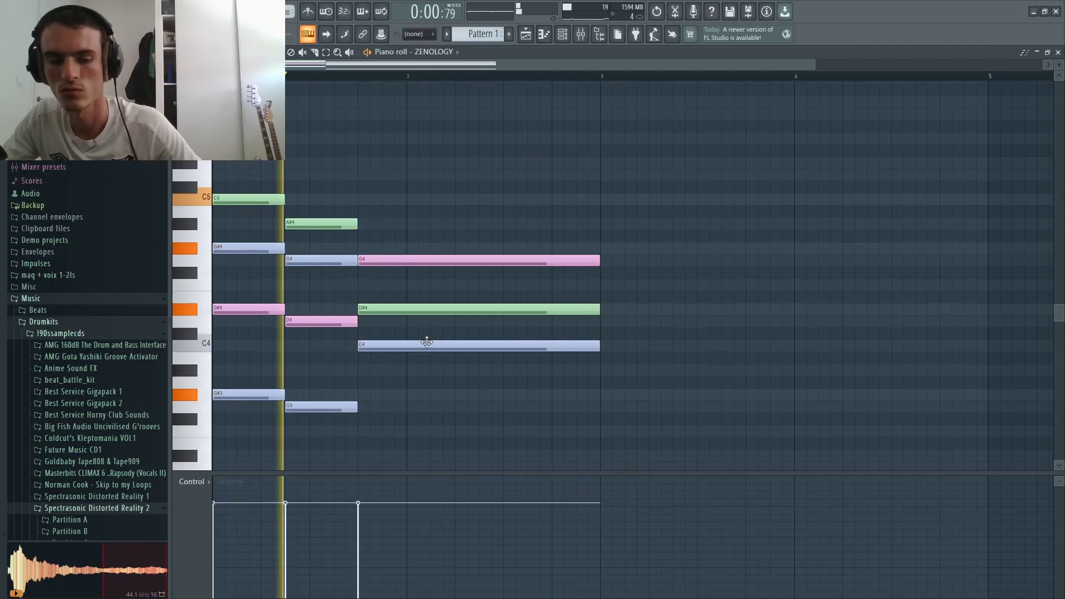
# Step: Duplicate the whole three-chord progression so that it repeats from bar 3 to bar 5
pyautogui.scroll(-4, 430, 344)
pyautogui.scroll(2, 455, 322)
pyautogui.hotkey('ctrl', 'b')
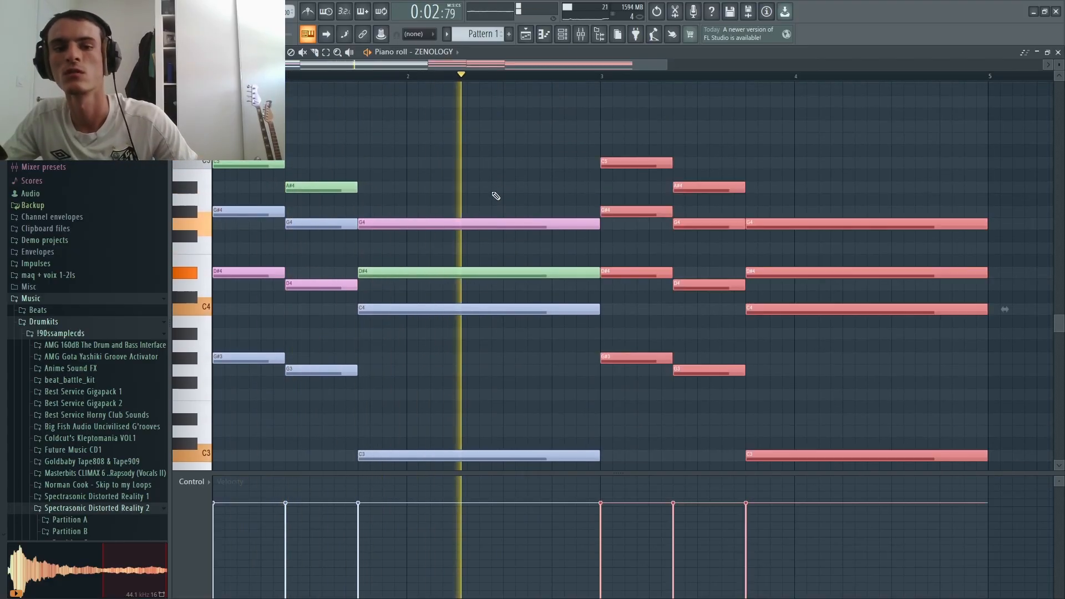
pyautogui.hotkey('ctrl', 'd')
# Step: Add pink G#2 and A#2 notes after the last chord, audition from bar 4 and shorten both to end before bar 5
pyautogui.keyDown('ctrl'); pyautogui.scroll(-4, 439, 185); pyautogui.keyUp('ctrl')
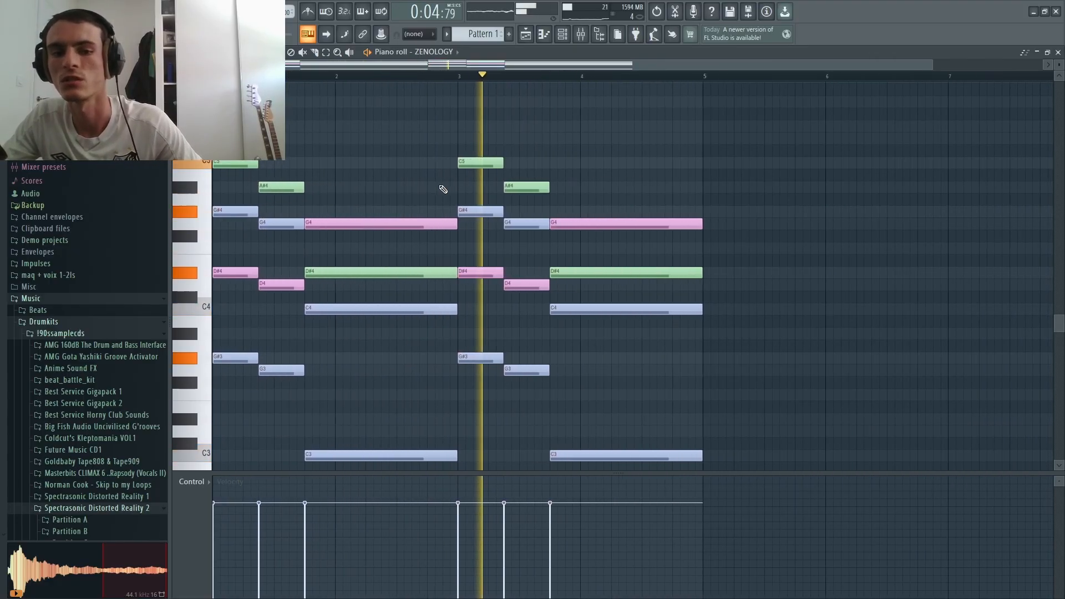
pyautogui.scroll(-2, 610, 221)
pyautogui.keyDown('ctrl'); pyautogui.scroll(5, 699, 253); pyautogui.keyUp('ctrl')
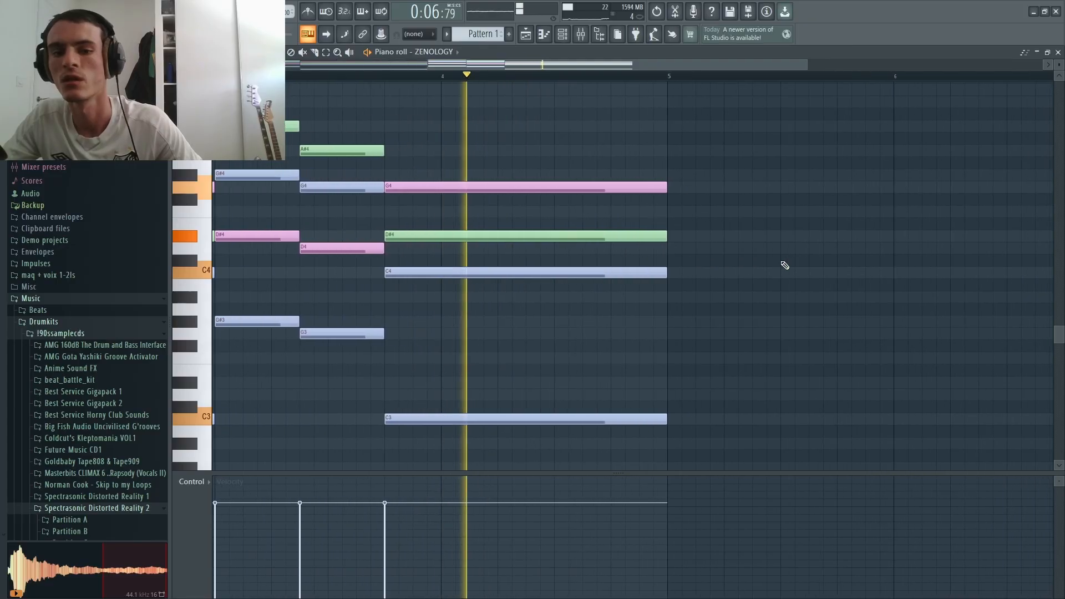
pyautogui.keyDown('ctrl'); pyautogui.scroll(-5, 784, 265); pyautogui.keyUp('ctrl')
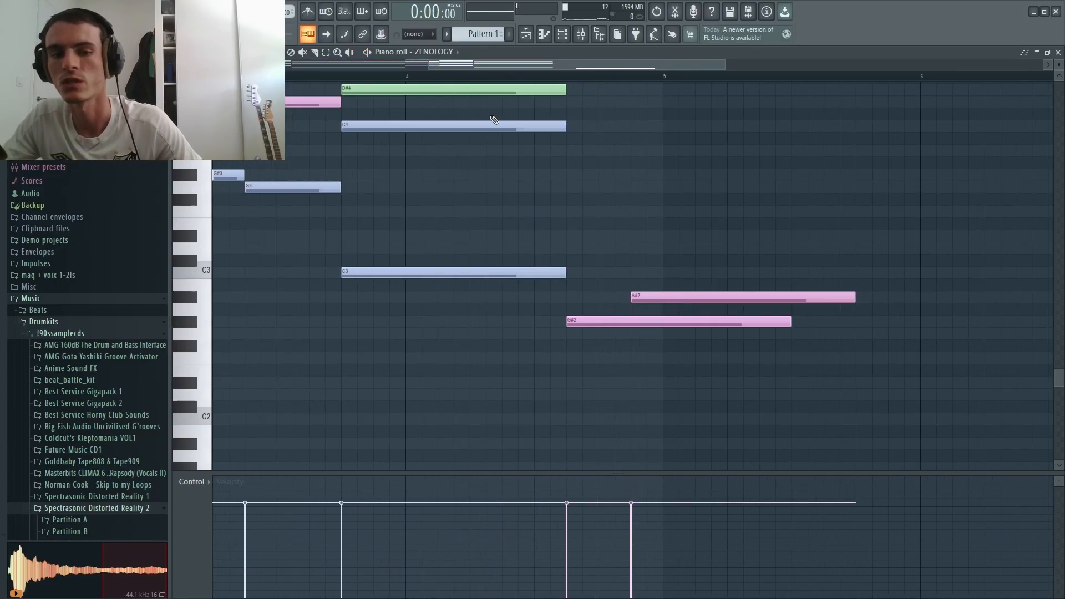
pyautogui.click(400, 78)
pyautogui.press('space')
pyautogui.moveTo(676, 255)
pyautogui.keyDown('ctrl'); pyautogui.mouseDown()
pyautogui.moveTo(655, 332)
pyautogui.moveTo(662, 320)
pyautogui.moveTo(639, 301)
pyautogui.mouseUp(); pyautogui.keyUp('ctrl')
pyautogui.press('space')
pyautogui.keyDown('ctrl'); pyautogui.click(674, 287); pyautogui.keyUp('ctrl')
pyautogui.keyDown('ctrl'); pyautogui.moveTo(772, 279); pyautogui.dragTo(635, 318); pyautogui.keyUp('ctrl')
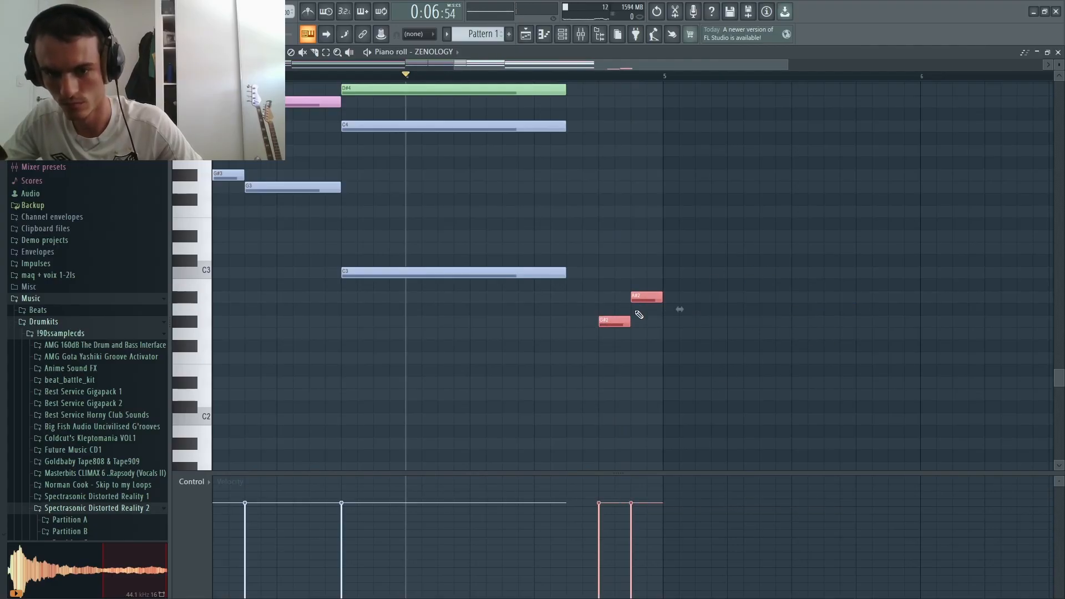
# Step: Delete the short pink G#2 and A#2 notes before bar 5
pyautogui.keyDown('ctrl'); pyautogui.moveTo(682, 268); pyautogui.dragTo(563, 404); pyautogui.keyUp('ctrl')
pyautogui.keyDown('ctrl'); pyautogui.moveTo(739, 268); pyautogui.dragTo(604, 314); pyautogui.keyUp('ctrl')
pyautogui.keyDown('ctrl'); pyautogui.moveTo(673, 281); pyautogui.dragTo(649, 320); pyautogui.keyUp('ctrl')
pyautogui.press('Delete')
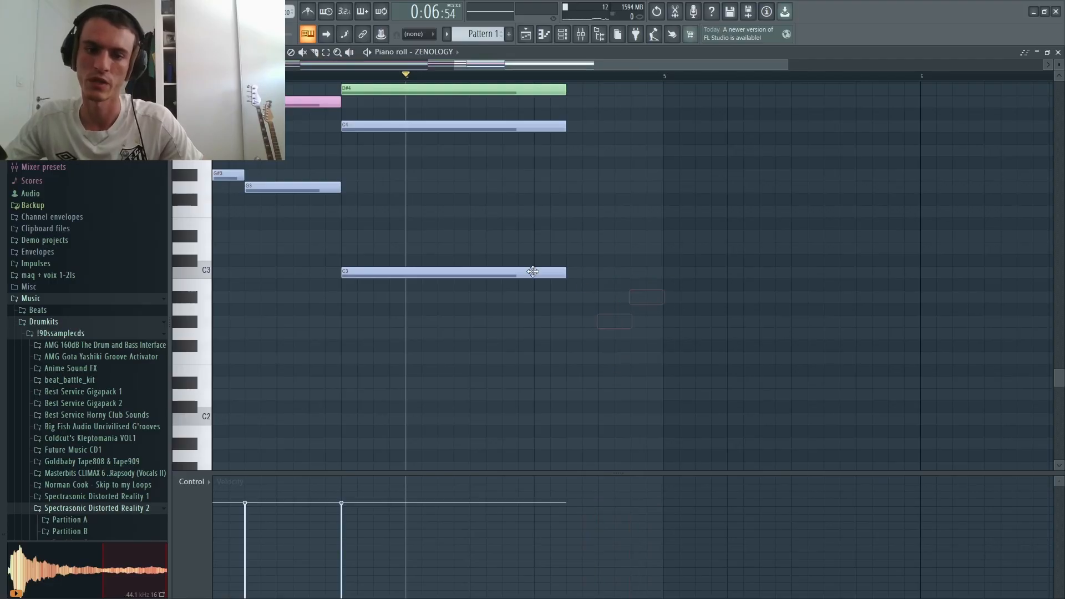
# Step: Draw short blue G#2 and A#2 bass notes back to back so the second ends at bar 5
pyautogui.moveTo(552, 321); pyautogui.dragTo(602, 321)
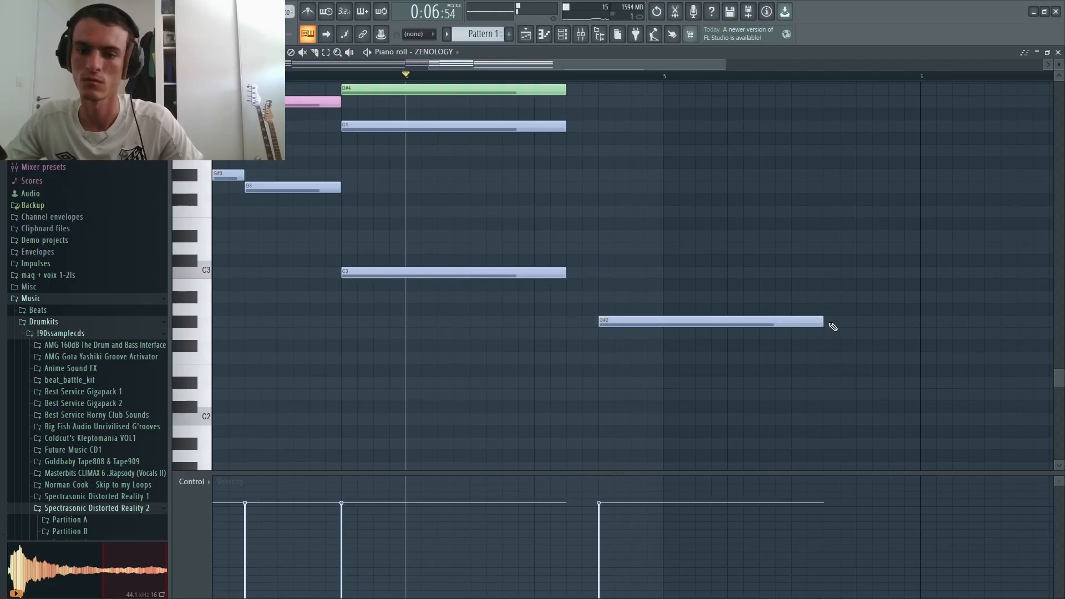
pyautogui.moveTo(825, 322); pyautogui.dragTo(520, 326)
pyautogui.moveTo(618, 324); pyautogui.dragTo(631, 323)
pyautogui.click(638, 297)
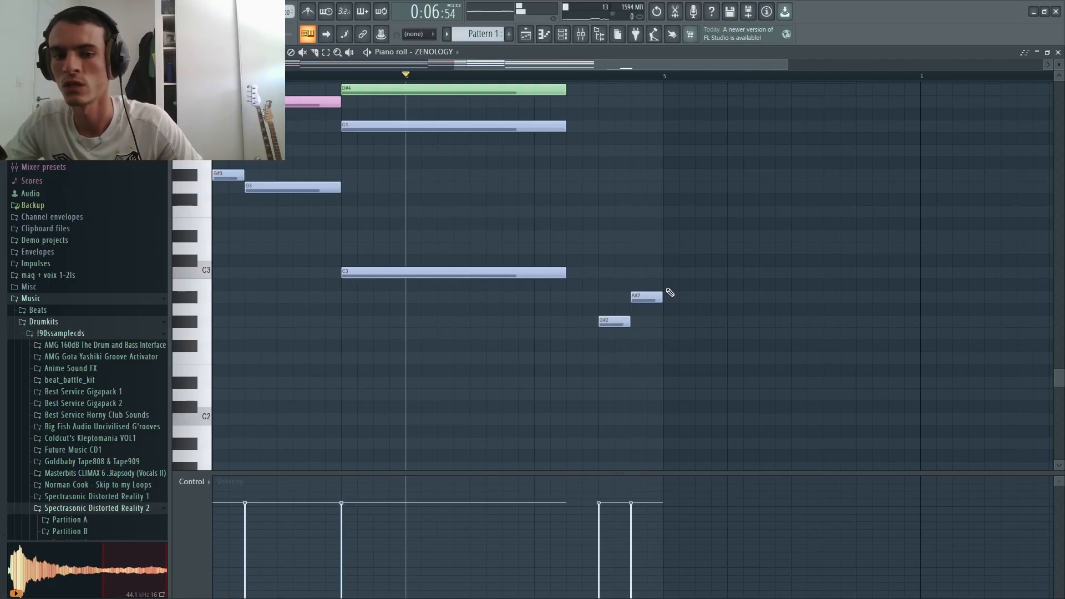
# Step: Copy the short G#2 and A#2 notes an octave higher to G#3 and A#3
pyautogui.keyDown('ctrl'); pyautogui.moveTo(674, 279); pyautogui.dragTo(596, 355); pyautogui.keyUp('ctrl')
pyautogui.hotkey('ctrl', 'c')
pyautogui.hotkey('ctrl', 'v')
pyautogui.hotkey('ctrl', 'Up')
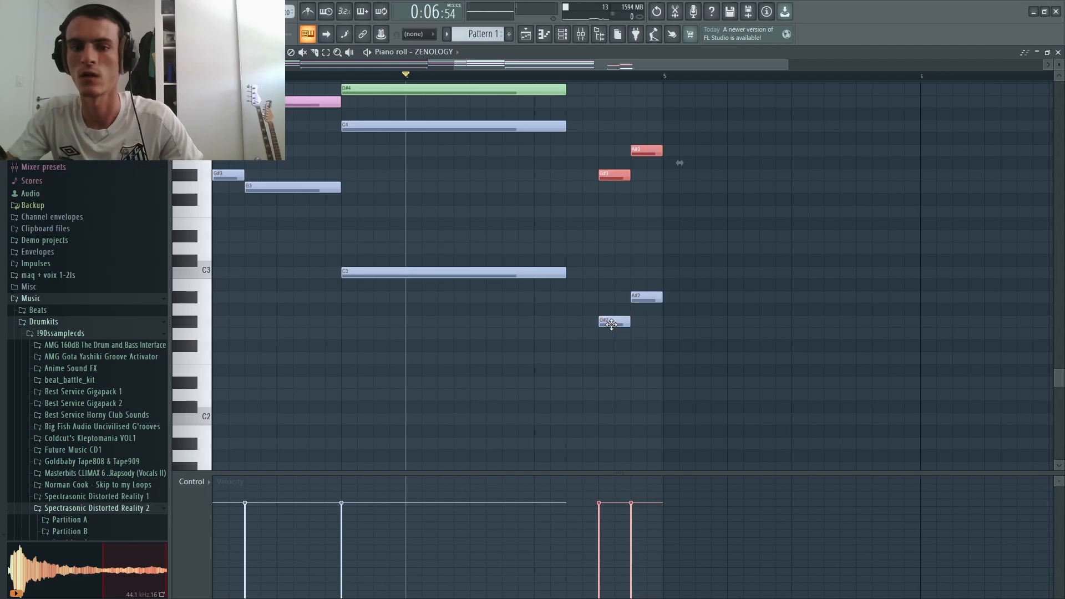
# Step: Draw short green C4 and D4 notes and short pink D#4 and F4 notes to complete the two passing chords before bar 5
pyautogui.hotkey('ctrl', 'd')
pyautogui.scroll(3, 613, 272)
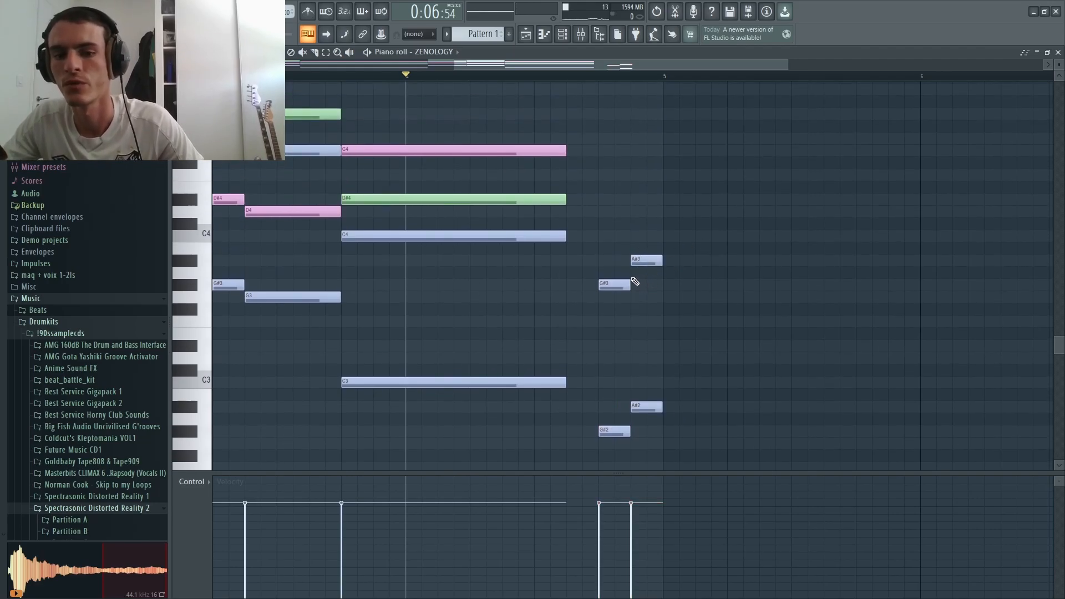
pyautogui.keyDown('alt'); pyautogui.rightClick(652, 281); pyautogui.keyUp('alt')
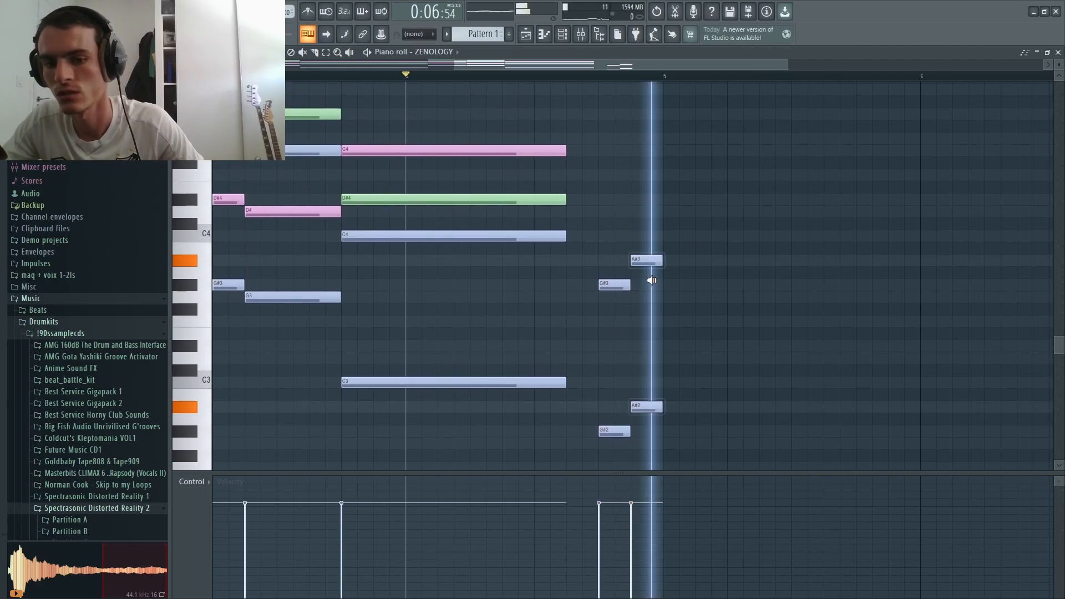
pyautogui.keyDown('ctrl'); pyautogui.moveTo(681, 229); pyautogui.dragTo(603, 301); pyautogui.keyUp('ctrl')
pyautogui.hotkey('ctrl', 'd')
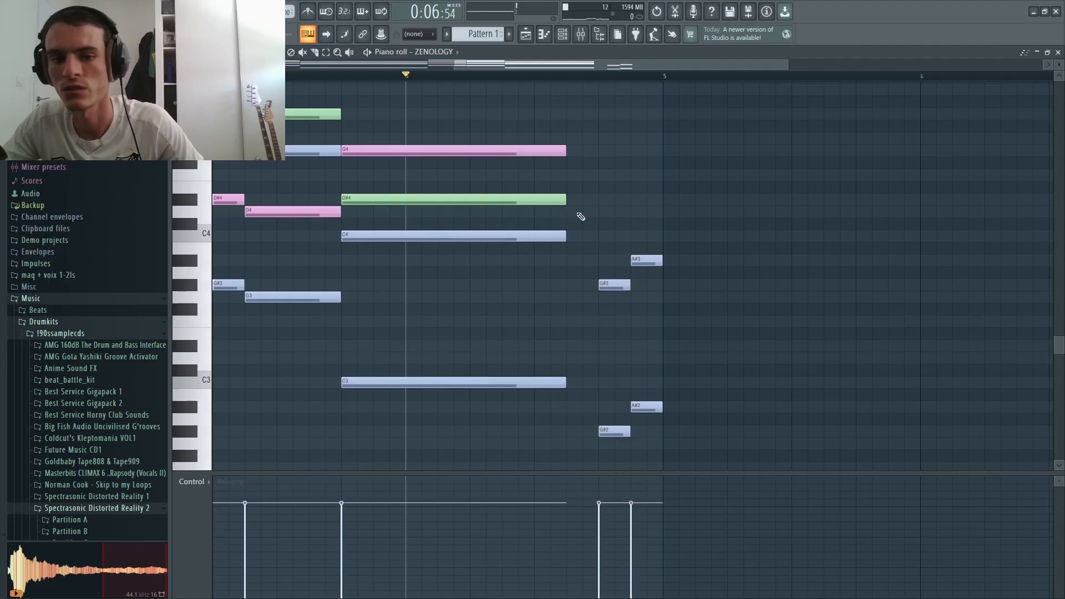
pyautogui.moveTo(721, 225); pyautogui.dragTo(757, 240)
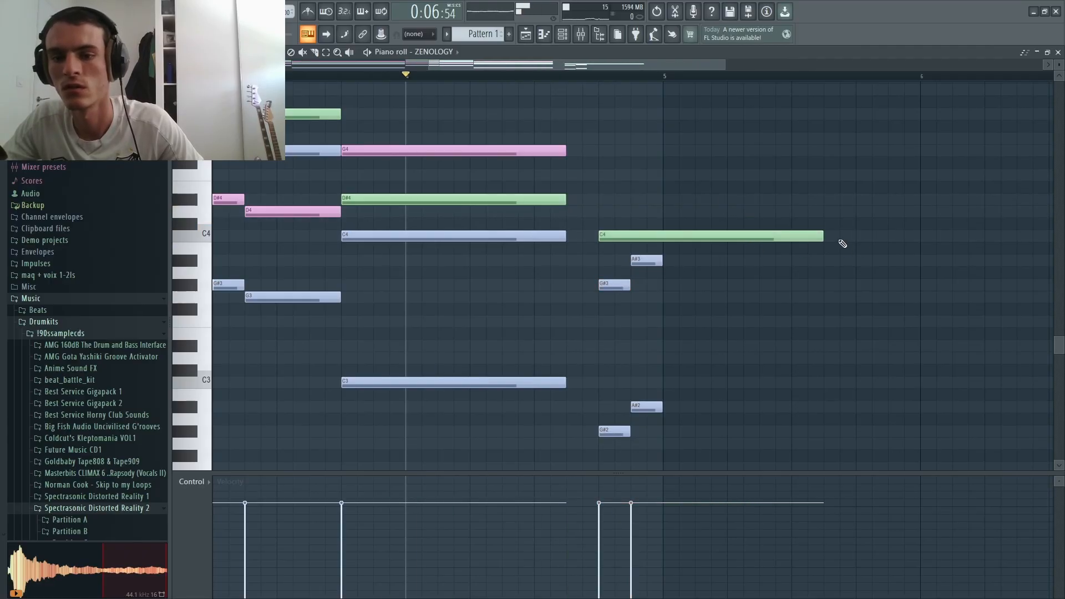
pyautogui.moveTo(822, 238); pyautogui.dragTo(656, 206)
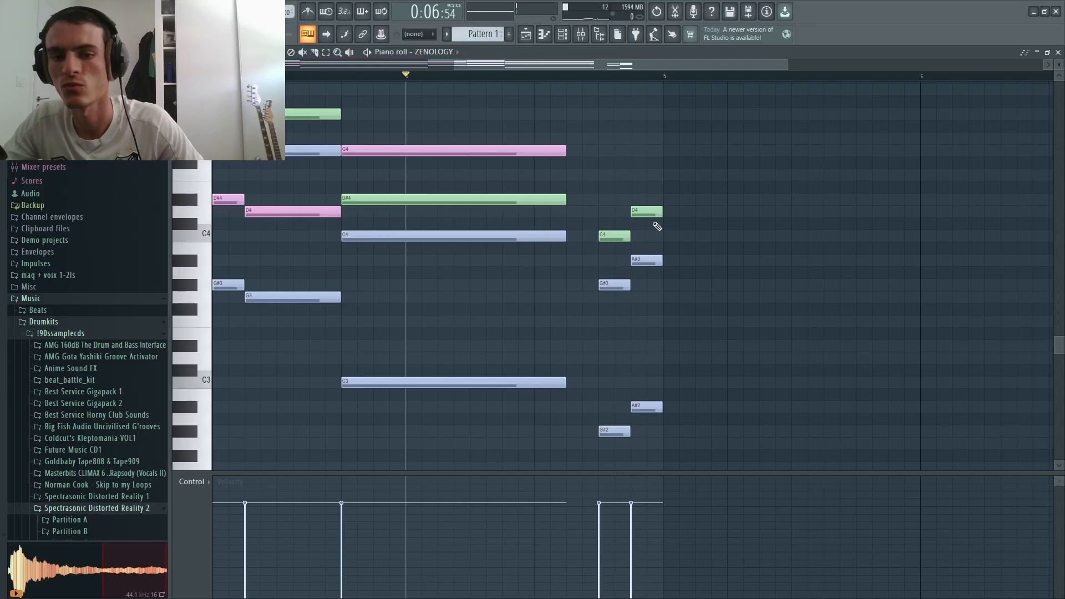
pyautogui.keyDown('shift'); pyautogui.moveTo(516, 155); pyautogui.dragTo(630, 199); pyautogui.keyUp('shift')
pyautogui.moveTo(661, 164)
pyautogui.mouseDown()
pyautogui.moveTo(646, 162)
pyautogui.moveTo(655, 175)
pyautogui.mouseUp()
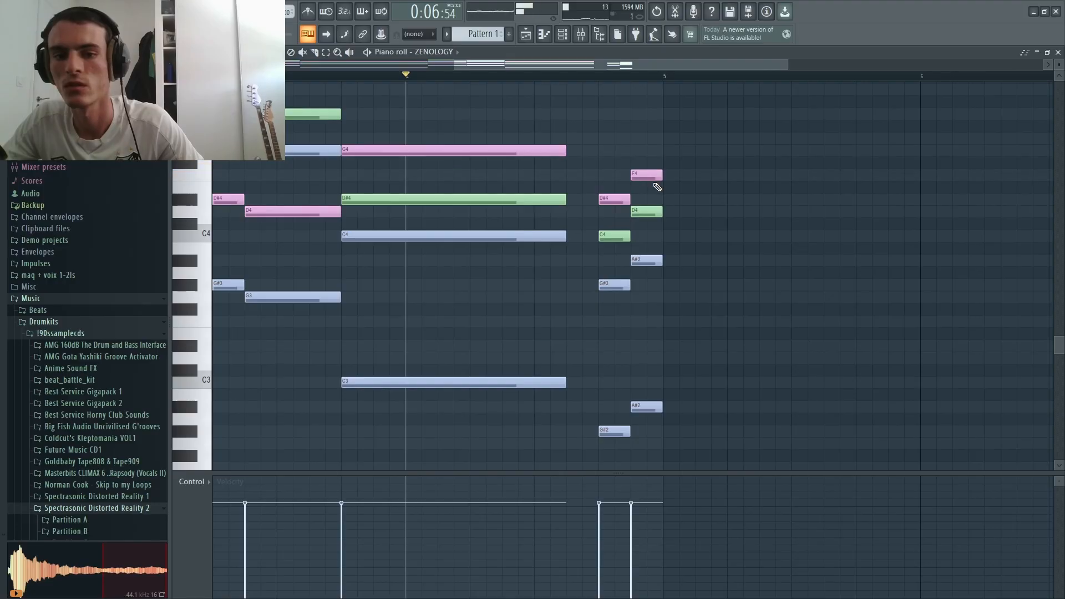
# Step: Lengthen the last long chord until it meets the first passing chord and play the progression from the start
pyautogui.scroll(-2, 646, 226)
pyautogui.moveTo(594, 200); pyautogui.dragTo(614, 200)
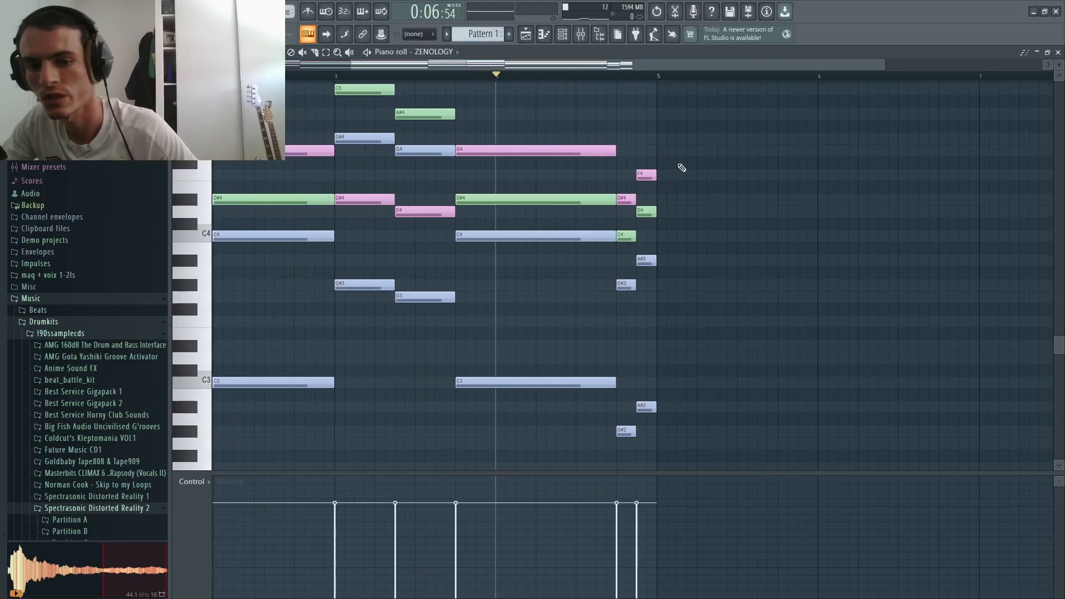
pyautogui.keyDown('ctrl'); pyautogui.moveTo(678, 162); pyautogui.dragTo(614, 438); pyautogui.keyUp('ctrl')
pyautogui.scroll(1, 483, 348)
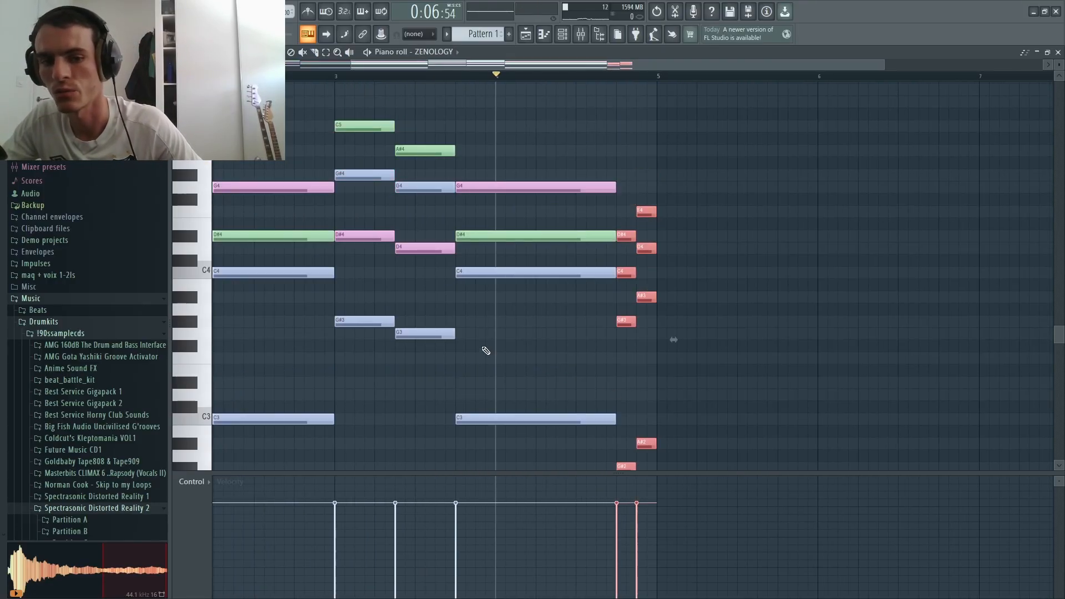
pyautogui.scroll(-2, 580, 162)
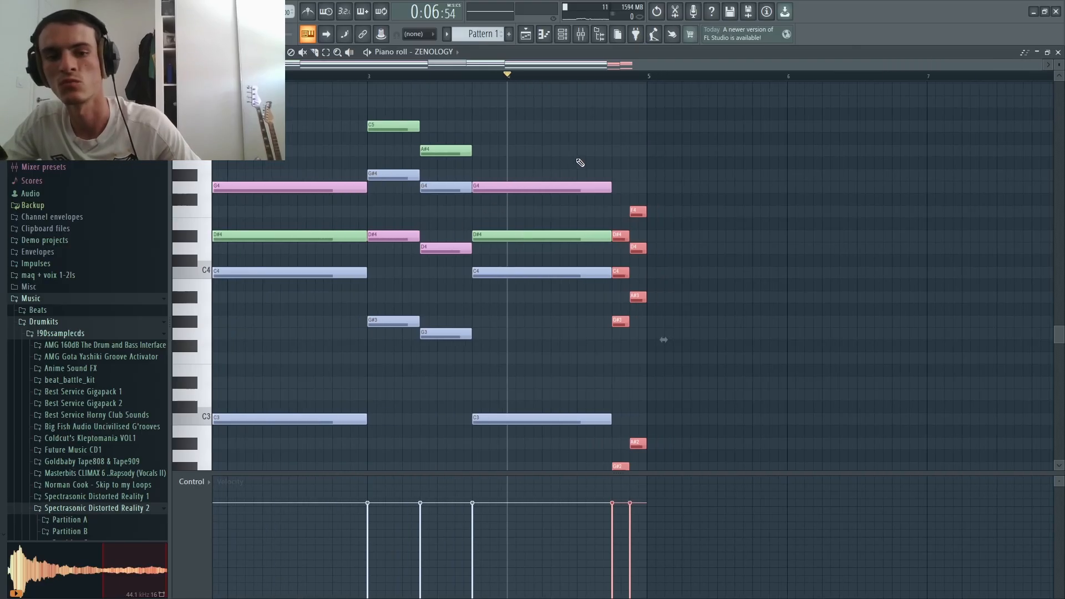
pyautogui.keyDown('ctrl'); pyautogui.click(696, 88); pyautogui.keyUp('ctrl')
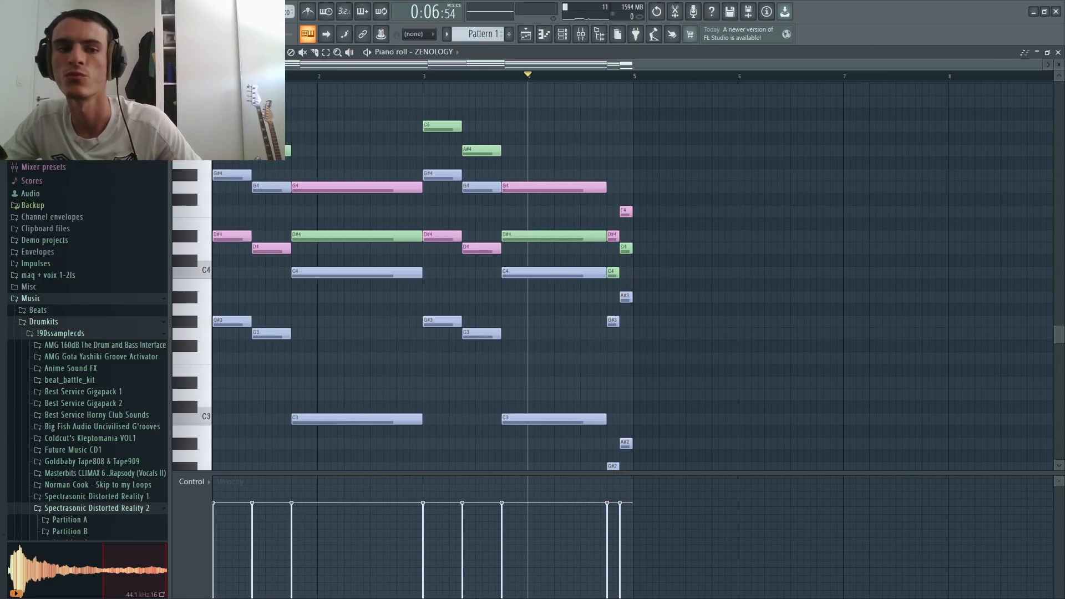
pyautogui.press('space')
pyautogui.press('space')
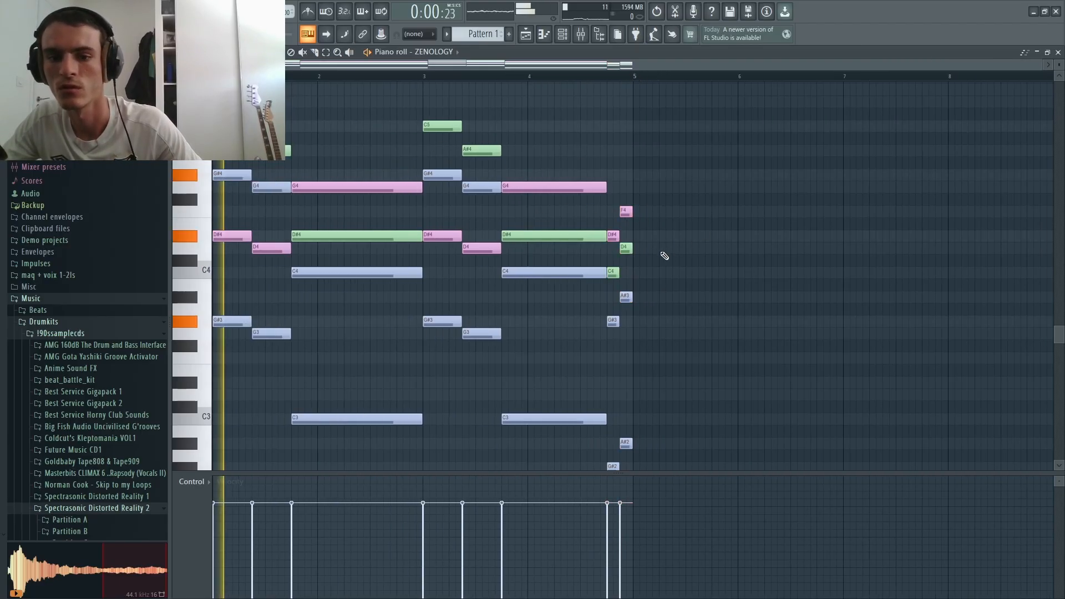
# Step: Move the passing chords' blue G#3 and A#3 notes up an octave to G#4 and A#4
pyautogui.keyDown('ctrl'); pyautogui.moveTo(654, 182); pyautogui.dragTo(633, 371); pyautogui.keyUp('ctrl')
pyautogui.scroll(-1, 634, 369)
pyautogui.keyDown('ctrl'); pyautogui.click(640, 329); pyautogui.keyUp('ctrl')
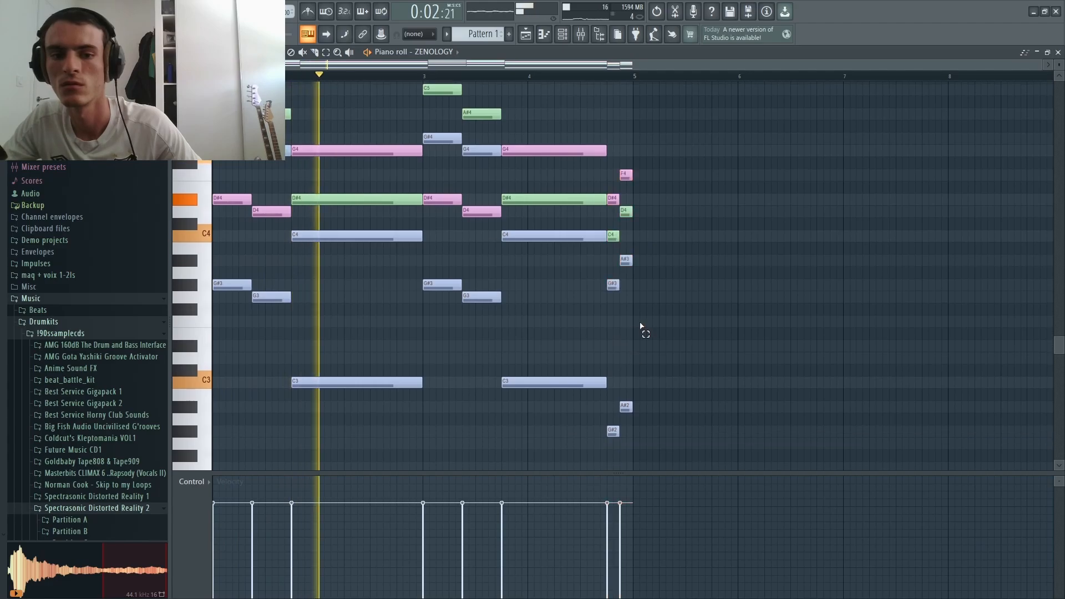
pyautogui.scroll(1, 632, 289)
pyautogui.keyDown('ctrl'); pyautogui.moveTo(645, 297); pyautogui.dragTo(604, 333); pyautogui.keyUp('ctrl')
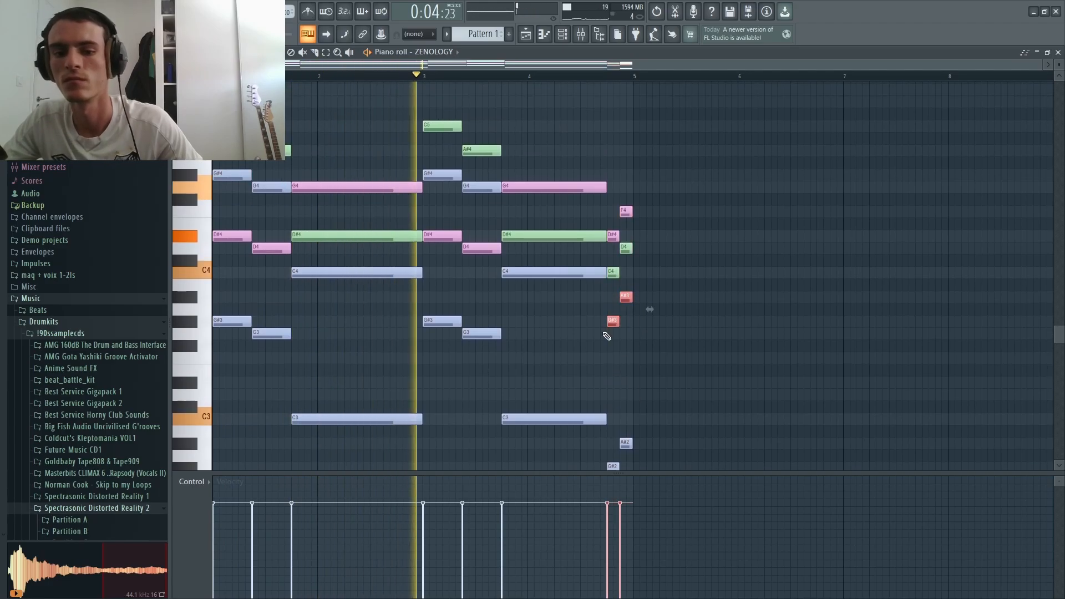
pyautogui.hotkey('ctrl', 'Up')
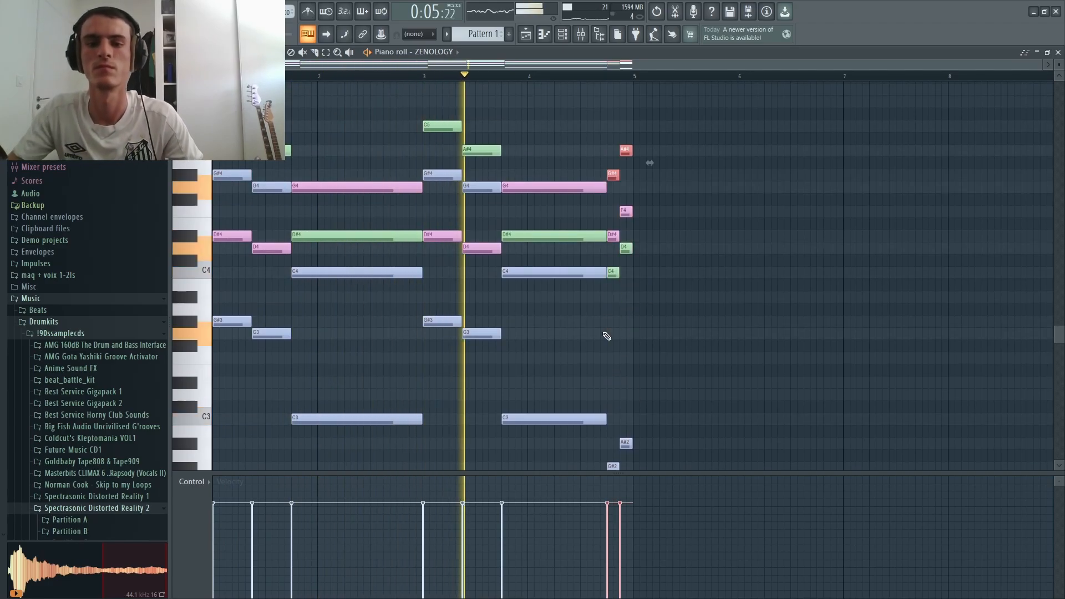
pyautogui.keyDown('ctrl'); pyautogui.click(710, 294); pyautogui.keyUp('ctrl')
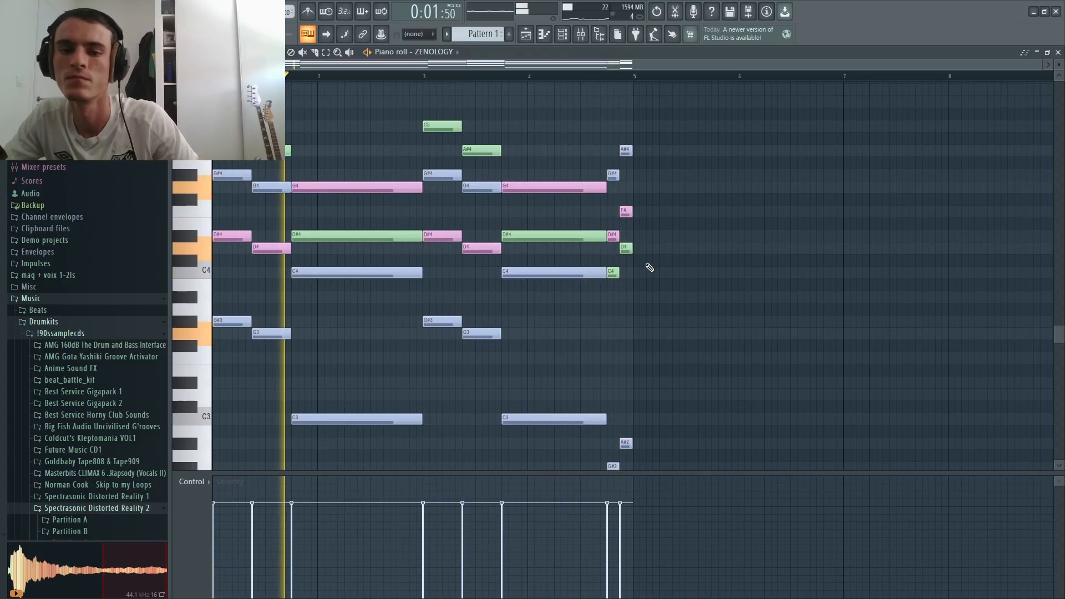
# Step: Shorten all notes of the two passing chords so a gap separates them and the second ends before bar 5
pyautogui.scroll(4, 638, 263)
pyautogui.moveTo(617, 111); pyautogui.dragTo(538, 472)
pyautogui.scroll(2, 587, 184)
pyautogui.moveTo(577, 178); pyautogui.dragTo(538, 178)
pyautogui.click(604, 181)
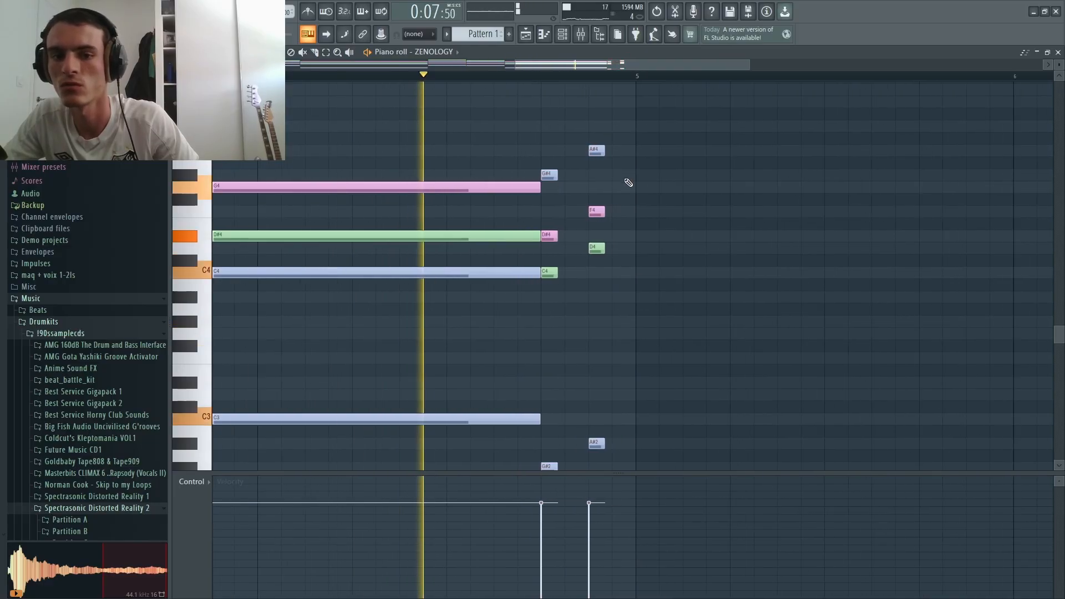
# Step: Delete the passing chords' low G#2 and A#2 bass notes
pyautogui.scroll(-3, 732, 197)
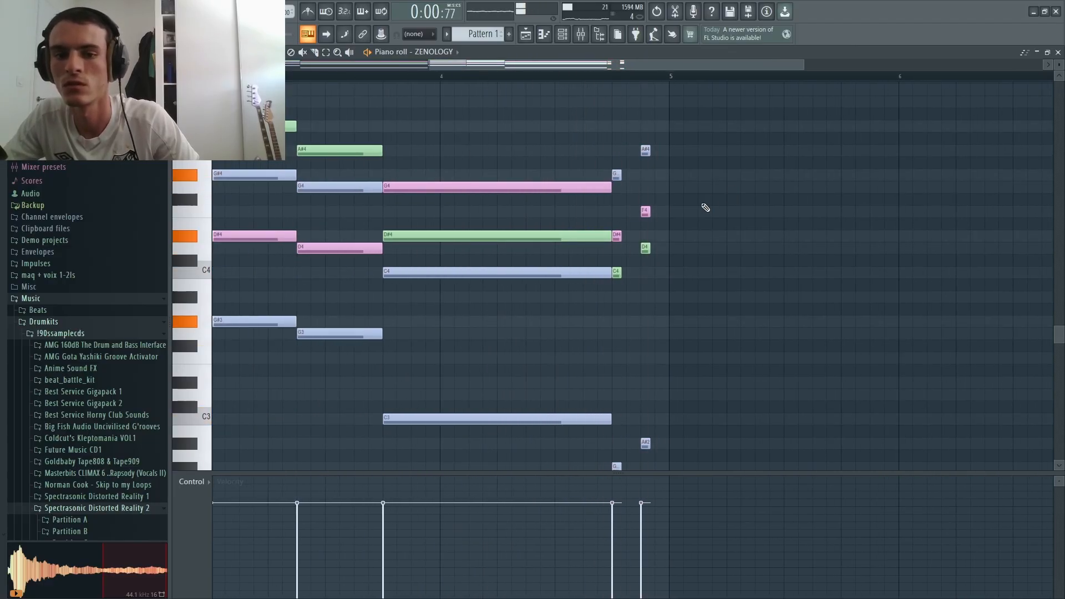
pyautogui.moveTo(681, 316); pyautogui.dragTo(642, 395)
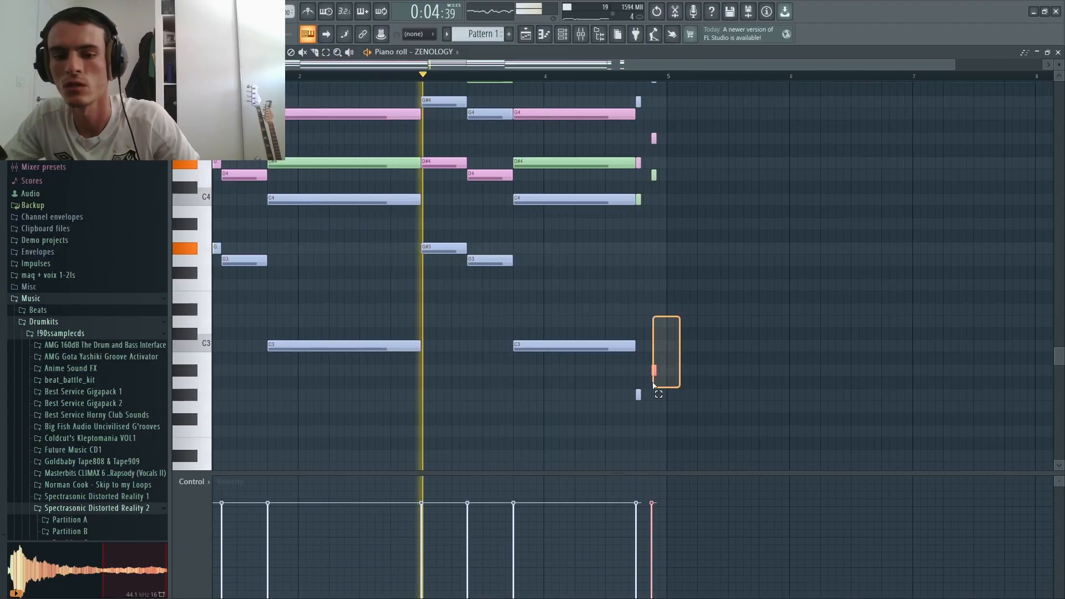
pyautogui.scroll(4, 642, 396)
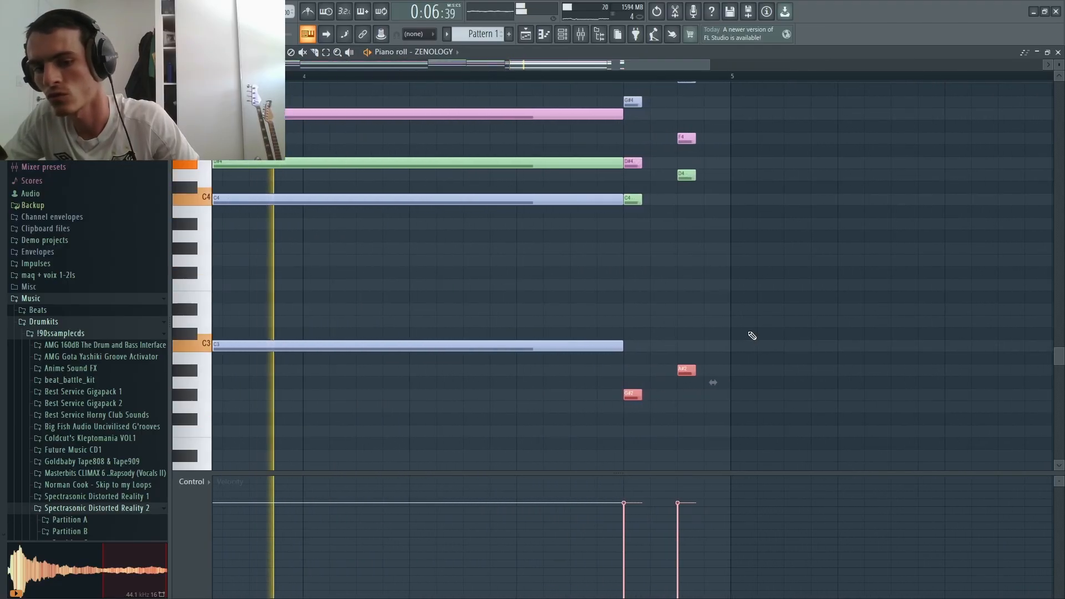
pyautogui.moveTo(752, 336); pyautogui.dragTo(633, 410)
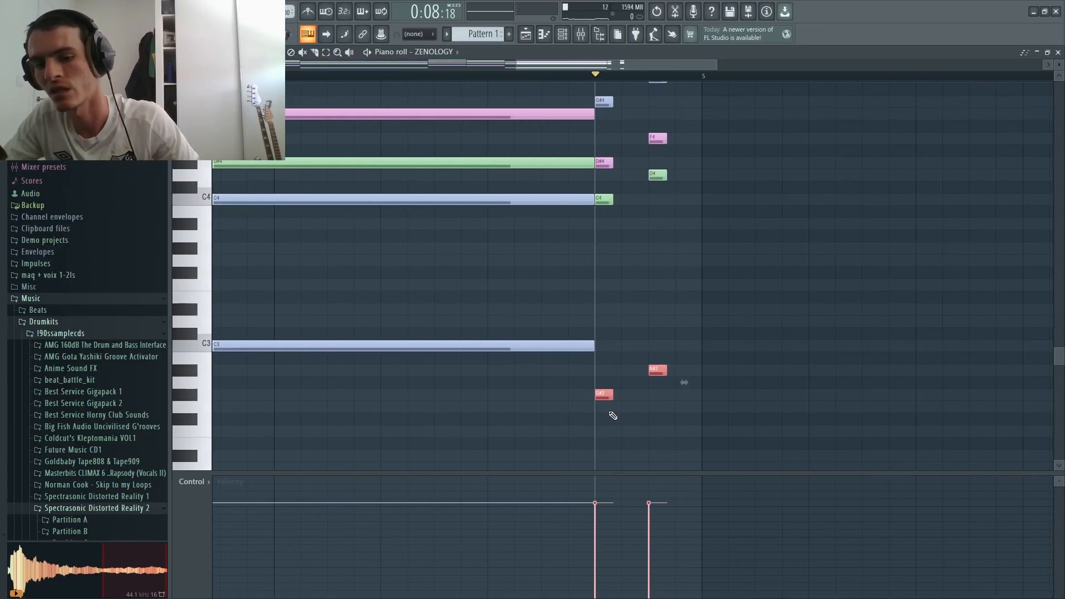
pyautogui.click(629, 331)
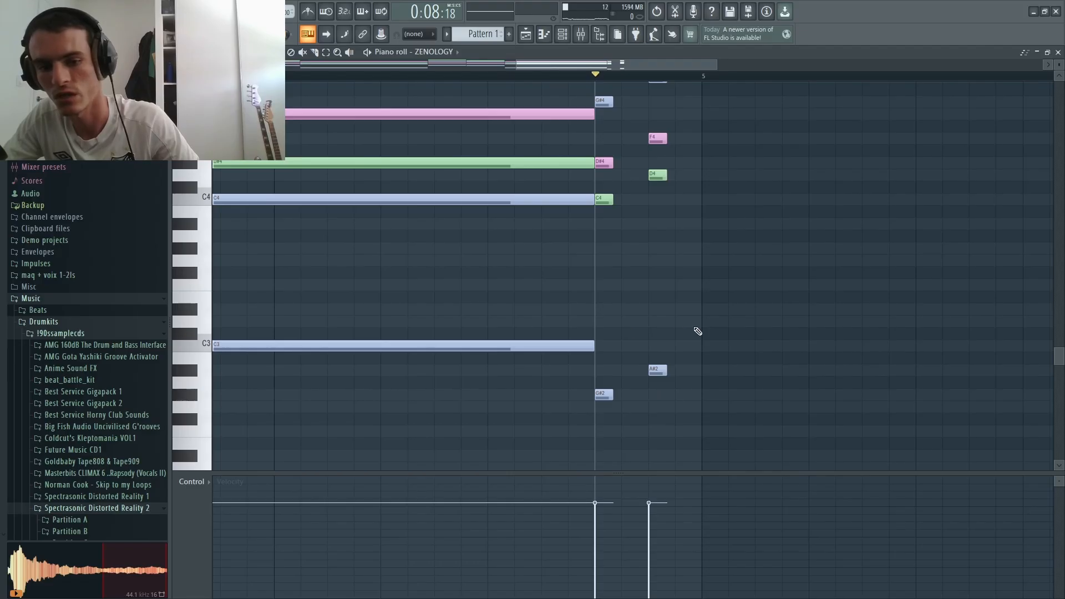
pyautogui.moveTo(699, 316); pyautogui.dragTo(607, 444)
pyautogui.scroll(-1, 608, 444)
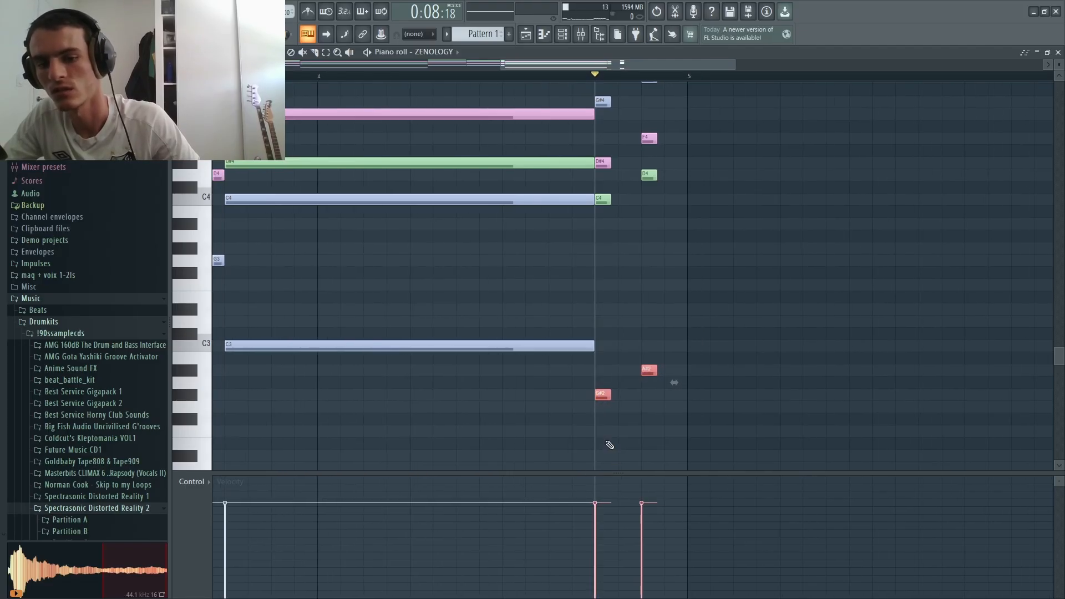
pyautogui.scroll(2, 610, 445)
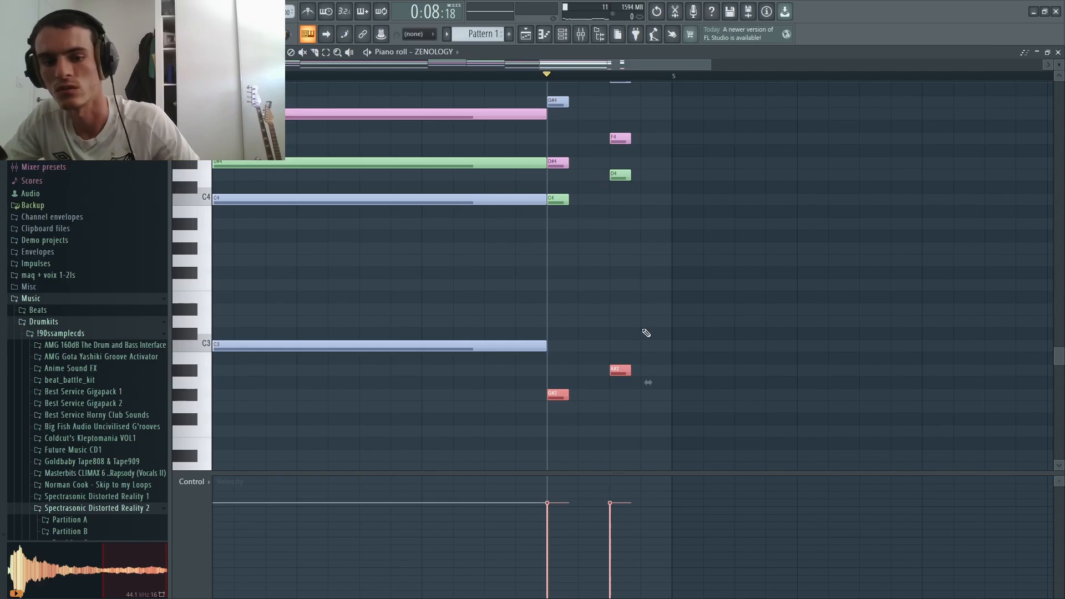
pyautogui.press('Delete')
pyautogui.scroll(-3, 635, 390)
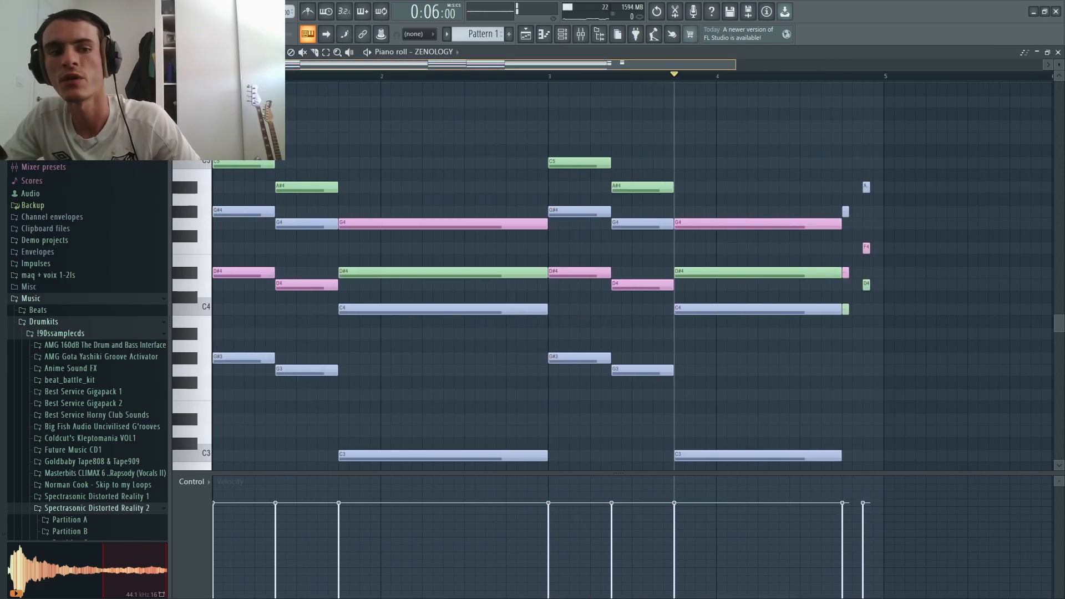
# Step: Return the playhead to the start and move the first chord's pink D#4 note up an octave to D#5
pyautogui.click(214, 76)
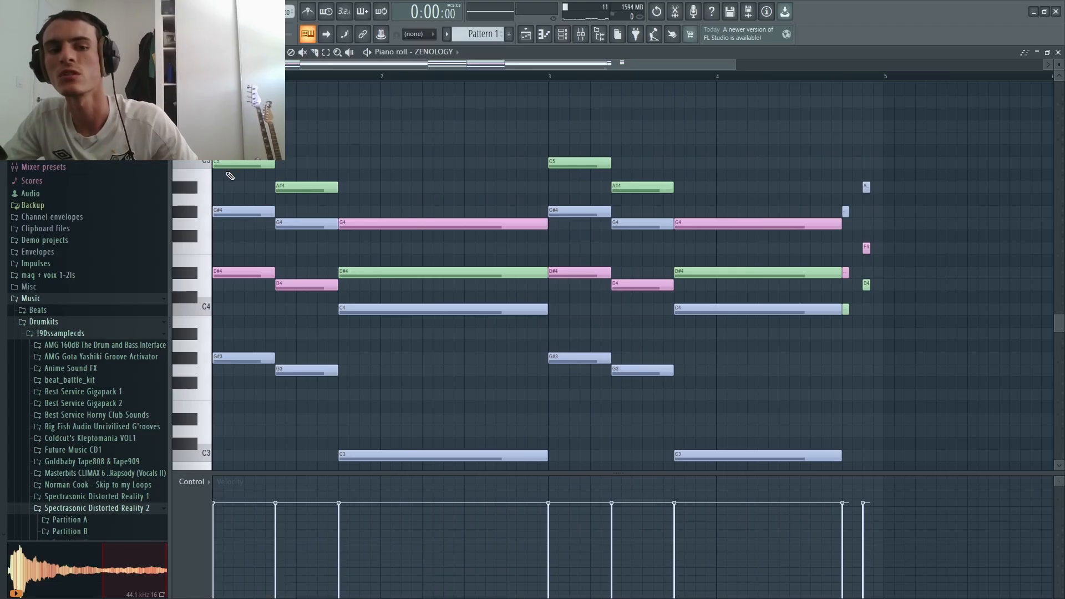
pyautogui.scroll(4, 228, 175)
pyautogui.scroll(-2, 222, 174)
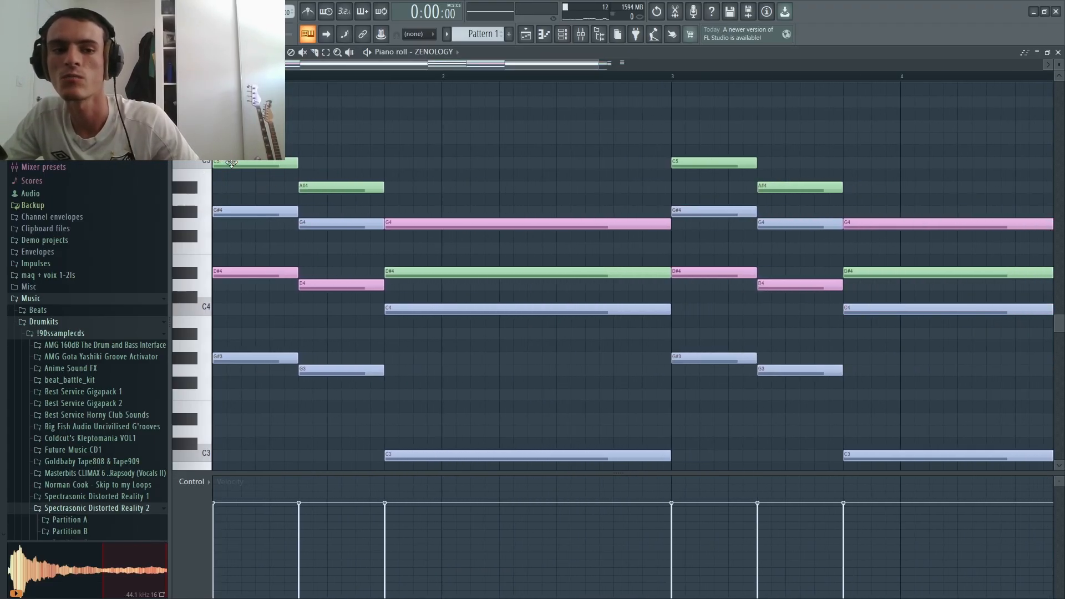
pyautogui.click(231, 163)
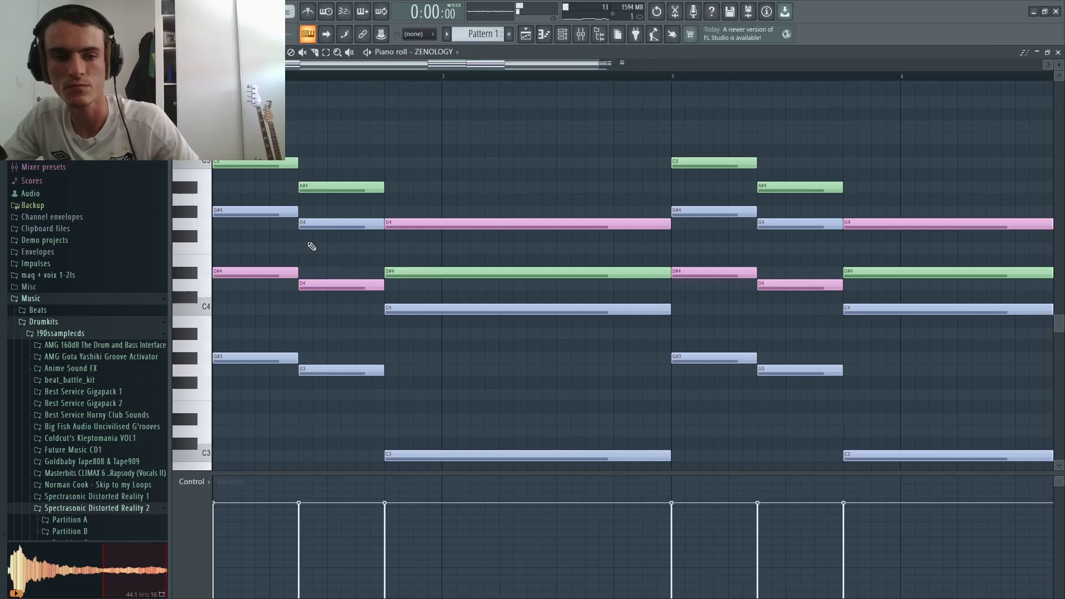
pyautogui.scroll(2, 244, 269)
pyautogui.scroll(-2, 260, 279)
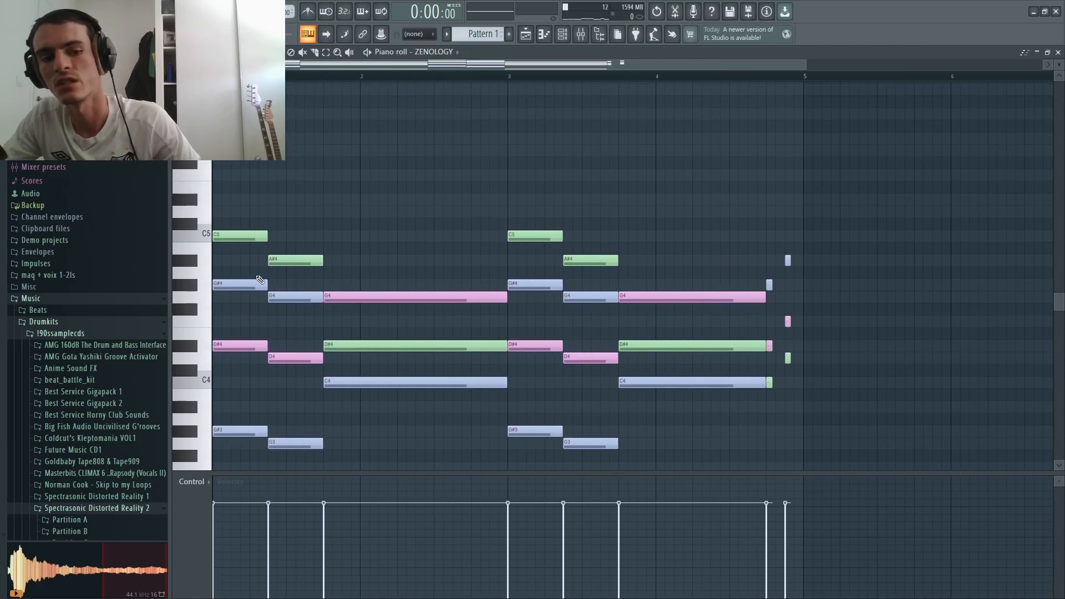
pyautogui.moveTo(234, 317); pyautogui.dragTo(230, 384)
pyautogui.hotkey('ctrl', 'Up')
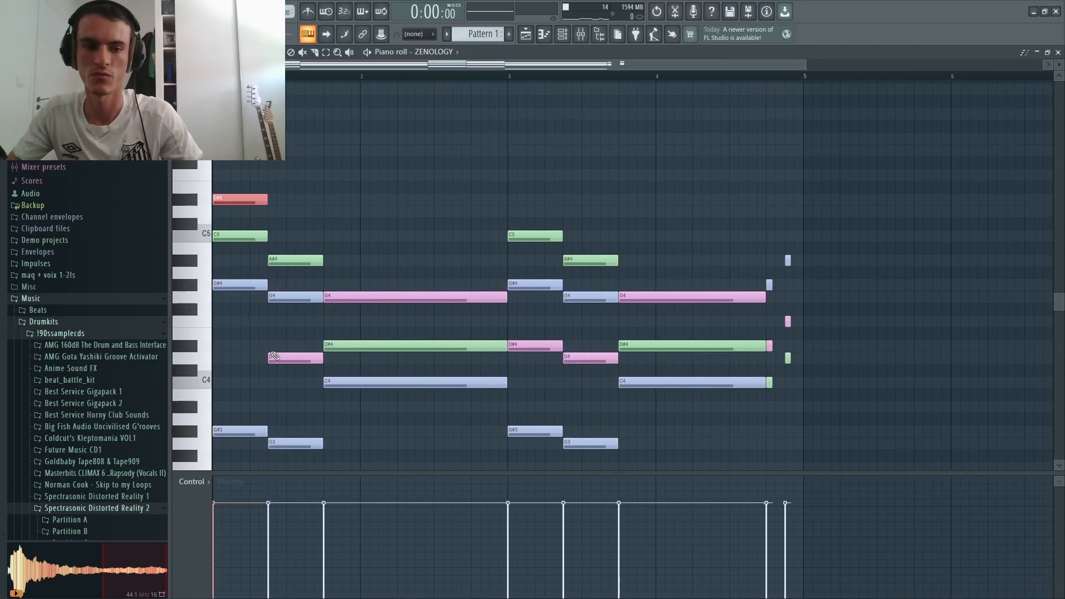
# Step: Add an orange G5 note above the first chord's D#5, matching the chord's length
pyautogui.moveTo(227, 153); pyautogui.dragTo(256, 303)
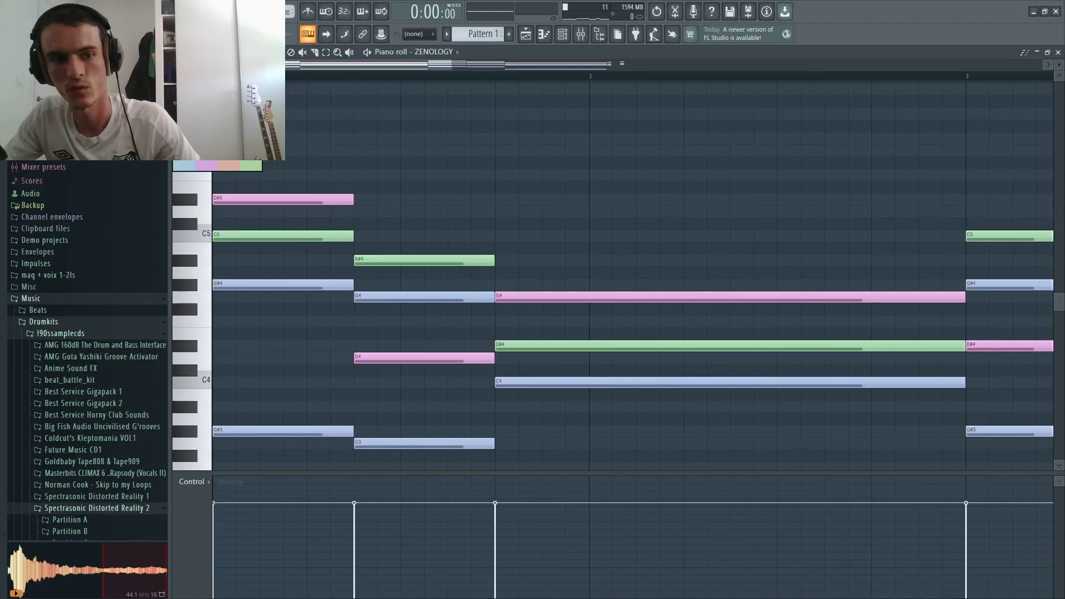
pyautogui.click(212, 111)
pyautogui.click(287, 151)
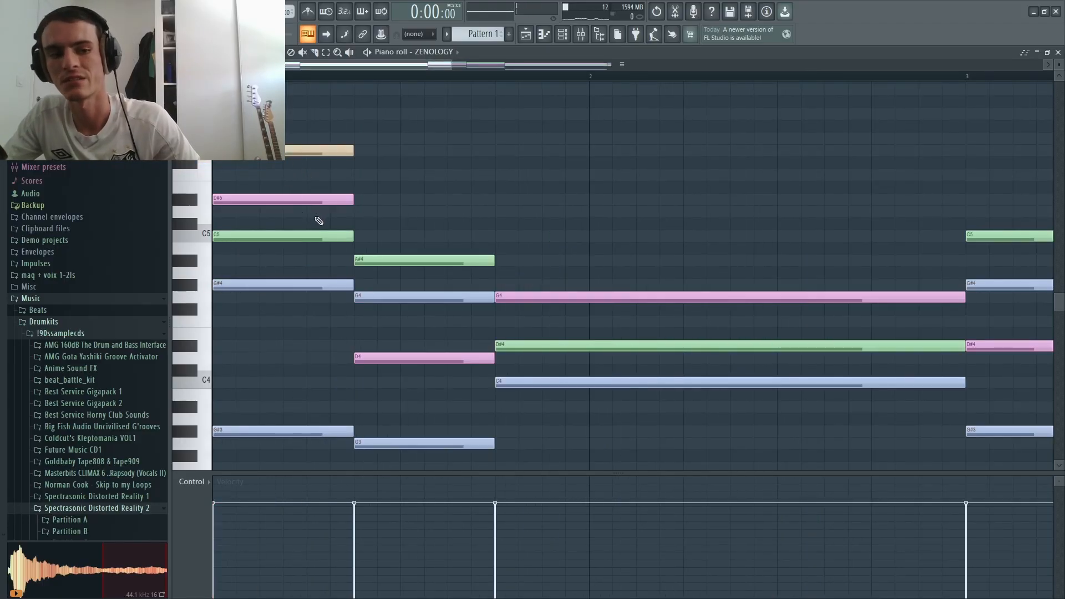
pyautogui.moveTo(319, 209); pyautogui.dragTo(314, 249)
pyautogui.keyDown('ctrl'); pyautogui.click(314, 267); pyautogui.keyUp('ctrl')
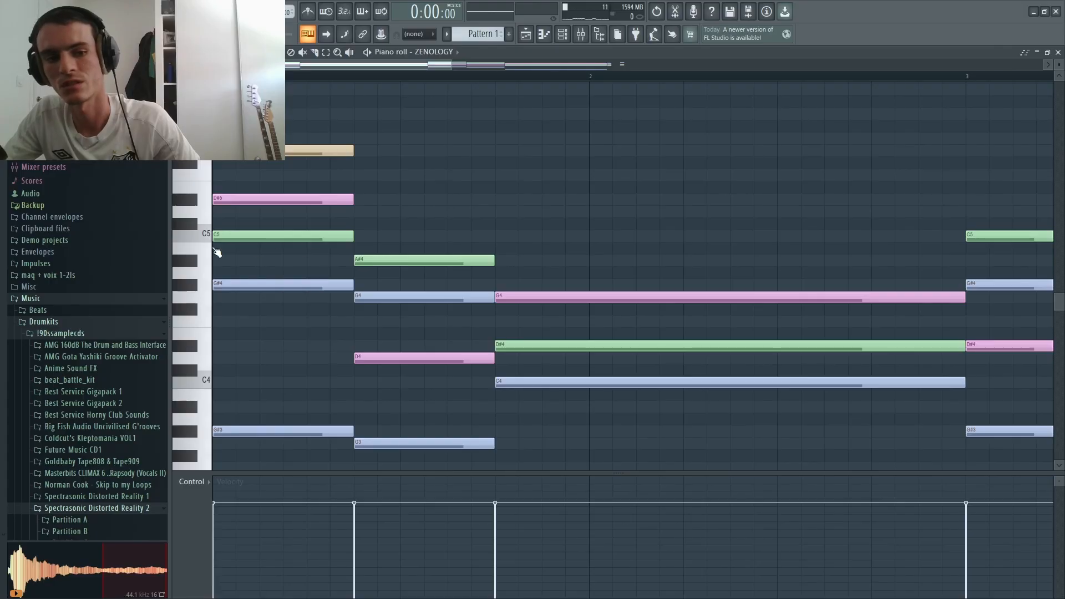
pyautogui.moveTo(214, 241); pyautogui.dragTo(361, 280)
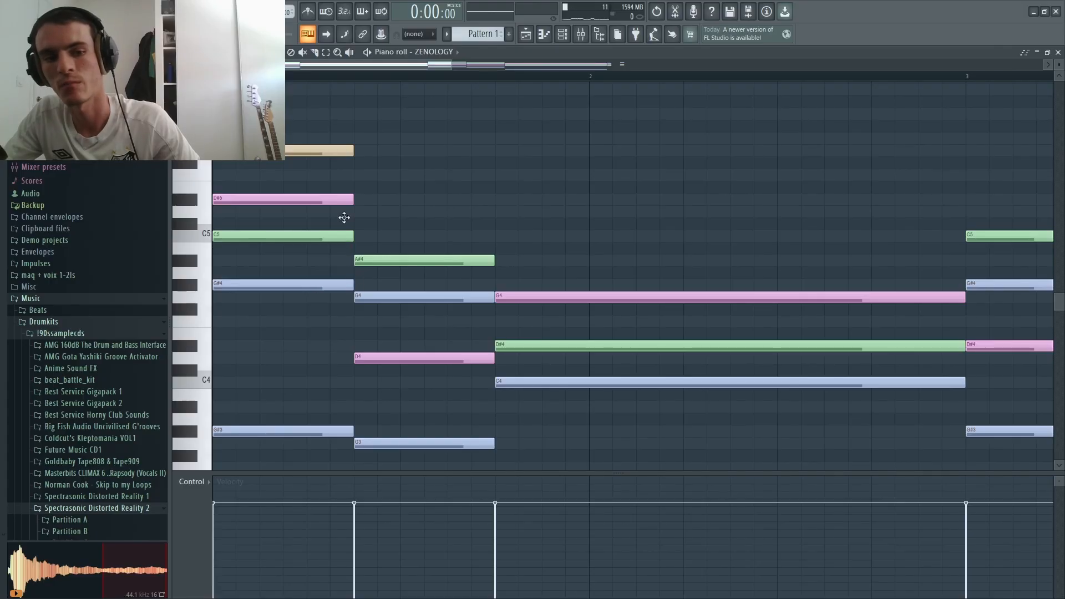
pyautogui.moveTo(368, 198); pyautogui.dragTo(331, 208)
pyautogui.keyDown('ctrl'); pyautogui.click(311, 282); pyautogui.keyUp('ctrl')
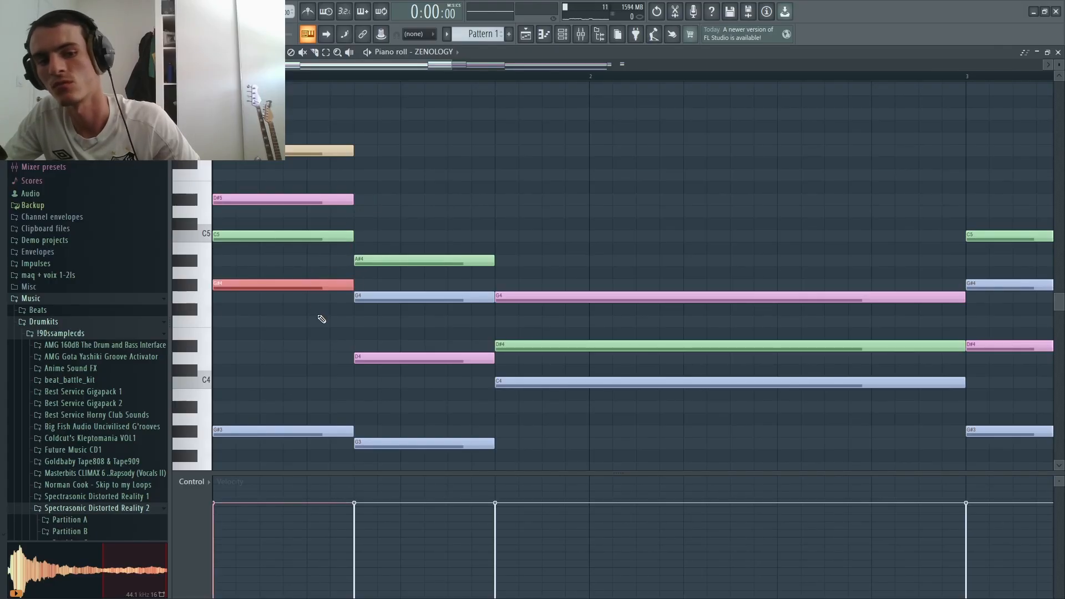
pyautogui.click(287, 233)
pyautogui.click(281, 247)
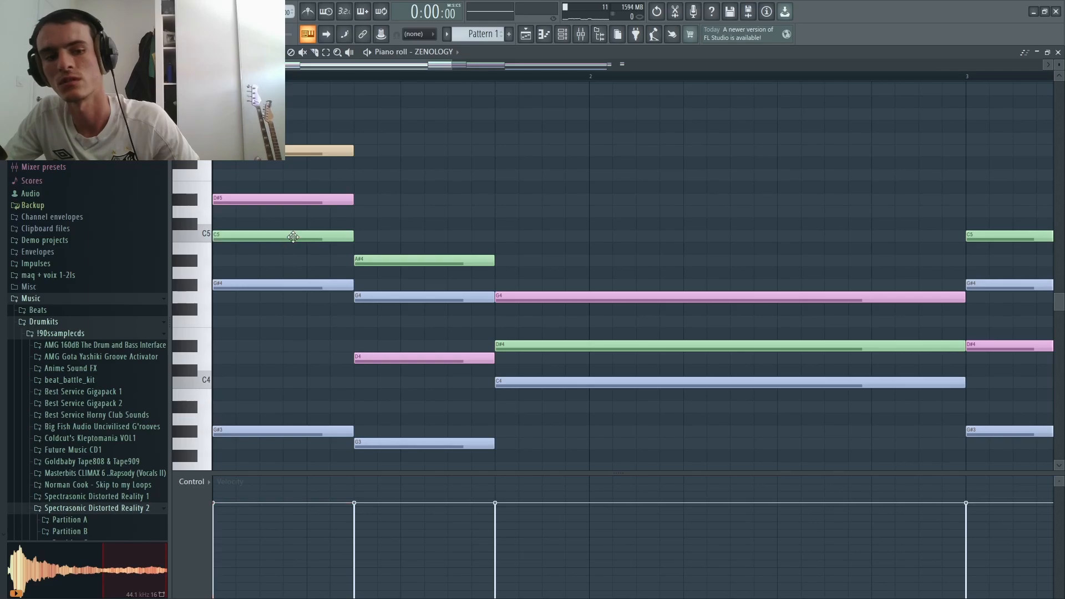
# Step: Add a teal A#5 note above the first chord's orange G5, matching the chord's length
pyautogui.click(293, 235)
pyautogui.click(298, 201)
pyautogui.keyDown('ctrl'); pyautogui.click(323, 151); pyautogui.keyUp('ctrl')
pyautogui.keyDown('ctrl'); pyautogui.click(325, 164); pyautogui.keyUp('ctrl')
pyautogui.scroll(1, 266, 227)
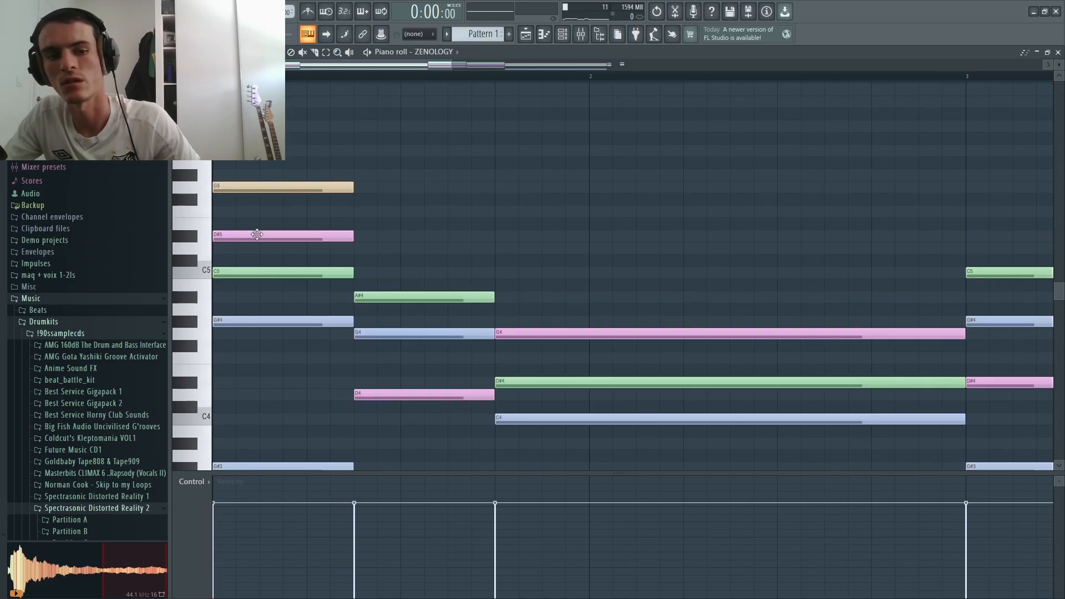
pyautogui.click(192, 77)
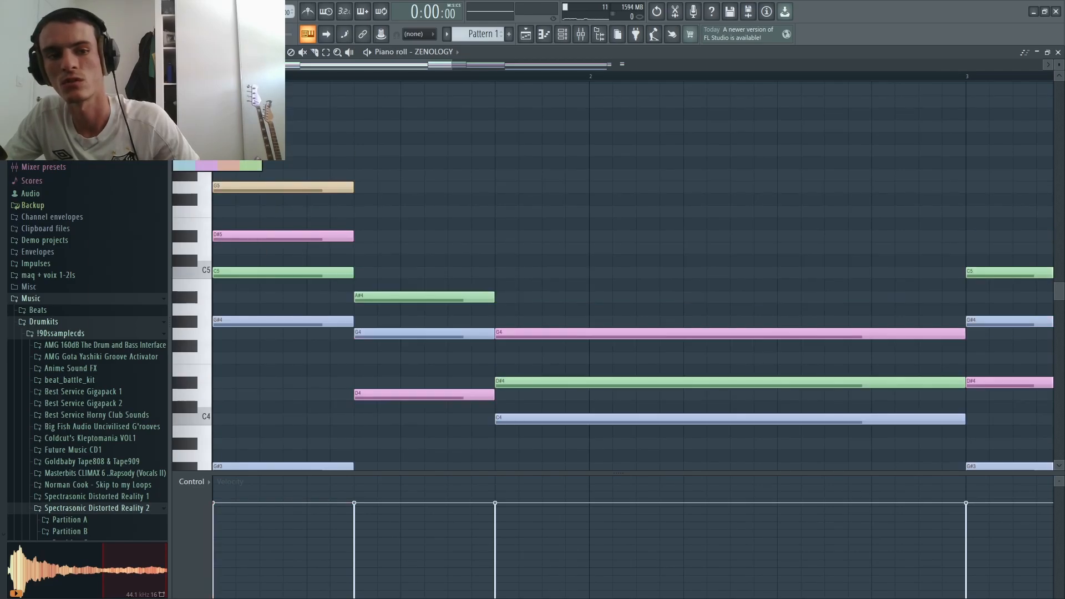
pyautogui.click(207, 104)
pyautogui.moveTo(245, 151); pyautogui.dragTo(223, 151)
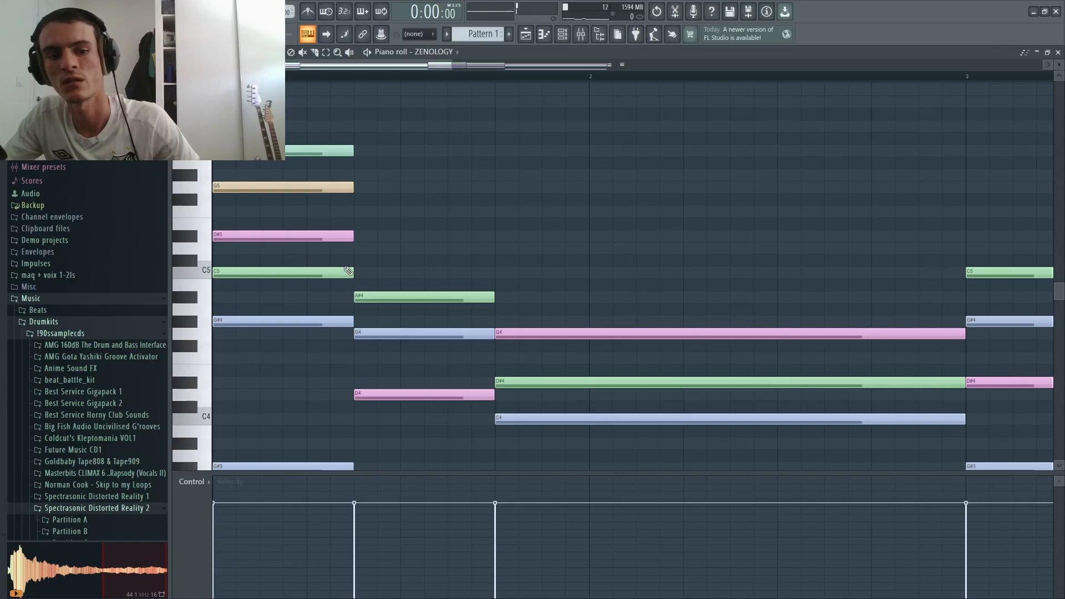
# Step: Try the first chord without its G5 and A#5 notes and undo the deletion
pyautogui.moveTo(350, 256); pyautogui.dragTo(319, 277)
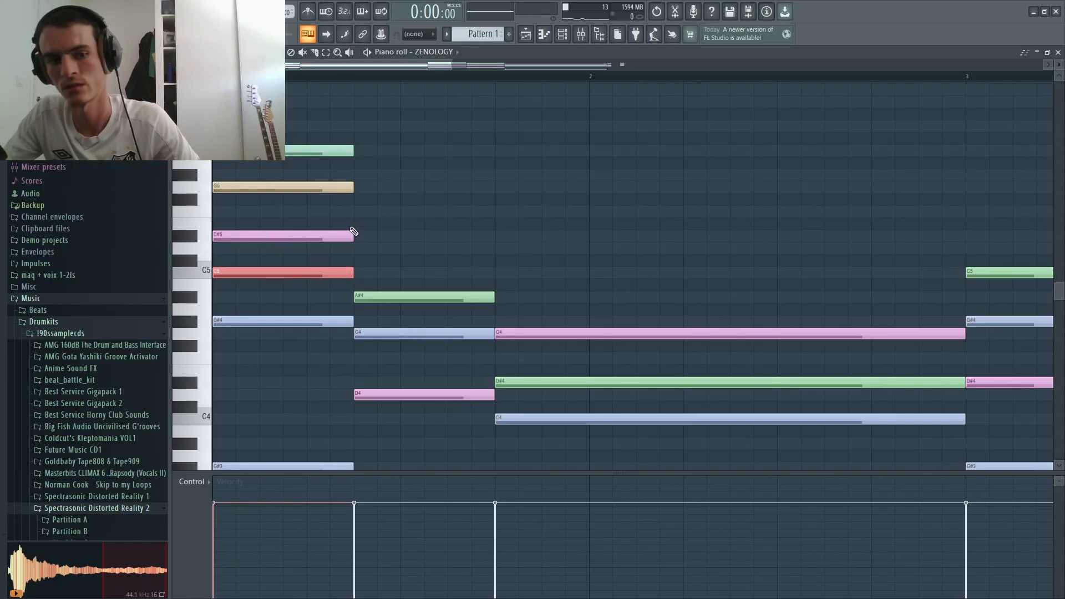
pyautogui.moveTo(350, 219); pyautogui.dragTo(336, 254)
pyautogui.click(354, 250)
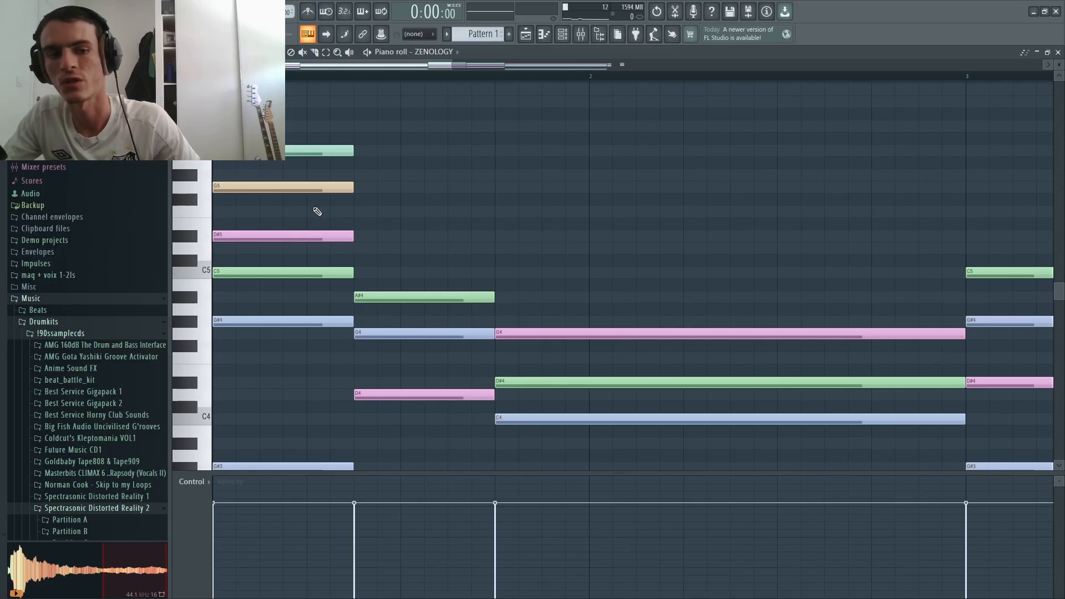
pyautogui.moveTo(317, 212); pyautogui.dragTo(311, 135)
pyautogui.press('Delete')
pyautogui.moveTo(305, 222); pyautogui.dragTo(285, 368)
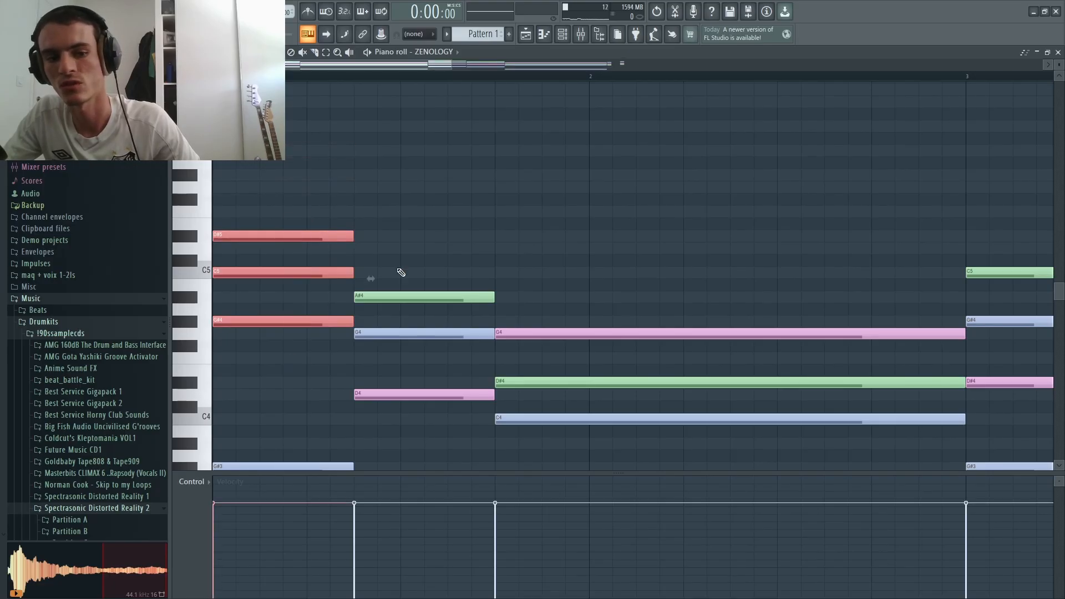
pyautogui.click(401, 273)
pyautogui.click(267, 203)
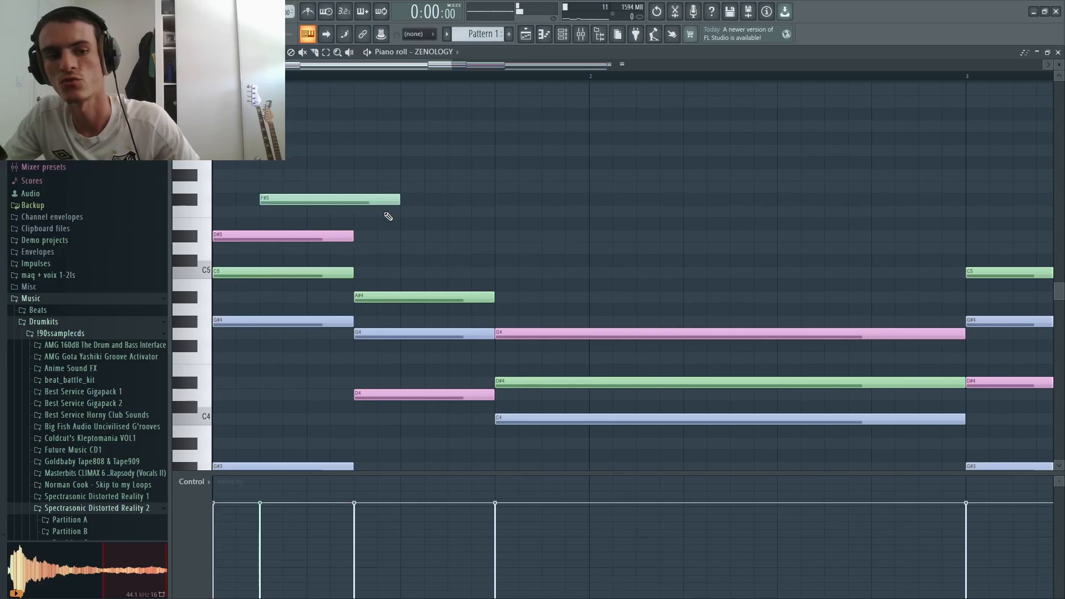
pyautogui.hotkey('ctrl', 'alt', 'z')
pyautogui.hotkey('ctrl', 'alt', 'z')
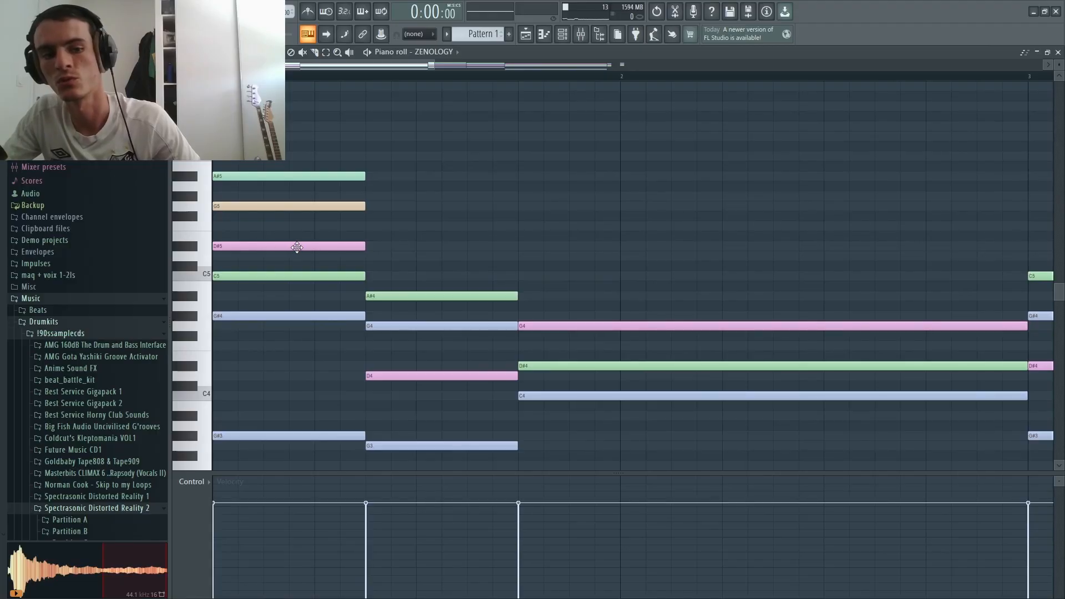
pyautogui.hotkey('ctrl', 'alt', 'z')
pyautogui.hotkey('ctrl', 'alt', 'z')
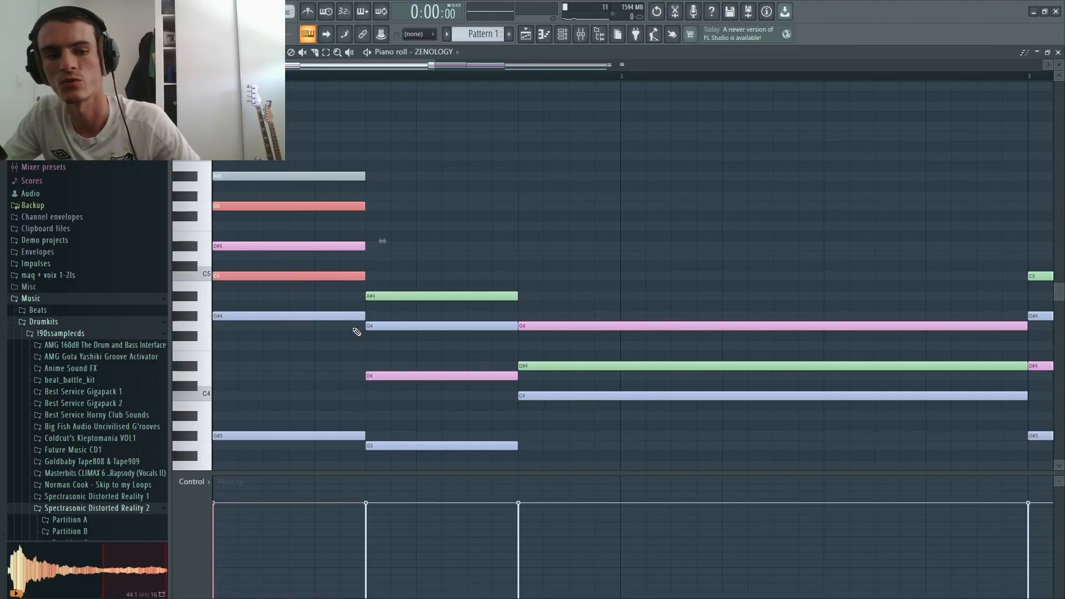
pyautogui.click(406, 272)
pyautogui.moveTo(336, 168); pyautogui.dragTo(333, 182)
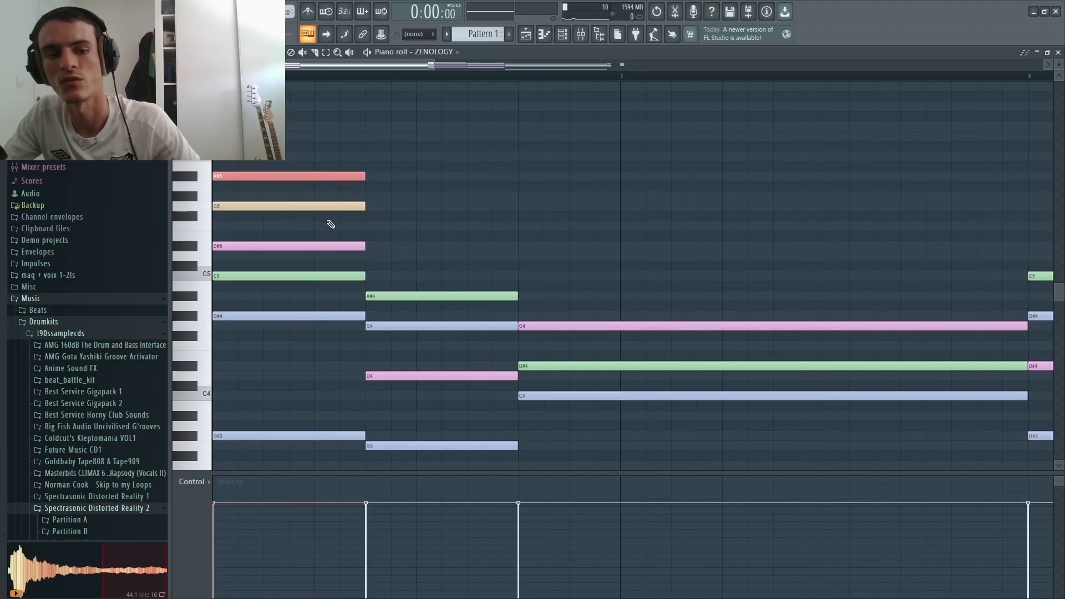
pyautogui.moveTo(318, 223); pyautogui.dragTo(317, 249)
pyautogui.click(415, 271)
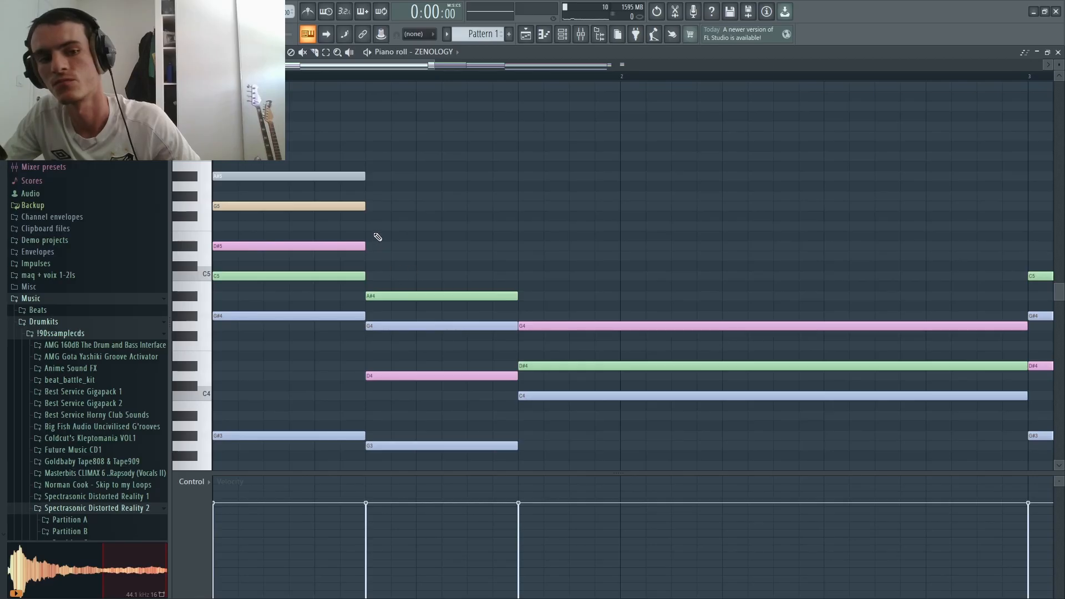
pyautogui.click(364, 177)
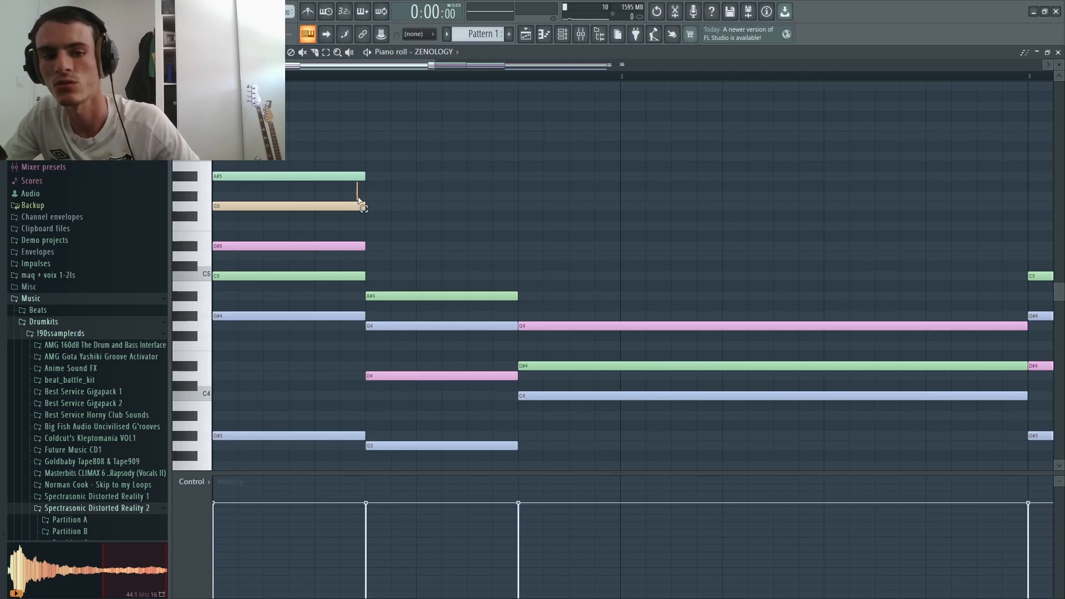
# Step: Move the first chord's G5 and A#5 notes onto the start of the third chord as A#4 and D5
pyautogui.moveTo(422, 152); pyautogui.dragTo(332, 219)
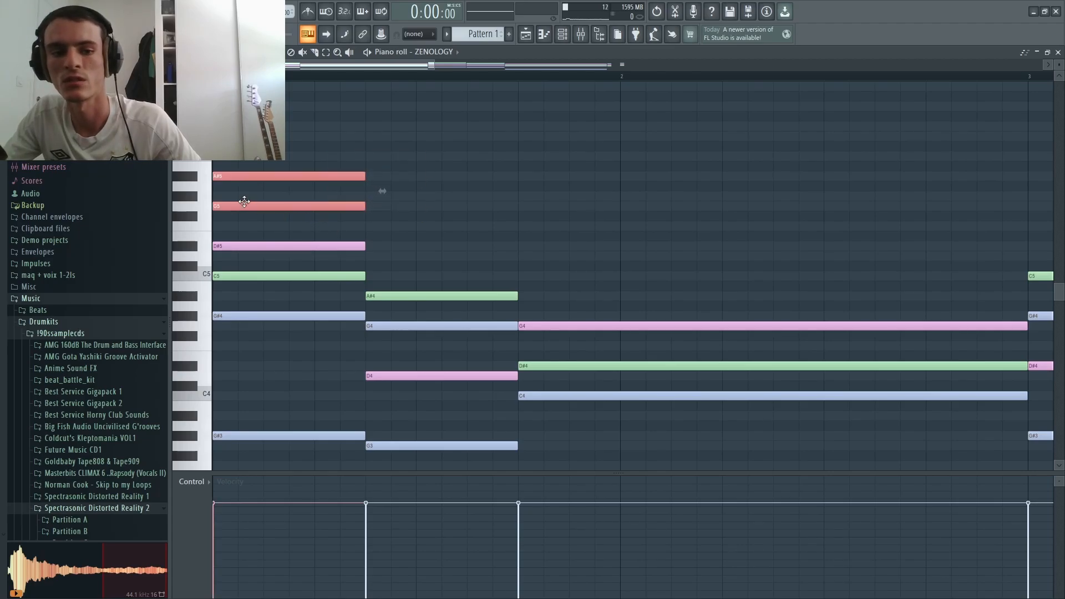
pyautogui.moveTo(244, 202)
pyautogui.mouseDown()
pyautogui.moveTo(652, 266)
pyautogui.moveTo(547, 298)
pyautogui.moveTo(545, 280)
pyautogui.moveTo(551, 360)
pyautogui.mouseUp()
pyautogui.click(553, 365)
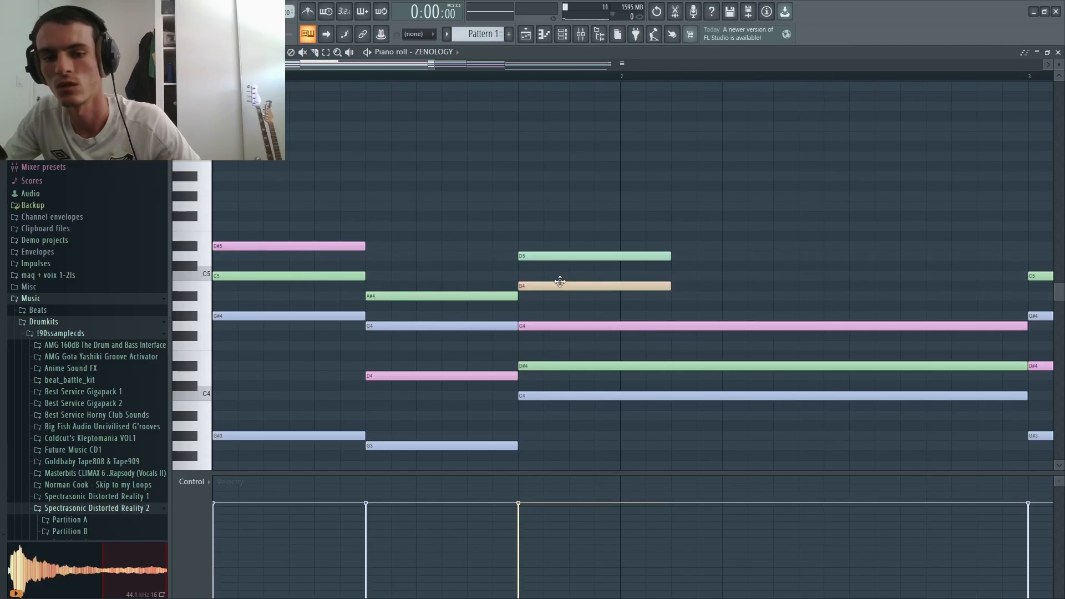
pyautogui.moveTo(560, 282); pyautogui.dragTo(682, 255)
pyautogui.scroll(-3, 638, 250)
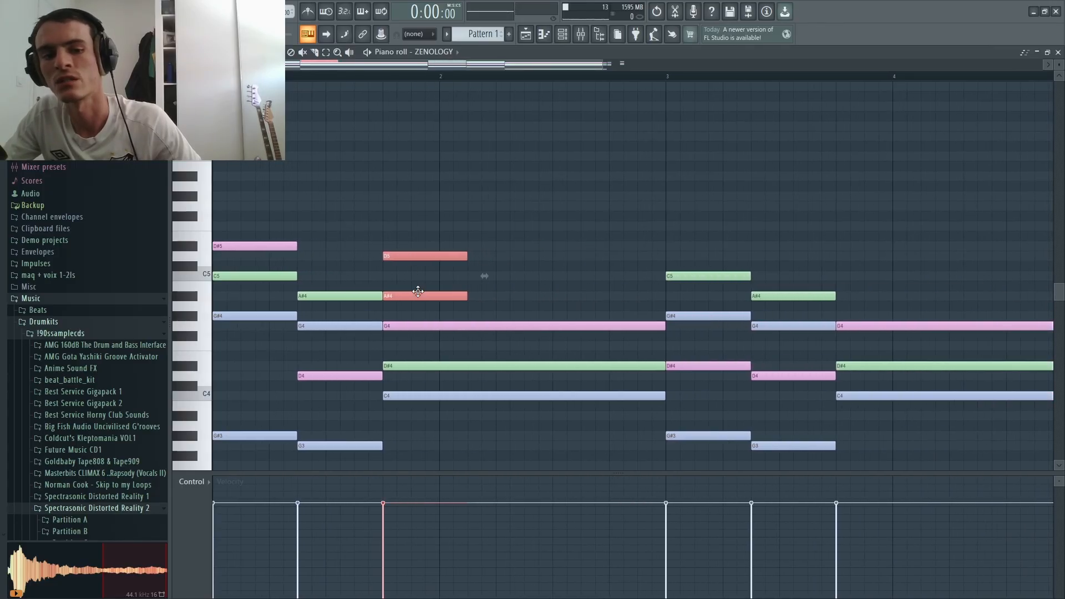
# Step: Return the two moved notes to the first chord, placing them at G5 and A#5
pyautogui.moveTo(418, 297); pyautogui.dragTo(221, 203)
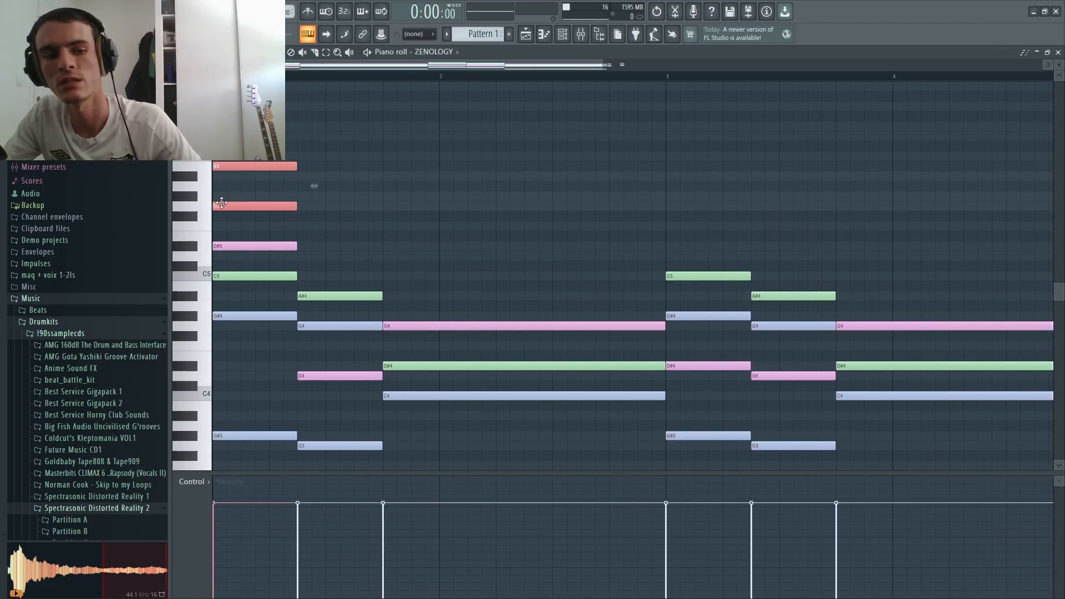
pyautogui.scroll(3, 261, 186)
pyautogui.moveTo(313, 167); pyautogui.dragTo(313, 180)
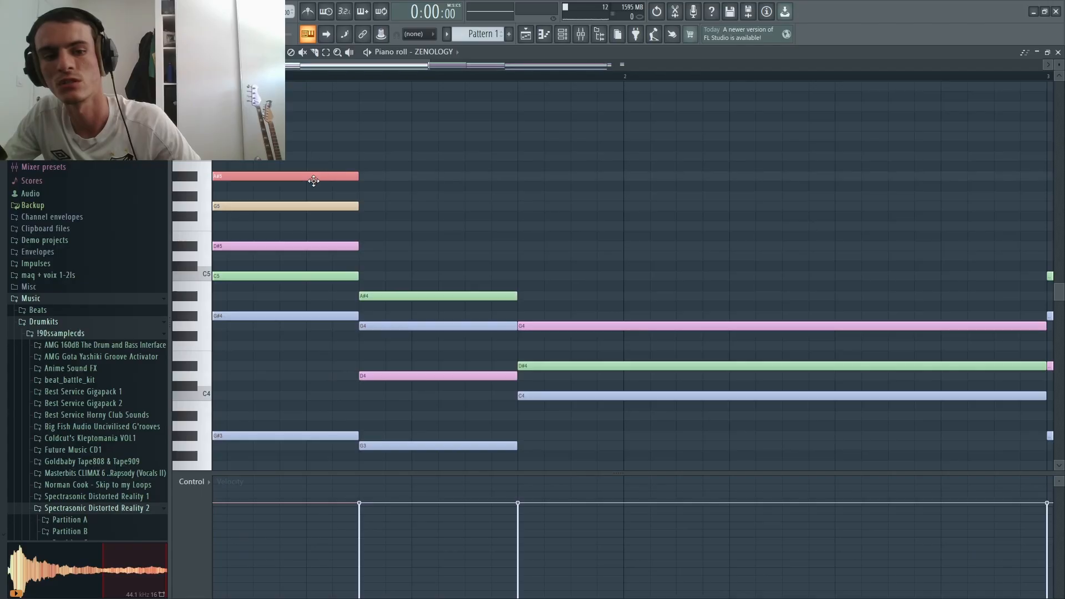
# Step: Audition the first chord with its upper G5 and A#5 notes
pyautogui.keyDown('alt'); pyautogui.rightClick(280, 239); pyautogui.keyUp('alt')
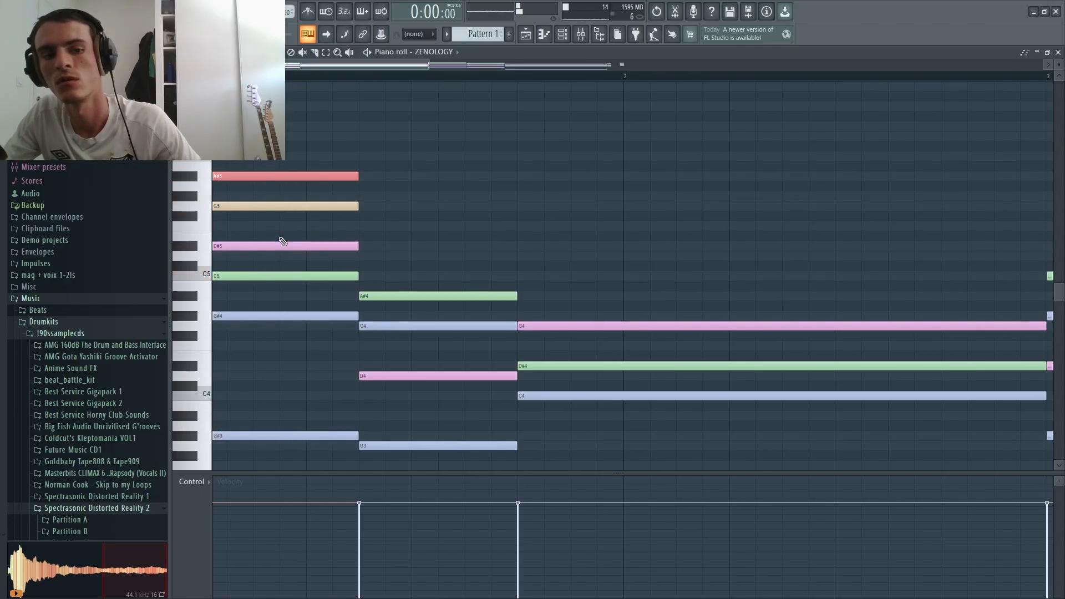
pyautogui.keyDown('alt'); pyautogui.rightClick(310, 226); pyautogui.keyUp('alt')
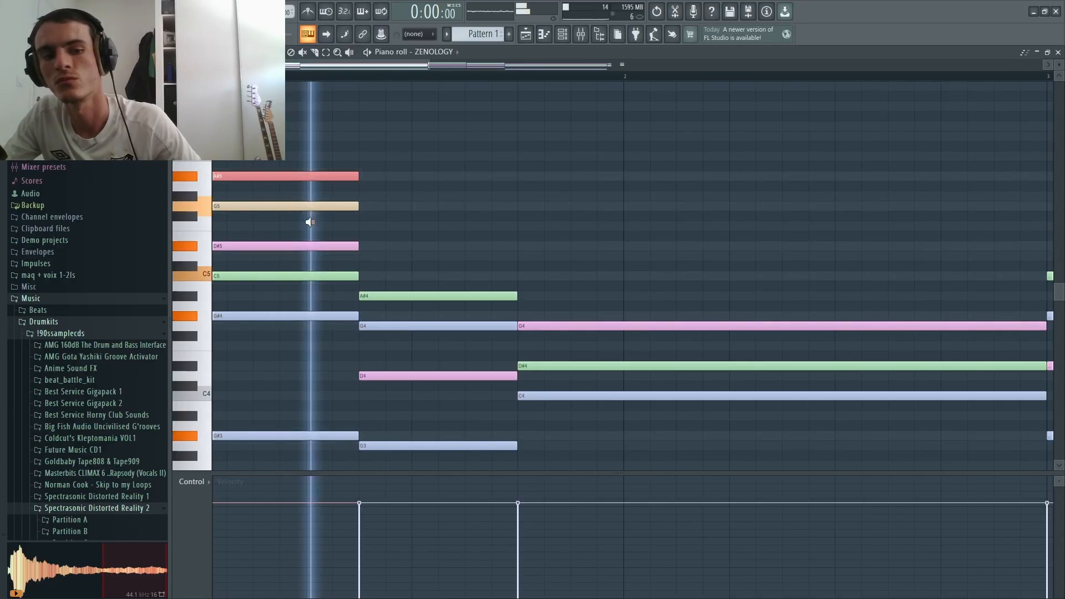
pyautogui.scroll(-2, 313, 227)
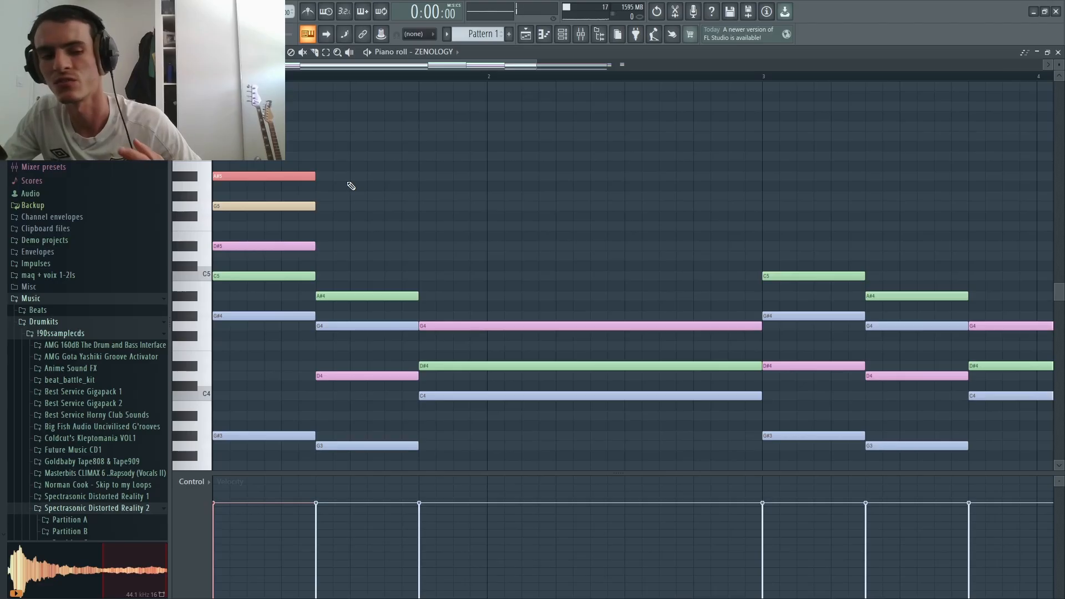
pyautogui.scroll(-1, 263, 166)
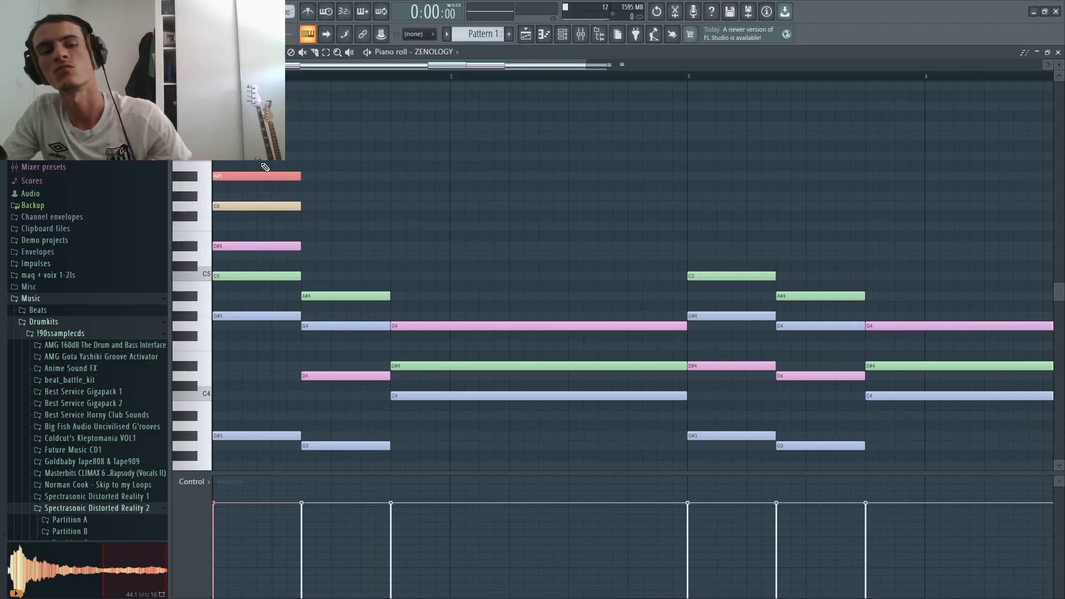
pyautogui.scroll(-2, 264, 167)
pyautogui.scroll(2, 264, 166)
pyautogui.scroll(1, 265, 168)
pyautogui.scroll(-2, 275, 177)
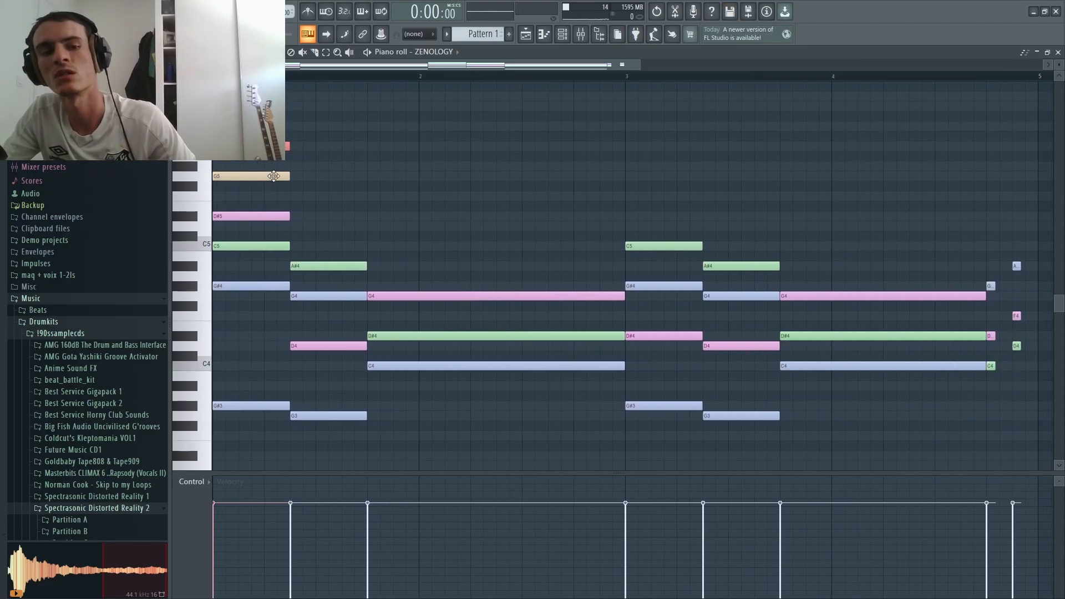
pyautogui.scroll(-1, 278, 180)
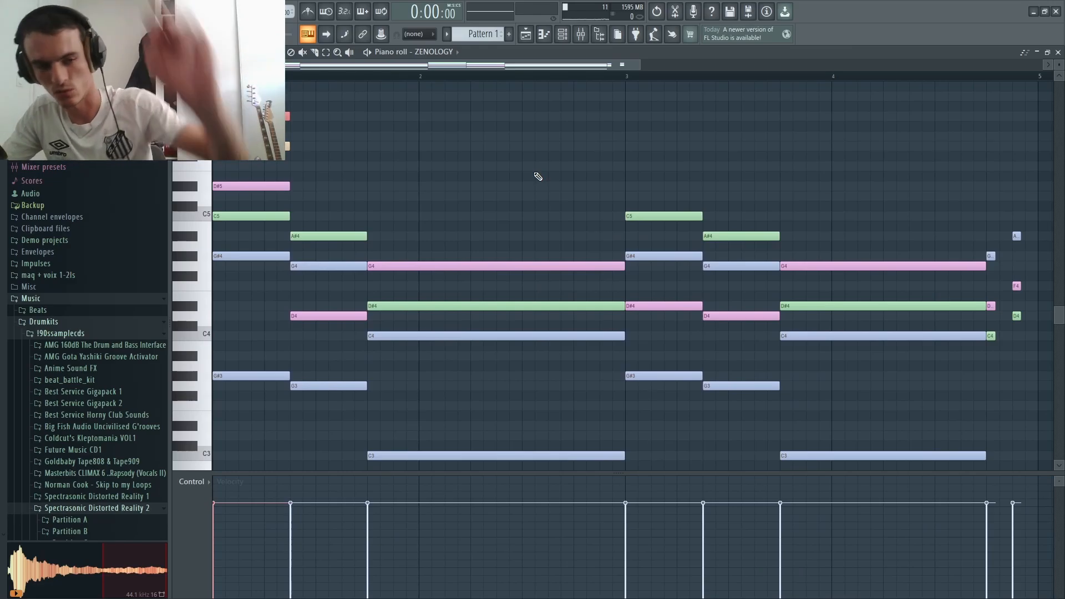
# Step: Delete the first chord's two highest notes, G5 and A#5
pyautogui.moveTo(336, 122); pyautogui.dragTo(260, 169)
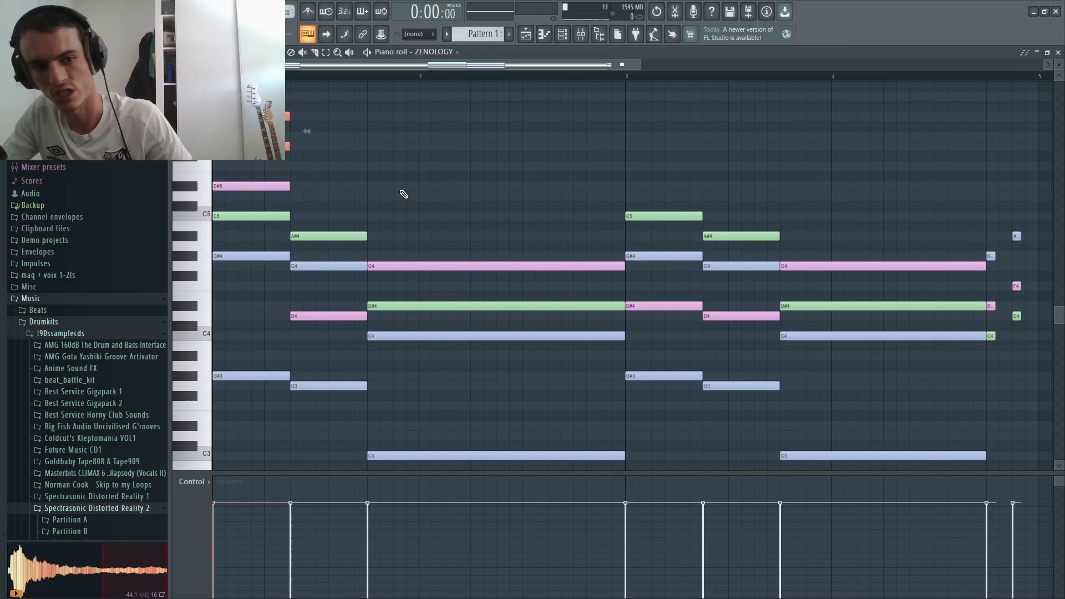
pyautogui.scroll(3, 225, 191)
pyautogui.scroll(-2, 225, 191)
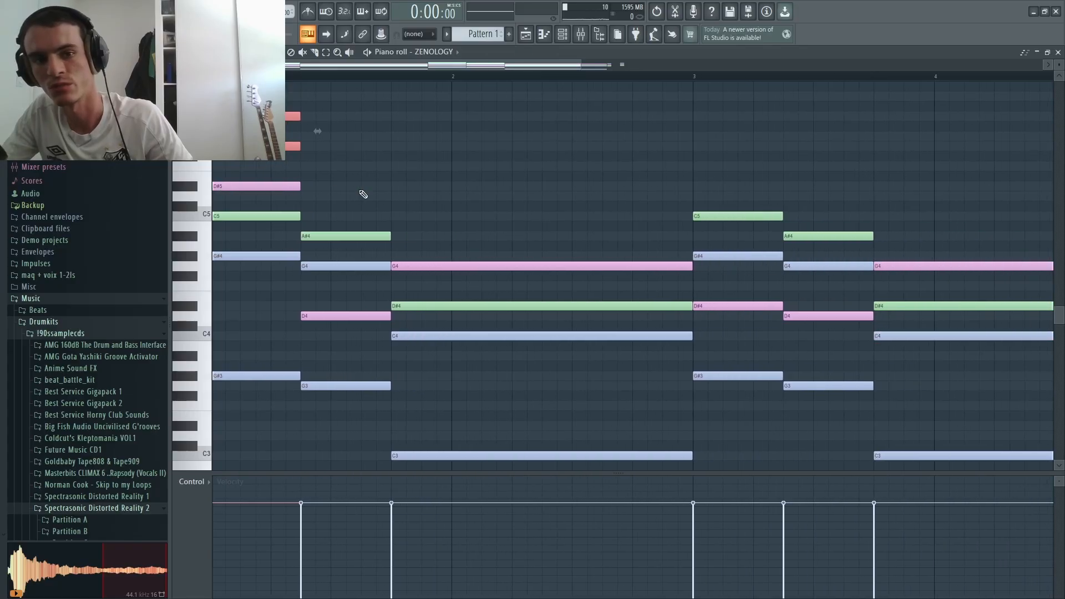
pyautogui.press('Delete')
# Step: Add a yellow F5 note above the second chord's pink D5, matching the chord's length
pyautogui.scroll(4, 253, 181)
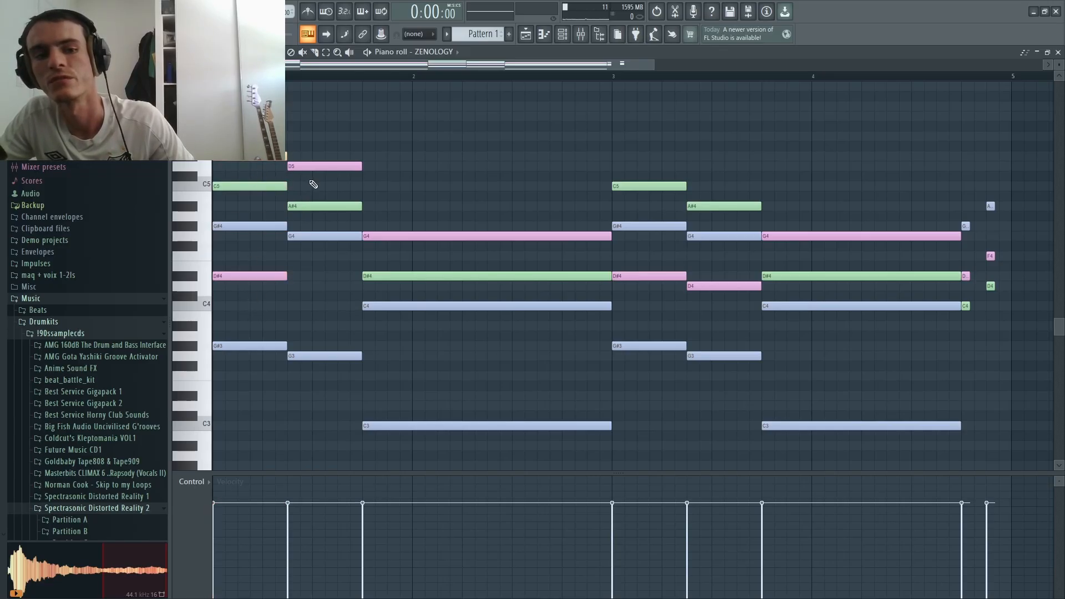
pyautogui.click(301, 136)
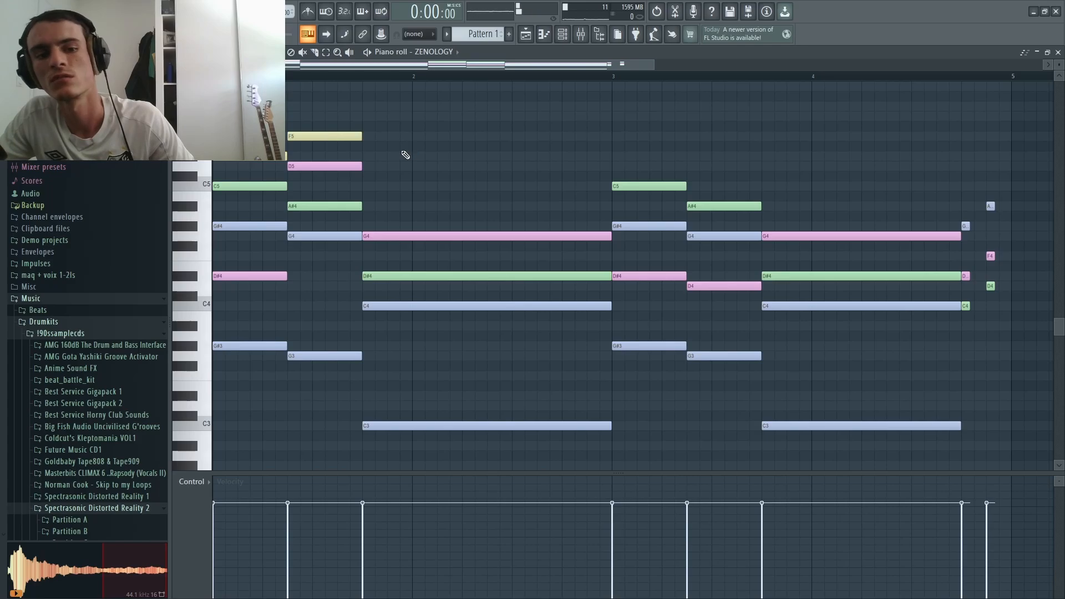
pyautogui.scroll(-3, 361, 170)
pyautogui.scroll(4, 344, 153)
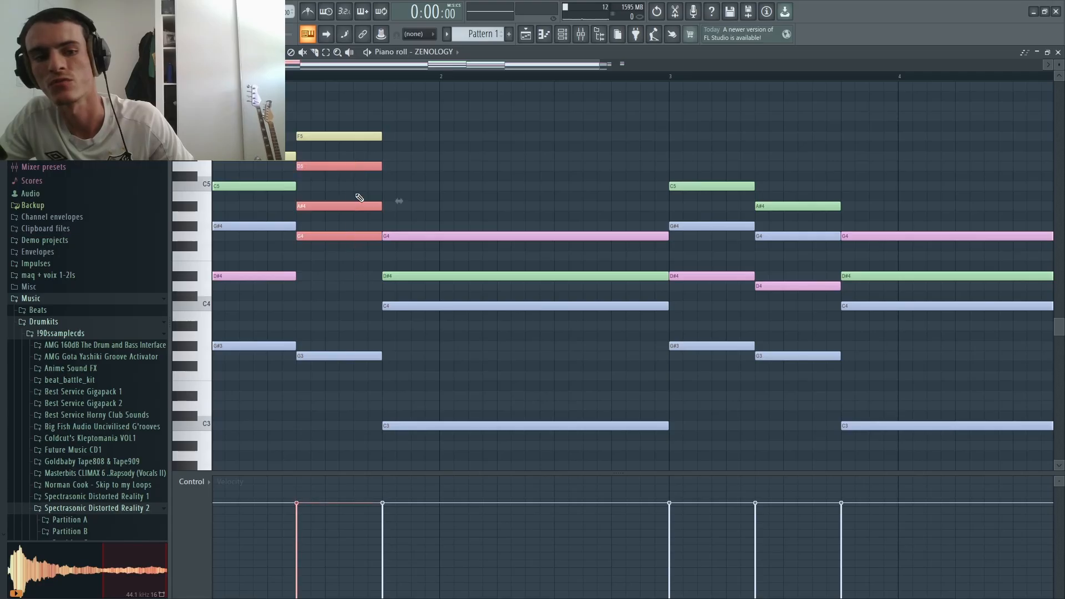
# Step: Add a yellow A#4 note above the third chord's G4 and stretch it to the chord's full length
pyautogui.click(394, 209)
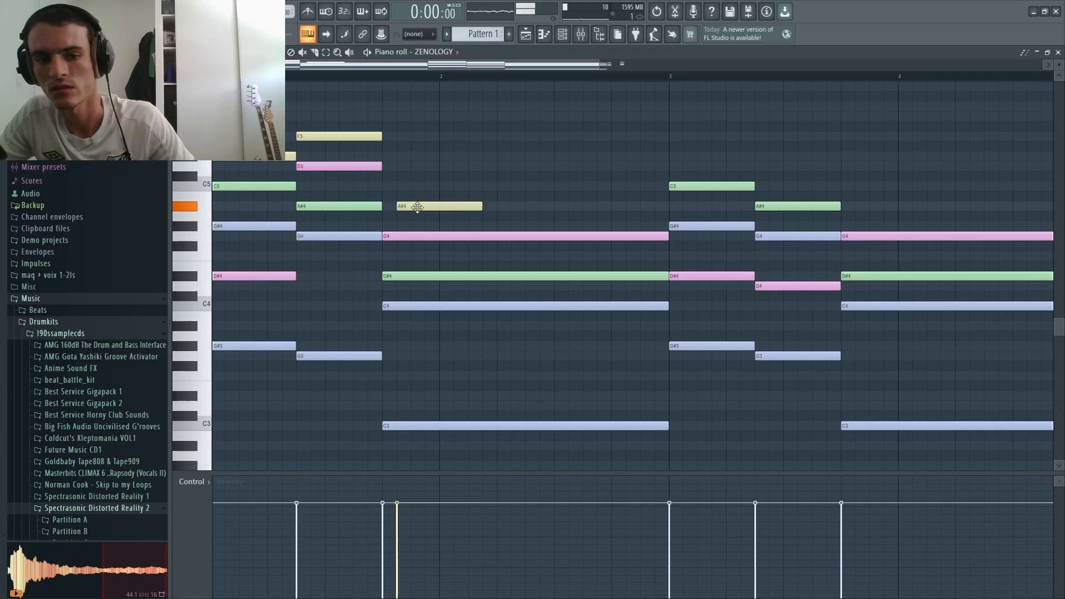
pyautogui.moveTo(465, 210); pyautogui.dragTo(656, 234)
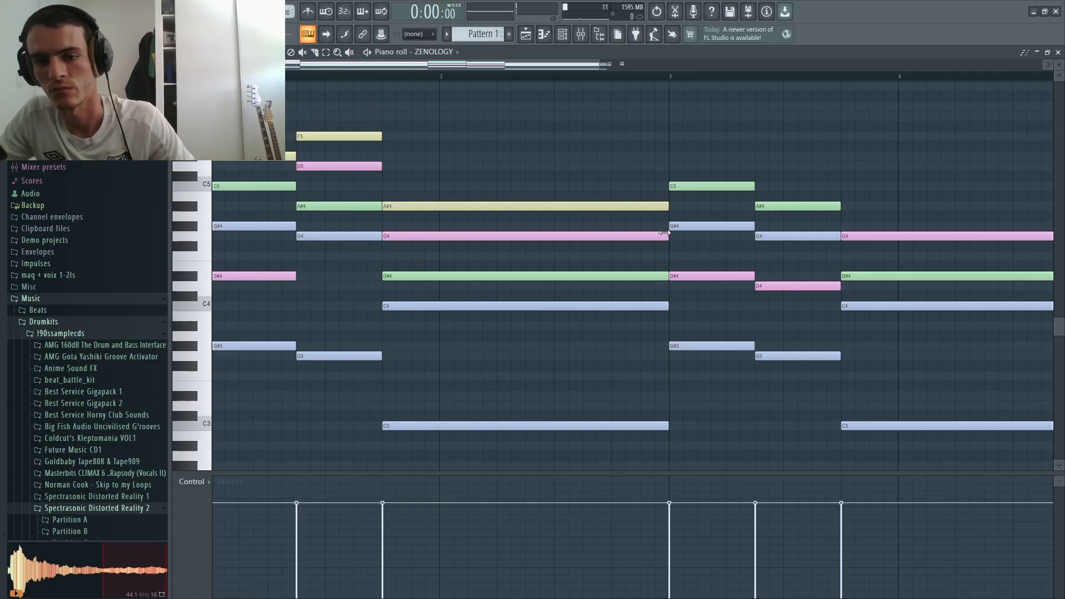
pyautogui.scroll(-3, 419, 198)
pyautogui.scroll(4, 289, 186)
# Step: Play back the progression and move the second chord's yellow F5 note down an octave to F4
pyautogui.press('space')
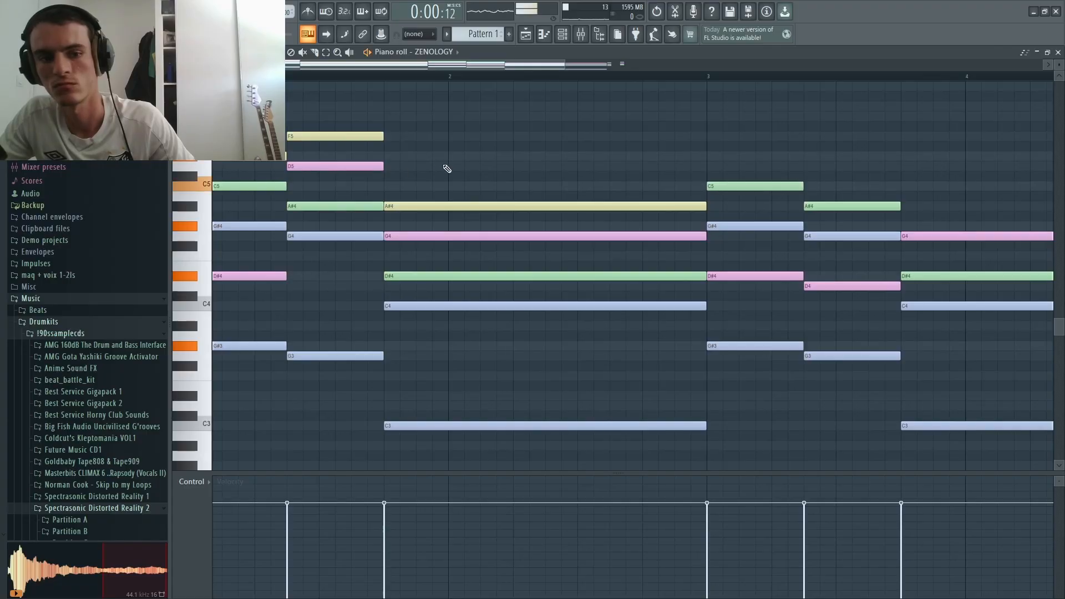
pyautogui.scroll(-3, 447, 169)
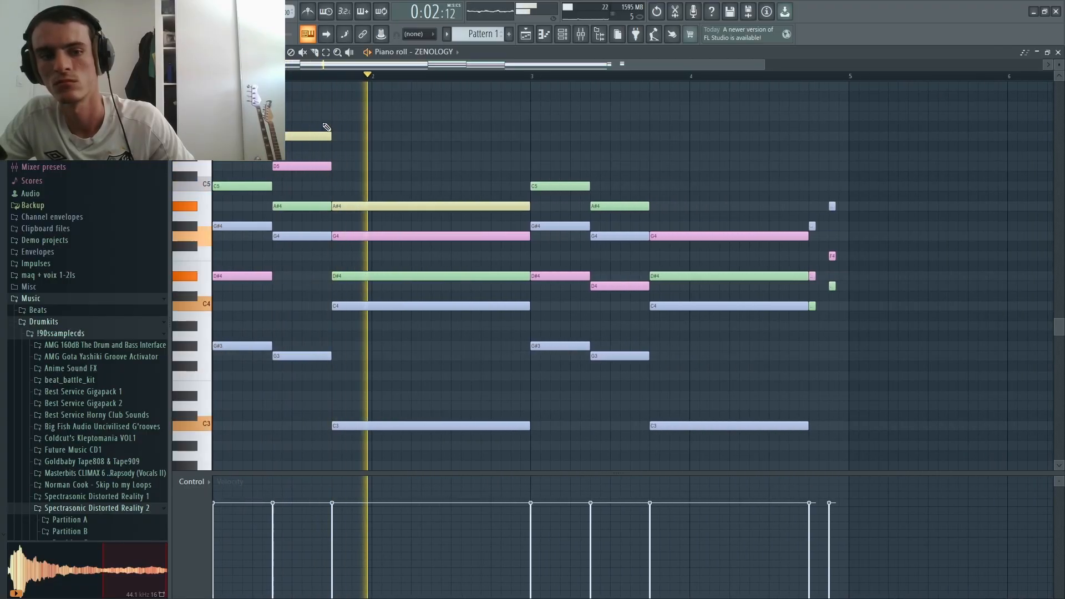
pyautogui.moveTo(324, 123); pyautogui.dragTo(317, 143)
pyautogui.hotkey('ctrl', 'Down')
pyautogui.press('space')
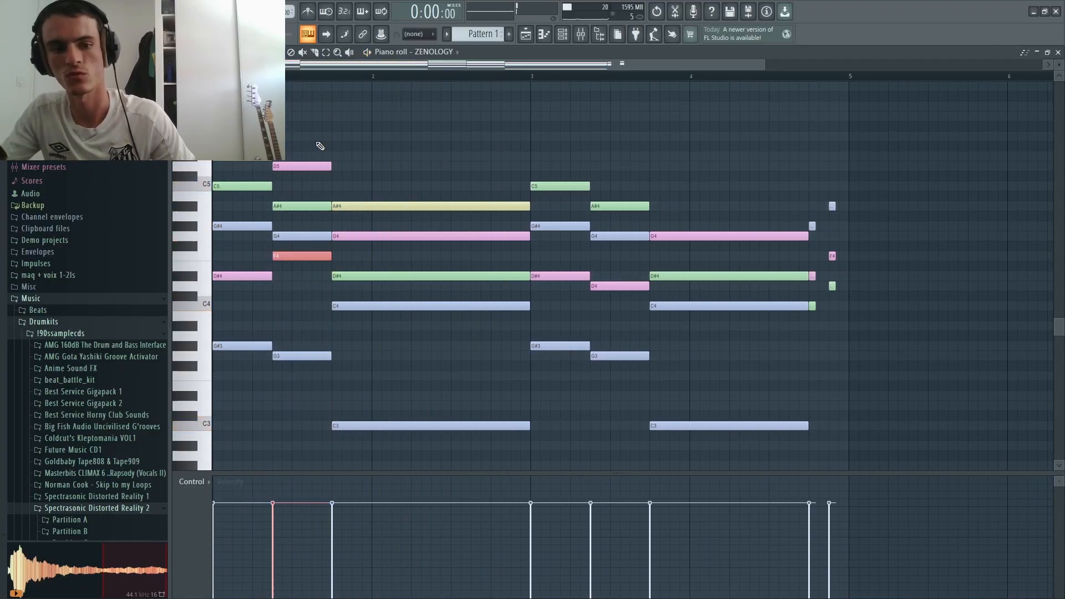
# Step: Play back the chord progression and highlight the chord notes in bars 3 and 4, ending with the selection cleared
pyautogui.press('space')
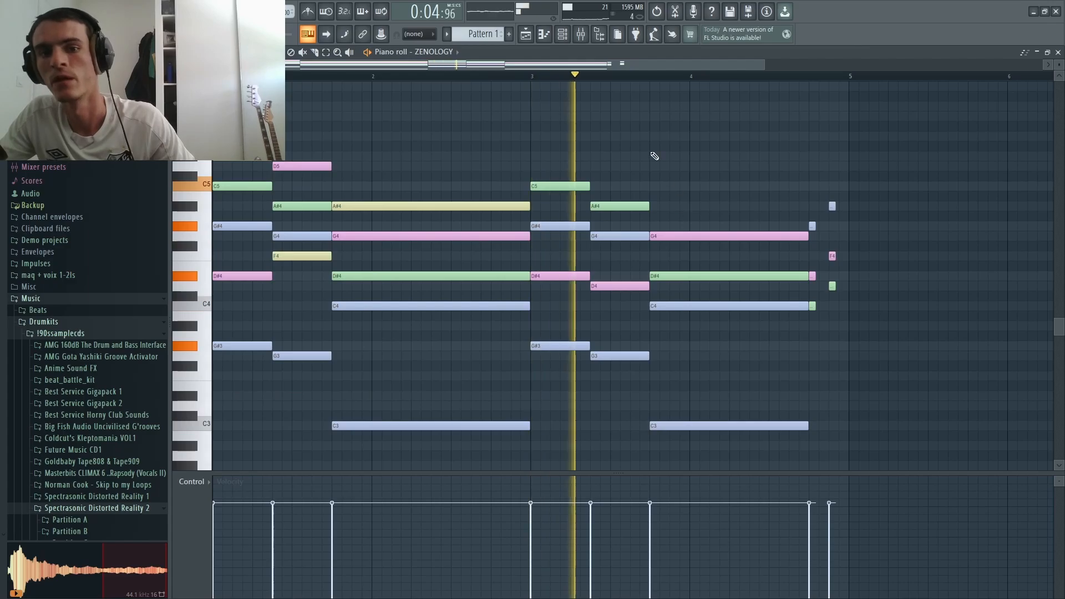
pyautogui.moveTo(533, 80); pyautogui.dragTo(850, 82)
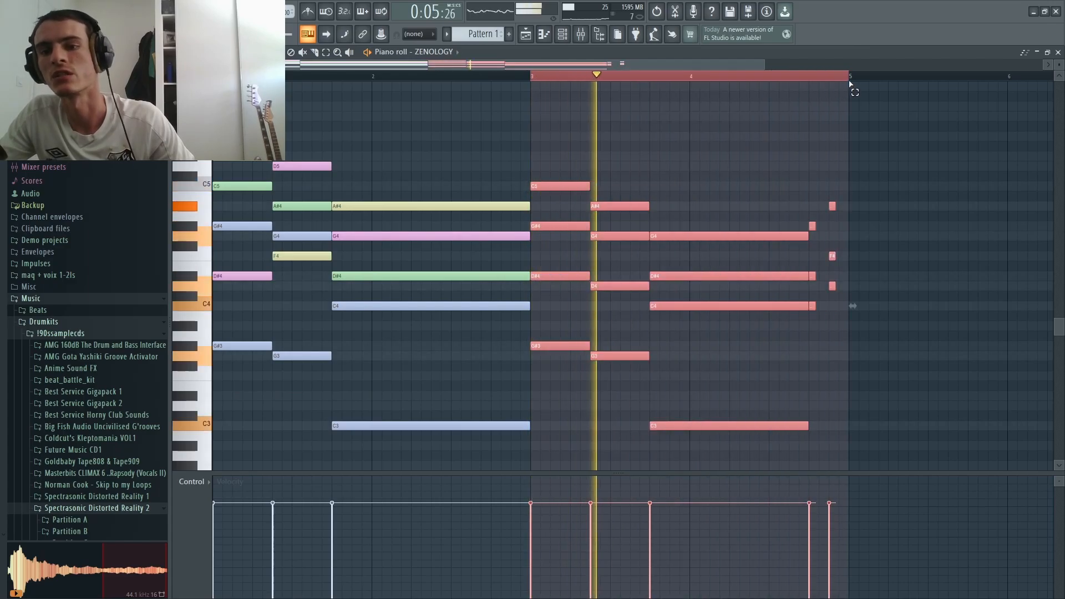
pyautogui.click(674, 207)
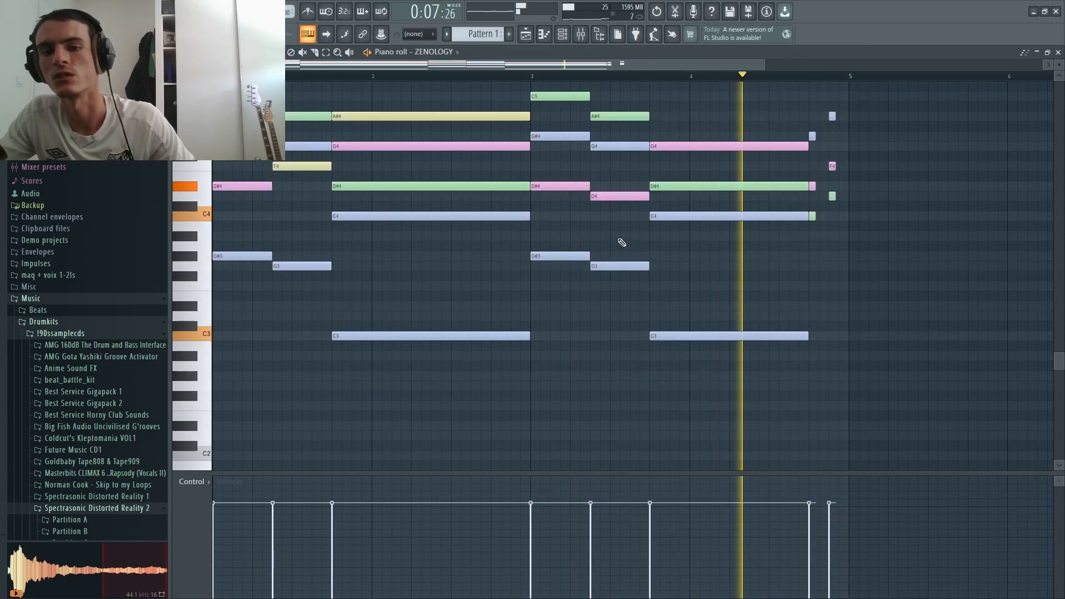
pyautogui.scroll(3, 623, 241)
pyautogui.moveTo(562, 142); pyautogui.dragTo(703, 332)
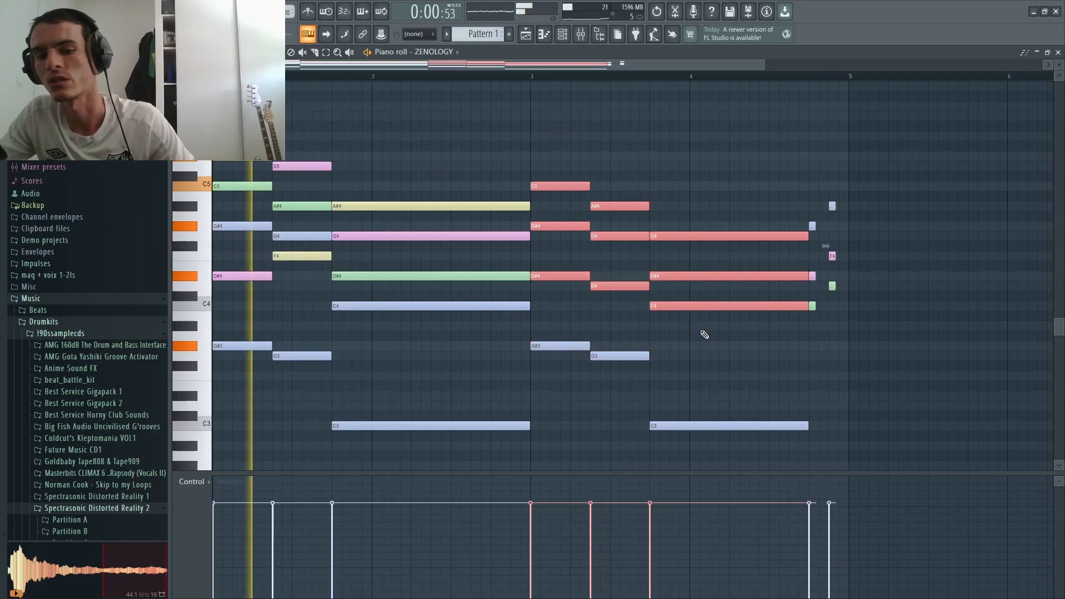
pyautogui.click(713, 145)
pyautogui.press('space')
# Step: Open the ZENOLOGY #2 piano roll and add a short D#5 note at the start of bar 1
pyautogui.click(557, 37)
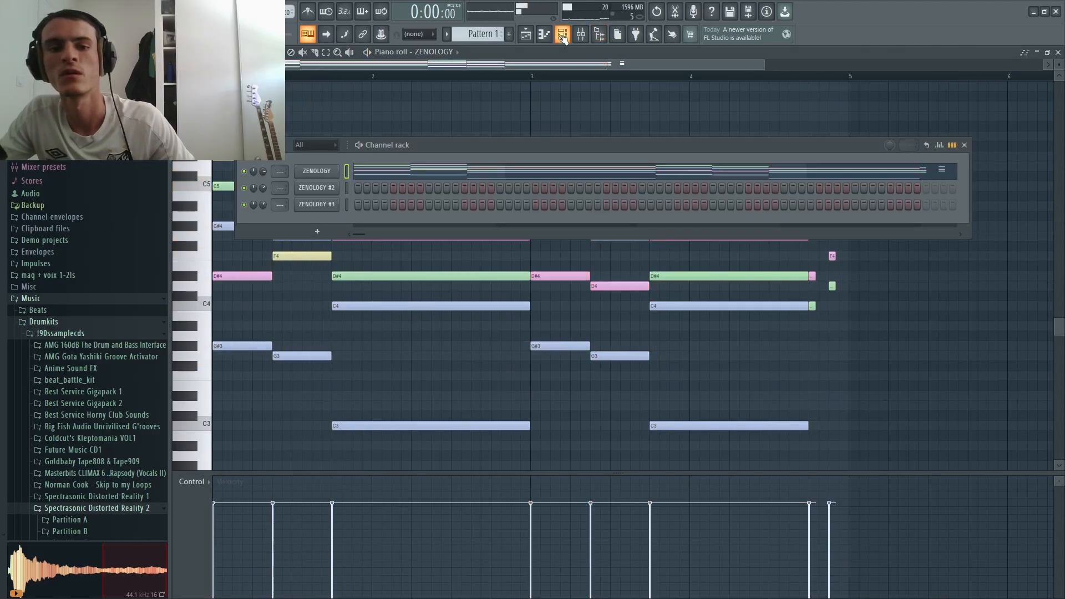
pyautogui.click(336, 188)
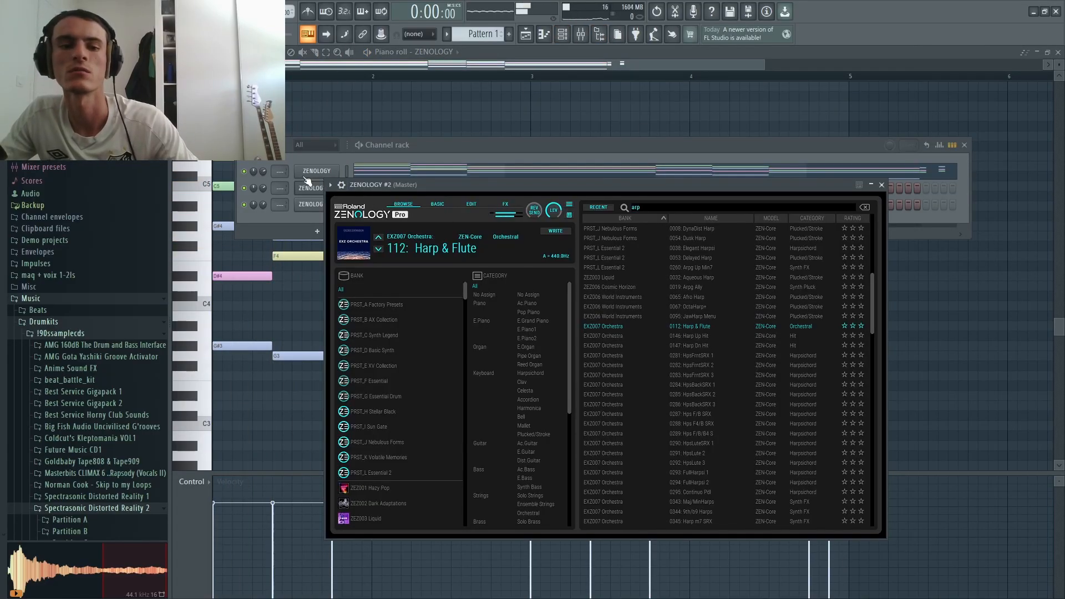
pyautogui.rightClick(322, 184)
pyautogui.click(342, 187)
pyautogui.scroll(3, 225, 185)
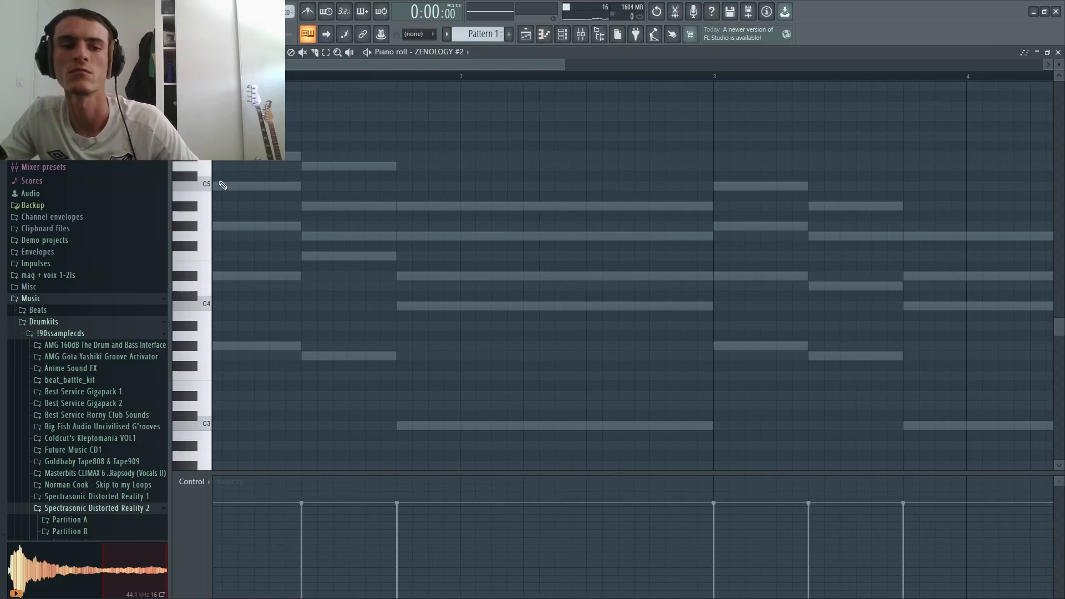
pyautogui.click(222, 157)
pyautogui.scroll(2, 218, 162)
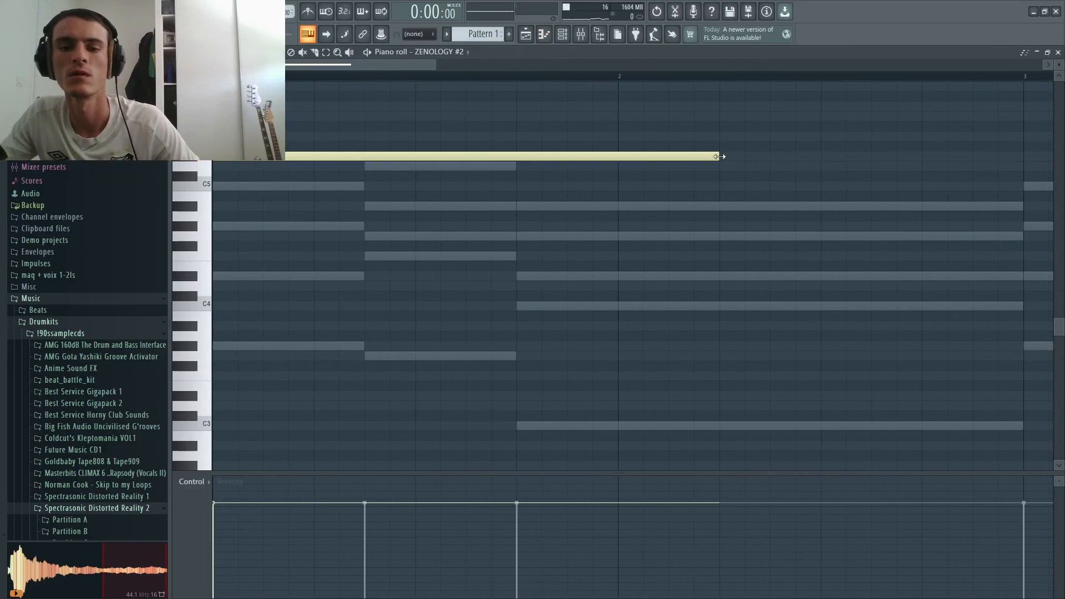
pyautogui.moveTo(719, 157); pyautogui.dragTo(364, 156)
# Step: Continue the melody downward with short D5, C5 and A#4 notes and a G4 held until bar 2
pyautogui.click(265, 167)
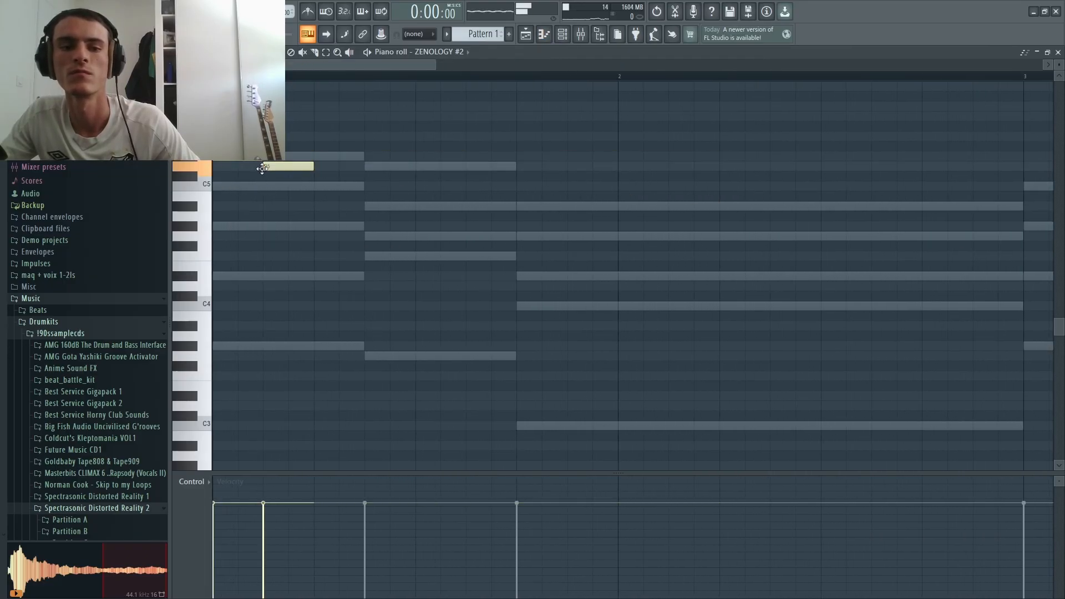
pyautogui.click(317, 186)
pyautogui.click(368, 206)
pyautogui.click(369, 236)
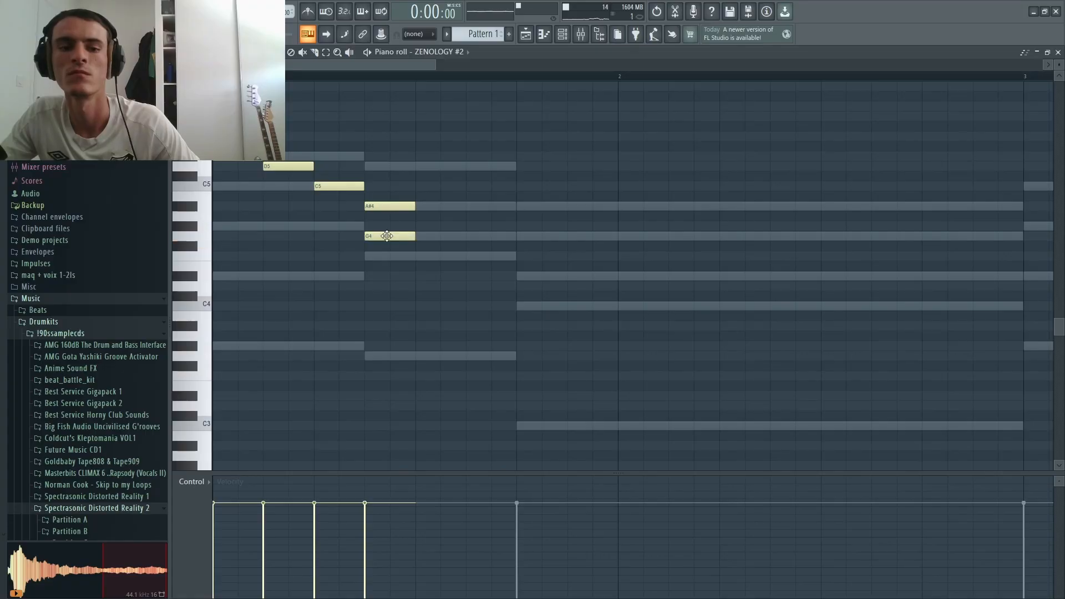
pyautogui.moveTo(388, 236); pyautogui.dragTo(618, 236)
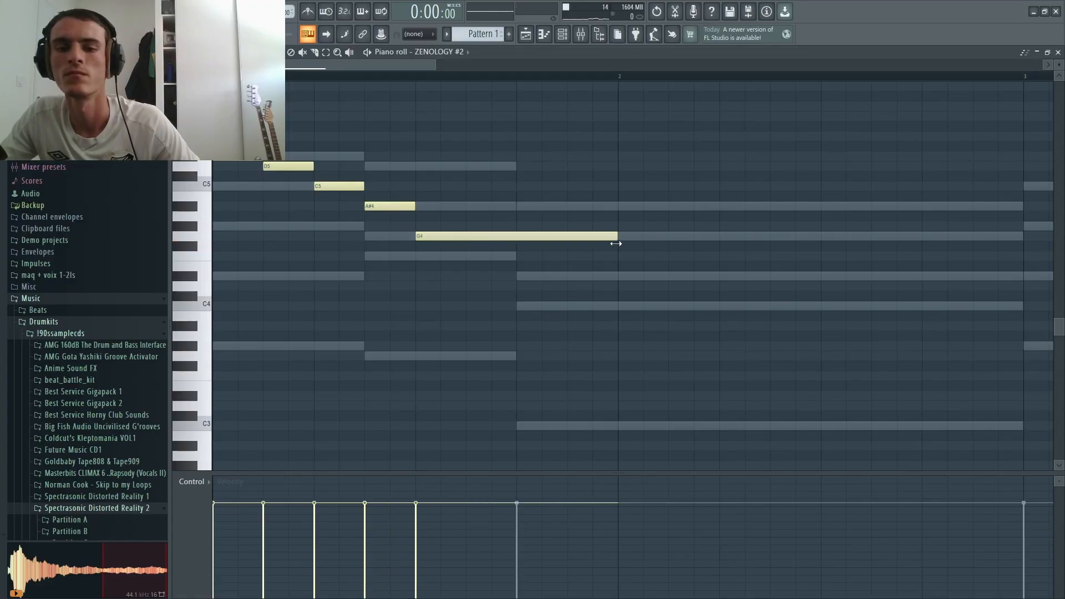
# Step: Play back the phrase and add successive D#4, A#4, G4 and F4 notes in the second half of bar 2
pyautogui.press('space')
pyautogui.scroll(-2, 459, 228)
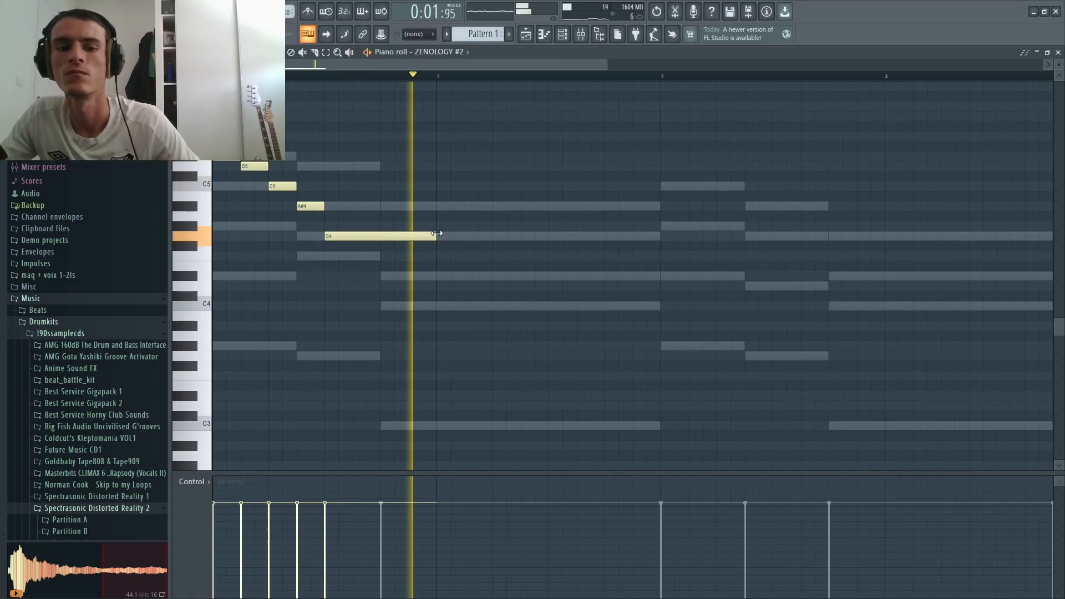
pyautogui.press('space')
pyautogui.click(560, 275)
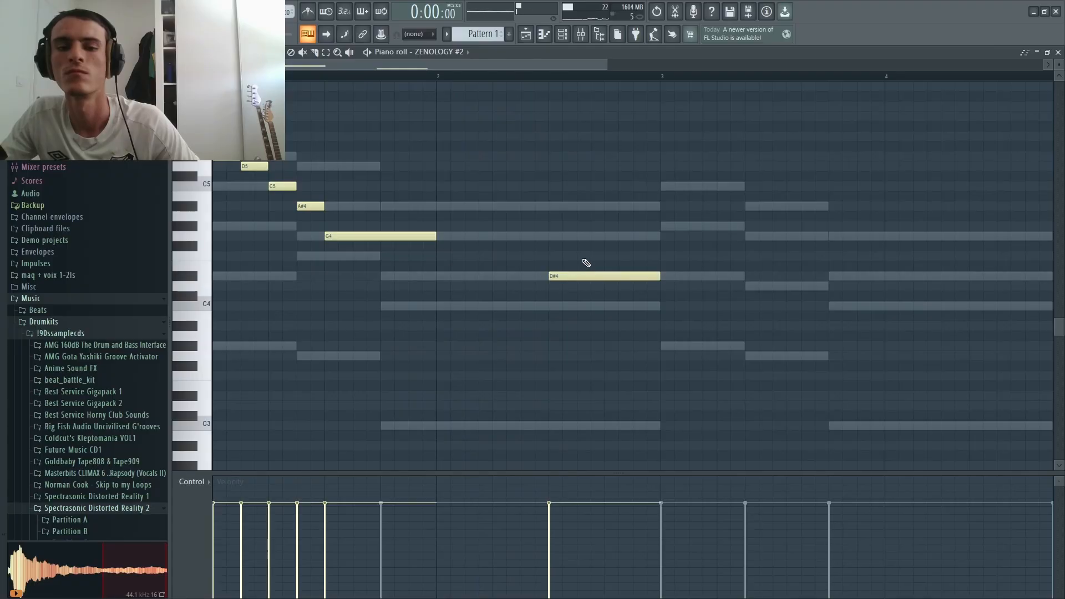
pyautogui.moveTo(583, 236); pyautogui.dragTo(577, 200)
pyautogui.click(607, 237)
pyautogui.click(634, 256)
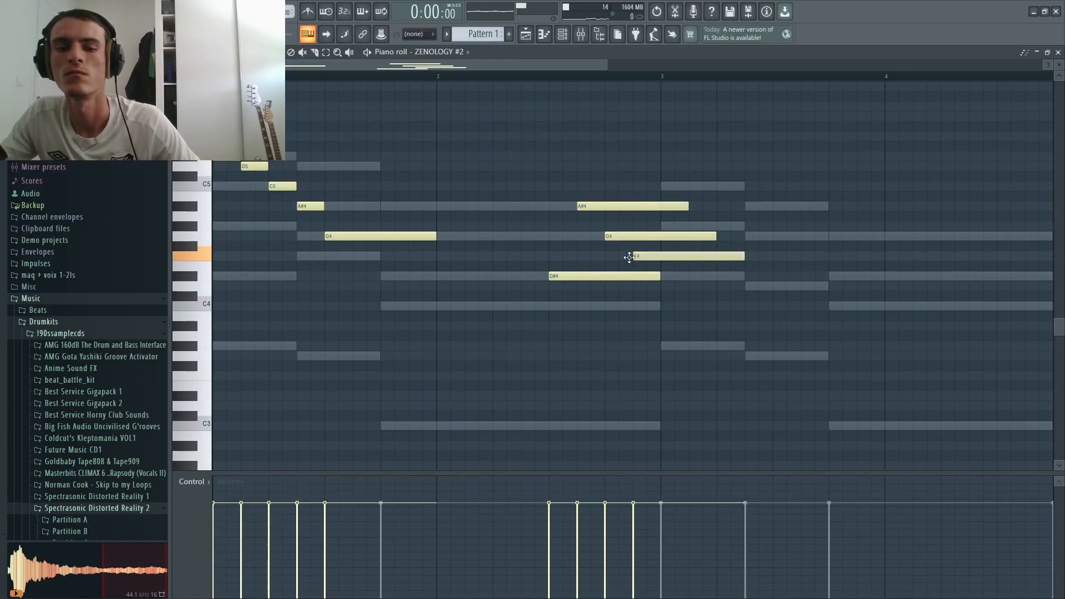
# Step: Join the melody notes end to end with the last F4 ending at bar 3, and duplicate the phrase into bars 3 and 4
pyautogui.hotkey('ctrl', 'l')
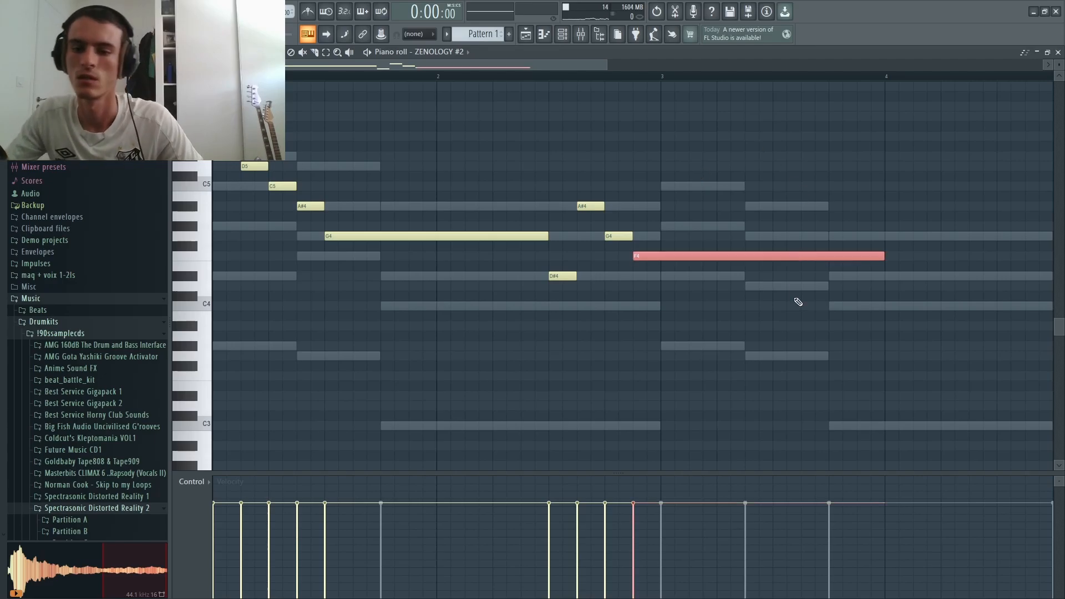
pyautogui.moveTo(884, 255); pyautogui.dragTo(669, 256)
pyautogui.hotkey('ctrl', 'b')
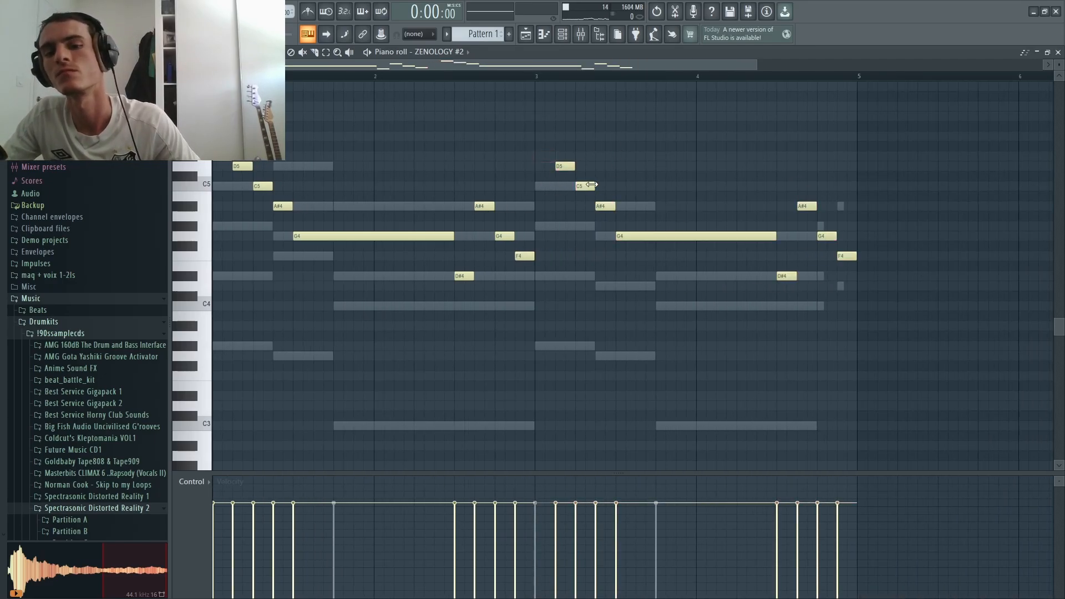
# Step: Undo the removal of the melody's G4 and F4 notes at the end of bar 2
pyautogui.keyDown('ctrl'); pyautogui.scroll(-2, 538, 178); pyautogui.keyUp('ctrl')
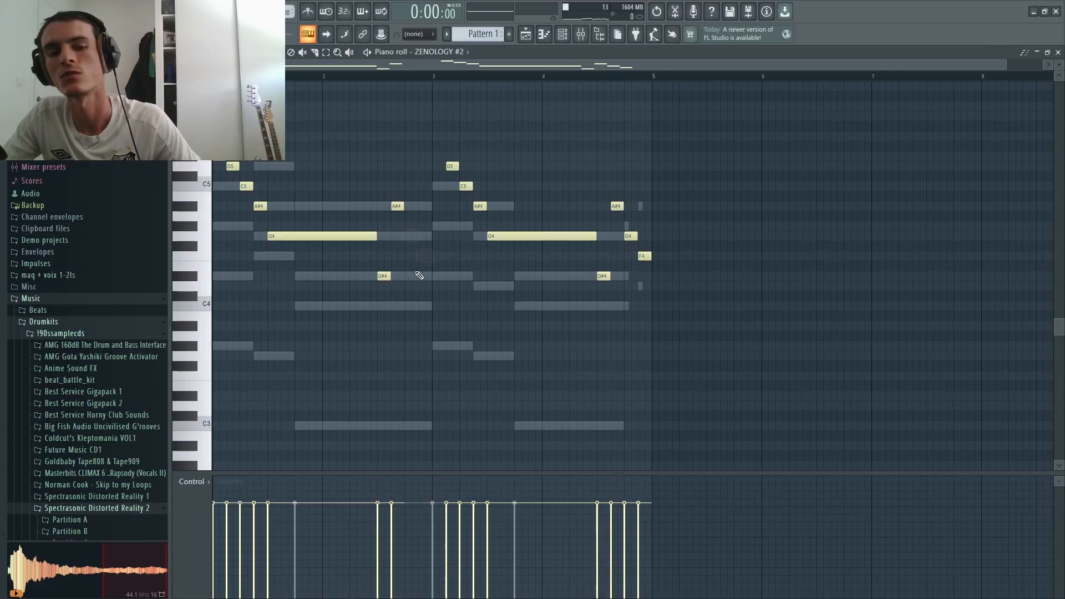
pyautogui.hotkey('ctrl', 'z')
pyautogui.keyDown('ctrl'); pyautogui.scroll(5, 391, 236); pyautogui.keyUp('ctrl')
pyautogui.keyDown('ctrl'); pyautogui.click(459, 255); pyautogui.keyUp('ctrl')
pyautogui.keyDown('ctrl'); pyautogui.scroll(-5, 418, 166); pyautogui.keyUp('ctrl')
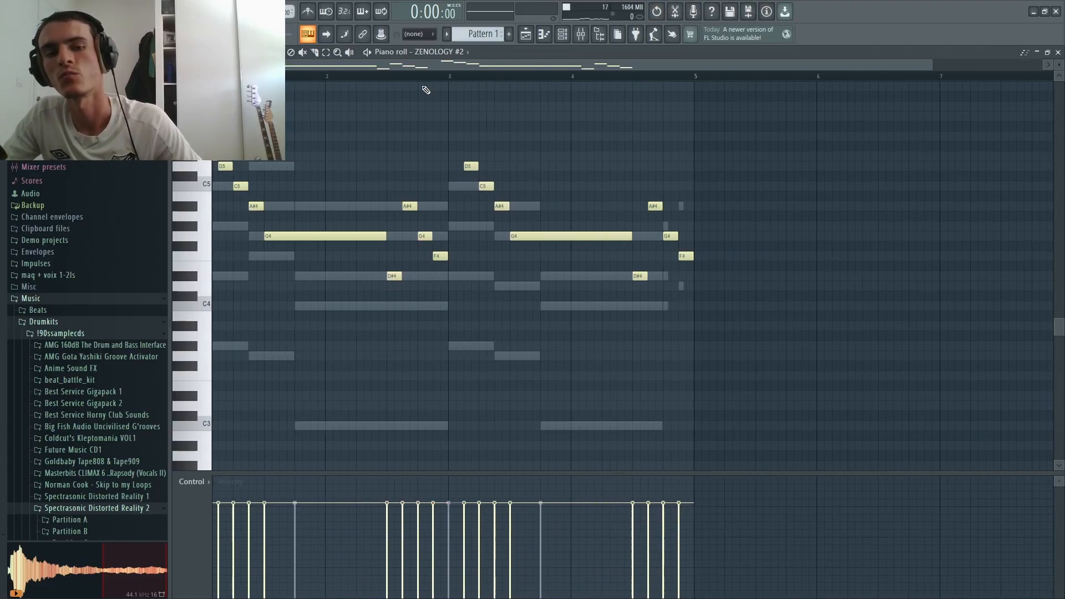
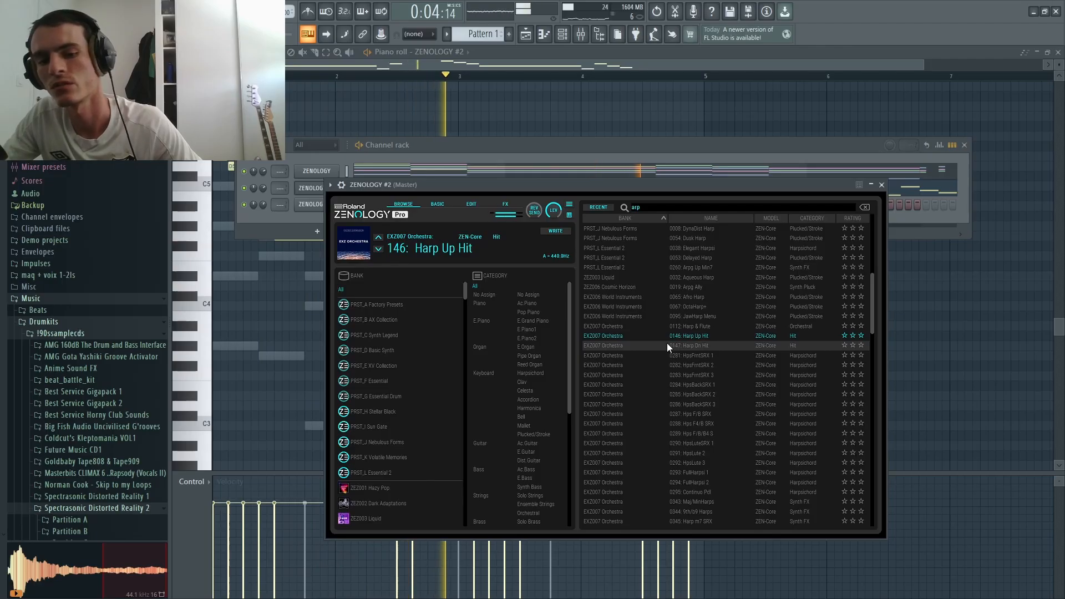
# Step: Audition harp and harpsichord presets on ZENOLOGY #2 during playback, load Aqueous Harp and close the plugin
pyautogui.click(666, 342)
pyautogui.click(671, 354)
pyautogui.click(677, 395)
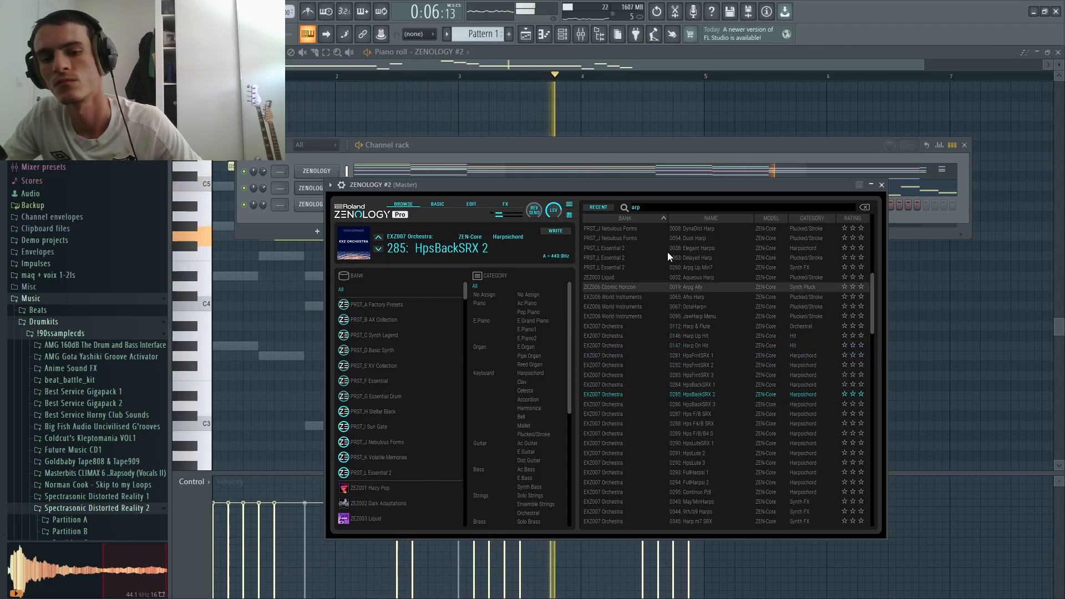
pyautogui.click(676, 271)
pyautogui.click(677, 276)
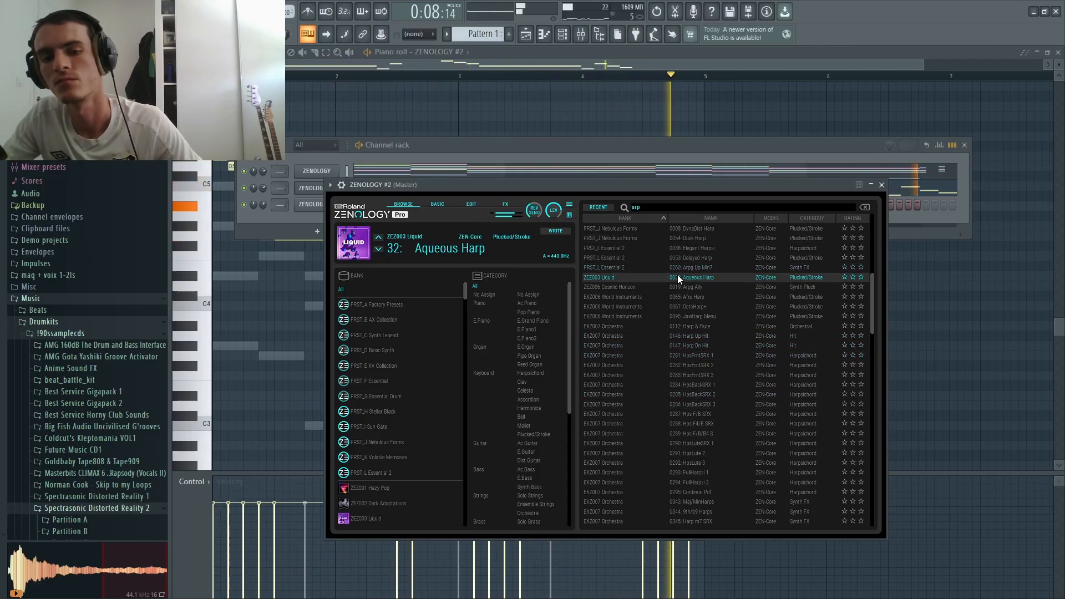
pyautogui.click(881, 184)
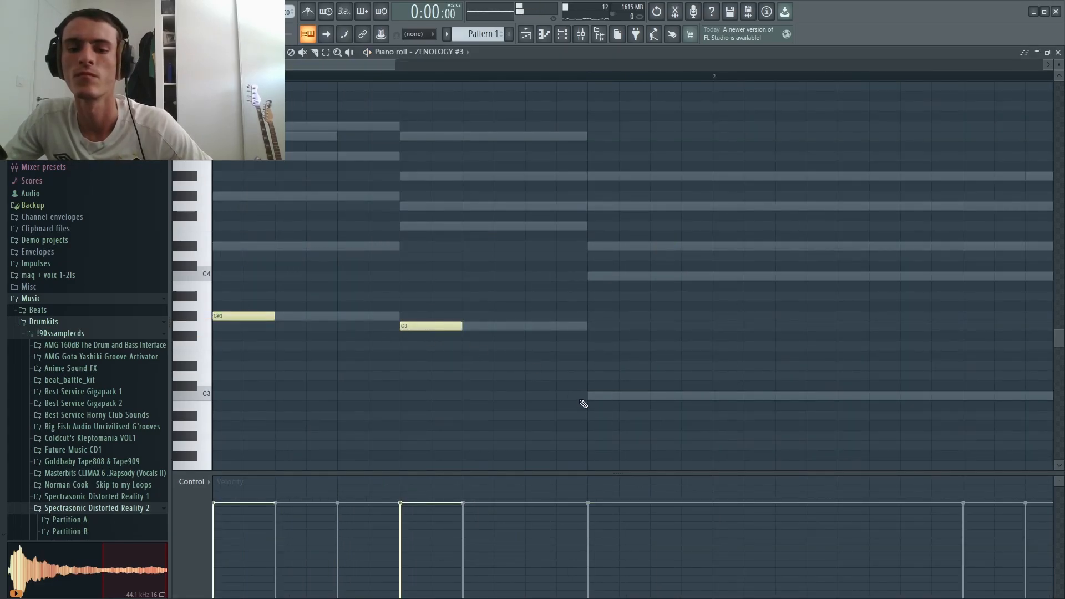
# Step: Stretch the last C3 root note in the ZENOLOGY #3 piano roll to match the chord's C3 length in bar 4
pyautogui.scroll(-4, 584, 404)
pyautogui.scroll(-2, 477, 281)
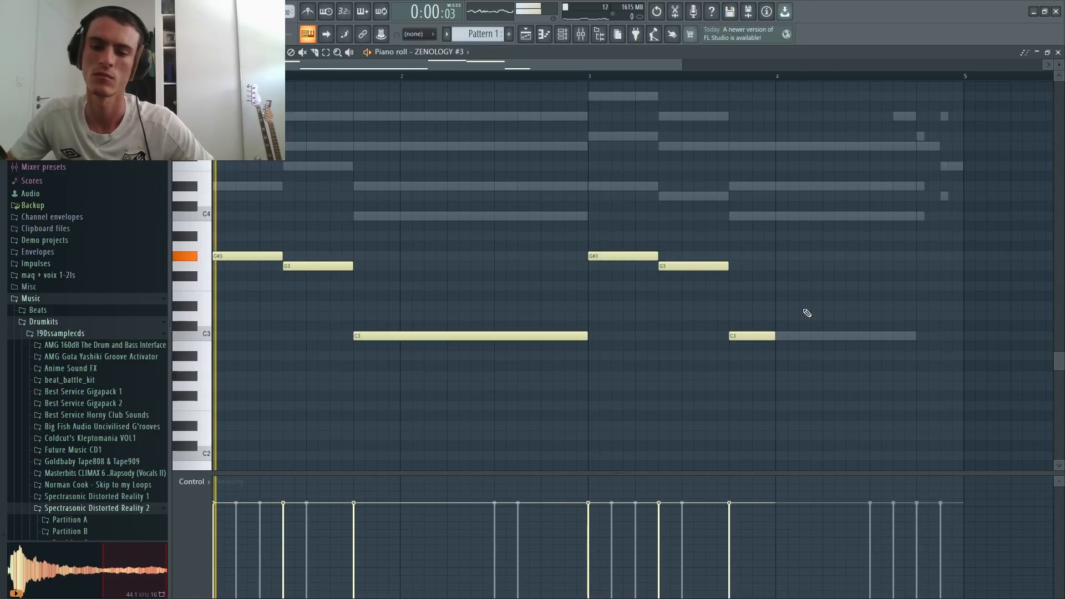
pyautogui.moveTo(776, 337); pyautogui.dragTo(920, 343)
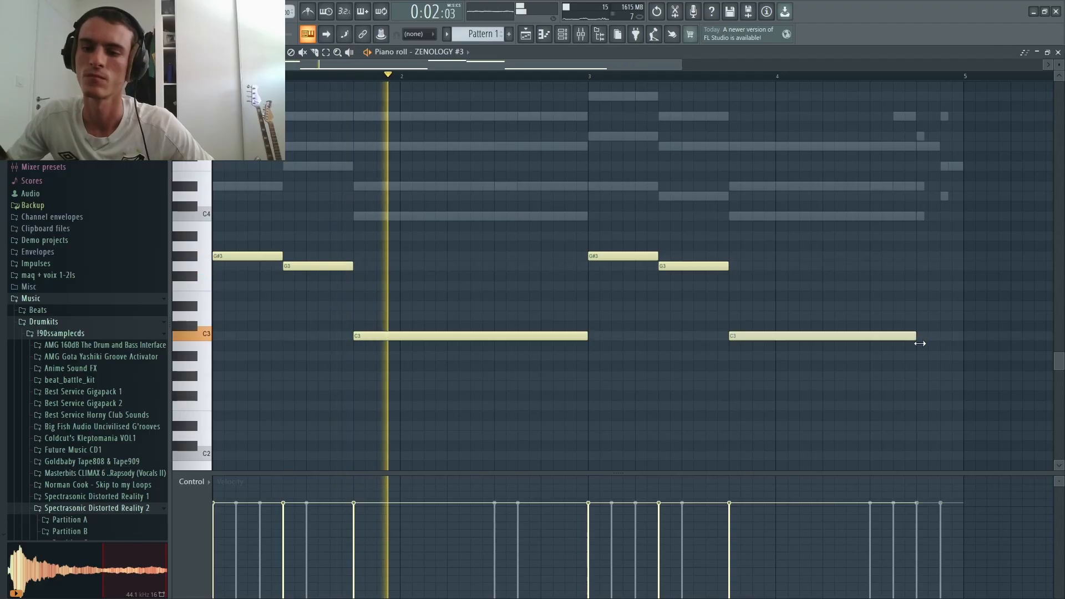
# Step: Add short C4 and D4 notes after the last C3 in ZENOLOGY #3, filling bar 4 to its end
pyautogui.keyDown('ctrl'); pyautogui.scroll(1, 917, 219); pyautogui.keyUp('ctrl')
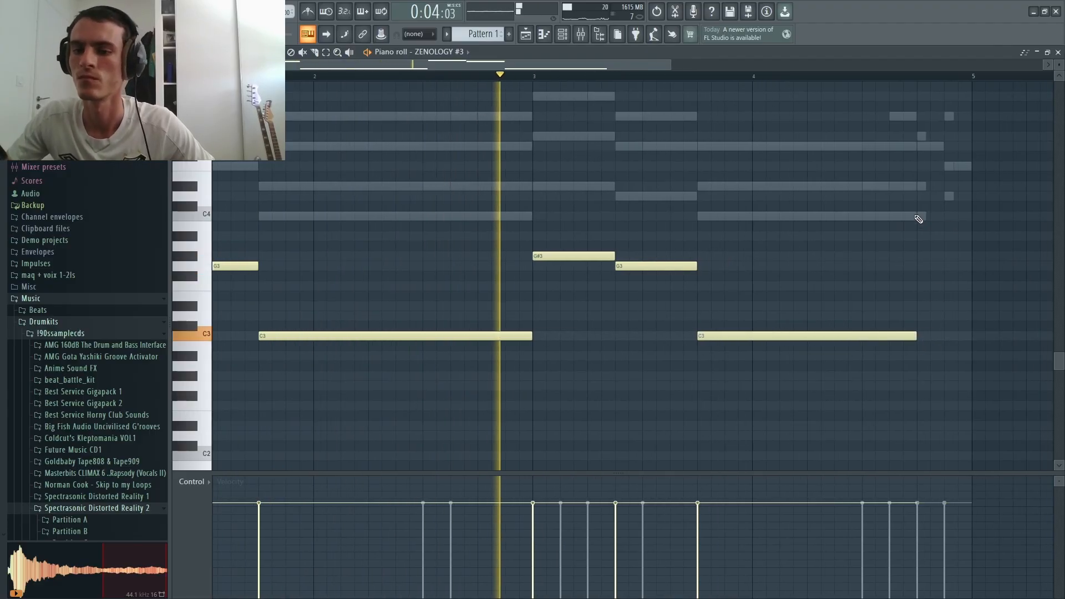
pyautogui.click(918, 216)
pyautogui.click(946, 195)
pyautogui.keyDown('ctrl'); pyautogui.scroll(-2, 932, 221); pyautogui.keyUp('ctrl')
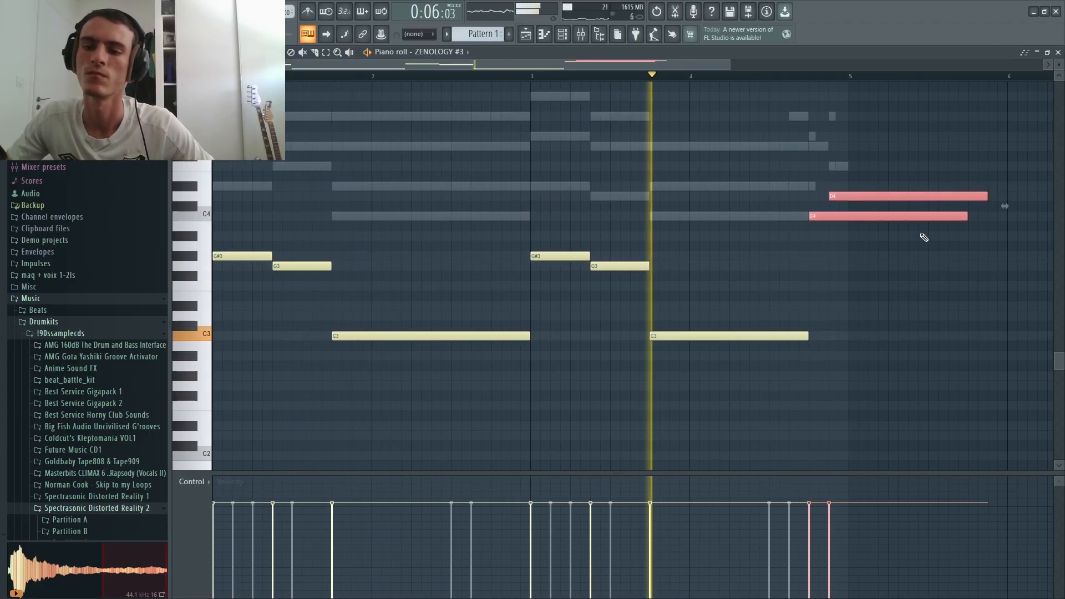
pyautogui.moveTo(928, 216); pyautogui.dragTo(794, 218)
pyautogui.keyDown('ctrl'); pyautogui.click(719, 190); pyautogui.keyUp('ctrl')
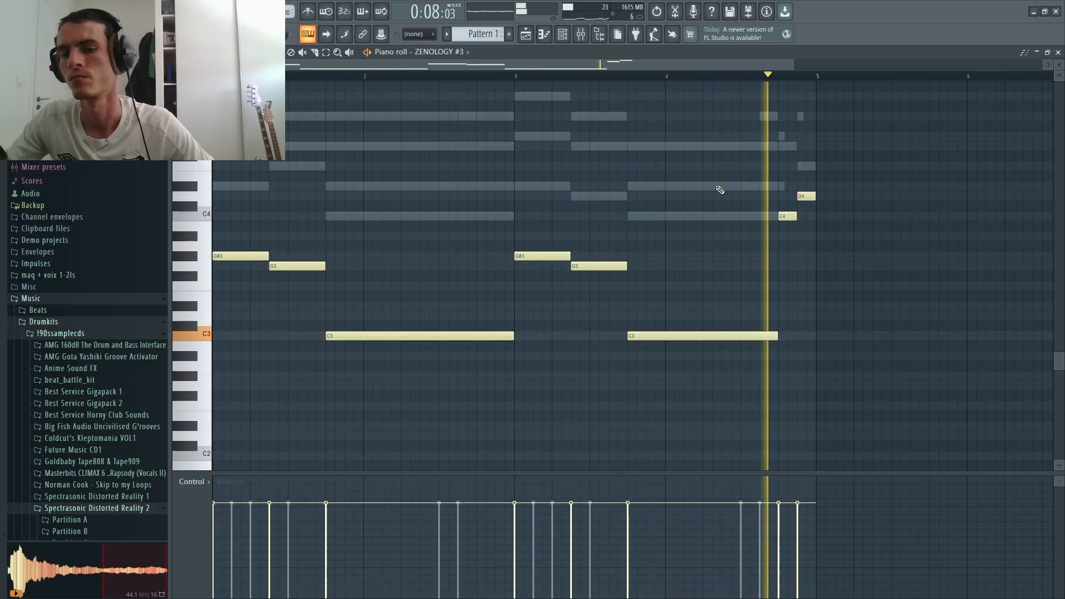
pyautogui.scroll(2, 527, 222)
pyautogui.scroll(-1, 513, 194)
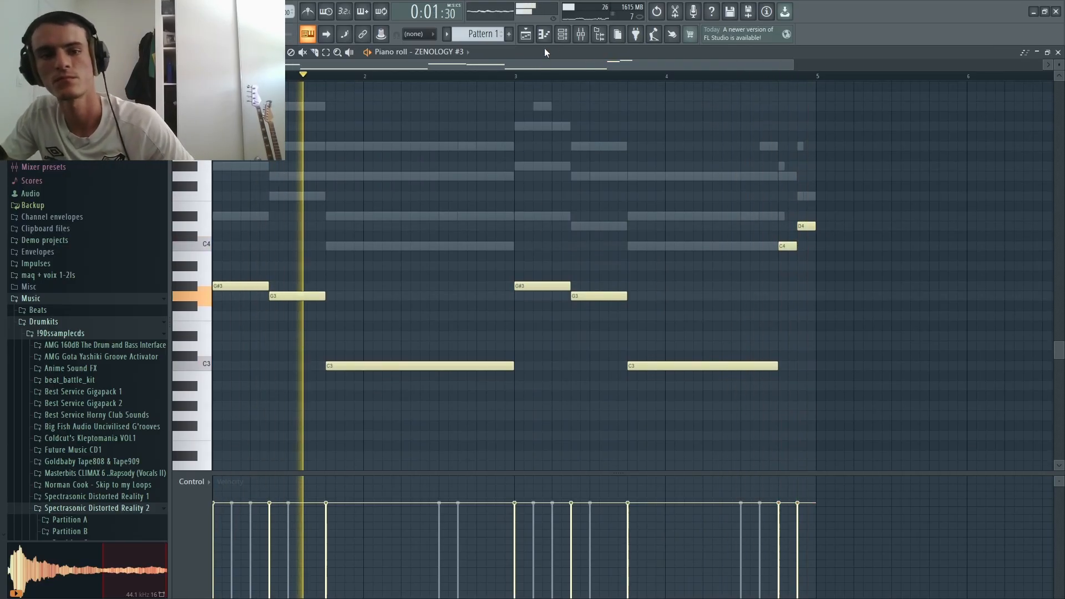
# Step: Clone the ZENOLOGY #3 channel and load the Dark Sub synth bass preset on the copy
pyautogui.press('F6')
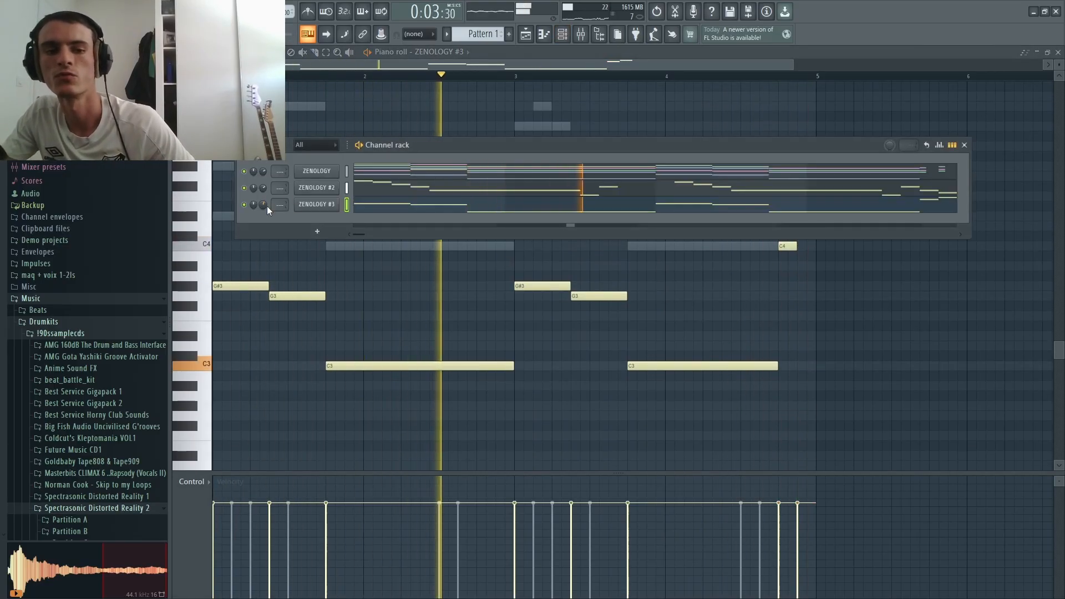
pyautogui.rightClick(324, 204)
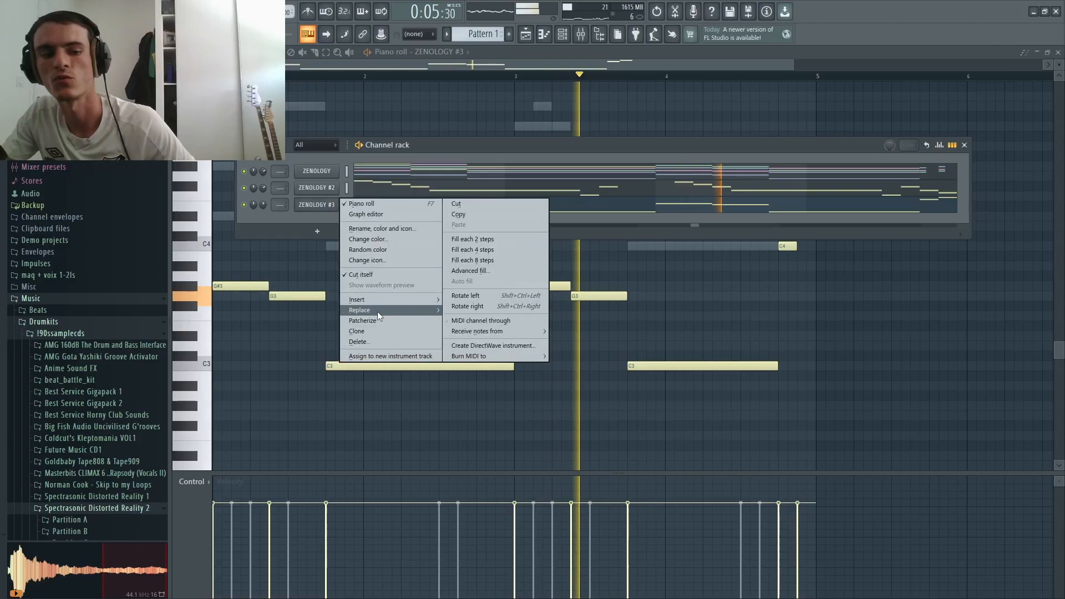
pyautogui.click(364, 331)
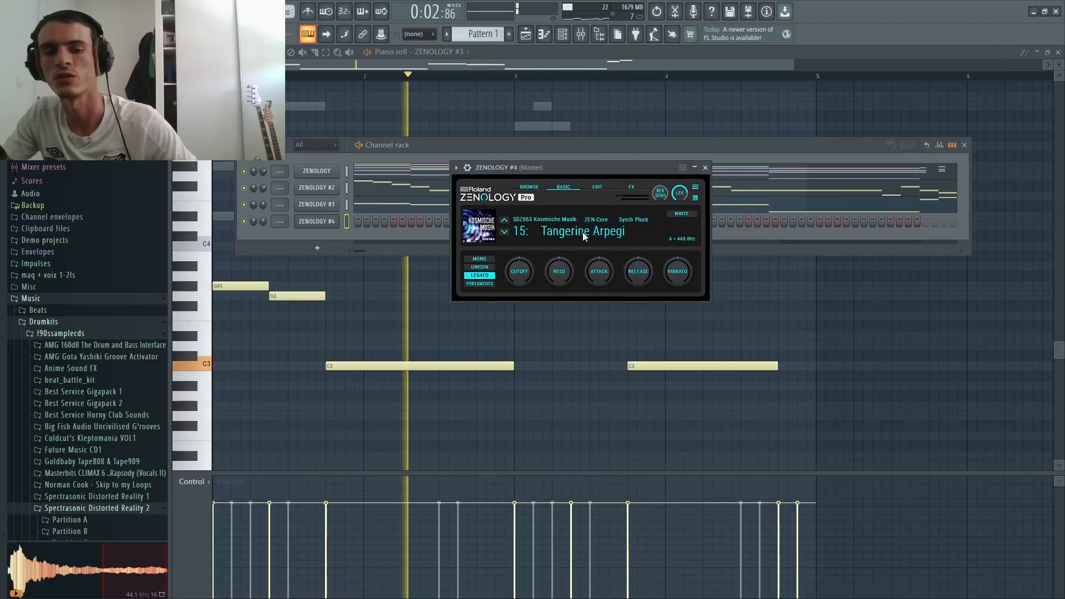
pyautogui.click(634, 220)
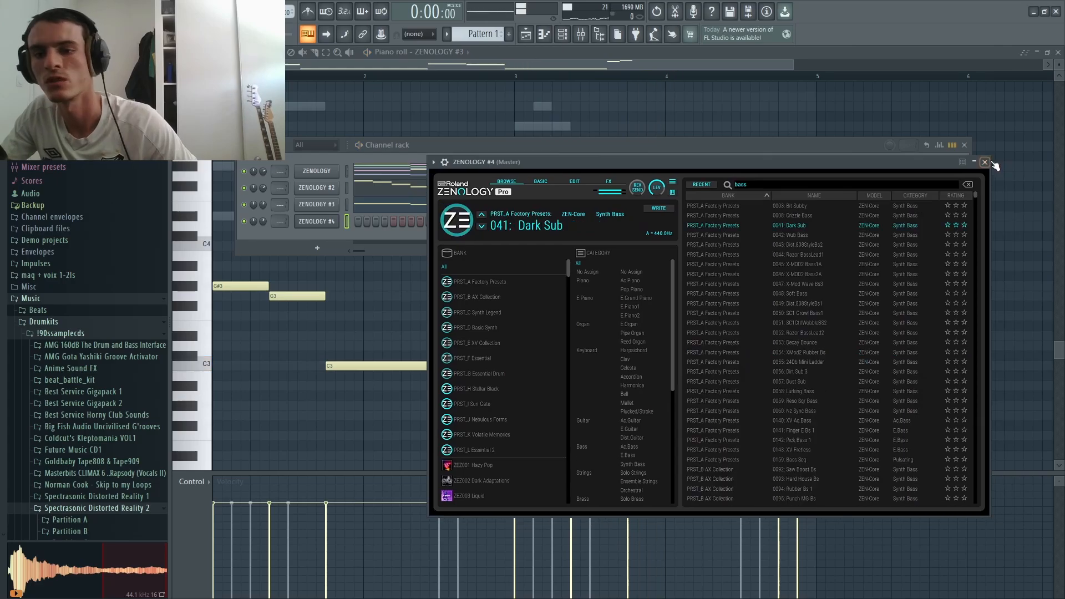
pyautogui.click(985, 162)
# Step: Place G#3, G3 and C3 notes in the ZENOLOGY #4 piano roll and stretch them end to end through bar 2
pyautogui.rightClick(323, 222)
pyautogui.click(355, 221)
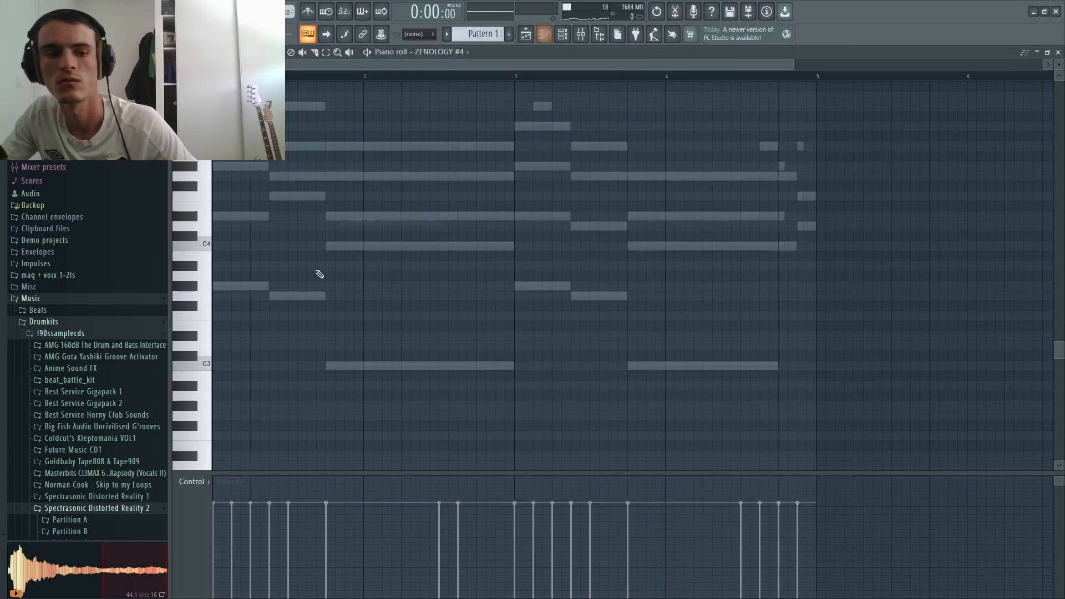
pyautogui.click(221, 285)
pyautogui.click(268, 296)
pyautogui.moveTo(269, 296); pyautogui.dragTo(279, 296)
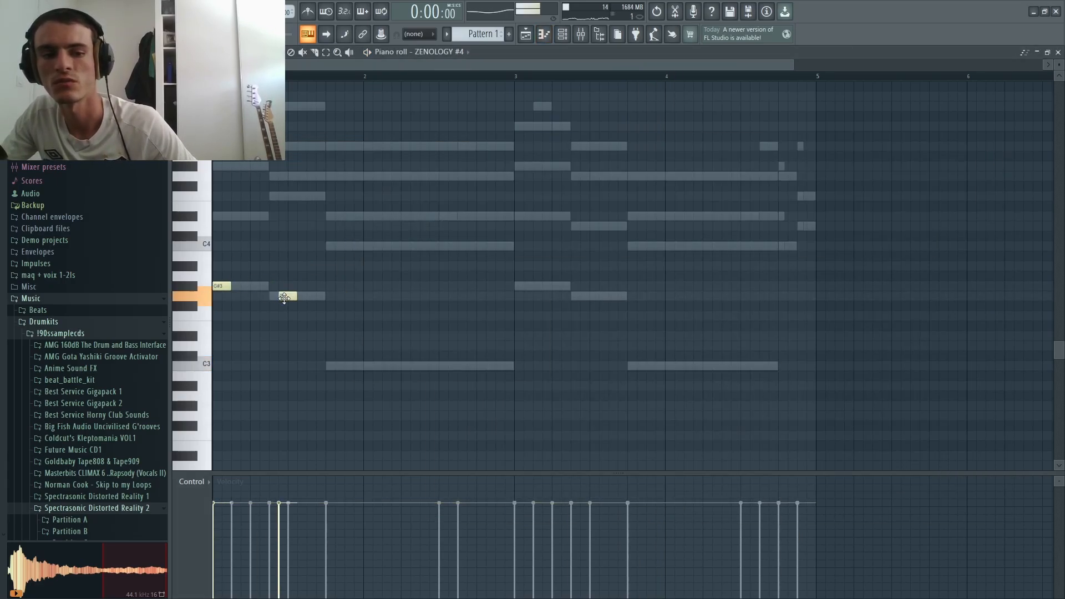
pyautogui.click(328, 366)
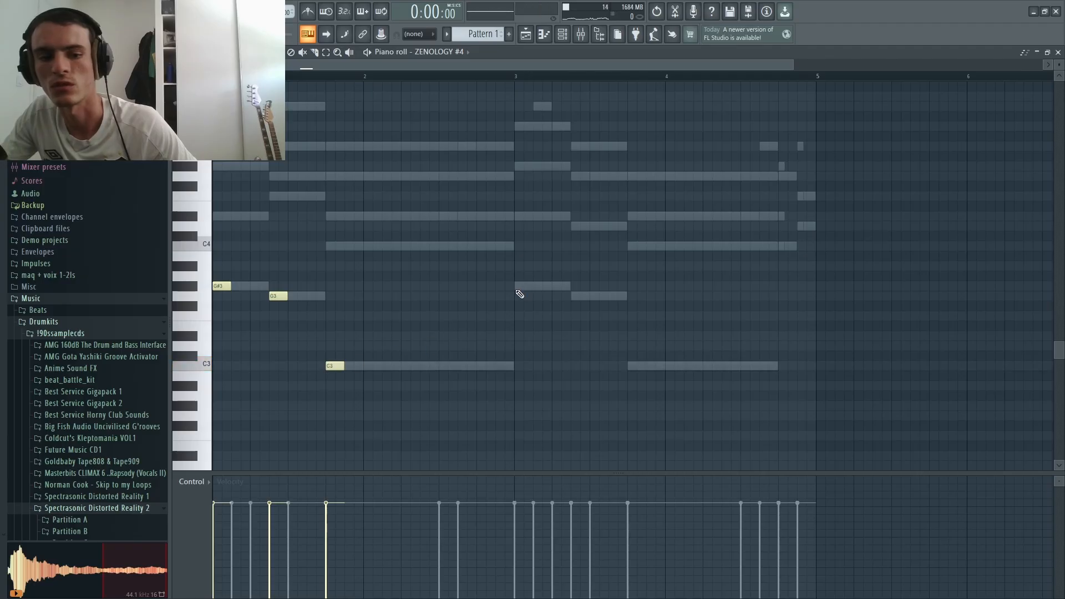
pyautogui.hotkey('ctrl', 'l')
pyautogui.rightClick(647, 286)
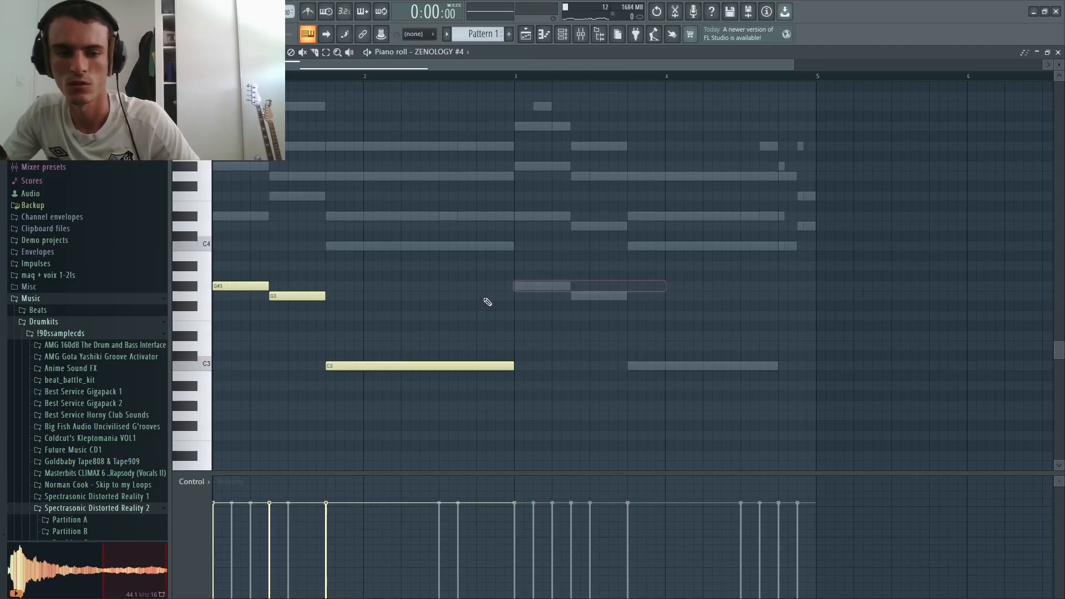
# Step: Try the three ZENOLOGY #4 bass notes one octave higher
pyautogui.moveTo(468, 252); pyautogui.dragTo(253, 413)
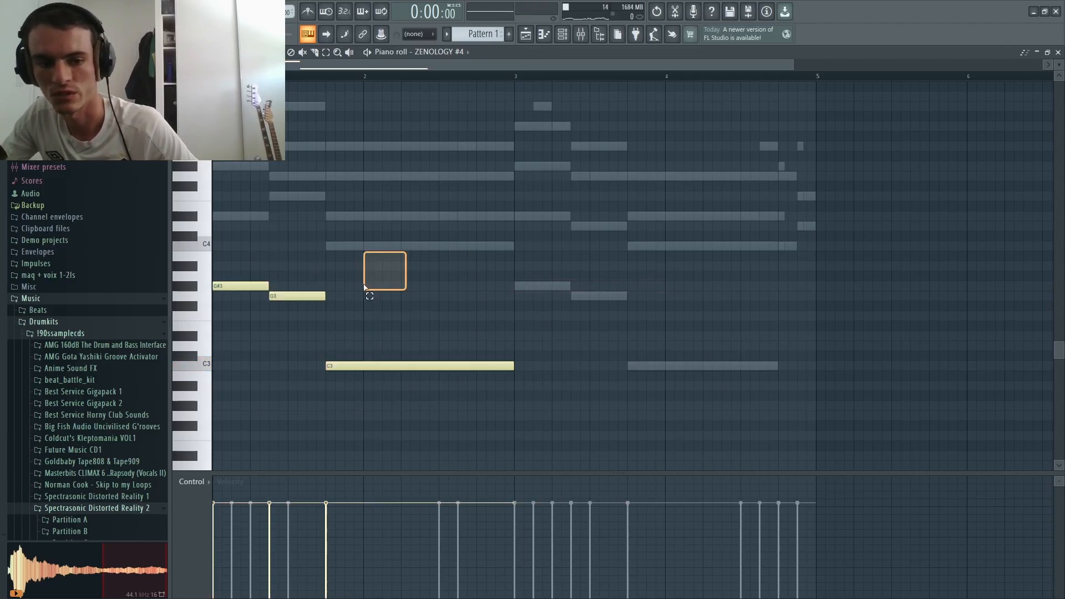
pyautogui.moveTo(365, 285); pyautogui.dragTo(197, 418)
pyautogui.scroll(1, 236, 193)
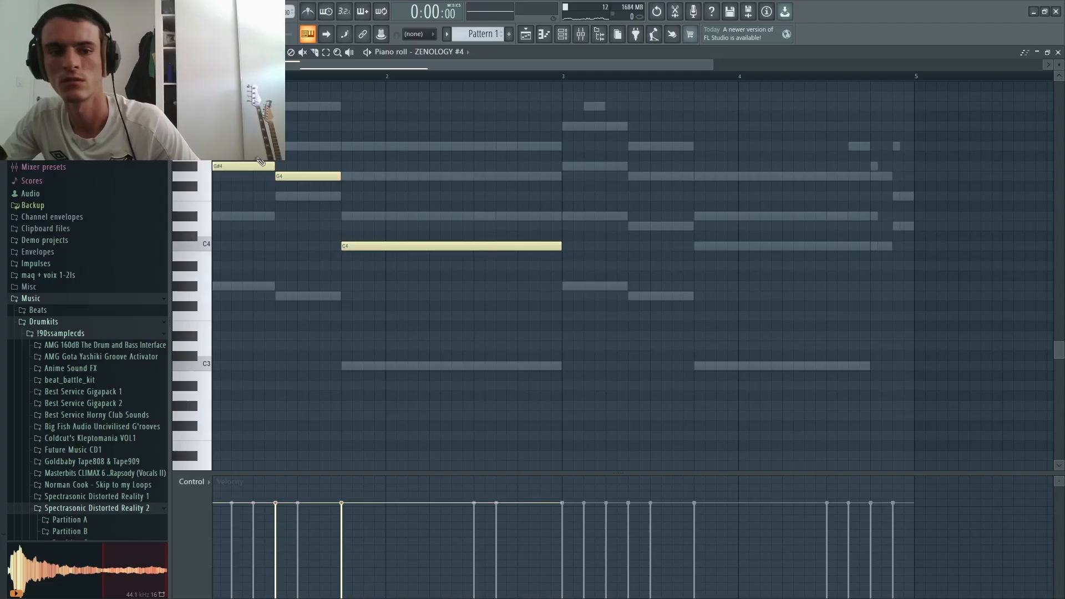
pyautogui.scroll(-2, 398, 302)
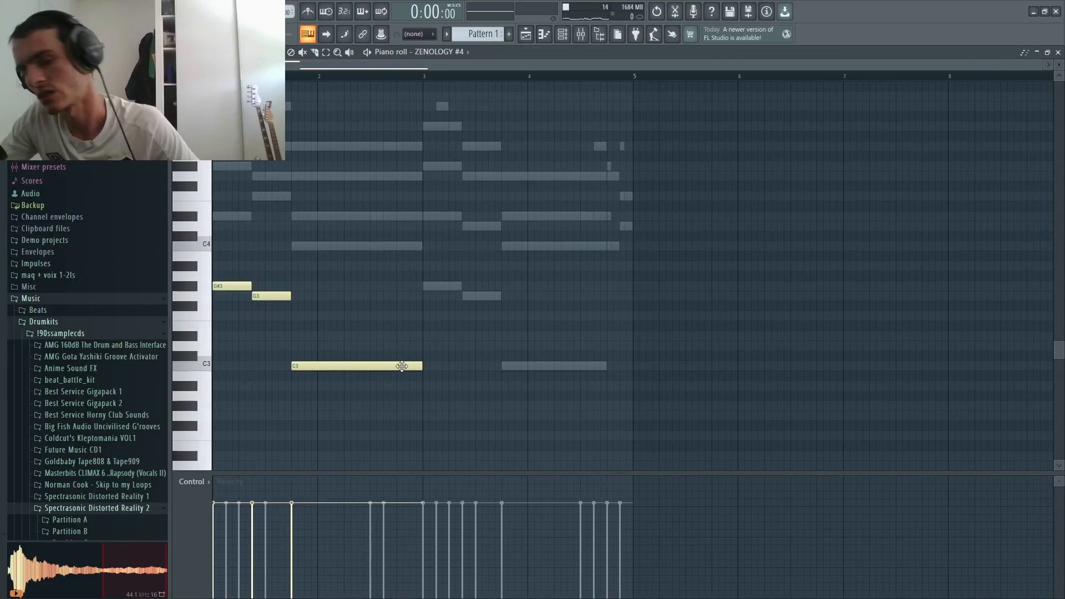
pyautogui.scroll(2, 272, 265)
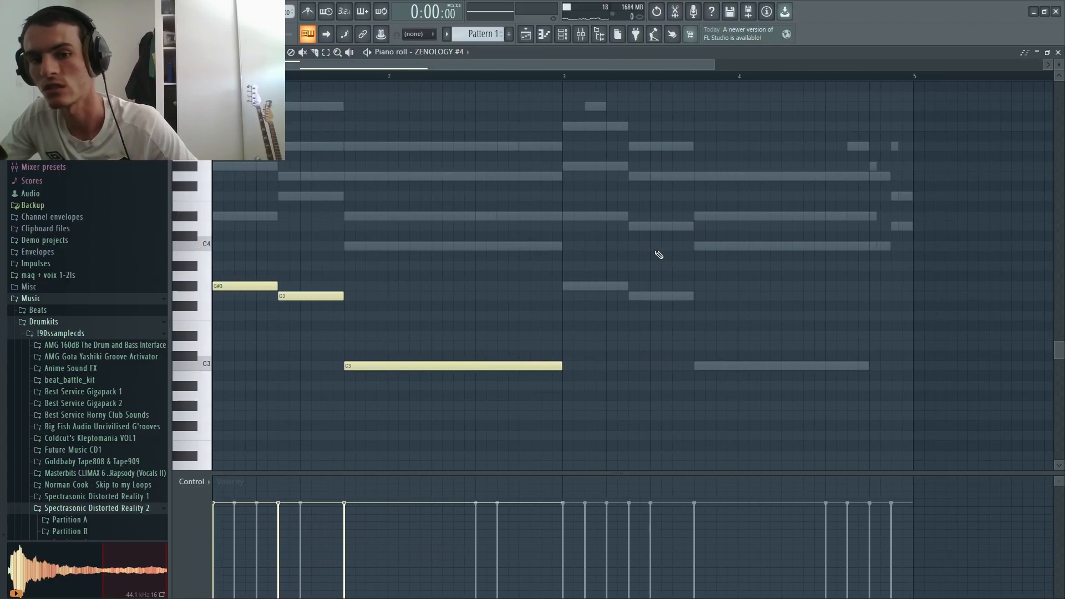
# Step: Duplicate the two-bar G#3, G3, C3 bass phrase into bars 3 and 4 of ZENOLOGY #4
pyautogui.scroll(-2, 654, 253)
pyautogui.moveTo(513, 228); pyautogui.dragTo(218, 386)
pyautogui.hotkey('ctrl', 'b')
pyautogui.hotkey('ctrl', 'd')
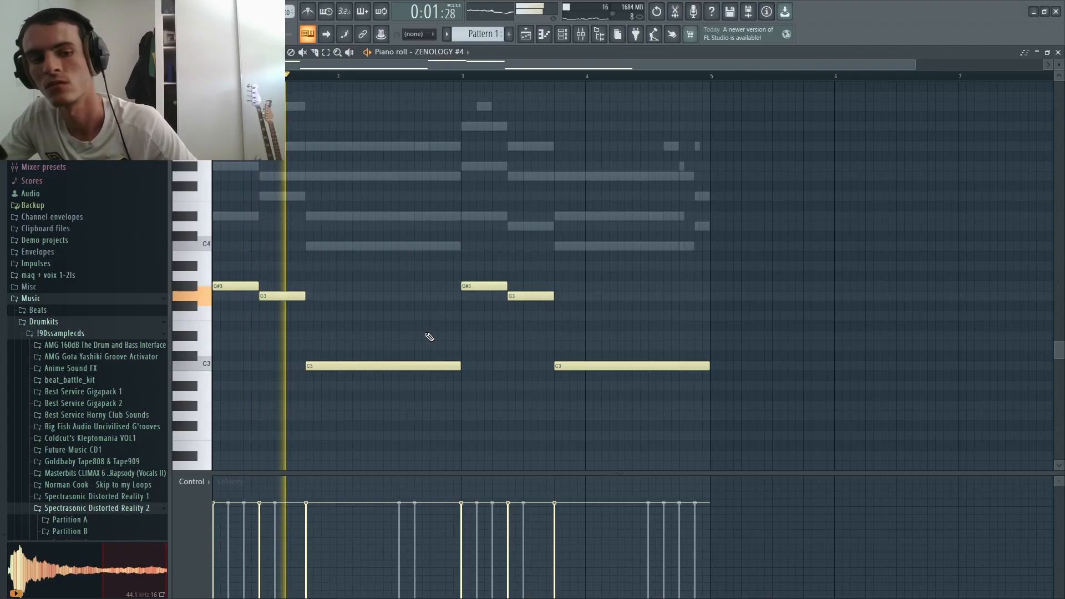
# Step: Raise both long C3 bass notes an octave to C4 and return the first one to C3
pyautogui.moveTo(441, 358); pyautogui.dragTo(767, 371)
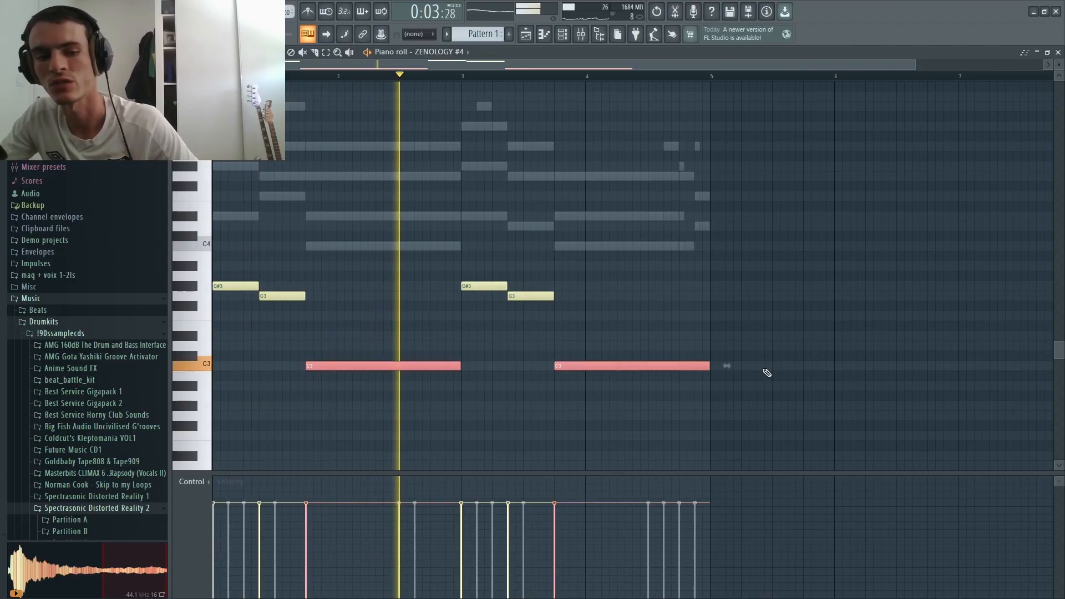
pyautogui.hotkey('ctrl', 'Up')
pyautogui.hotkey('ctrl', 'd')
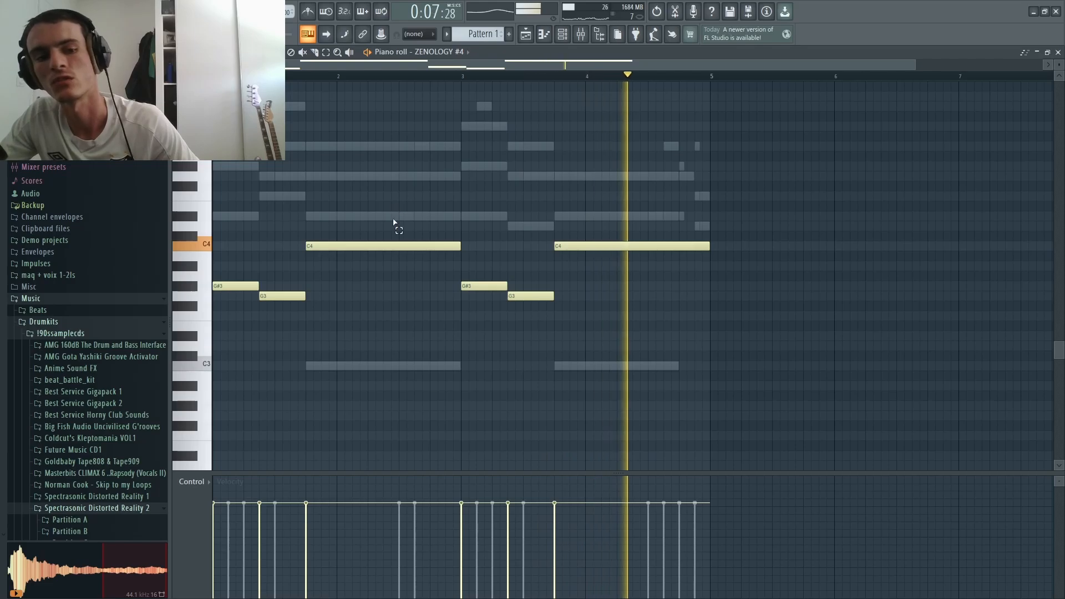
pyautogui.moveTo(394, 224); pyautogui.dragTo(409, 286)
pyautogui.hotkey('ctrl', 'Down')
pyautogui.hotkey('ctrl', 'd')
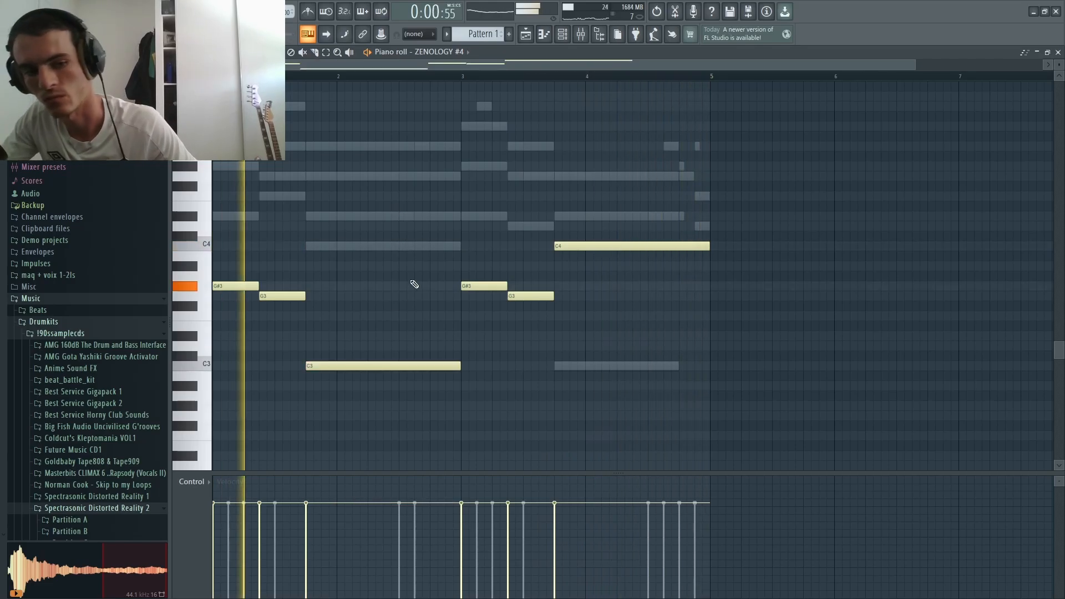
# Step: Shorten the last C4 to match the chord and add short C3 and D3 notes filling bar 4 to its end
pyautogui.scroll(2, 706, 246)
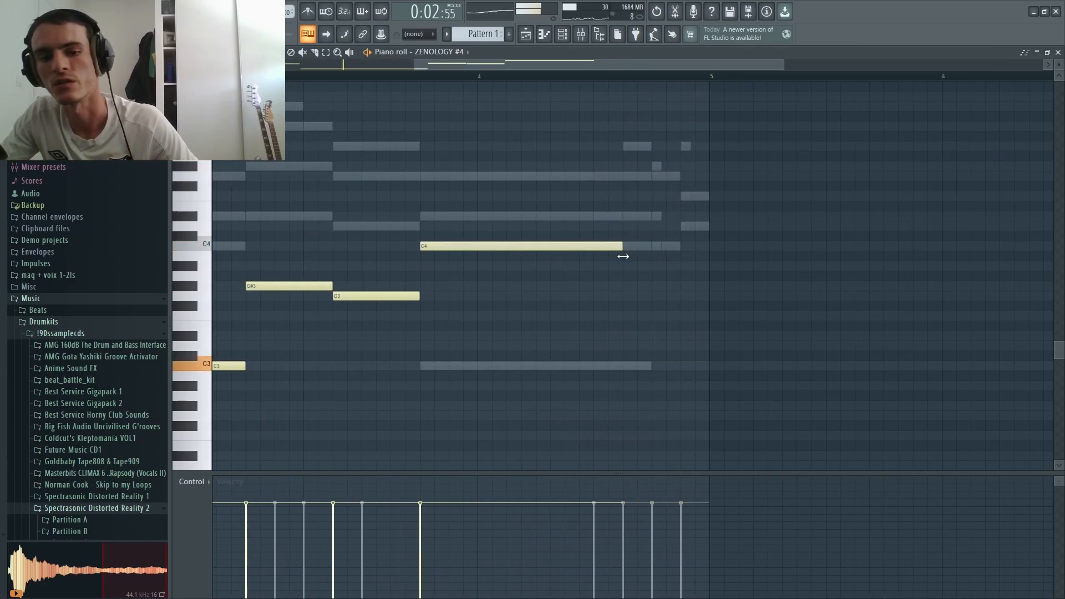
pyautogui.moveTo(681, 227); pyautogui.dragTo(678, 295)
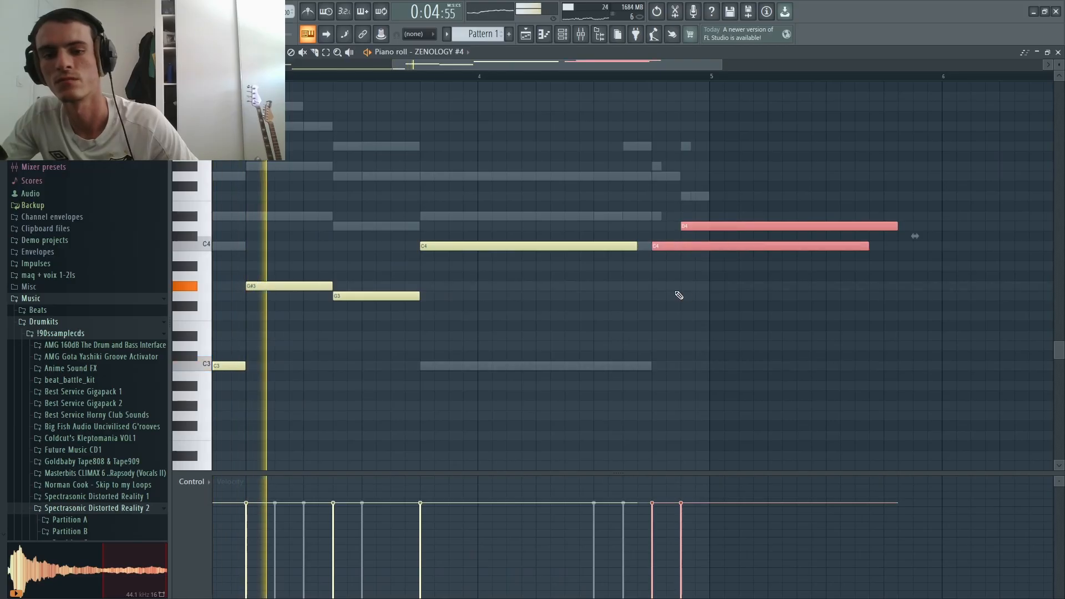
pyautogui.hotkey('ctrl', 'l')
pyautogui.hotkey('ctrl', 'Down')
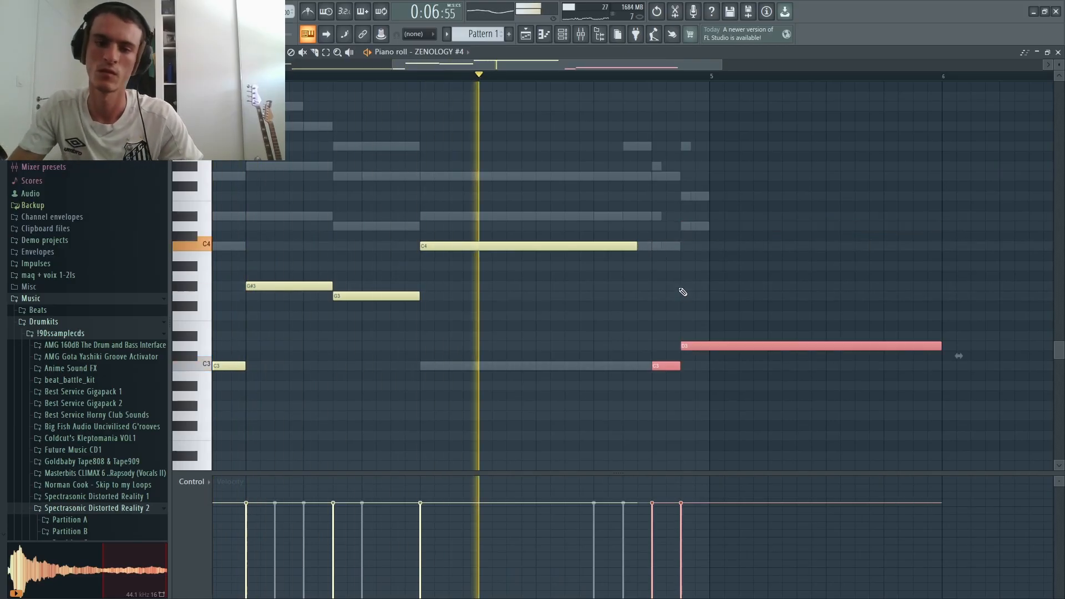
pyautogui.keyDown('ctrl'); pyautogui.click(680, 289); pyautogui.keyUp('ctrl')
pyautogui.moveTo(679, 289); pyautogui.dragTo(658, 374)
pyautogui.moveTo(697, 330); pyautogui.dragTo(711, 355)
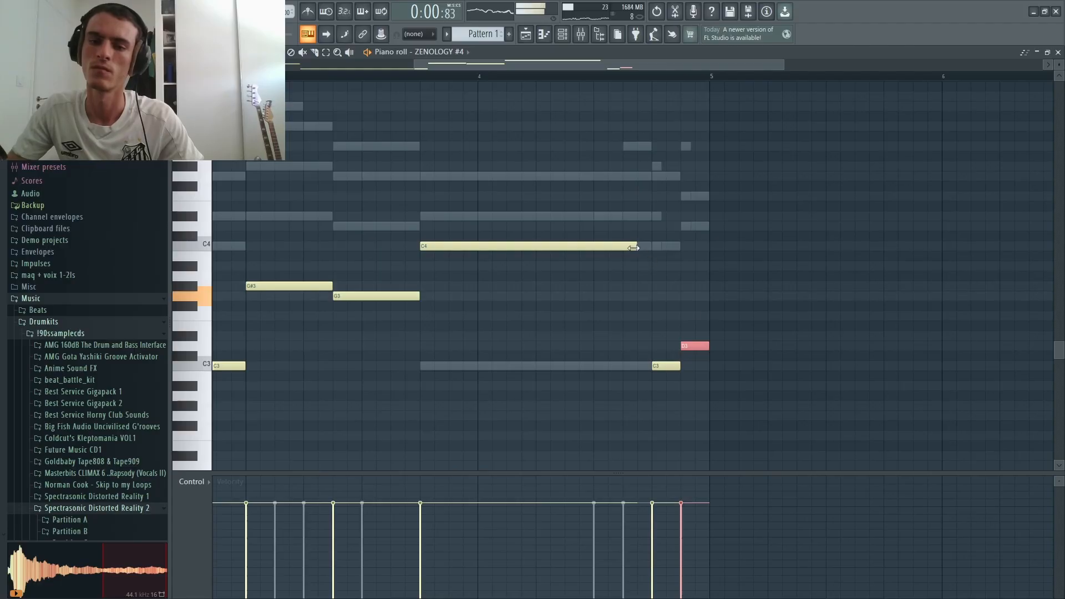
pyautogui.scroll(-3, 648, 237)
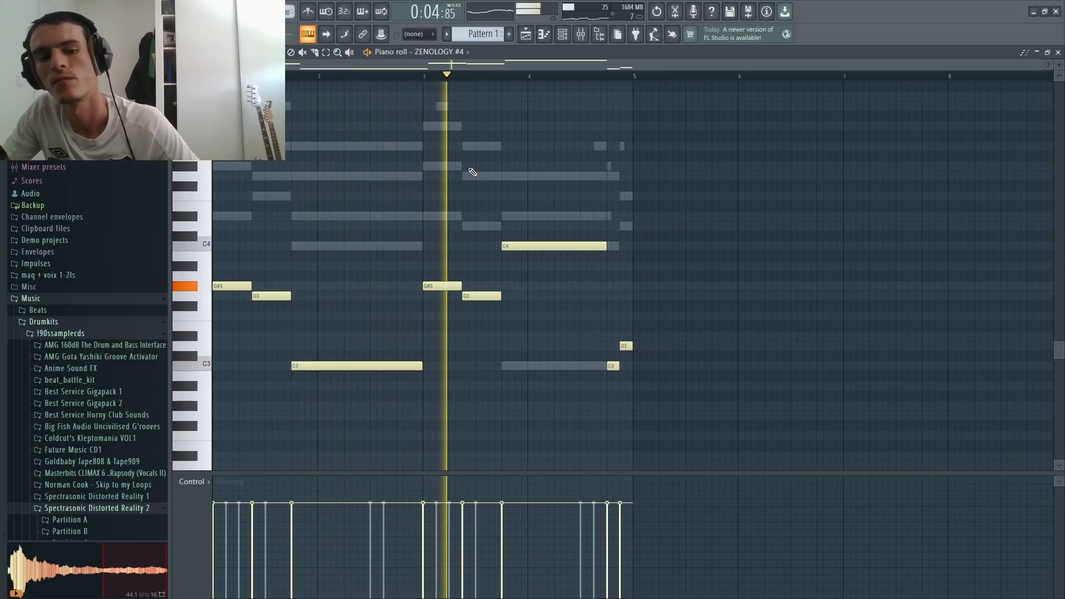
# Step: Show the channel rack and play the pattern to check the ZENOLOGY #4 bass in the mix
pyautogui.press('F6')
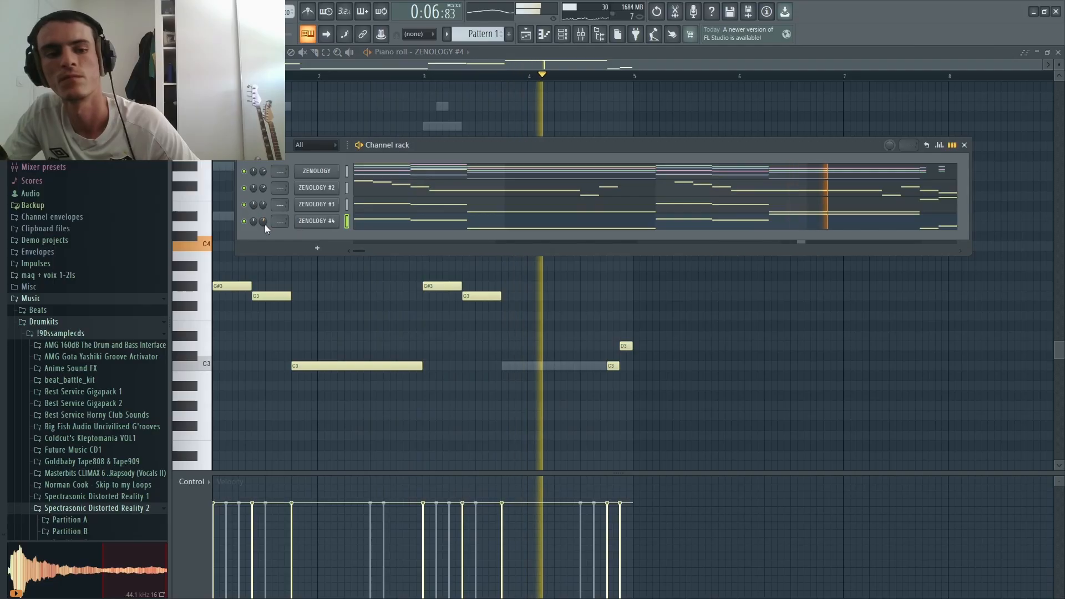
pyautogui.press('space')
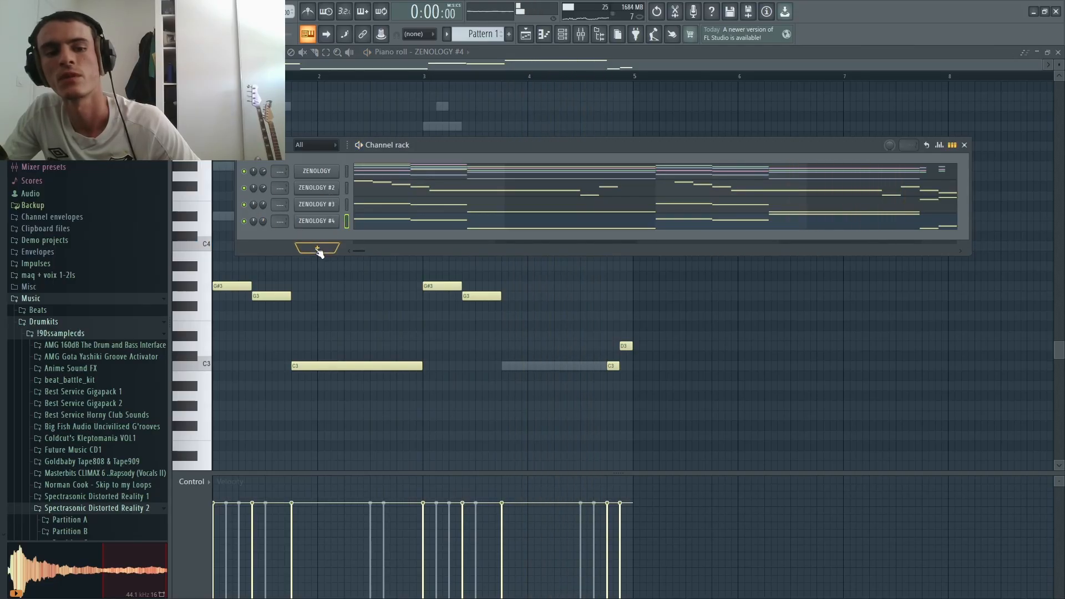
pyautogui.press('space')
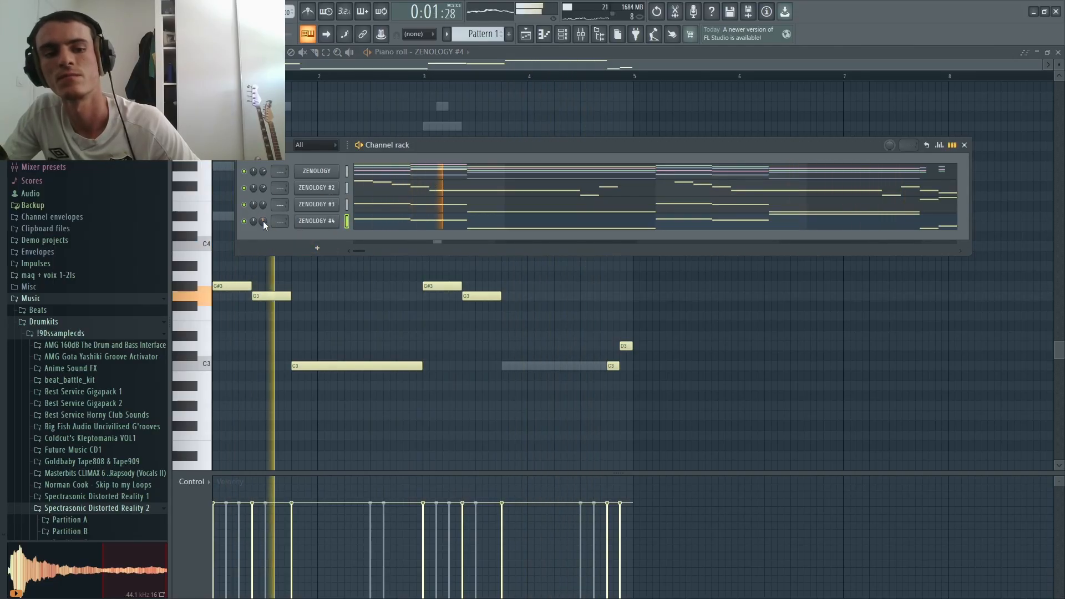
pyautogui.press('space')
# Step: Audition synth and electric bass presets on ZENOLOGY #4 during playback, load Pick Bass 1 and return to the piano roll
pyautogui.click(330, 223)
pyautogui.press('space')
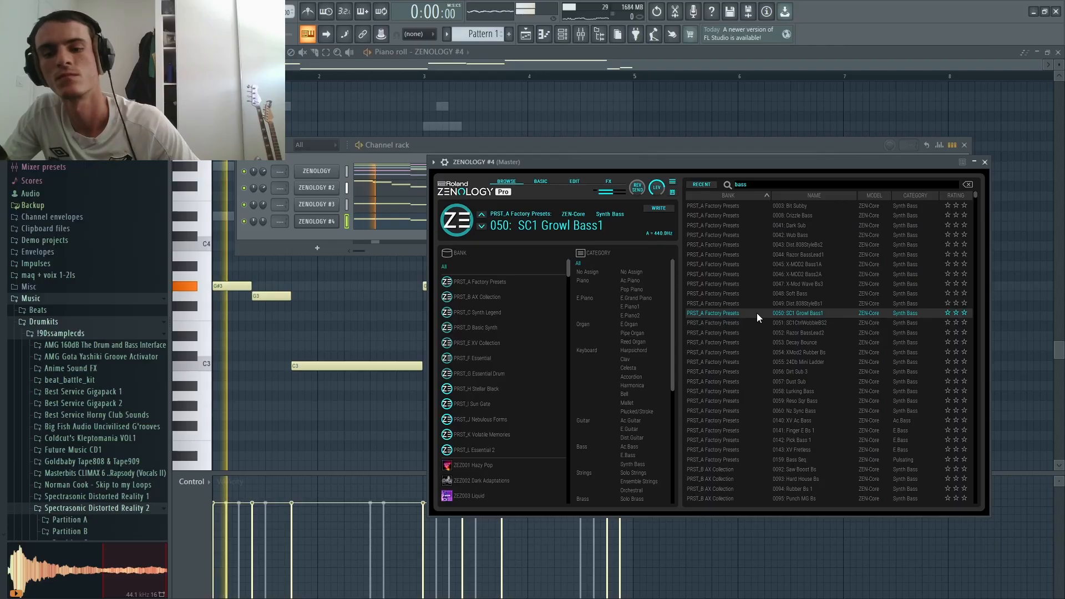
pyautogui.press('space')
pyautogui.press('space')
pyautogui.click(796, 324)
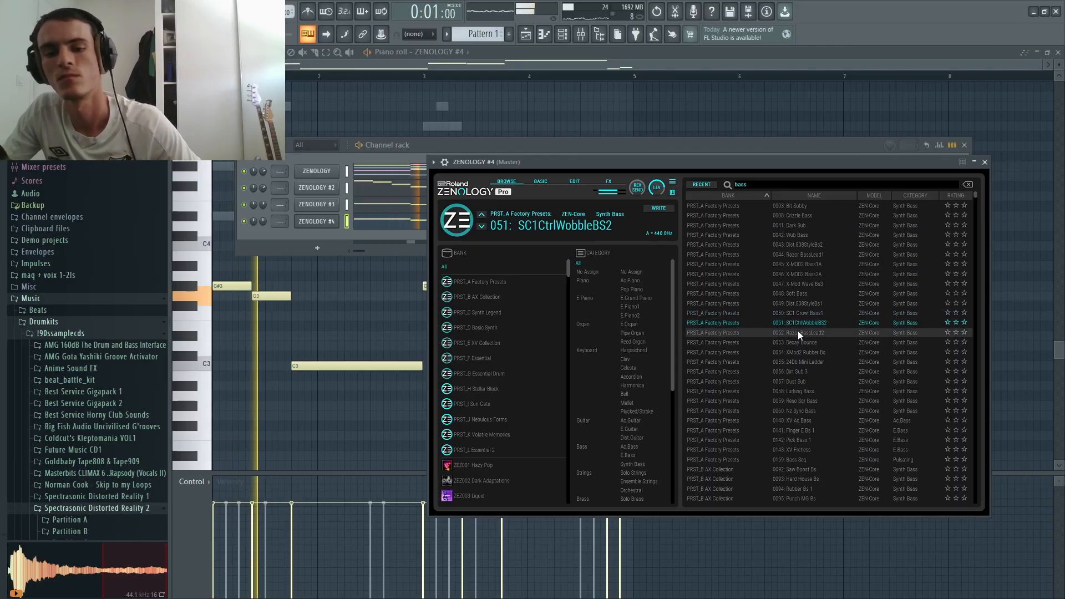
pyautogui.click(797, 330)
pyautogui.scroll(-3, 798, 331)
pyautogui.click(801, 342)
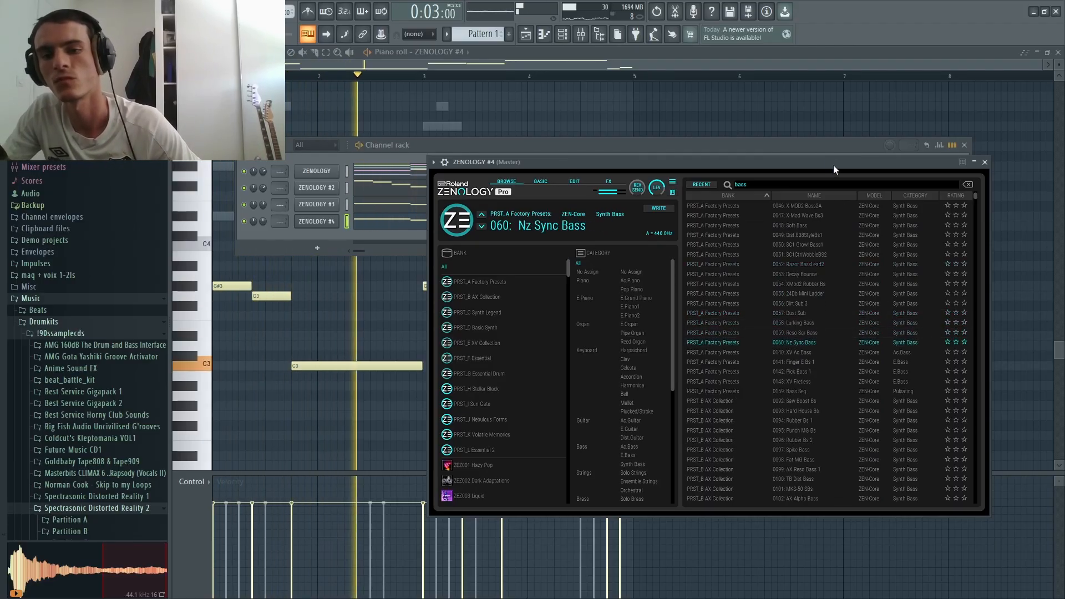
pyautogui.moveTo(833, 165); pyautogui.dragTo(810, 141)
pyautogui.click(813, 337)
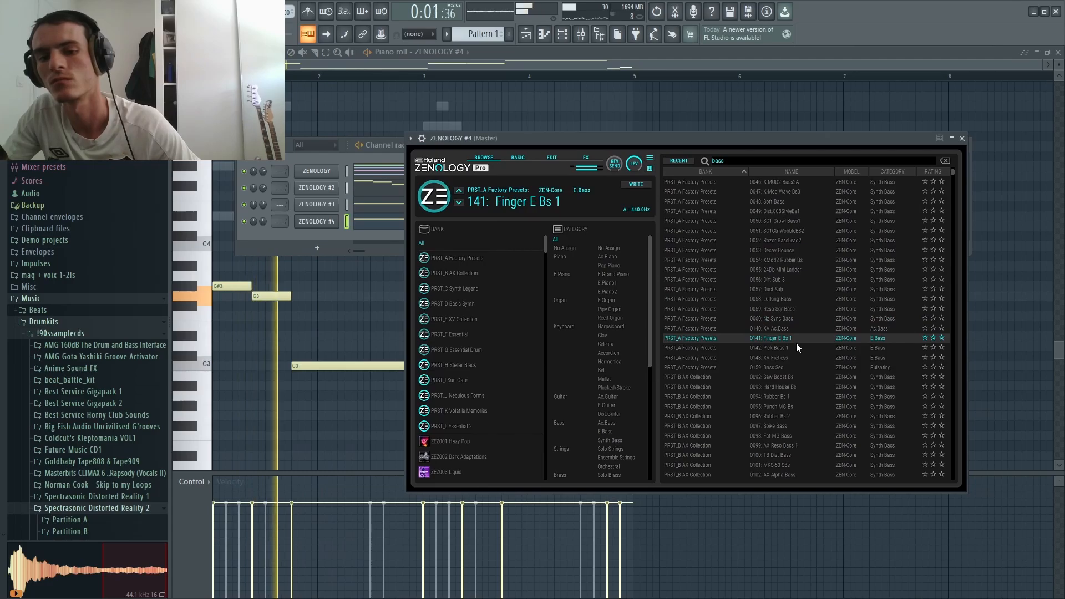
pyautogui.click(794, 347)
pyautogui.press('space')
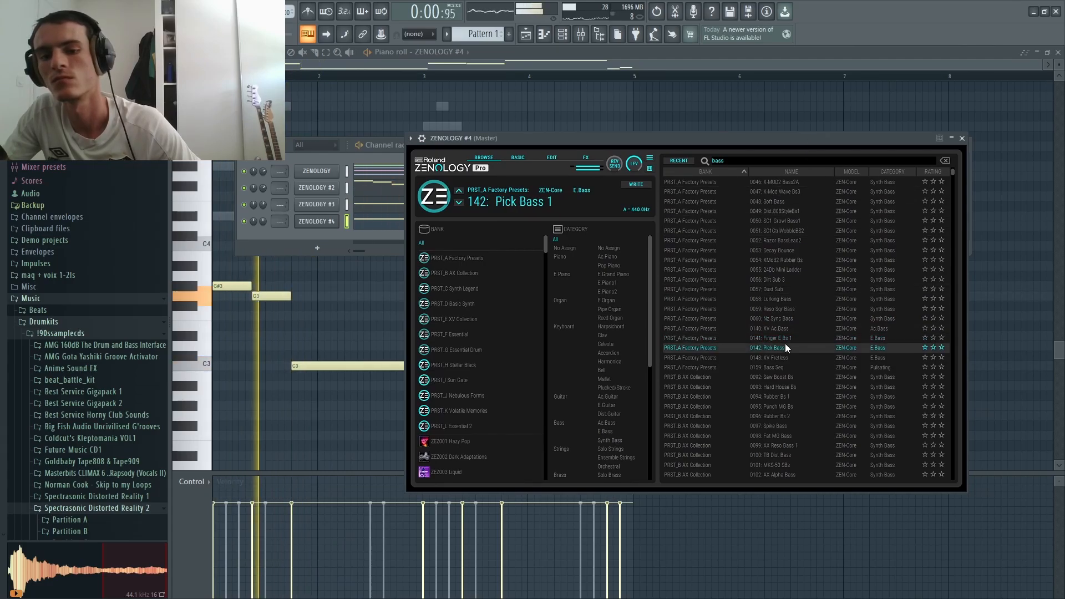
pyautogui.keyDown('ctrl'); pyautogui.click(356, 289); pyautogui.keyUp('ctrl')
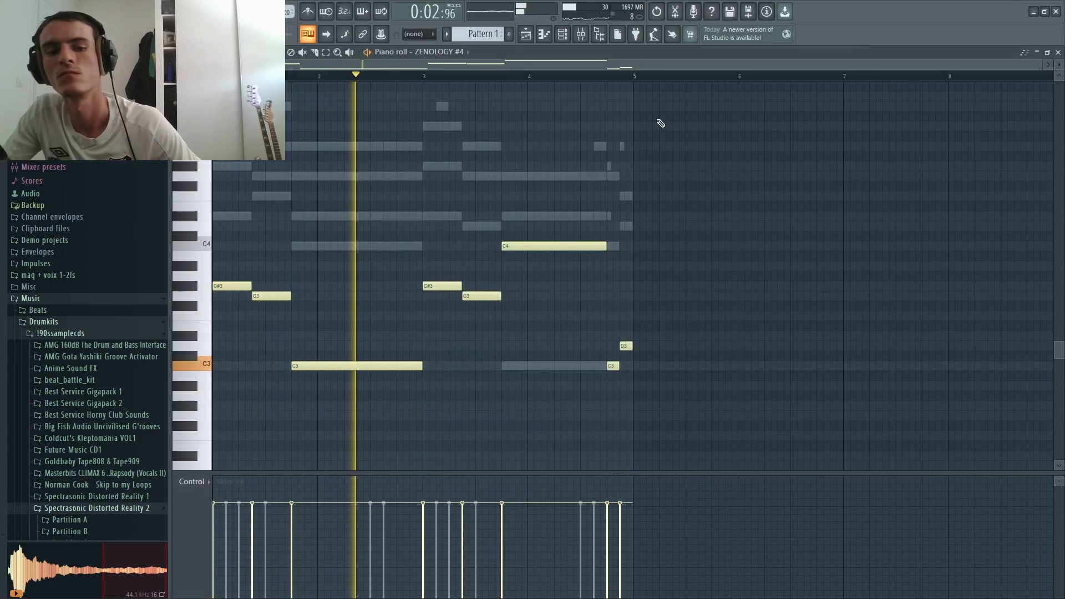
# Step: Clone the original ZENOLOGY chord channel, search its presets for "piano" and load FM EP 2 on the copy
pyautogui.click(562, 35)
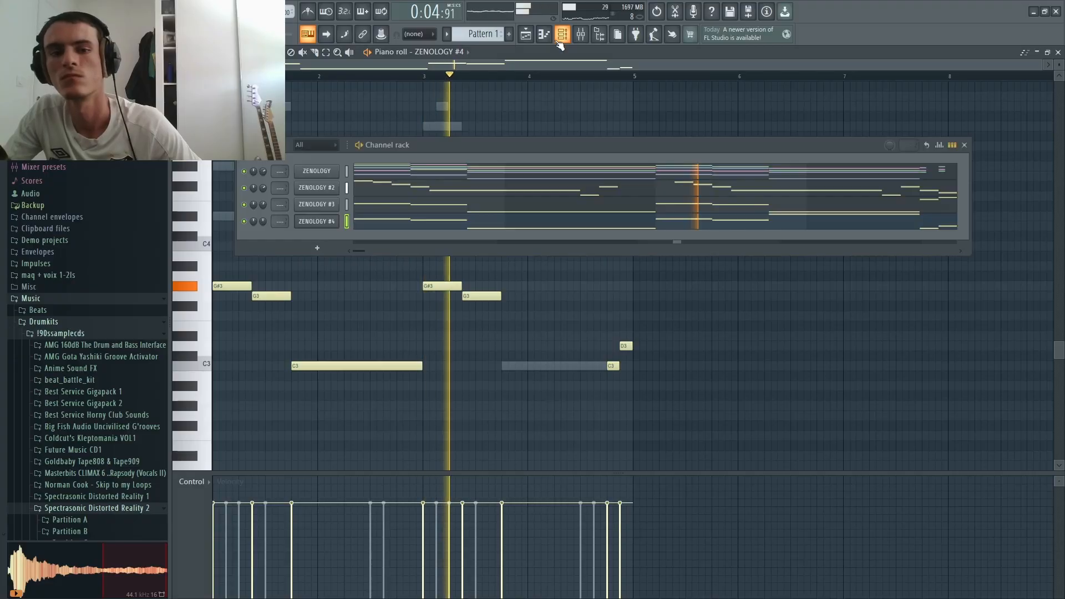
pyautogui.click(314, 249)
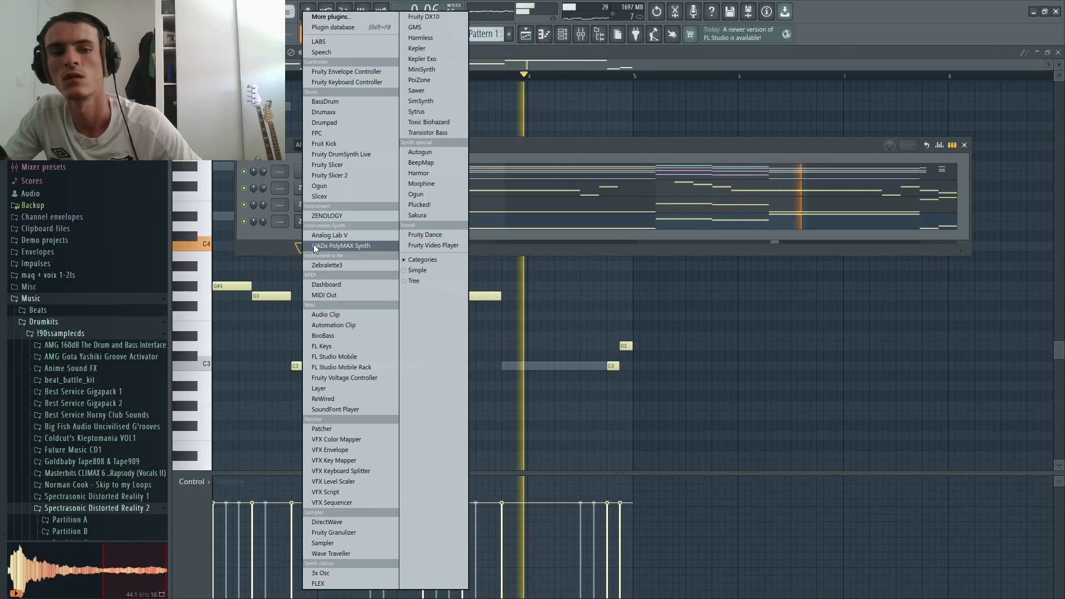
pyautogui.click(279, 248)
pyautogui.rightClick(318, 178)
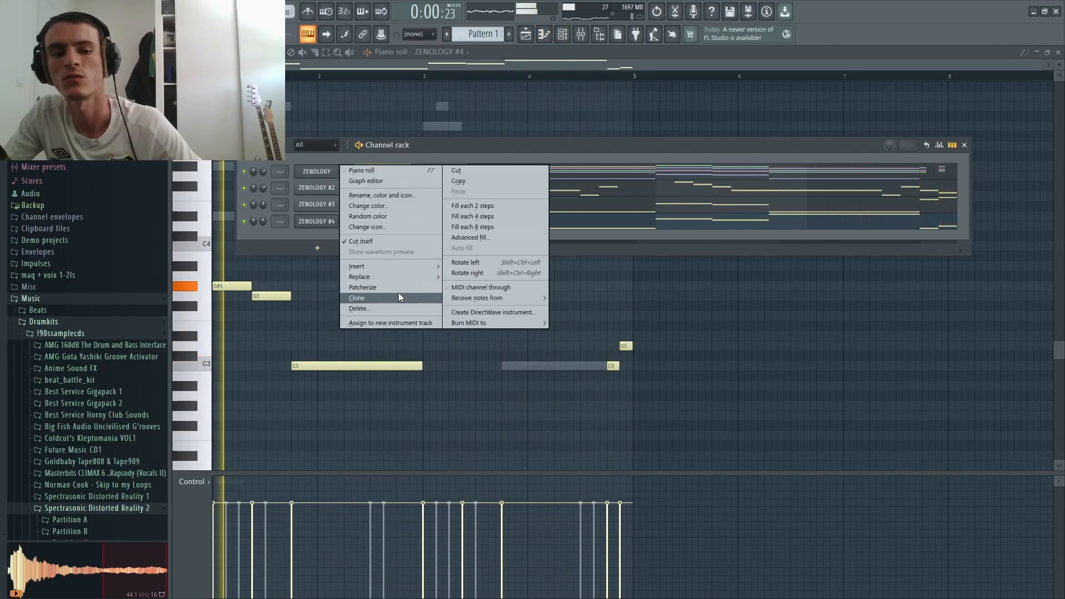
pyautogui.click(380, 299)
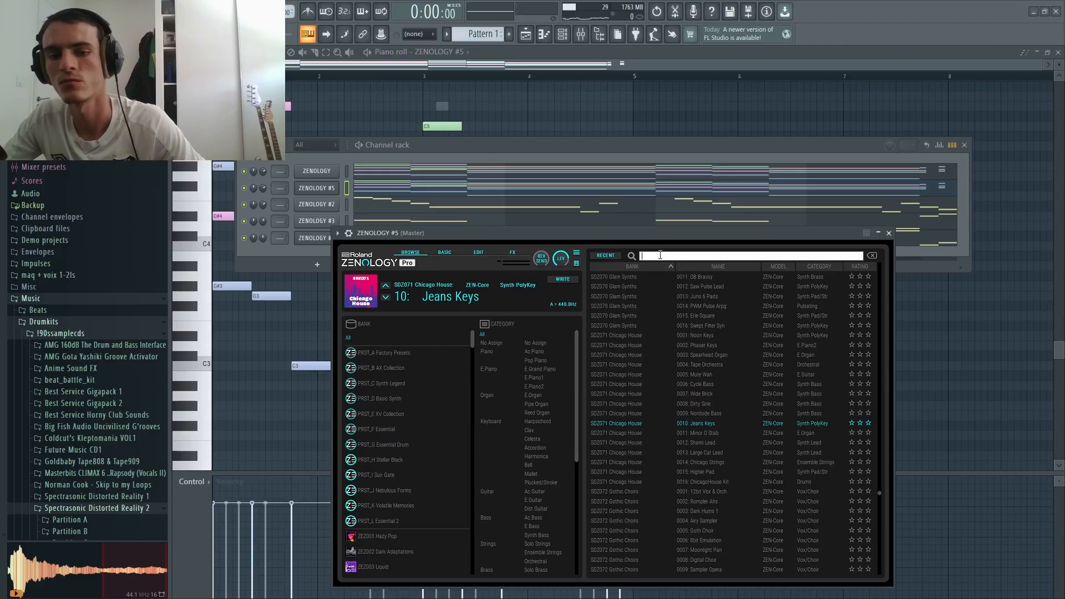
pyautogui.write('piano')
pyautogui.doubleClick(763, 336)
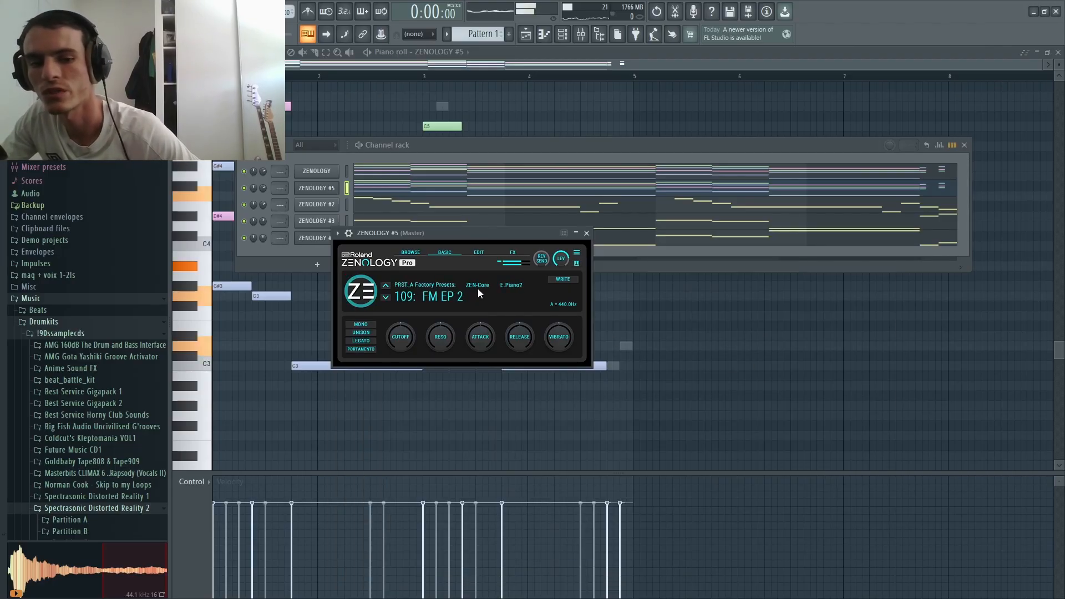
# Step: Transpose all chord notes in the ZENOLOGY #5 piano roll up one octave and start playback
pyautogui.click(356, 185)
pyautogui.click(355, 186)
pyautogui.hotkey('ctrl', 'Up')
pyautogui.press('space')
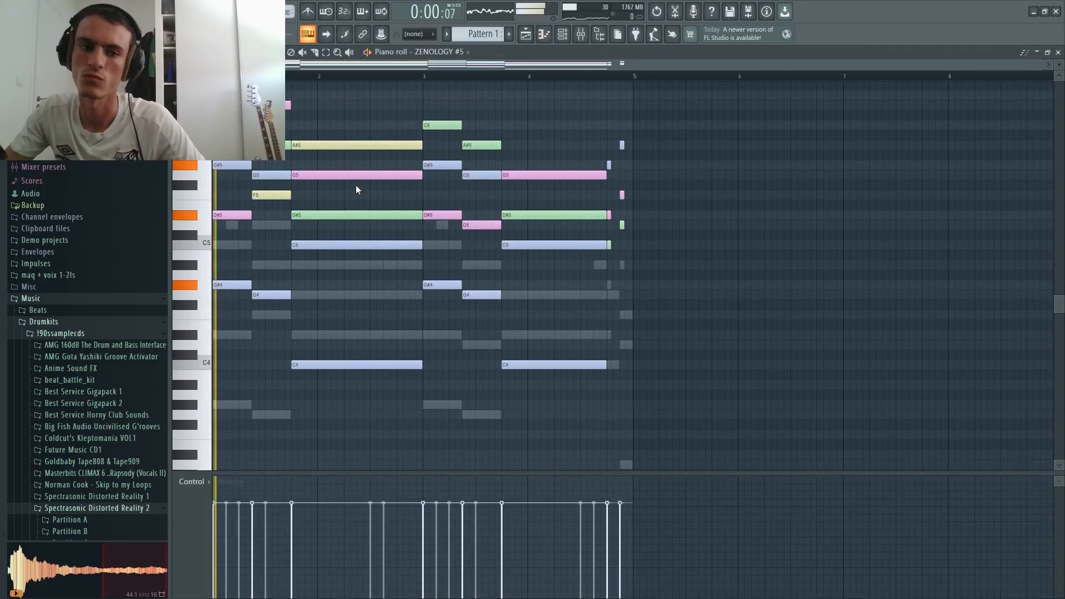
# Step: Remove the yellow notes and lower bar 1's D6 to D5 in the ZENOLOGY #5 chords while checking them in playback
pyautogui.scroll(3, 356, 190)
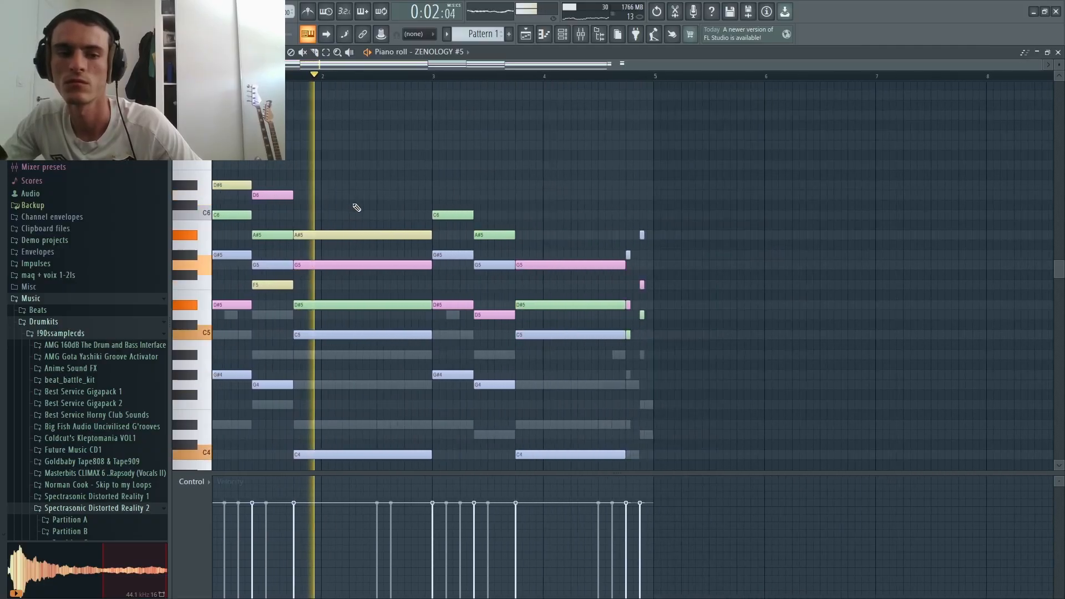
pyautogui.scroll(-2, 357, 207)
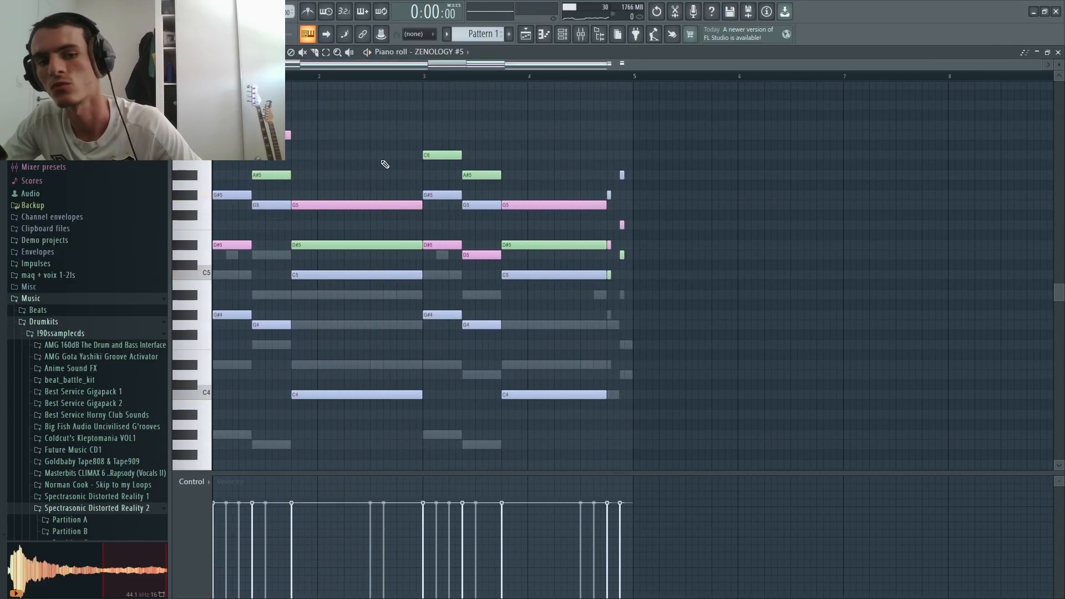
pyautogui.press('space')
pyautogui.press('space')
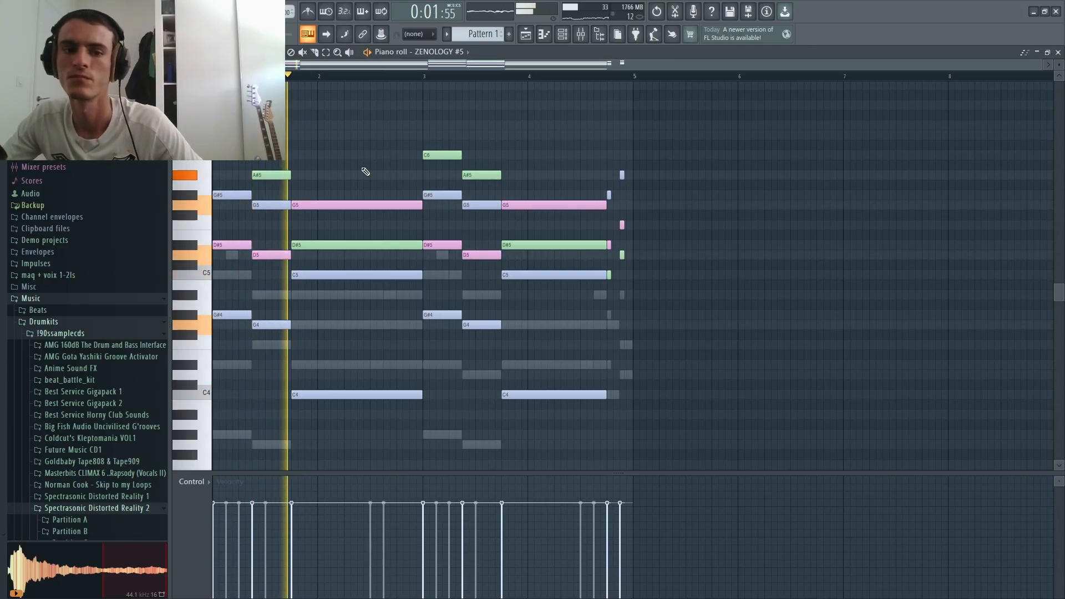
# Step: Raise the two long C5 notes in the ZENOLOGY #5 chords by one octave to C6 during playback
pyautogui.moveTo(556, 275); pyautogui.dragTo(309, 278)
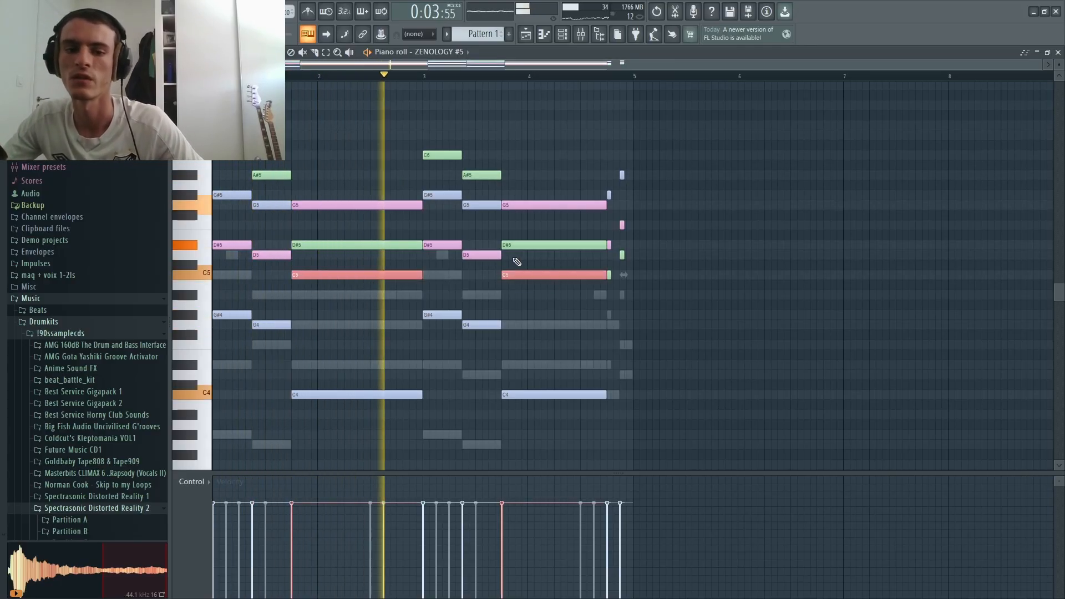
pyautogui.hotkey('ctrl', 'Up')
pyautogui.keyDown('ctrl'); pyautogui.click(511, 133); pyautogui.keyUp('ctrl')
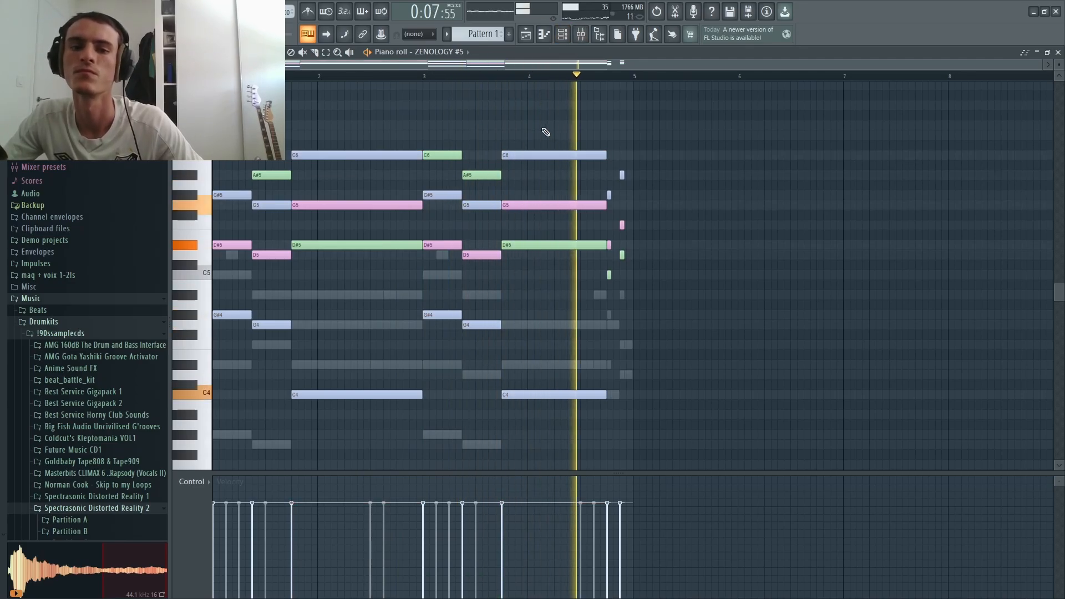
pyautogui.keyDown('ctrl'); pyautogui.click(539, 155); pyautogui.keyUp('ctrl')
pyautogui.keyDown('ctrl'); pyautogui.keyDown('shift'); pyautogui.click(382, 158); pyautogui.keyUp('shift'); pyautogui.keyUp('ctrl')
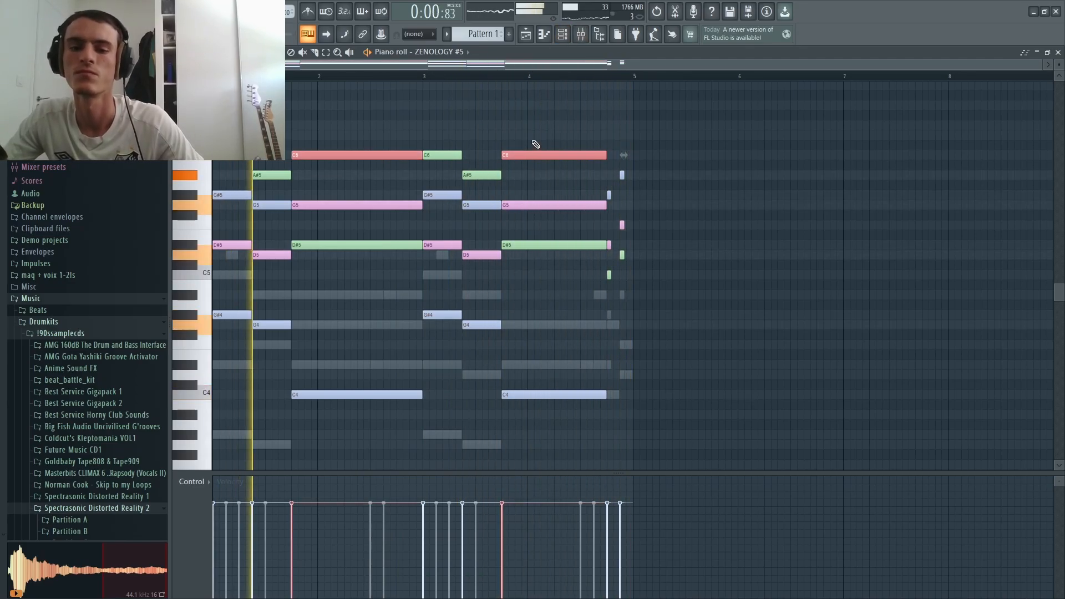
# Step: Double the short D#5 and F5 notes at the end of bar 4 one octave higher, at D#6 and F6
pyautogui.keyDown('ctrl'); pyautogui.click(617, 216); pyautogui.keyUp('ctrl')
pyautogui.scroll(1, 617, 224)
pyautogui.scroll(3, 618, 225)
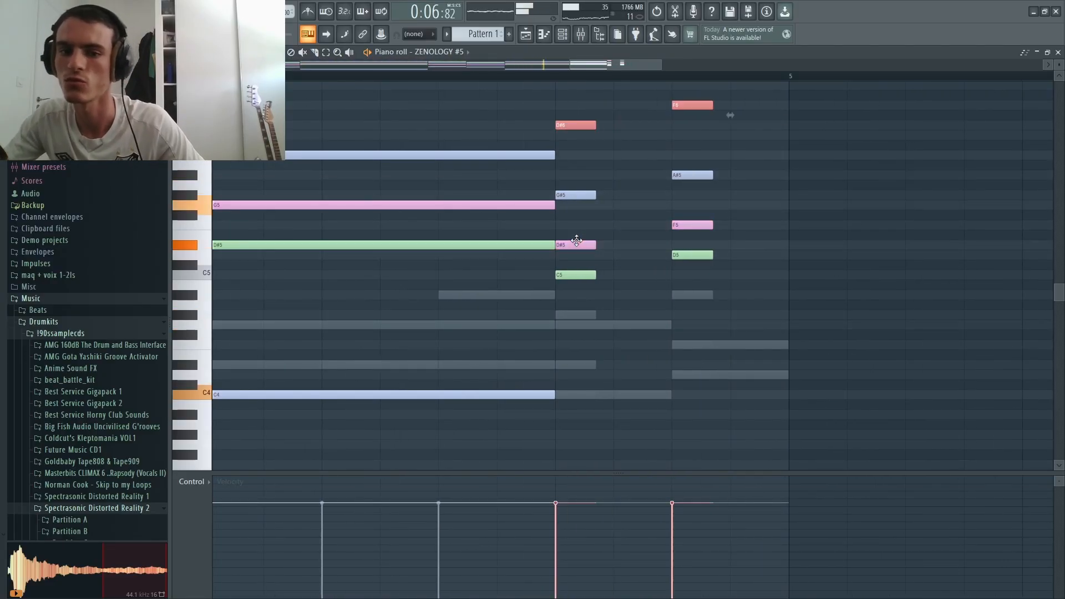
pyautogui.scroll(-3, 680, 330)
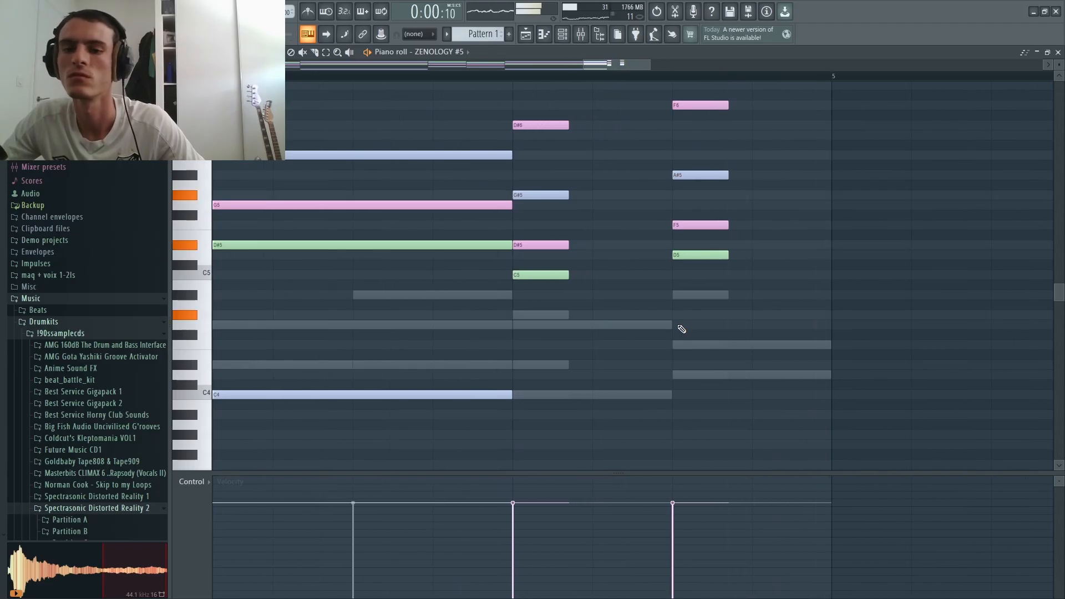
pyautogui.scroll(-4, 678, 332)
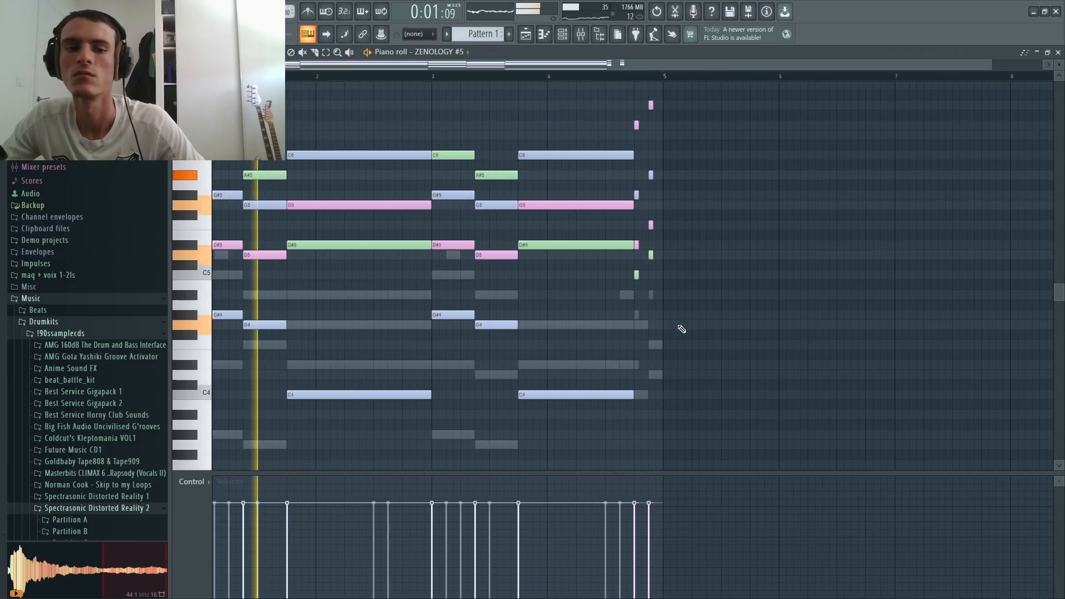
# Step: Load the AX Piano preset on the ZENOLOGY #5 channel and close the plugin window
pyautogui.click(569, 35)
pyautogui.click(306, 191)
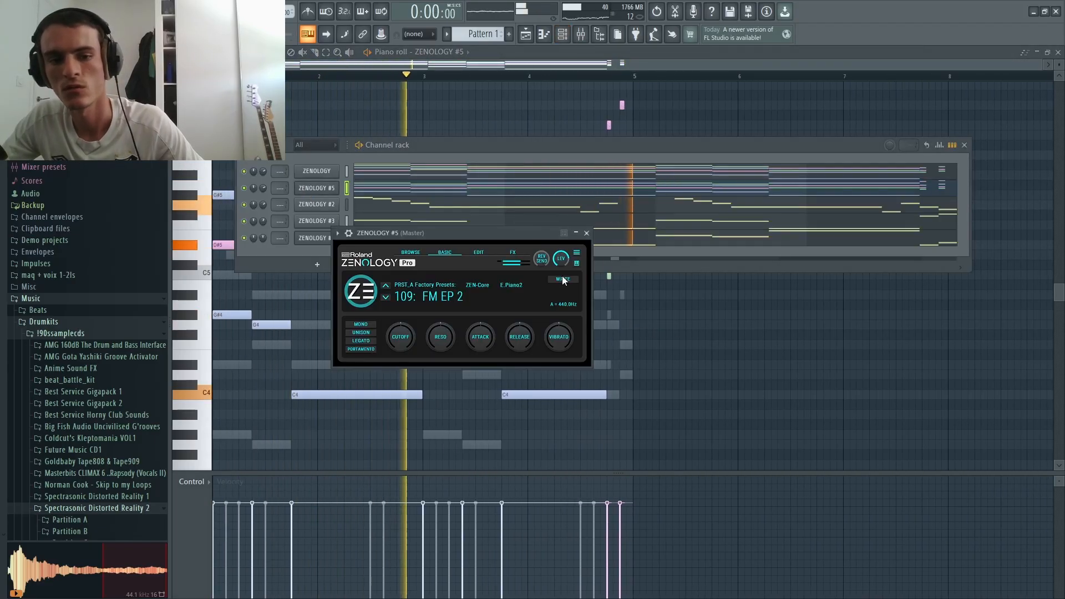
pyautogui.click(445, 300)
pyautogui.click(711, 345)
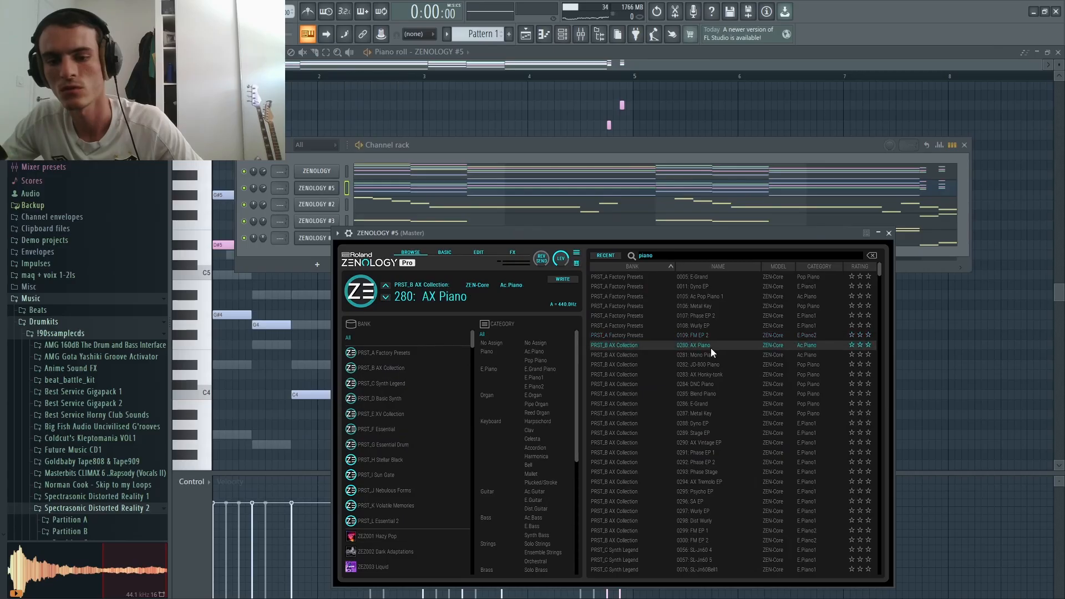
pyautogui.click(889, 233)
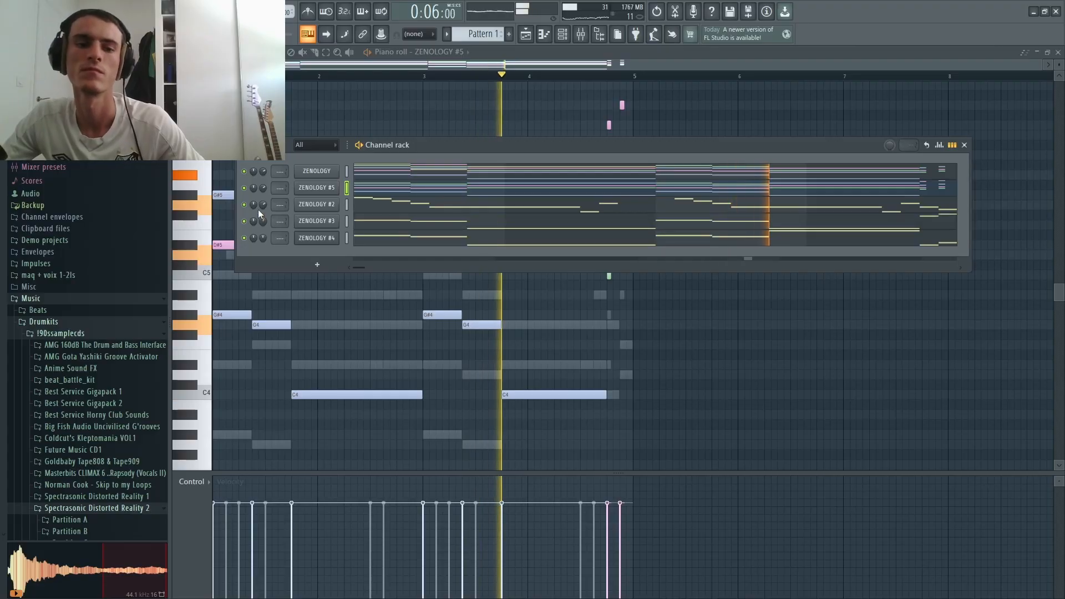
# Step: Clone the ZENOLOGY #5 channel and open the copy's empty piano roll
pyautogui.rightClick(332, 188)
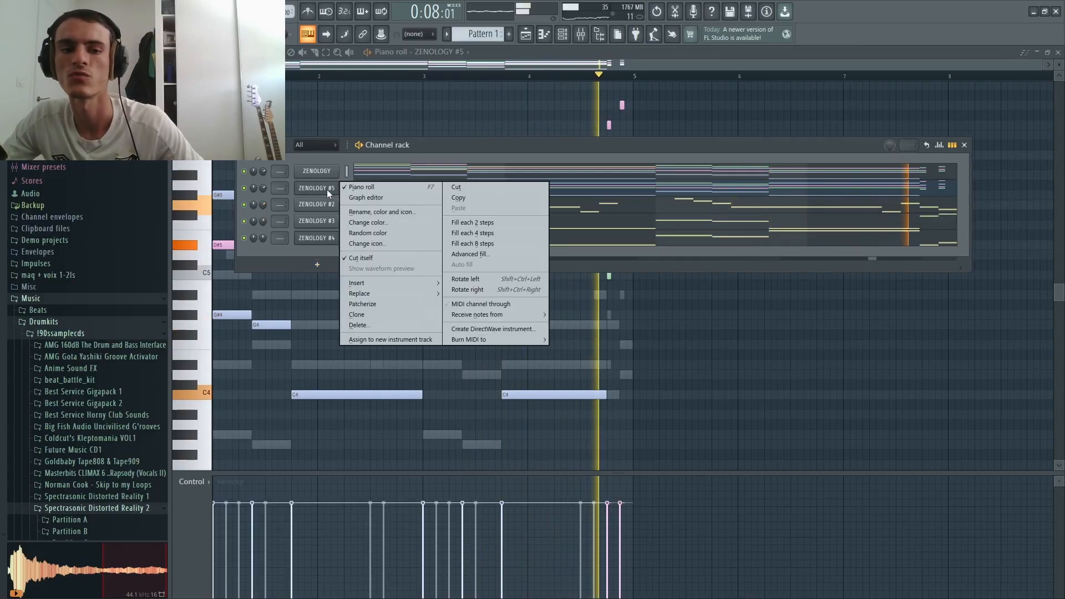
pyautogui.click(365, 317)
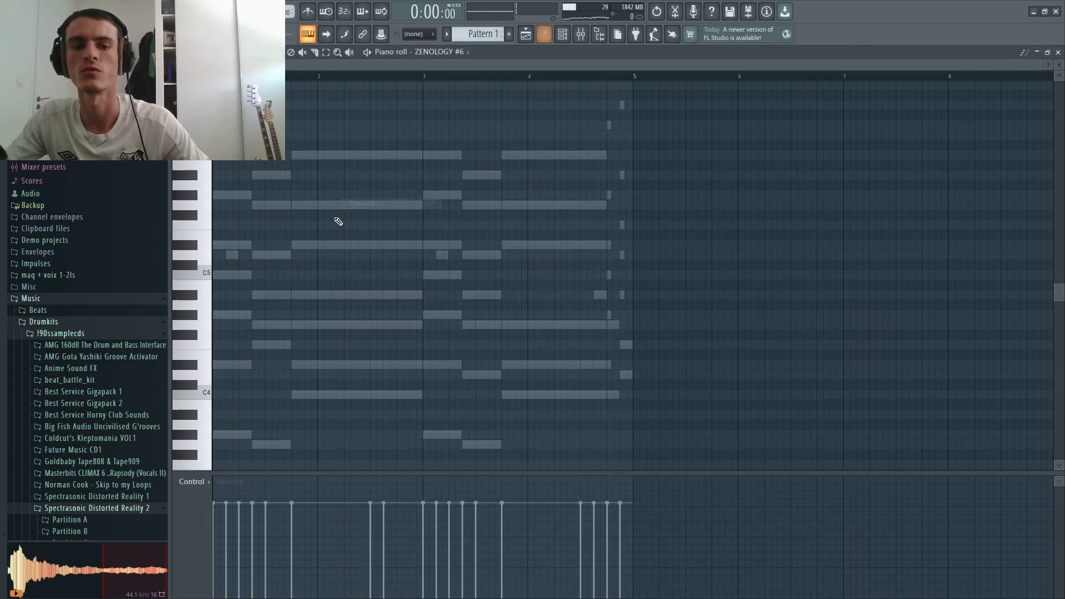
pyautogui.scroll(3, 250, 233)
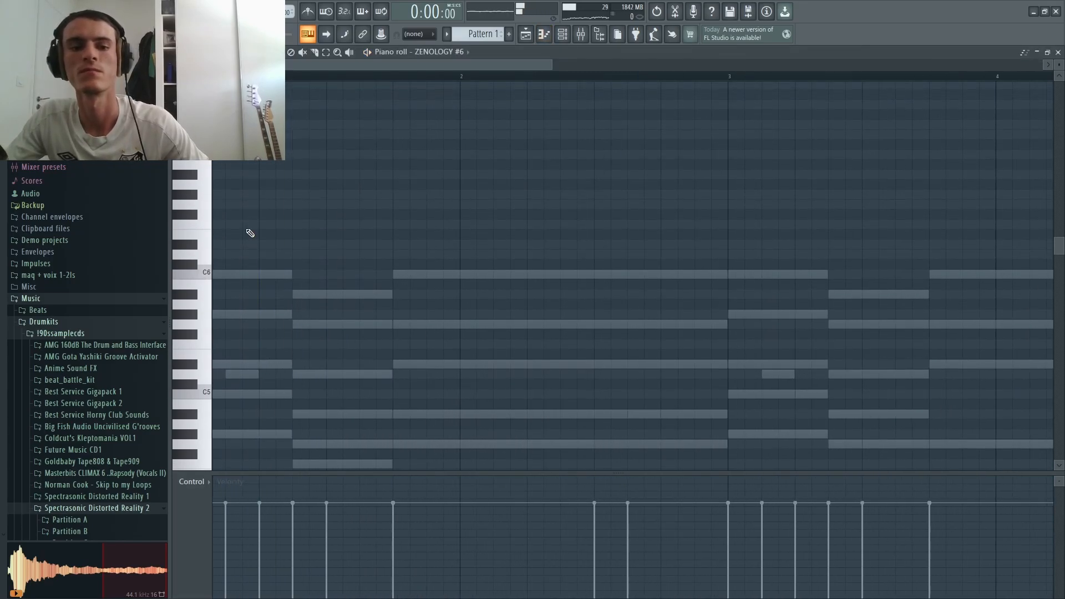
pyautogui.scroll(-3, 256, 236)
# Step: Shorten the F5, G5 and D5 melody notes at the end of bar 2, trimming D5 to stop before bar 3
pyautogui.scroll(4, 265, 245)
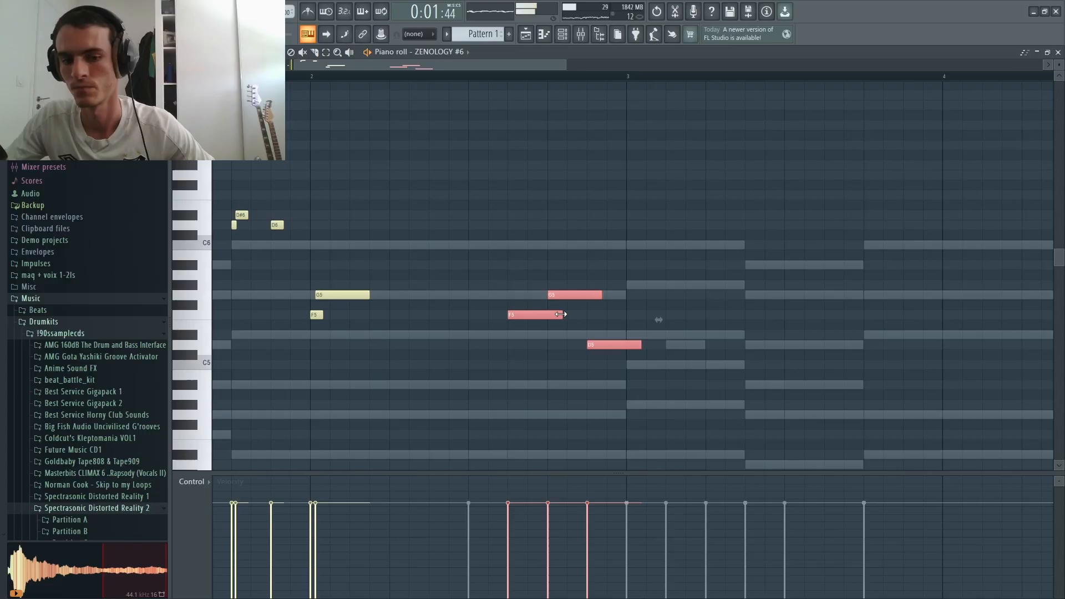
pyautogui.moveTo(561, 314); pyautogui.dragTo(556, 314)
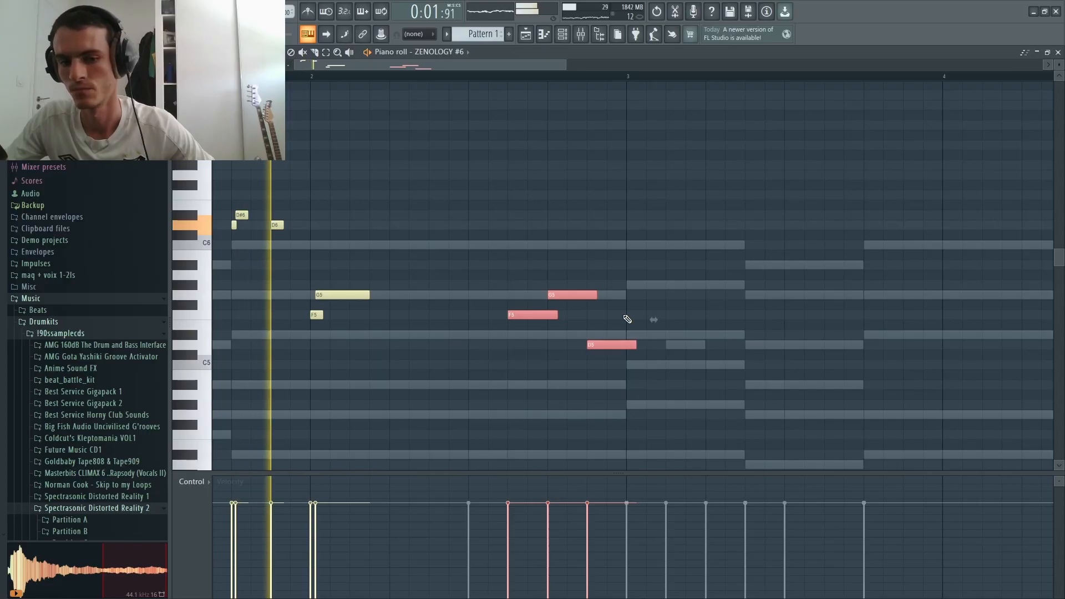
pyautogui.moveTo(628, 320); pyautogui.dragTo(621, 352)
pyautogui.scroll(-2, 613, 352)
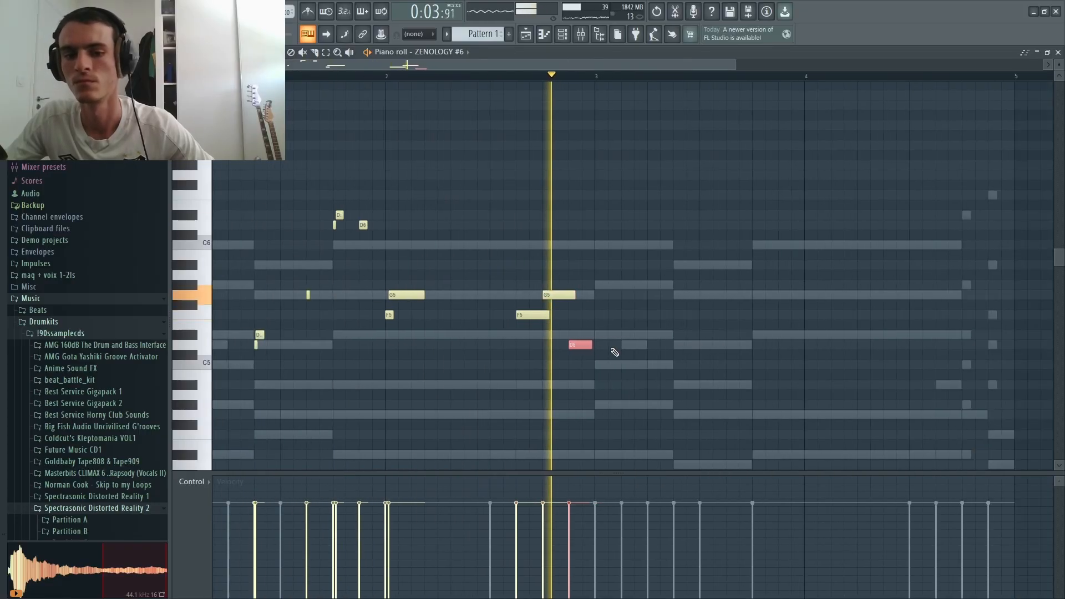
pyautogui.scroll(-2, 566, 283)
# Step: Duplicate the bars 1–2 melody into bars 3–4 and delete the copied notes except the final F5, G5 and D5
pyautogui.moveTo(548, 79); pyautogui.dragTo(213, 78)
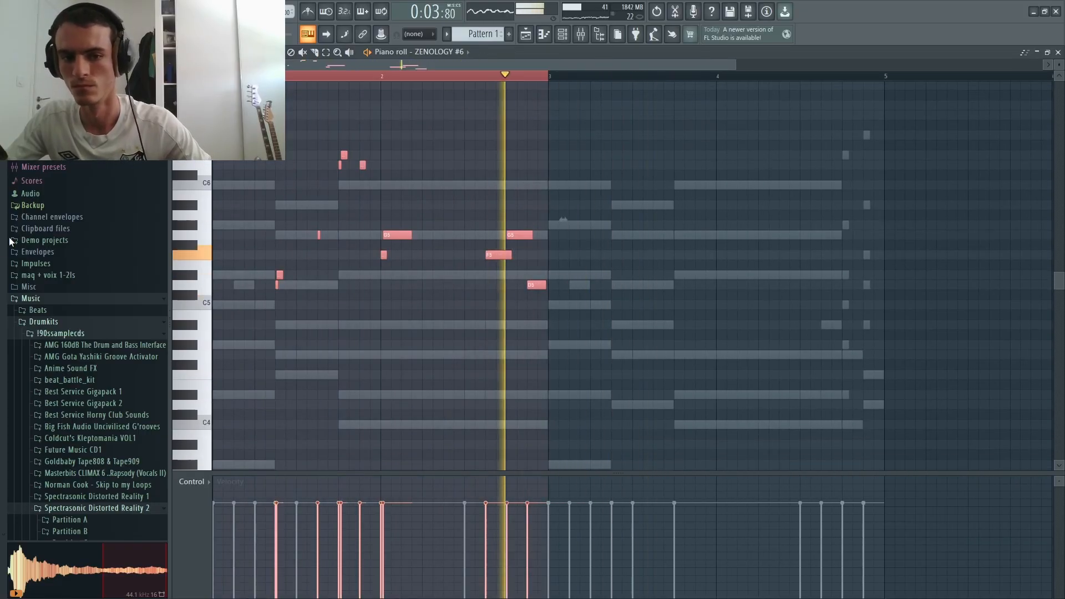
pyautogui.hotkey('ctrl', 'b')
pyautogui.hotkey('ctrl', 'd')
pyautogui.moveTo(761, 131); pyautogui.dragTo(589, 391)
pyautogui.press('Delete')
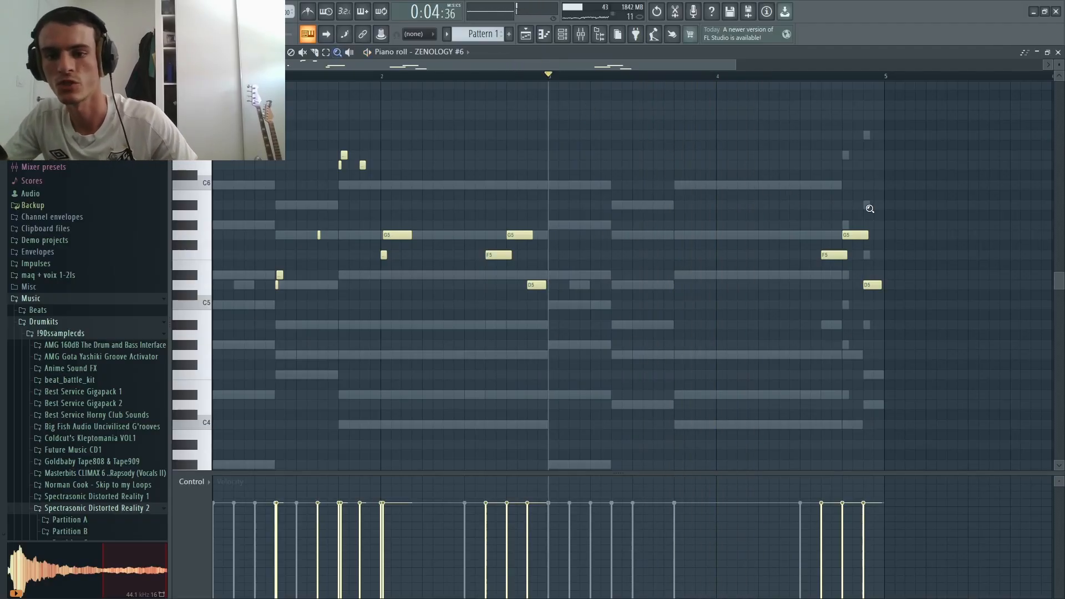
pyautogui.moveTo(937, 200); pyautogui.dragTo(827, 338)
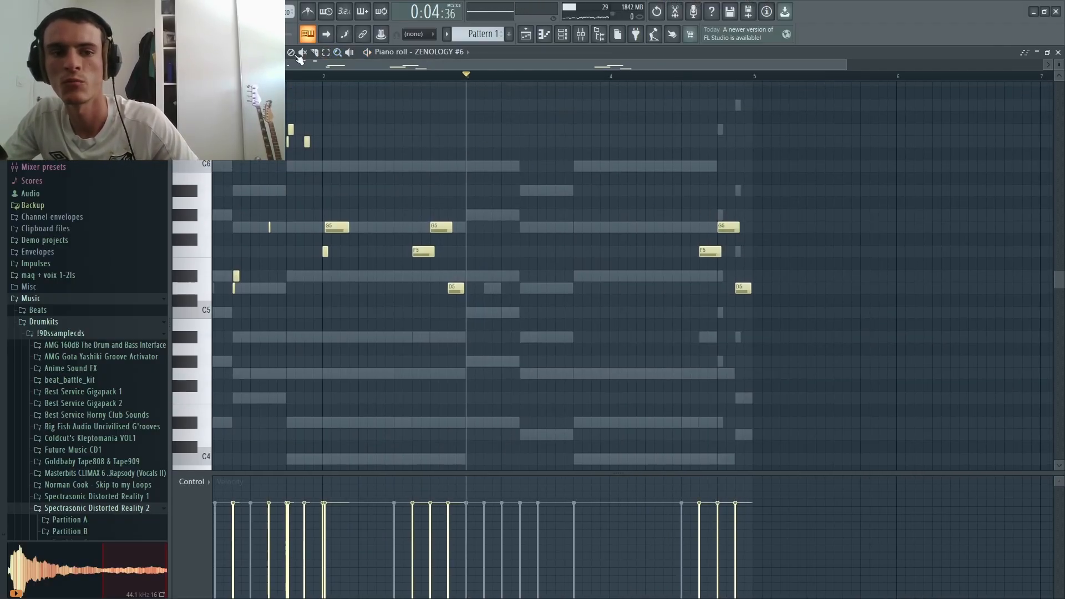
# Step: Select the melody notes in bars 1–2 and play them back to check the phrase
pyautogui.moveTo(468, 80); pyautogui.dragTo(213, 79)
pyautogui.scroll(3, 311, 150)
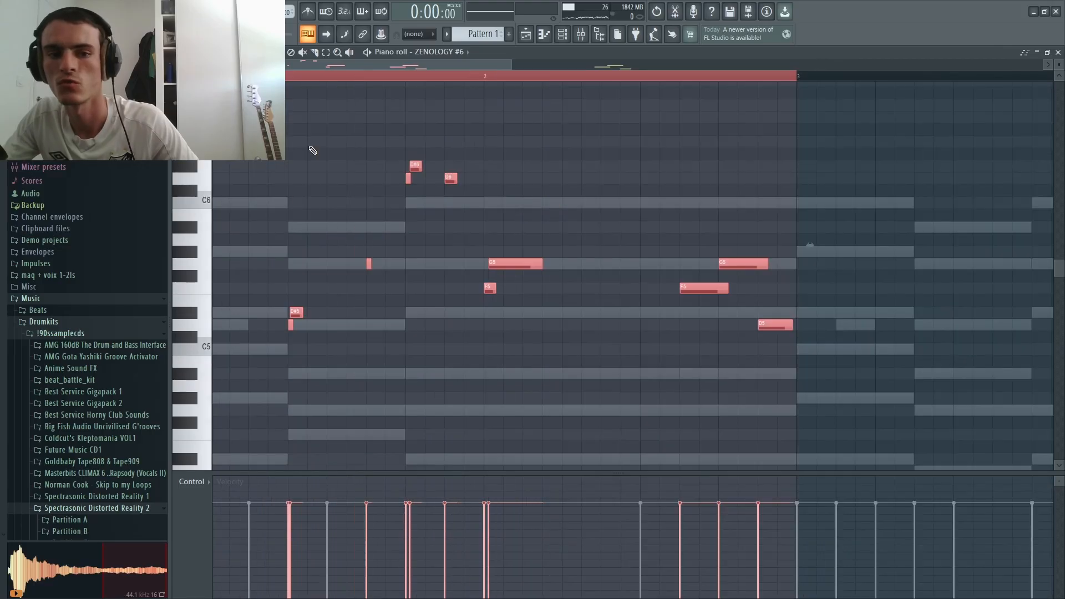
pyautogui.scroll(-1, 382, 124)
pyautogui.scroll(2, 292, 190)
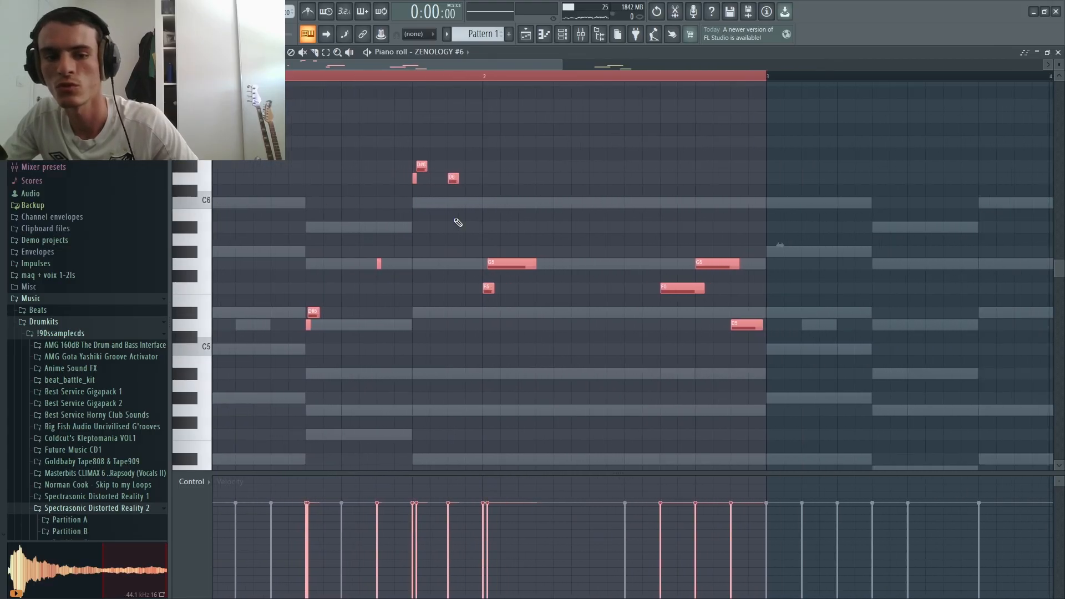
pyautogui.scroll(-1, 358, 229)
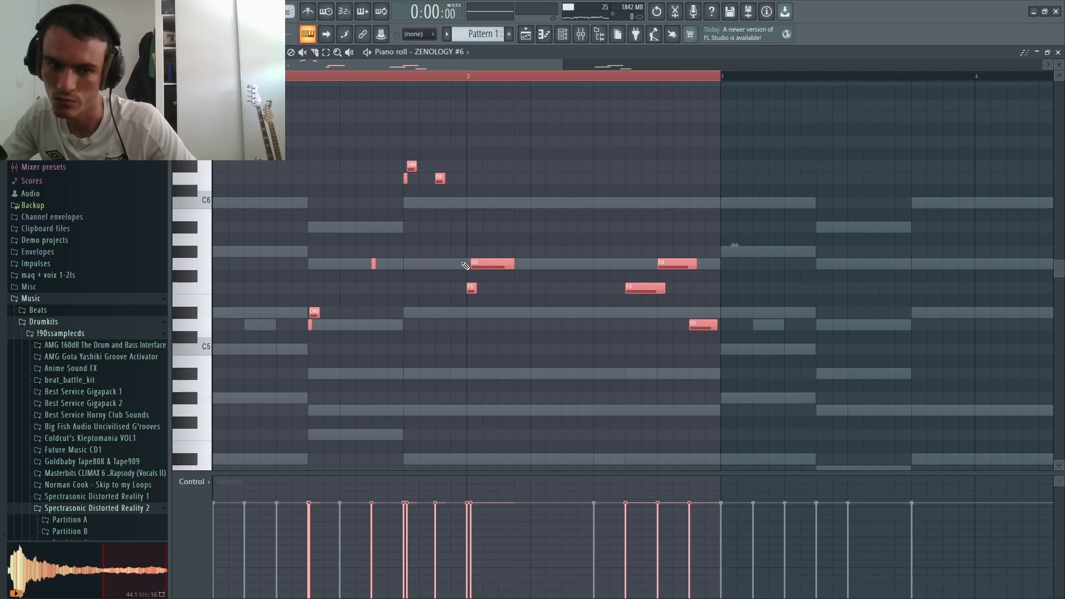
pyautogui.press('space')
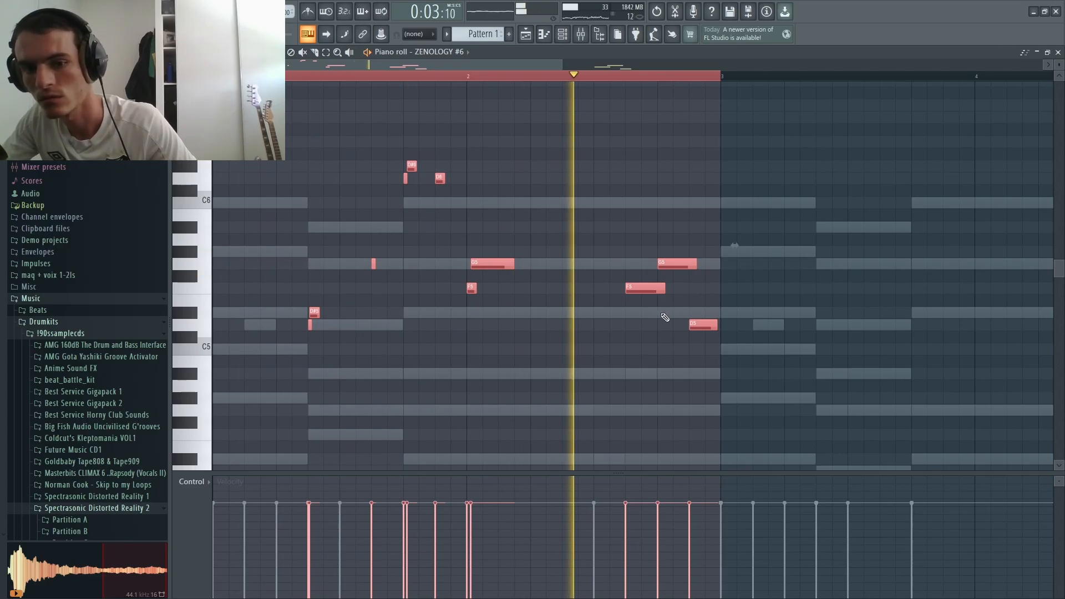
pyautogui.press('space')
# Step: Try duplicating the full bars 1–2 melody into bars 3–4, and undo the copy
pyautogui.scroll(-2, 623, 297)
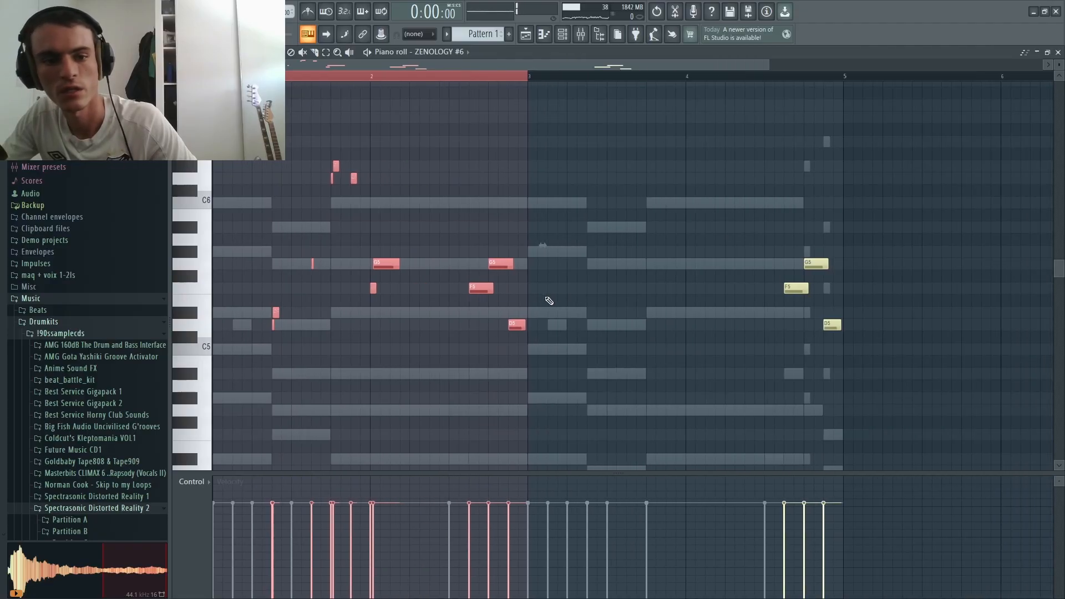
pyautogui.hotkey('ctrl', 'b')
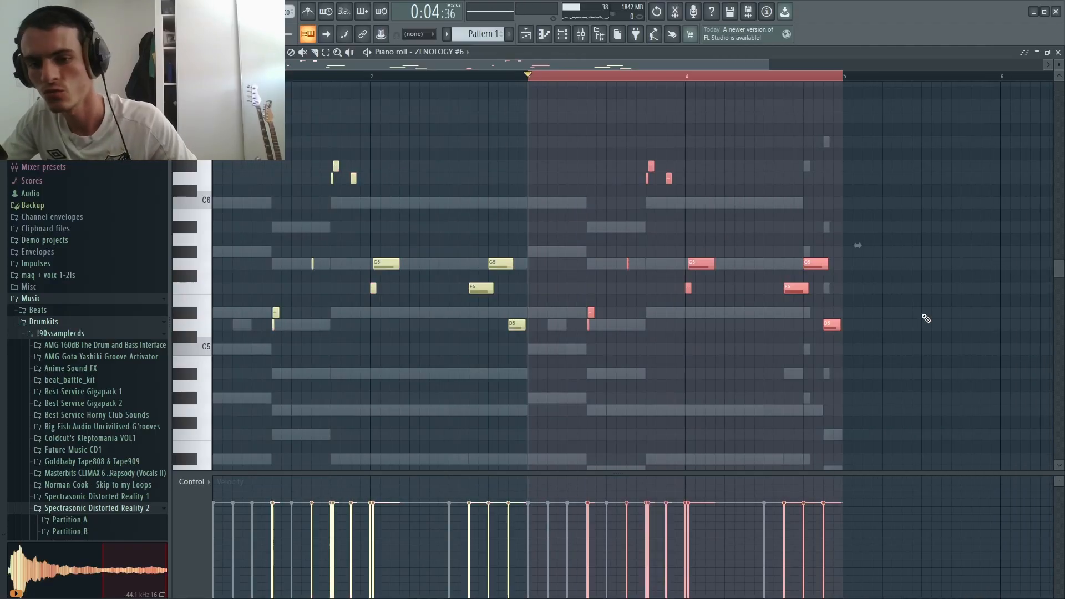
pyautogui.hotkey('ctrl', 'z')
pyautogui.moveTo(777, 87); pyautogui.dragTo(606, 283)
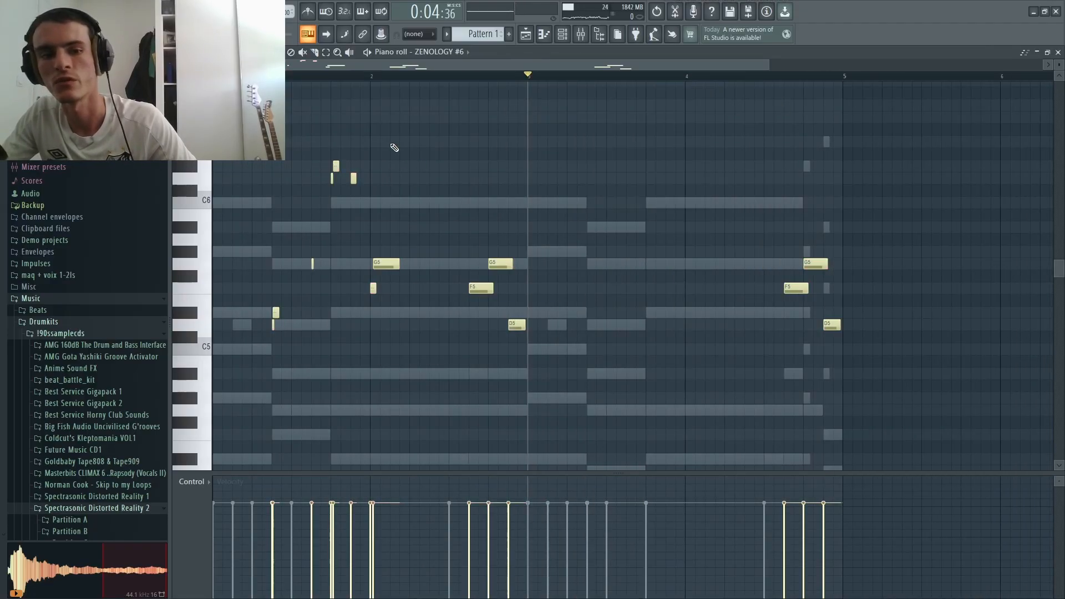
pyautogui.moveTo(377, 114); pyautogui.dragTo(310, 285)
pyautogui.moveTo(442, 101); pyautogui.dragTo(259, 417)
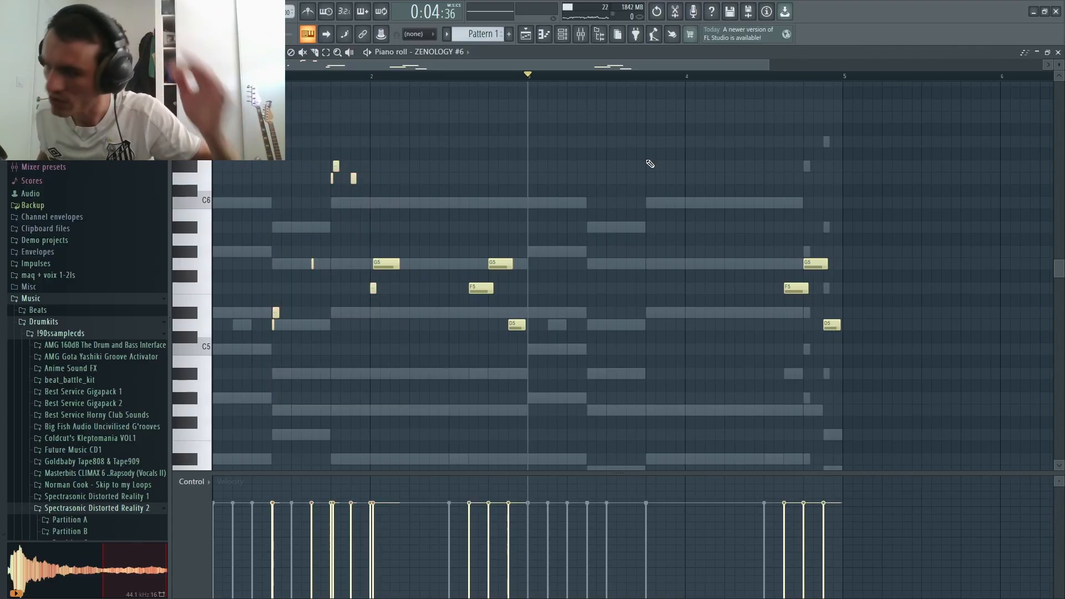
# Step: Transpose the last three bar 4 notes and the bars 1–2 melody up one octave during playback
pyautogui.moveTo(779, 236); pyautogui.dragTo(861, 331)
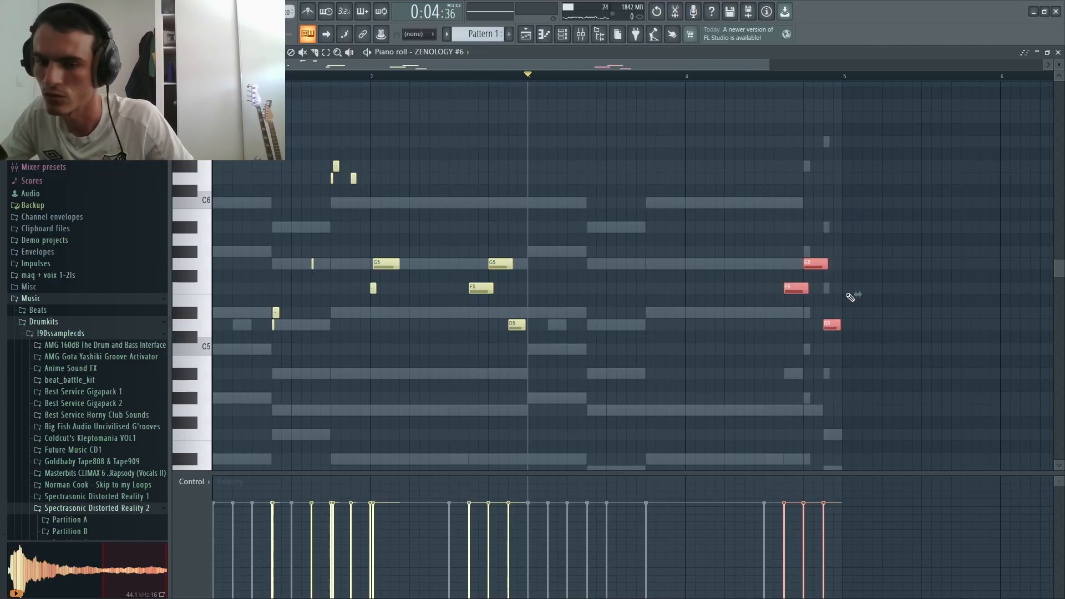
pyautogui.press('space')
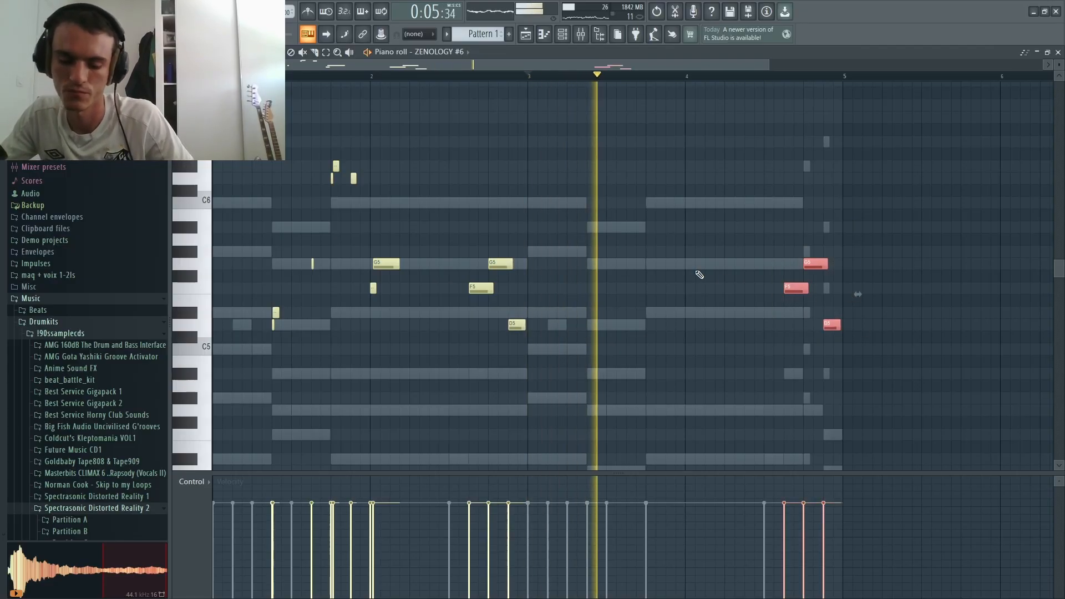
pyautogui.hotkey('ctrl', 'Up')
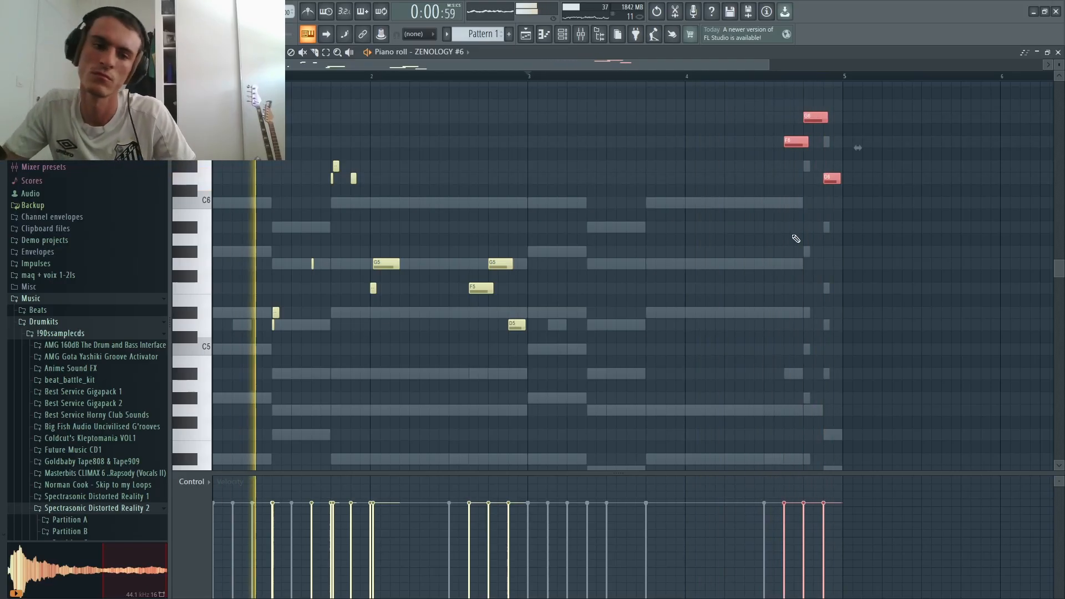
pyautogui.moveTo(641, 88); pyautogui.dragTo(219, 335)
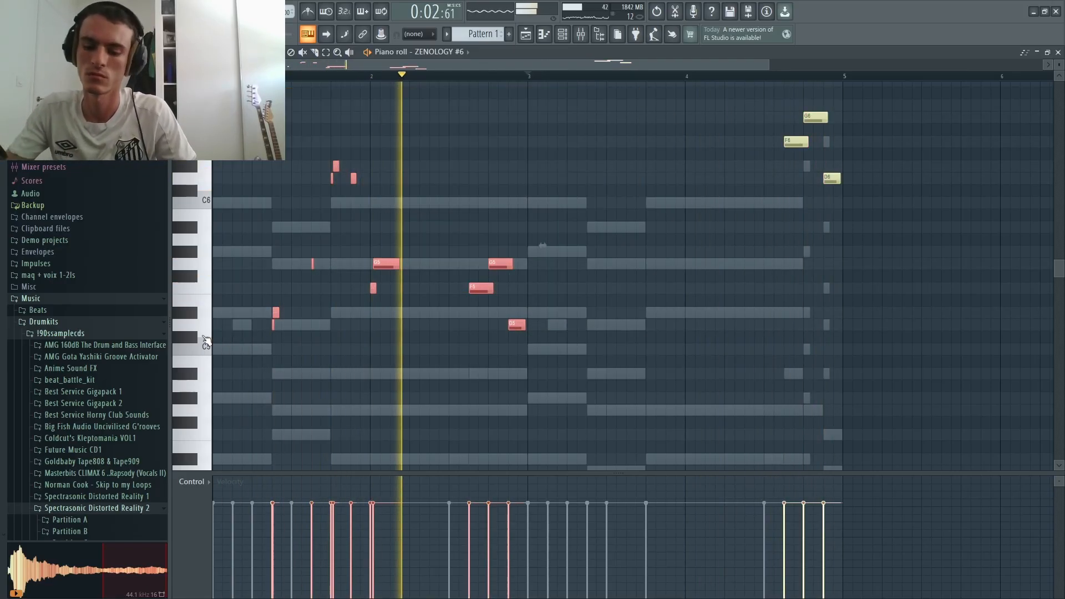
pyautogui.scroll(3, 540, 174)
pyautogui.hotkey('ctrl', 'Up')
pyautogui.scroll(2, 481, 306)
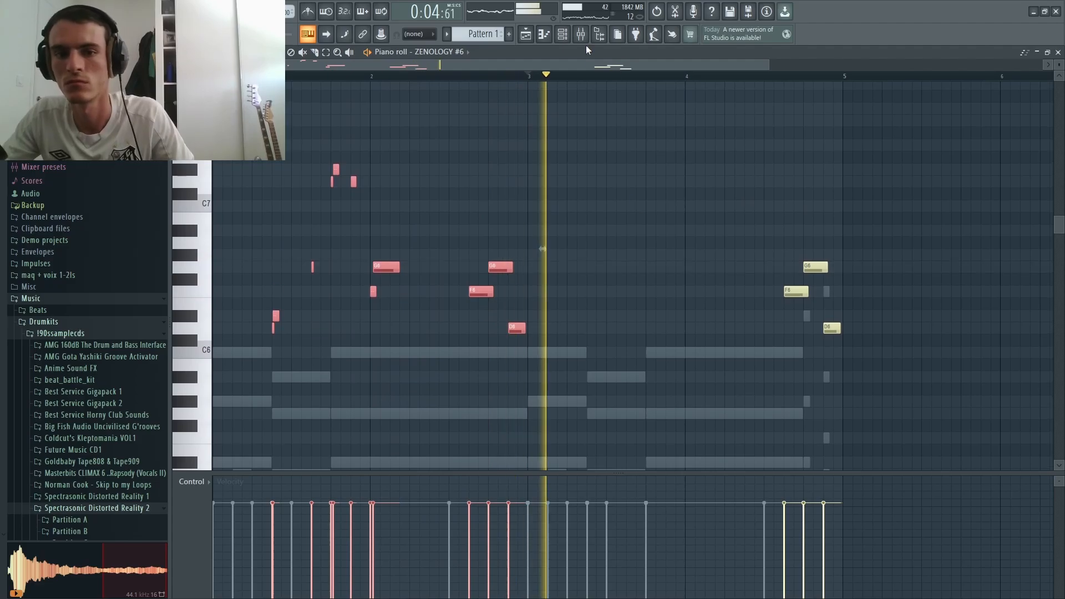
# Step: Switch off the Tape Echo multi-effect and the SRV-2000 reverb in ZENOLOGY #6's effects settings
pyautogui.click(562, 35)
pyautogui.click(320, 205)
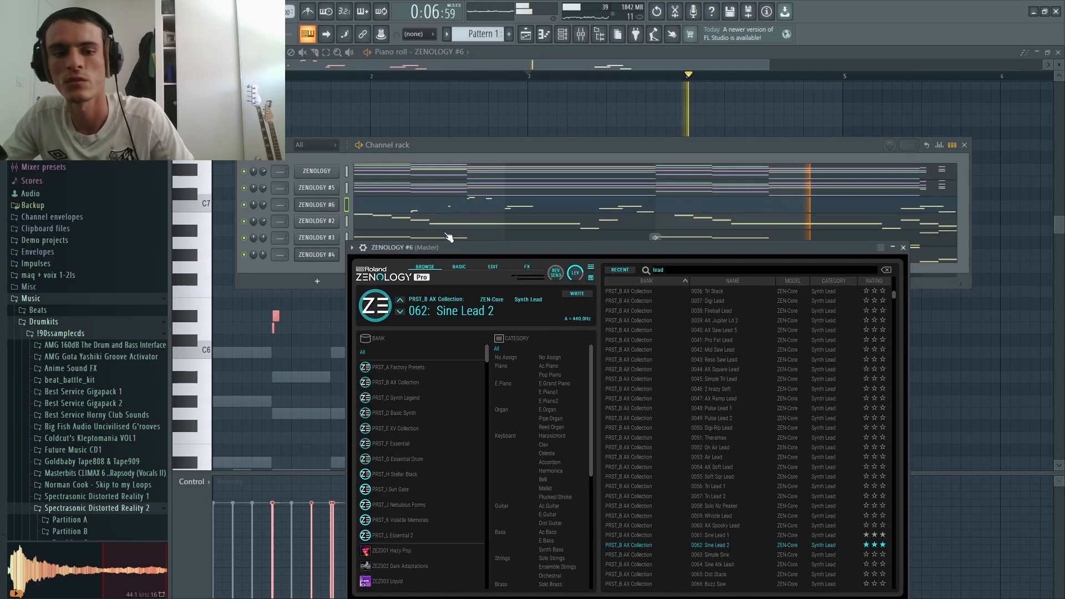
pyautogui.moveTo(531, 247); pyautogui.dragTo(563, 162)
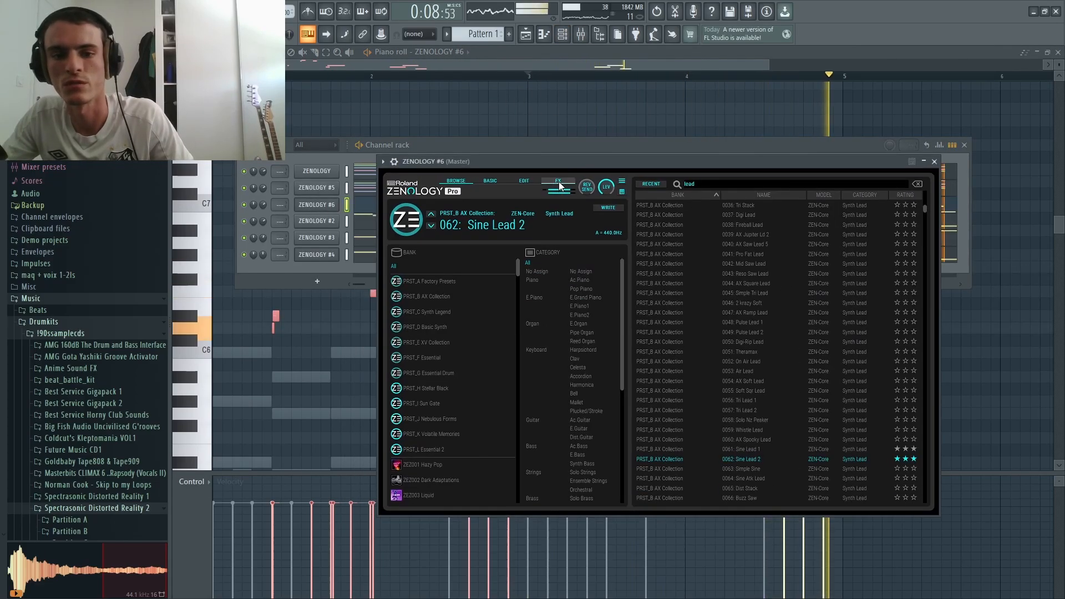
pyautogui.click(559, 181)
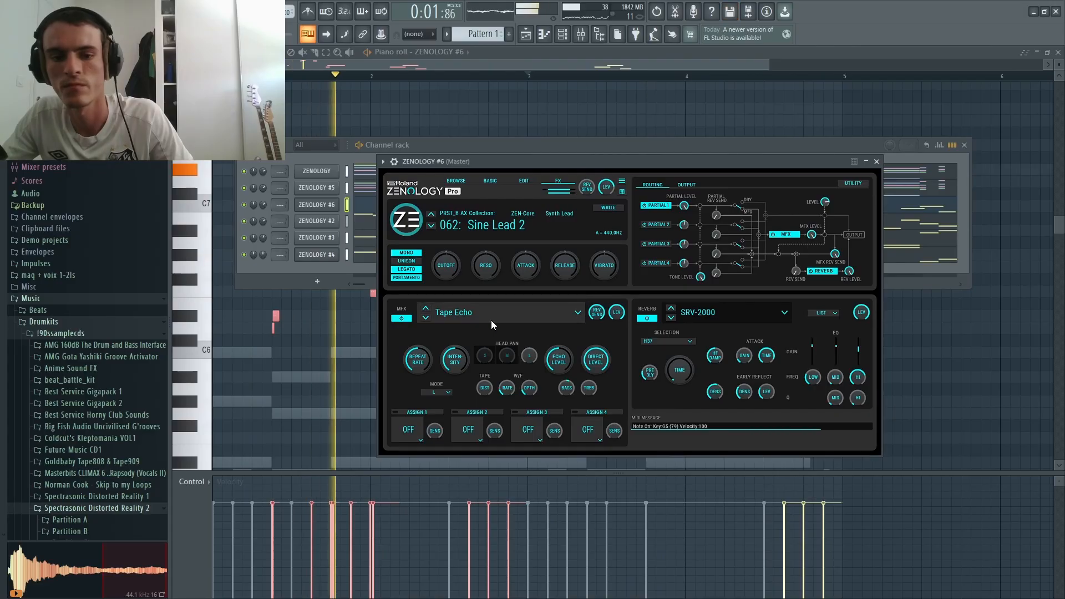
pyautogui.click(401, 318)
pyautogui.click(647, 318)
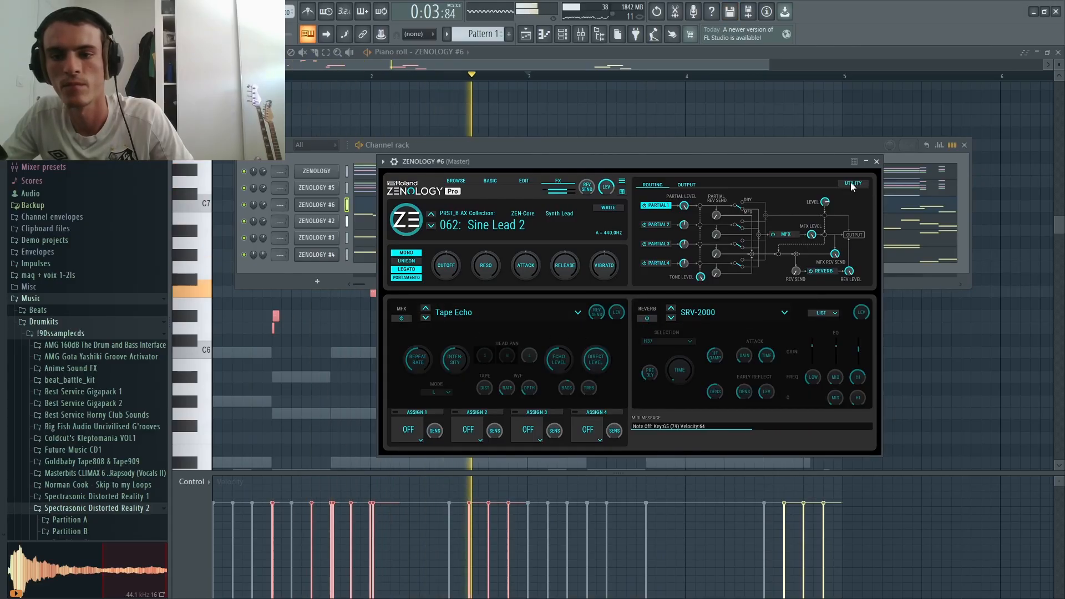
# Step: Route all six ZENOLOGY channels to consecutive mixer tracks starting from Insert 1
pyautogui.click(866, 162)
pyautogui.scroll(-4, 265, 207)
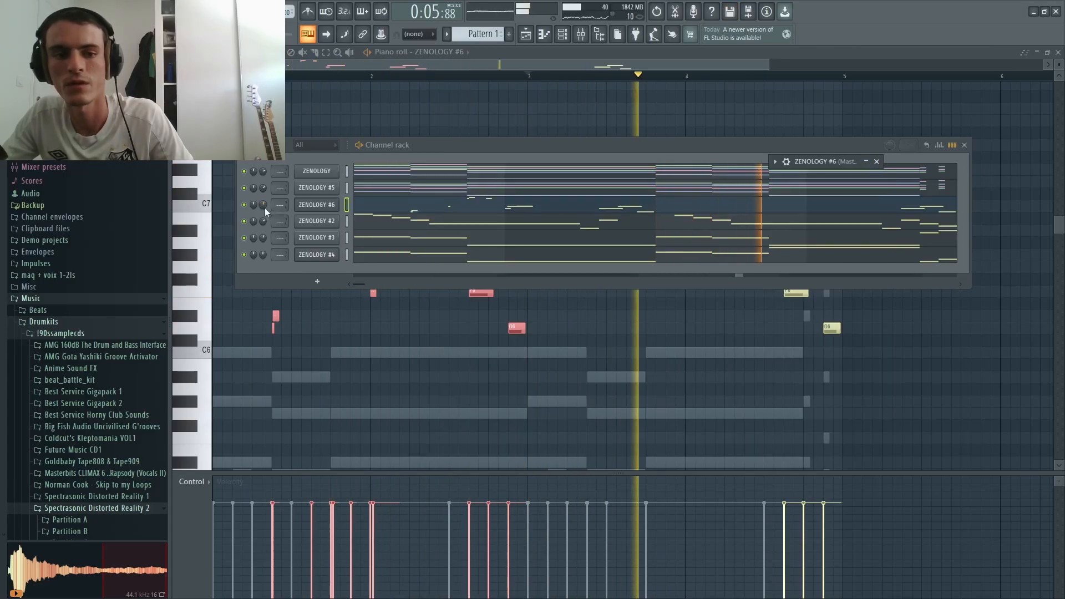
pyautogui.moveTo(346, 171); pyautogui.dragTo(347, 198)
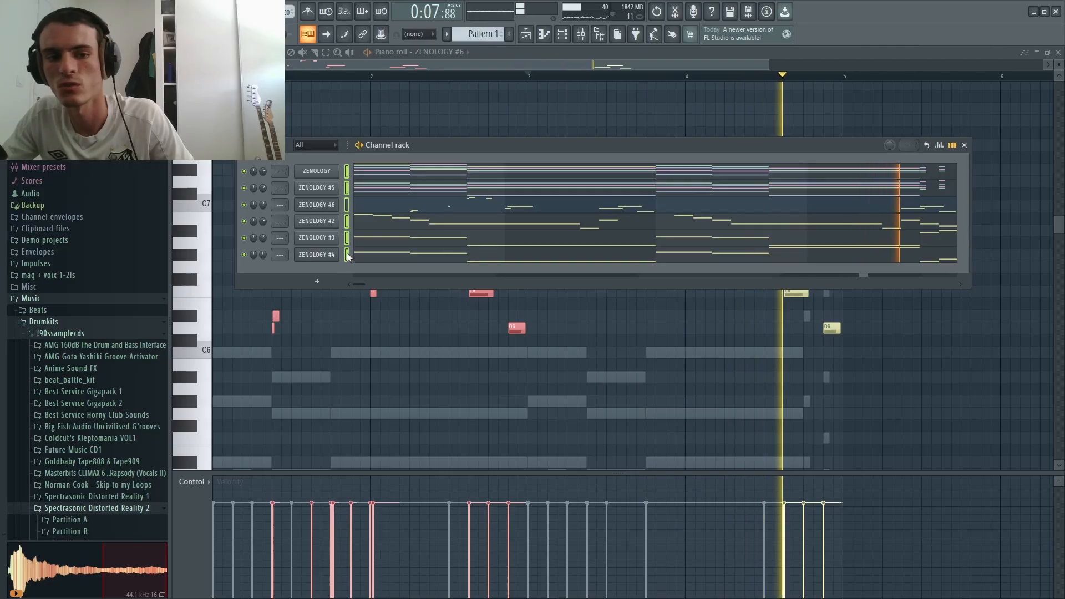
pyautogui.click(580, 34)
pyautogui.rightClick(246, 197)
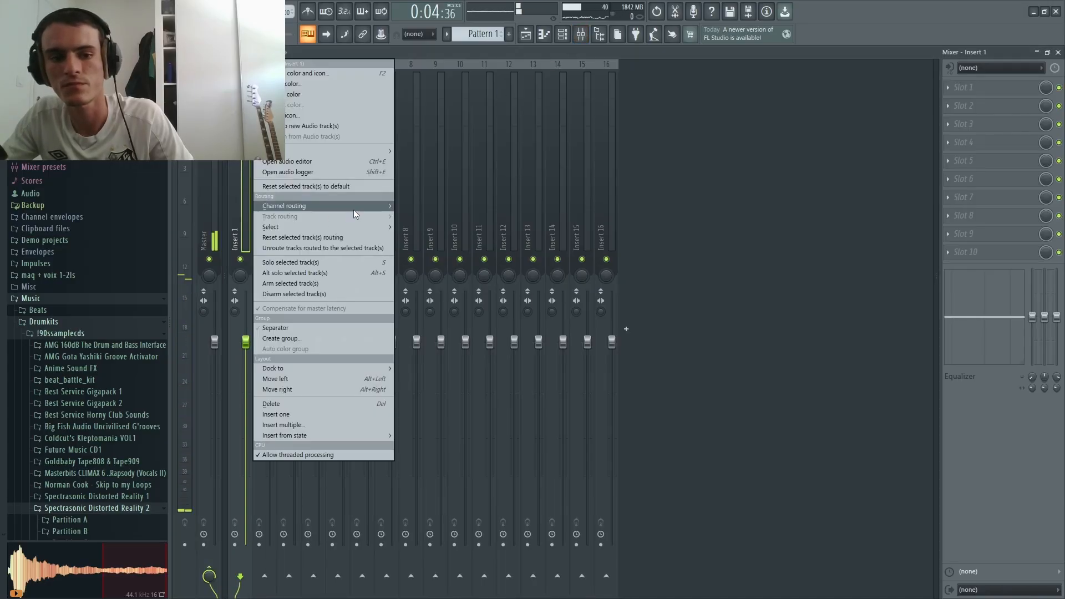
pyautogui.moveTo(355, 208)
pyautogui.click(456, 219)
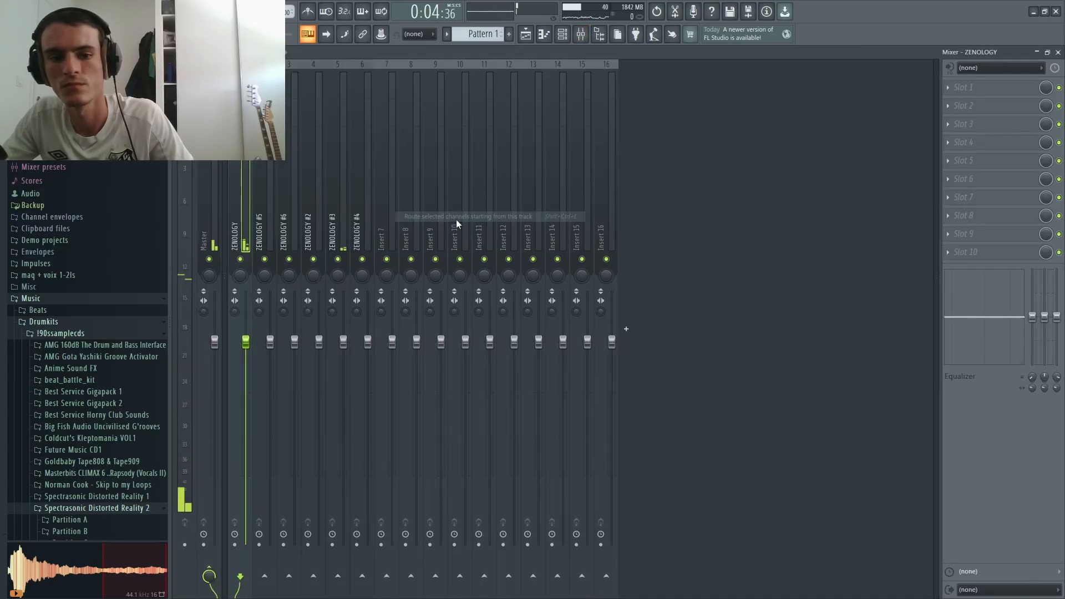
# Step: Load Fruity Delay 3 into effect slot 2 of the ZENOLOGY #6 mixer track and dismiss its plugin window
pyautogui.click(283, 176)
pyautogui.click(1037, 106)
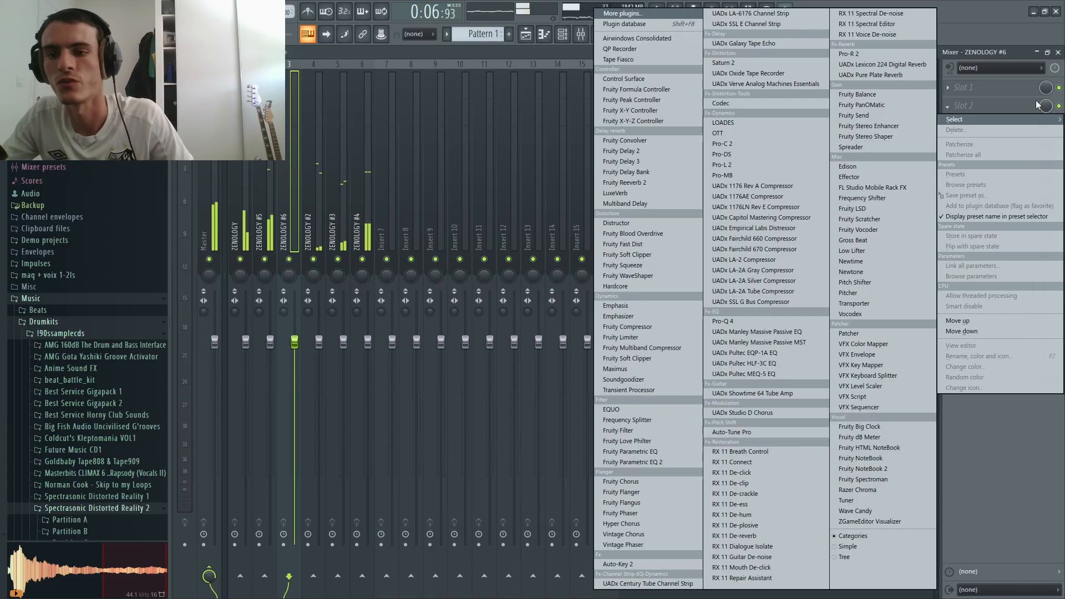
pyautogui.click(654, 161)
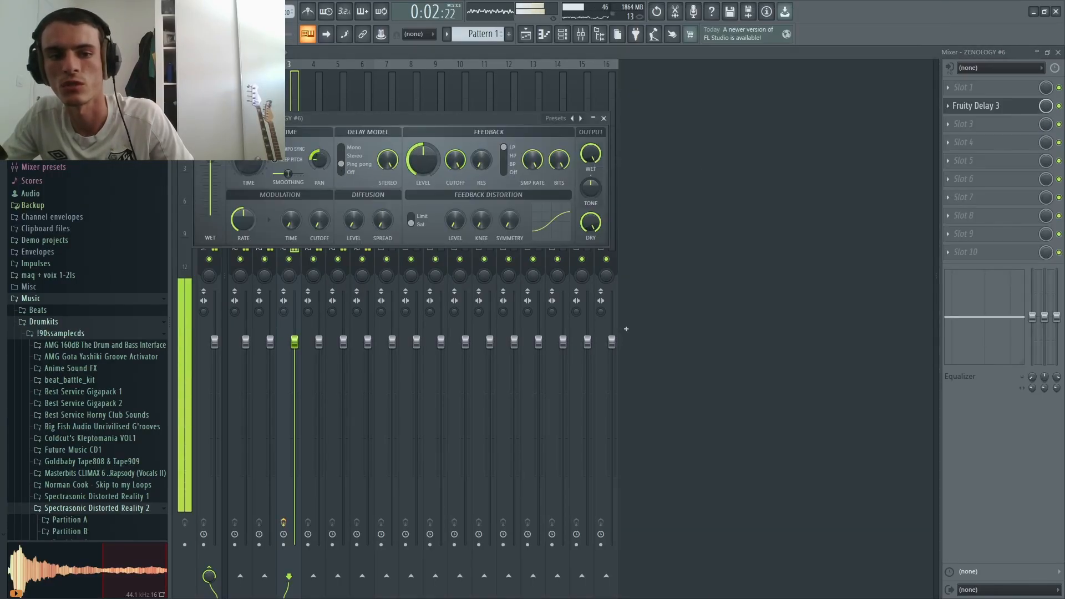
pyautogui.click(989, 108)
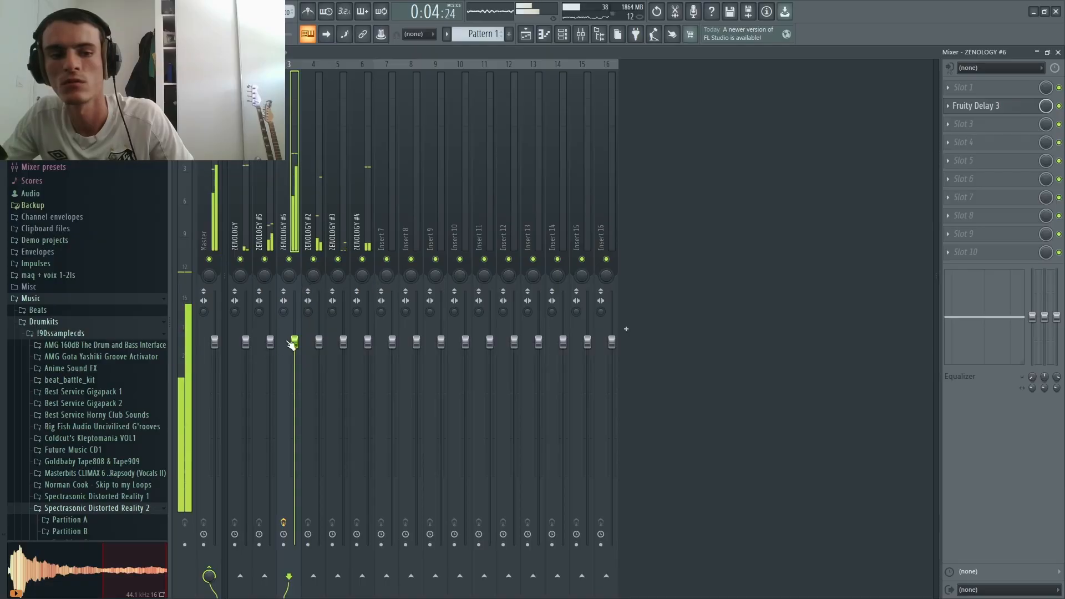
# Step: Place Pattern 1 in the playlist on Track 1, starting at bar 1
pyautogui.press('F5')
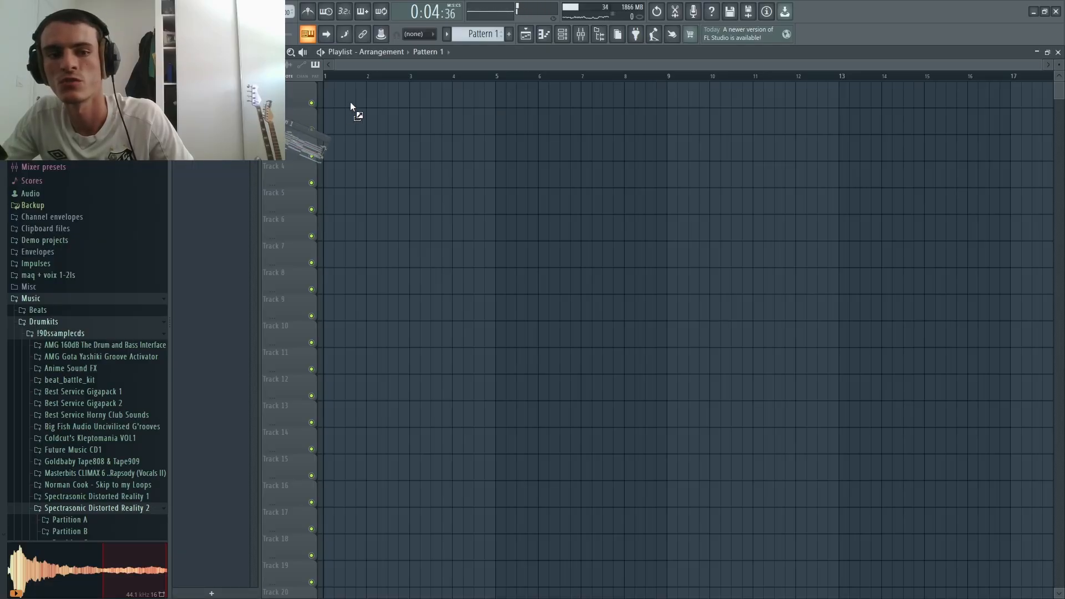
pyautogui.moveTo(350, 107); pyautogui.dragTo(383, 99)
pyautogui.moveTo(447, 96); pyautogui.dragTo(401, 96)
pyautogui.scroll(3, 397, 95)
# Step: Split Pattern 1 by channel so each ZENOLOGY part has its own clip on a separate playlist track
pyautogui.rightClick(218, 103)
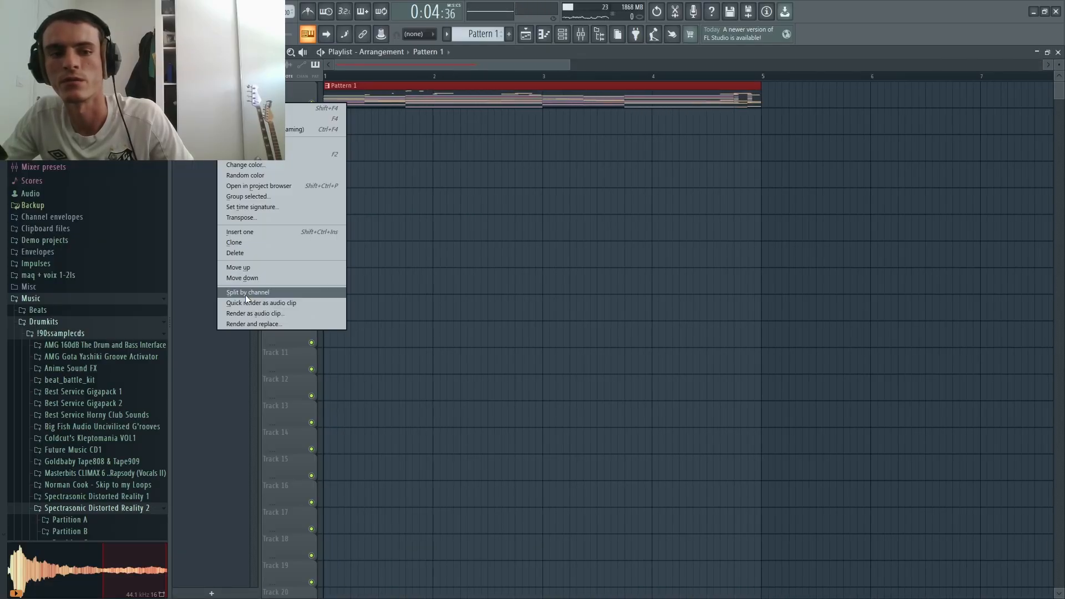
pyautogui.click(246, 292)
pyautogui.moveTo(188, 274); pyautogui.dragTo(371, 97)
pyautogui.scroll(4, 333, 143)
pyautogui.scroll(4, 381, 189)
pyautogui.scroll(3, 383, 191)
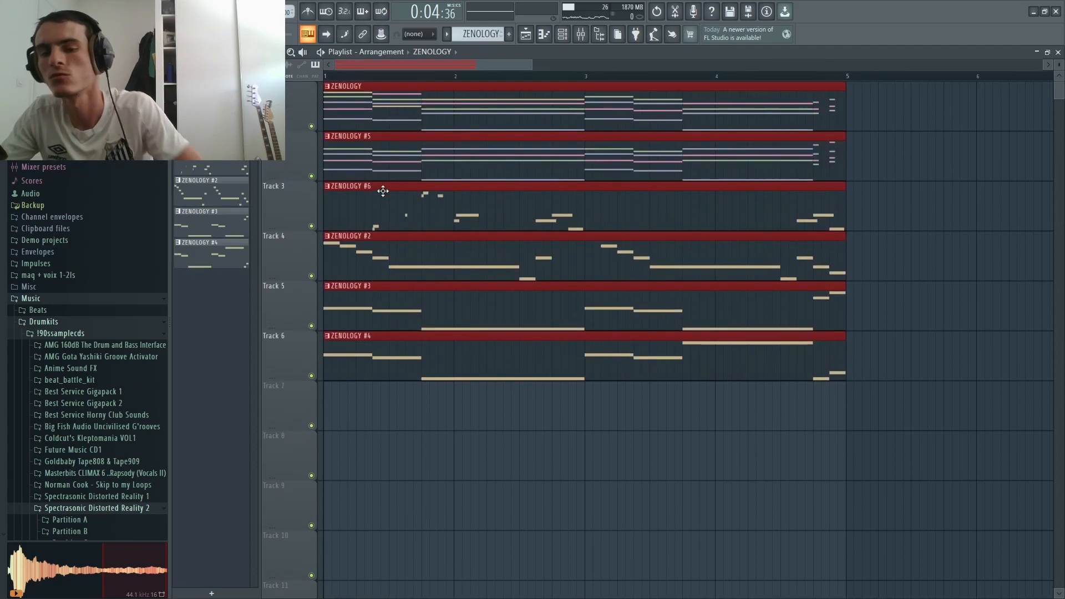